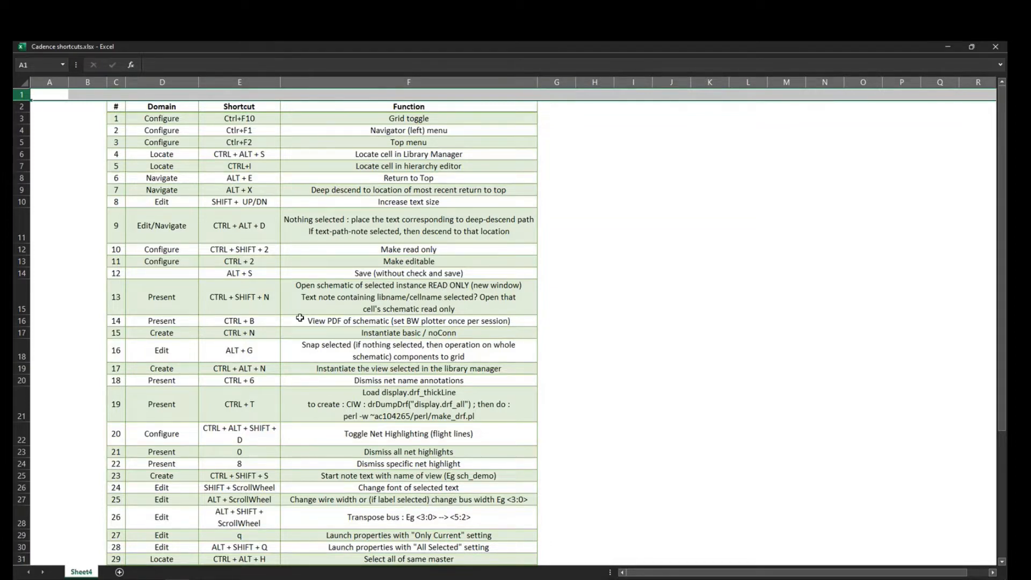
- Switch to the Library Manager, open the schematic view of cell 10Bit_ADC_TB_new in the saradc Testbenches, and fit it to the window
click(300, 318)
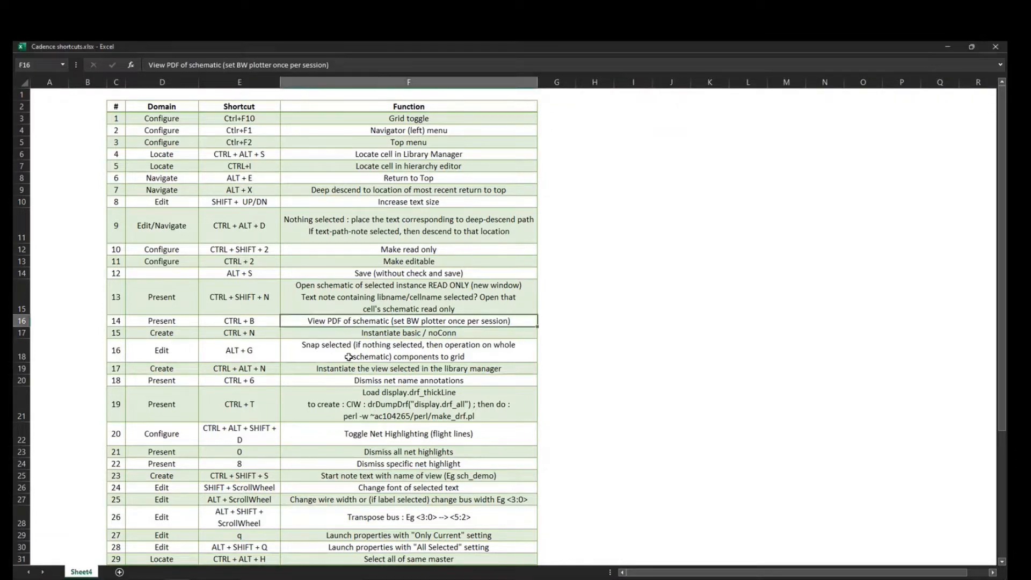
click(316, 239)
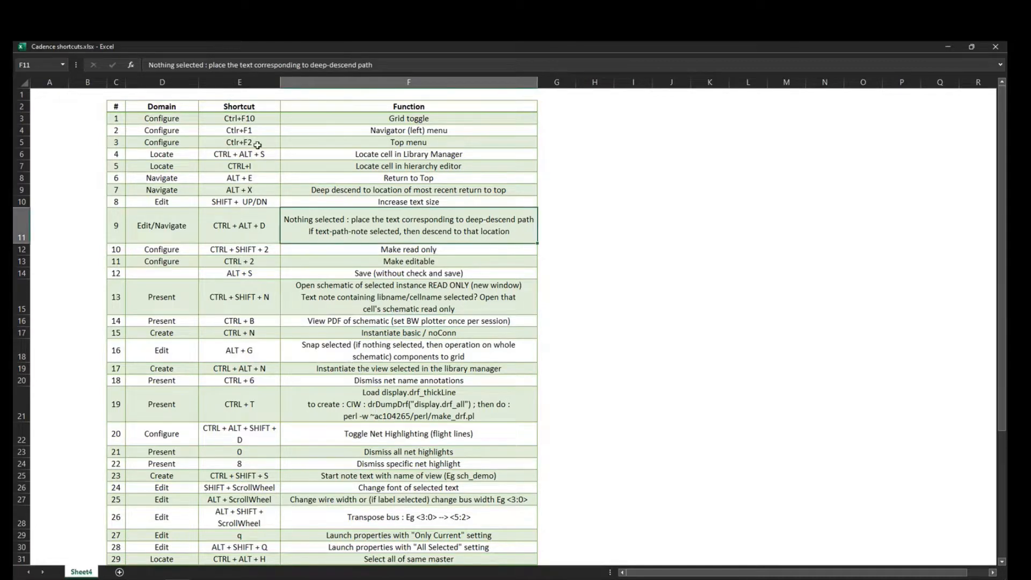
key(alt+Tab)
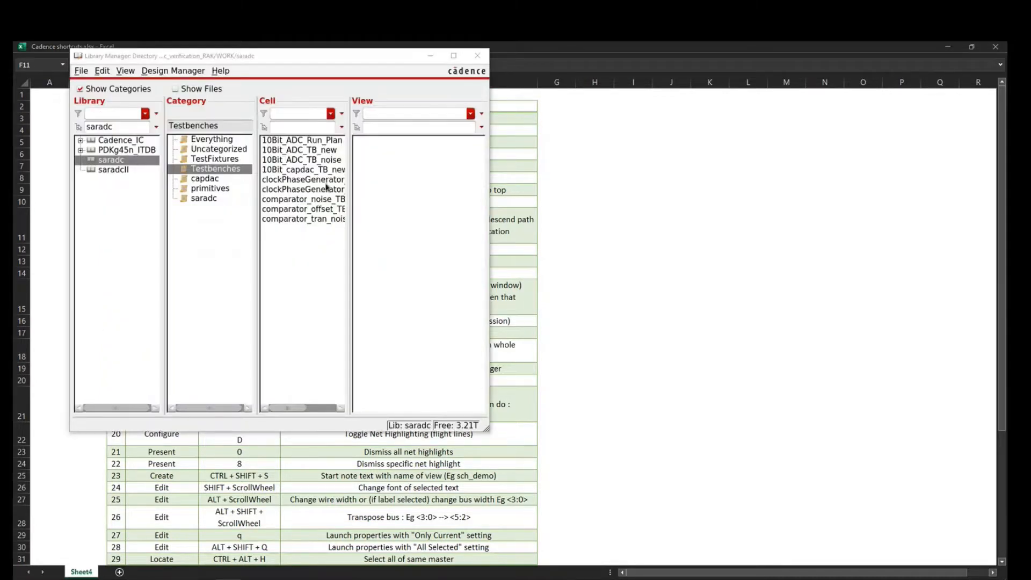
click(312, 150)
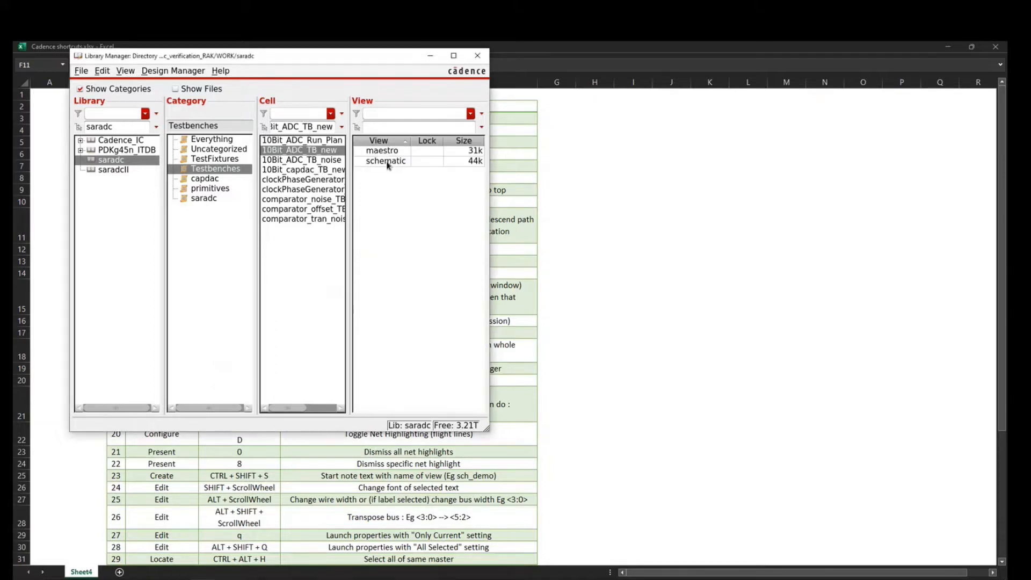
click(387, 161)
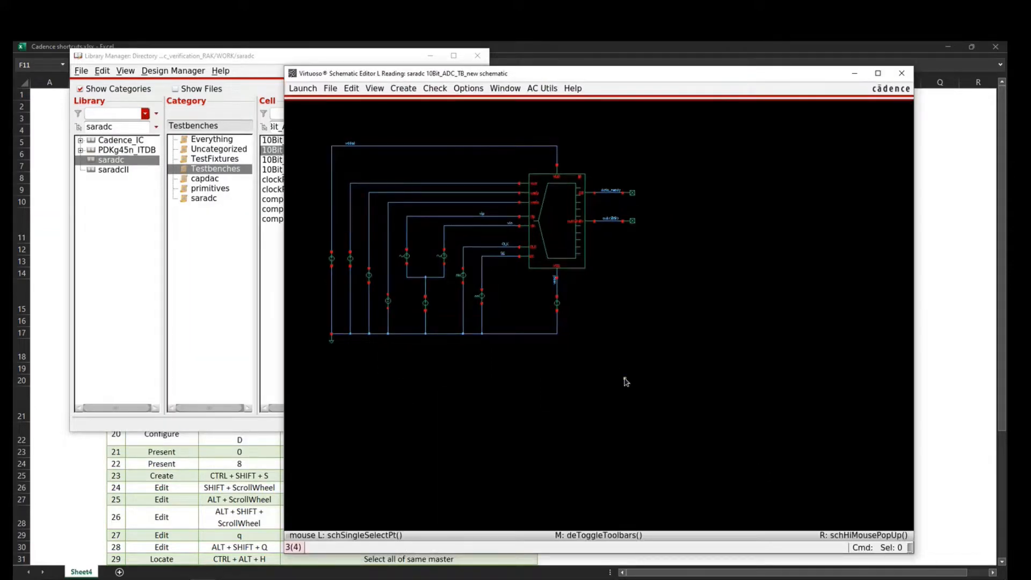
key(f)
- Check the shortcuts list, view the schematic as a print plot, and close the plot viewer
key(ctrl)
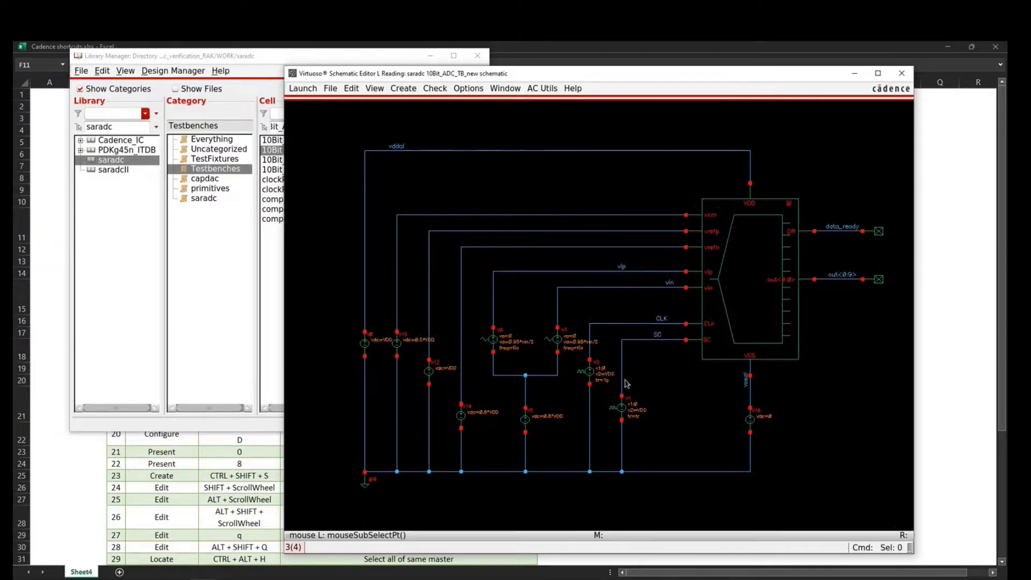
click(142, 502)
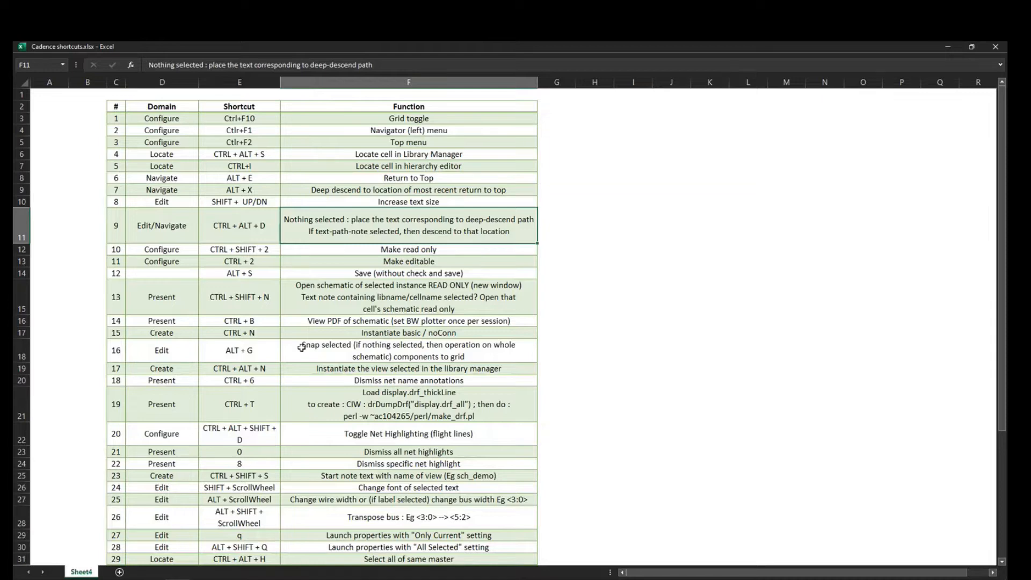
key(alt+Tab)
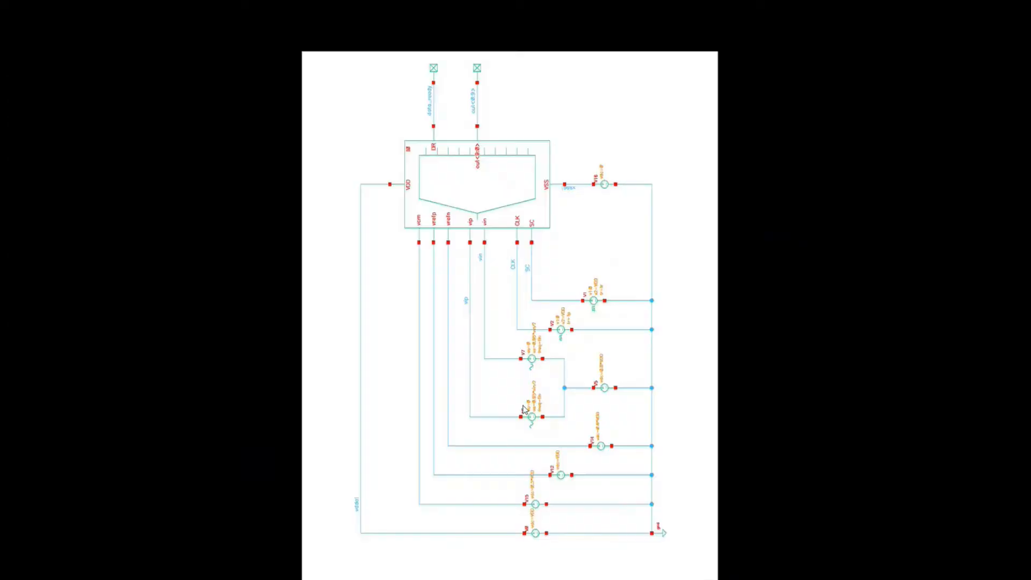
key(Escape)
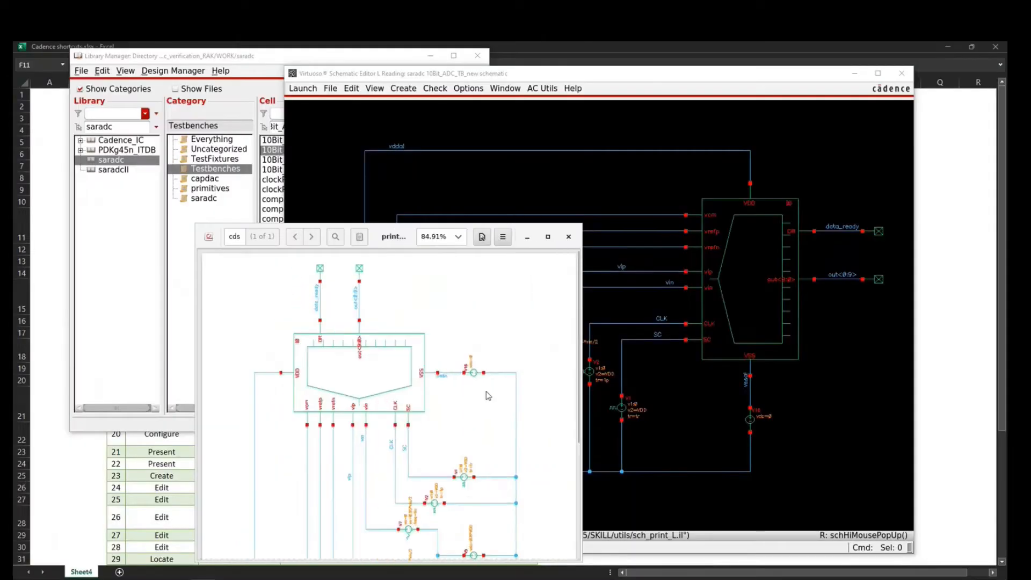
key(ctrl+w)
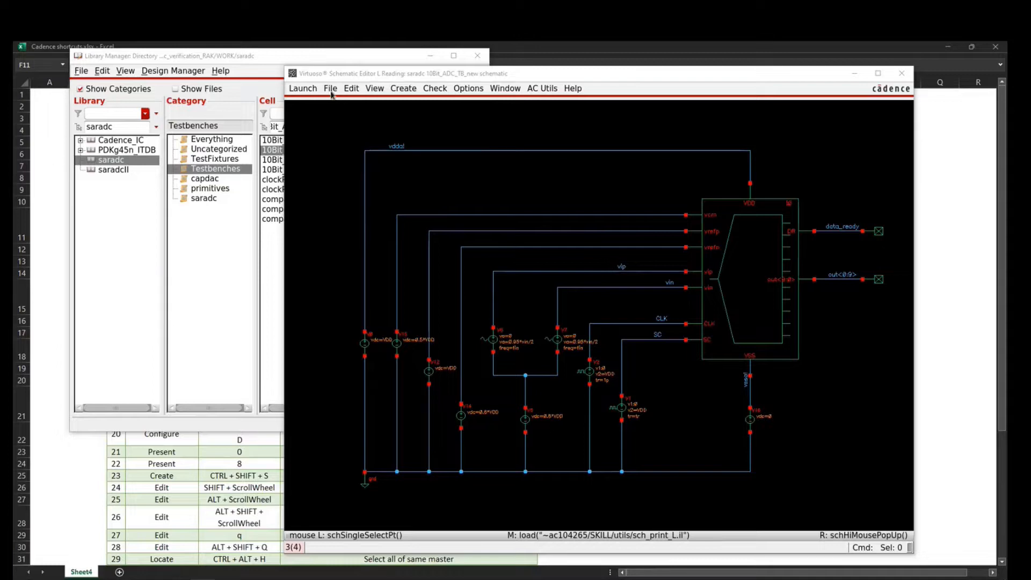
- In the Cadence shortcuts workbook, add a "Demo?" column header in G2 and fill cell G3 yellow
click(195, 488)
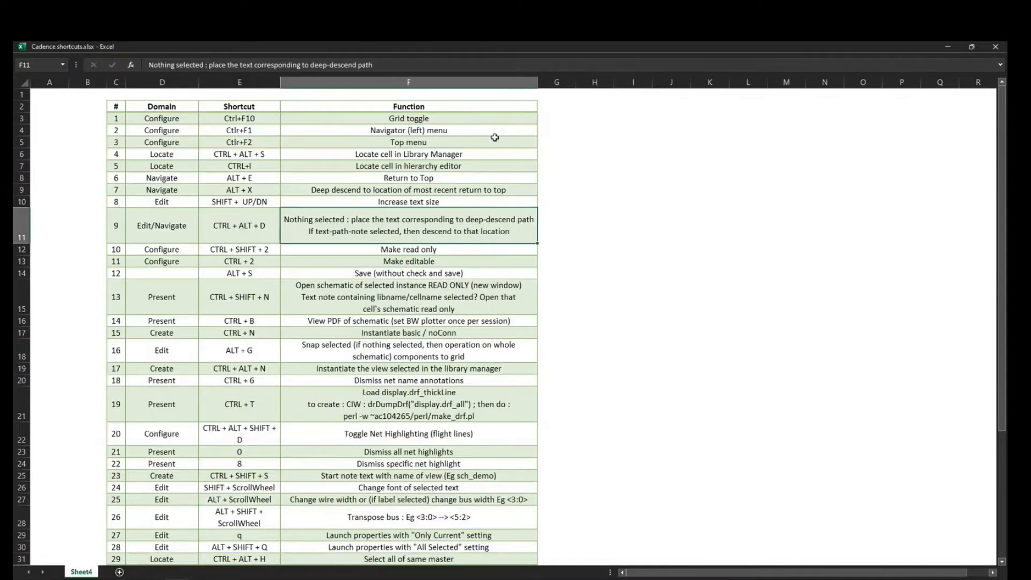
click(559, 106)
text(Demo?)
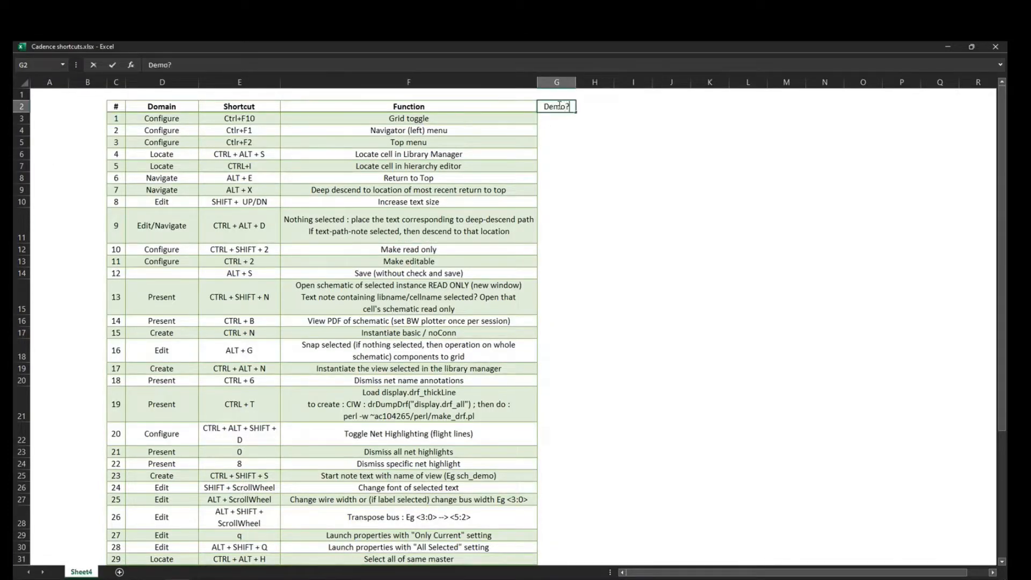
key(Return)
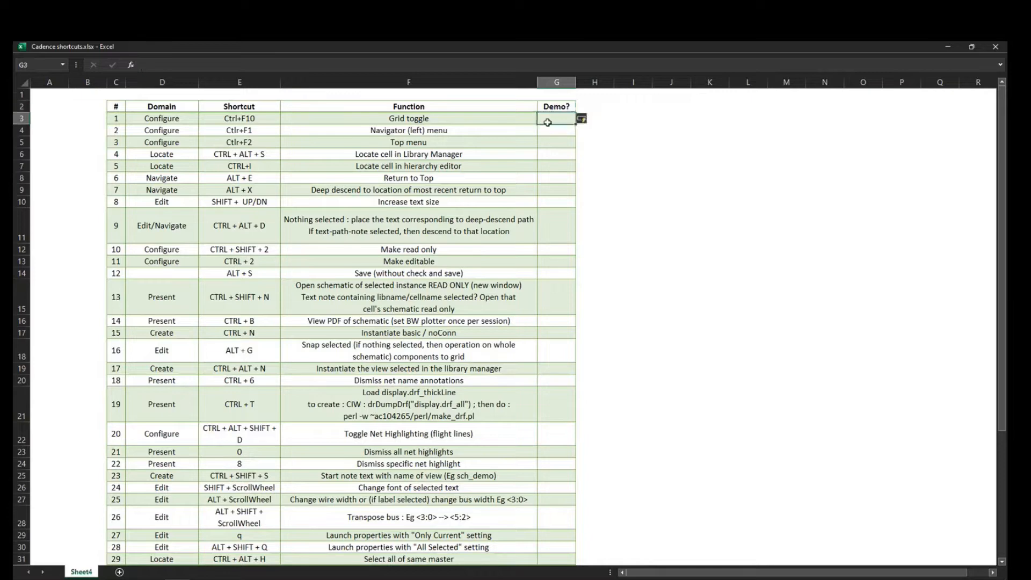
key(ctrl+shift+y)
click(560, 229)
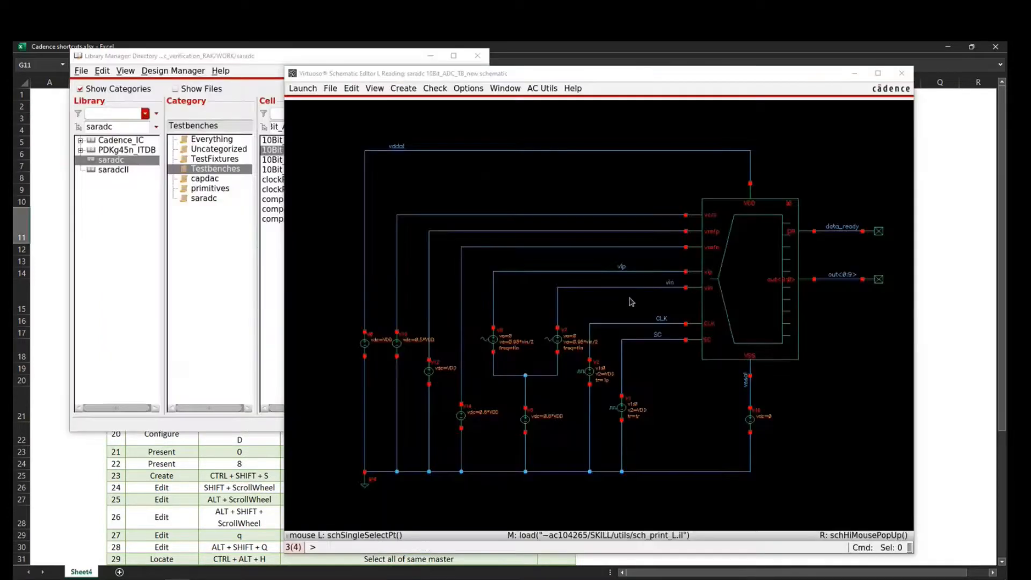
- Print the ADC testbench schematic with the plotter set to Black & White PostScript(1), overwriting ~/print.ps
click(697, 409)
click(330, 88)
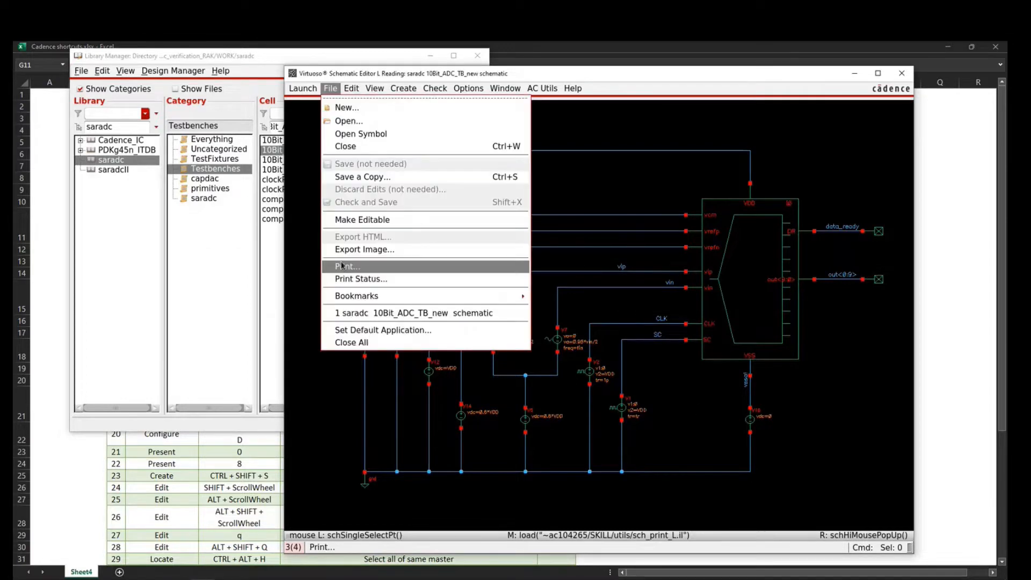
click(359, 269)
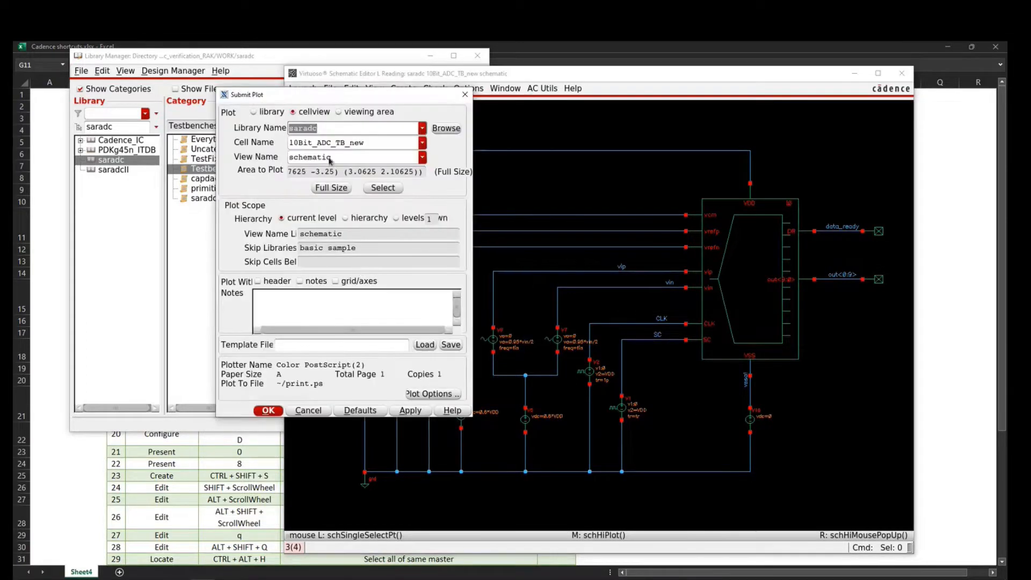
click(443, 391)
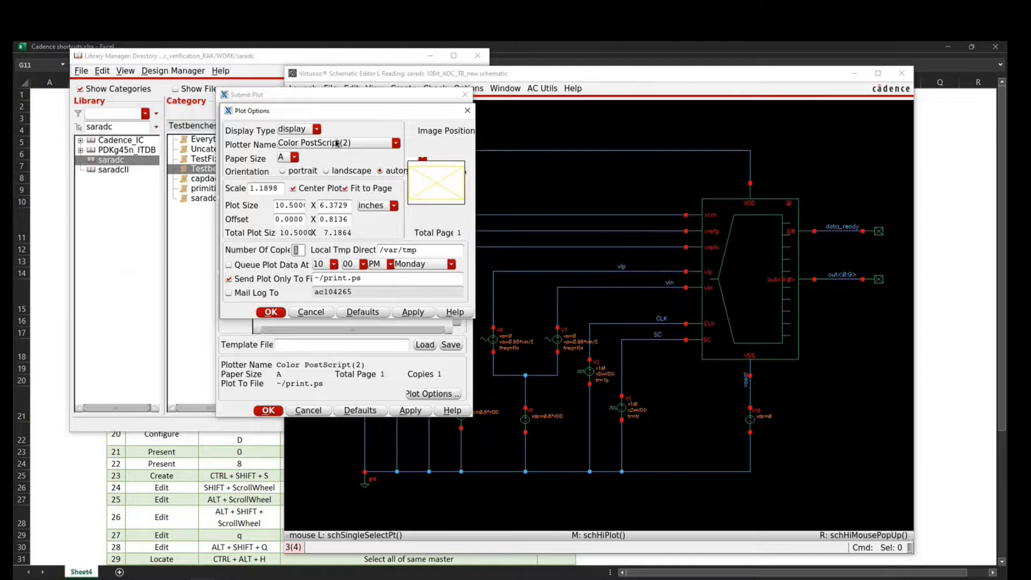
click(337, 144)
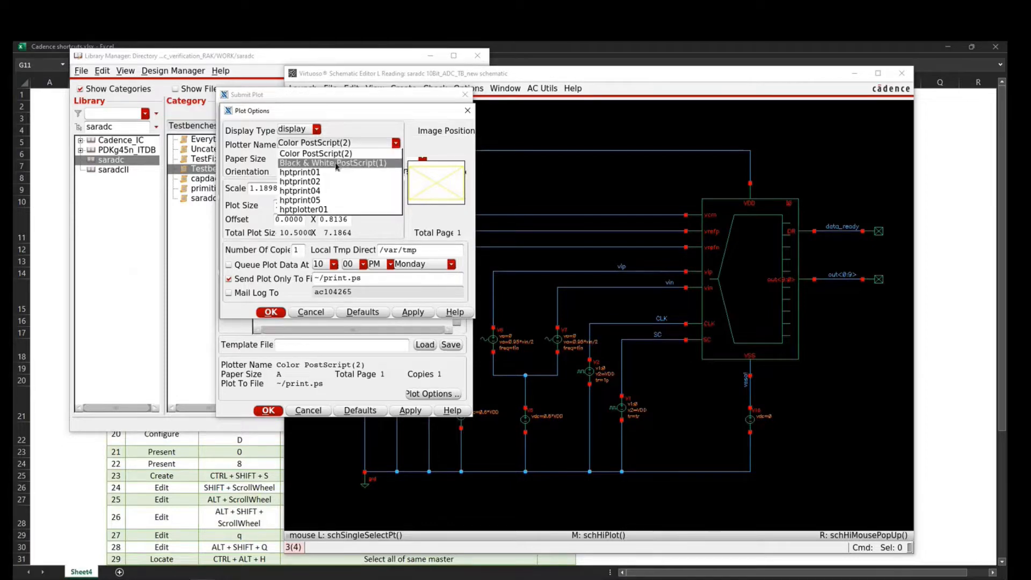
click(337, 163)
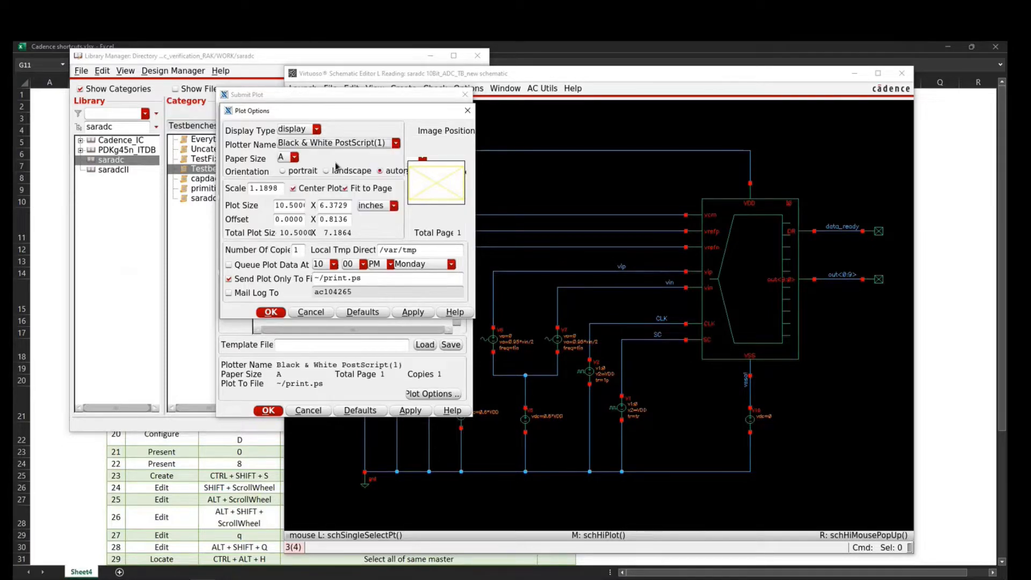
click(271, 312)
click(268, 411)
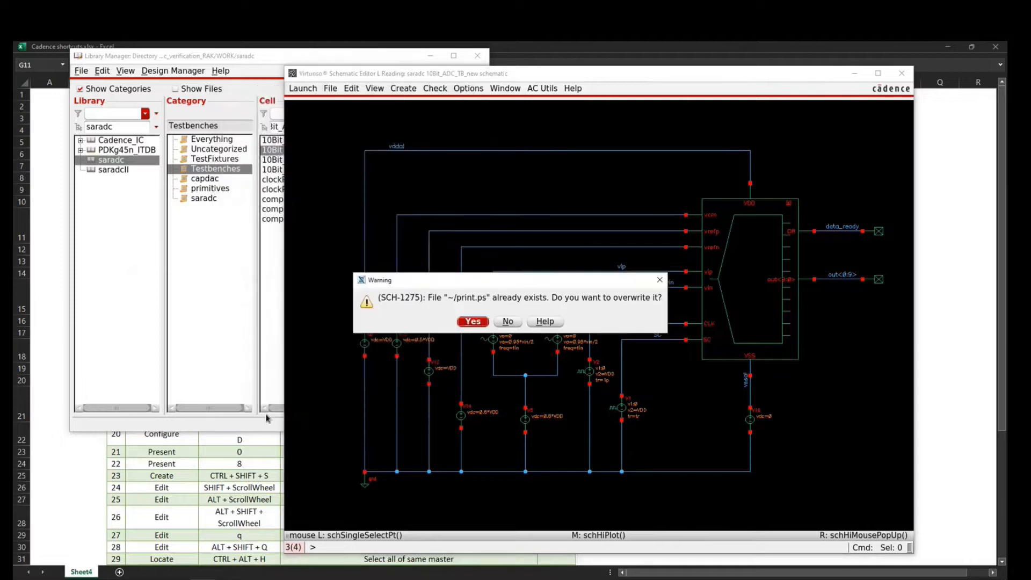
click(471, 320)
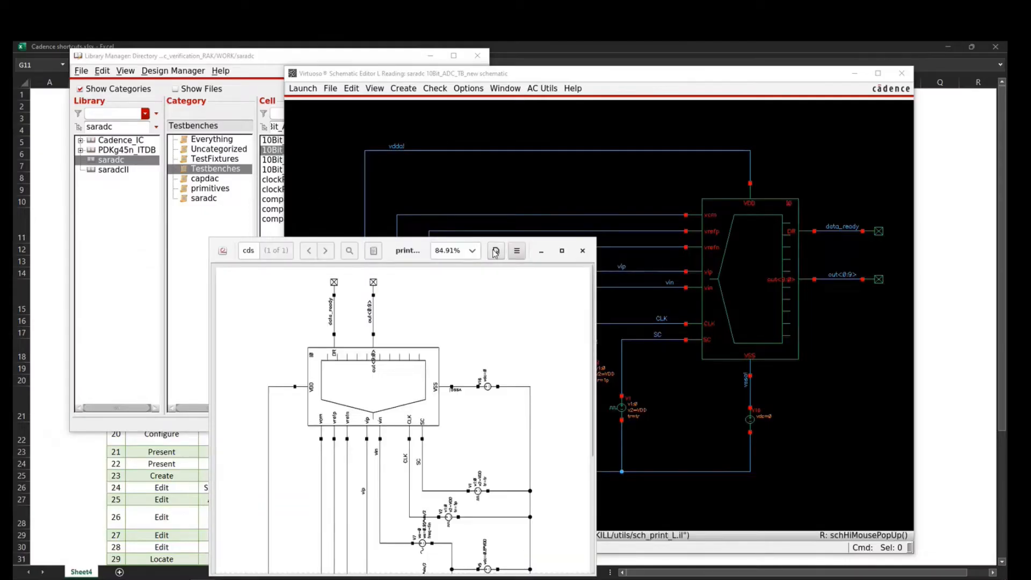
- Rotate the black-and-white print.ps plot clockwise and capture the whole schematic with the Snipping Tool, closing the snip window
click(517, 251)
click(505, 377)
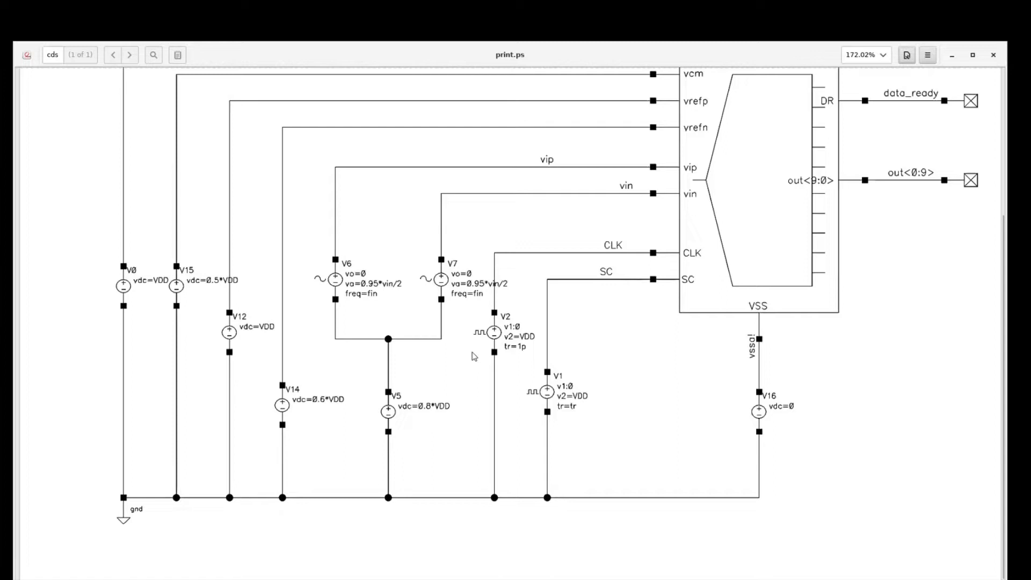
ctrl+scroll(475, 356, down, 1)
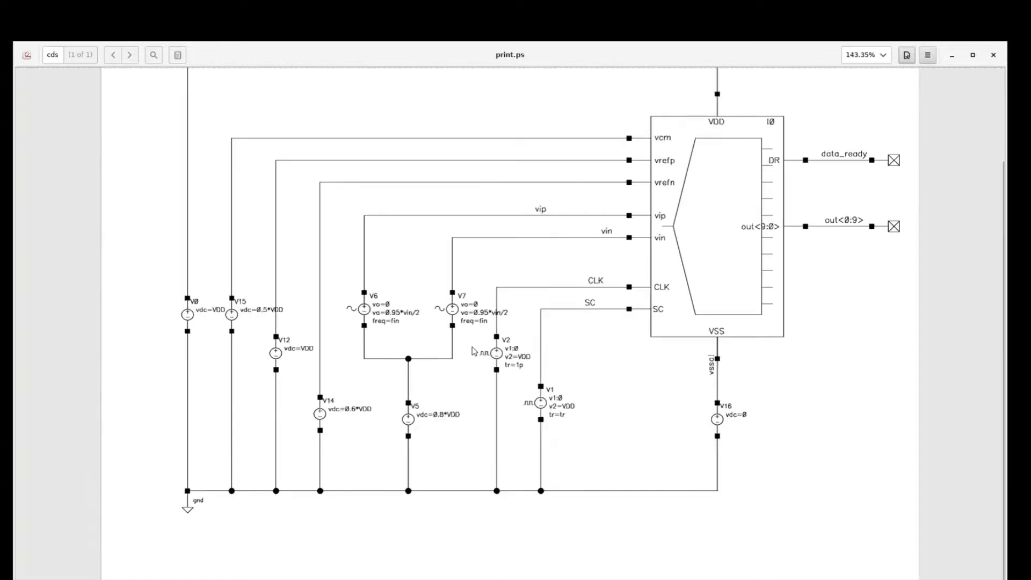
scroll(474, 348, up, 1)
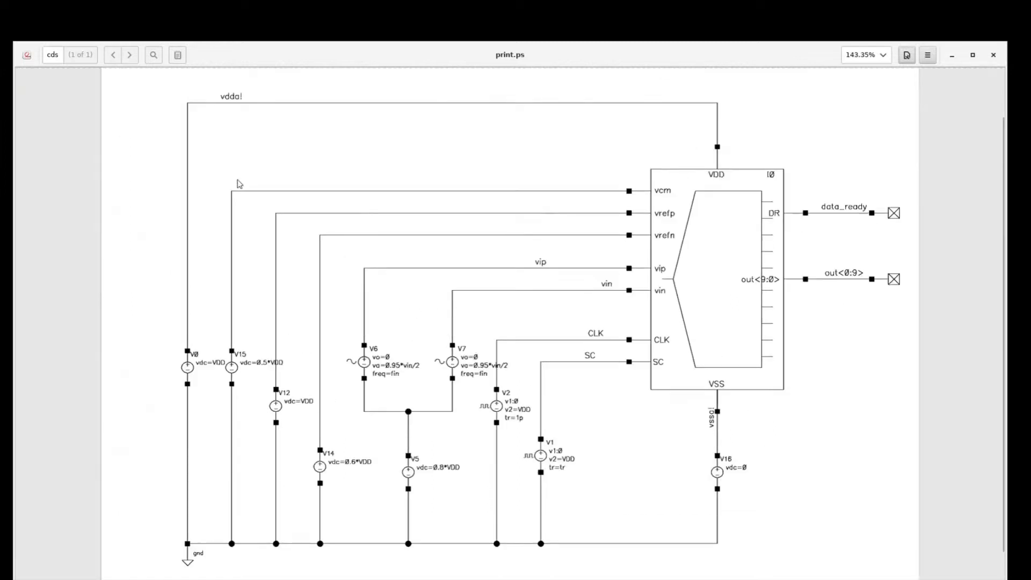
drag(165, 87, 906, 566)
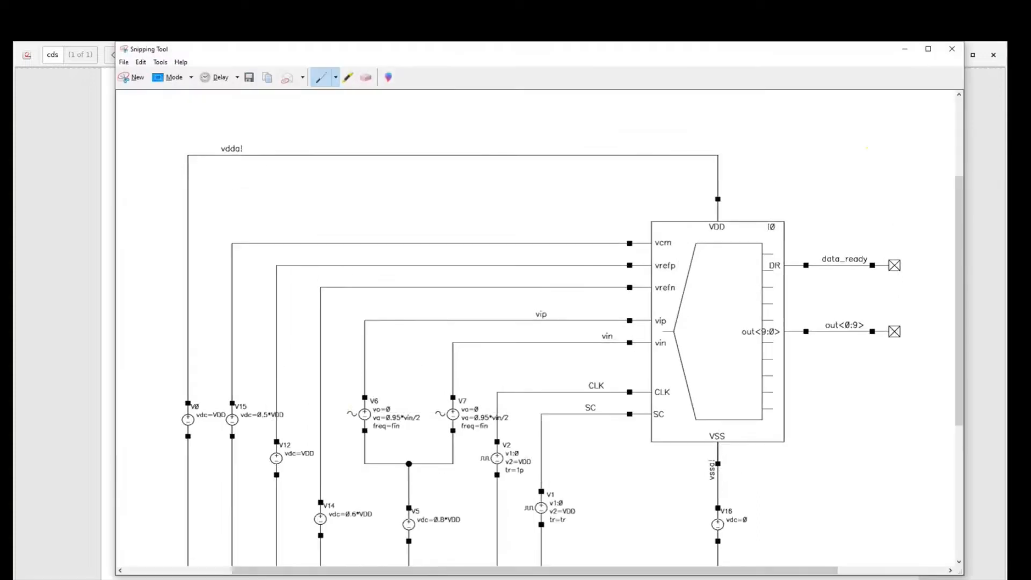
click(952, 49)
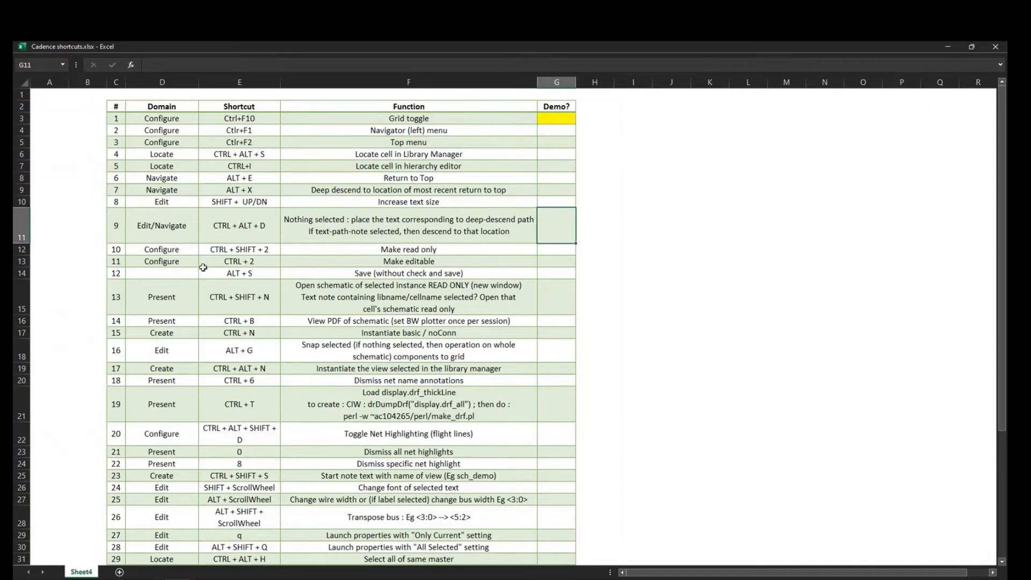
- Filter the shortcuts table in Excel by the Domain value Present
click(181, 383)
key(Menu)
key(e)
key(v)
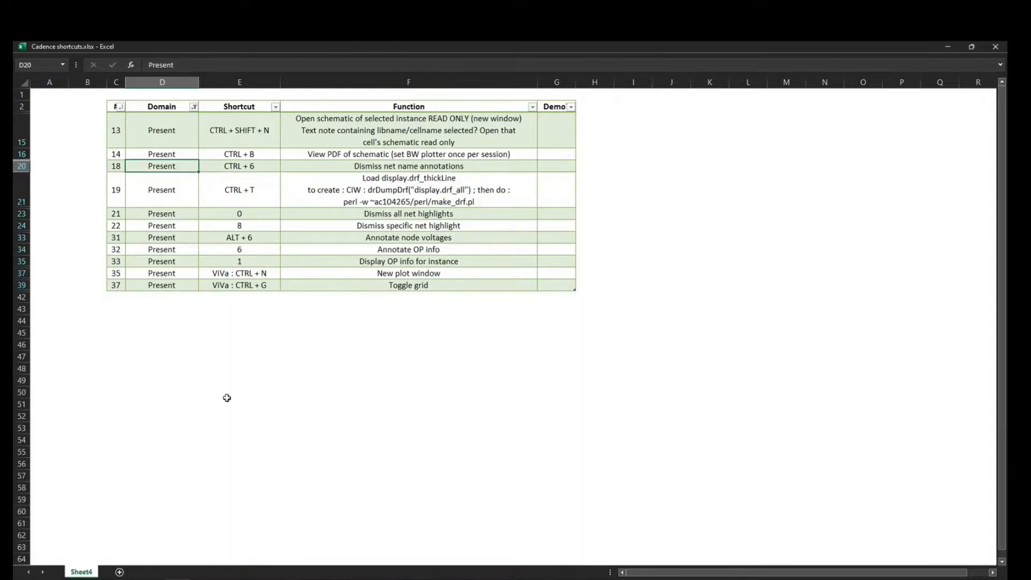
- Fill the Demo? cell for the "View PDF of schematic" shortcut yellow and remove the table filter
click(564, 155)
key(F4)
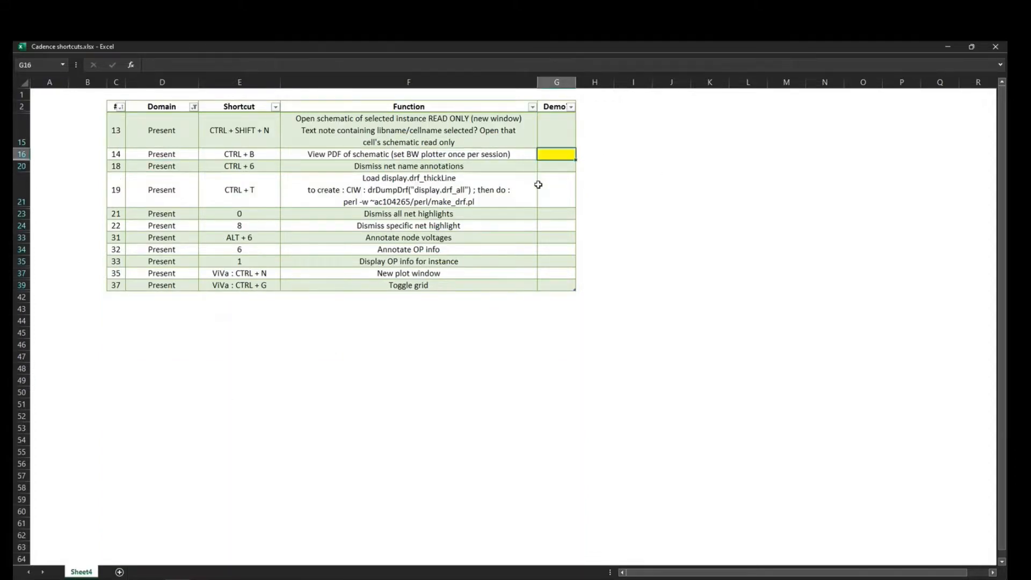
key(ctrl+shift+l)
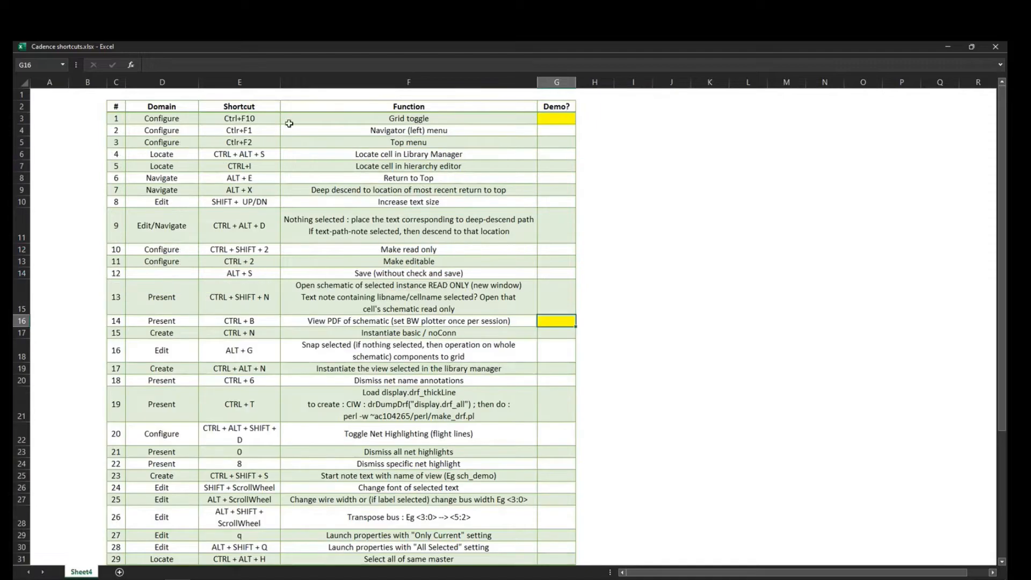
- Switch to the schematic editor and toggle its toolbars and its Navigator and Property Editor assistants, fitting the schematic to the window
click(250, 142)
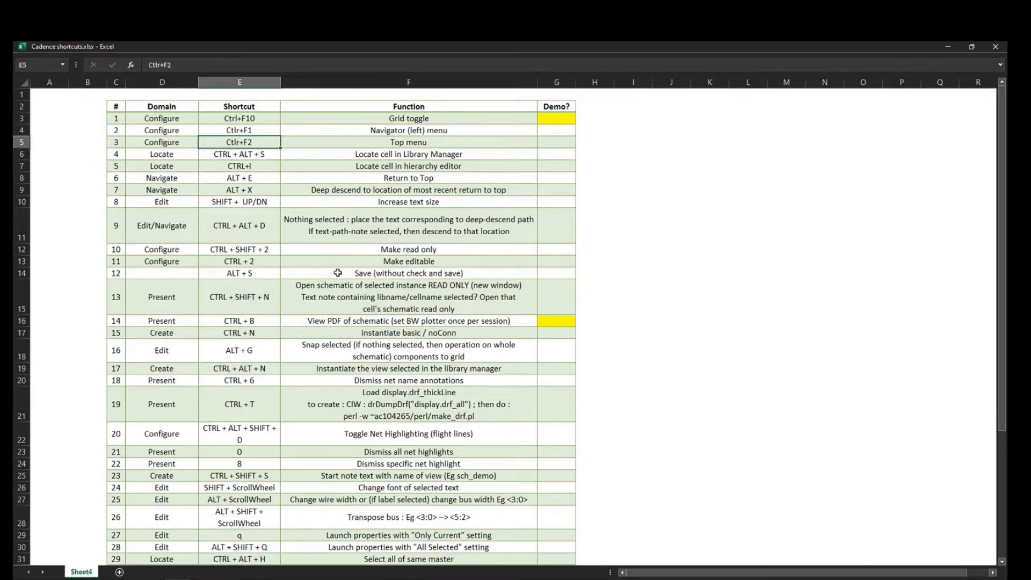
key(alt+Tab)
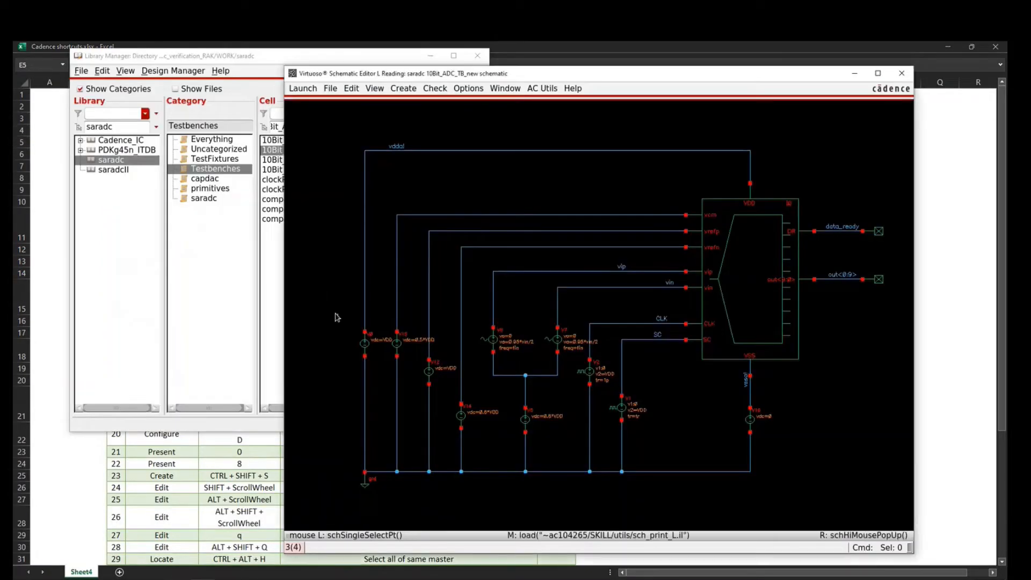
key(ctrl)
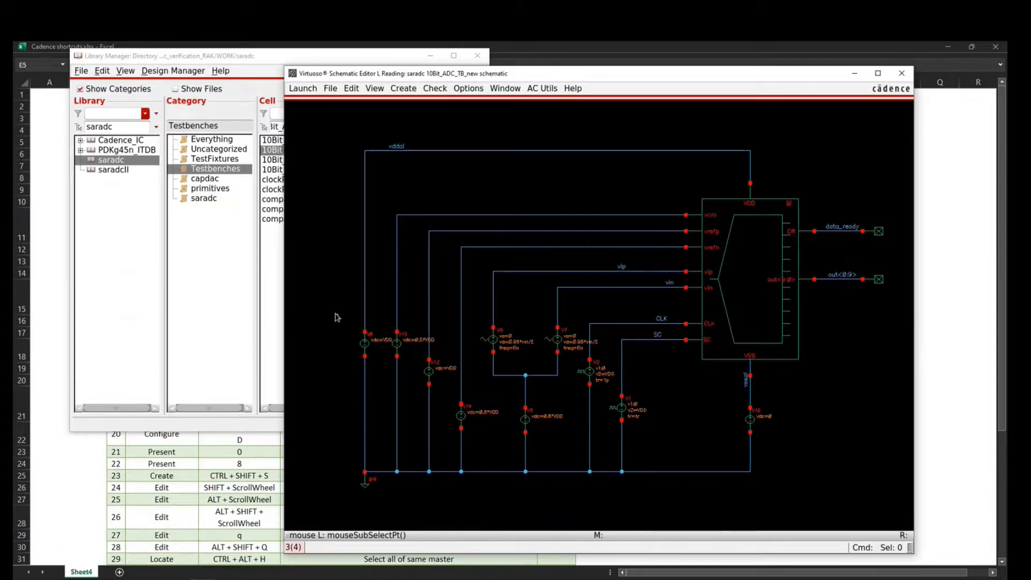
key(ctrl+F2)
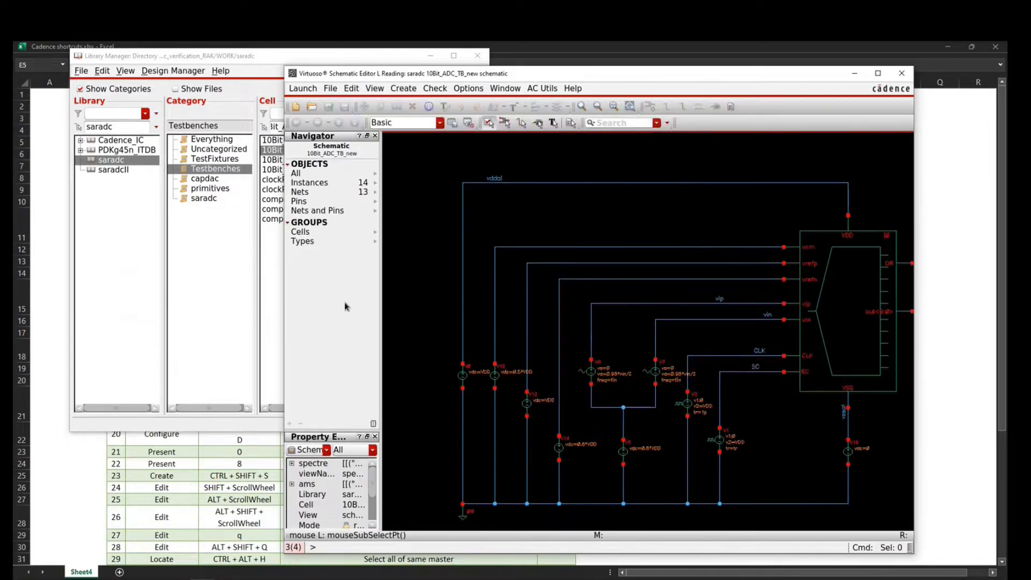
middle_click(415, 338)
key(f)
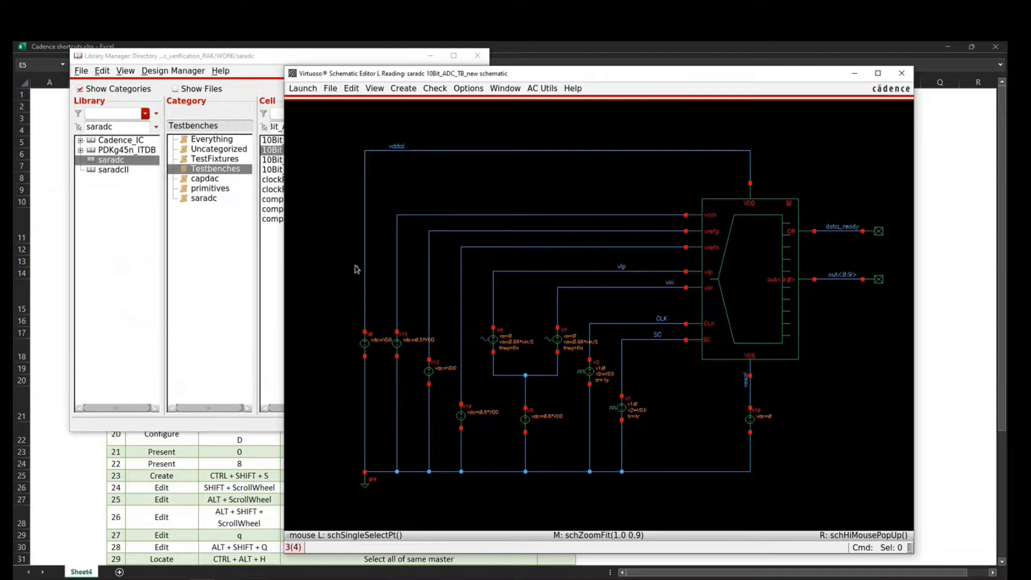
middle_click(355, 268)
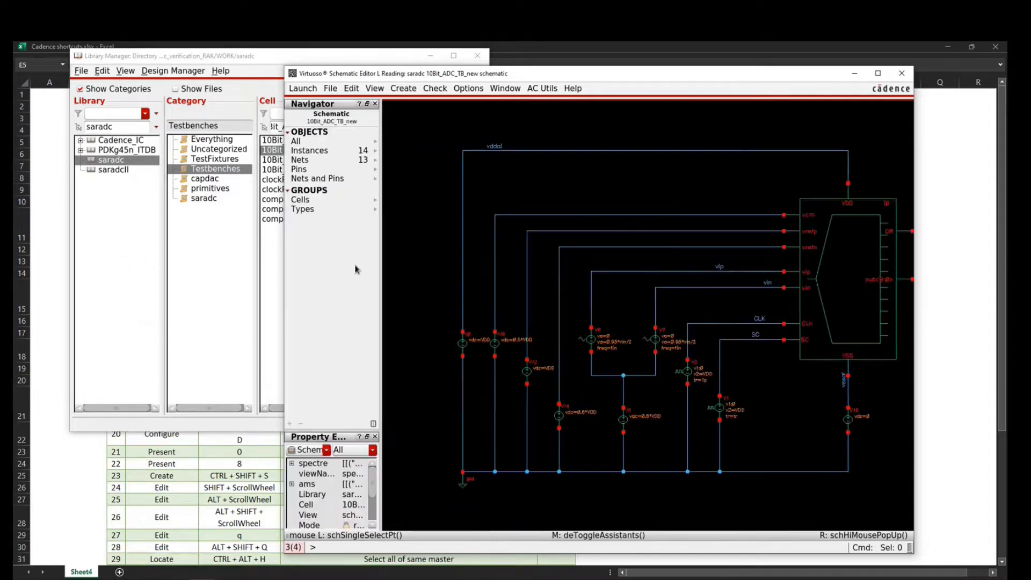
- Toggle the schematic editor's toolbars and docked assistants, leaving both hidden to maximise the drawing area
middle_click(355, 269)
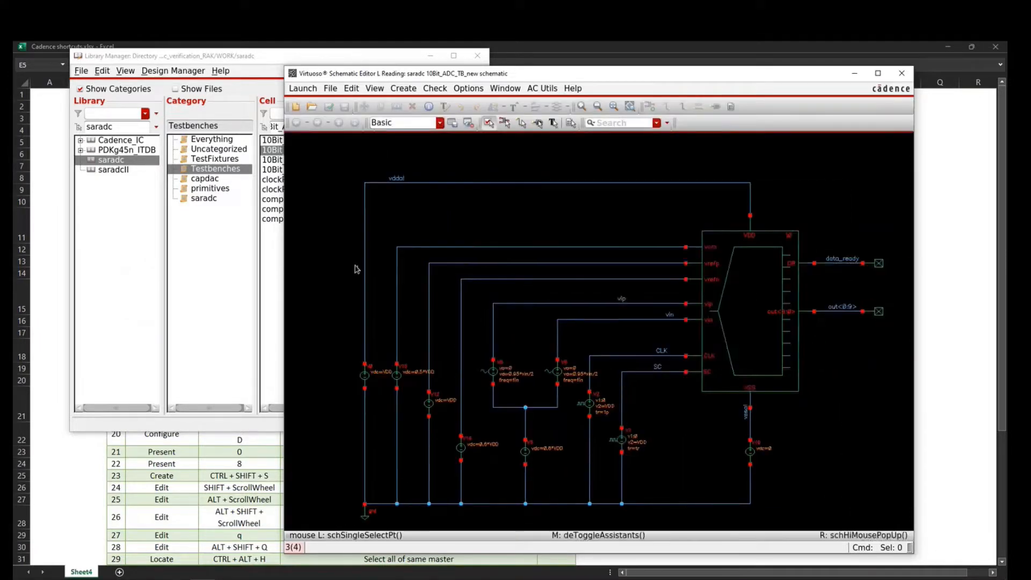
middle_click(355, 269)
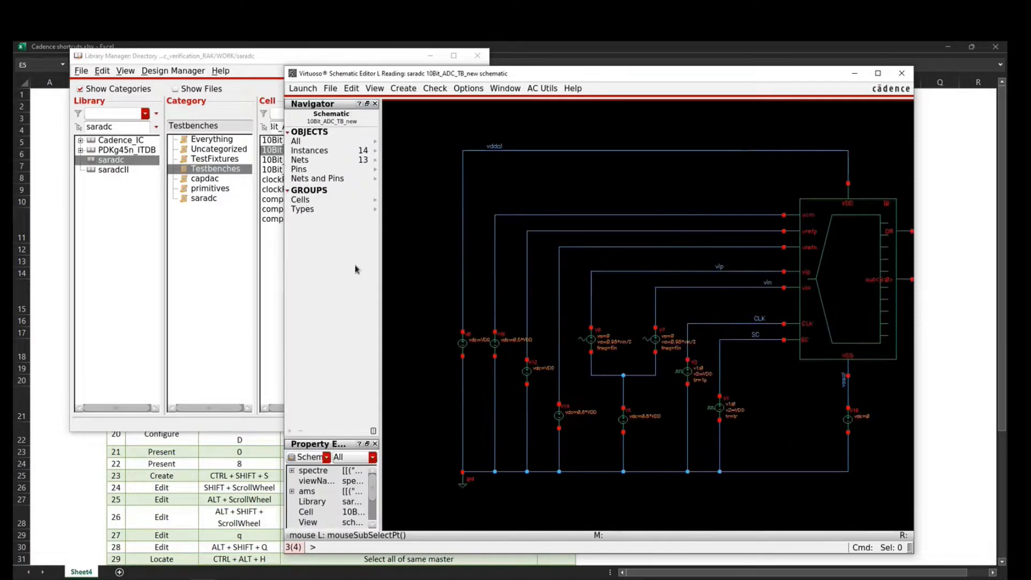
middle_click(354, 268)
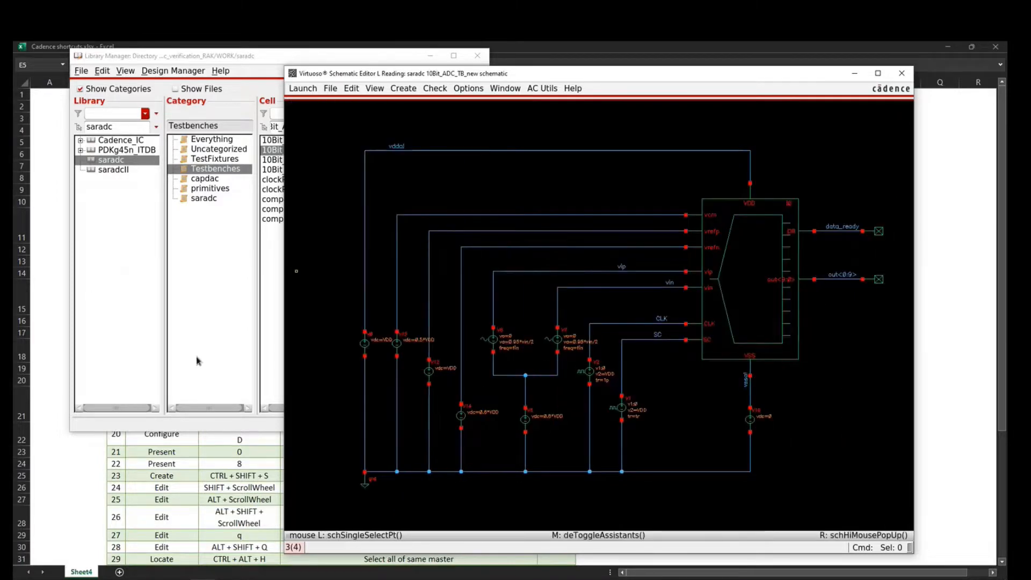
- Switch to Excel and fill the Demo? cells for "Navigator (left) menu" and "Top menu" yellow
click(174, 493)
drag(556, 141, 555, 131)
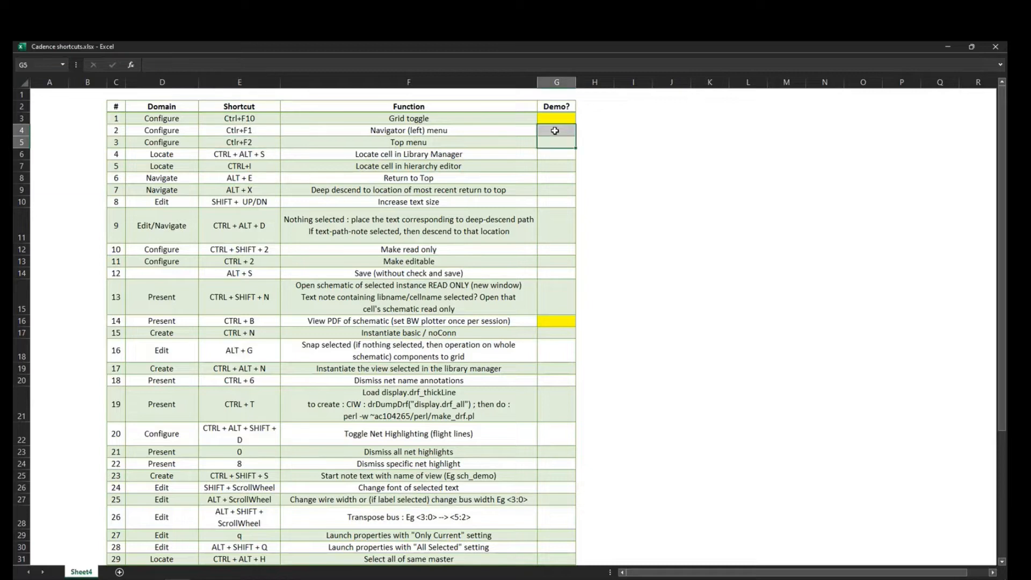
key(F4)
click(474, 237)
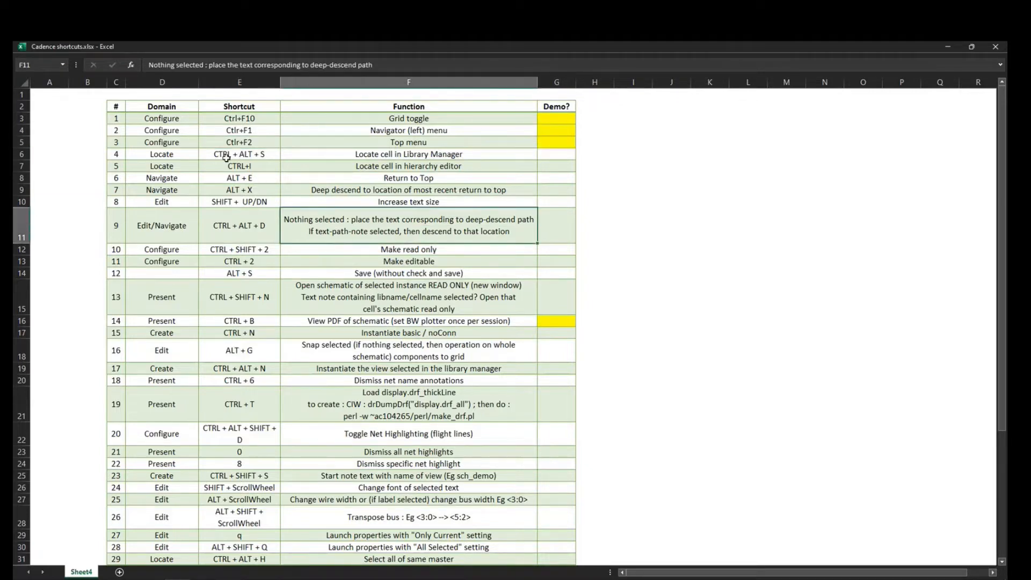
- Switch to the schematic editor, descend into the ADC symbol, and locate the bit<4> multiplexer instance in the Library Manager
click(685, 356)
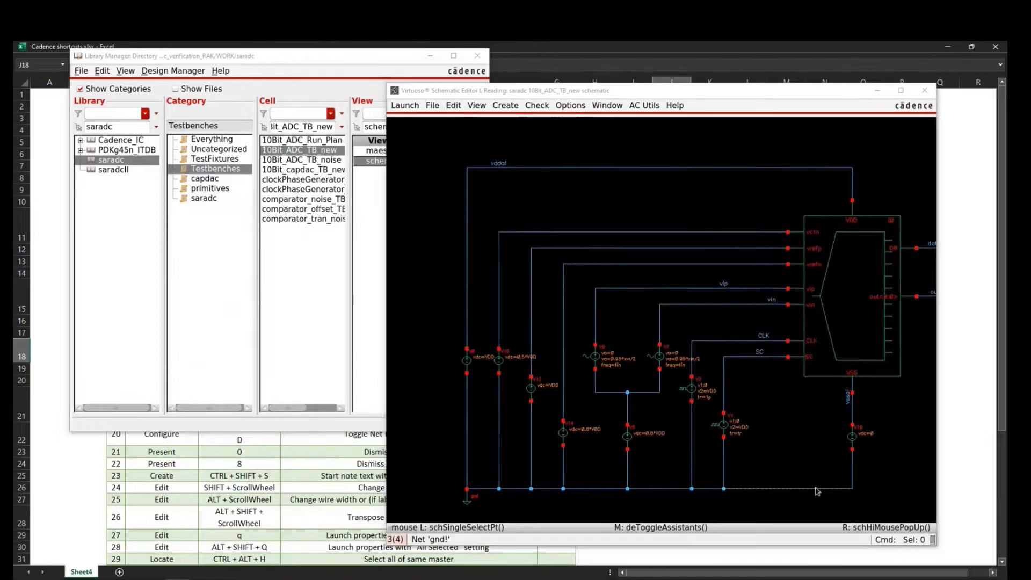
middle_click(878, 337)
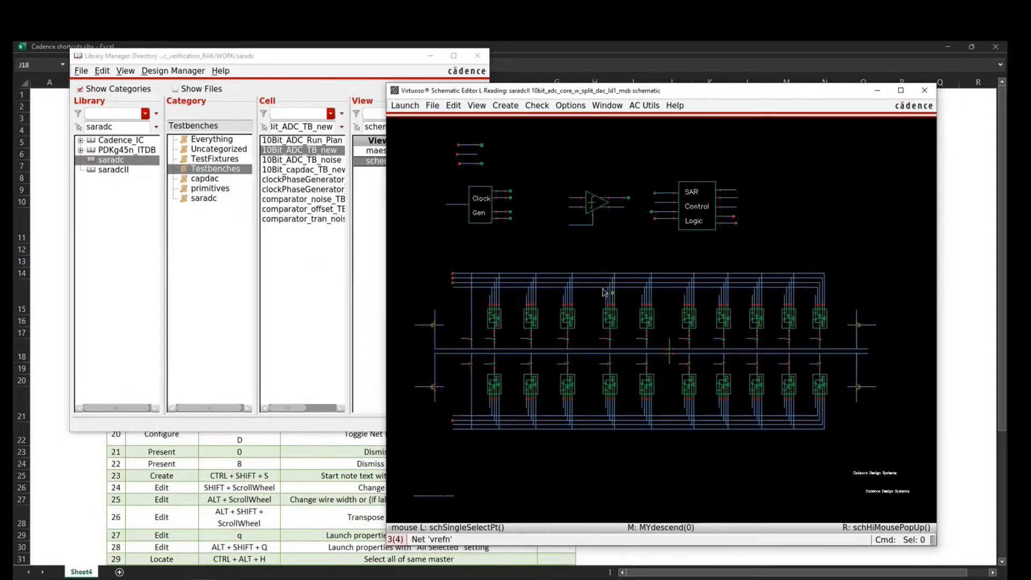
right_drag(603, 289, 743, 361)
click(577, 333)
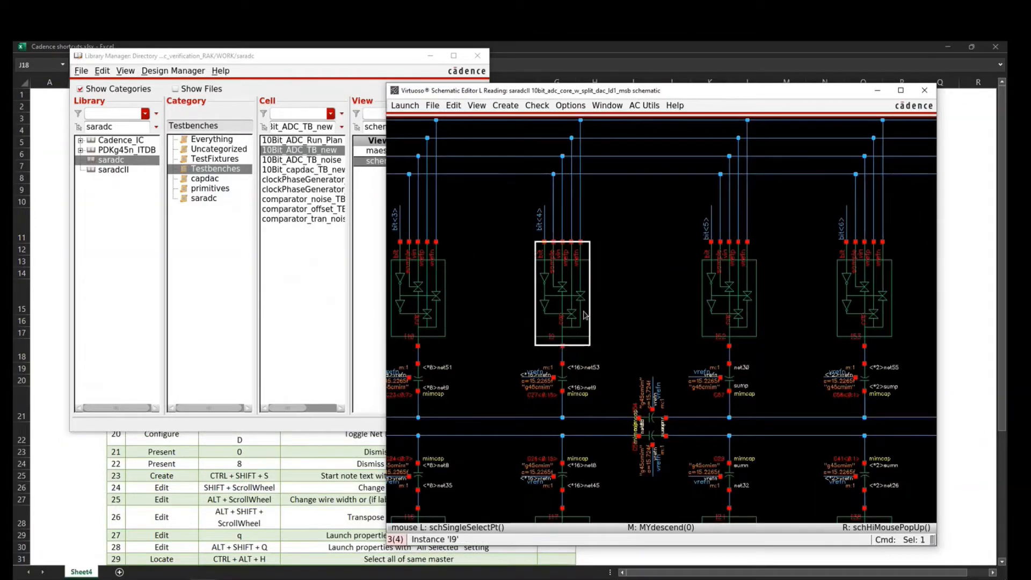
key(ctrl+alt+l)
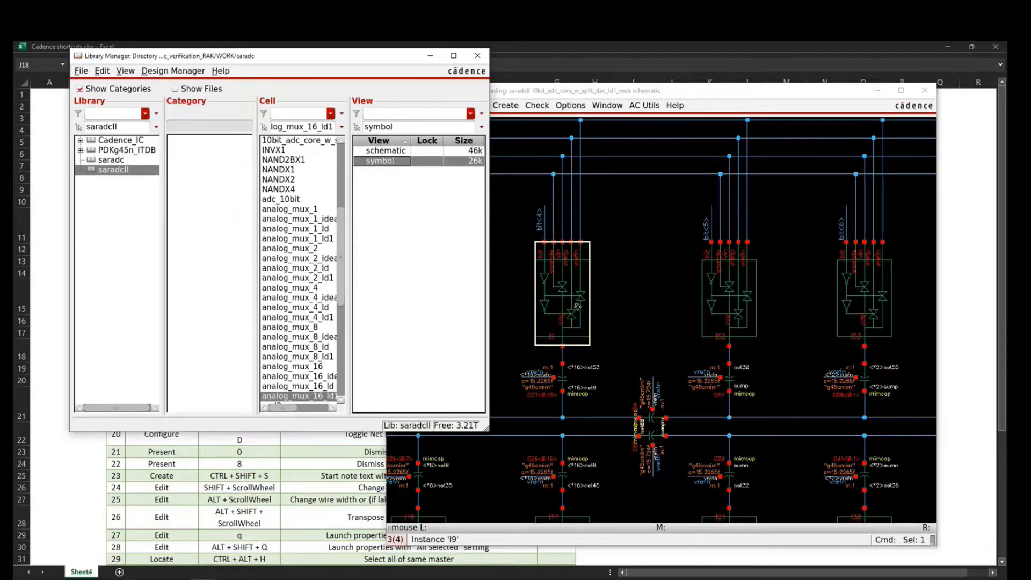
scroll(315, 334, down, 3)
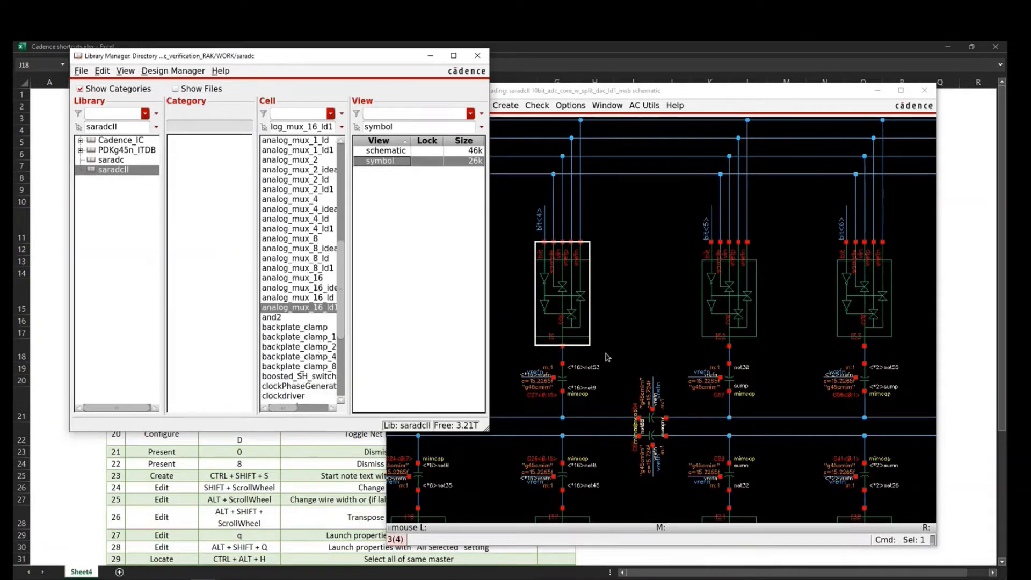
- Descend into the bit<4> multiplexer and locate its middle NAND gate in the Library Manager
click(561, 310)
middle_click(562, 310)
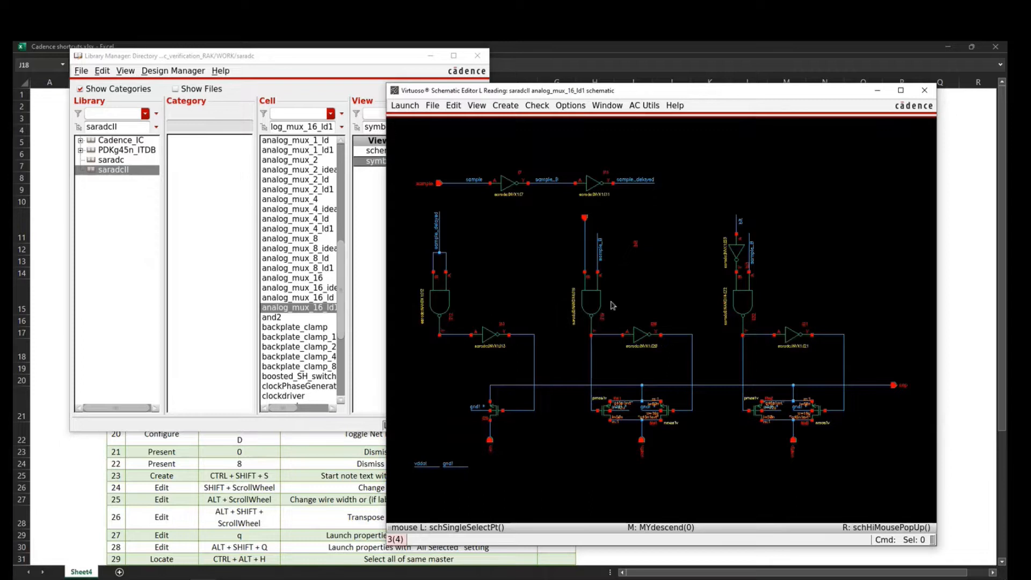
click(623, 353)
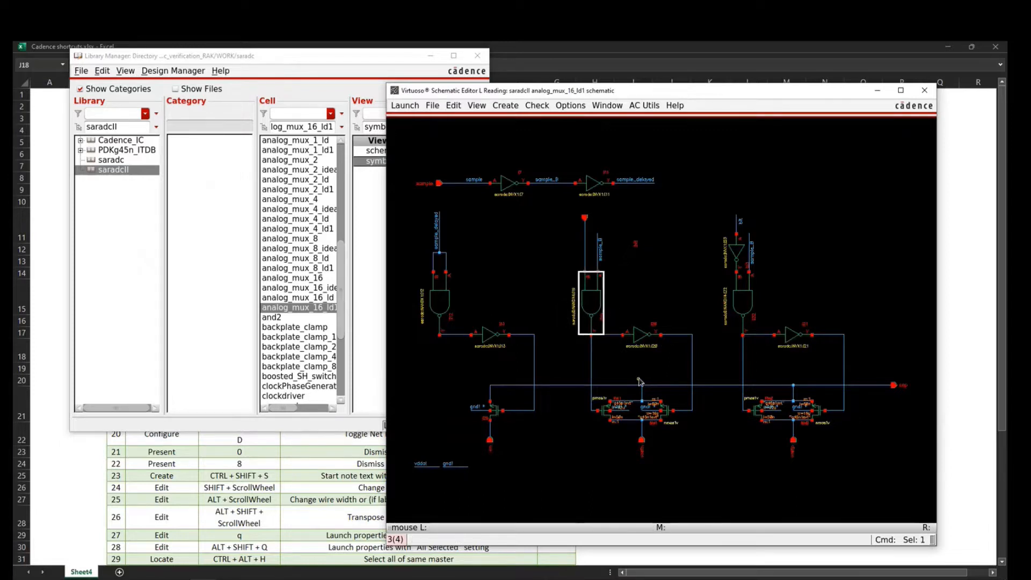
key(ctrl+alt+l)
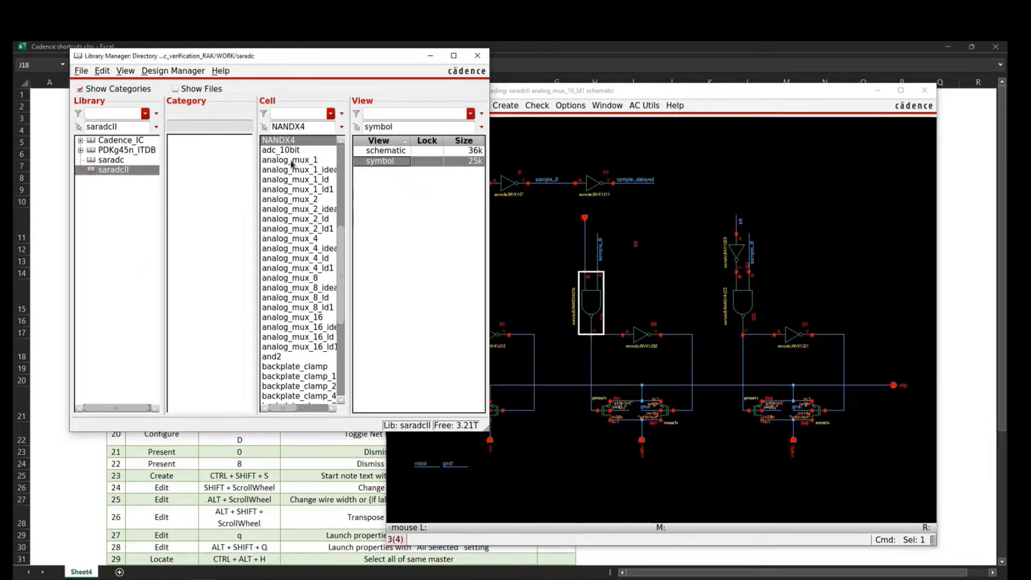
- Locate the first inverter on the sample net in the Library Manager and return to the top-level testbench schematic
click(634, 461)
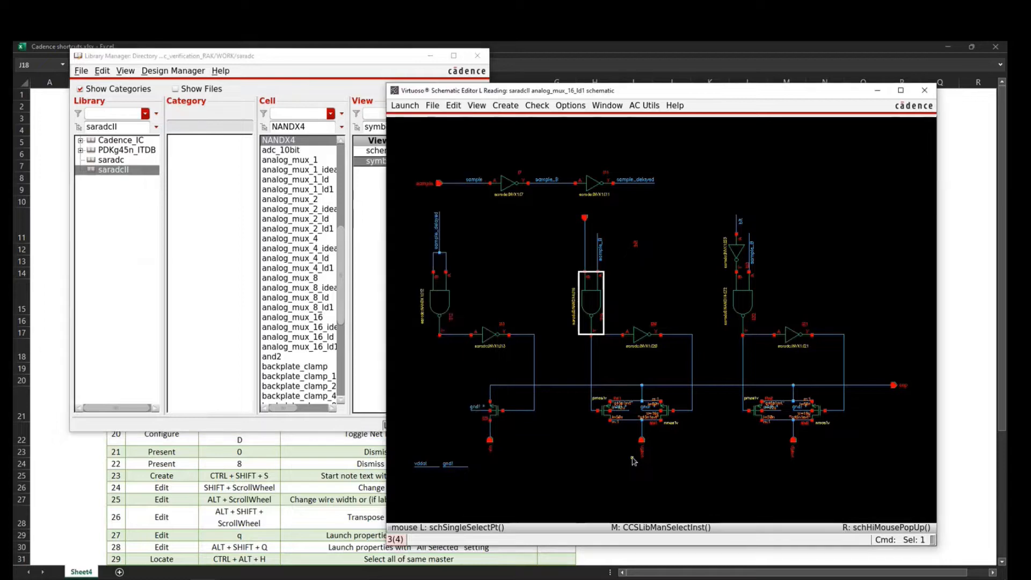
click(509, 183)
middle_click(513, 209)
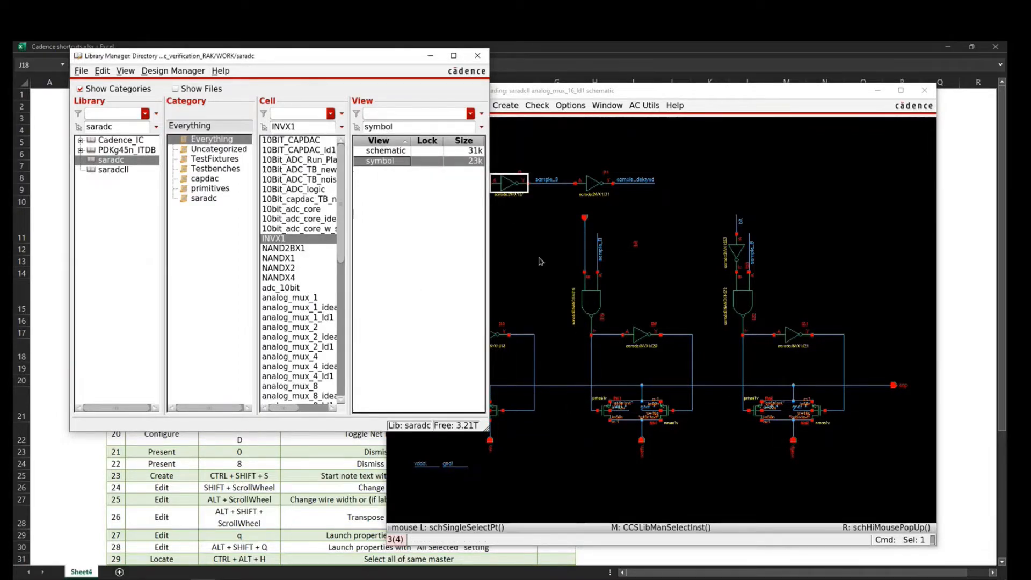
click(571, 349)
middle_click(572, 342)
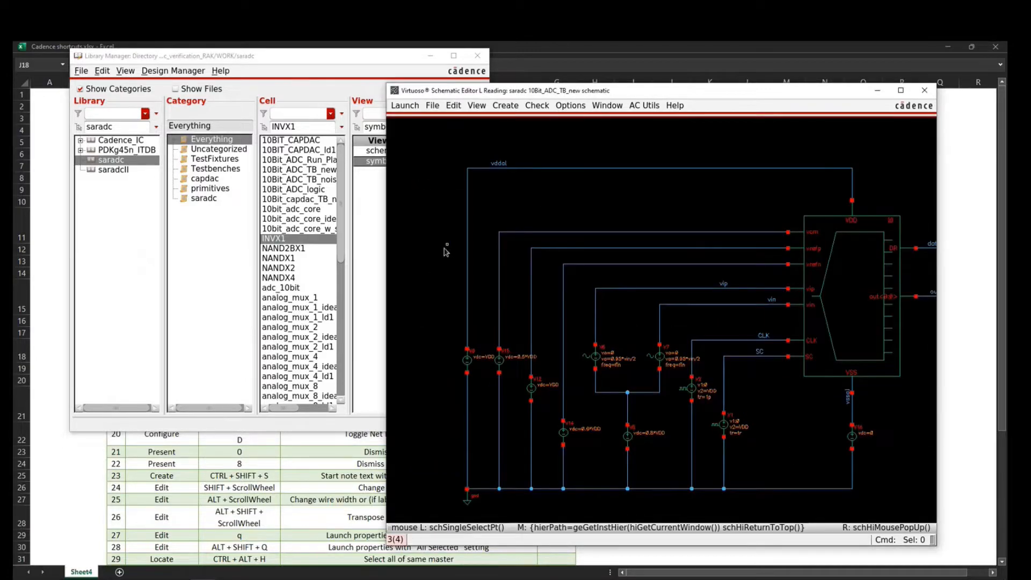
- Switch to Excel and fill the Demo? cell for "Locate cell in Library Manager" yellow
click(308, 466)
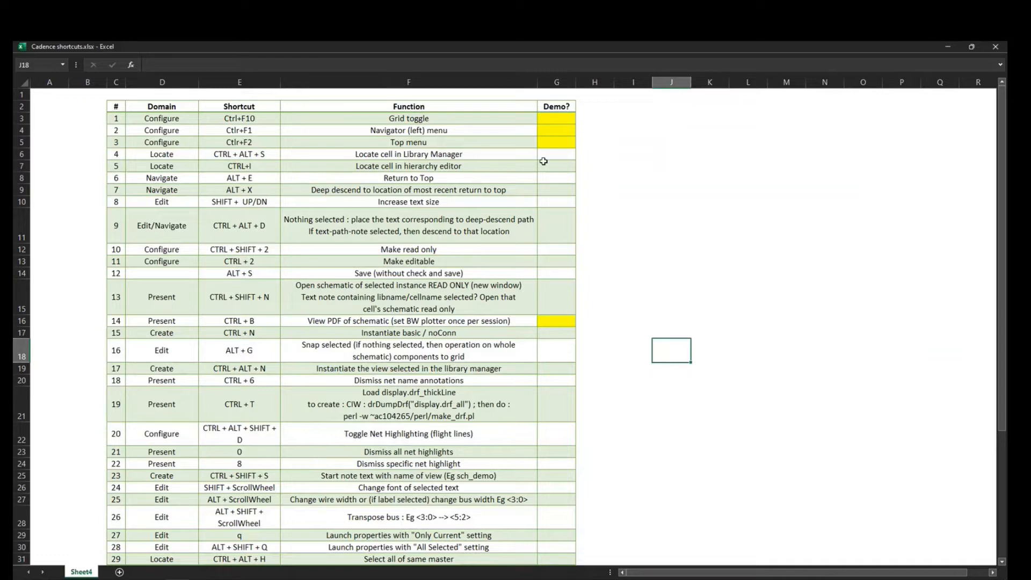
click(570, 157)
key(ctrl+y)
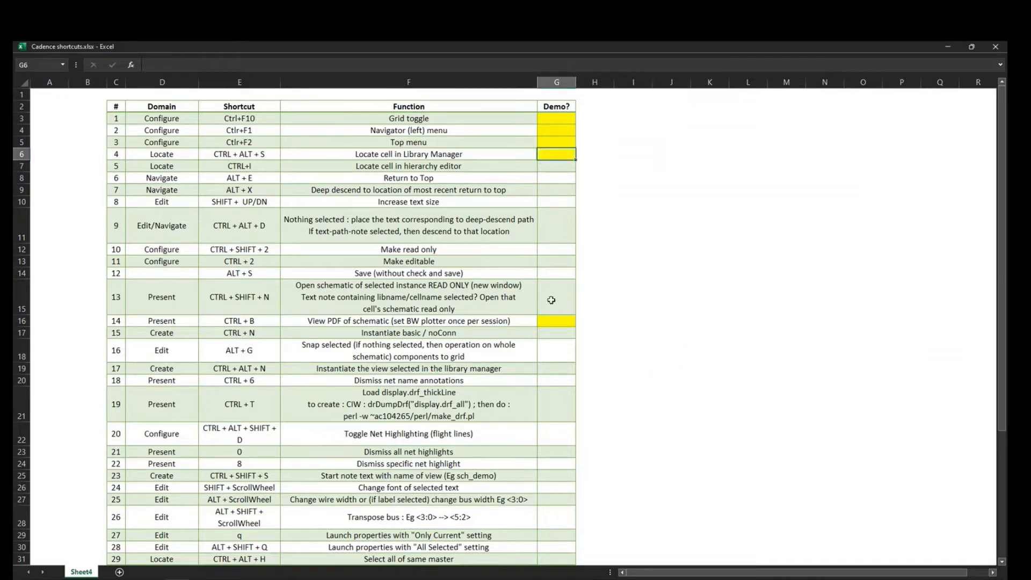
- Switch to the schematic editor and toggle the testbench between editable and read-only, leaving it editable
key(alt+Tab)
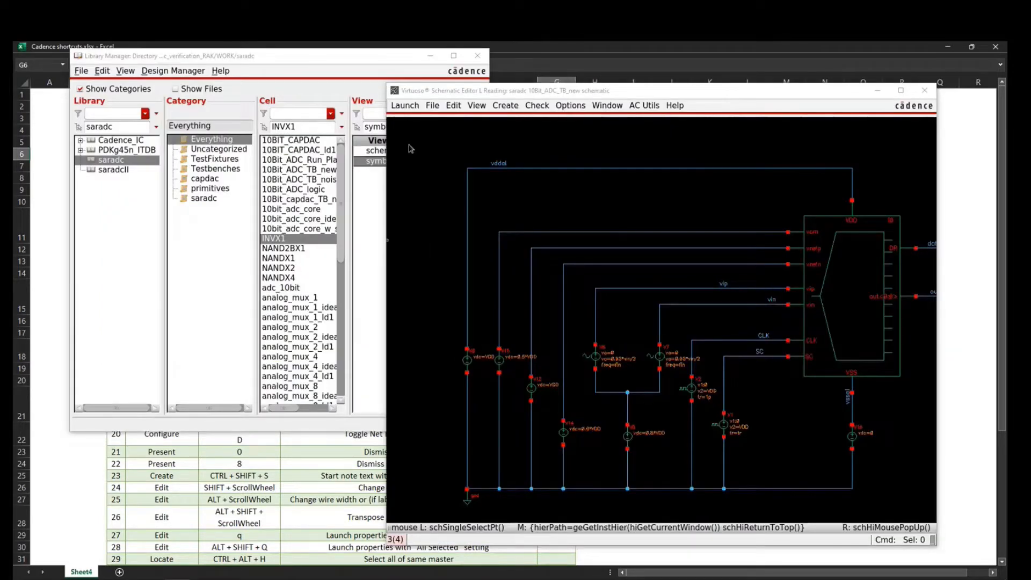
click(428, 263)
key(ctrl+2)
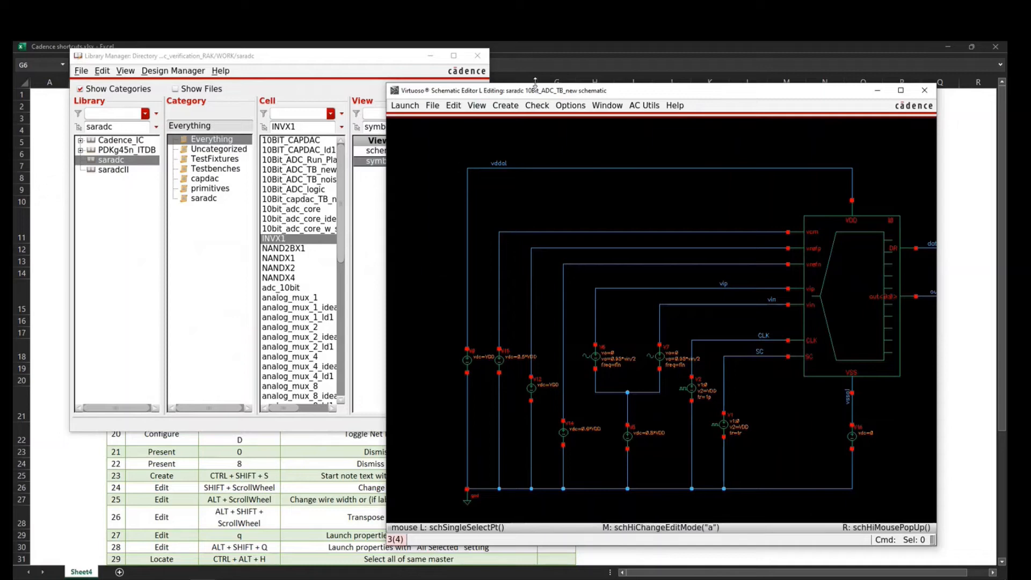
key(ctrl)
key(ctrl+2)
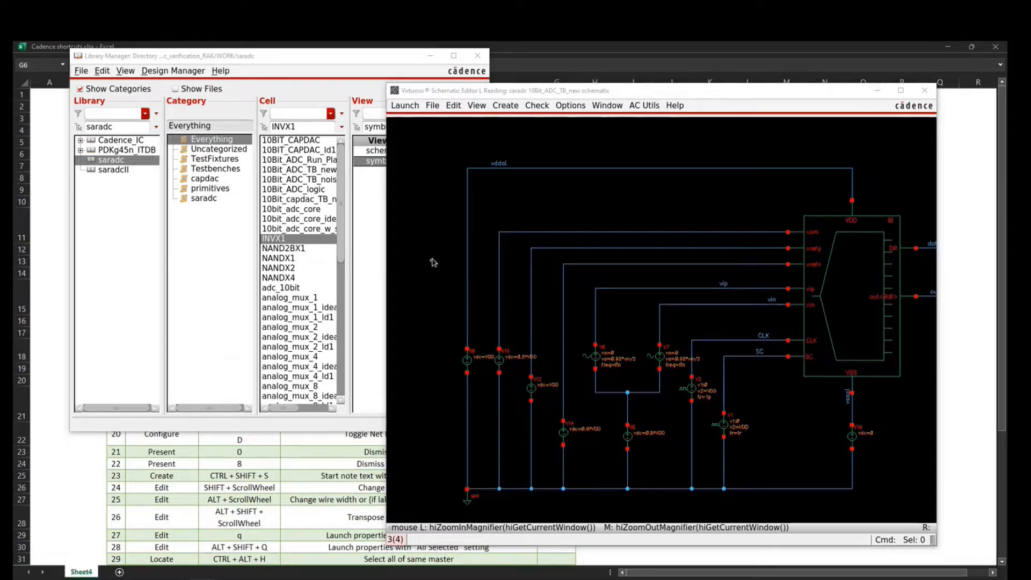
click(434, 262)
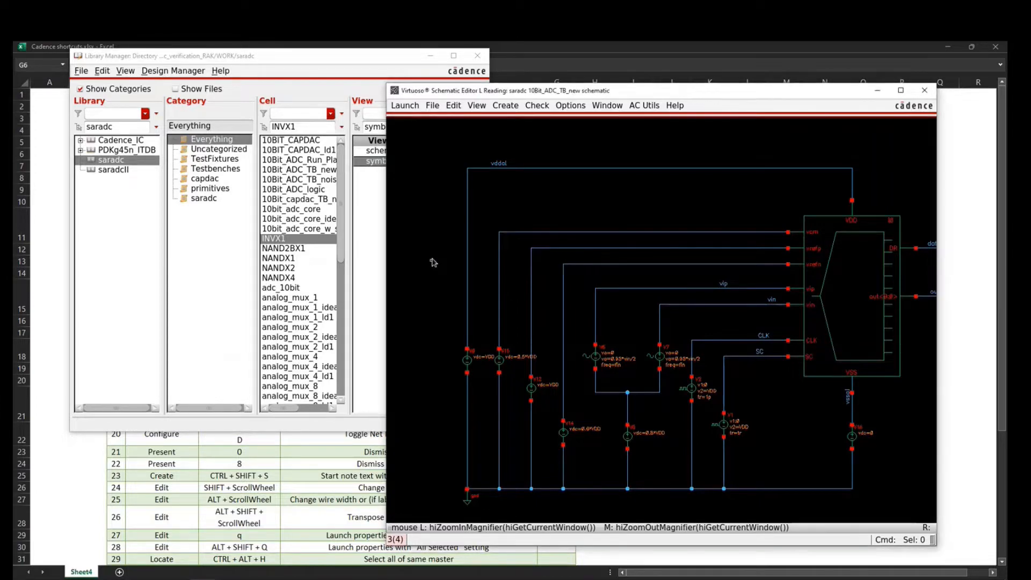
key(ctrl+2)
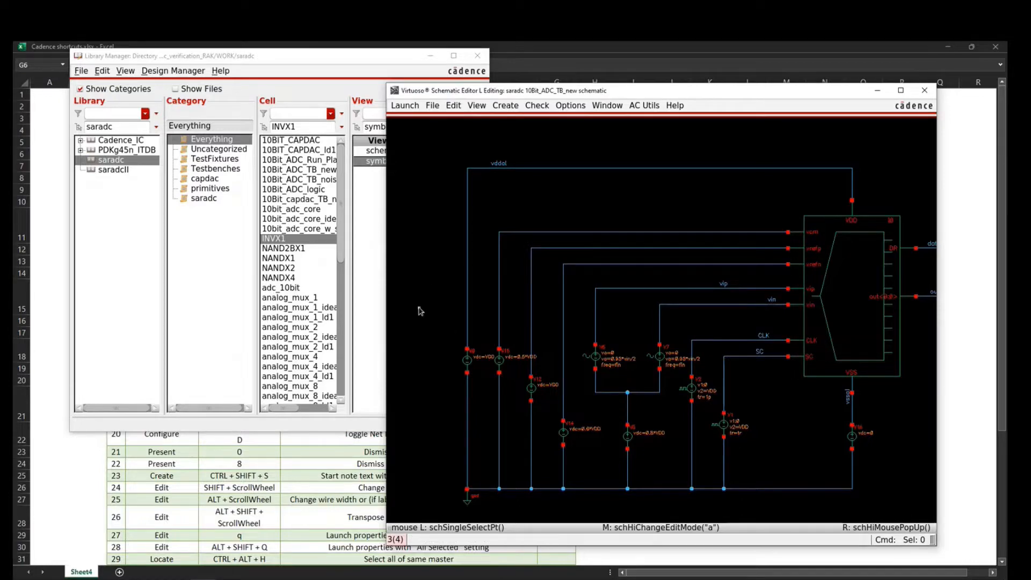
key(i)
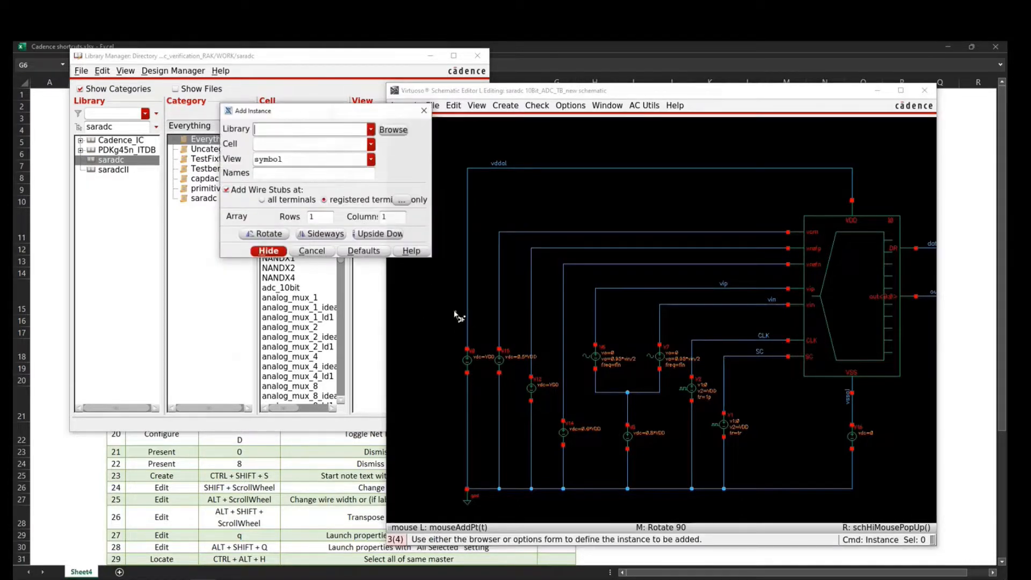
click(408, 130)
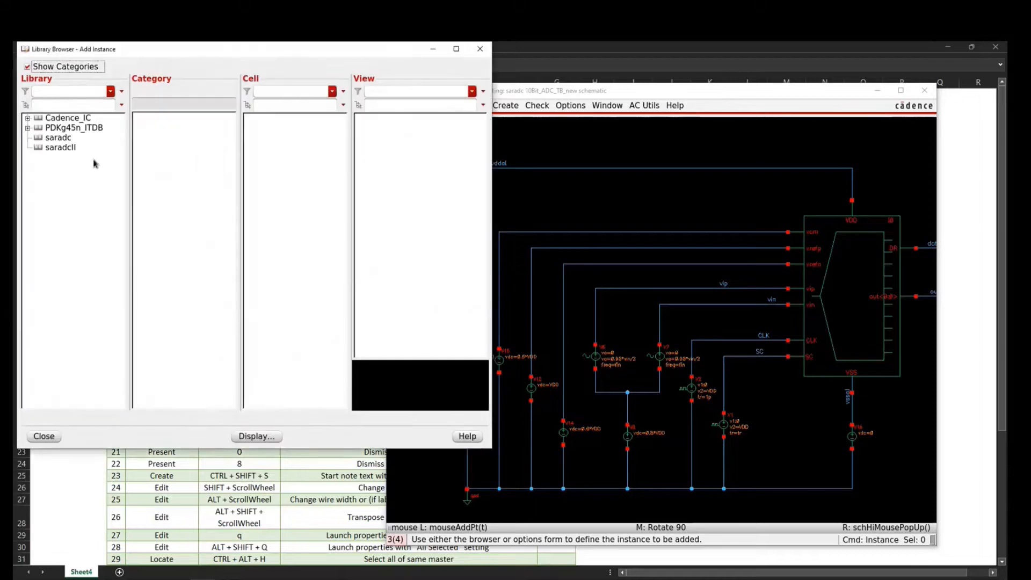
click(68, 148)
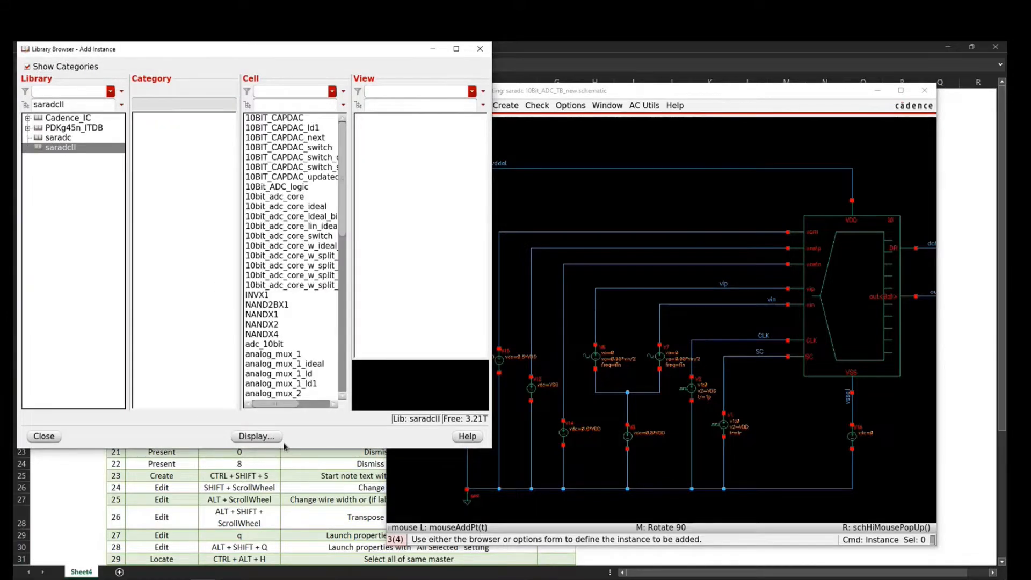
click(44, 437)
click(309, 251)
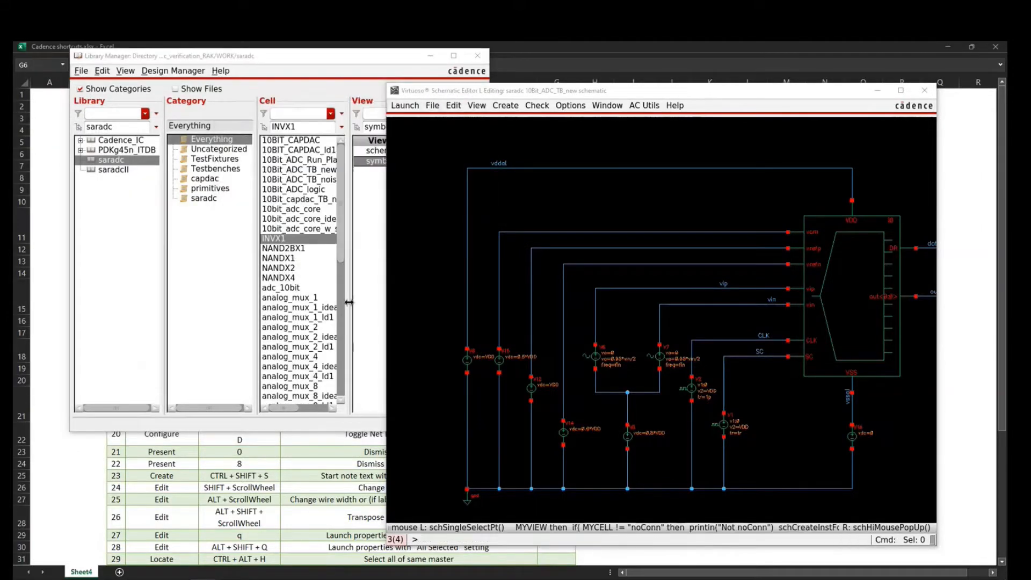
- Instantiate the Library Manager's selected INVX1 symbol between the vddal and vcm wires and select the new instance
click(556, 219)
key(i)
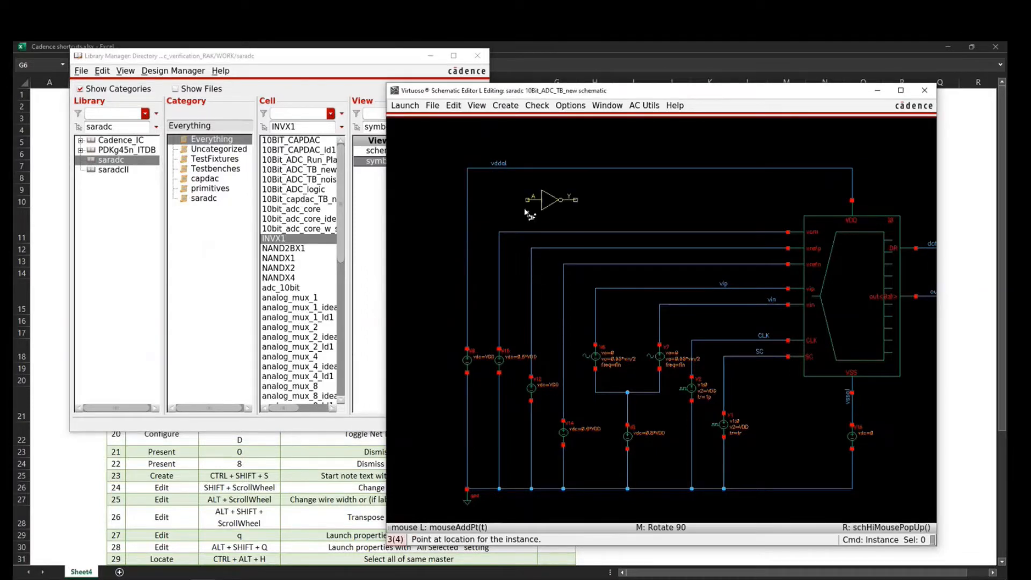
click(516, 206)
key(Escape)
click(530, 192)
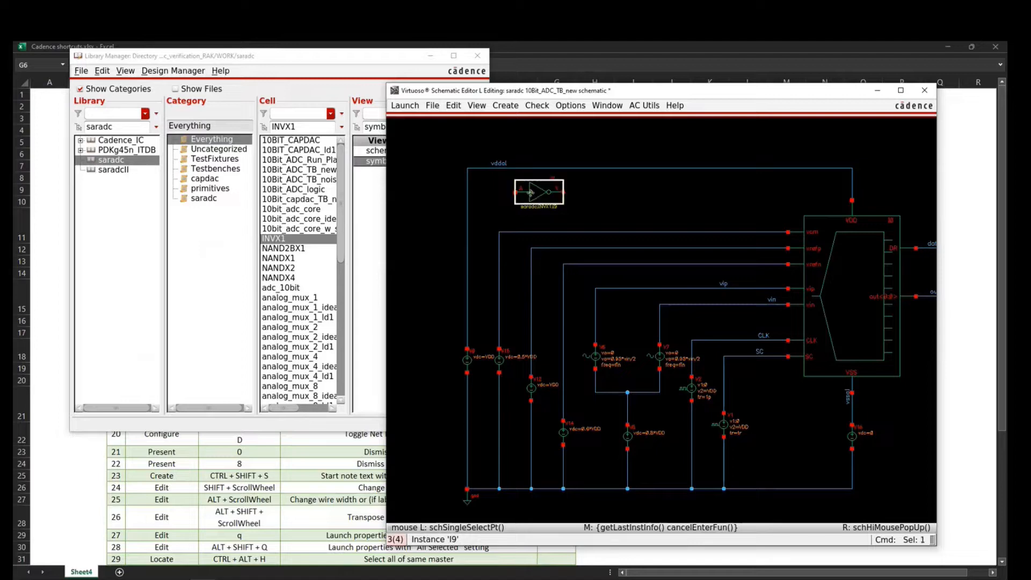
- Switch to Excel and sort the shortcuts table by the Shortcut column in descending order
click(142, 491)
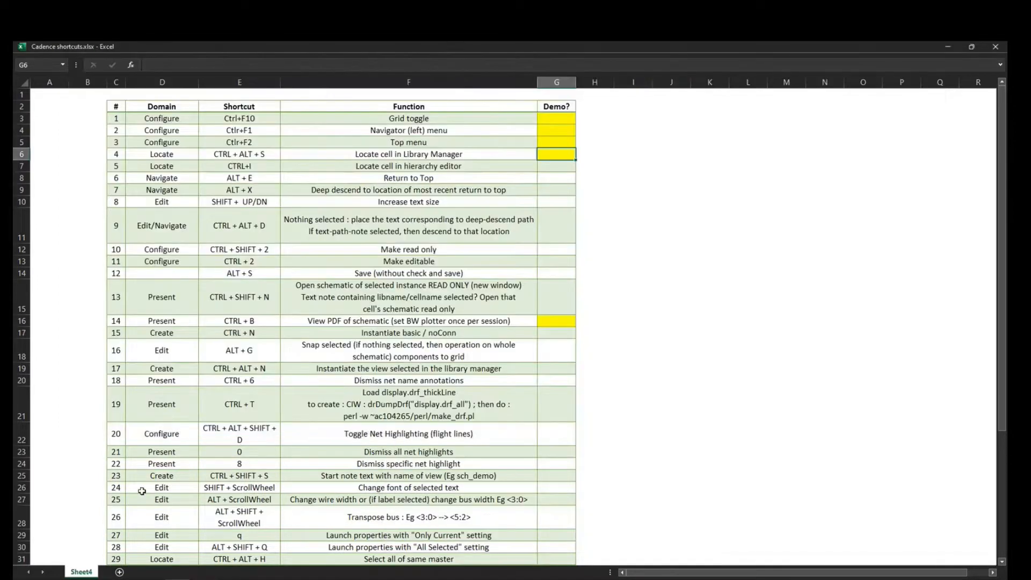
click(258, 155)
key(alt+a)
key(s)
key(d)
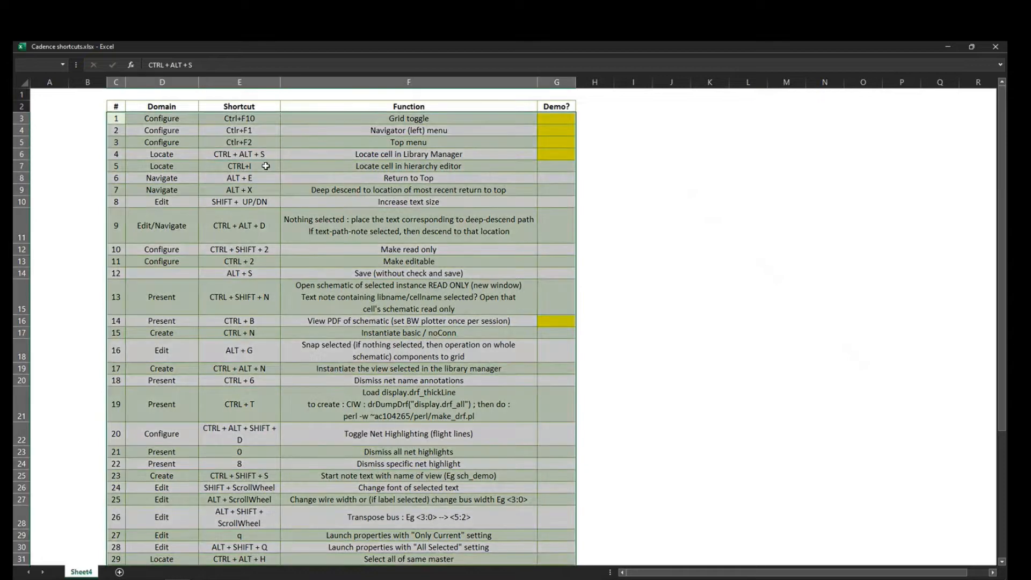
scroll(265, 384, down, 5)
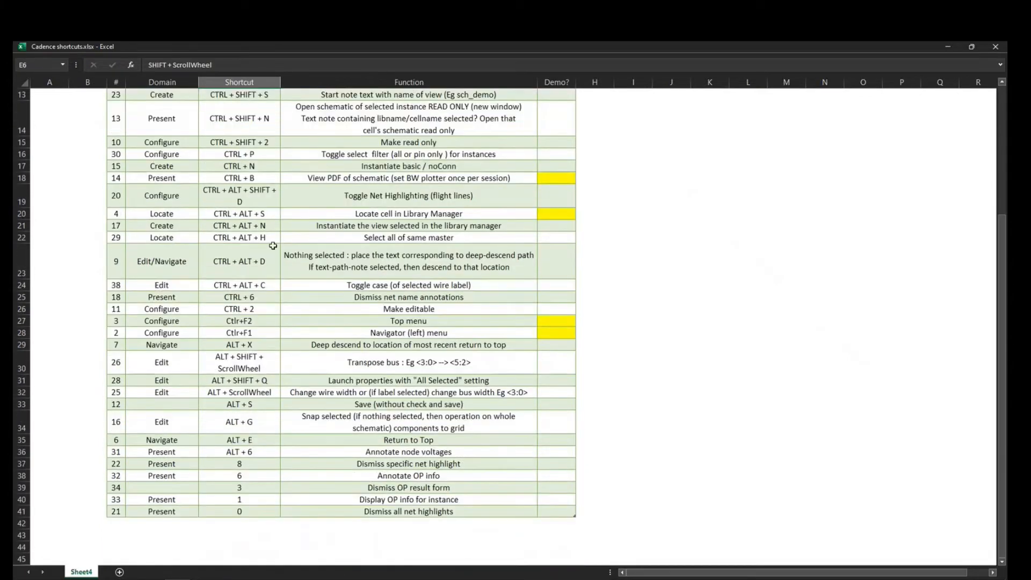
- Fill the Demo? cell for "Instantiate the view selected in the library manager" yellow and restore the table's original numbered order
click(563, 227)
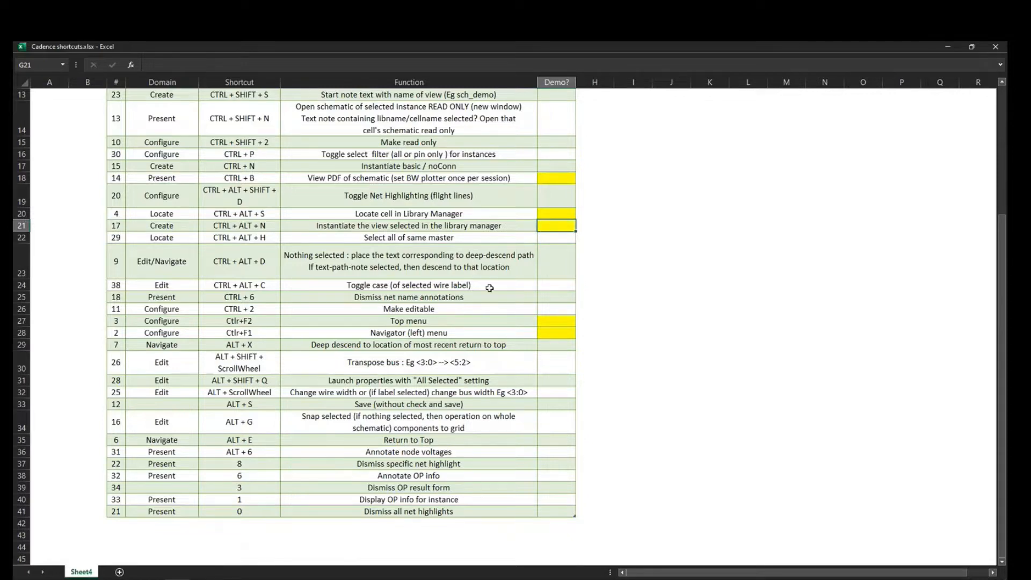
key(ctrl+z)
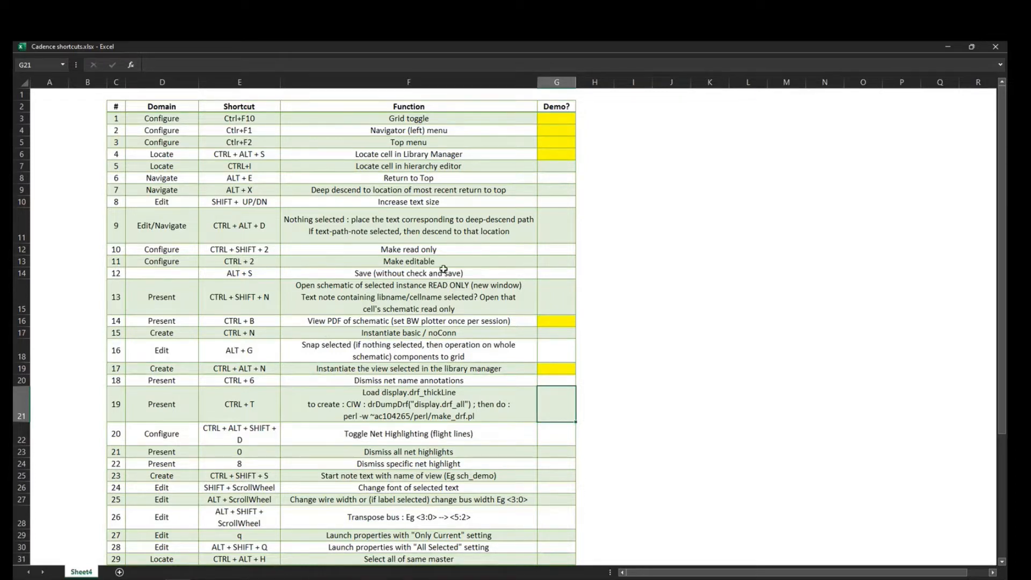
- Fill the Demo? cell for the "Make read only" shortcut yellow
click(558, 250)
key(F4)
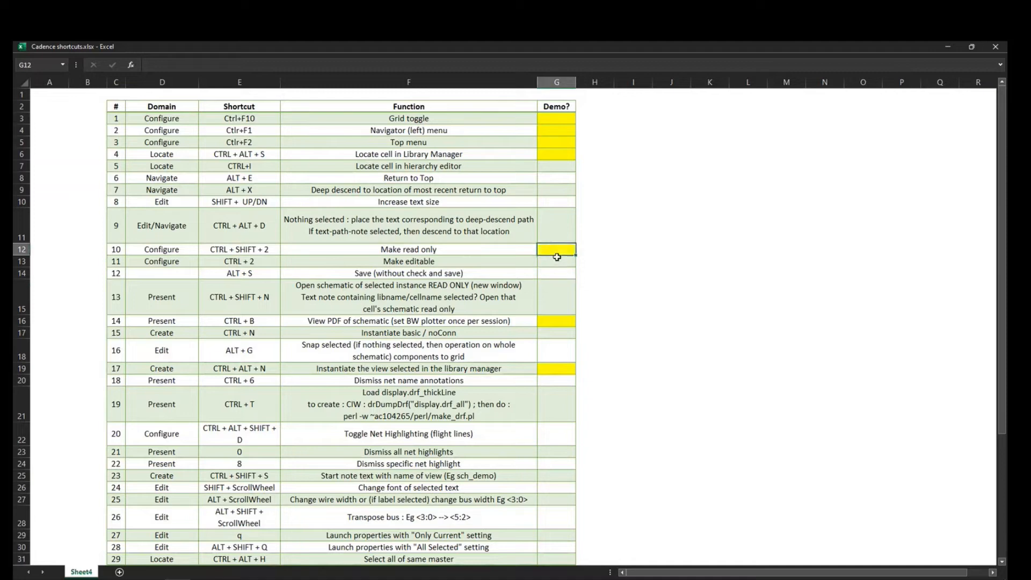
- Fill the Demo? cell for the "Make editable" shortcut yellow and switch back to Virtuoso
click(560, 264)
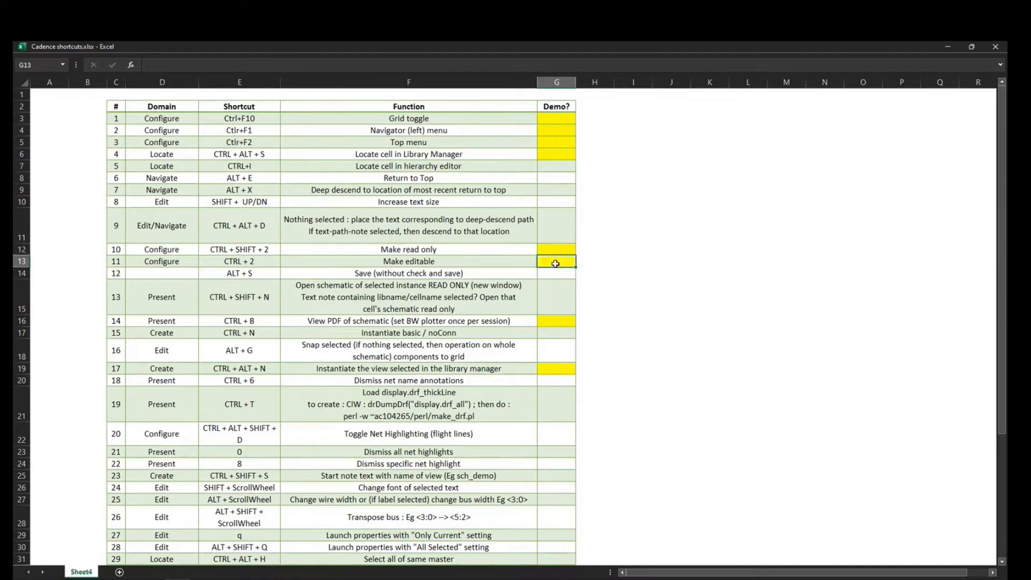
click(439, 169)
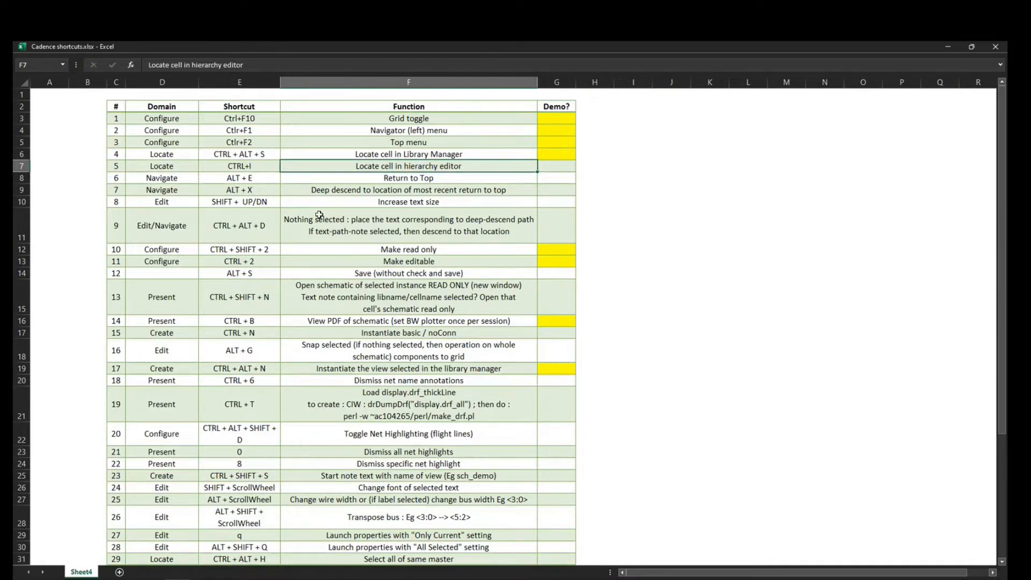
key(alt+Tab)
- Locate the open testbench schematic in the Library Manager and create a config-type view for cell 10Bit_ADC_TB_new
click(446, 294)
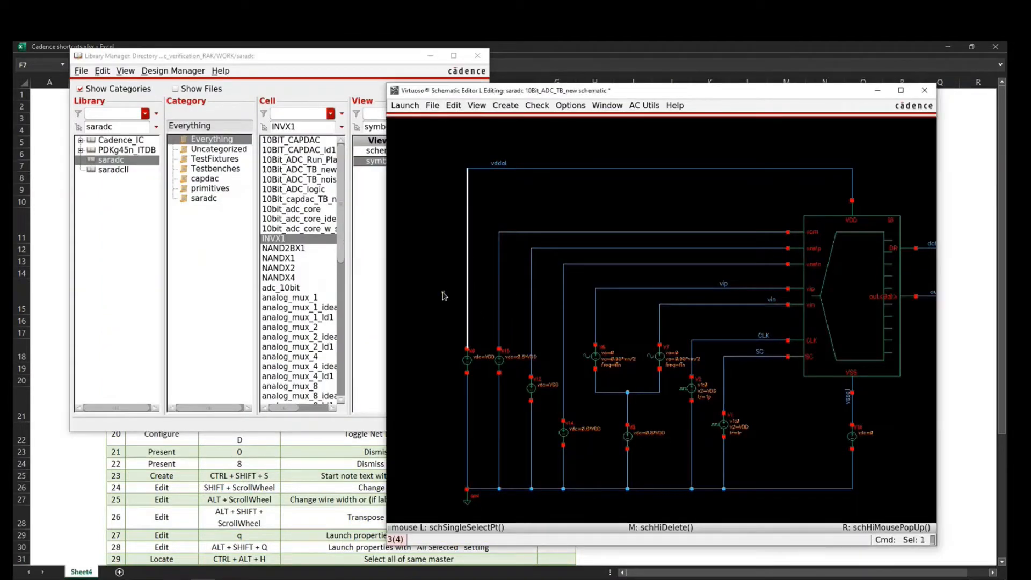
key(ctrl+alt+l)
click(85, 73)
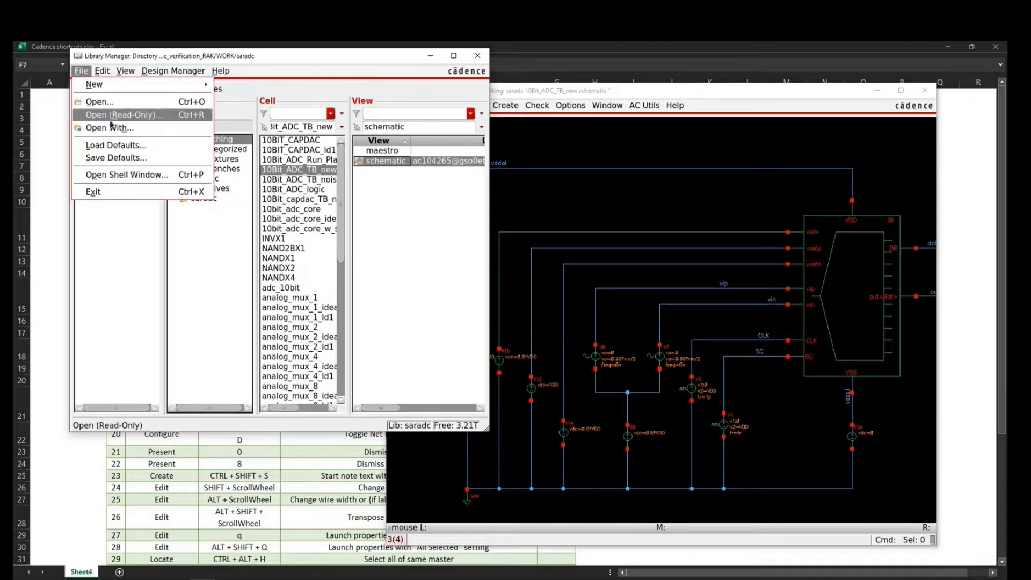
click(264, 102)
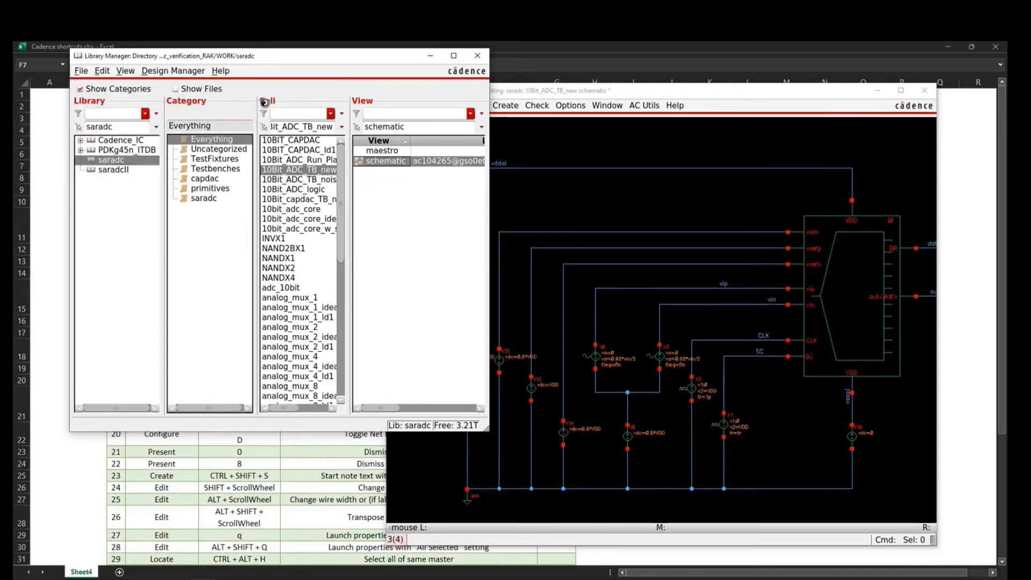
click(314, 175)
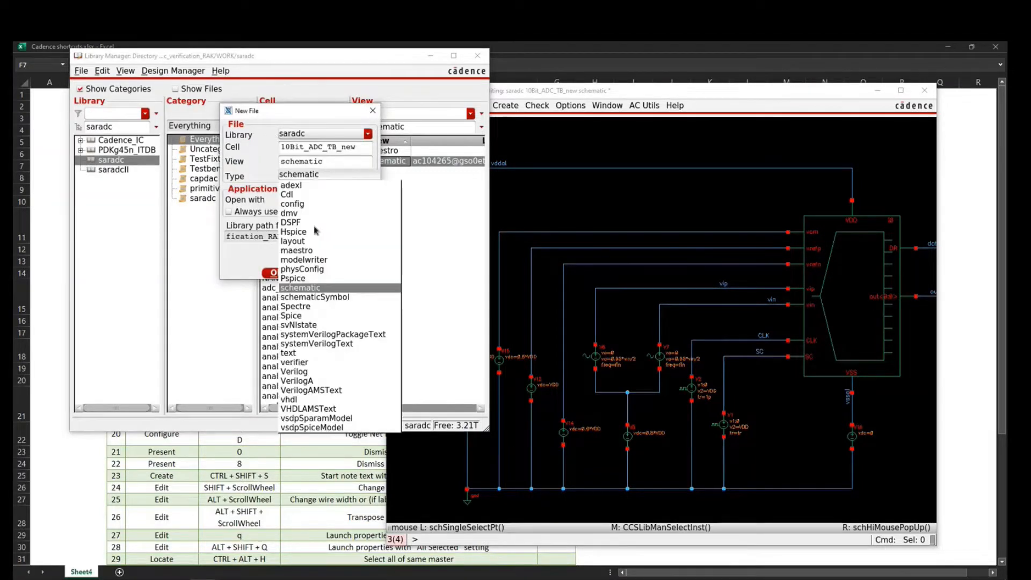
click(317, 204)
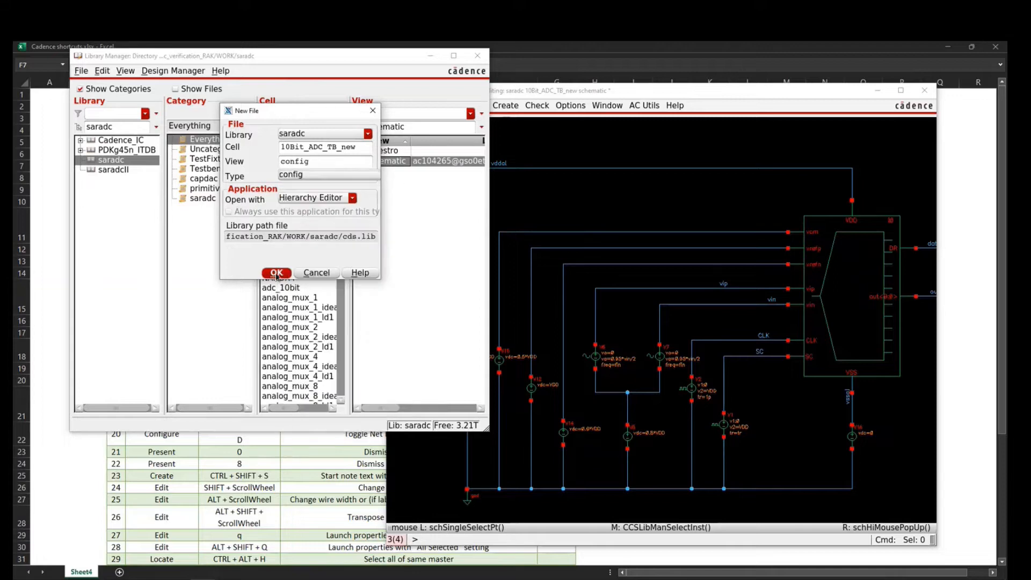
click(276, 273)
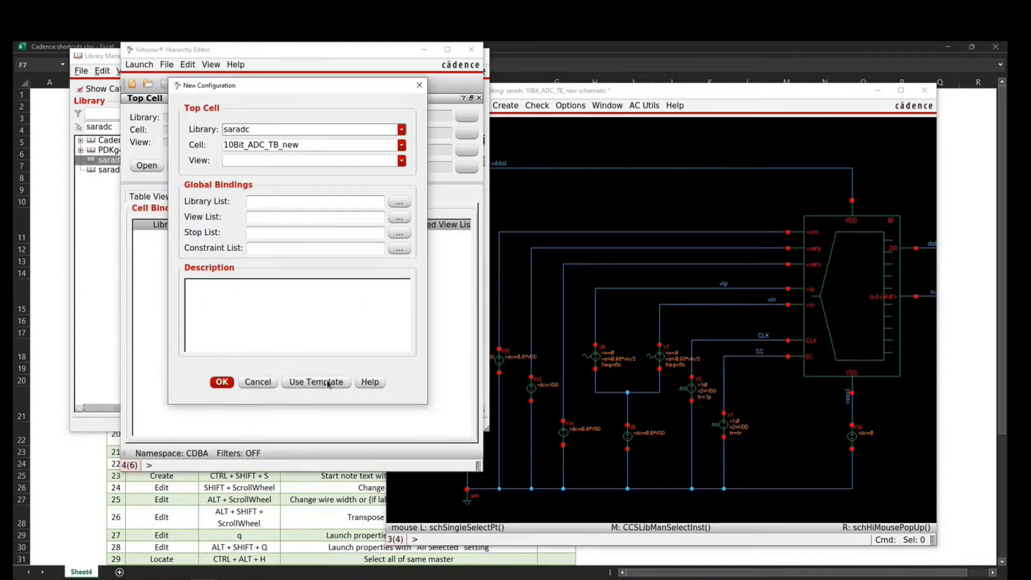
- Load the spectre template into the new configuration
click(328, 382)
click(284, 230)
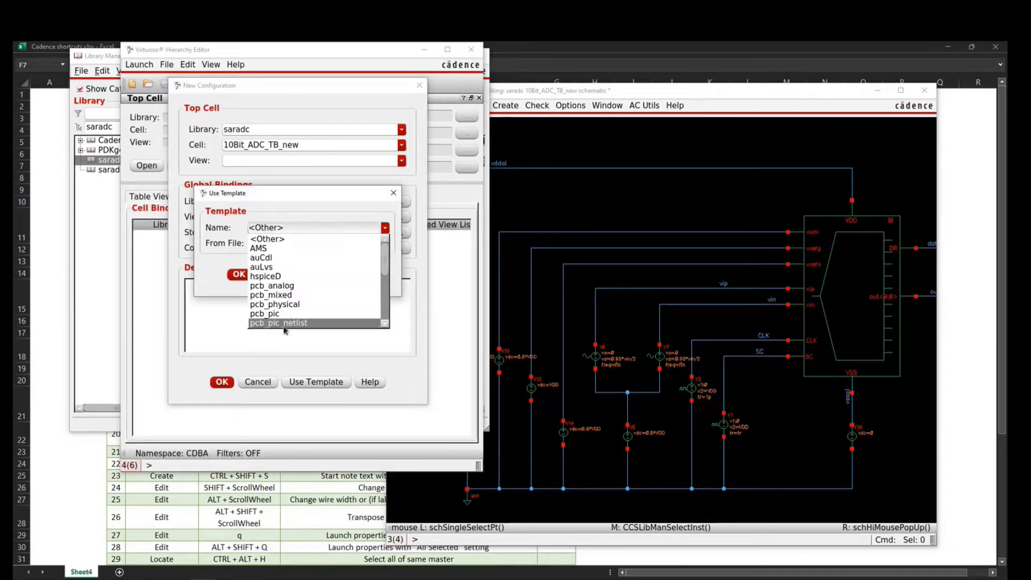
scroll(279, 290, down, 3)
click(279, 290)
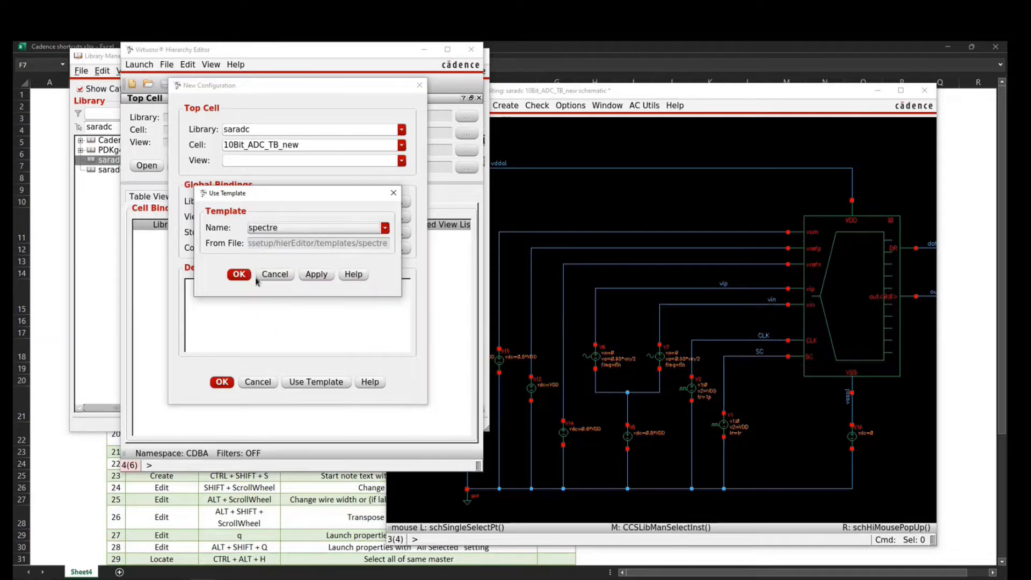
click(239, 275)
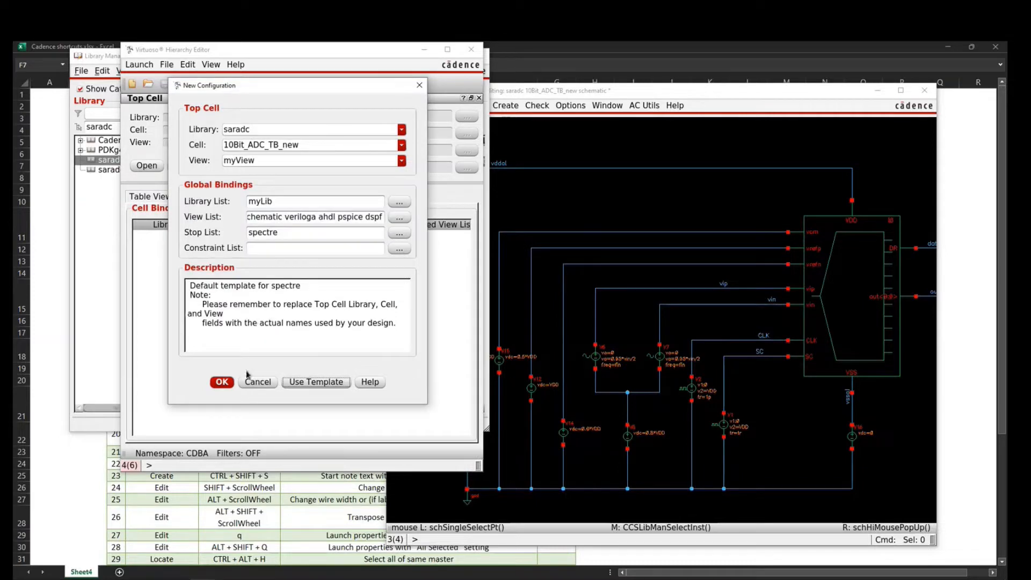
- Set the configuration's top cell view to schematic, create the configuration, and save it
triple_click(325, 160)
text(schematic)
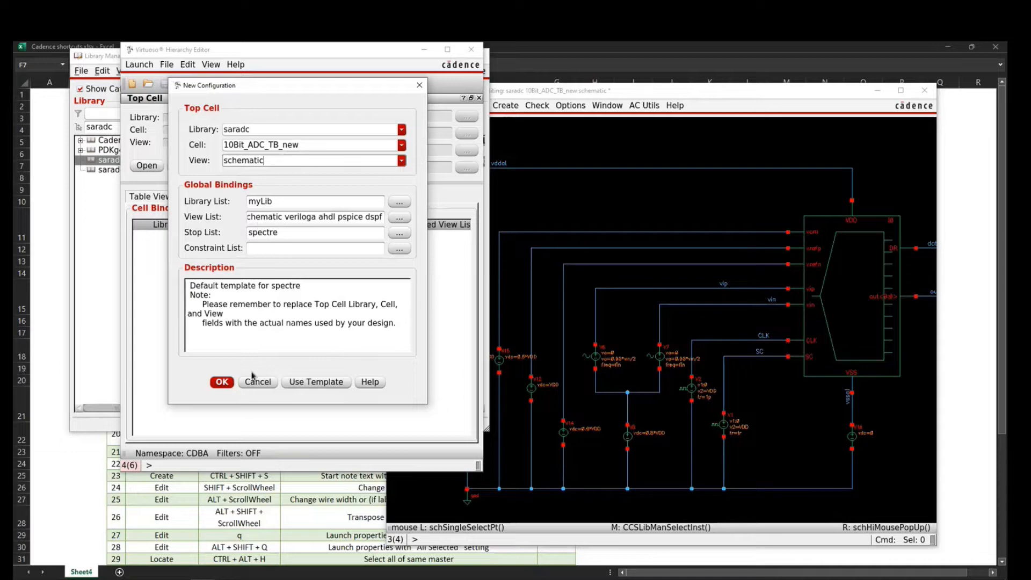
click(224, 385)
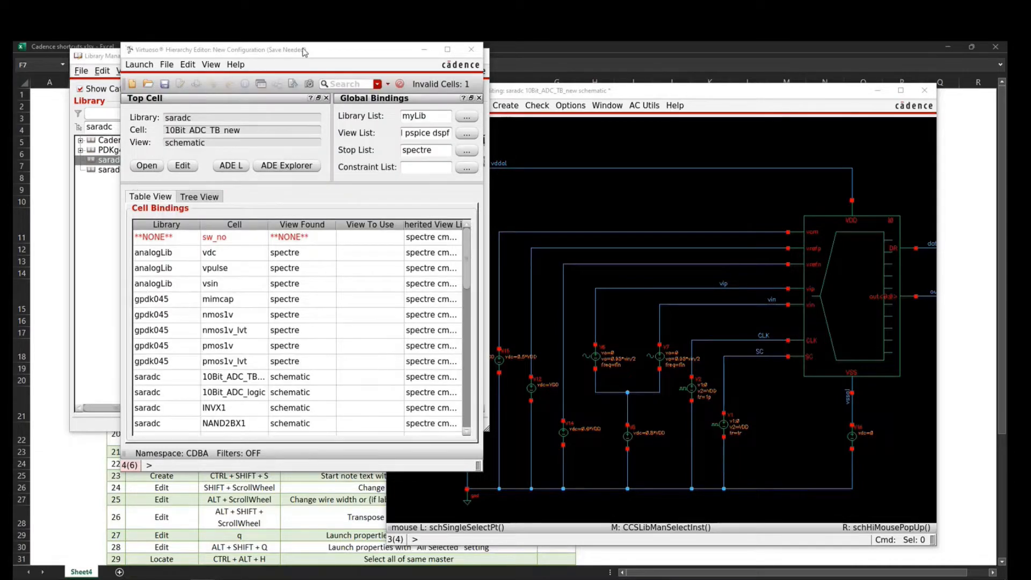
click(164, 83)
- Close the modified testbench schematic without saving and reopen it from the Hierarchy Editor's configuration
click(635, 209)
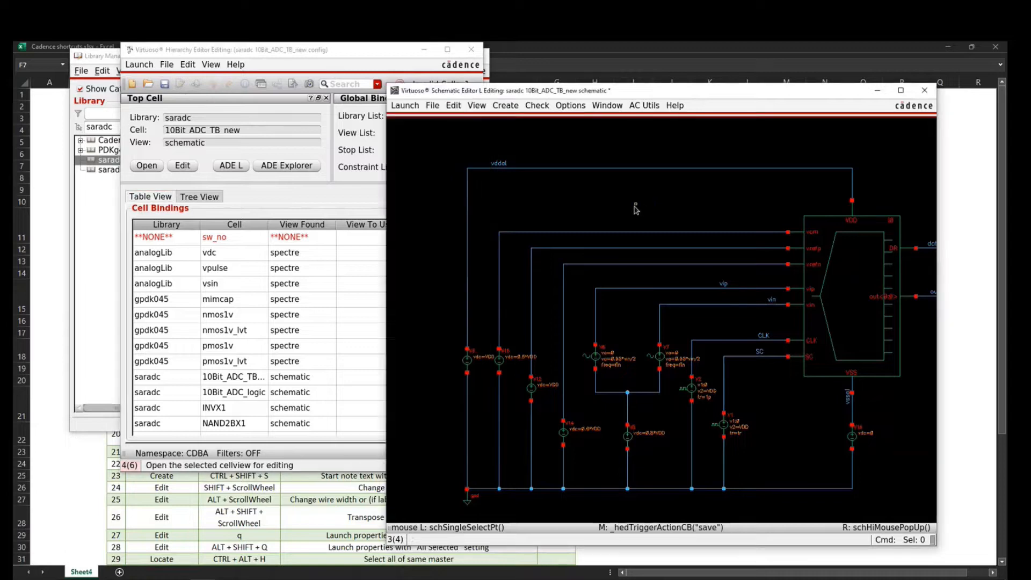
key(ctrl+w)
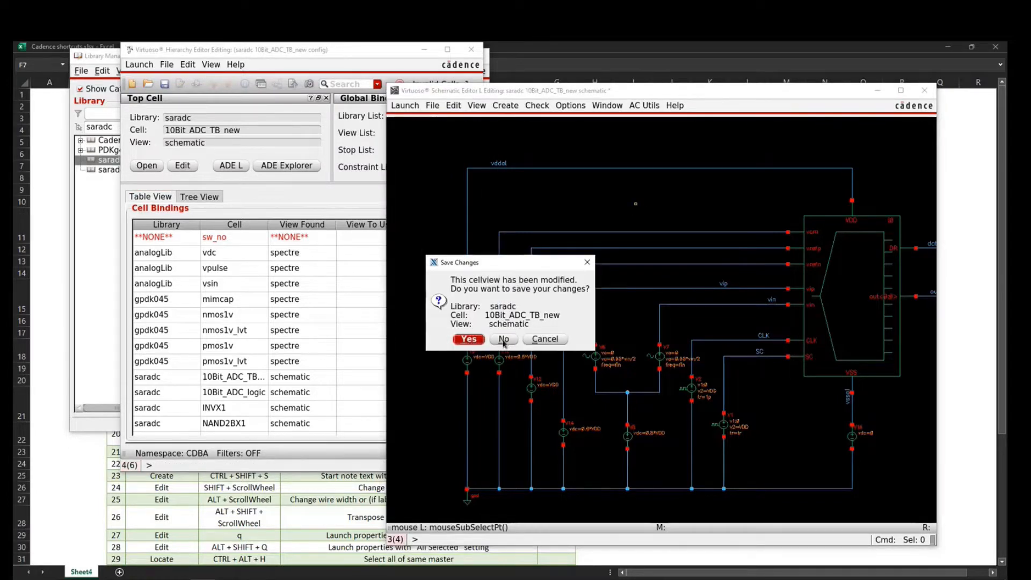
click(503, 340)
click(146, 167)
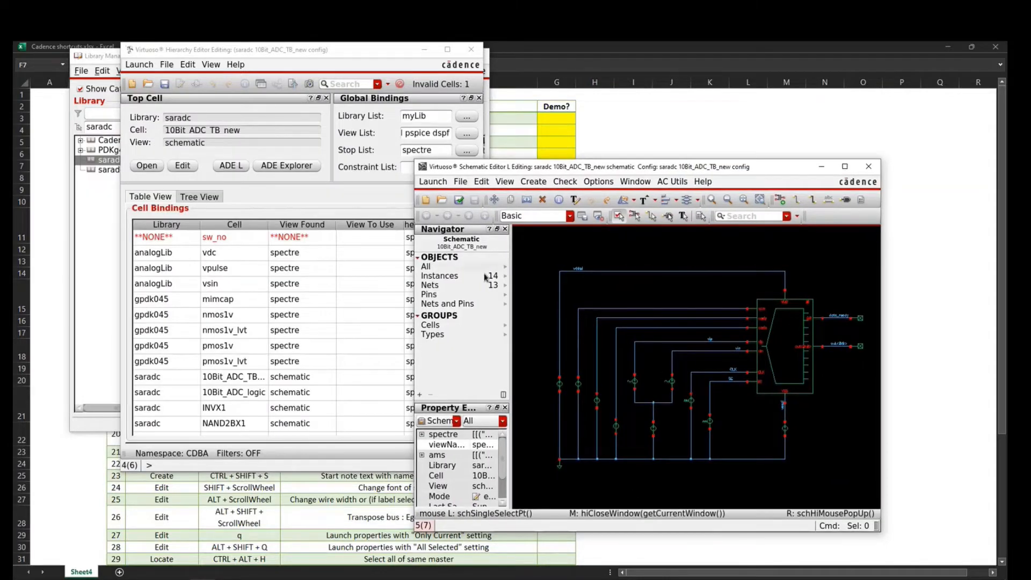
- Hide the schematic window's side panes and toolbars, and descend into the ADC block
key(ctrl+F11)
key(ctrl+F12)
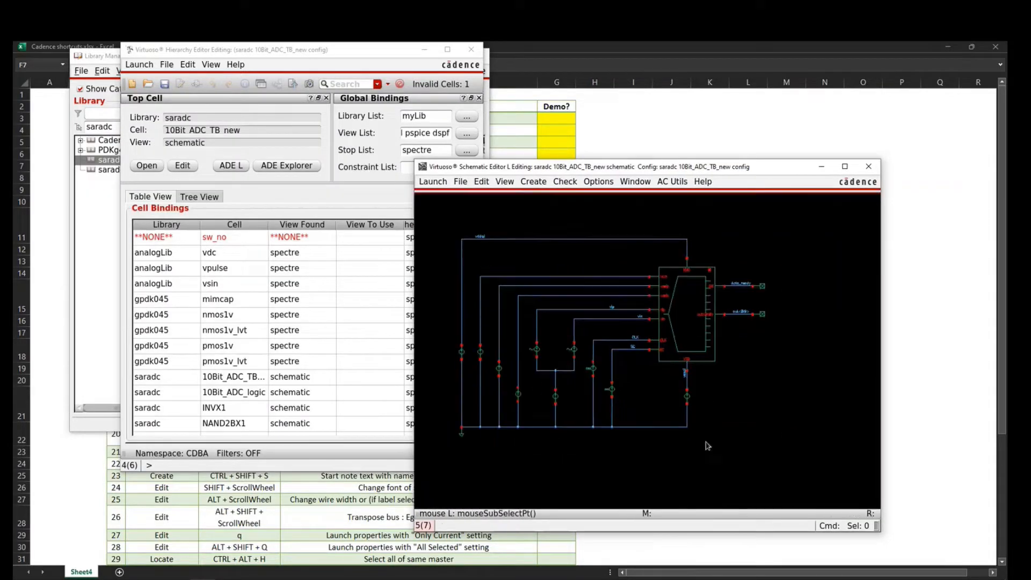
key(f)
key(shift+e)
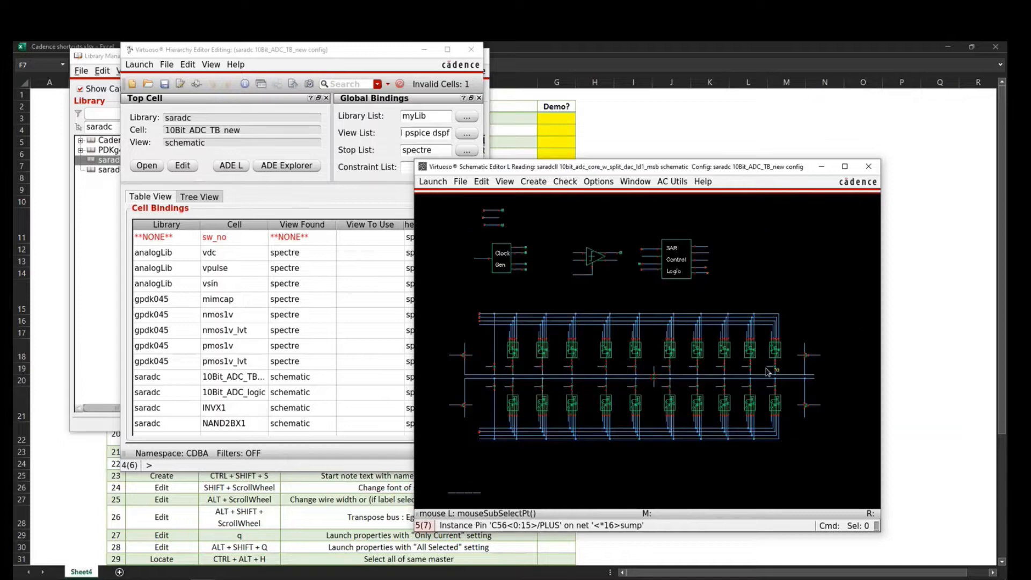
- Select the SAR Control Logic instance and locate its cell in the Hierarchy Editor
key(z)
click(721, 299)
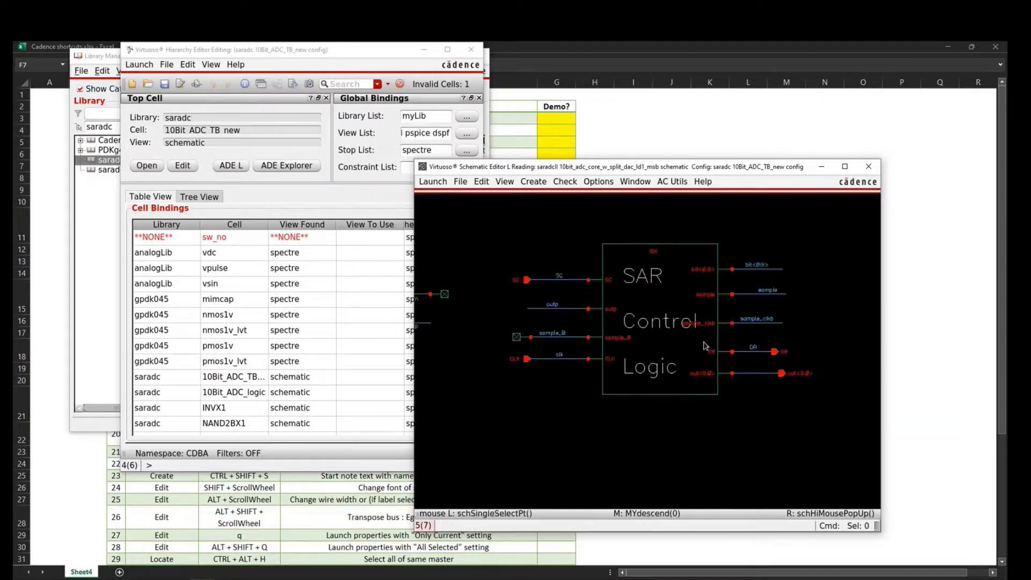
click(654, 271)
key(ctrl+h)
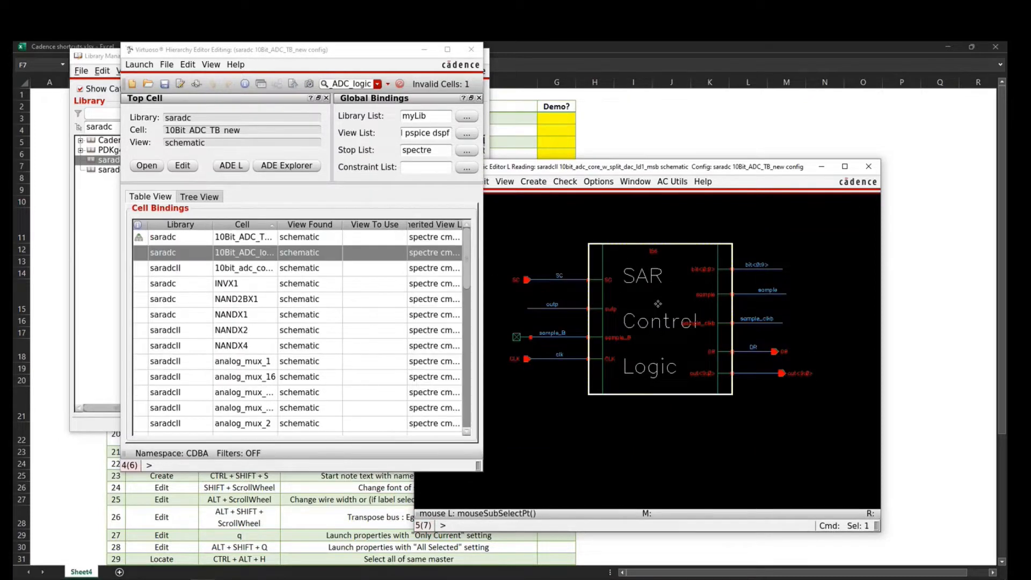
right_click(310, 247)
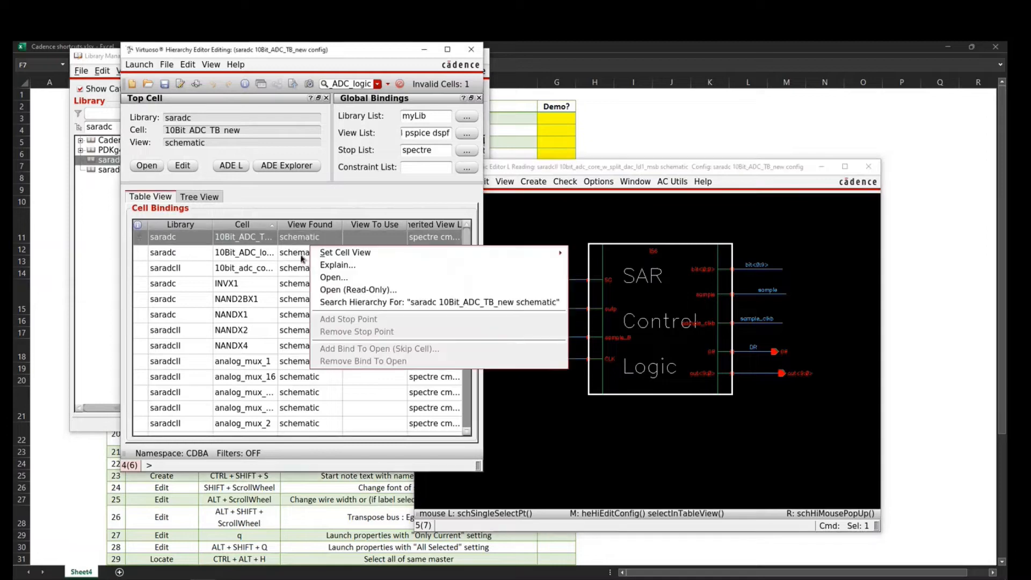
key(Escape)
- Locate the third upper-row multiplexer's cell in the Hierarchy Editor and view the binding options for it
click(633, 448)
key(f)
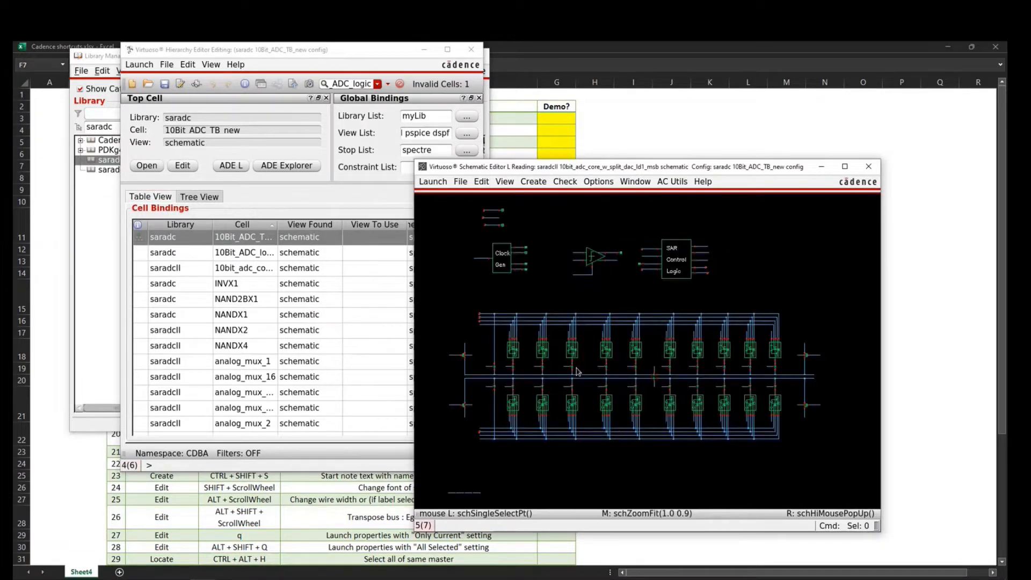
click(573, 350)
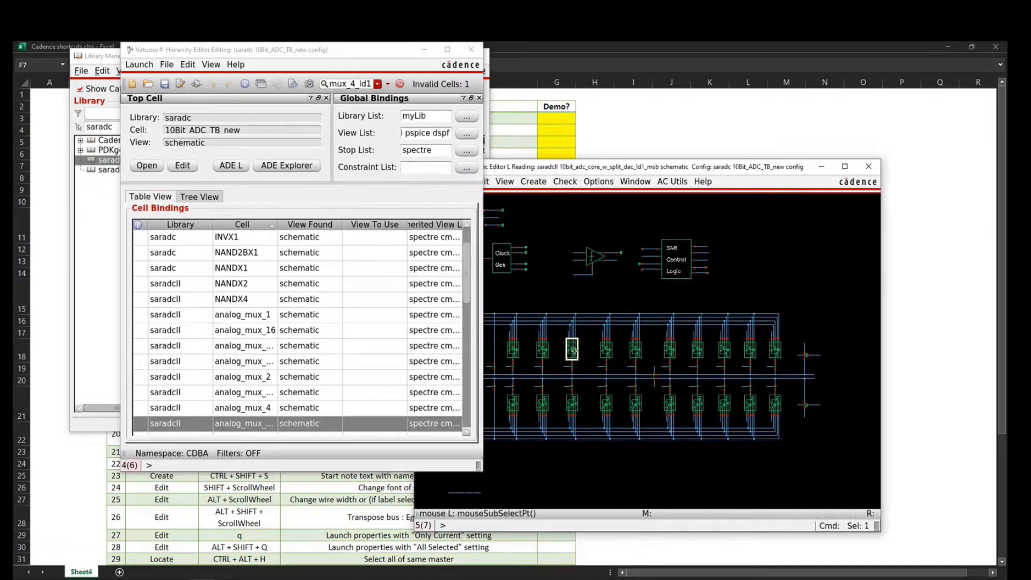
right_click(308, 424)
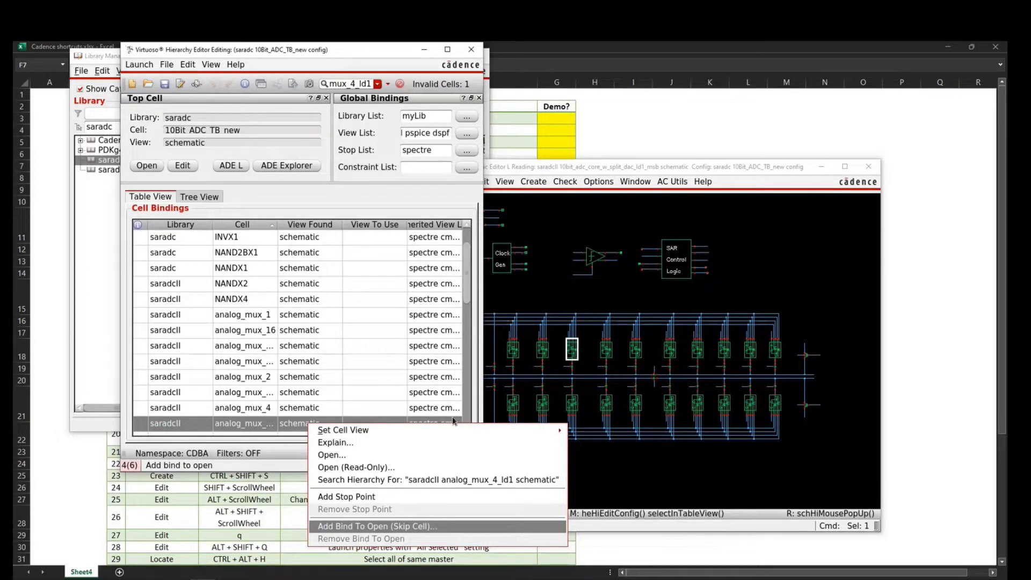
click(642, 490)
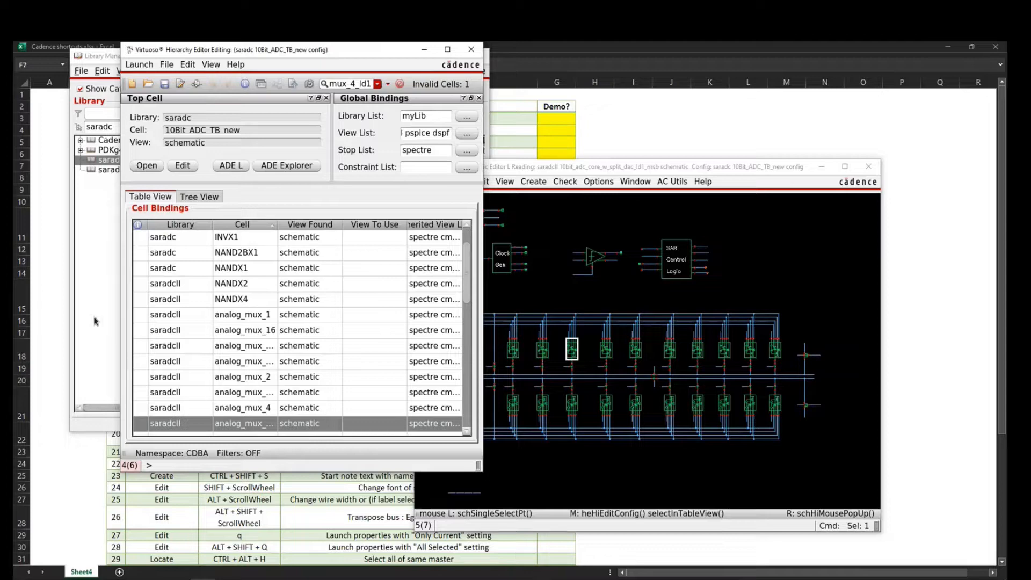
- Fill the Excel Demo? cell for "Locate cell in hierarchy editor" yellow and switch back to Virtuoso
click(98, 478)
click(563, 165)
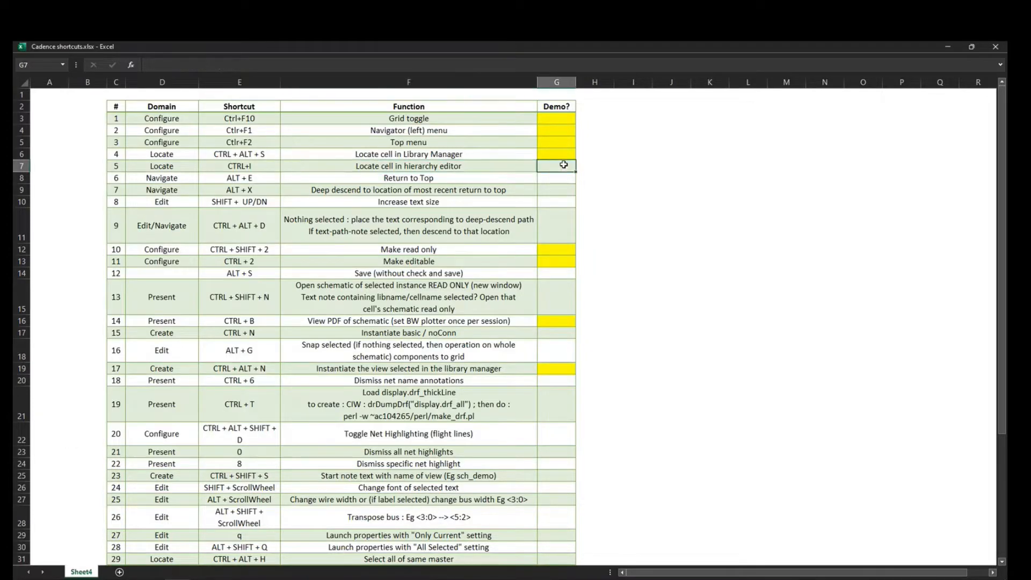
click(390, 302)
key(alt+Tab)
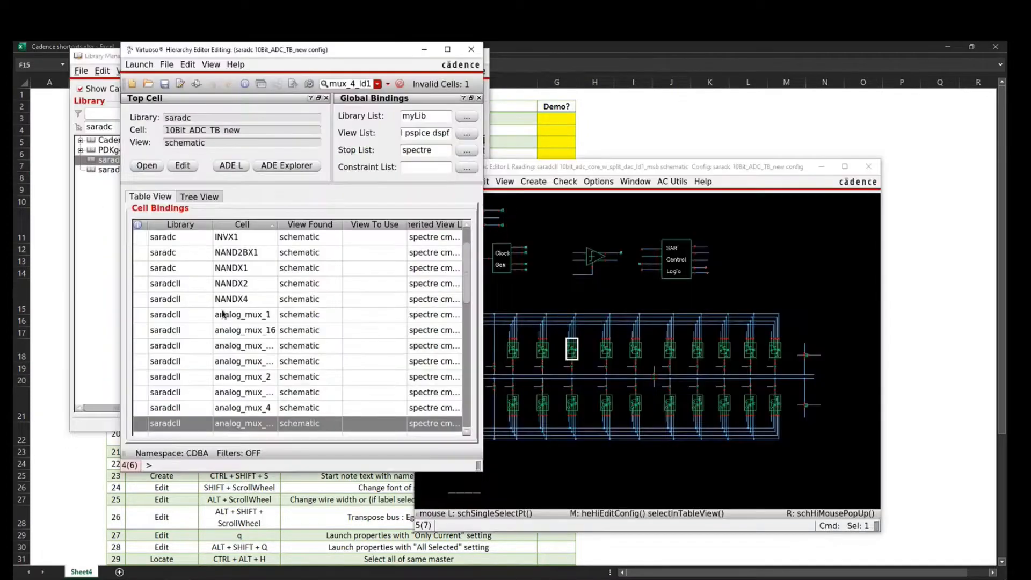
- Close the Hierarchy Editor and clear the selection in the ADC core schematic
click(223, 314)
key(alt+Tab)
click(305, 333)
key(alt+Tab)
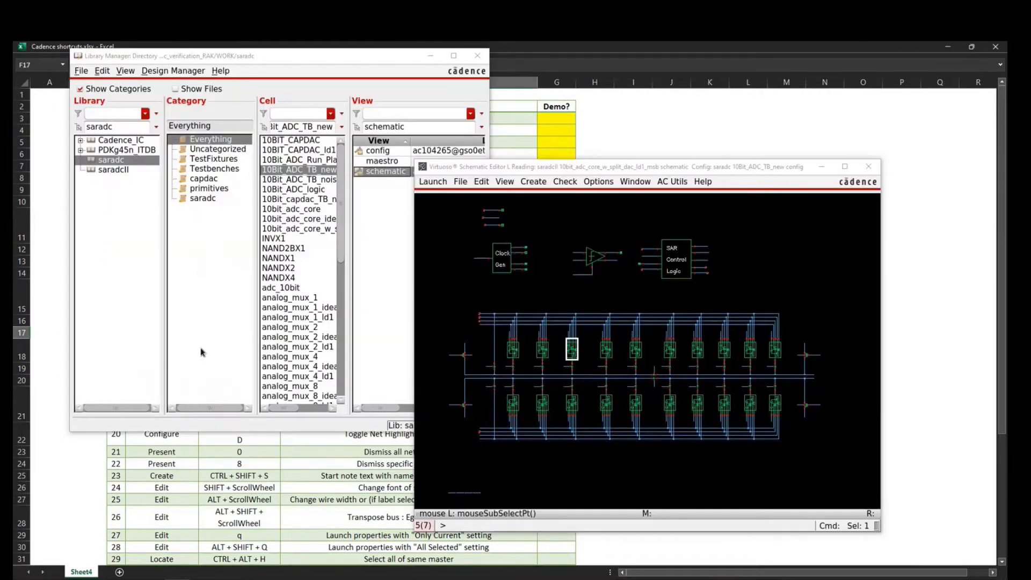
click(585, 439)
click(606, 297)
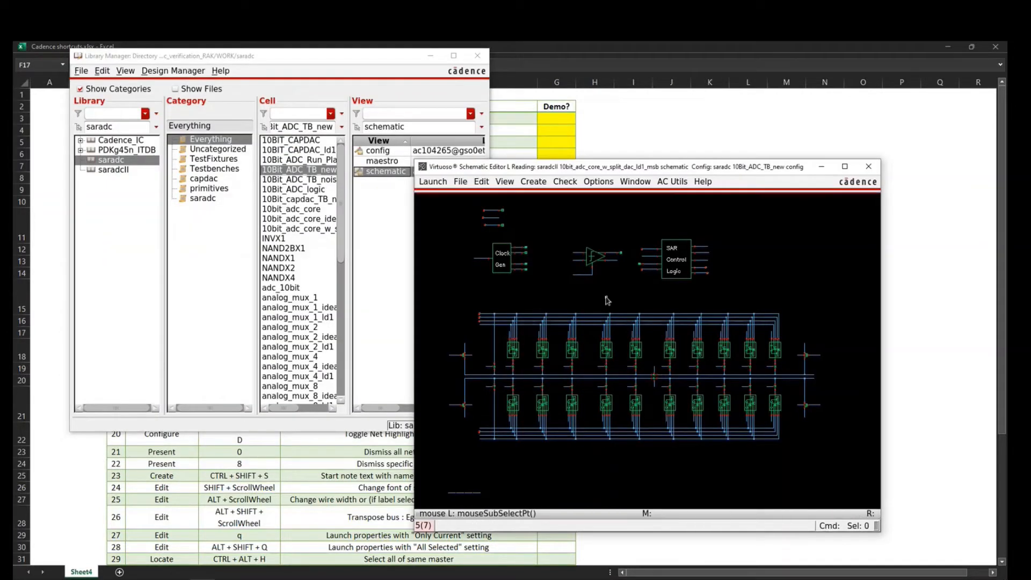
- Reopen the Hierarchy Editor from the schematic and locate the fifth upper-row multiplexer's cell in it
key(alt+Tab)
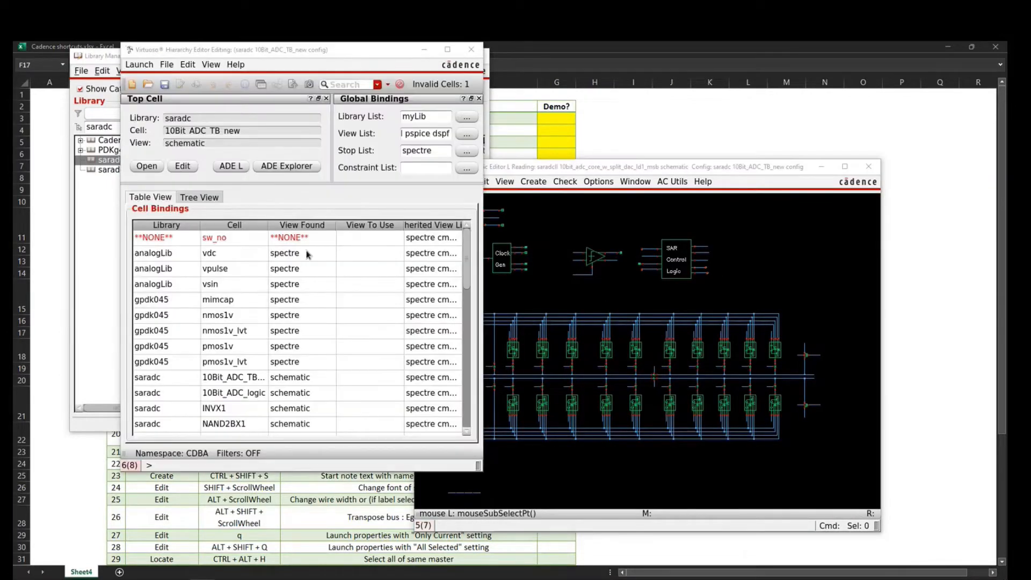
click(636, 350)
middle_click(635, 350)
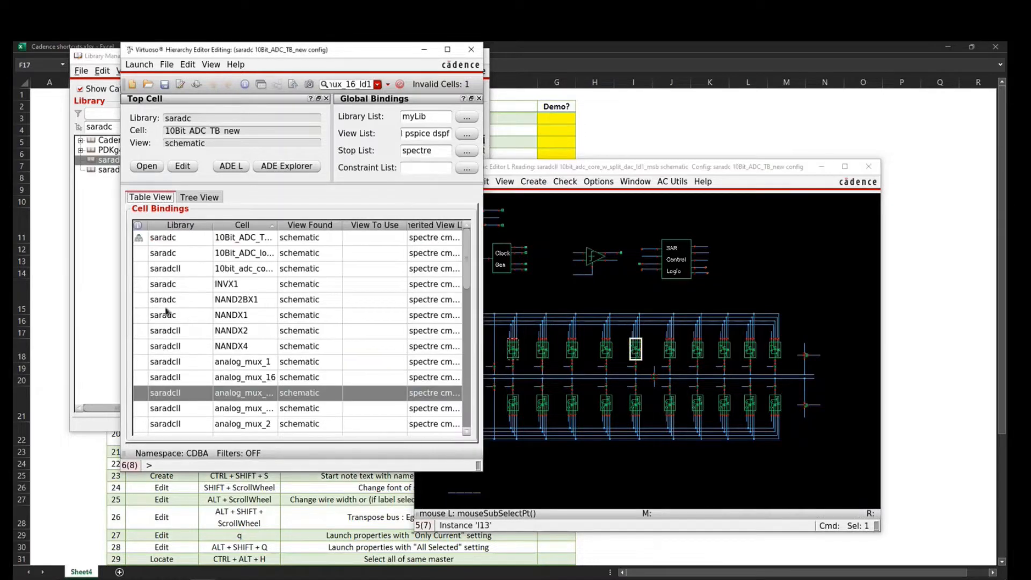
click(106, 307)
key(alt+Tab)
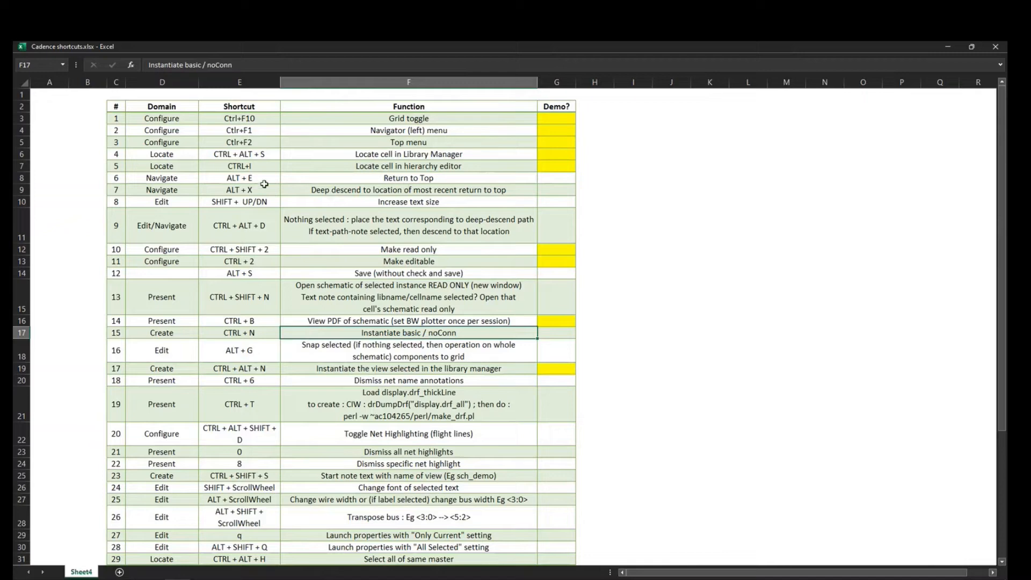
click(617, 311)
key(alt+Tab)
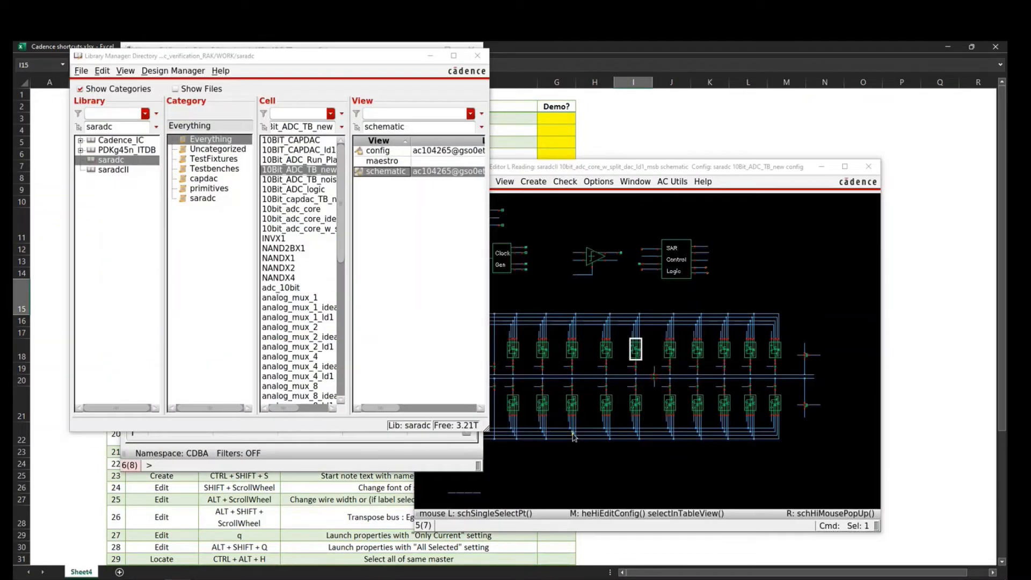
- Maximize the ADC core schematic window and descend into an analog_mux_2_ld1 instance
click(582, 458)
key(super+Up)
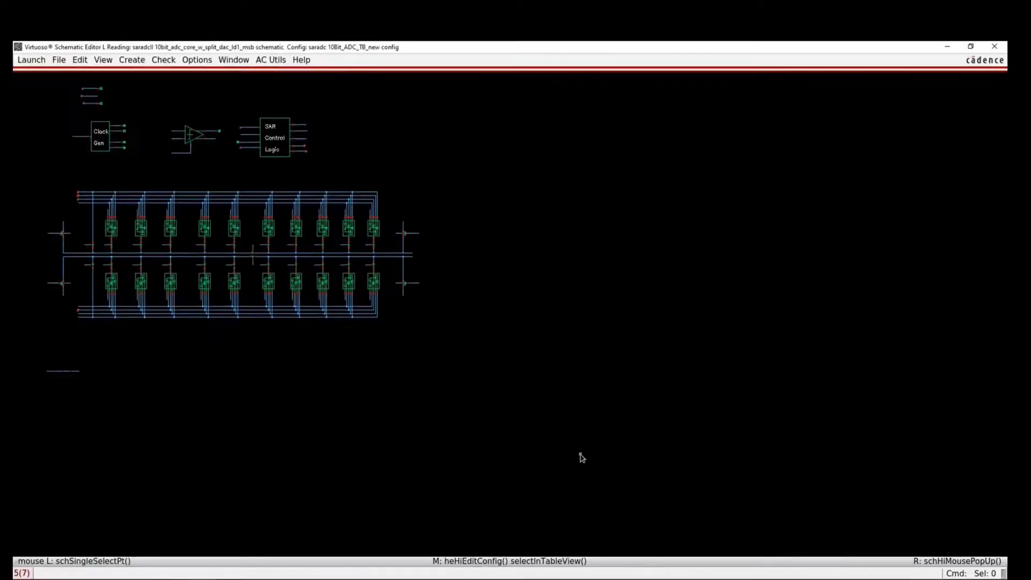
key(f)
click(592, 310)
middle_click(592, 311)
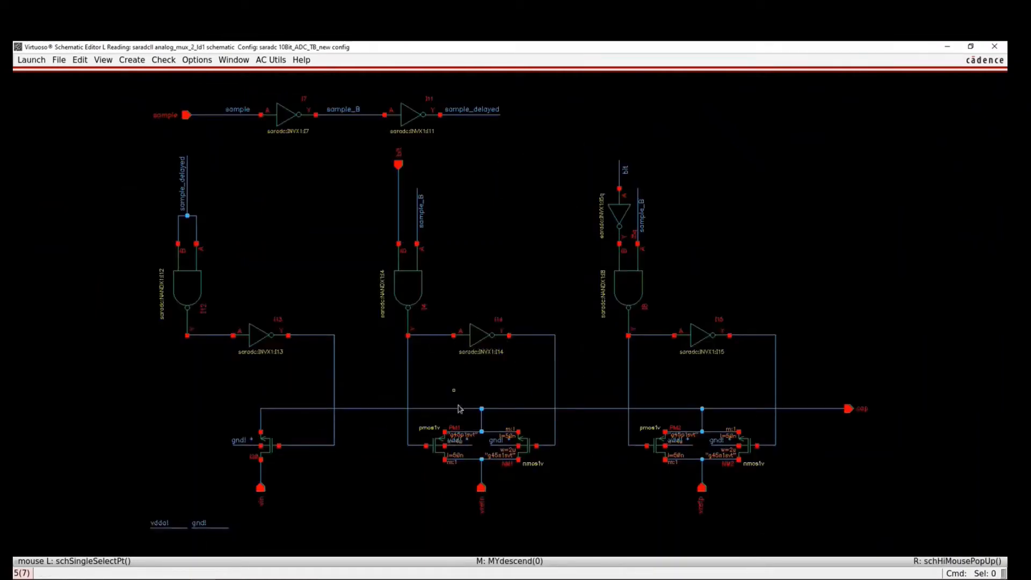
- Return to the top-level 10Bit_ADC_TB_new testbench schematic and shrink its window out of full-screen size
middle_click(331, 266)
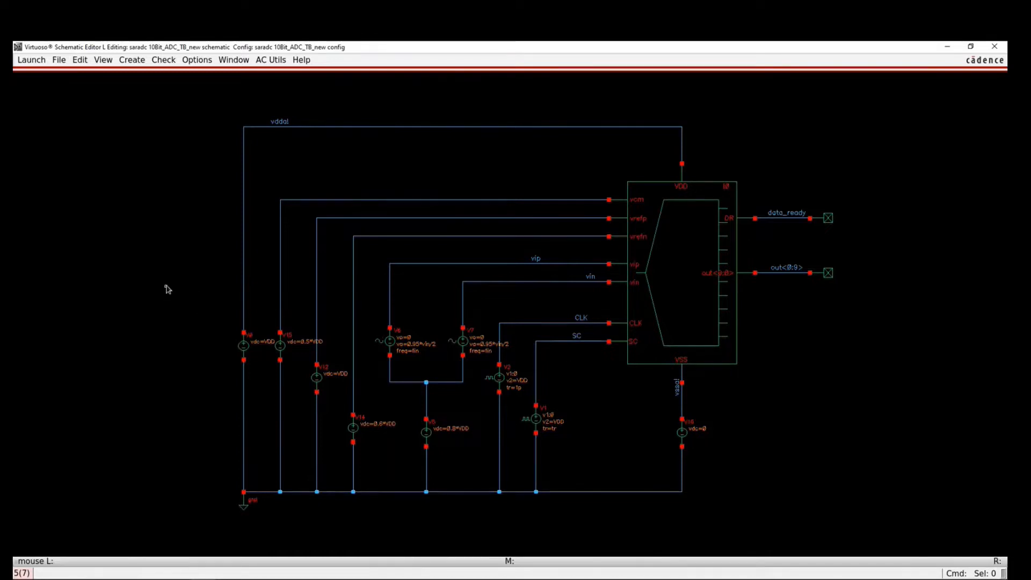
key(super+Down)
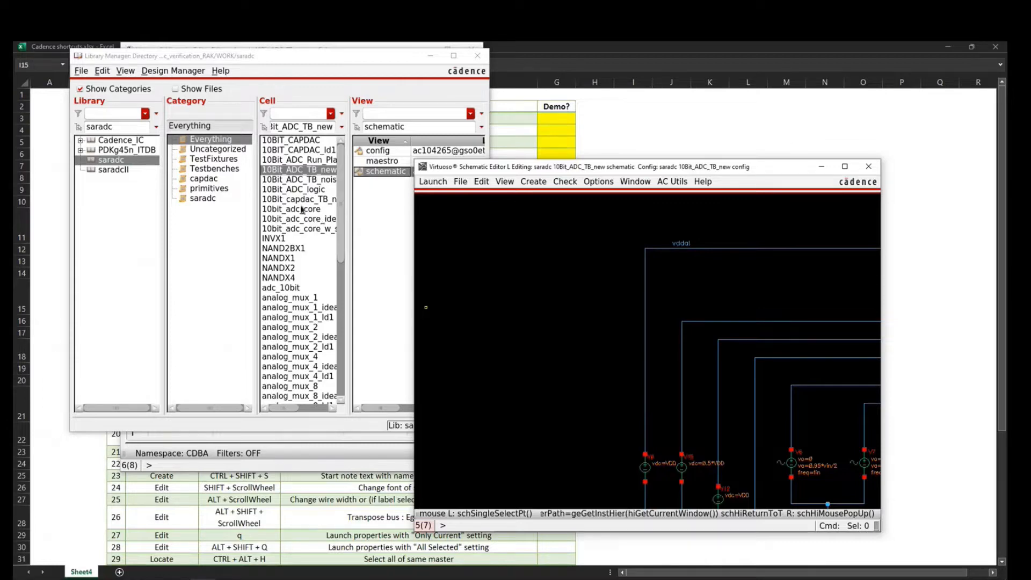
- Browse the saradc library's Testbenches category in the Library Manager, ending on the comparator_tran_noise_TB cell
click(310, 141)
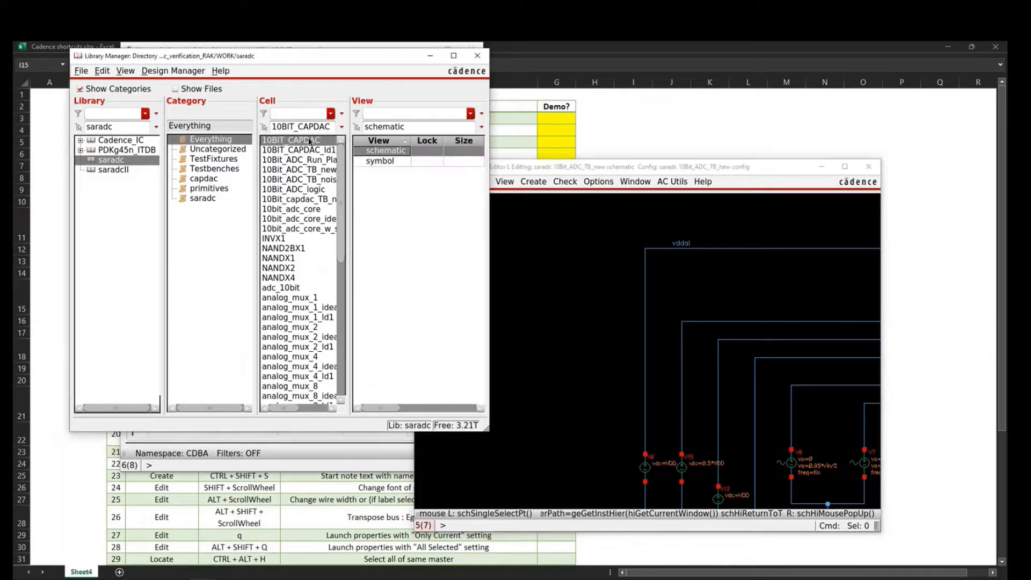
click(223, 170)
click(313, 200)
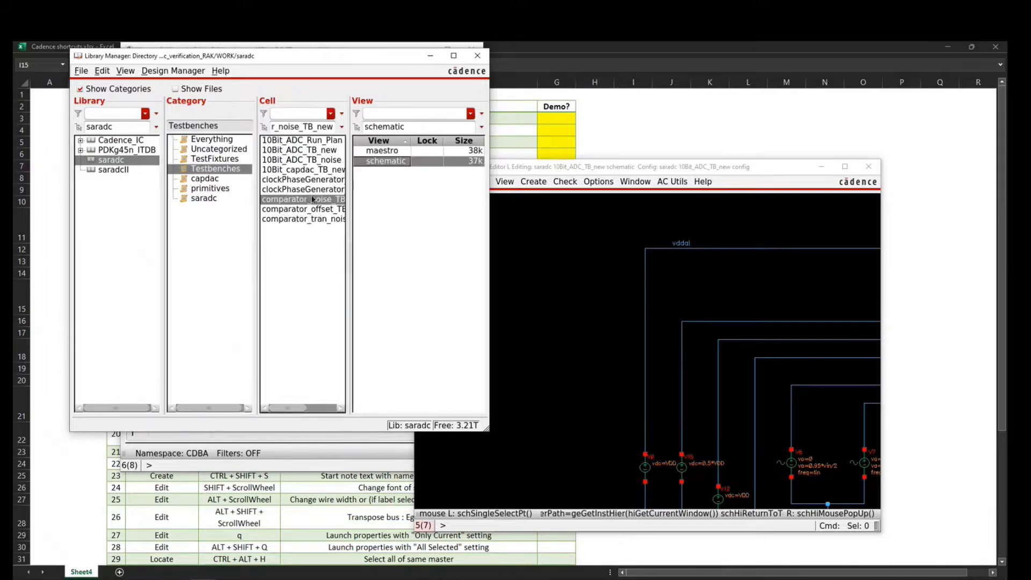
click(316, 210)
click(316, 220)
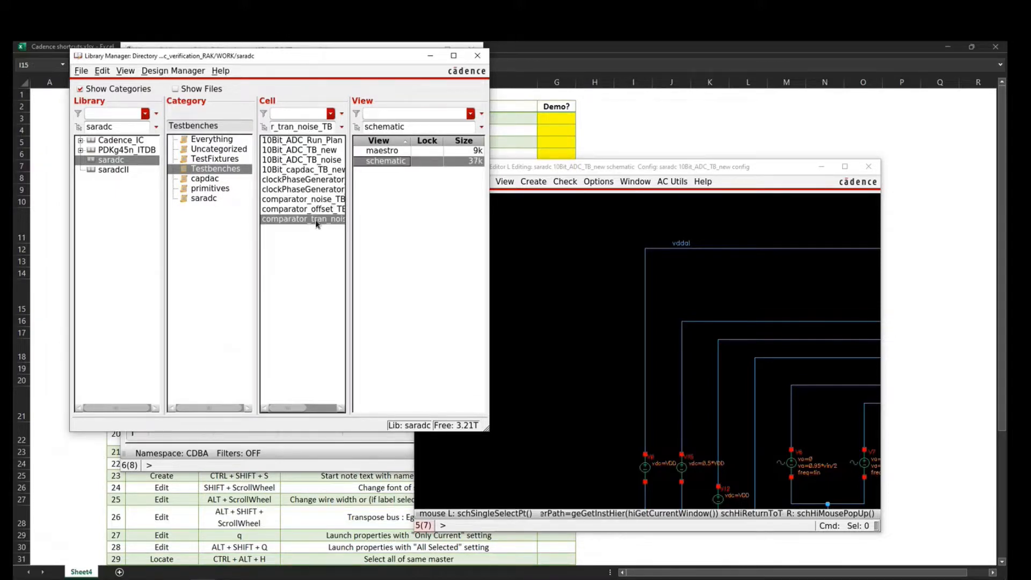
- Deep-descend from the testbench to the most recently visited multiplexer schematic, maximize its window and fit the design
click(591, 340)
key(f)
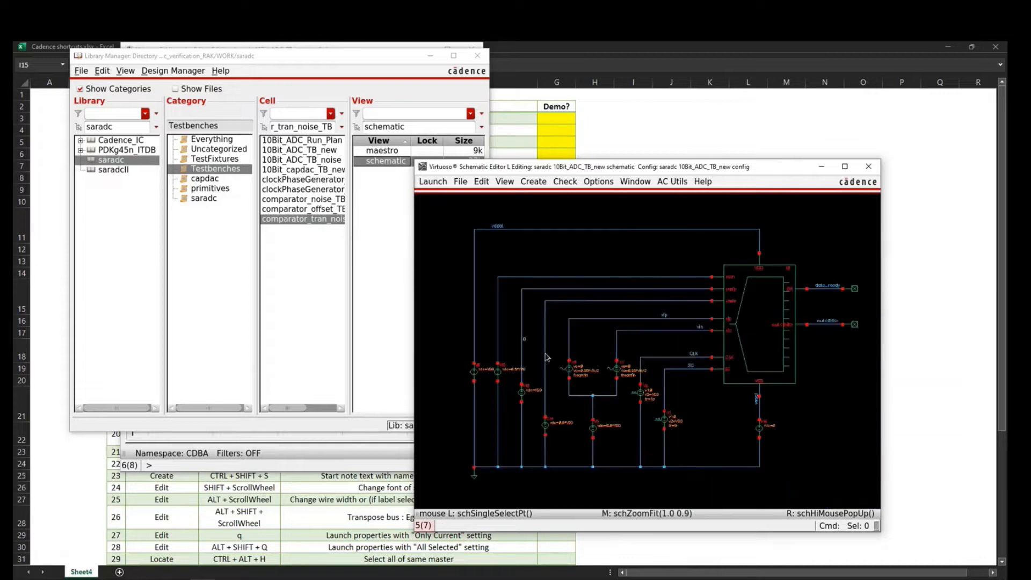
key(e)
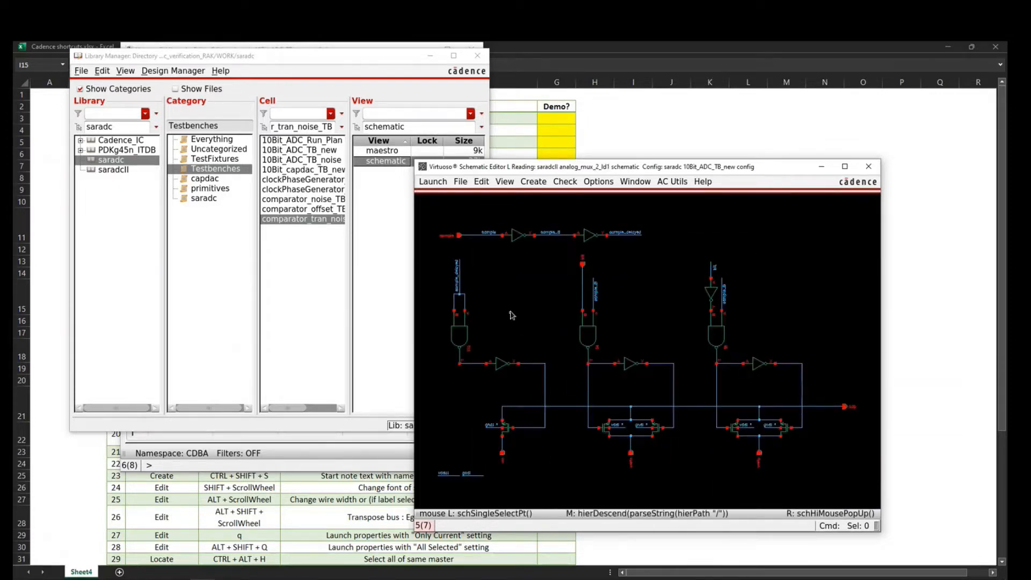
key(super+Up)
key(f)
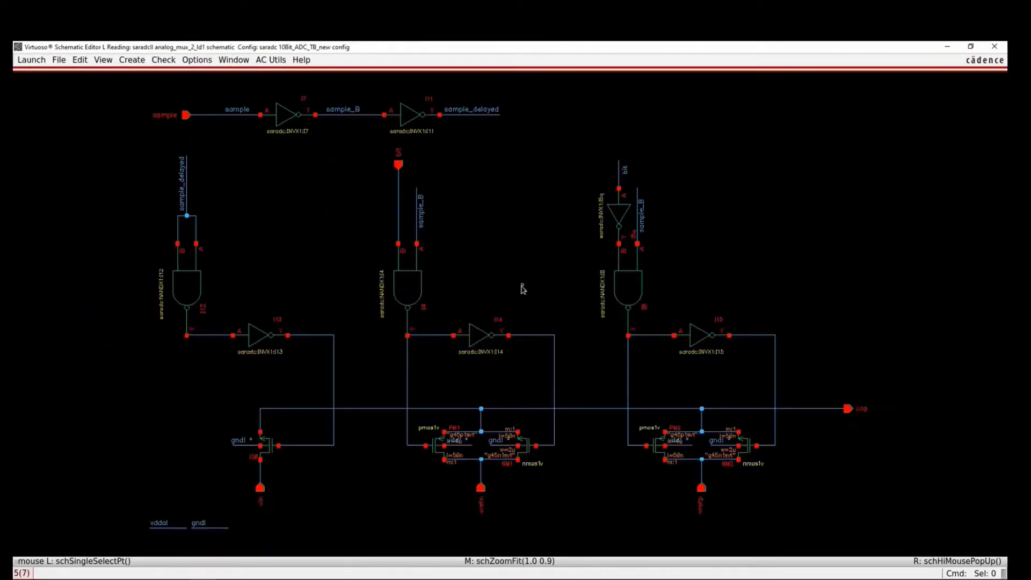
- Return to the testbench top, descend into the ADC block, and open the seventh upper-row multiplexer's schematic read-only in the current tab
key(ctrl+e)
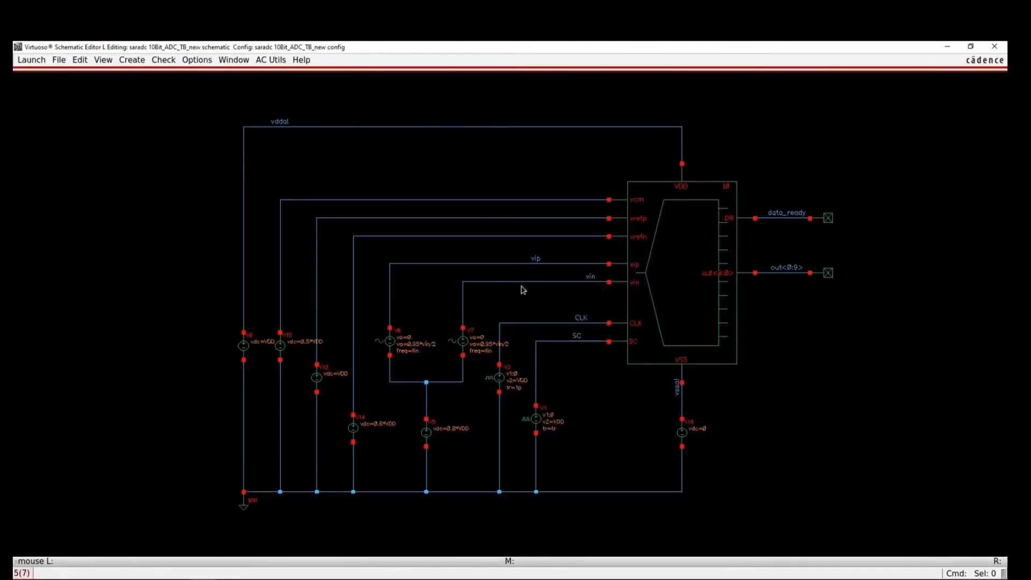
click(646, 301)
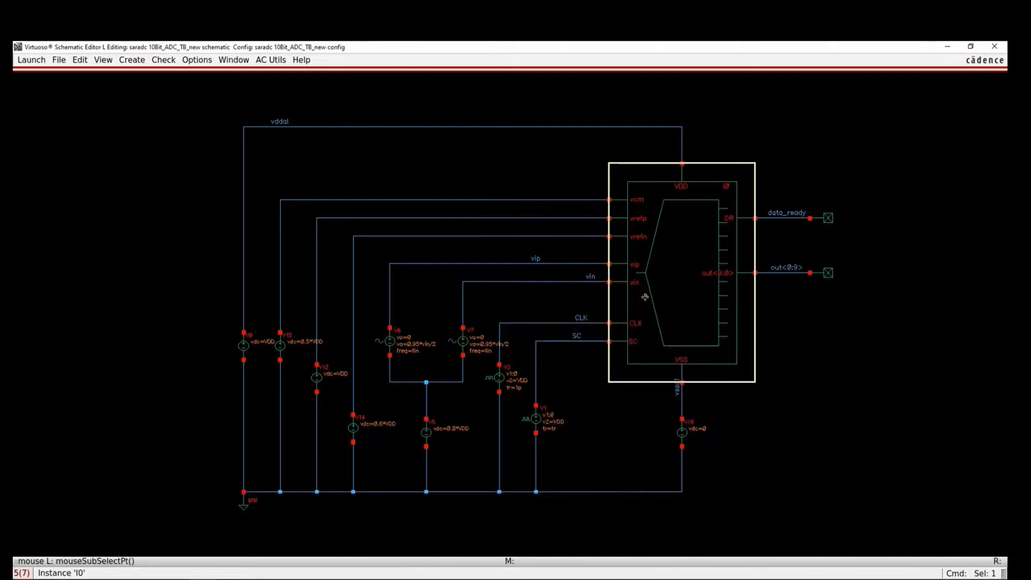
middle_click(647, 301)
click(588, 310)
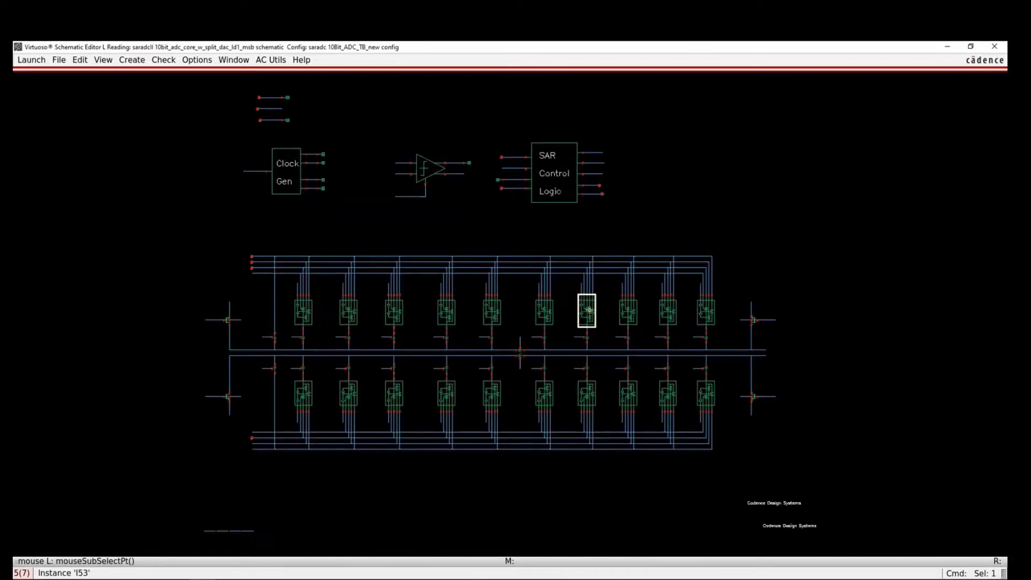
key(e)
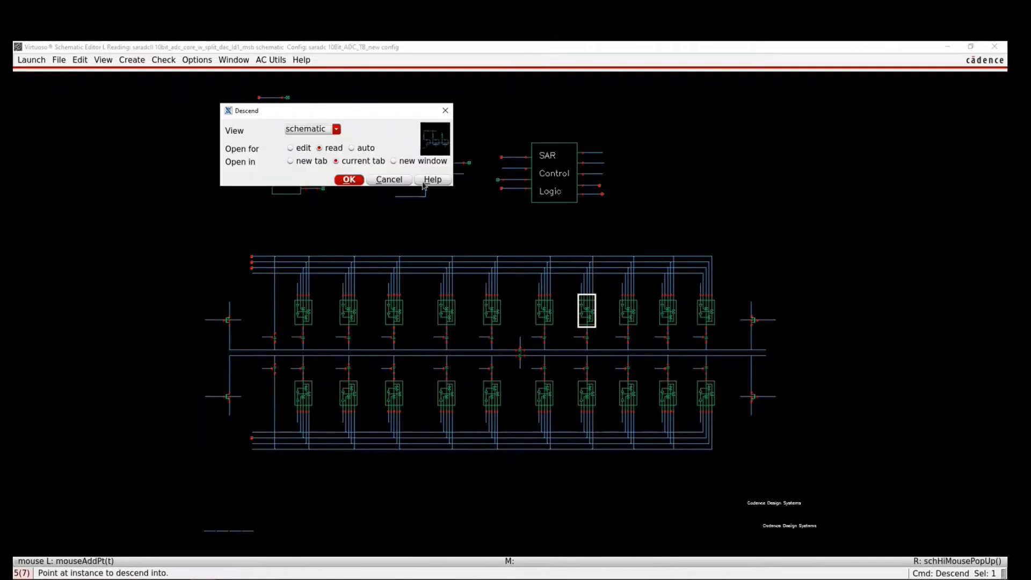
click(350, 180)
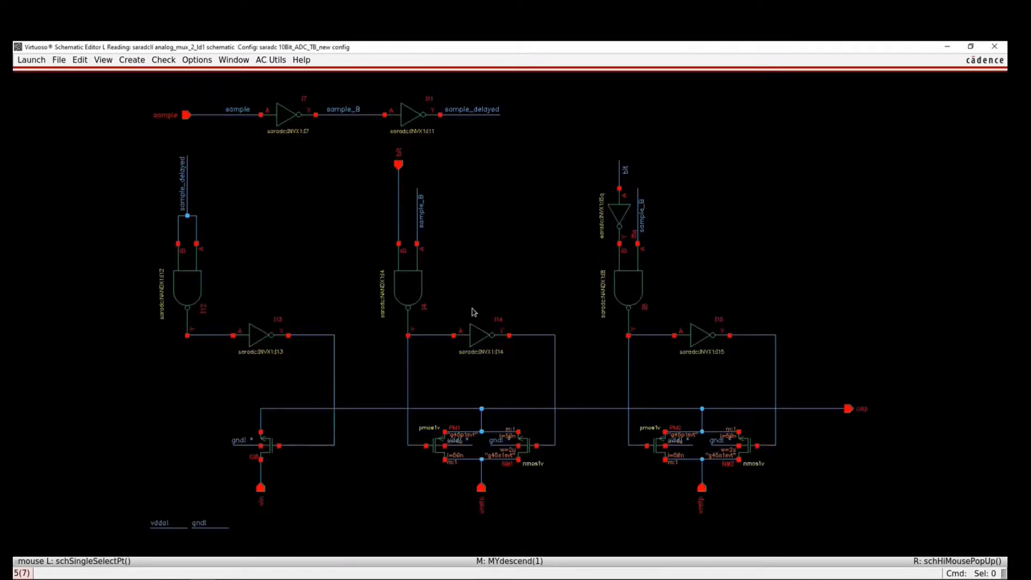
- Return to the testbench top and place the deep-descend path note "/I0/I53" beside the voltage source below the ADC block
key(ctrl+e)
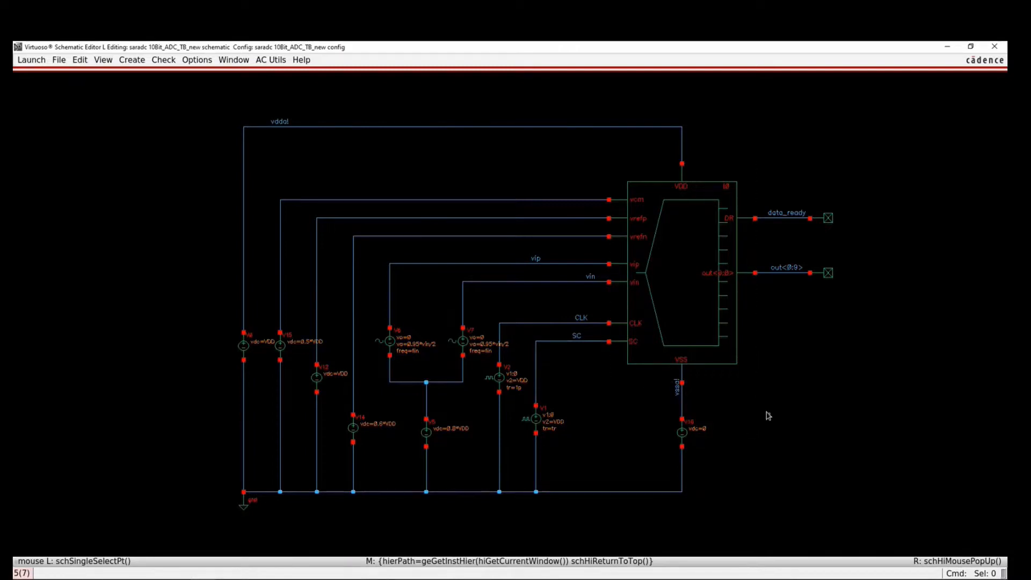
key(shift+l)
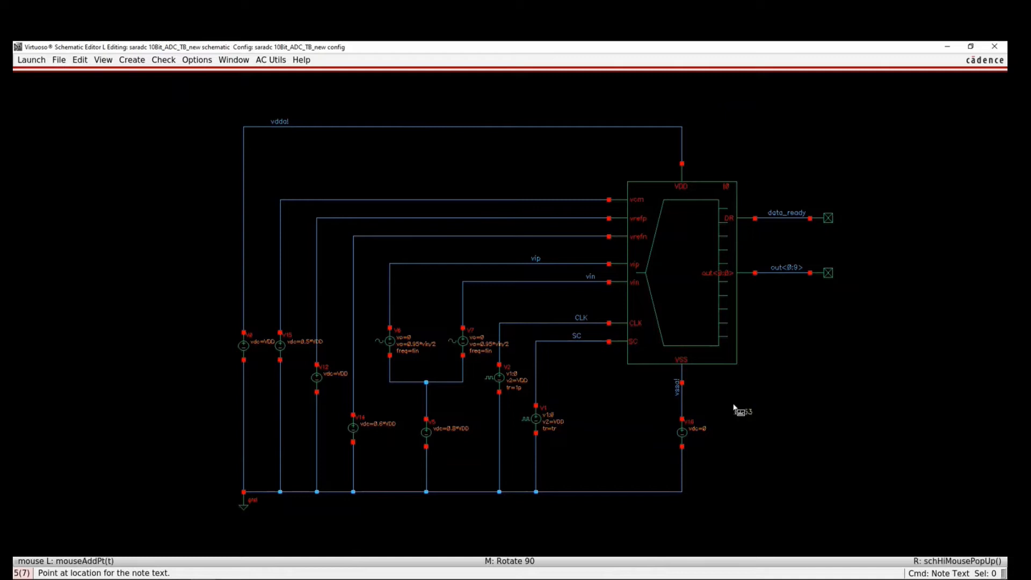
click(763, 406)
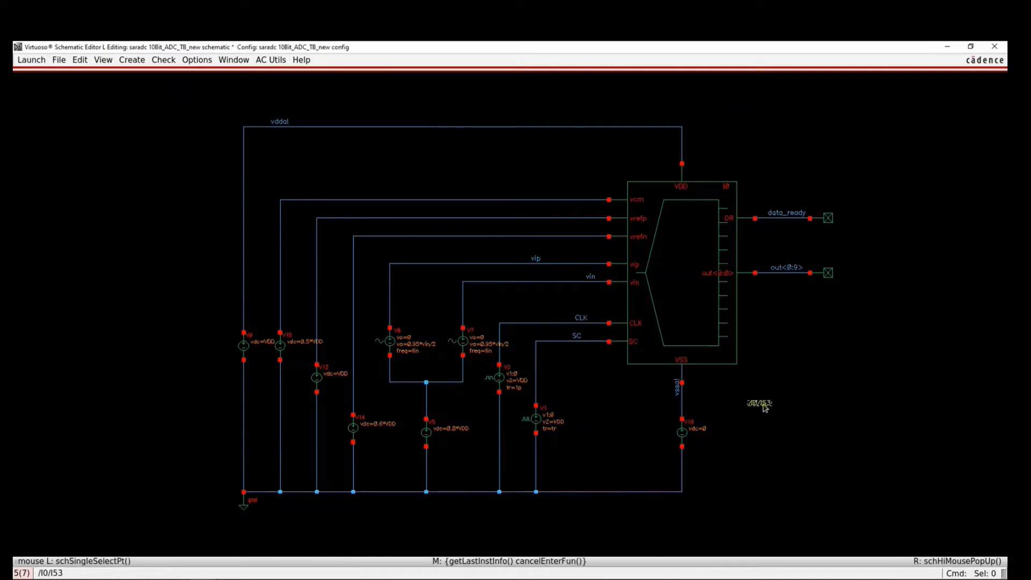
- Enlarge the "/I0/I53" note text to about two and a half times its size and deselect it
click(763, 404)
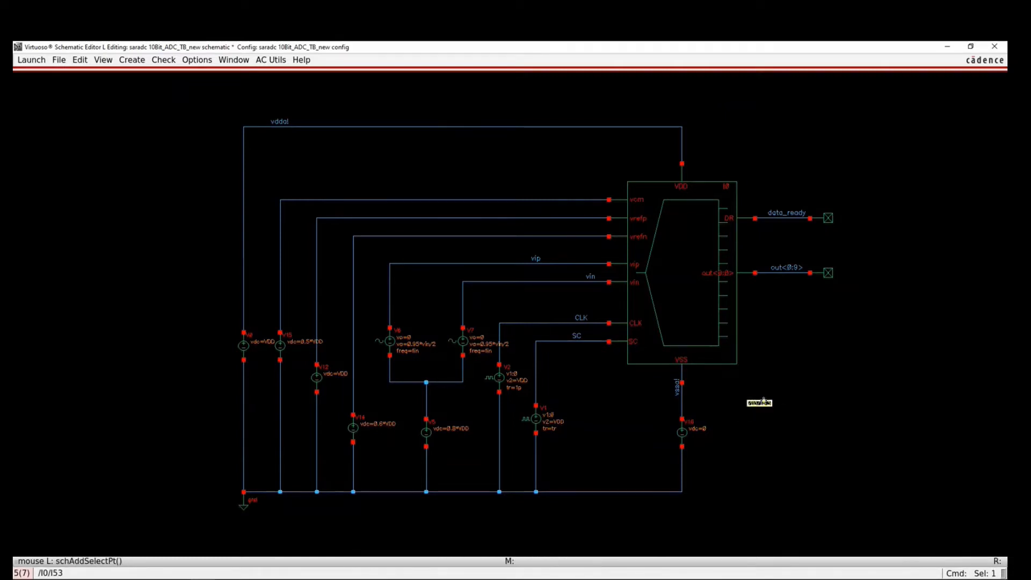
key(shift+plus)
key(shift+plus)
key(shift+plus)
key(shift+plus)
key(shift+plus)
key(shift+plus)
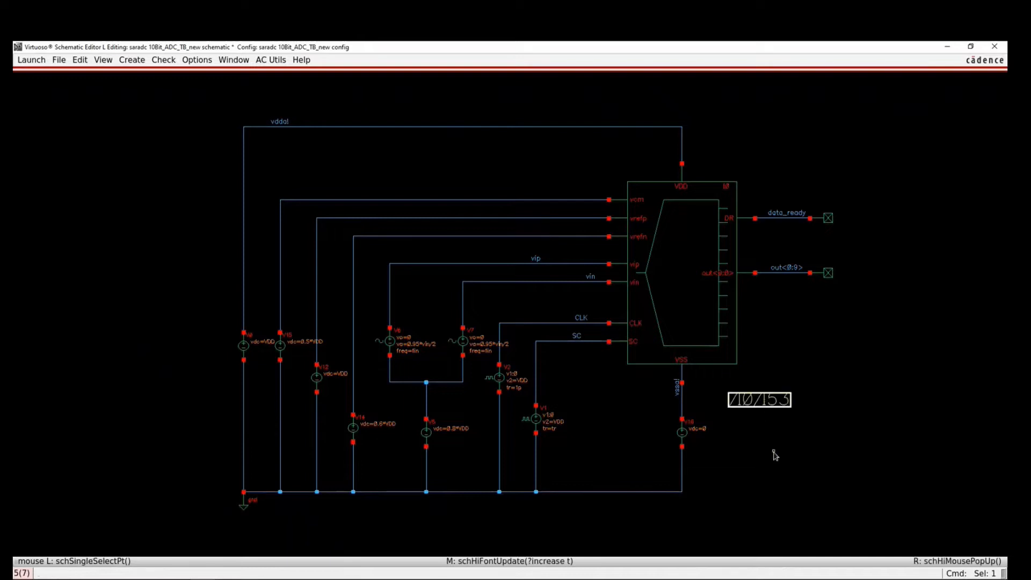
click(774, 455)
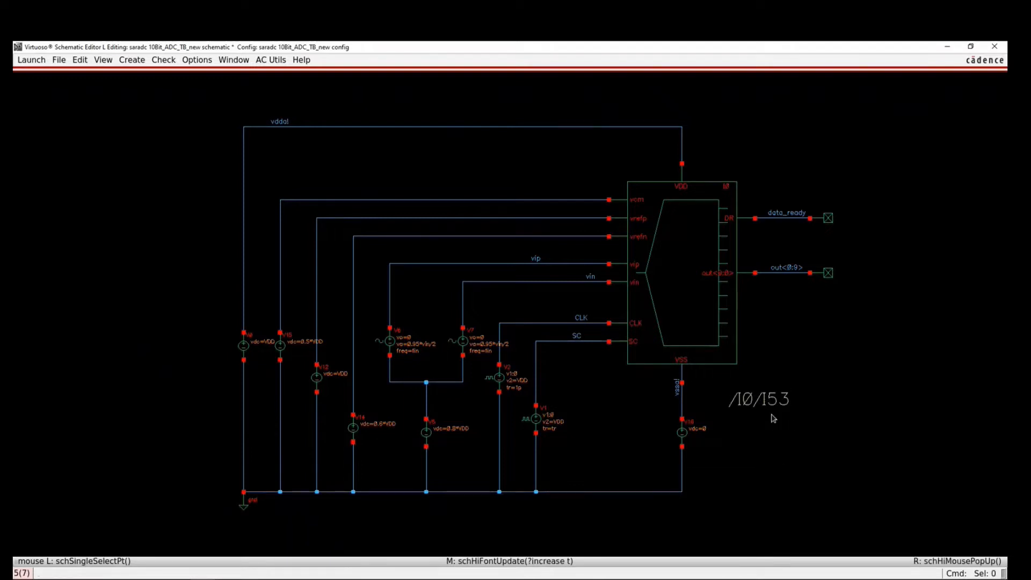
- Descend directly to the multiplexer schematic referenced by the "/I0/I53" path note
click(774, 420)
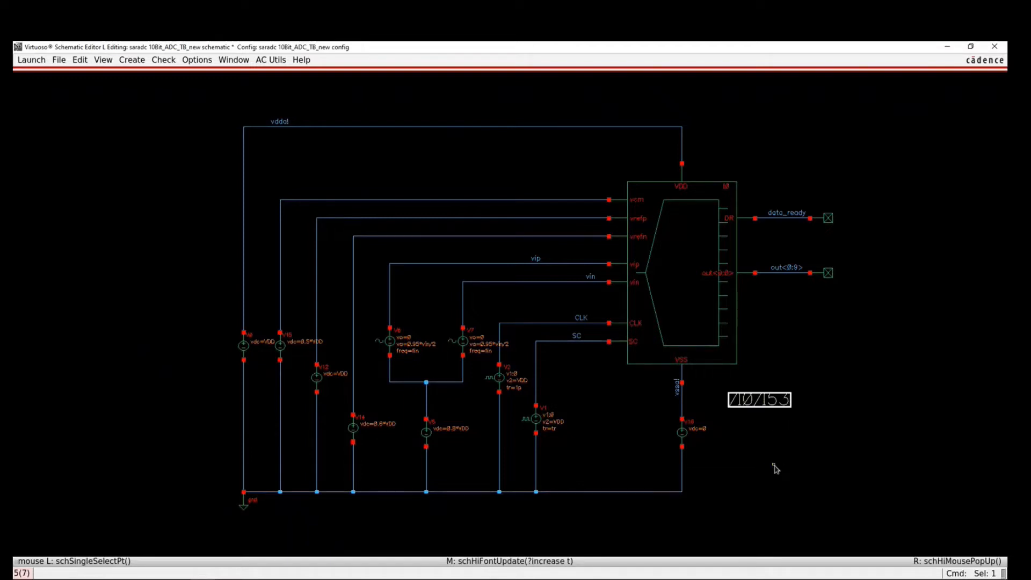
key(ctrl+shift+z)
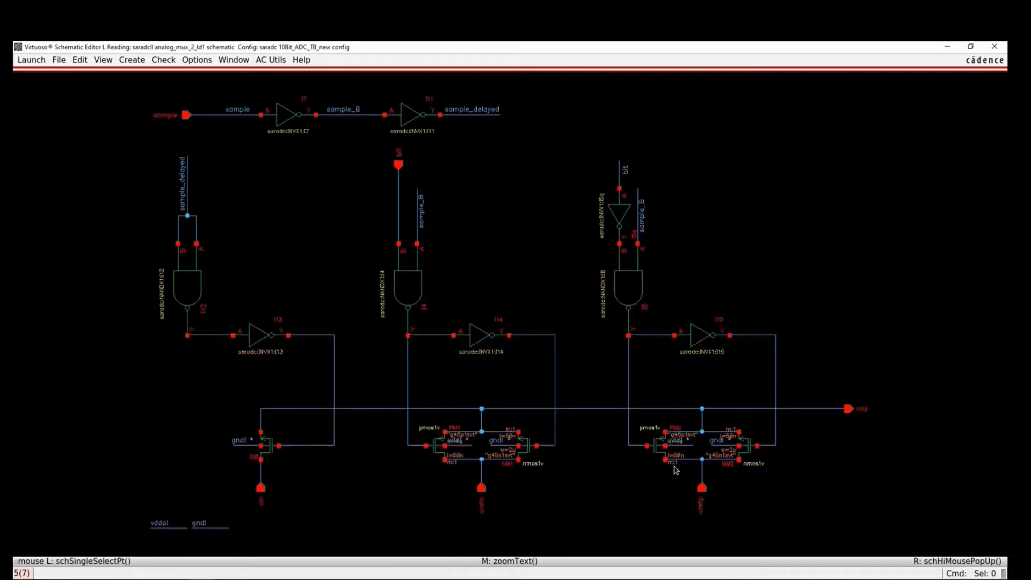
- Go back up to the ADC core and descend through the SAR Control Logic block into its I22 controller's Verilog-A code
key(ctrl+e)
click(577, 185)
key(shift+e)
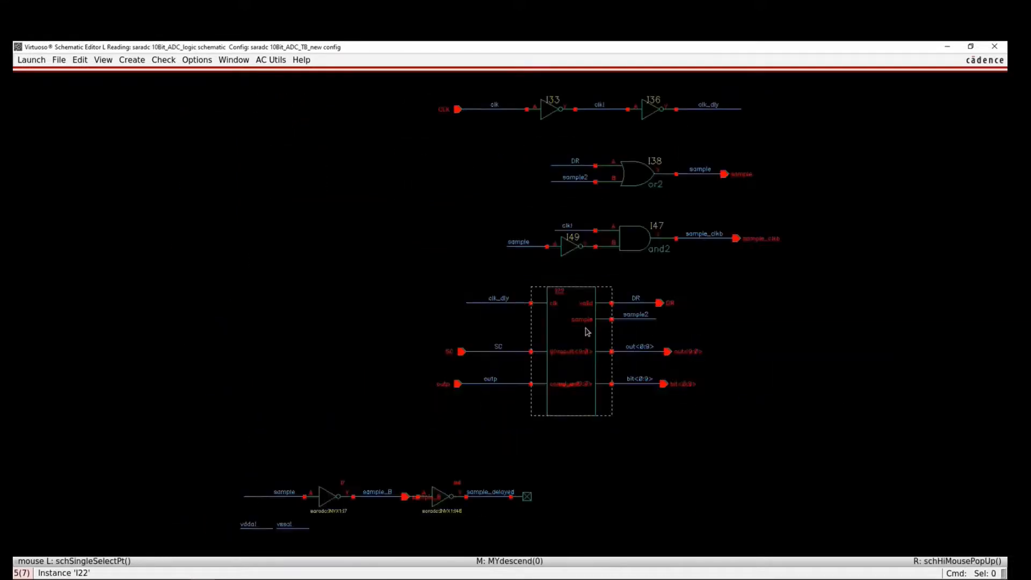
click(572, 366)
key(shift+e)
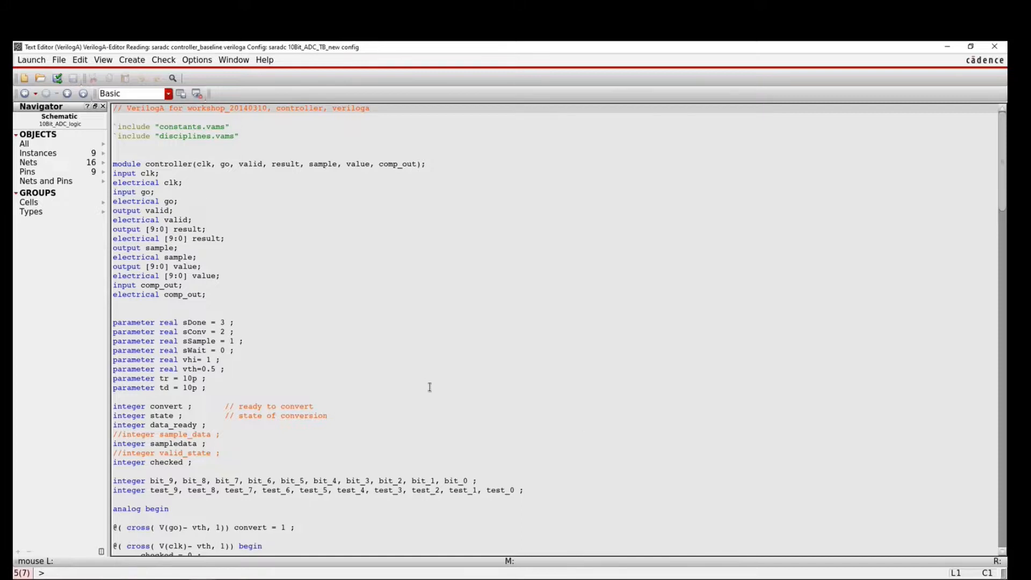
- Return from the controller code to the testbench top and place the path note "/I0/I56" below the "/I0/I53" note
key(ctrl+e)
middle_click(459, 363)
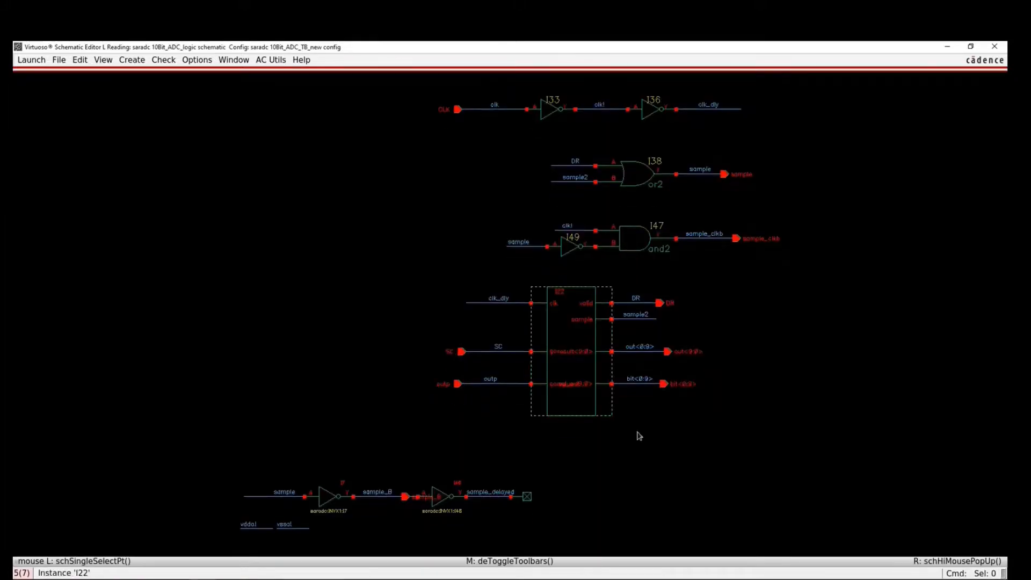
key(ctrl+shift+e)
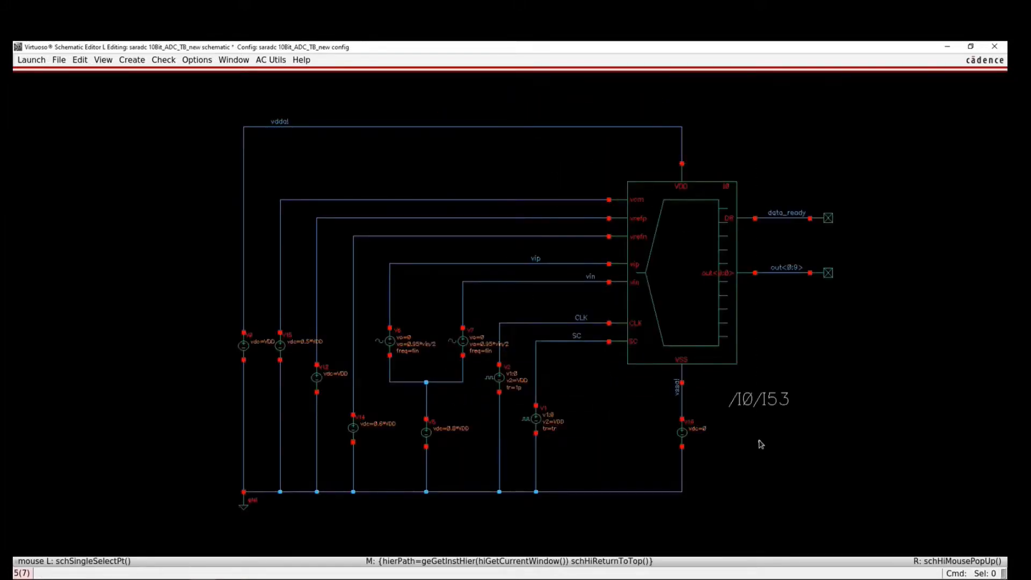
key(shift+l)
click(751, 444)
key(Escape)
- Enlarge the "/I0/I56" note text to nearly match the note above it and deselect it
click(760, 442)
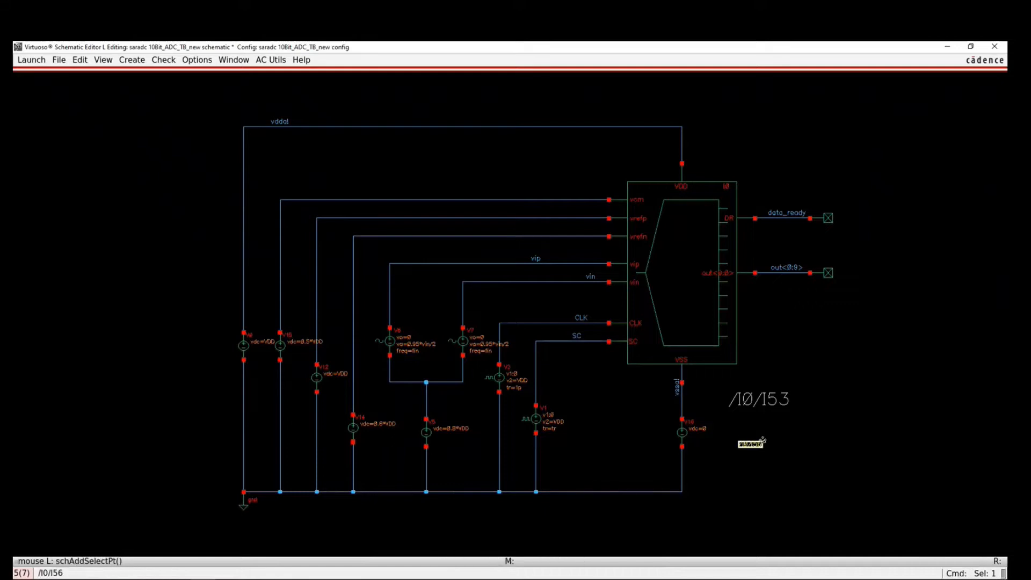
key(shift+plus)
key(shift+plus)
key(shift+plus)
key(shift+plus)
key(shift+plus)
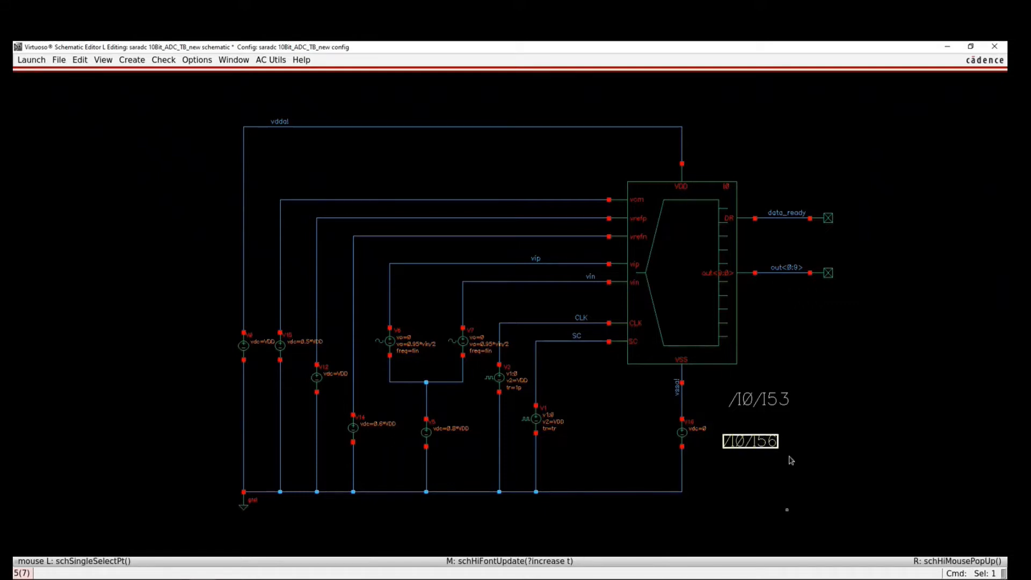
click(791, 460)
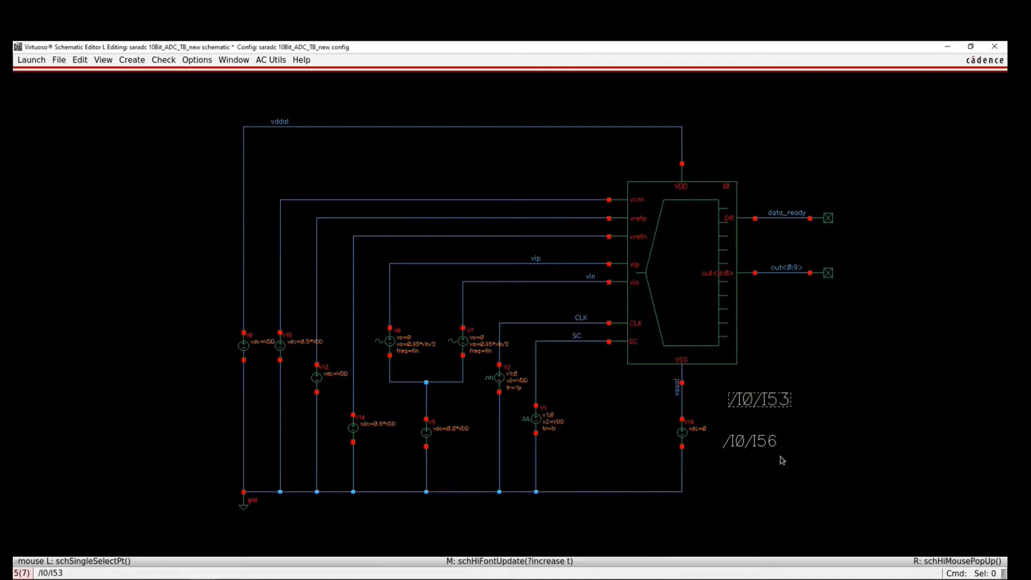
- Select the "/I0/I53" note again and descend to the location it names
click(769, 402)
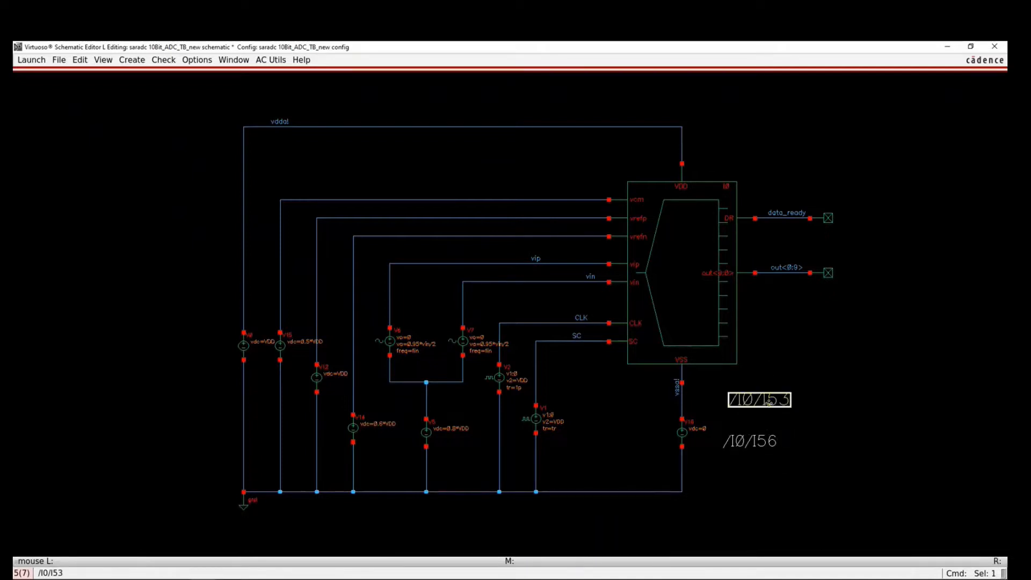
key(ctrl+e)
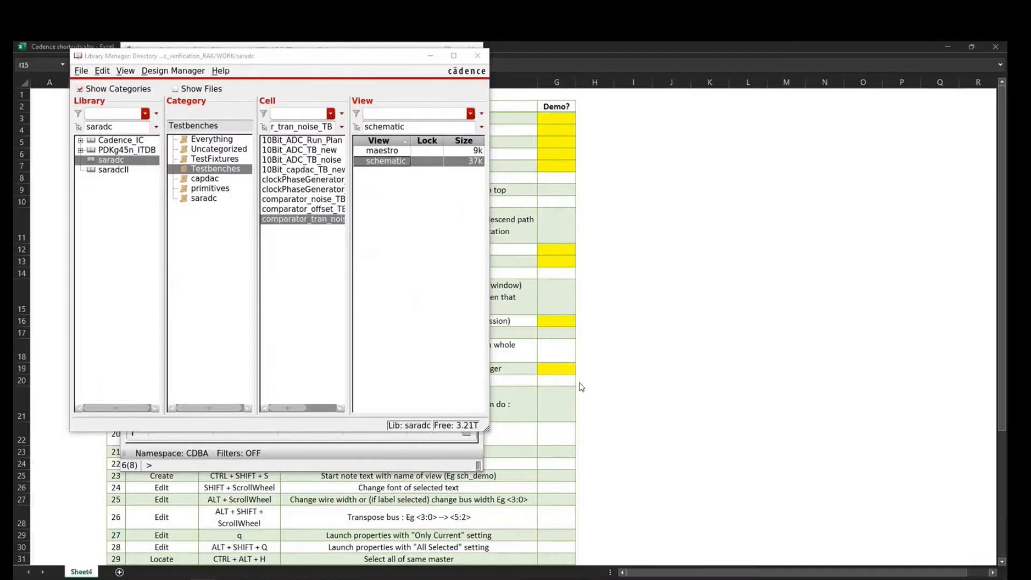
- Switch to Excel and fill the Demo? cells for "Return to Top" and "Deep descend to location of most recent return to top" yellow
click(581, 384)
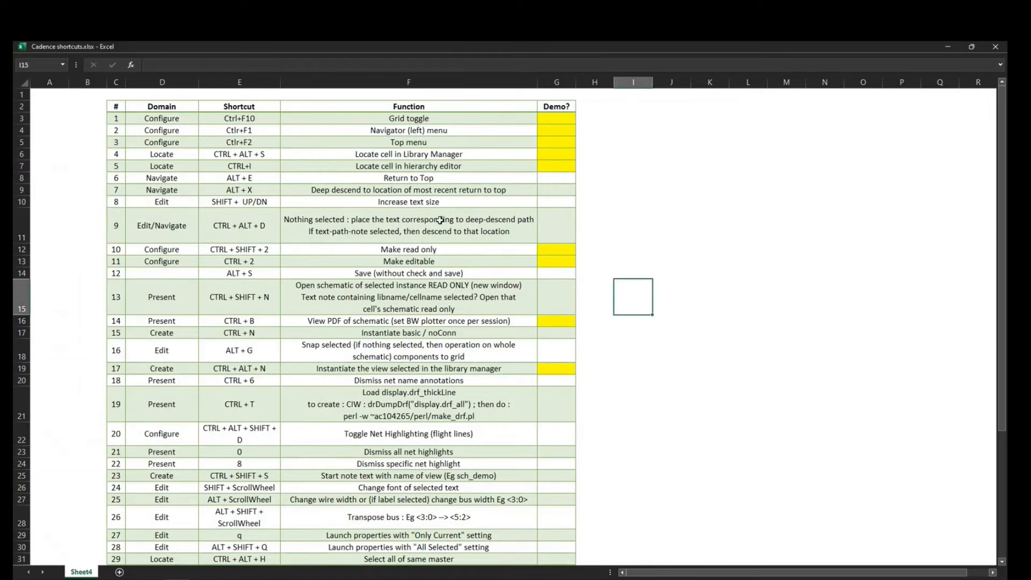
drag(554, 177, 558, 191)
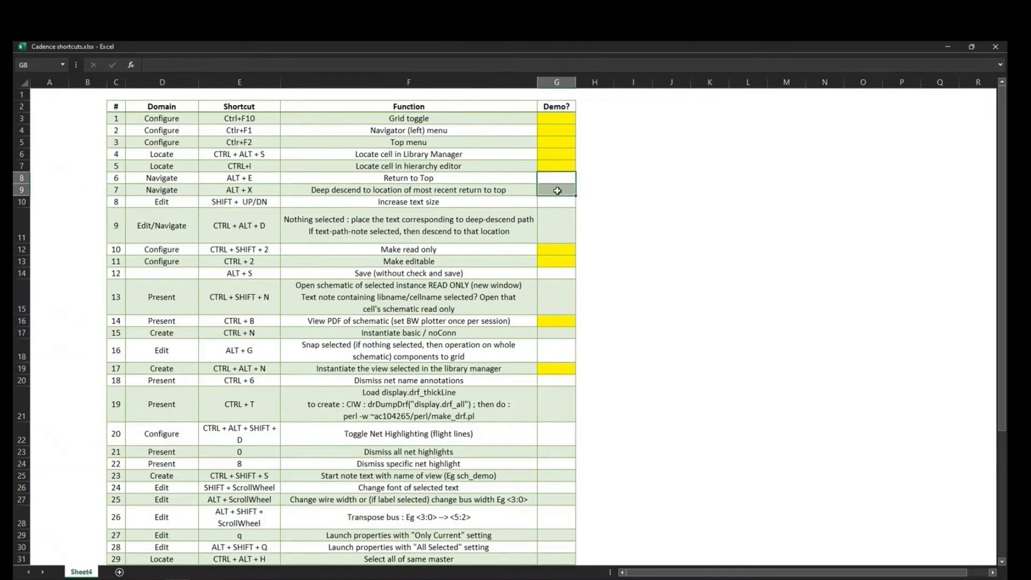
key(F4)
- Fill the Demo? cell for the CTRL + ALT + D deep-descend path text shortcut yellow and switch back to Virtuoso
click(255, 240)
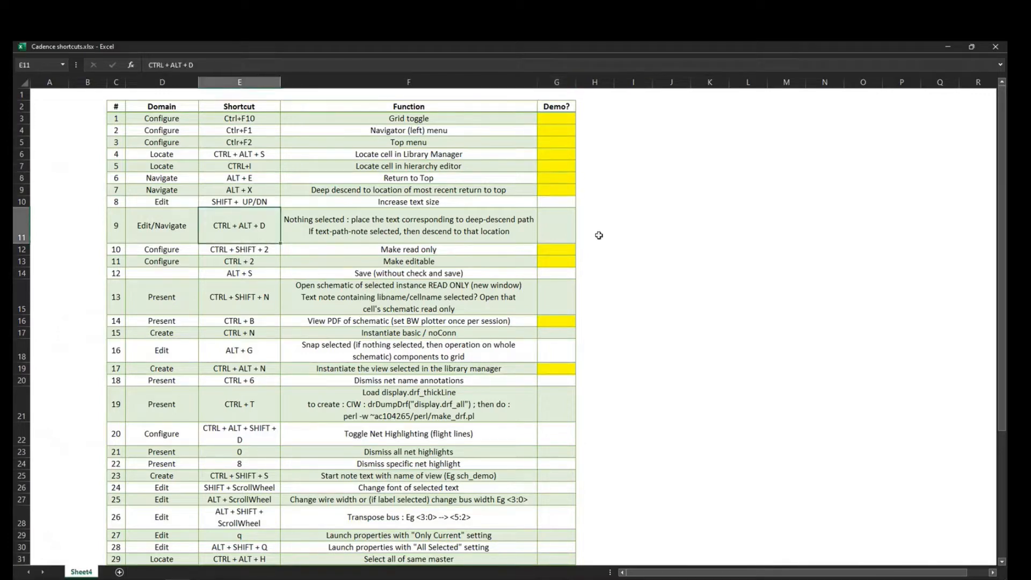
click(554, 218)
key(F4)
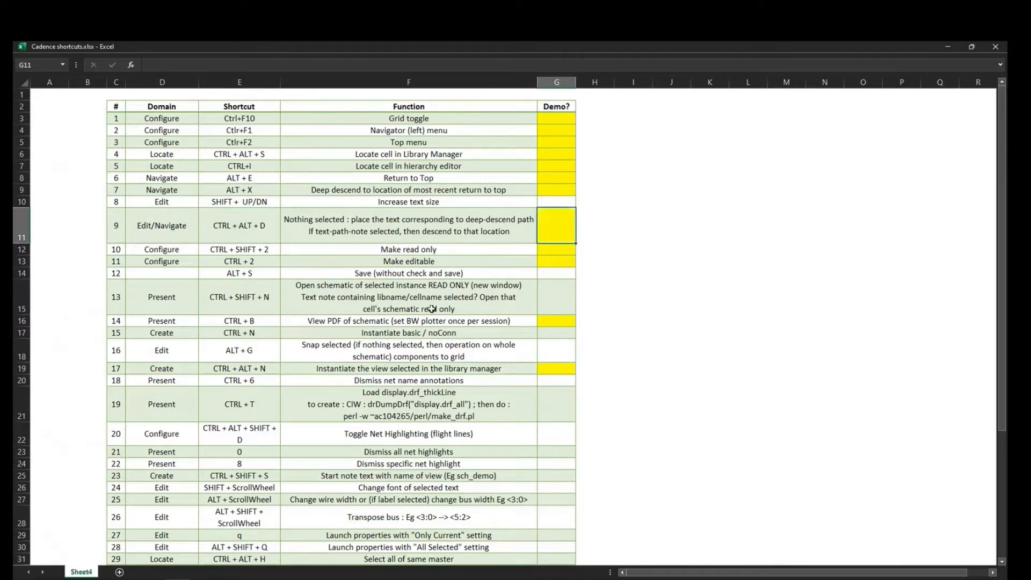
click(431, 309)
click(254, 202)
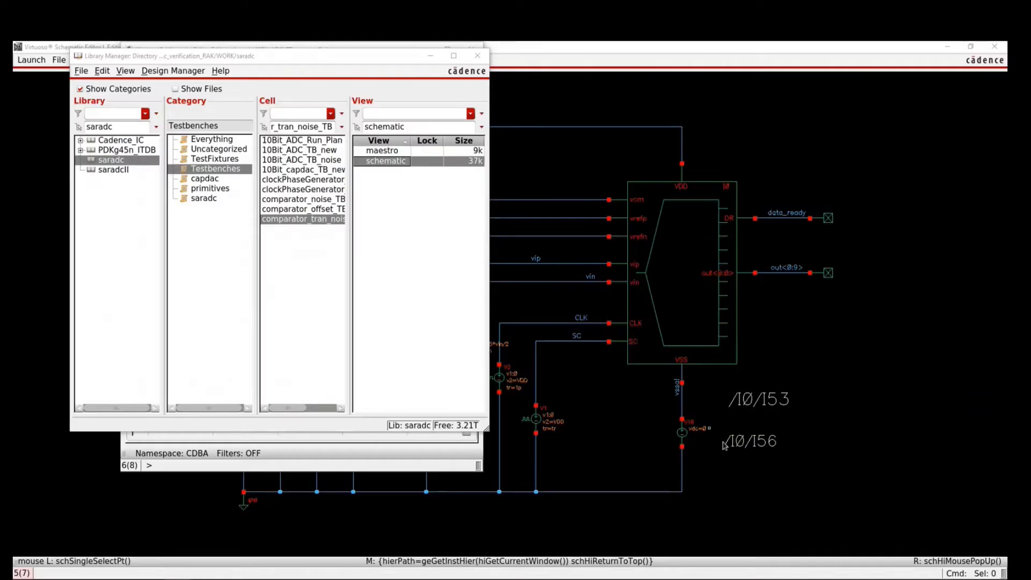
- Select the "/I0/I56" note, adjust its text size and deselect it, and fill the Demo? cell for "Increase text size" yellow in Excel
click(757, 440)
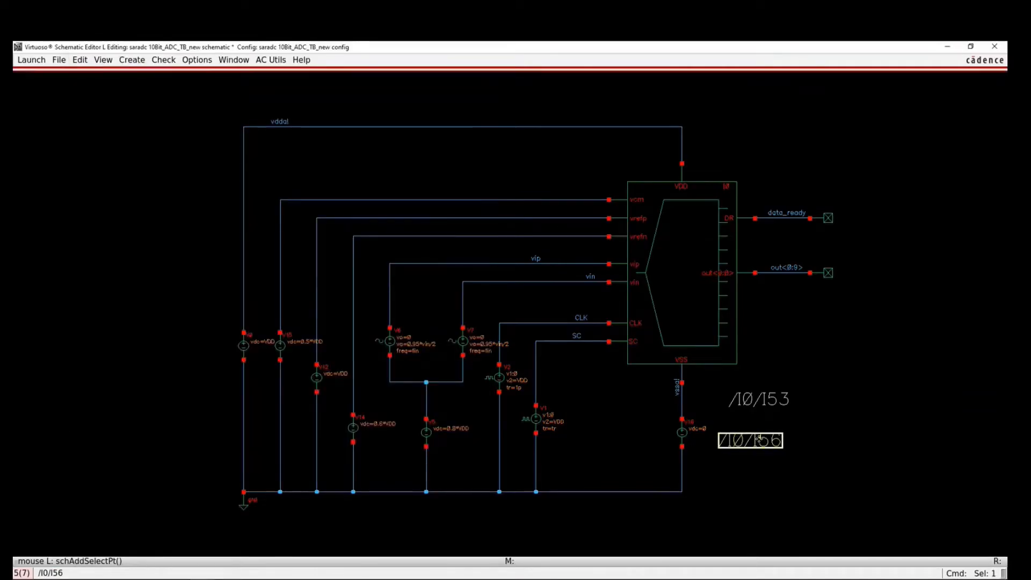
click(748, 473)
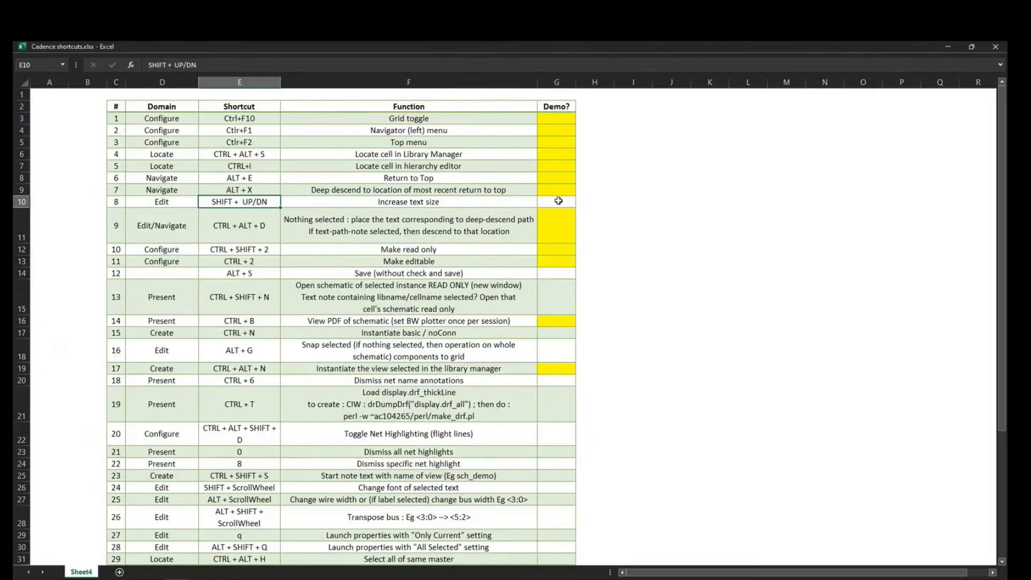
click(558, 202)
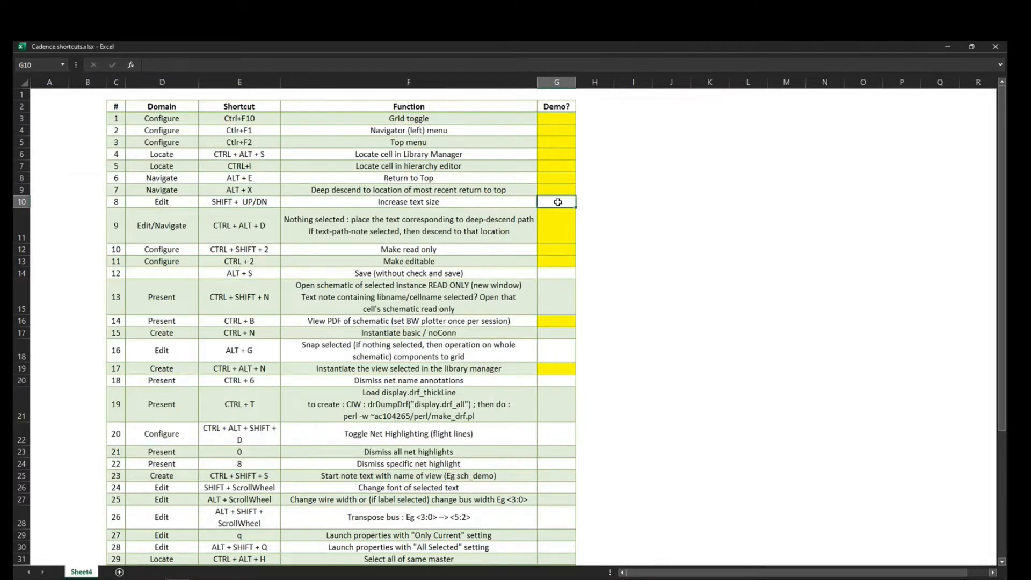
key(F4)
key(alt+Tab)
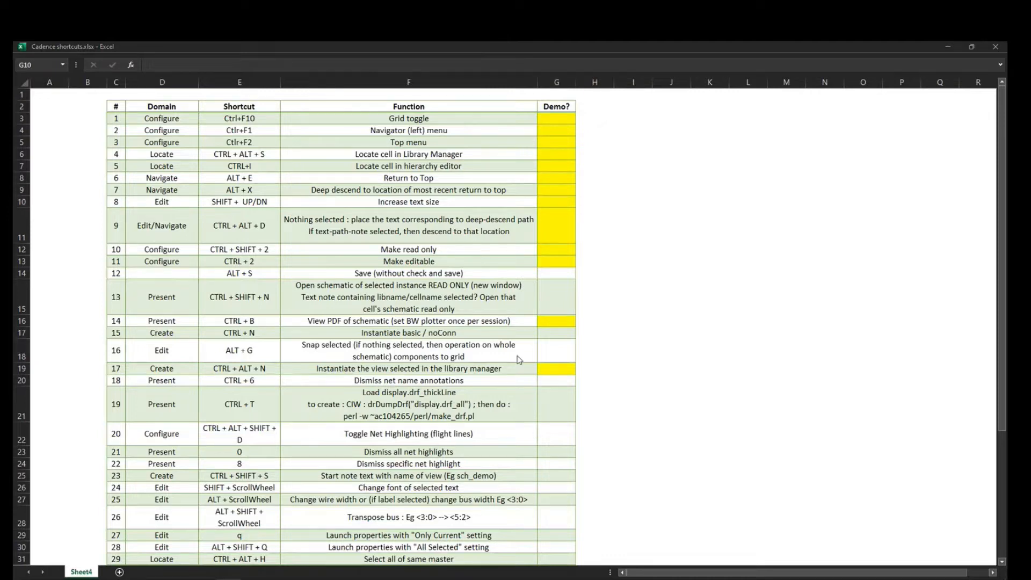
key(alt+Tab)
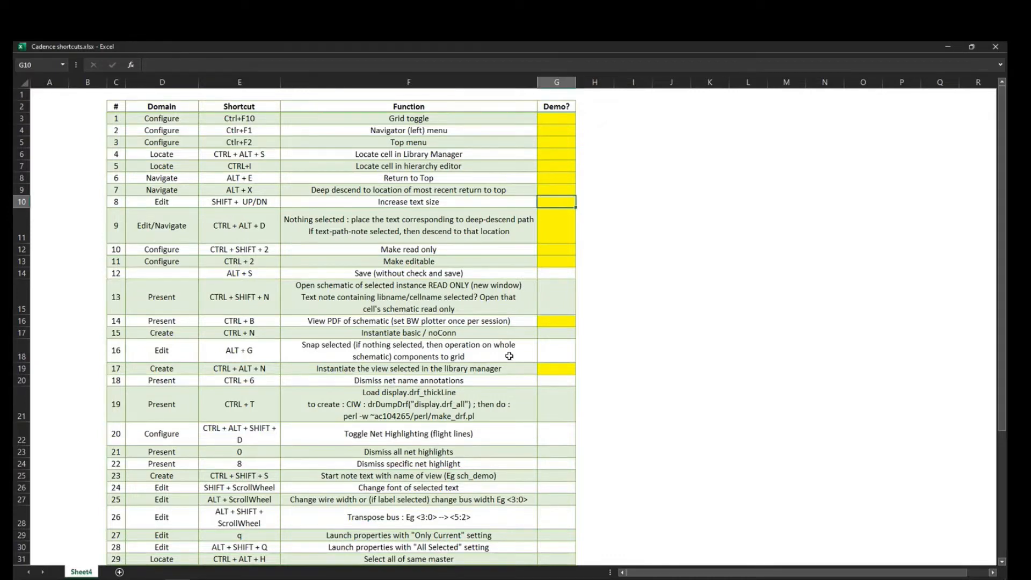
- Select the "Save (without check and save)" entry, switch to Virtuoso and draw a short unconnected wire stub beside the SC source
click(439, 272)
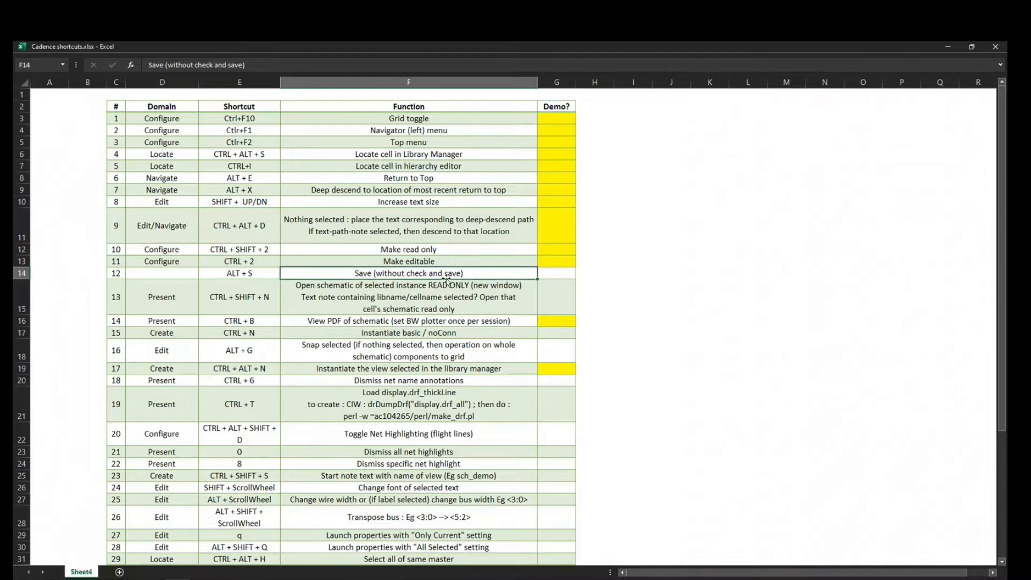
key(alt+Tab)
click(642, 436)
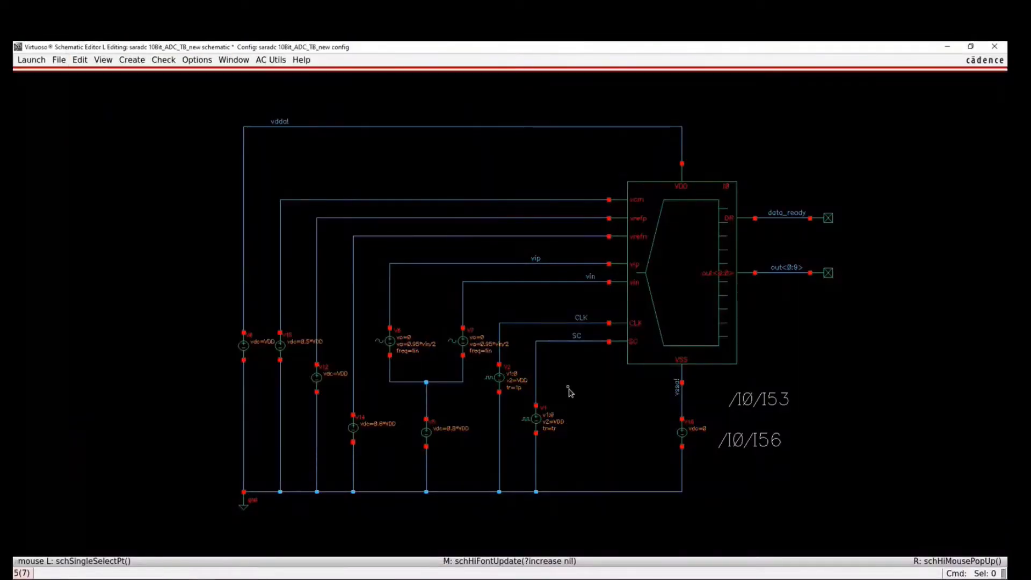
key(w)
click(601, 424)
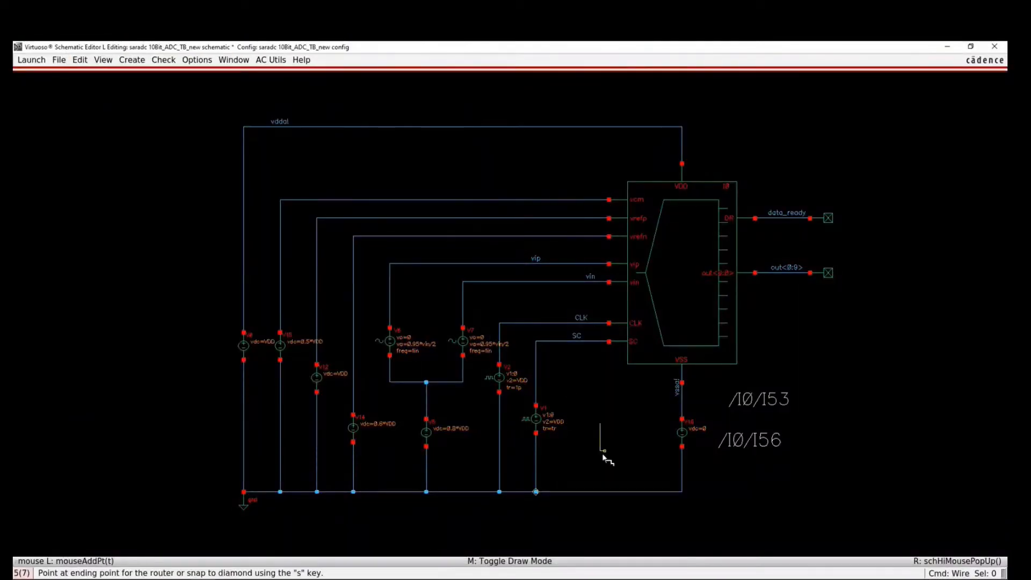
key(Escape)
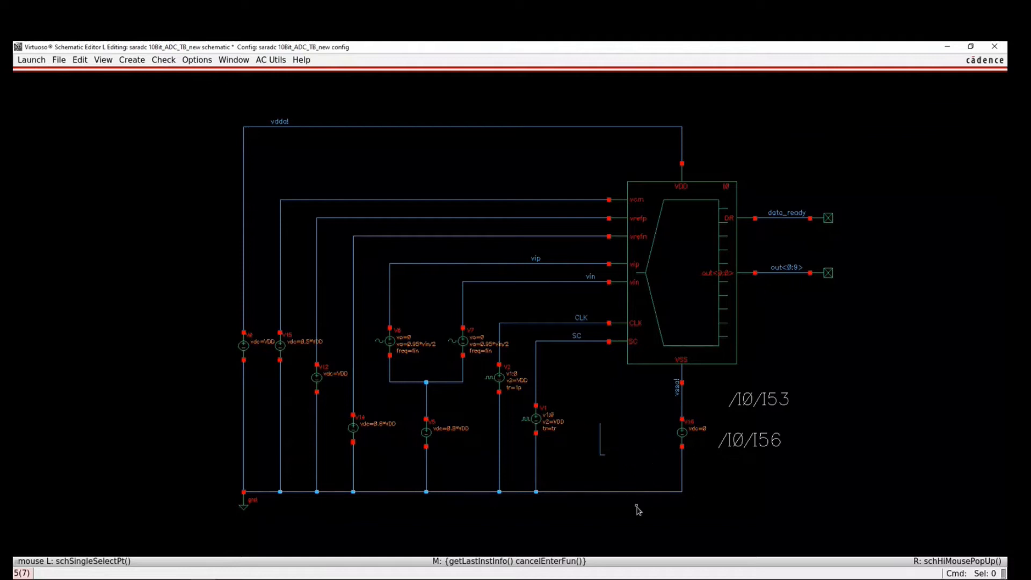
- Check and save the testbench schematic, dismiss the warning dialog and delete all check markers
key(x)
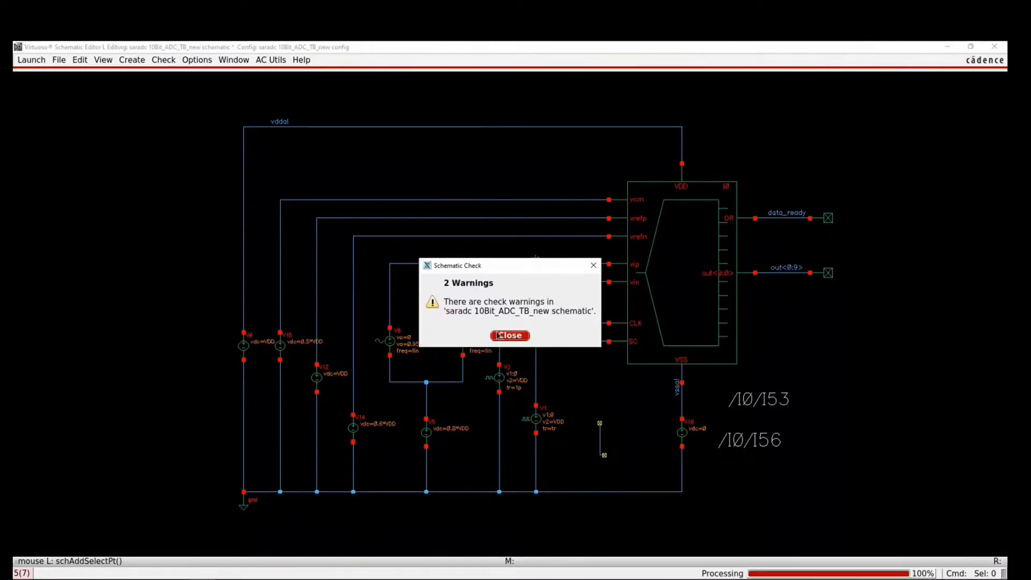
click(507, 336)
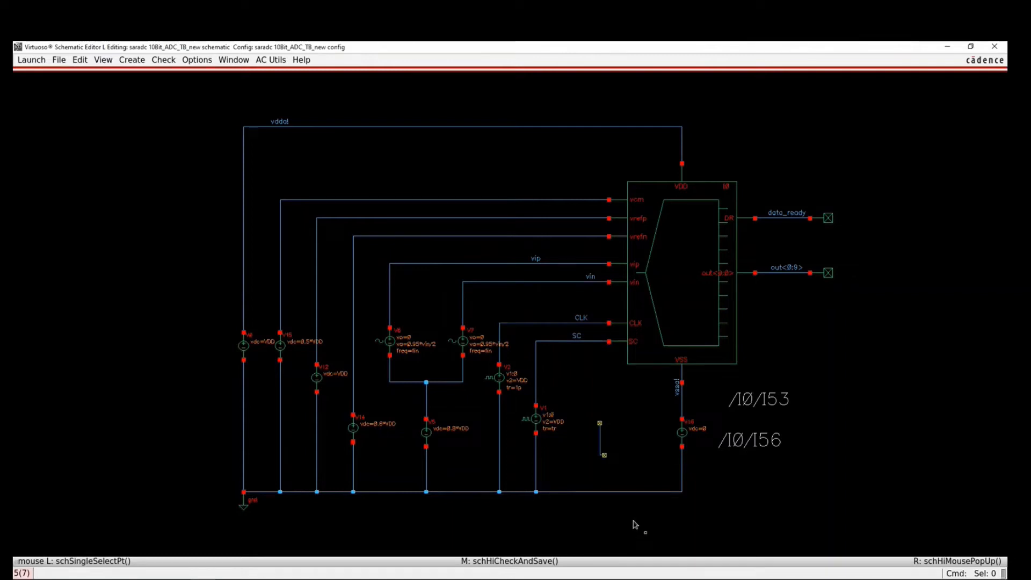
key(alt)
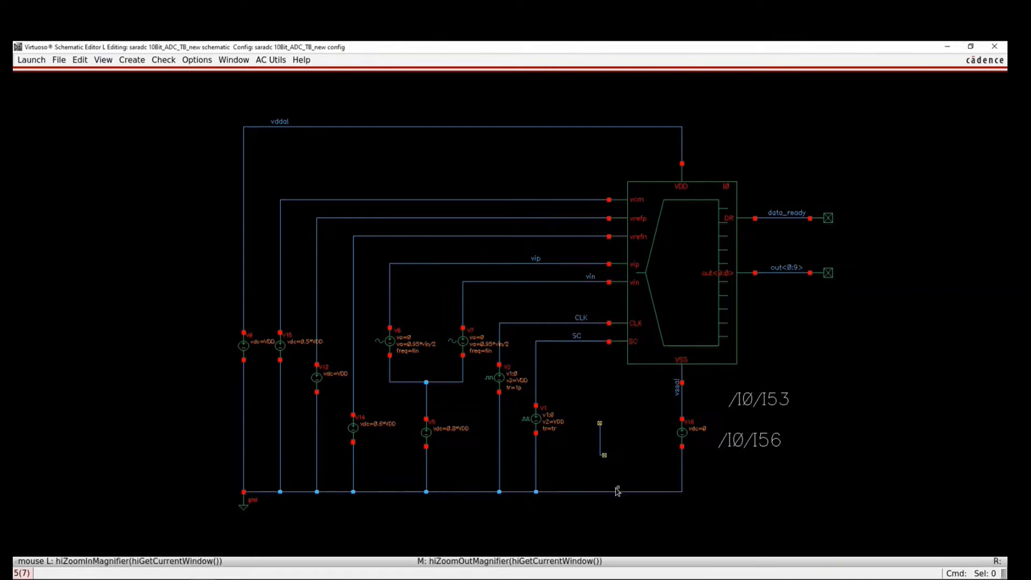
key(alt+g)
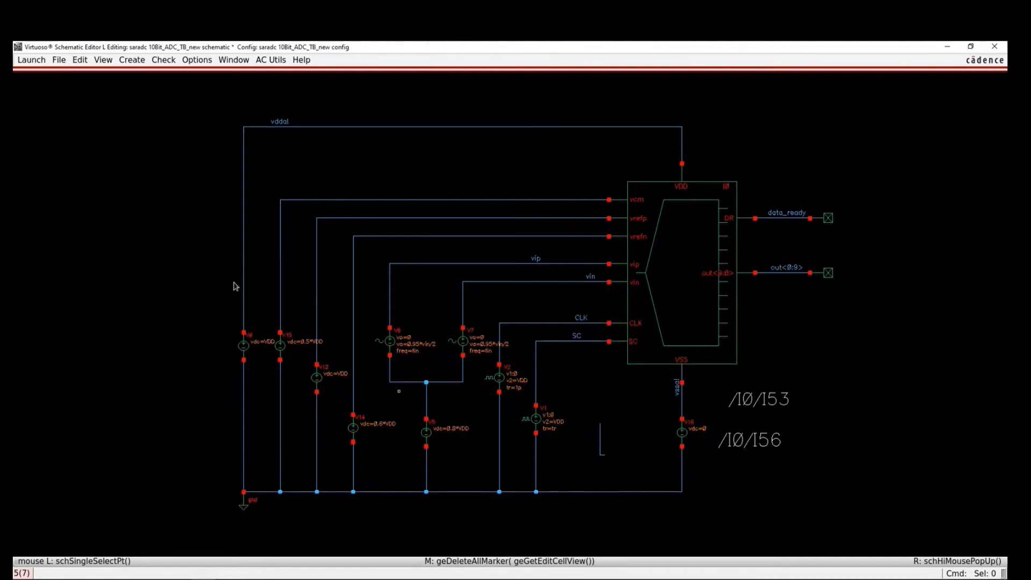
- Save the schematic without checking it, inspecting the availability of the save options before and after
click(58, 59)
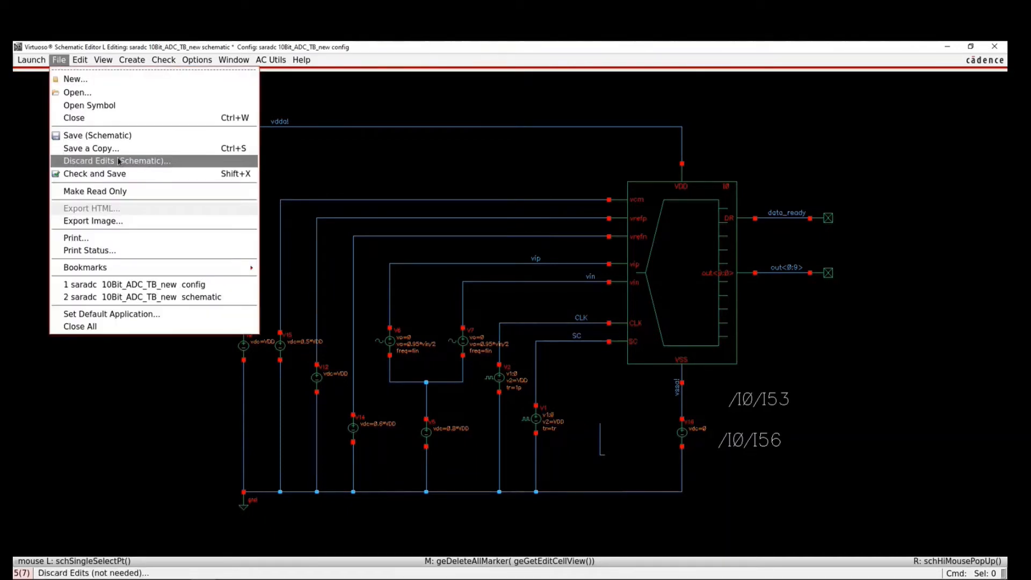
click(142, 408)
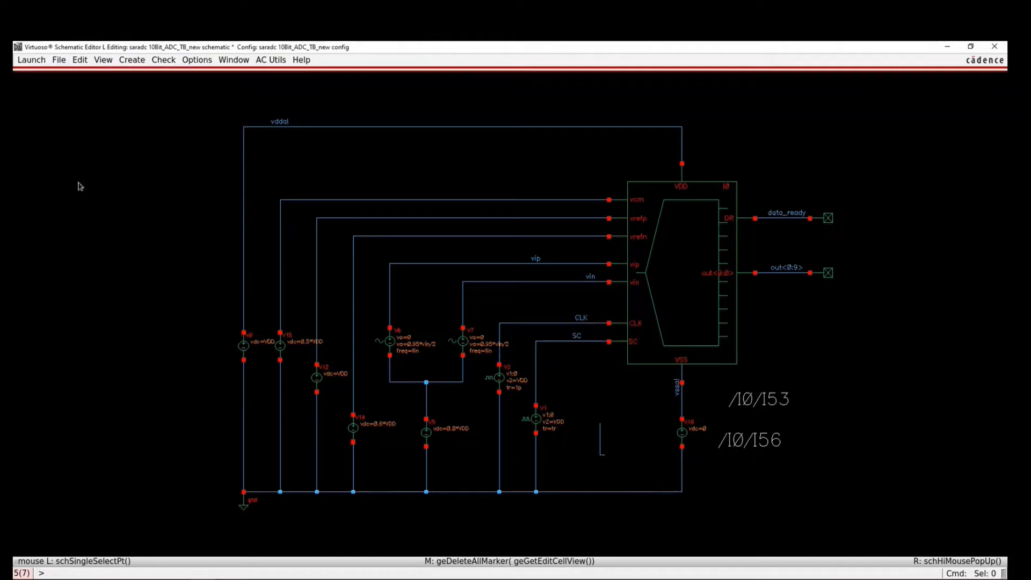
click(58, 59)
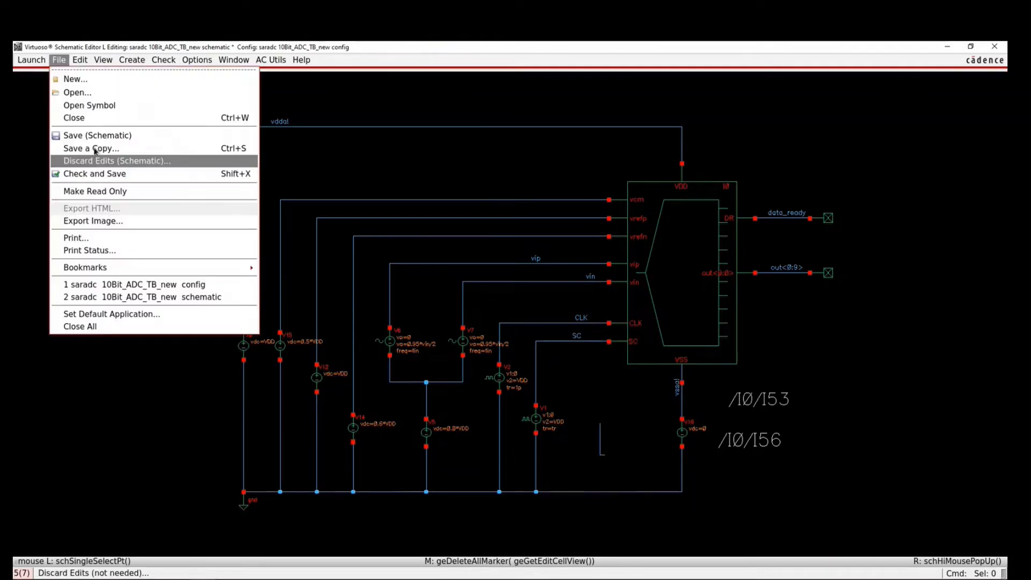
click(154, 449)
key(shift+s)
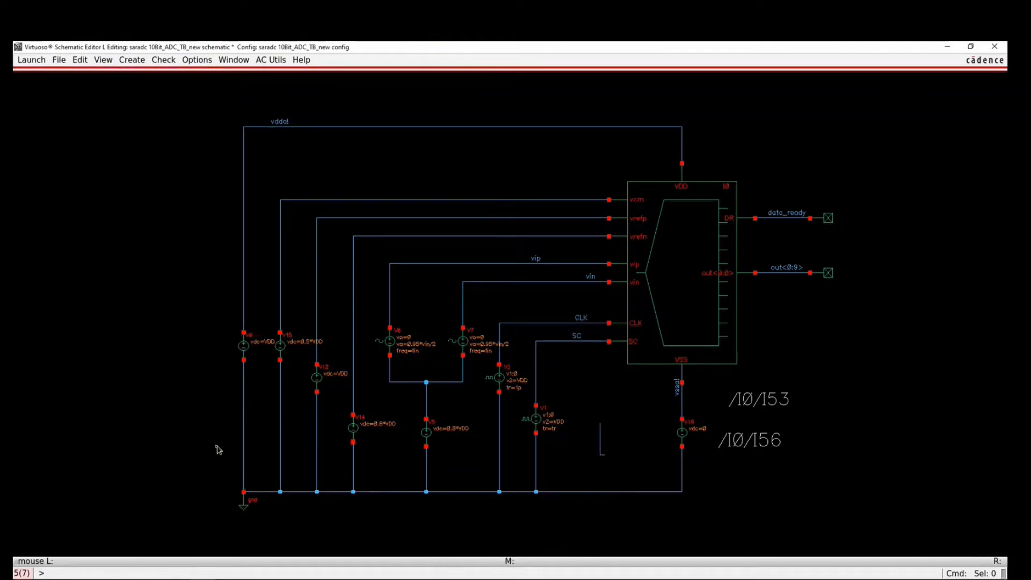
click(59, 61)
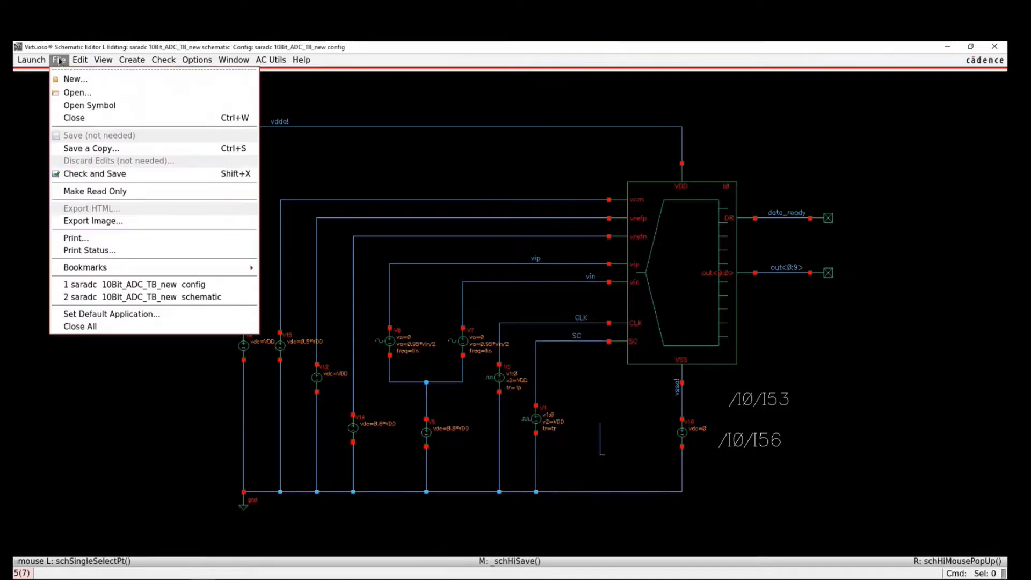
click(136, 421)
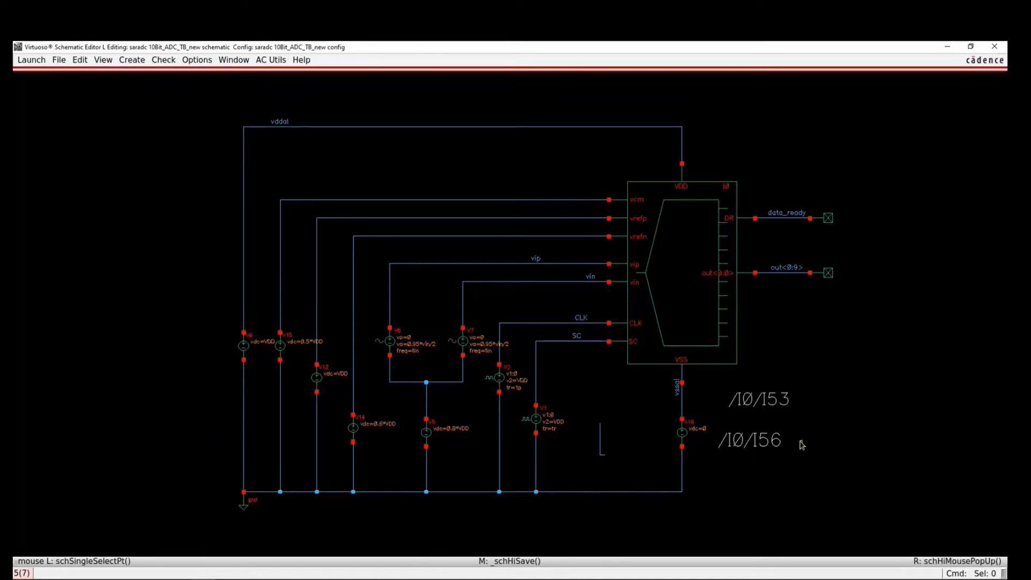
- Delete the unconnected wire stub and check and save the schematic
drag(625, 457, 589, 409)
key(Delete)
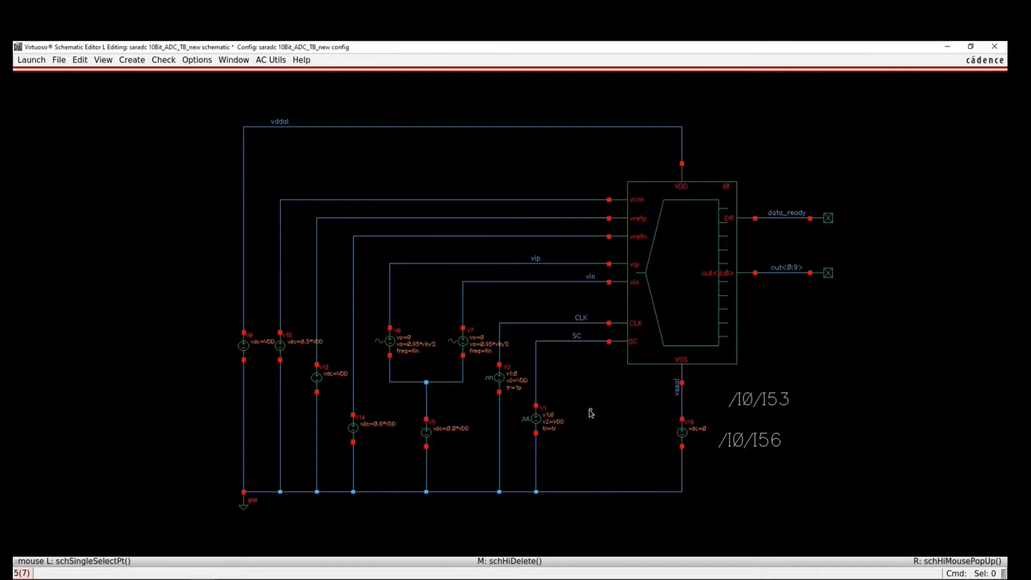
key(shift+x)
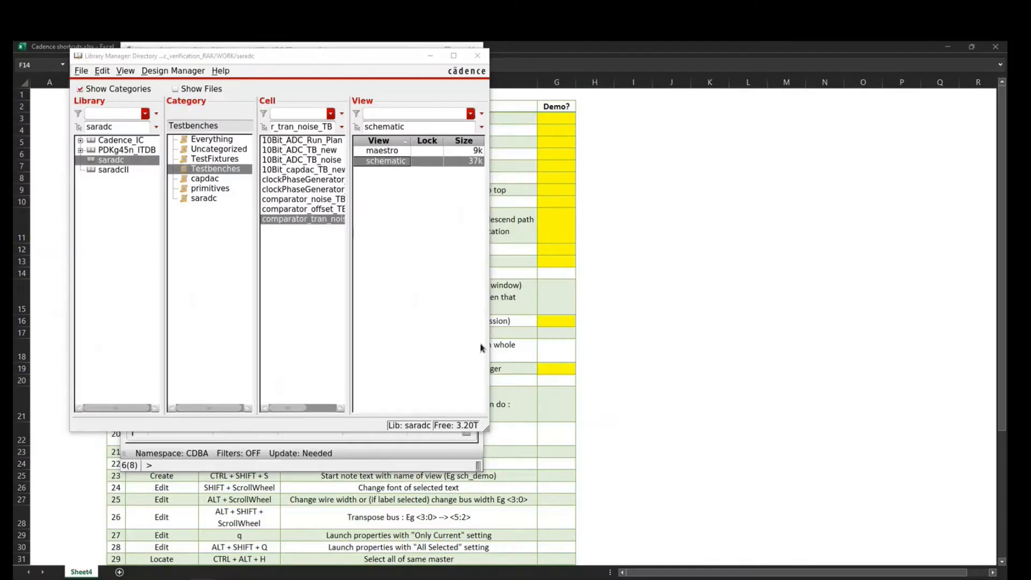
- Switch to Excel, fill the Demo? cell for "Save (without check and save)" yellow and return to Virtuoso
click(513, 274)
click(555, 275)
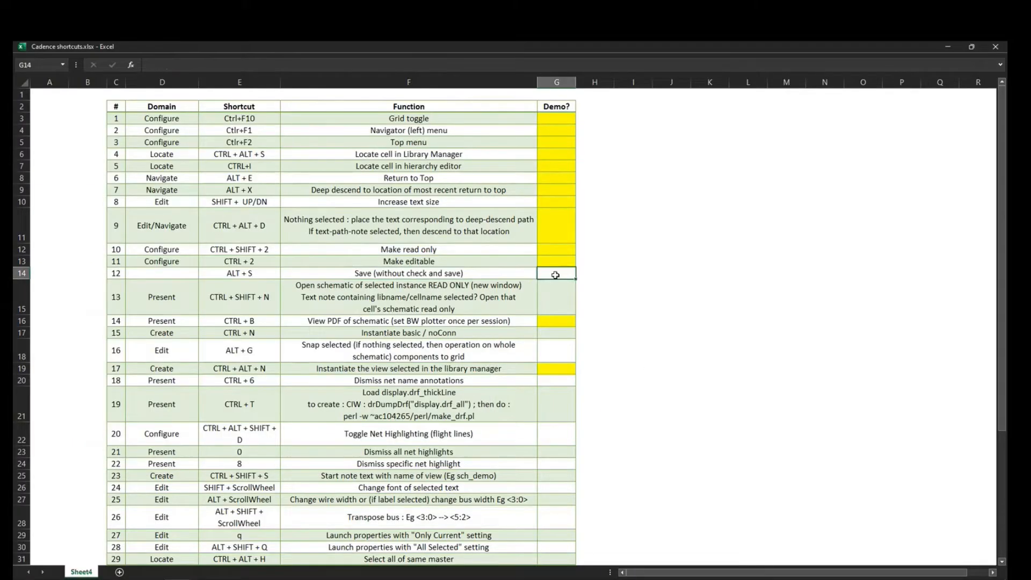
key(F4)
click(702, 403)
key(alt+Tab)
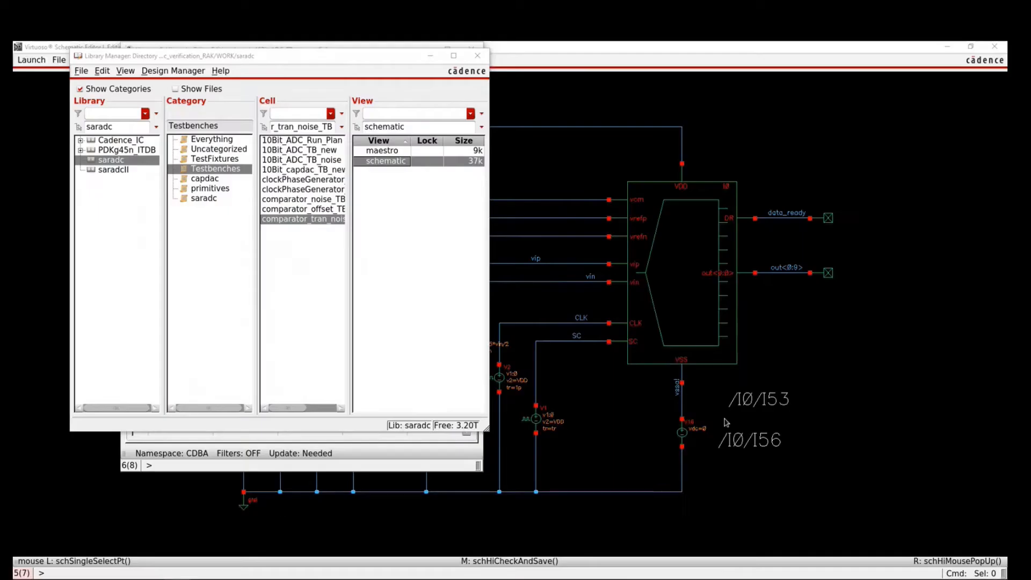
- Descend into ADC instance I0, view instance I54's schematic read-only in a new window with toolbars hidden, and close that window
click(670, 360)
middle_click(676, 328)
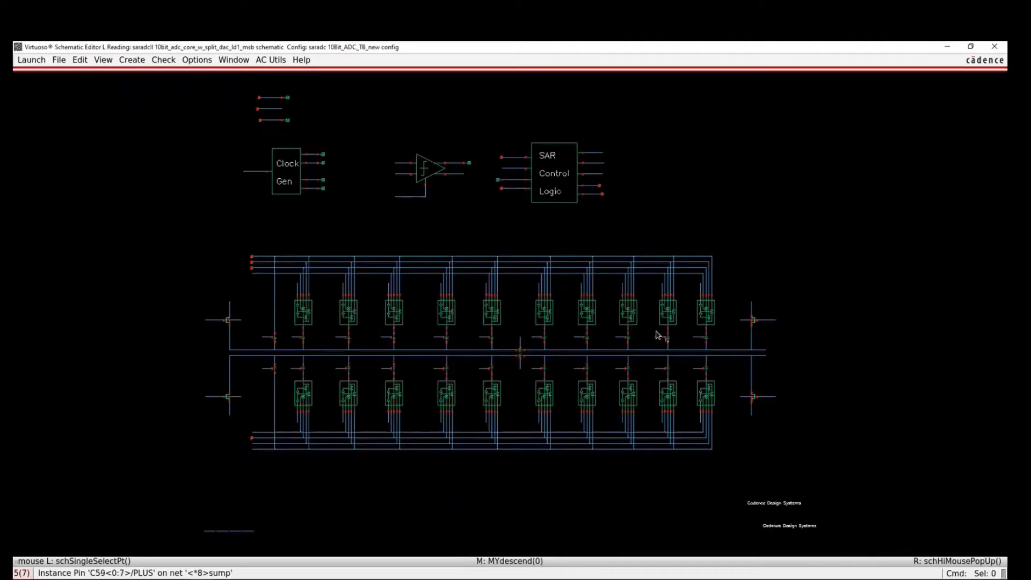
click(631, 314)
key(ctrl+shift+e)
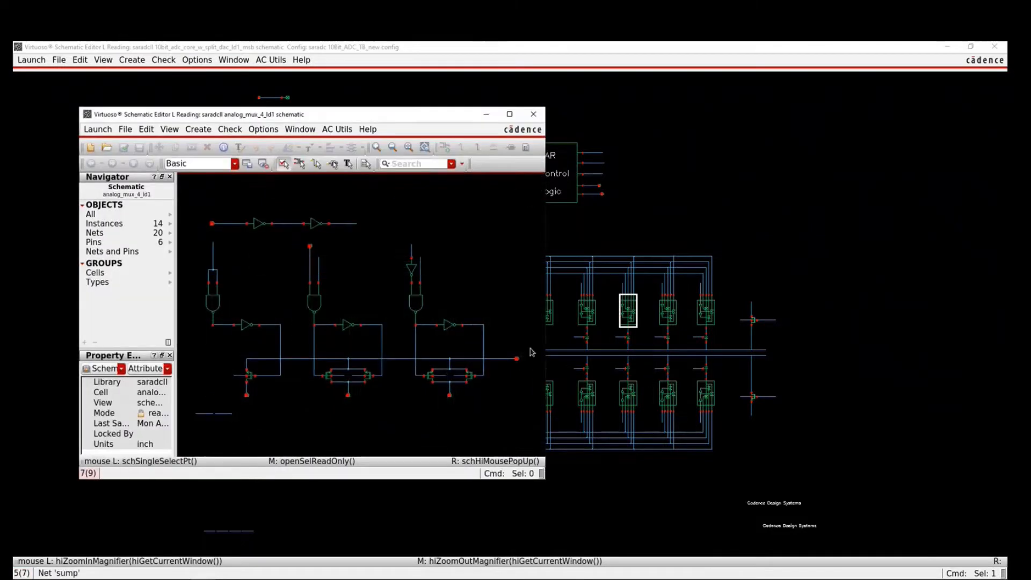
key(ctrl+F11)
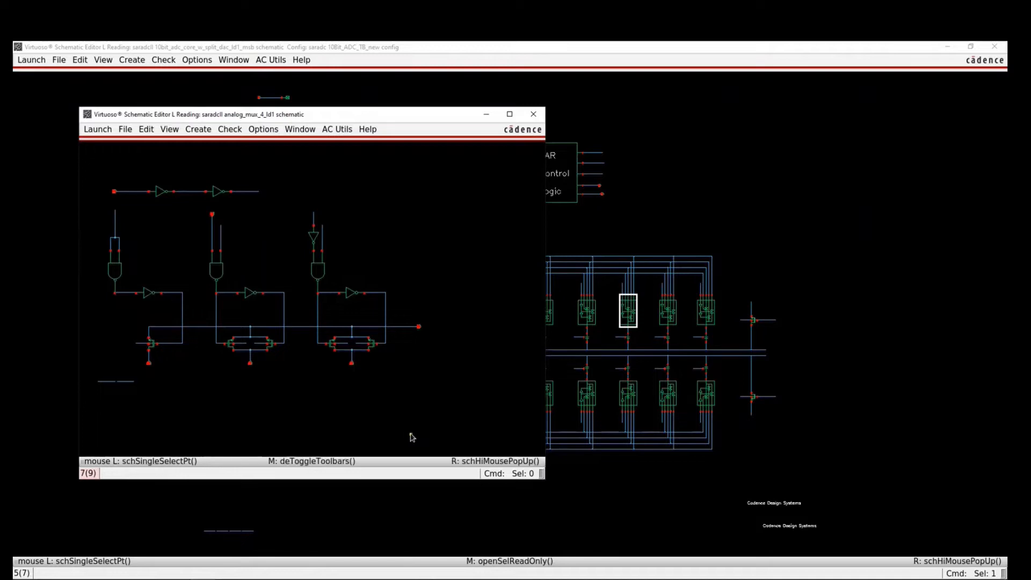
ctrl+middle_click(393, 422)
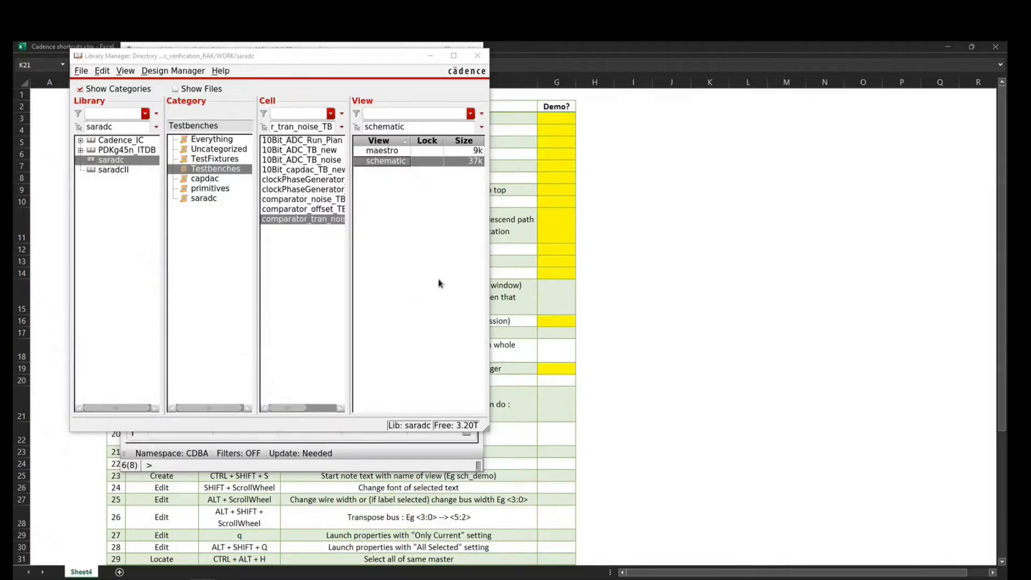
- Review the CTRL + SHIFT + N entry in Excel, return to the ADC core schematic and locate instance I54's cell in the Library Manager
click(639, 314)
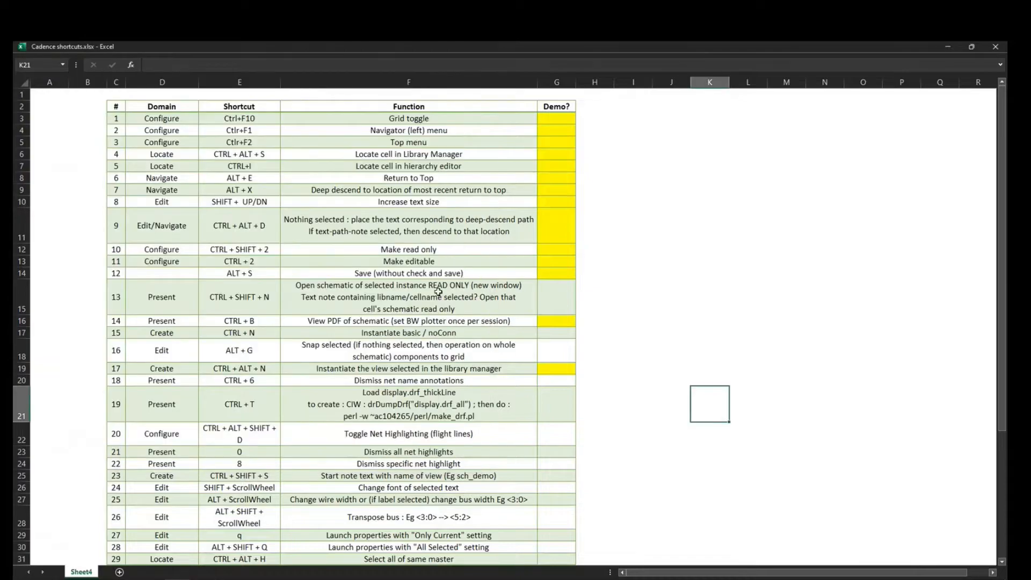
click(730, 381)
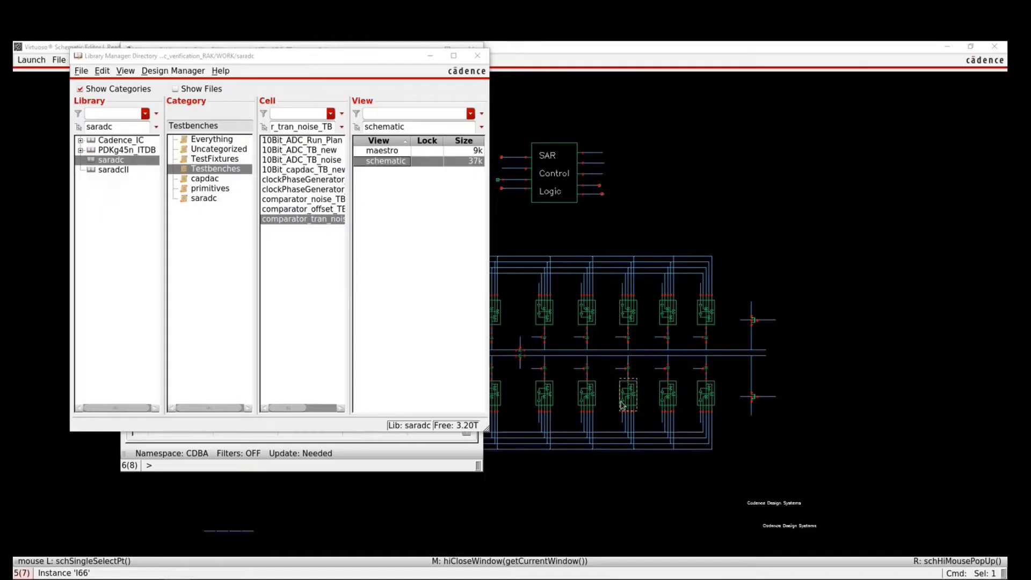
click(651, 373)
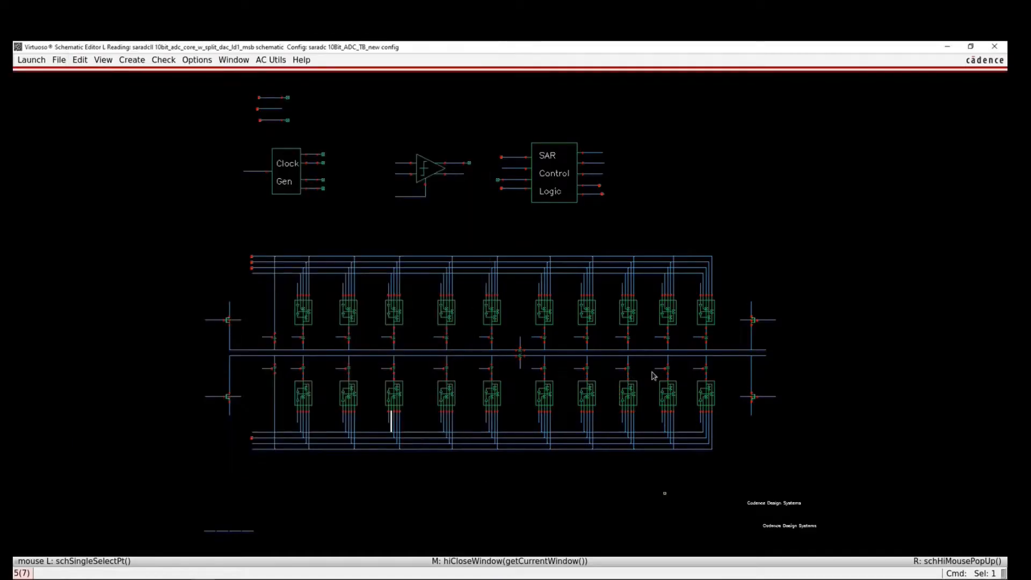
click(632, 317)
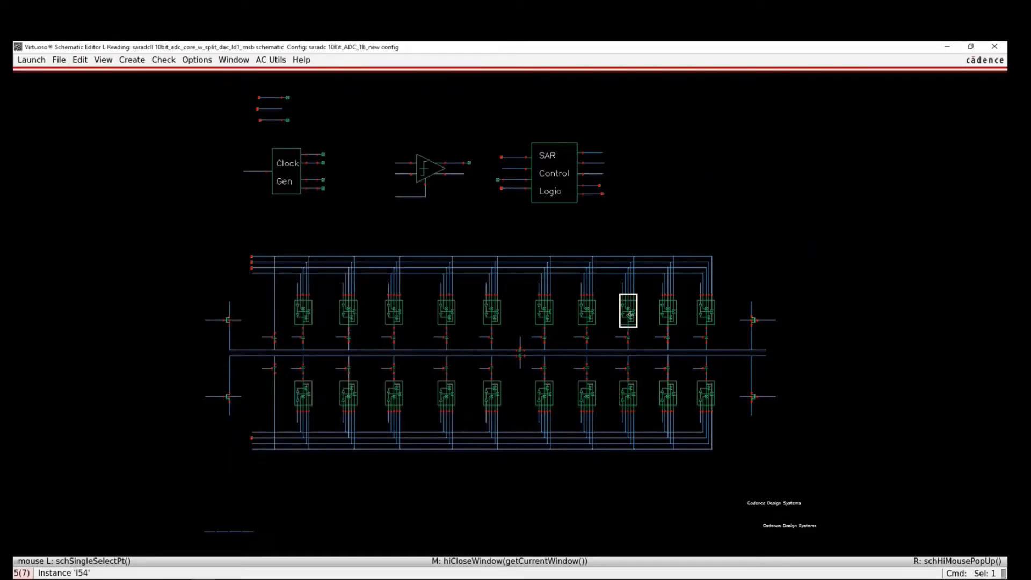
key(ctrl)
key(alt+Tab)
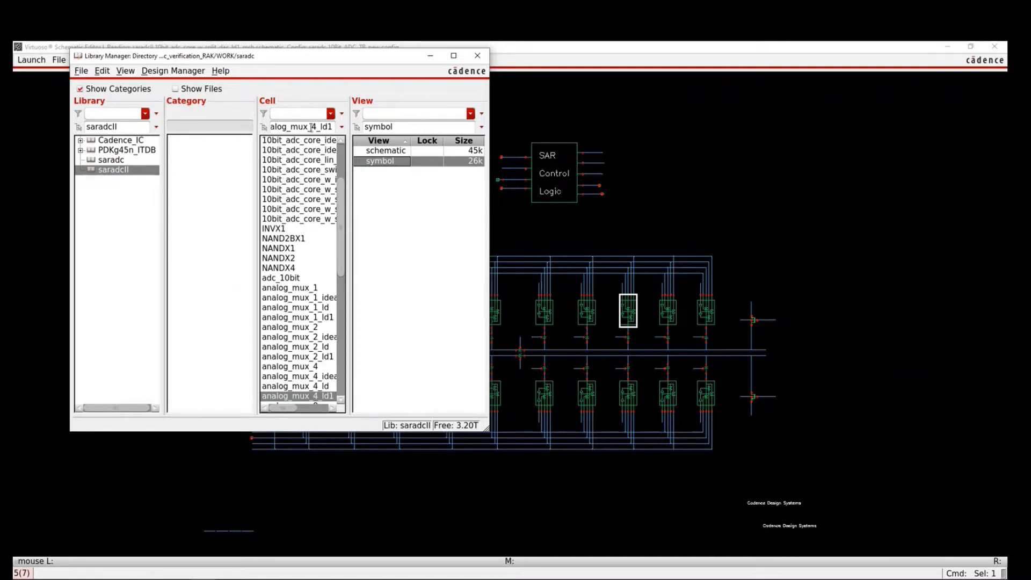
click(669, 231)
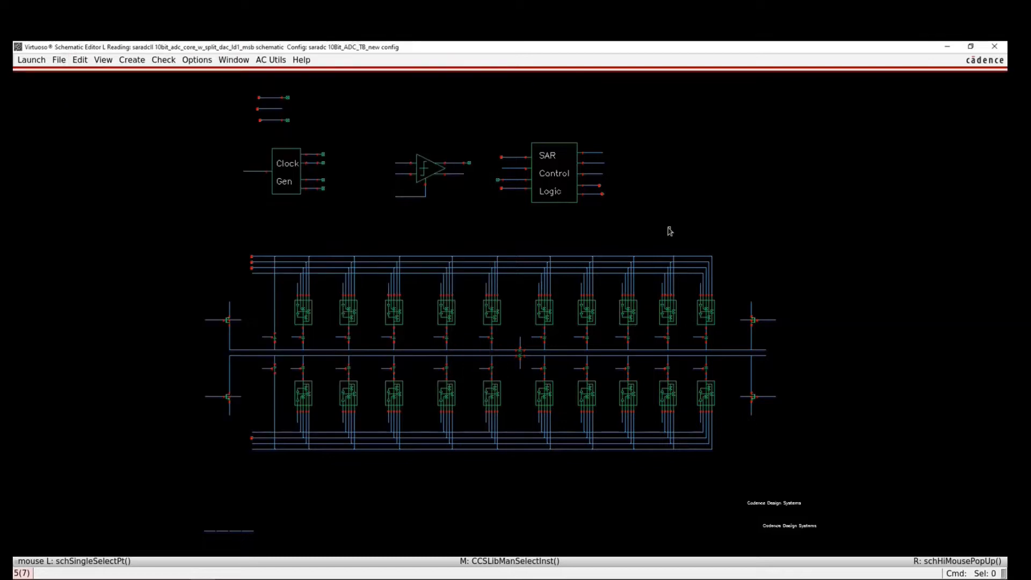
- Make the ADC core schematic editable and place the note "Started from saradcll/analog_mux_4_ld1" centrally below the capacitor array
key(ctrl+F2)
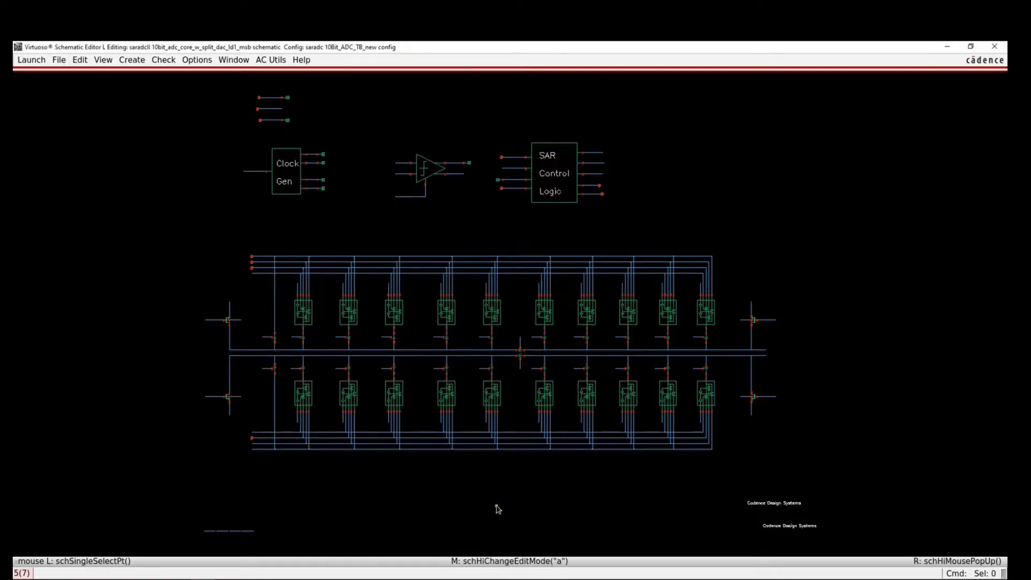
key(shift+l)
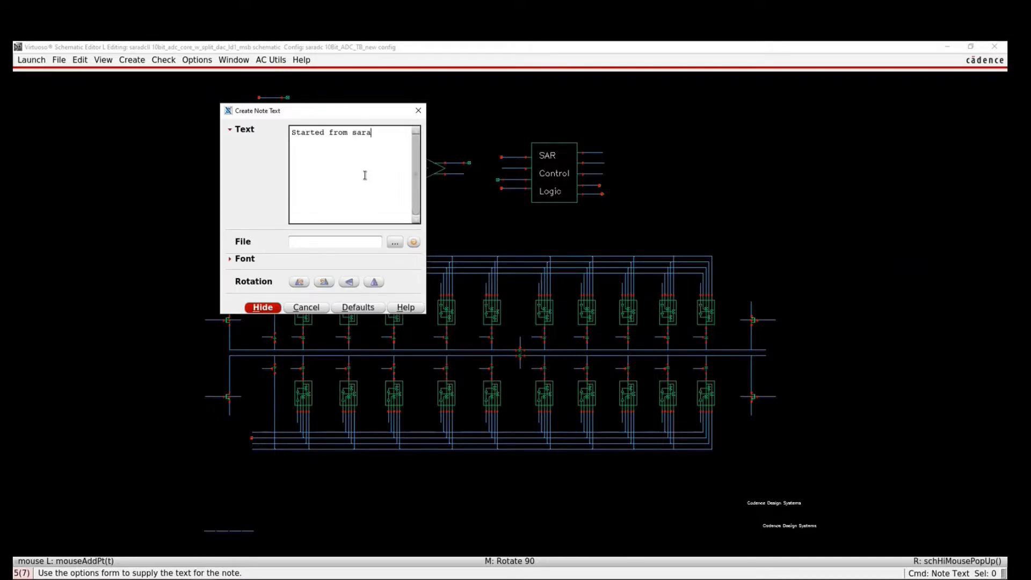
text(ll/)
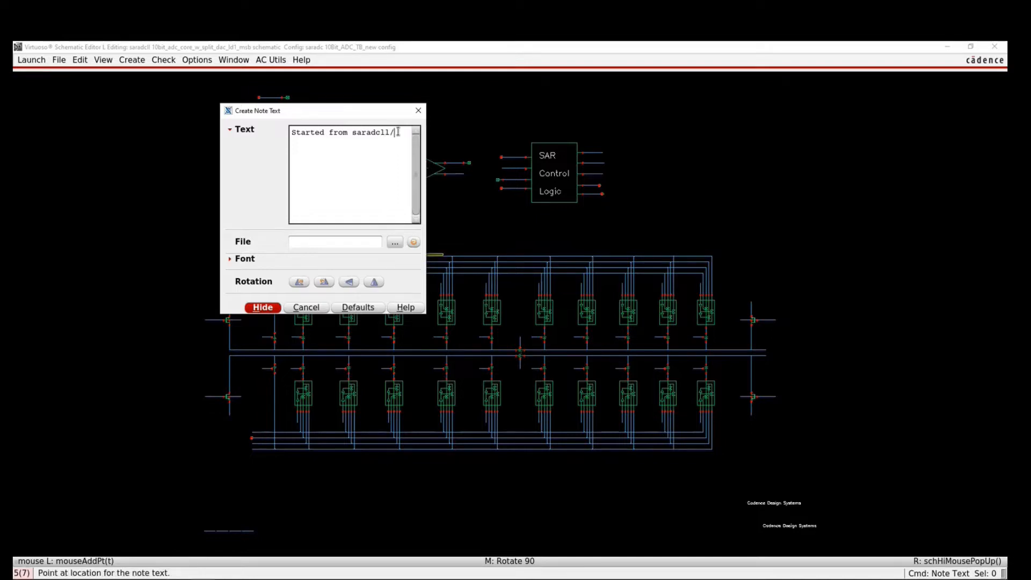
text(analog_mux_4_ldl)
key(Return)
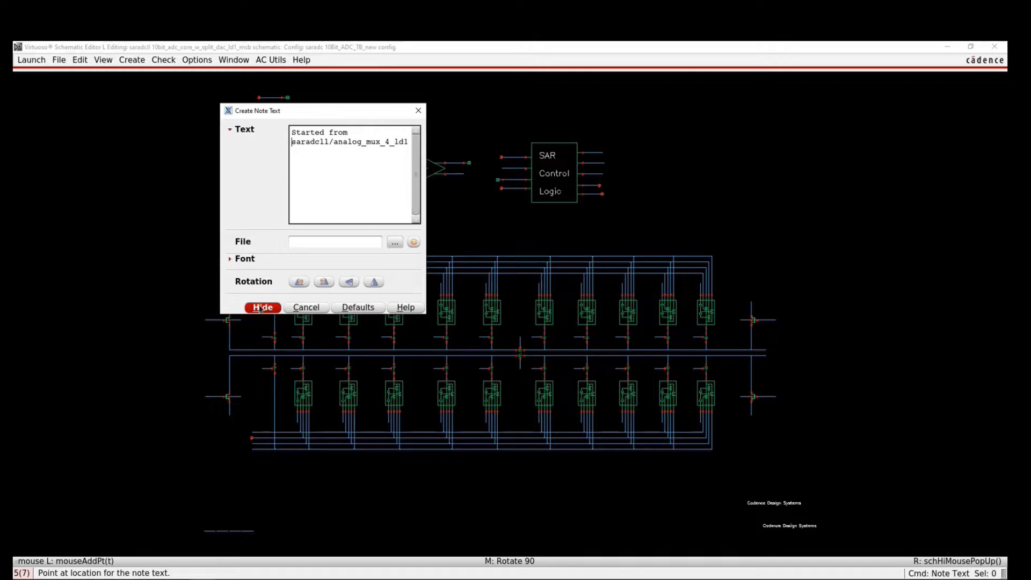
click(262, 307)
click(505, 507)
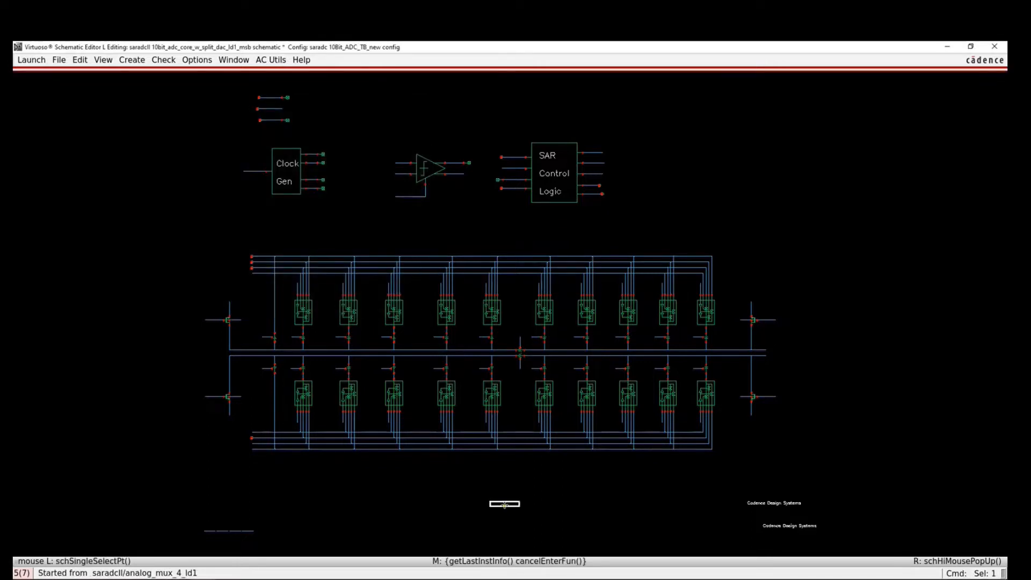
key(Escape)
- Increase the new note's text height to 0.375, then check and save the schematic
click(505, 505)
key(shift+plus)
key(shift+plus)
key(shift+plus)
key(shift+plus)
key(shift+plus)
key(shift+plus)
key(shift+plus)
key(shift+plus)
key(shift+plus)
key(shift+plus)
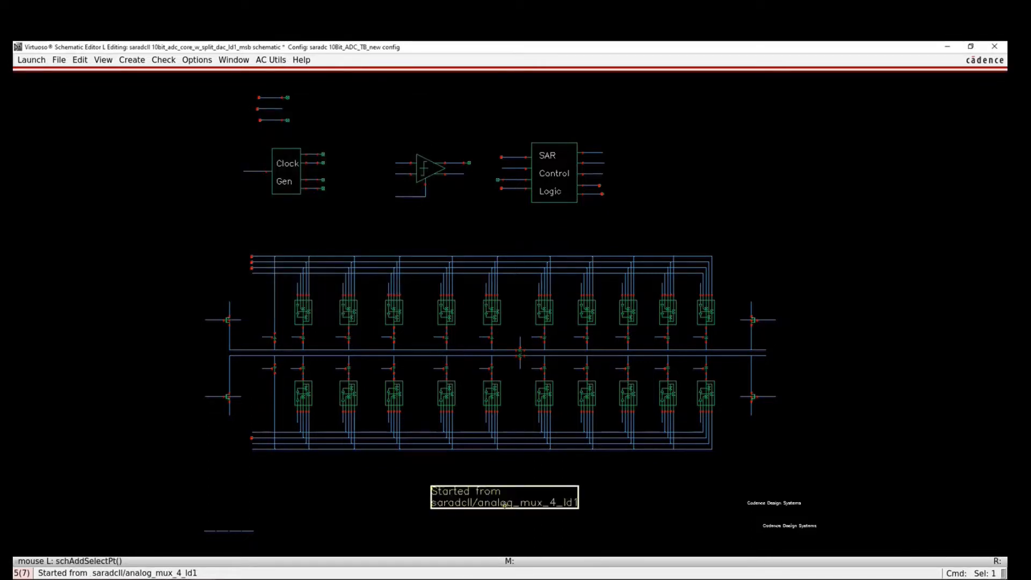
click(513, 530)
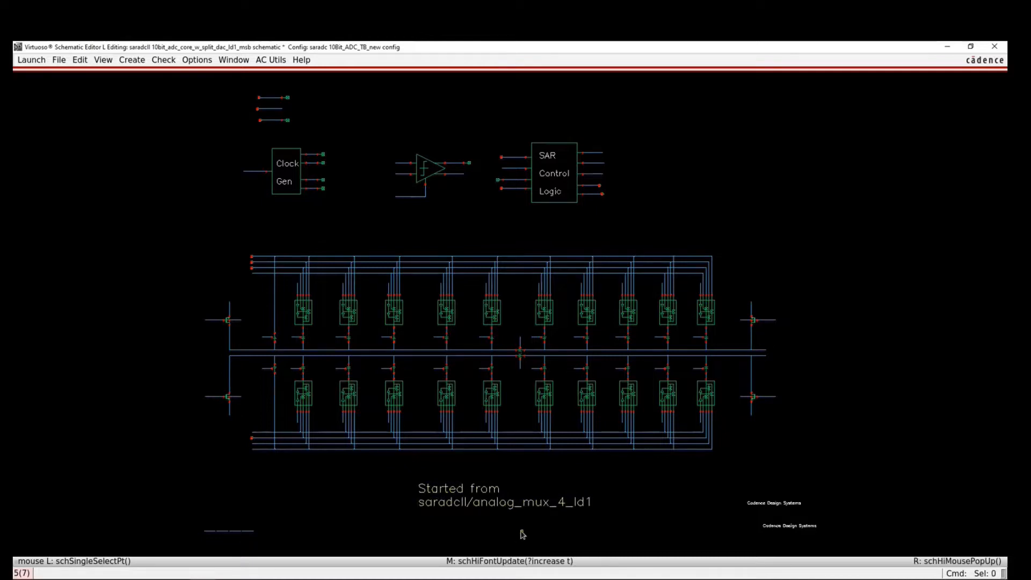
key(shift+x)
click(511, 335)
- Try to locate the note's cell in the Library Manager and inspect the spelling of the saradcII library name
click(493, 488)
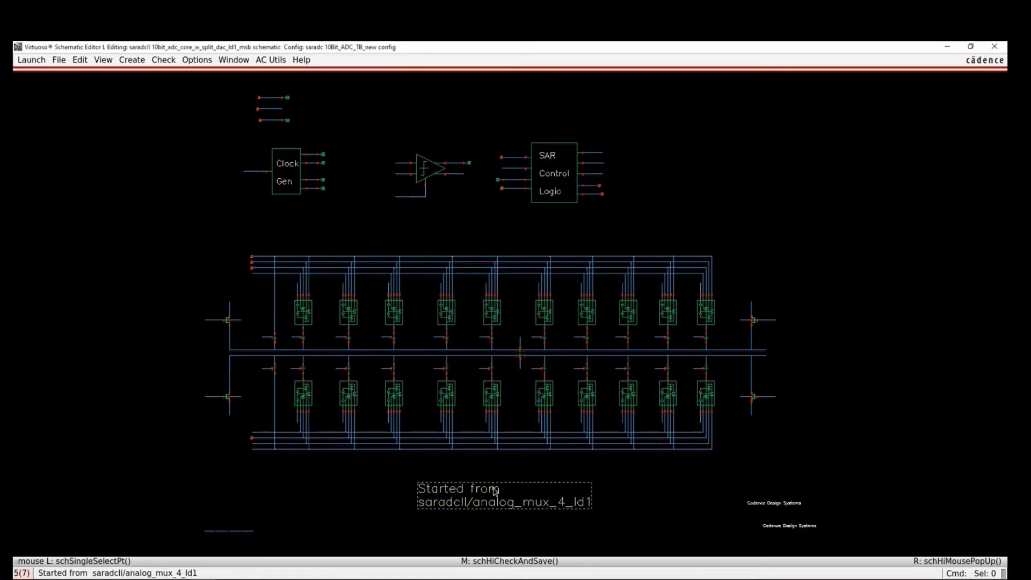
key(ctrl+l)
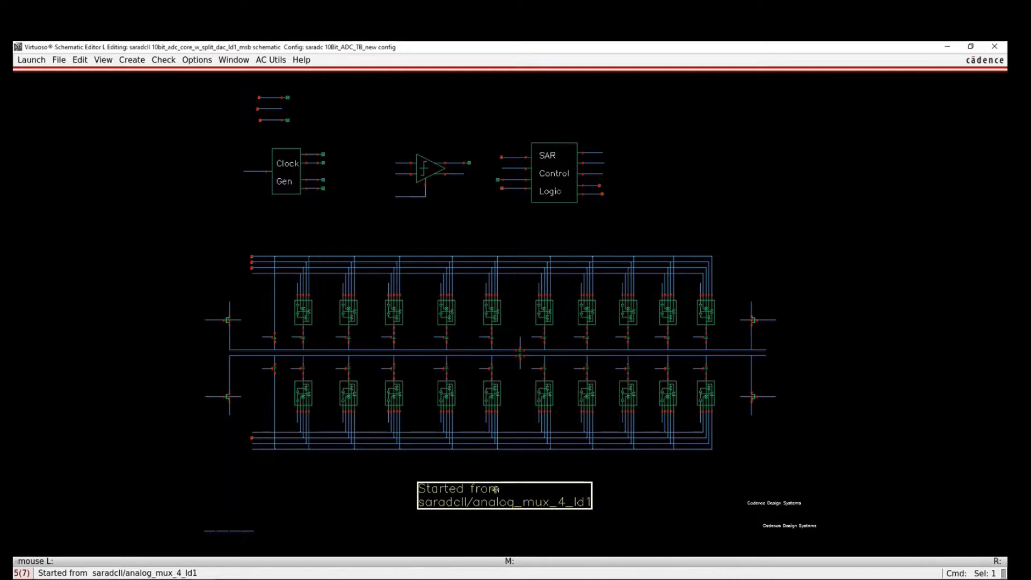
click(292, 250)
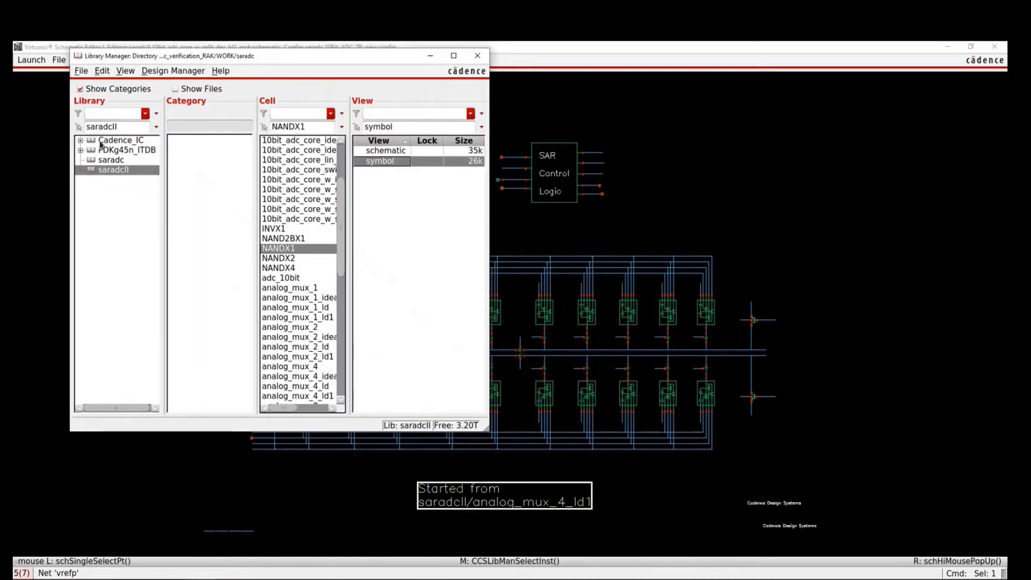
click(137, 151)
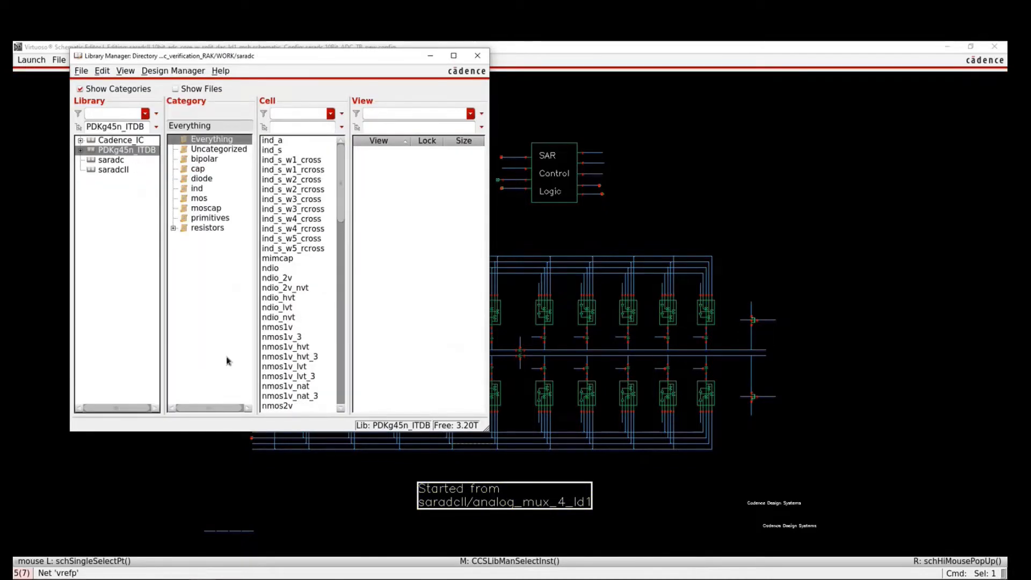
click(487, 497)
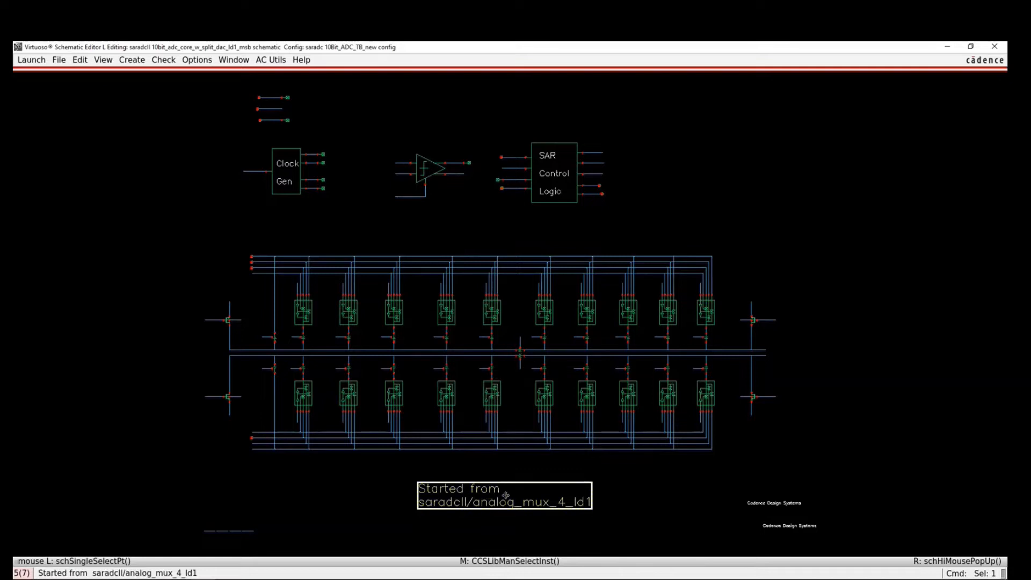
middle_click(506, 496)
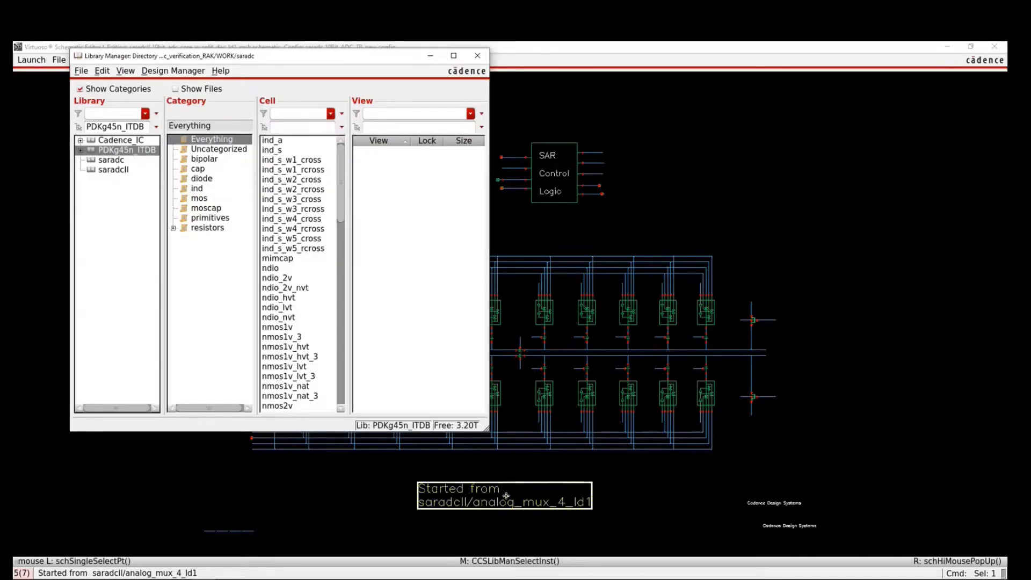
click(123, 171)
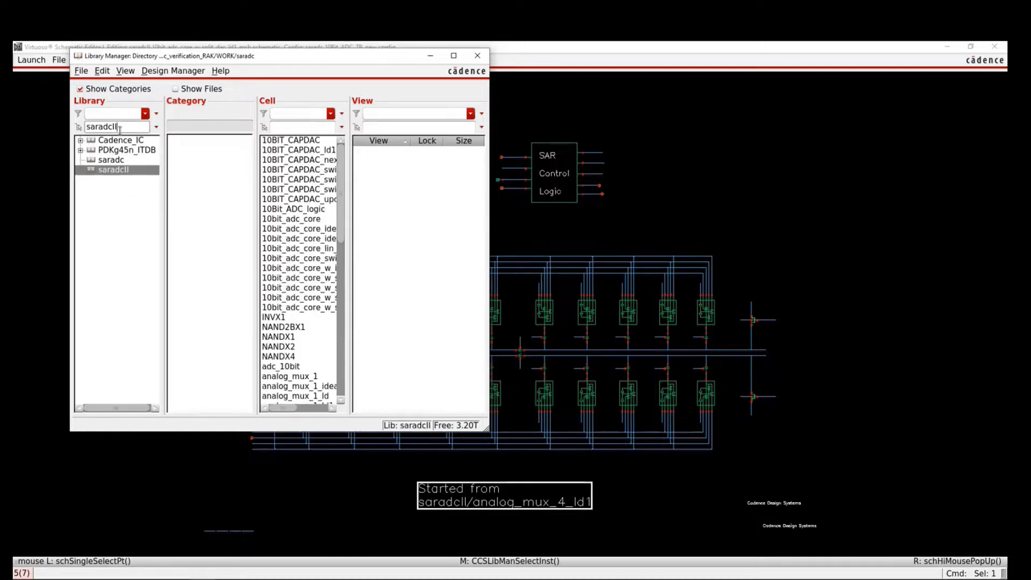
middle_click(505, 486)
- Correct the library name in the note text to saradcII, then check and save the schematic
key(q)
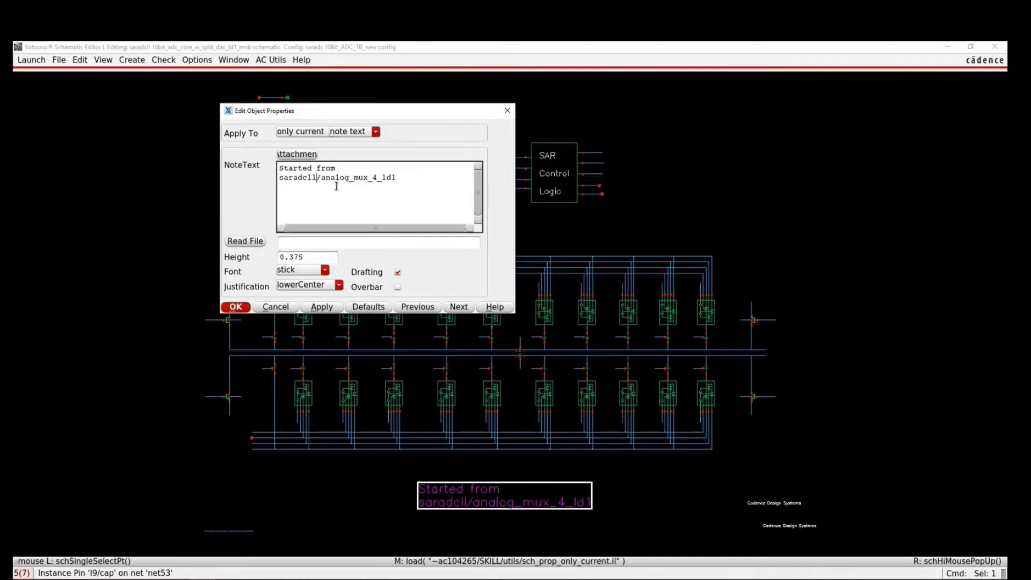
key(BackSpace)
key(BackSpace)
key(BackSpace)
key(BackSpace)
key(BackSpace)
key(BackSpace)
key(BackSpace)
key(BackSpace)
text(saradcII)
click(236, 307)
key(shift+x)
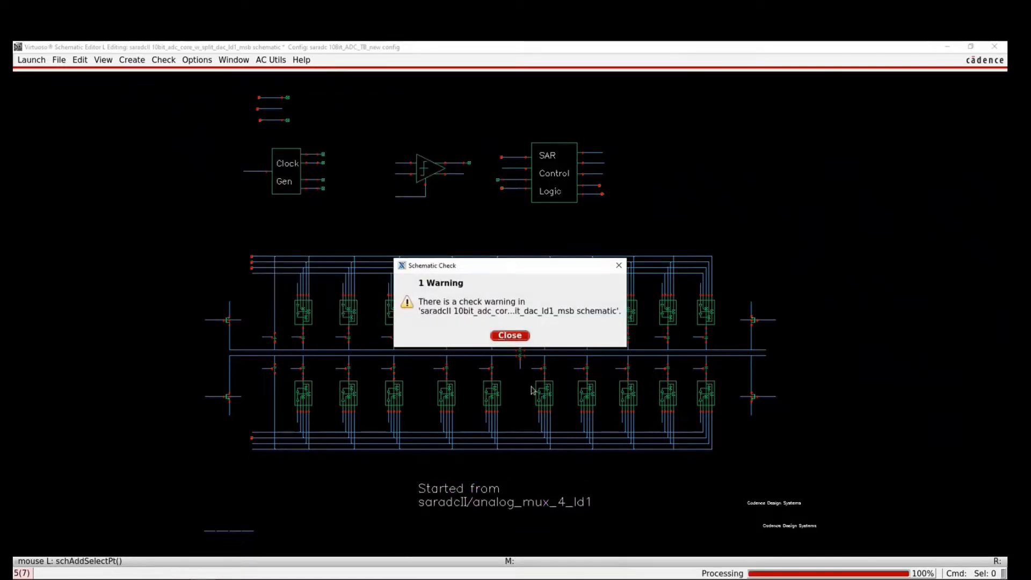
click(507, 334)
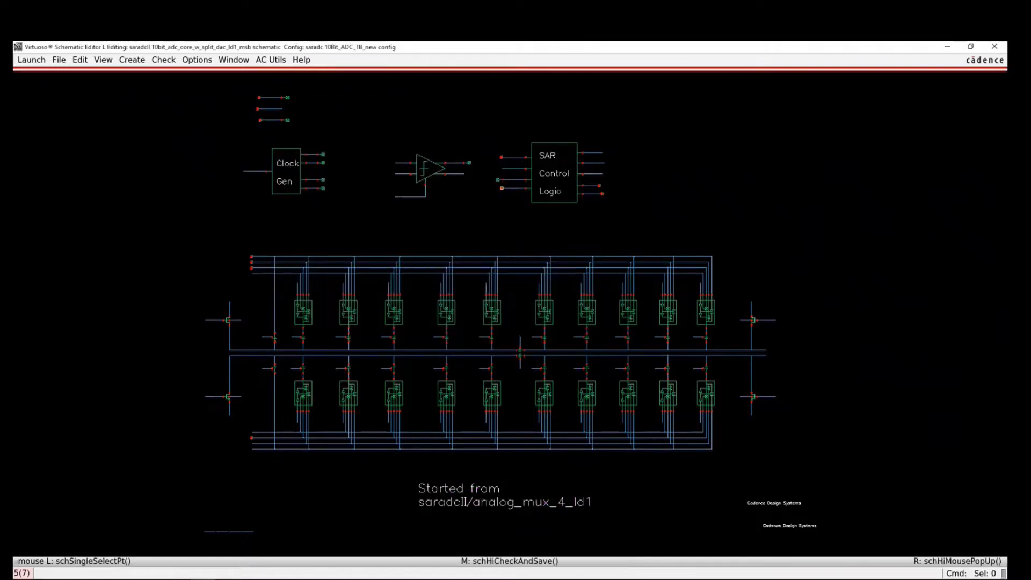
- Locate the cell named in the note and the cell of the SAR Control Logic instance in the Library Manager
click(475, 487)
middle_click(483, 493)
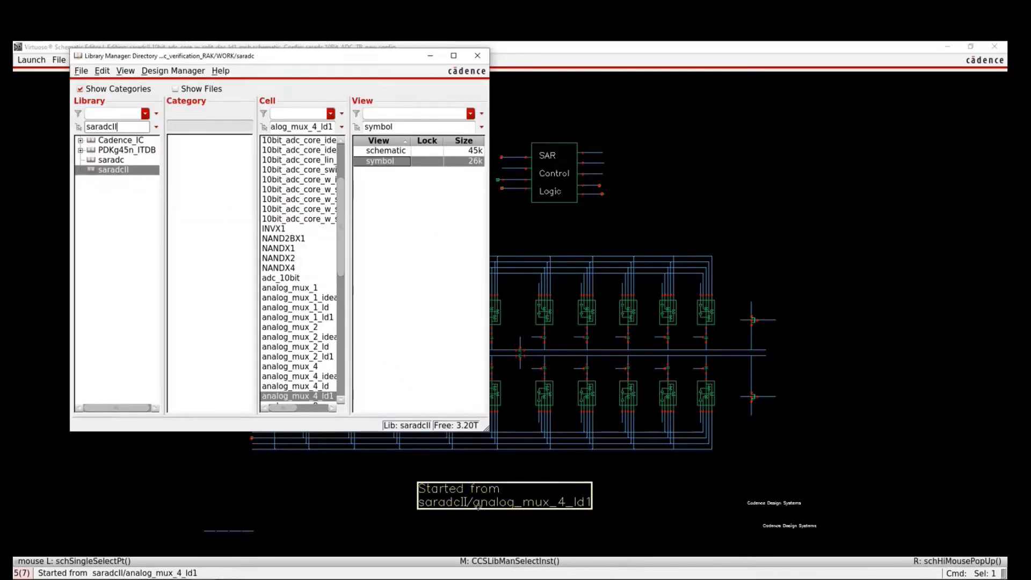
click(547, 192)
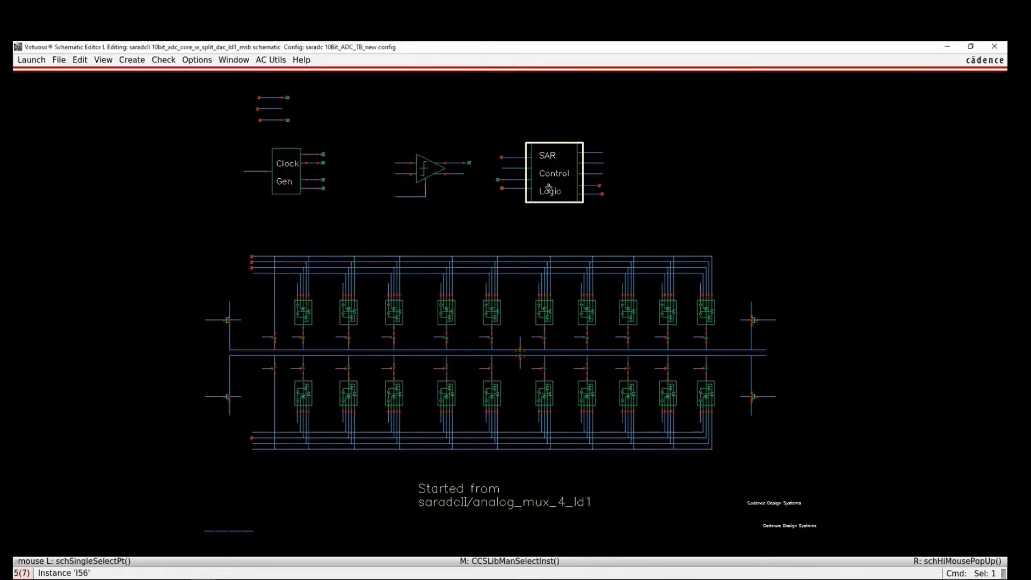
middle_click(548, 192)
- Open the schematic of the cell named in the note read-only in a new window, then close that window
click(507, 504)
click(507, 503)
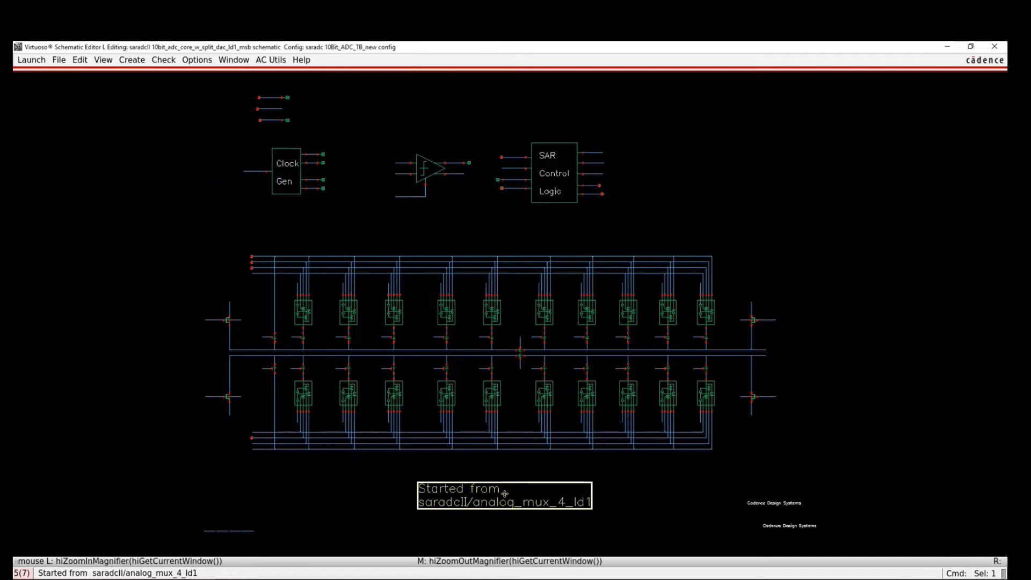
key(ctrl+shift+o)
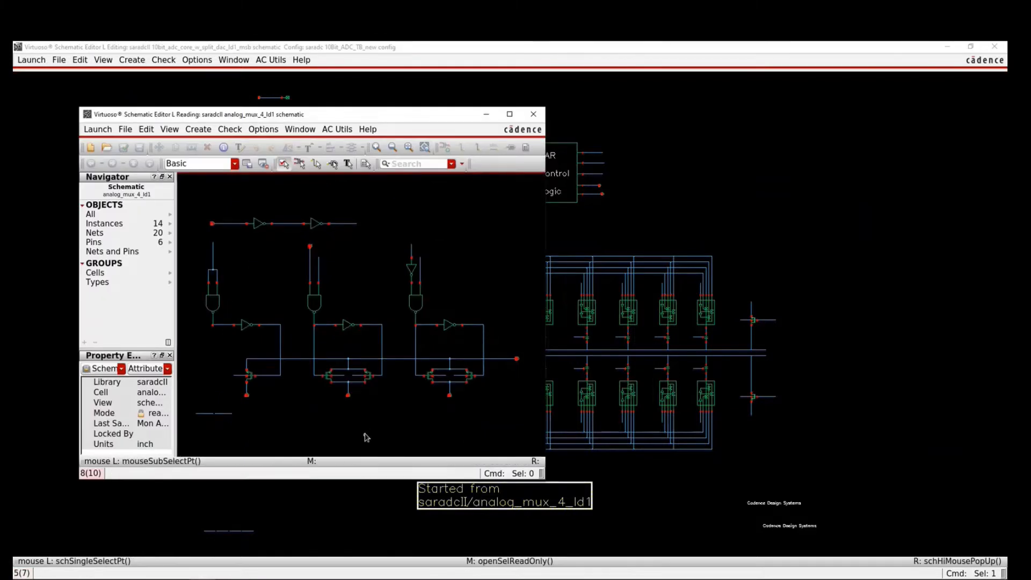
key(ctrl+w)
click(635, 488)
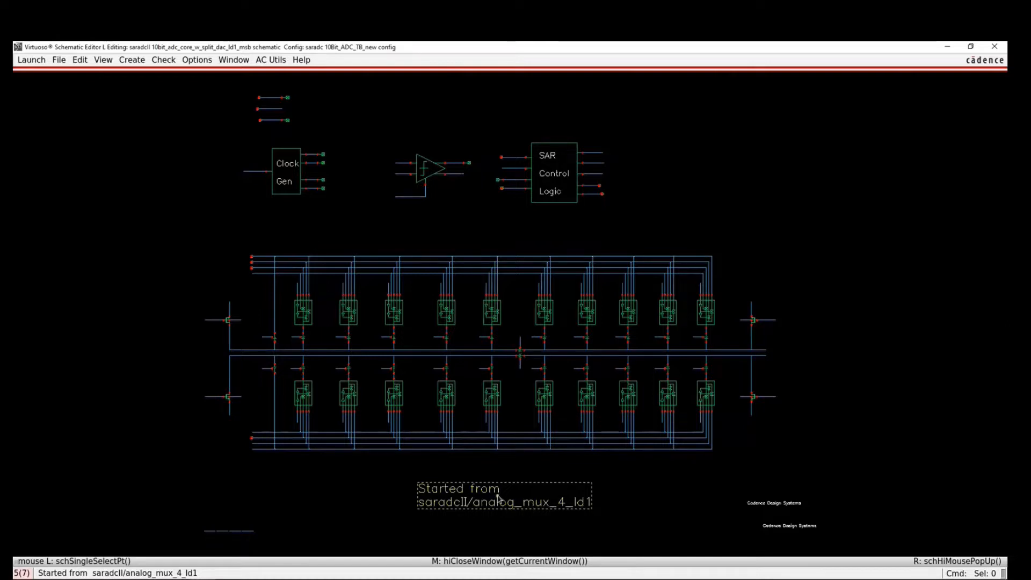
- Switch to Excel and fill the Demo? cell for the CTRL + SHIFT + N entry yellow
click(465, 502)
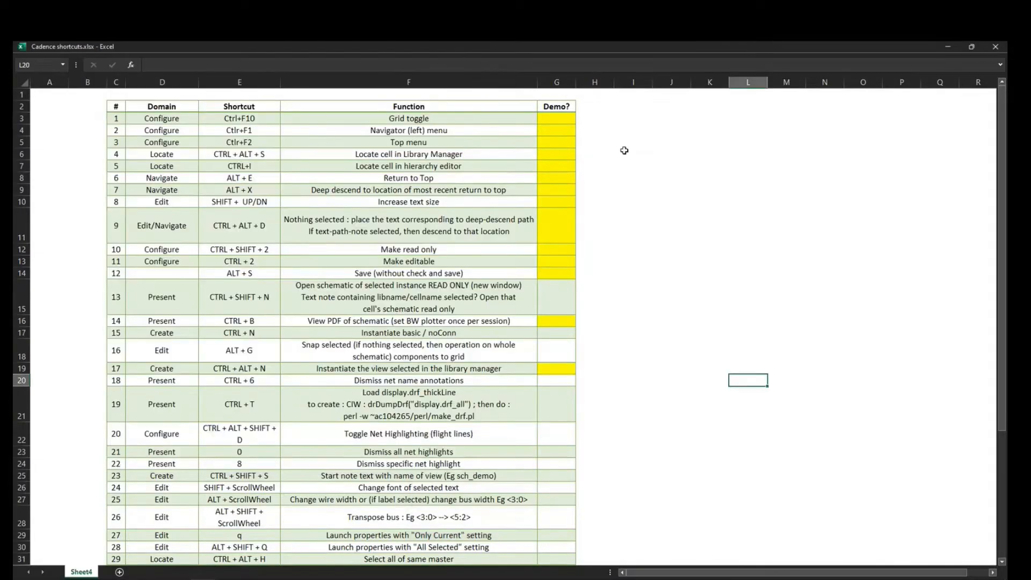
click(556, 295)
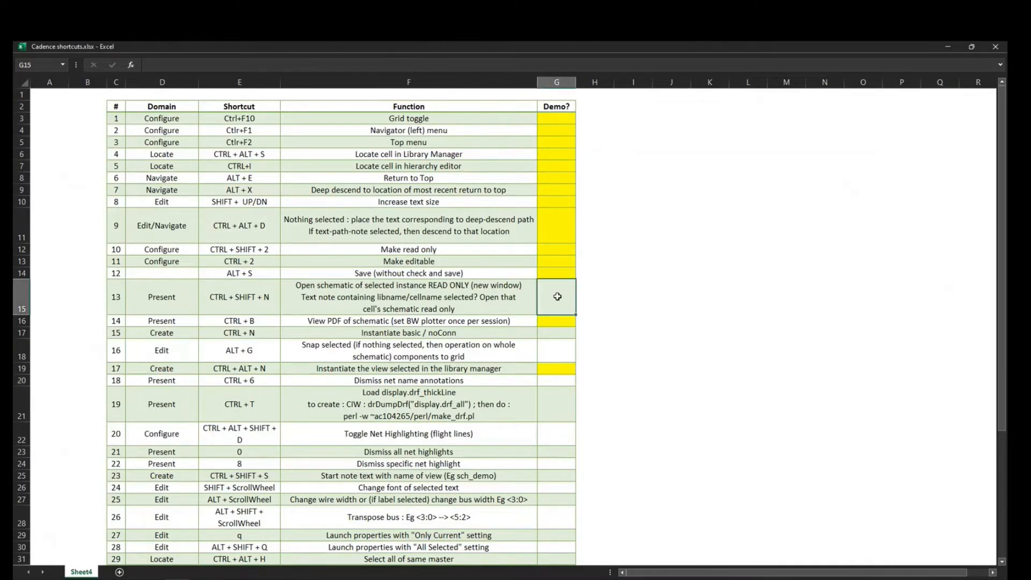
key(F4)
click(748, 357)
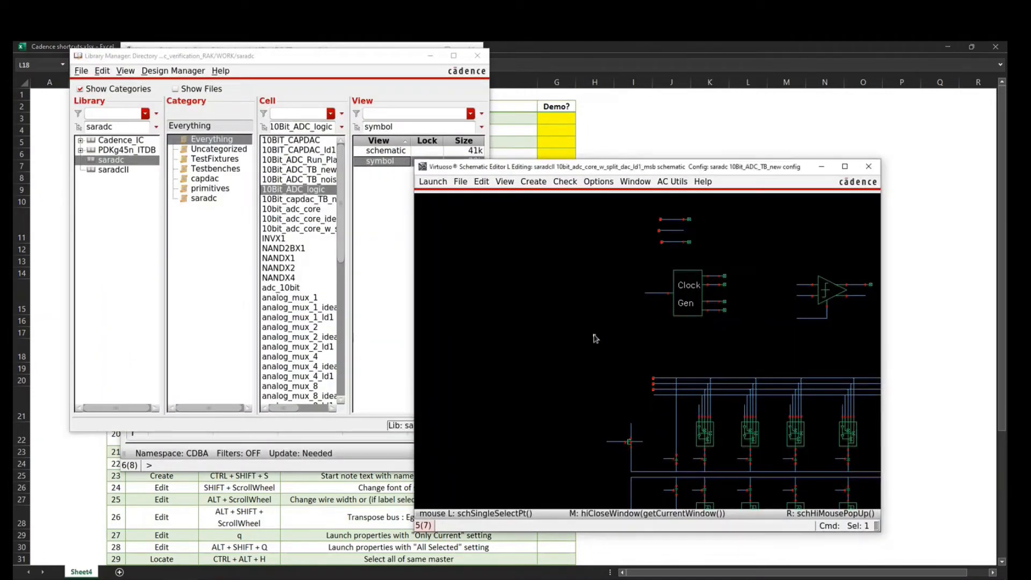
- Switch to Virtuoso, return to the top-level testbench and try instantiating a basic/noConn beside the ADC outputs, cancelling the placement
key(ctrl+e)
right_drag(694, 273, 861, 407)
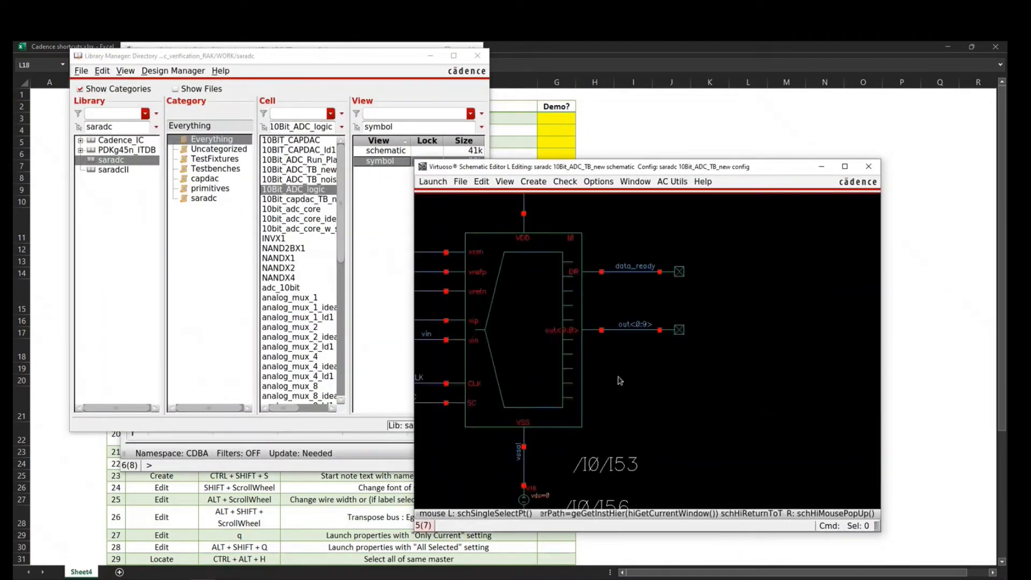
key(i)
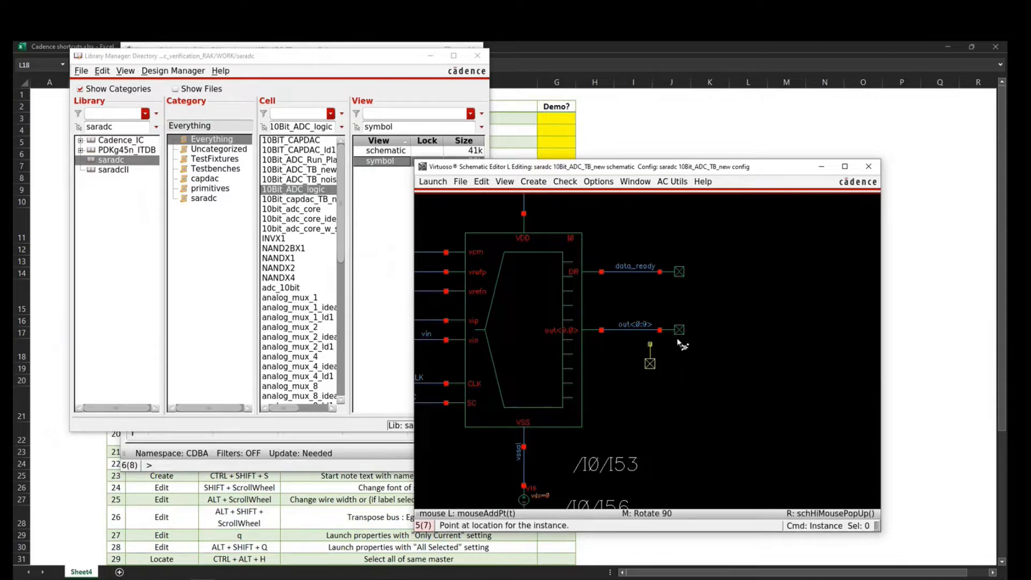
key(Escape)
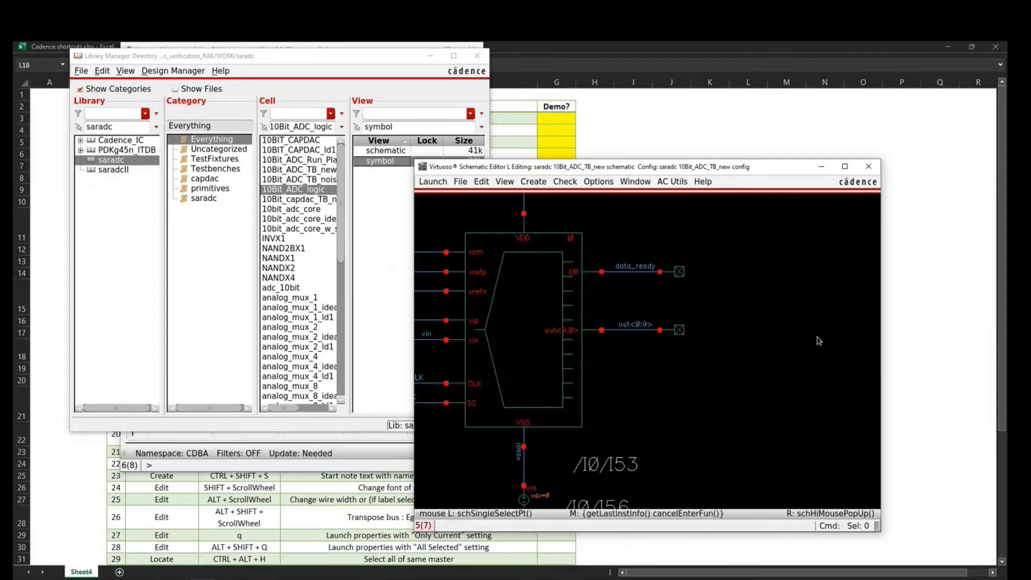
- Switch to Excel, fill the Demo? cell for "Instantiate basic / noConn" yellow and review the ALT + G snap-to-grid entry
key(alt+Tab)
click(545, 332)
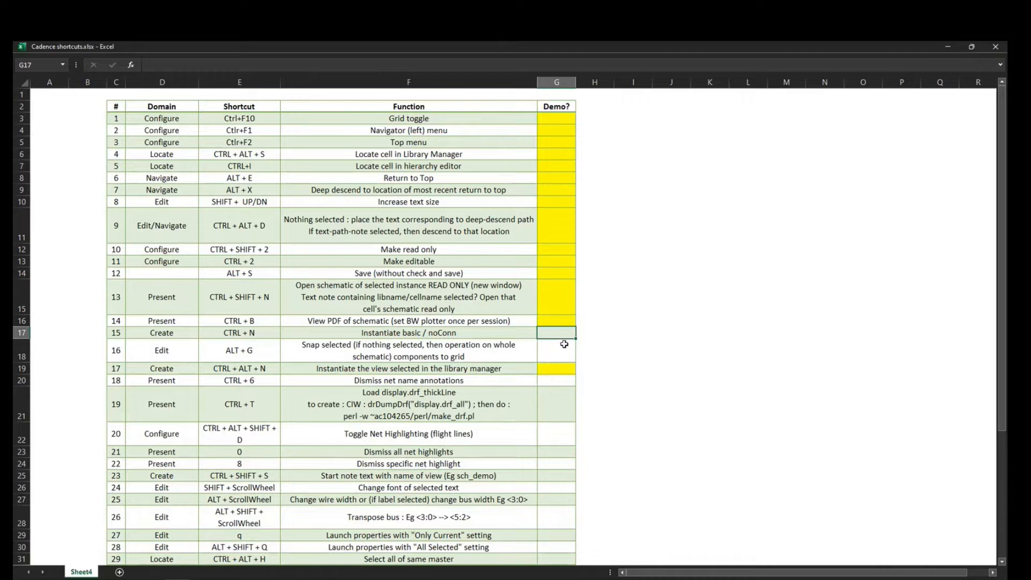
click(350, 349)
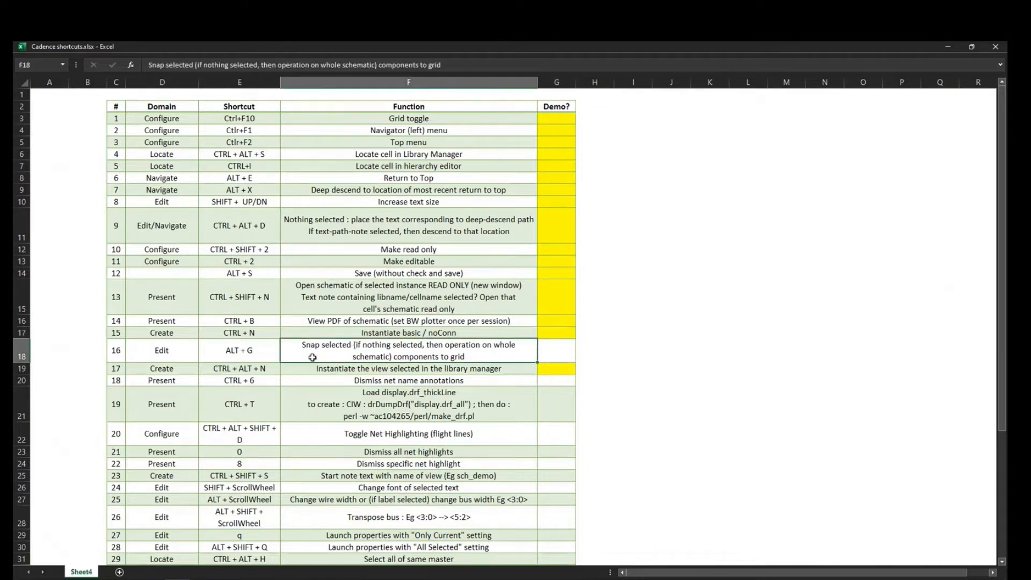
drag(250, 349, 392, 346)
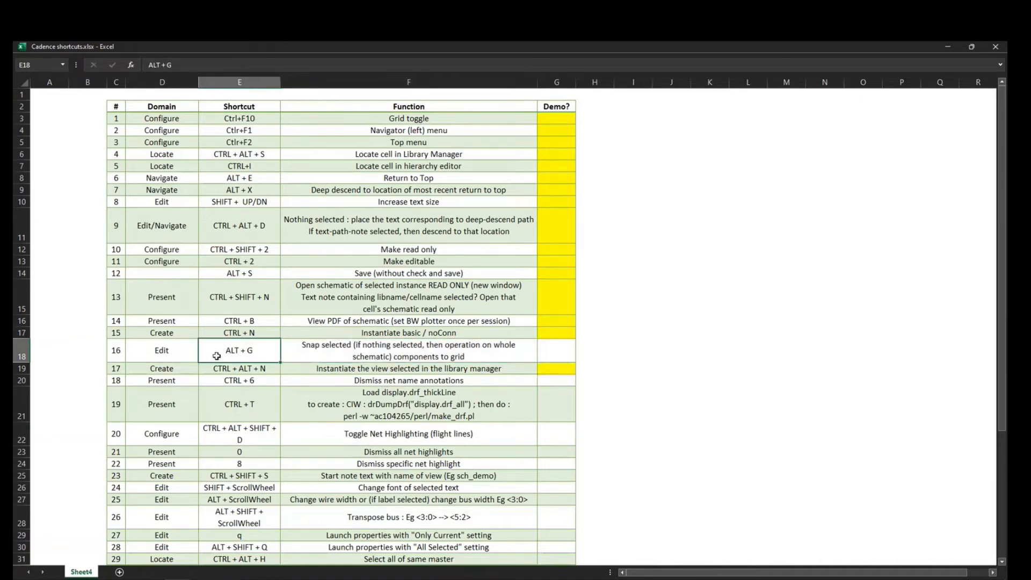
- Switch to Virtuoso, maximize the testbench schematic around the out<0:9> noConn and halve the snap spacing by a factor of 0.5
key(alt+Tab)
key(ctrl)
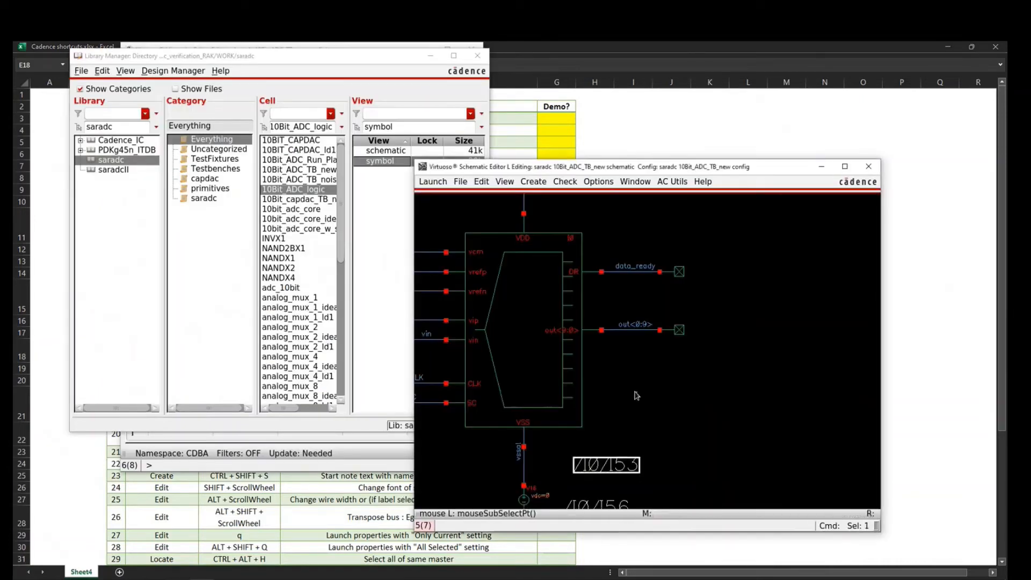
ctrl+scroll(629, 376, up, 2)
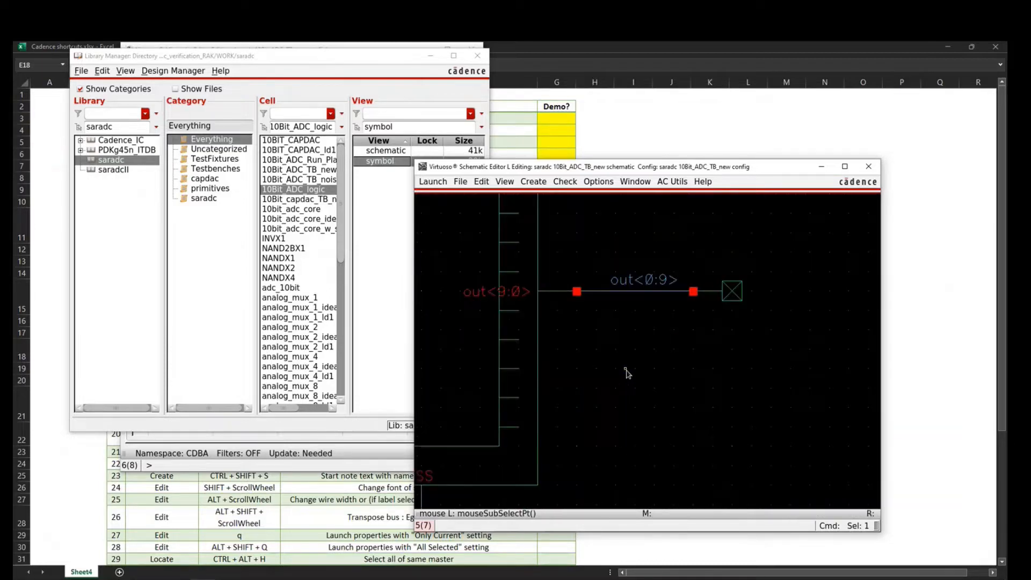
ctrl+scroll(627, 373, down, 1)
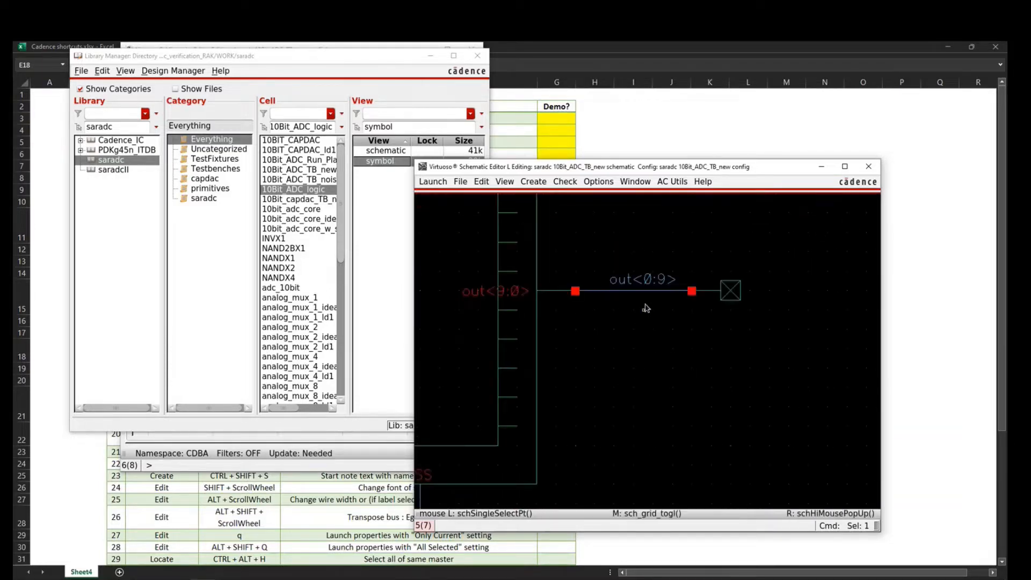
key(super+Up)
ctrl+scroll(396, 287, up, 1)
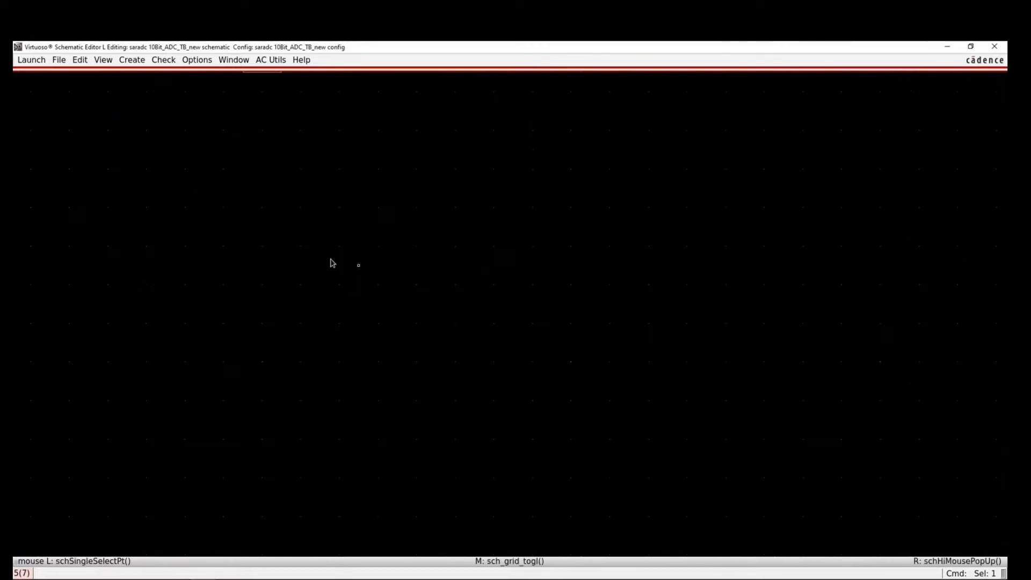
middle_drag(329, 259, 671, 460)
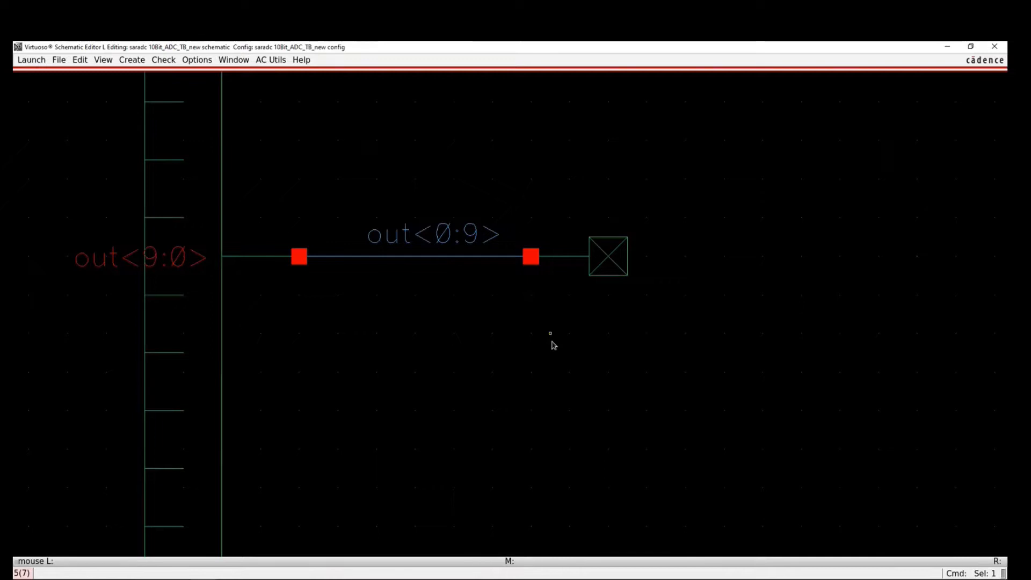
middle_click(552, 342)
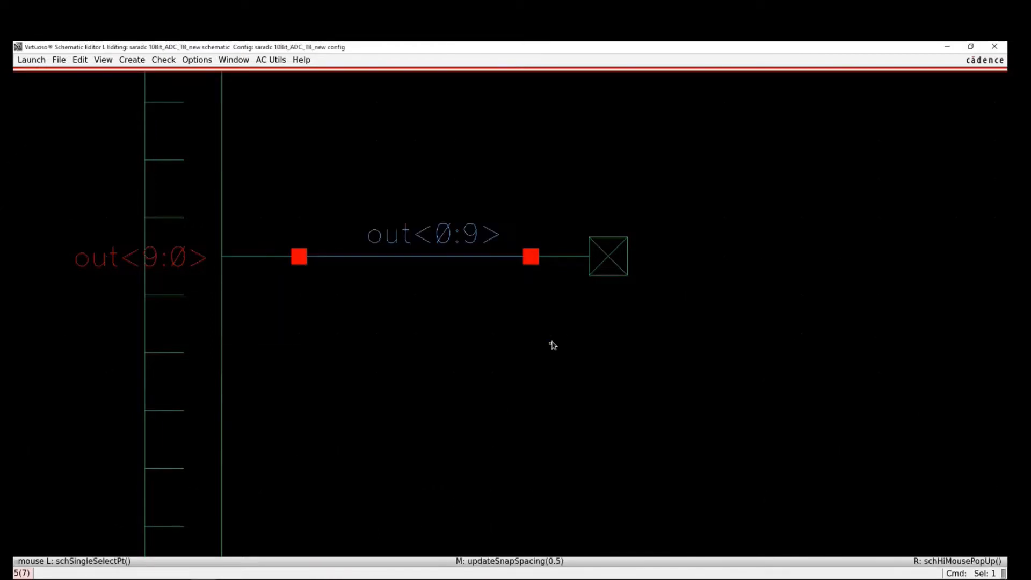
key(ctrl+g)
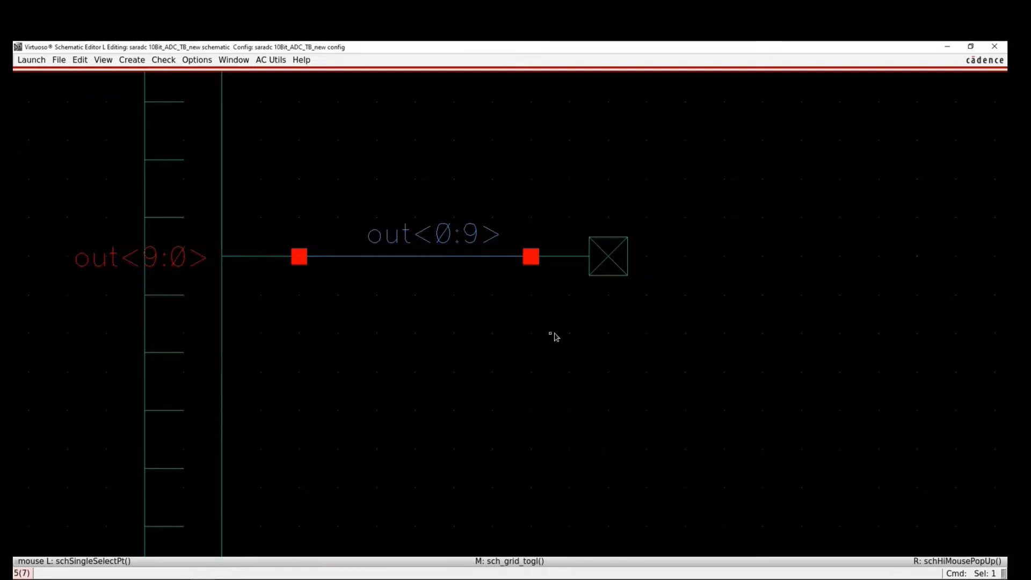
- Draw a stepped off-grid wire in the empty area below the out<0:9> net
key(w)
click(483, 334)
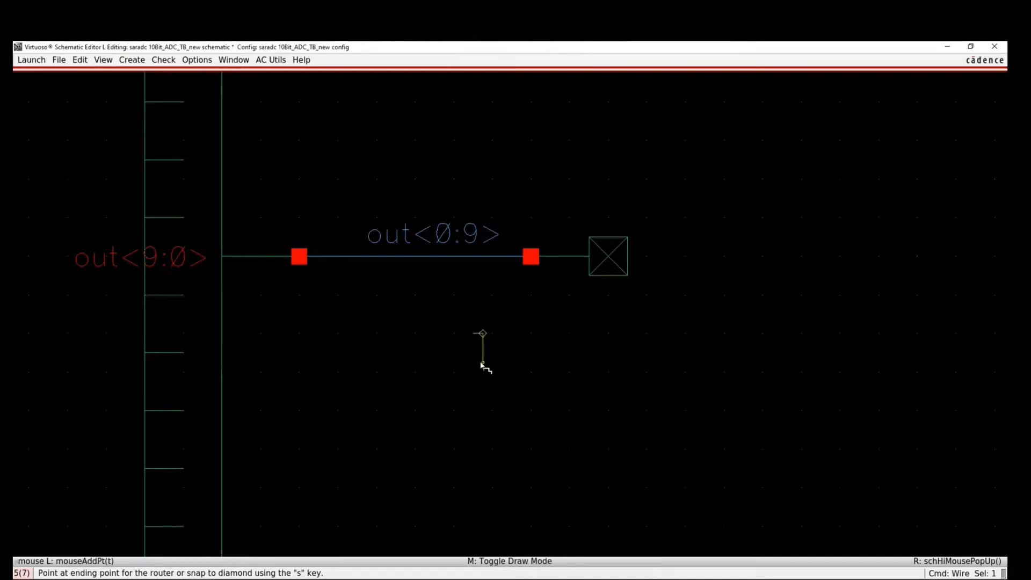
click(530, 362)
click(549, 364)
double_click(618, 385)
key(Escape)
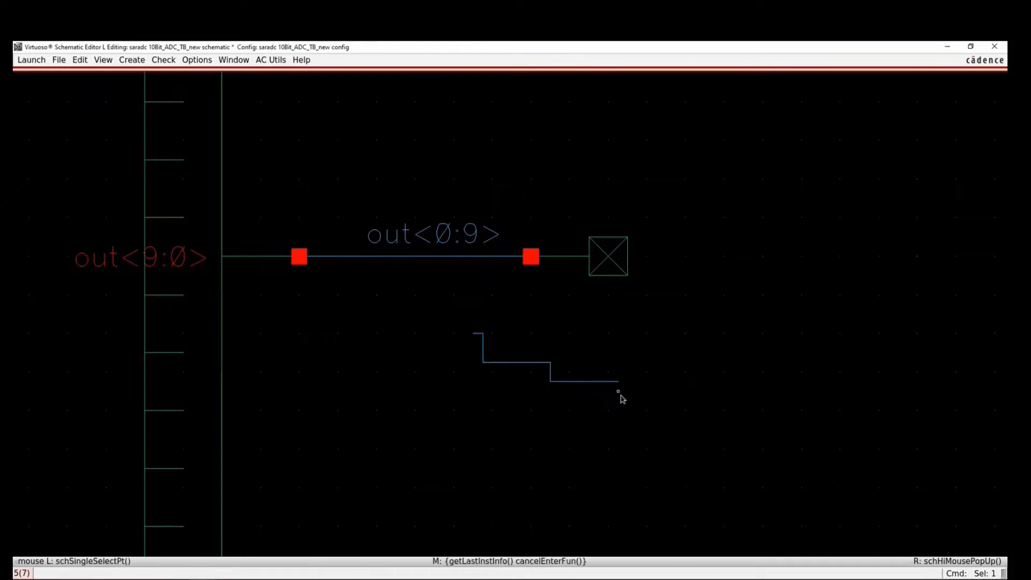
- Place a noConn at the lower end of the stepped wire and double the snap spacing
key(i)
click(619, 382)
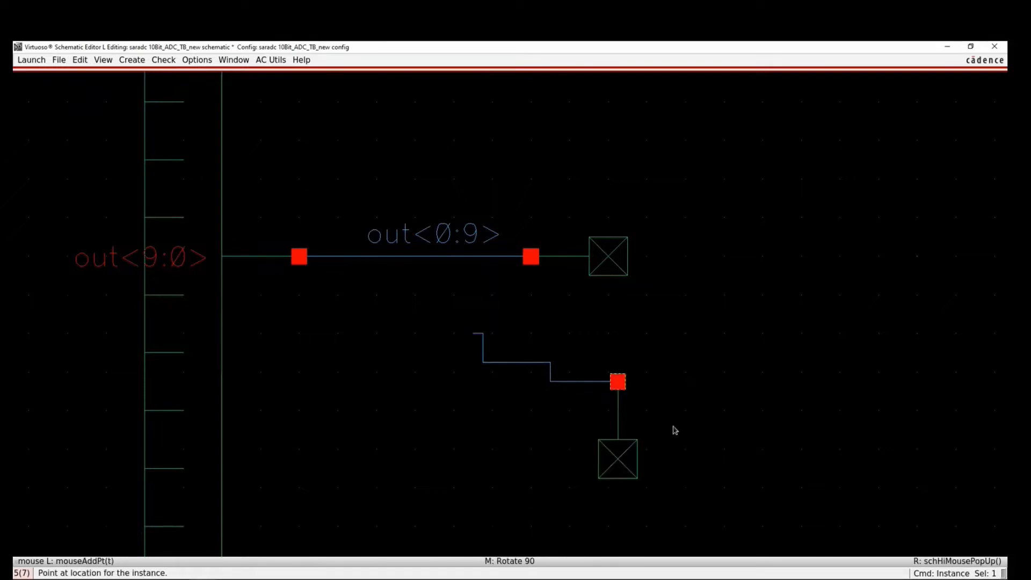
key(Escape)
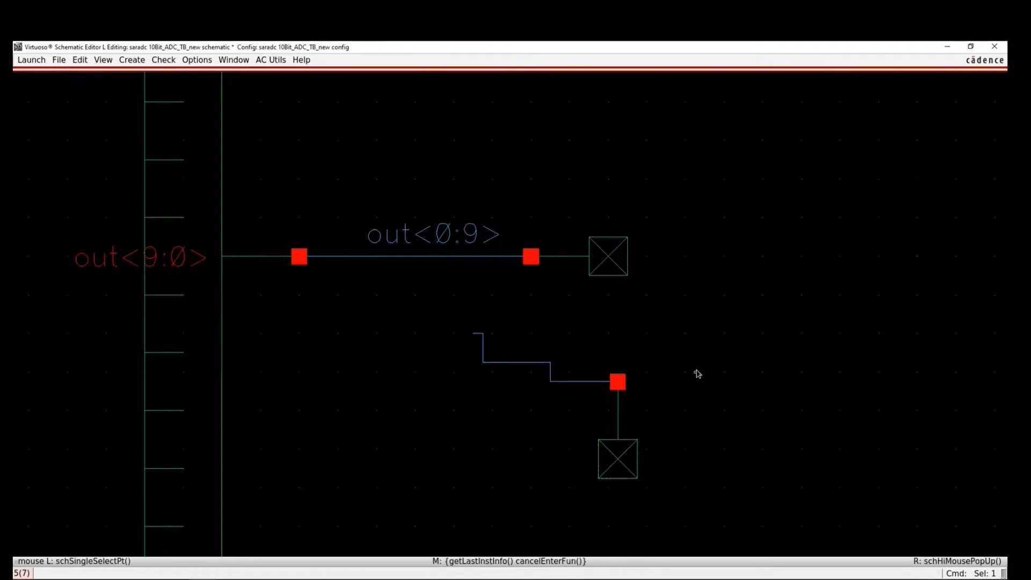
key(2)
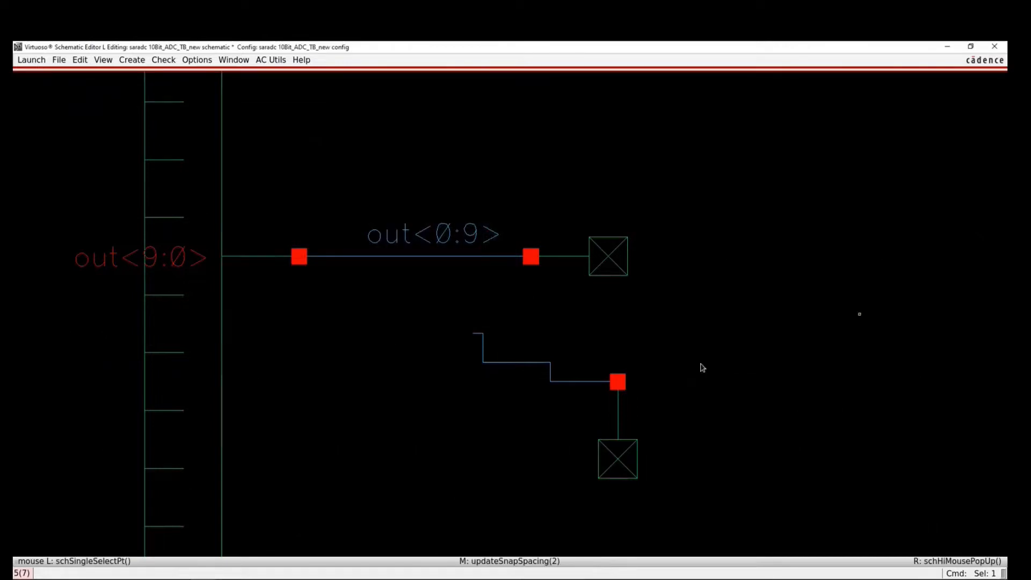
key(g)
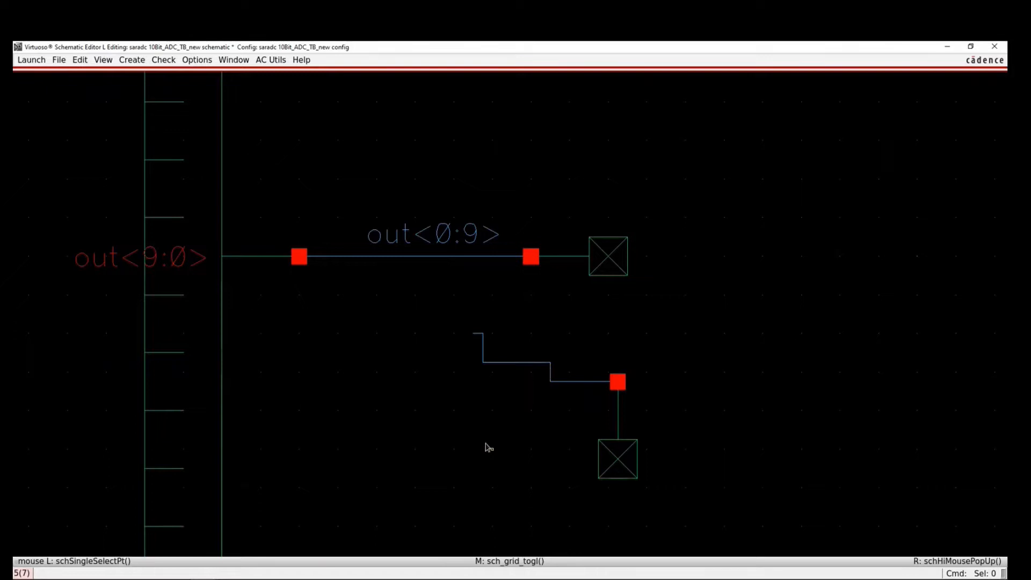
- Select the stepped wire with its noConn, snap them to the grid, and delete both
drag(417, 314, 744, 531)
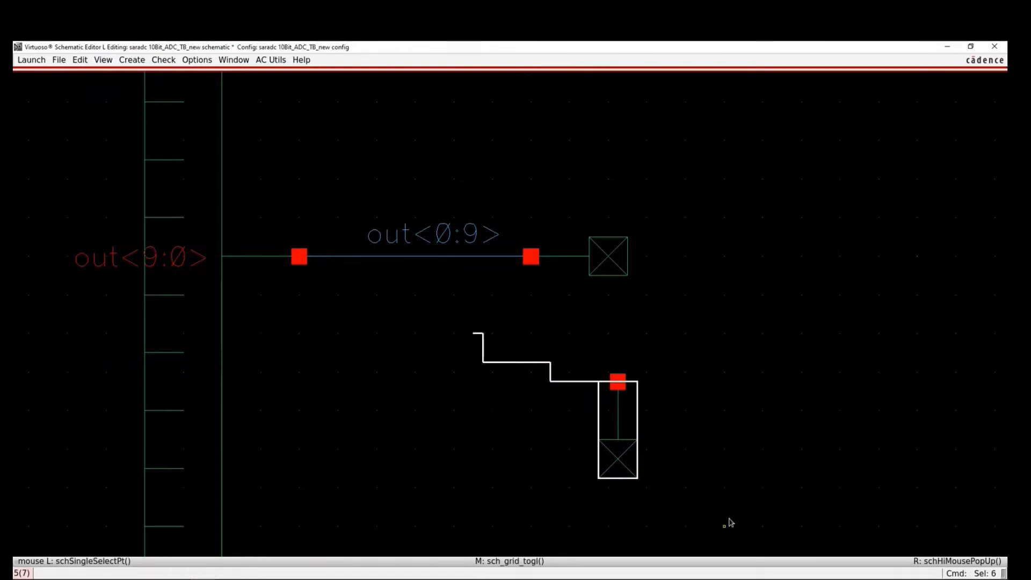
key(ctrl+g)
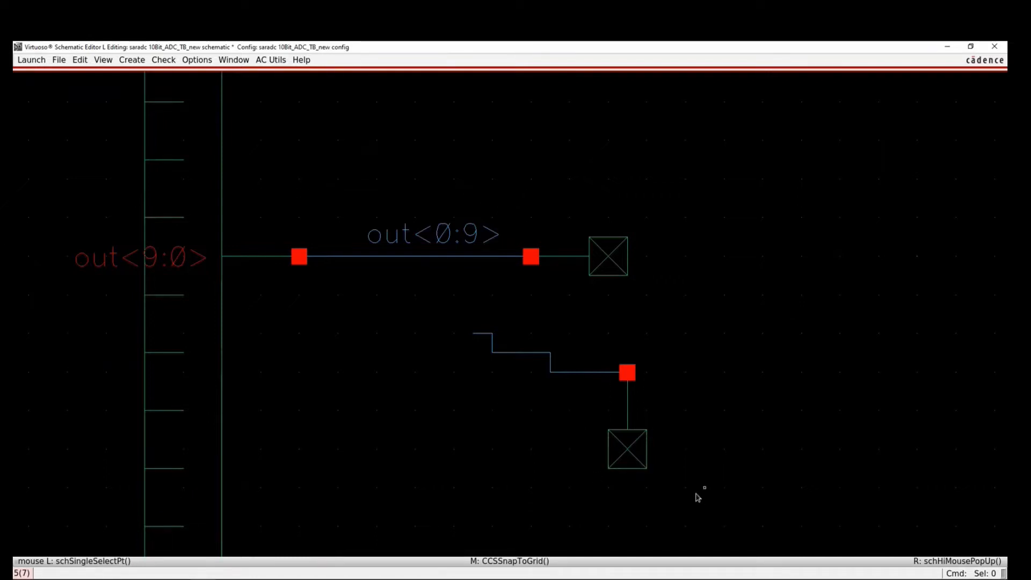
drag(698, 488, 425, 314)
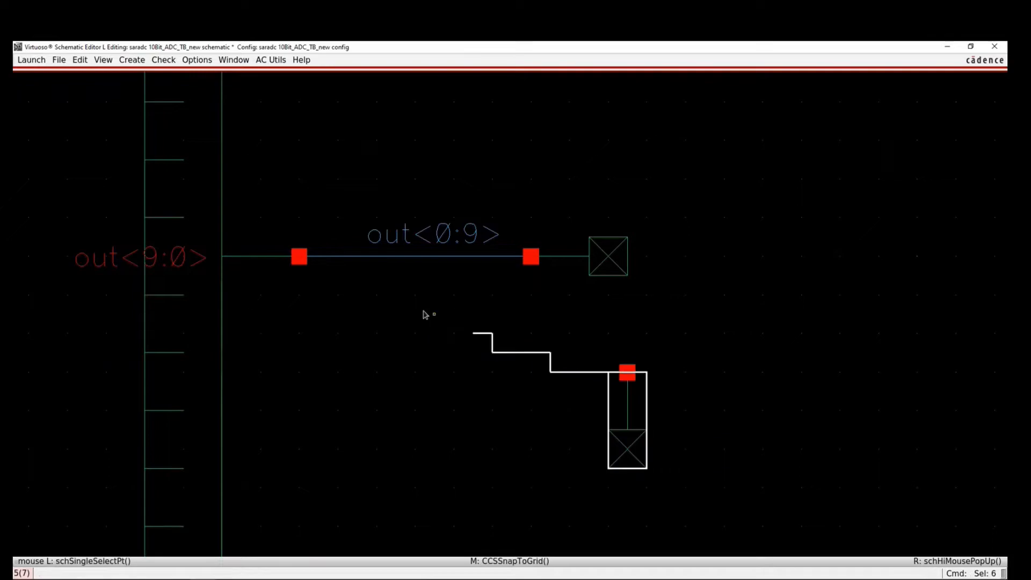
key(Delete)
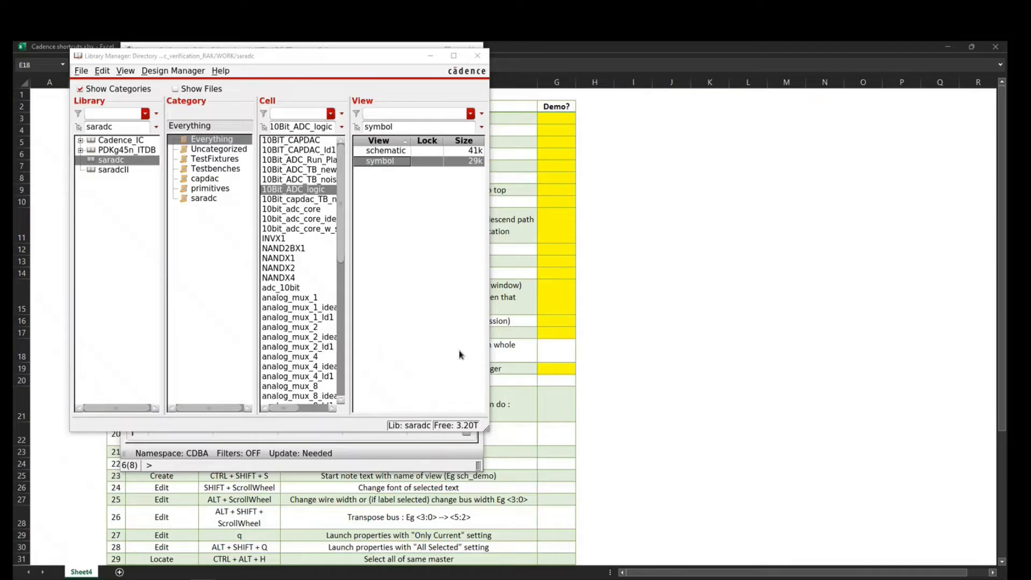
- Switch to Excel and fill the Demo? cell for the ALT + G snap-to-grid entry yellow
click(557, 351)
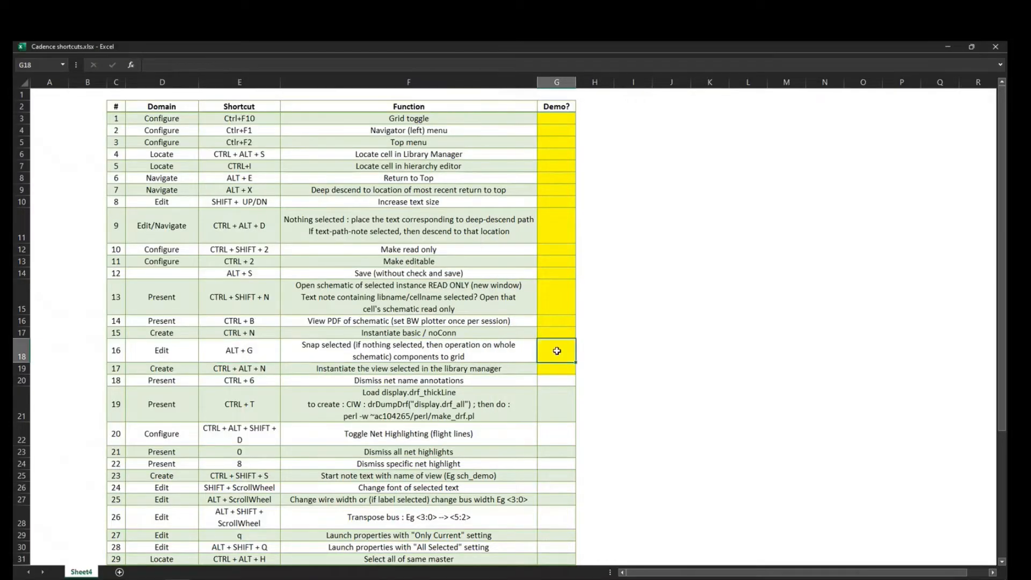
scroll(555, 394, down, 3)
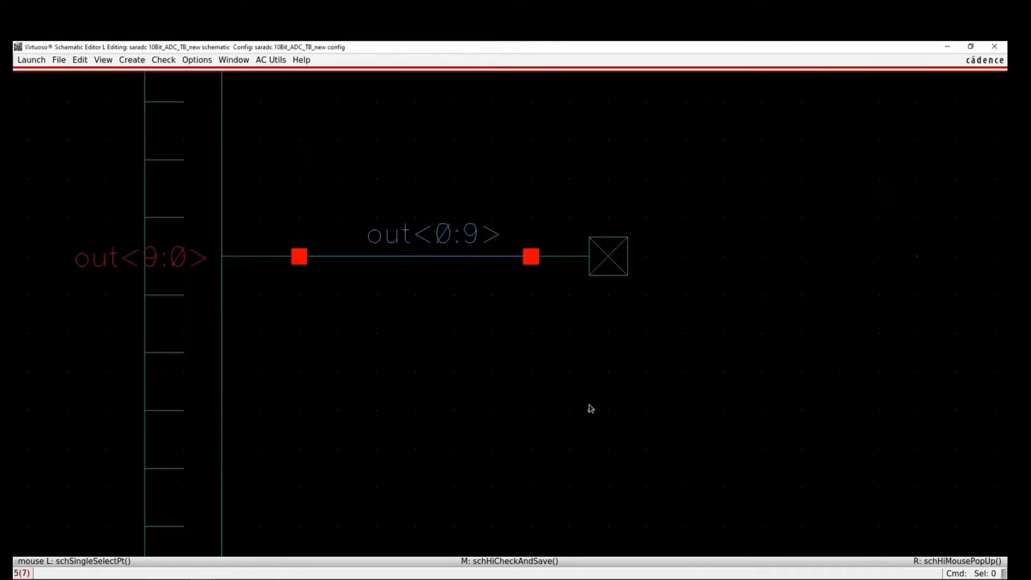
- Switch to Virtuoso, fit the whole testbench in view and apply the Design Defaults annotations
key(f)
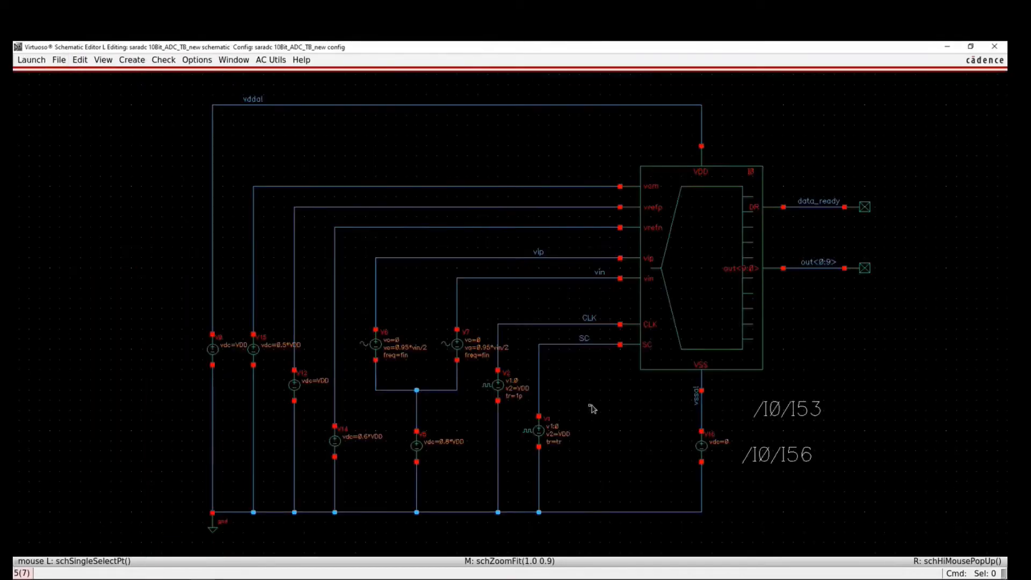
right_click(621, 404)
mouse_move(700, 541)
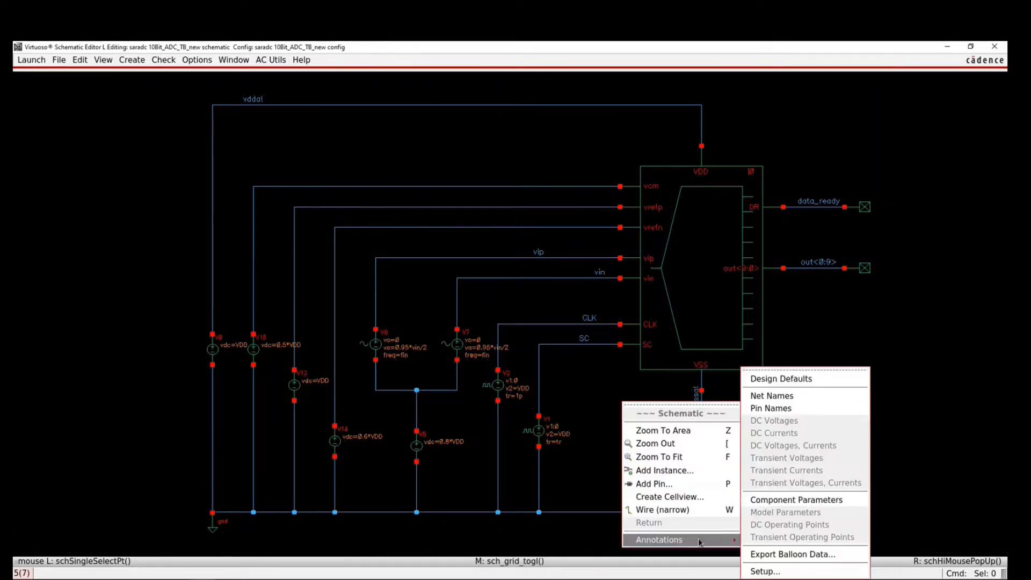
click(785, 379)
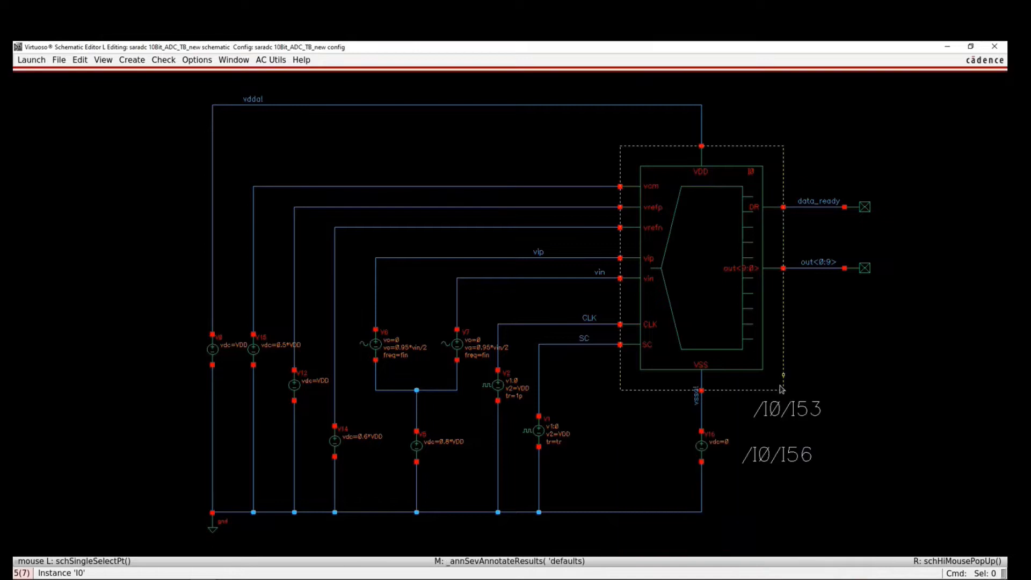
- Descend through ADC instance I0 to the 10bit_adc_core_w_split_dac_ld1_msb schematic, around the bit<6> mux I53
click(689, 345)
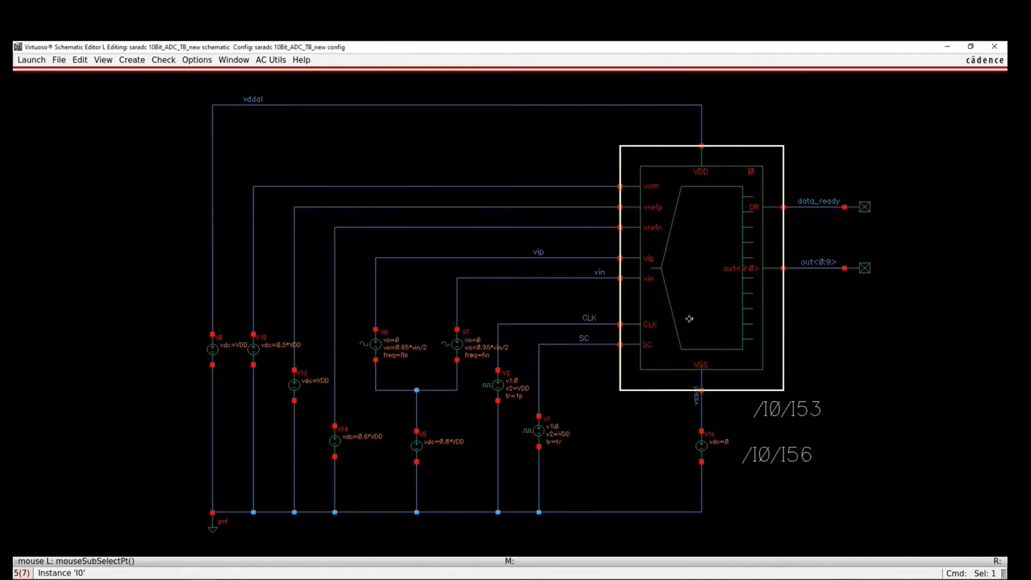
key(e)
key(z)
click(534, 280)
click(630, 338)
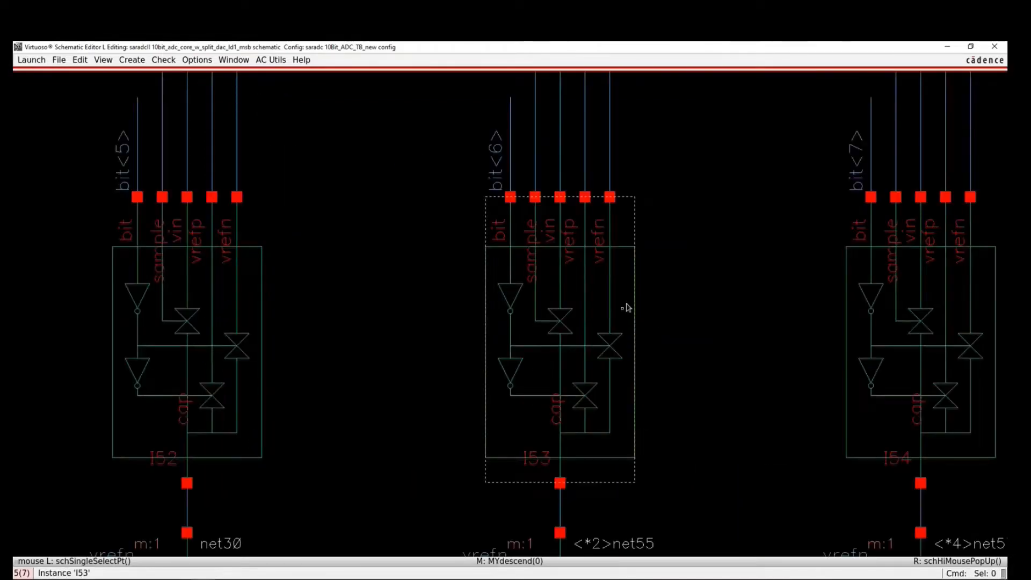
scroll(627, 308, up, 2)
scroll(612, 453, down, 1)
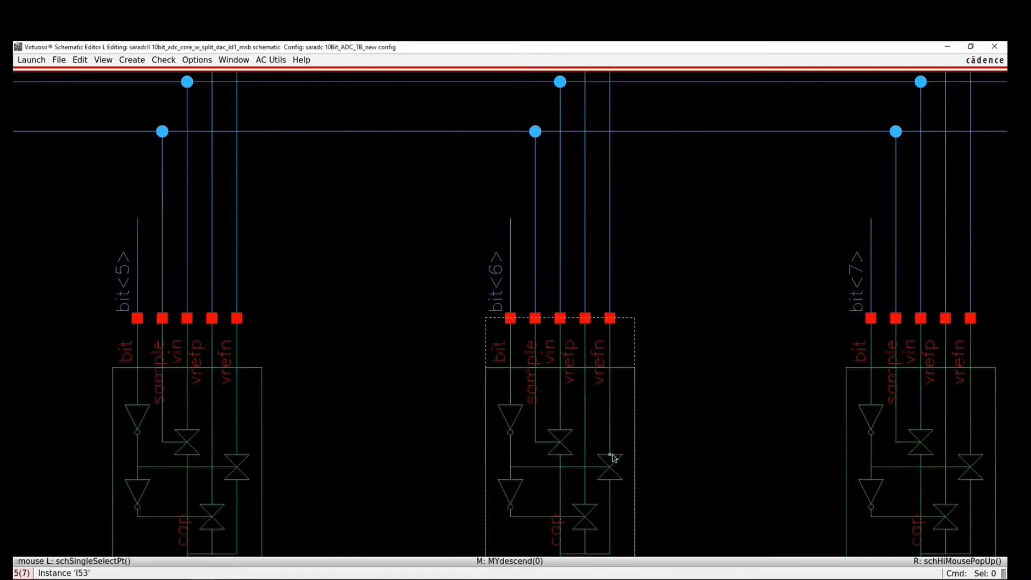
- Descend into mux instance I53, close its opened symbol view and return to the ADC core schematic
click(584, 450)
middle_click(585, 450)
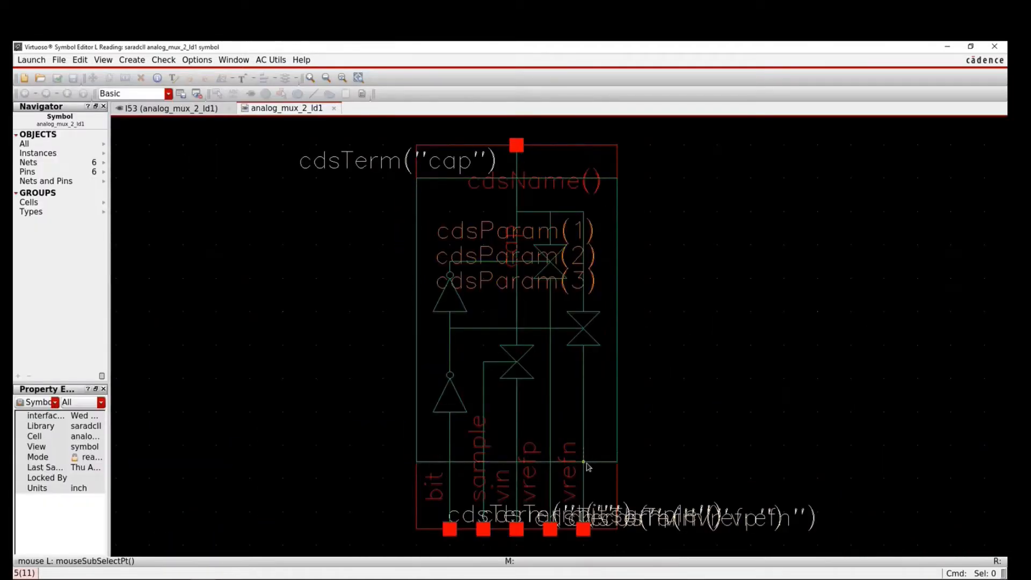
key(ctrl+w)
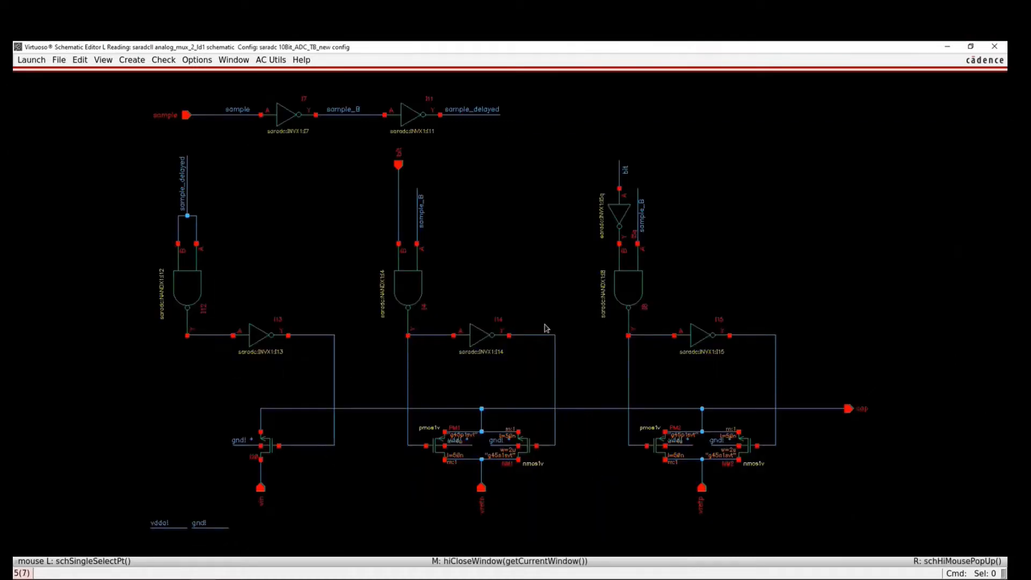
key(ctrl+e)
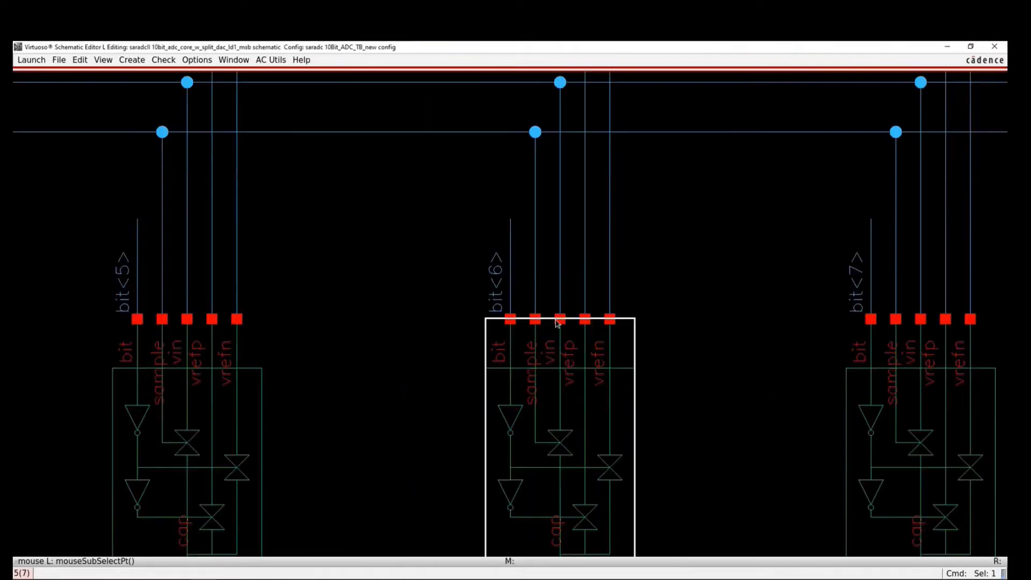
- Annotate mux instance I53 with its Net Names and deselect it
right_click(672, 322)
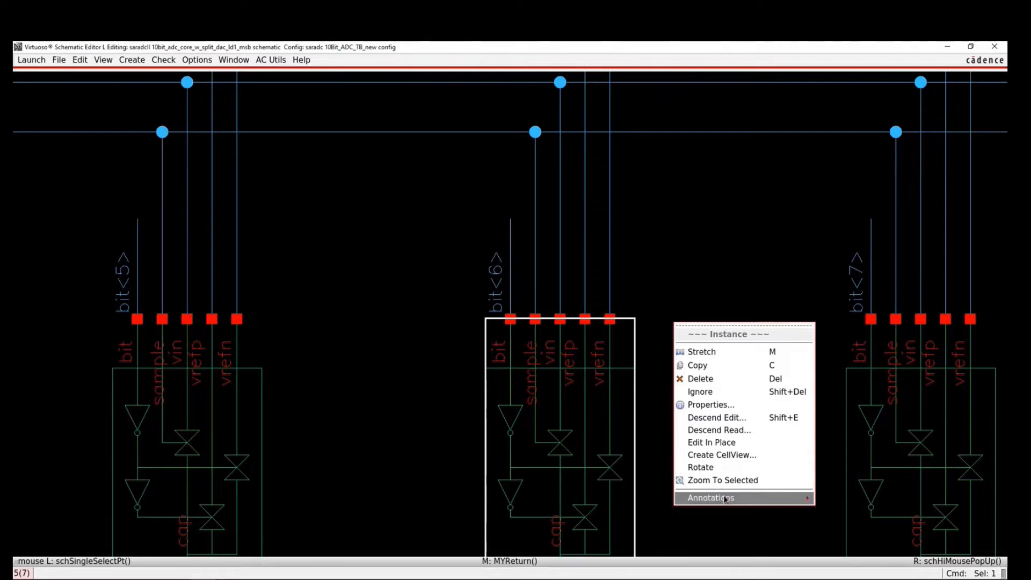
mouse_move(723, 495)
click(840, 415)
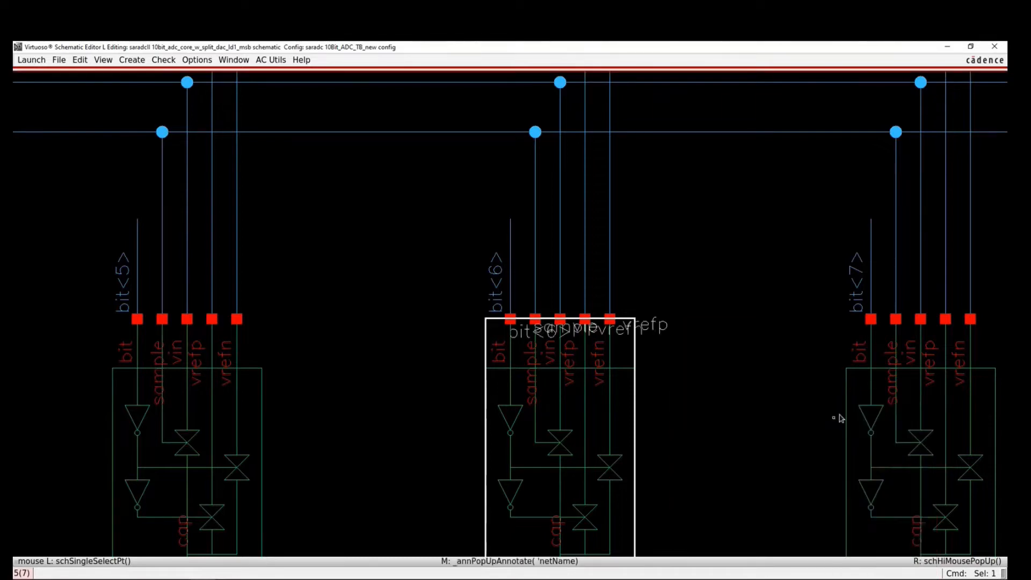
click(690, 410)
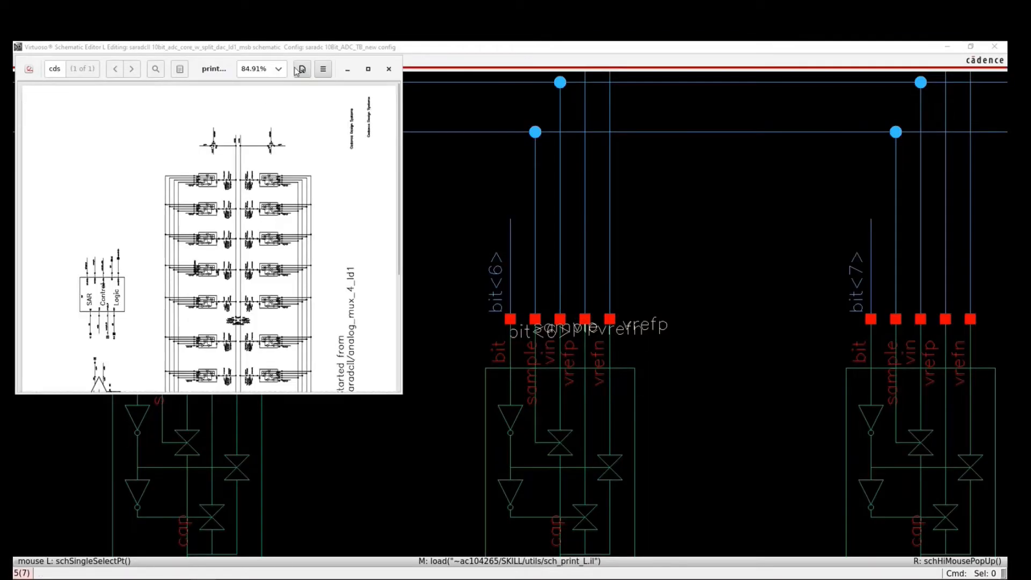
- View the schematic printout print.ps, rotate its page to landscape and examine the mux rows and their labels up close
click(300, 70)
click(306, 194)
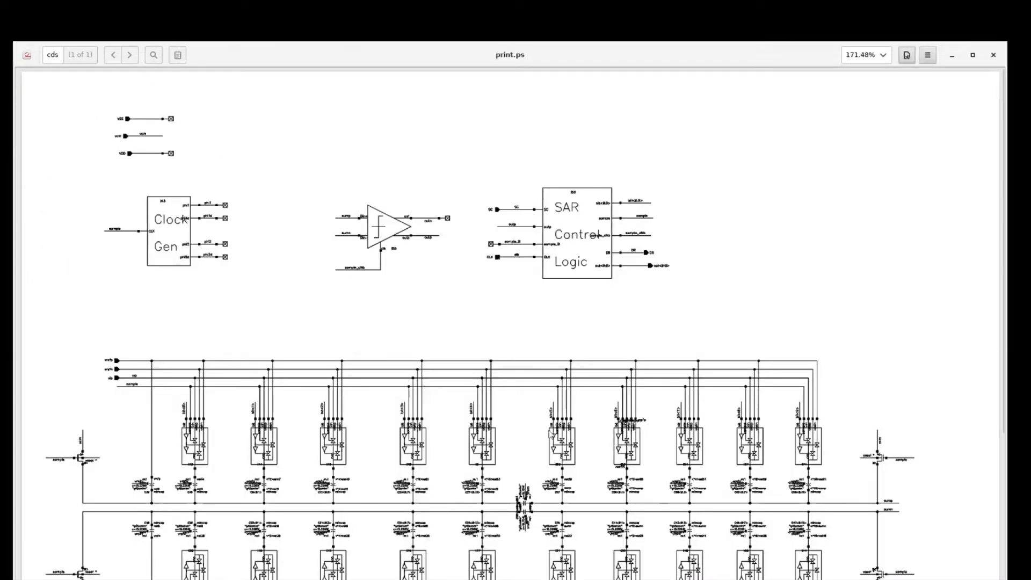
scroll(539, 348, down, 5)
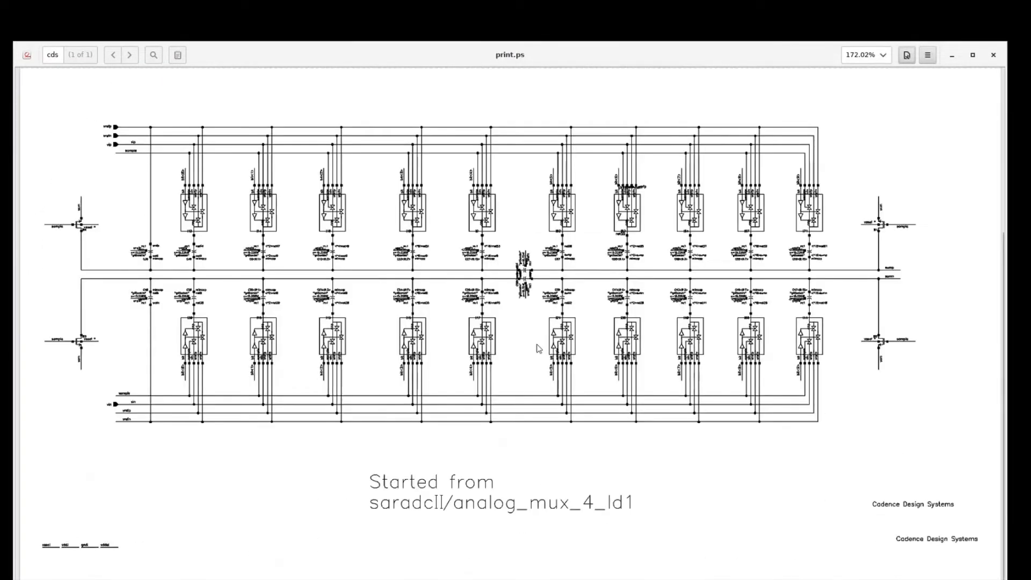
ctrl+scroll(539, 348, up, 4)
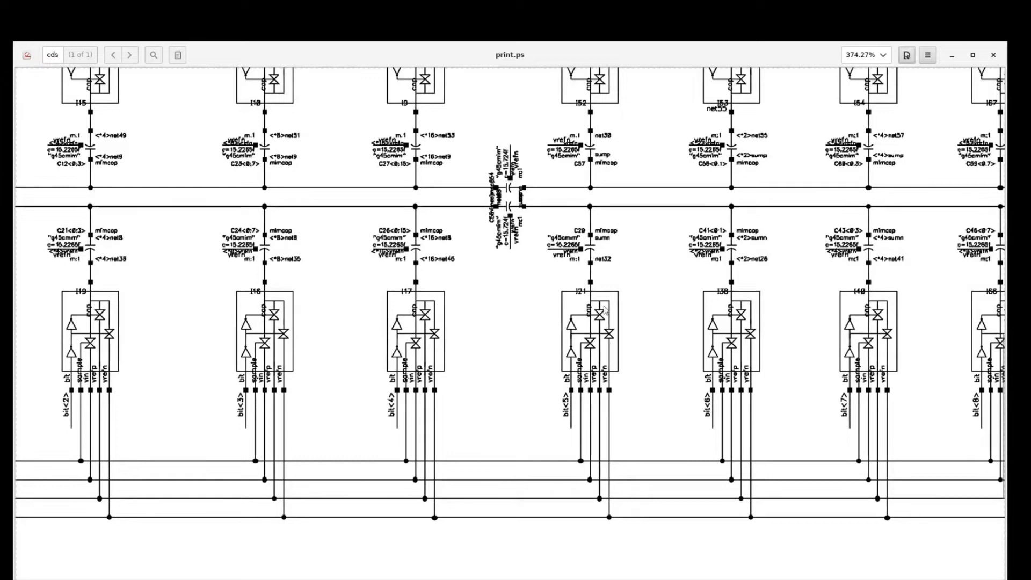
scroll(604, 312, up, 3)
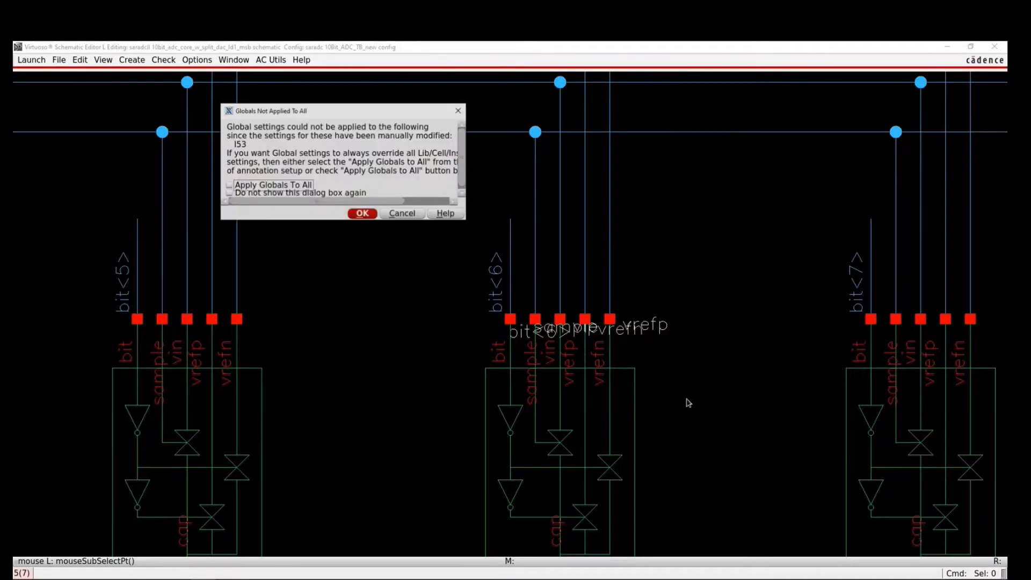
- Close the Globals Not Applied To All dialogs and return to the 10Bit_ADC_TB_new testbench schematic
click(397, 213)
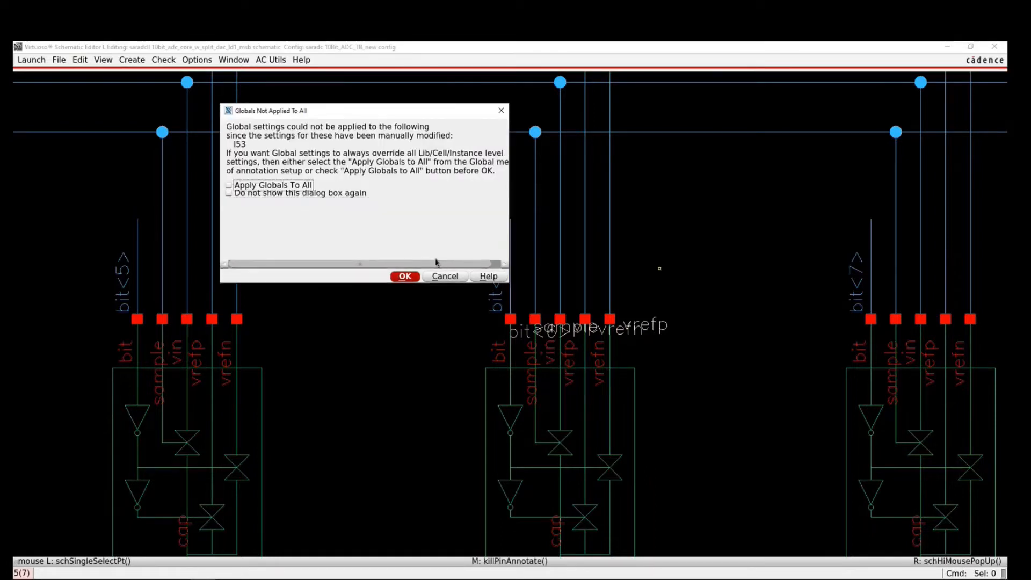
click(405, 276)
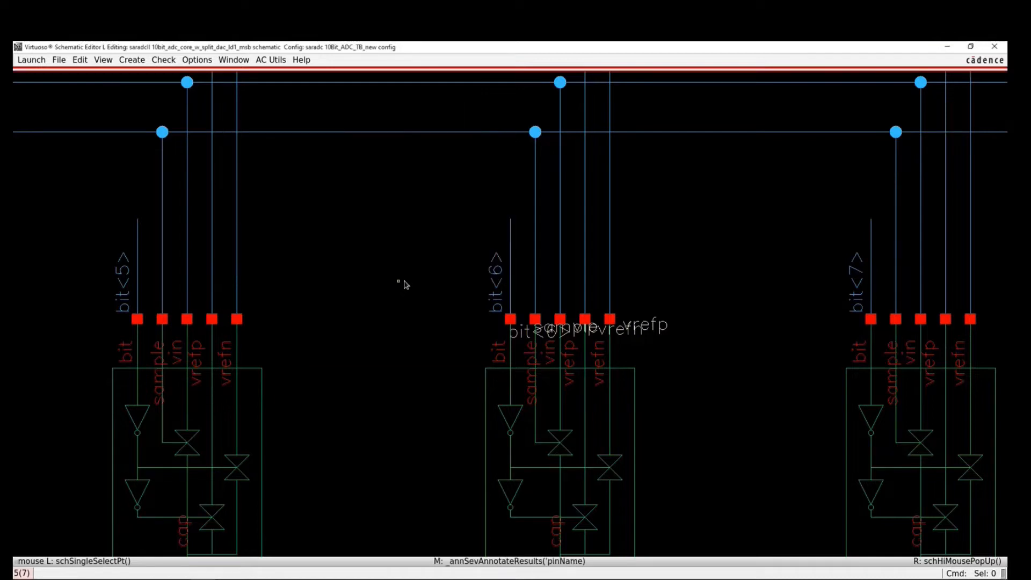
middle_click(407, 281)
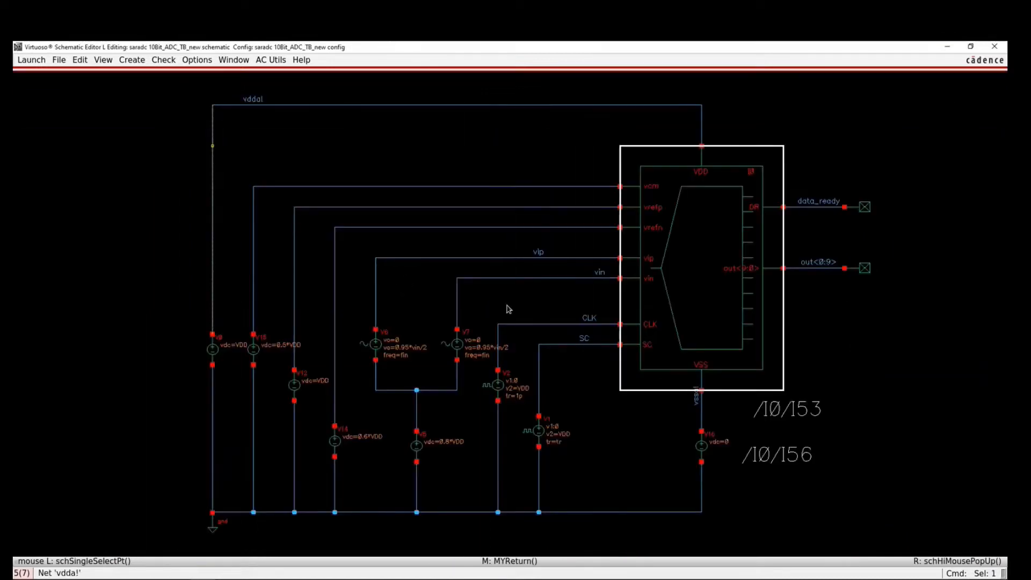
- Descend into ADC instance I0's core schematic, select muxes I53 and I52 in turn, and clear the selection
double_click(717, 330)
right_drag(488, 273, 635, 371)
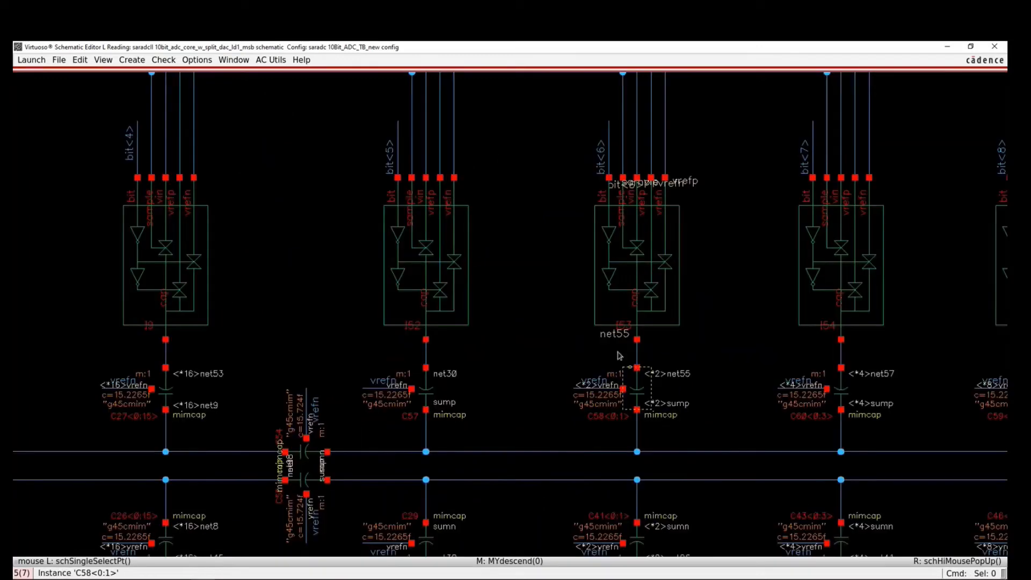
click(666, 274)
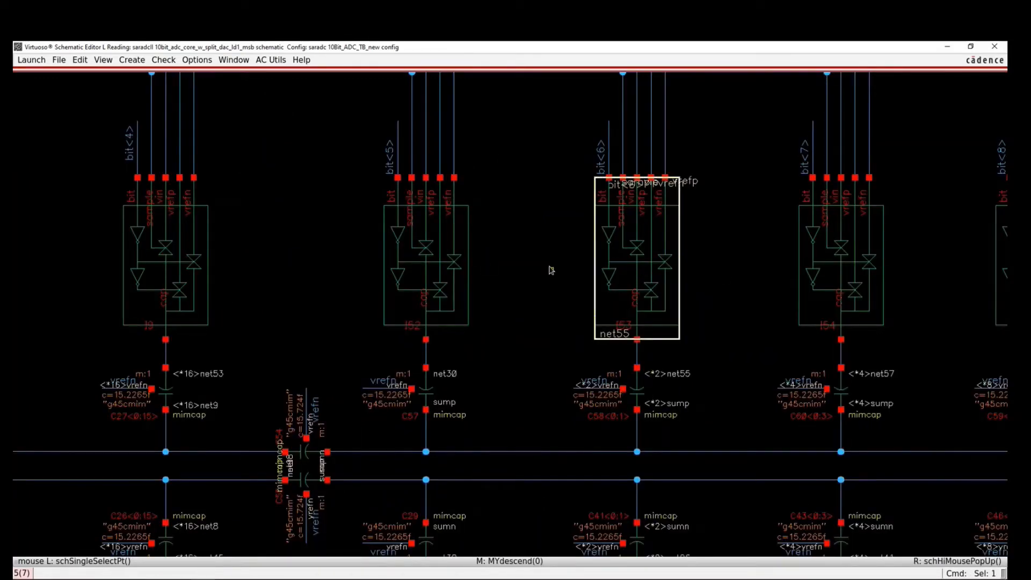
click(432, 244)
click(558, 240)
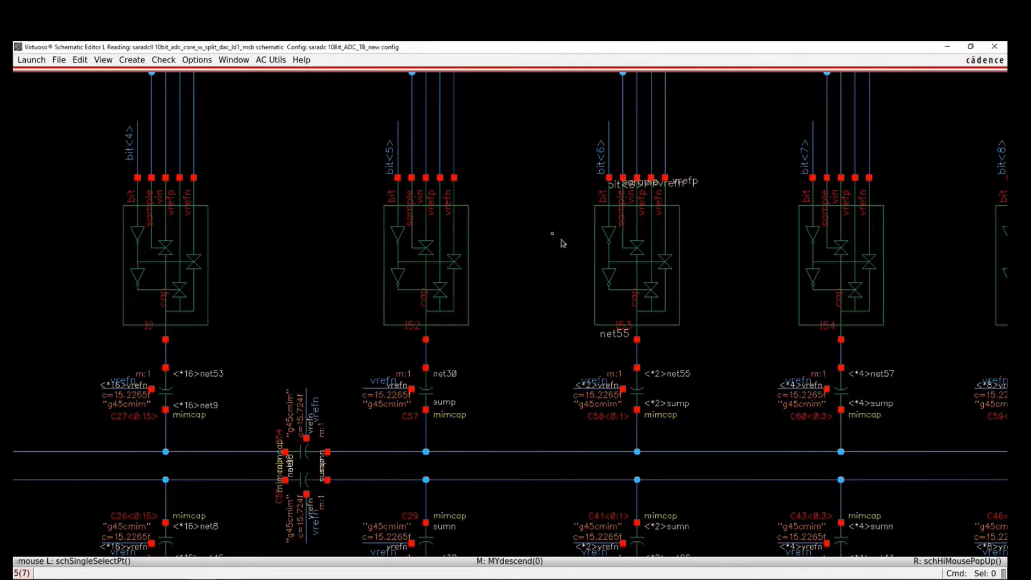
- Reset the core schematic's annotations to Design Defaults, accept the globals dialog, and dismiss the remaining net name annotations
right_click(701, 244)
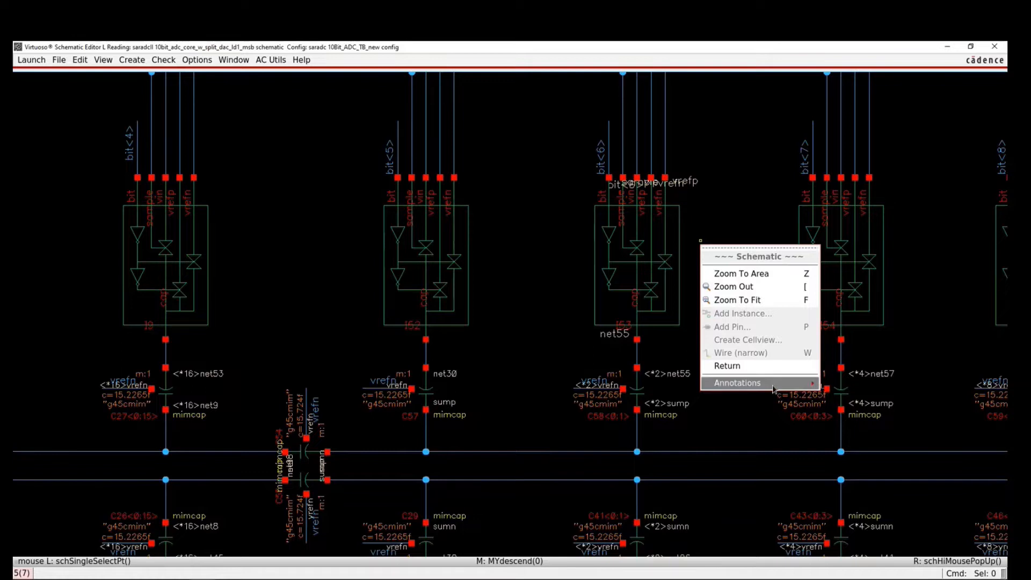
mouse_move(774, 385)
click(850, 379)
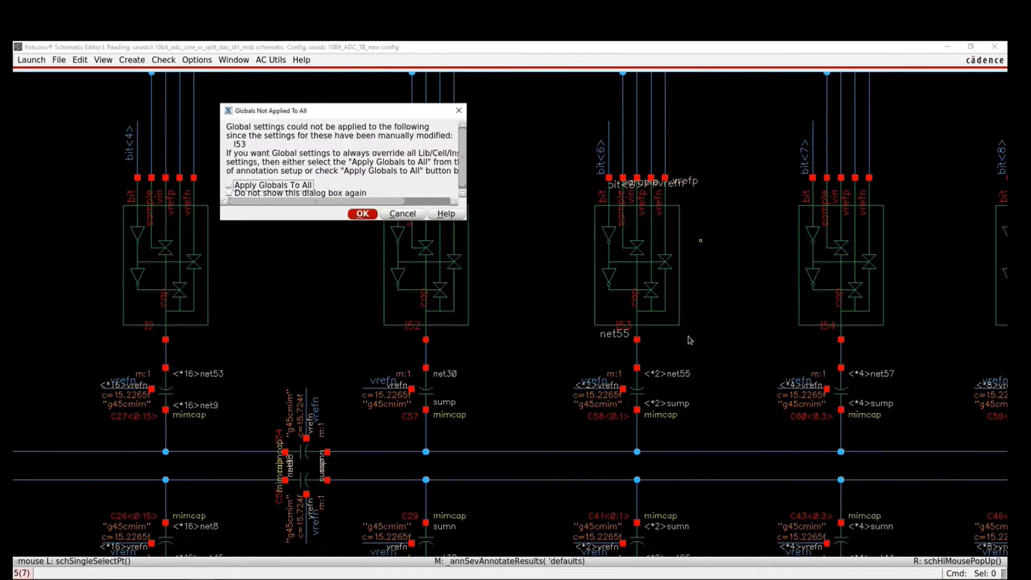
click(353, 215)
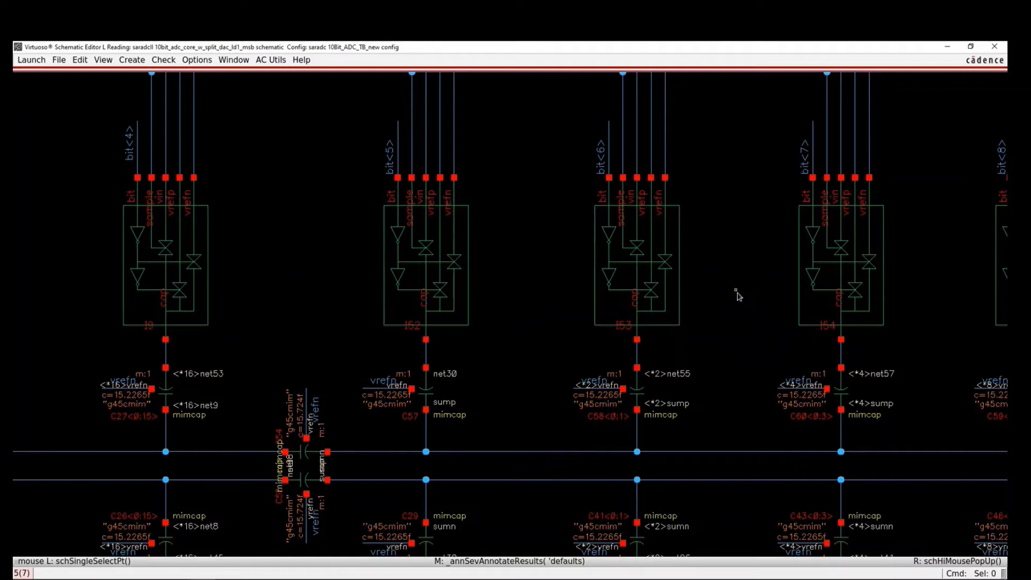
key(ctrl+r)
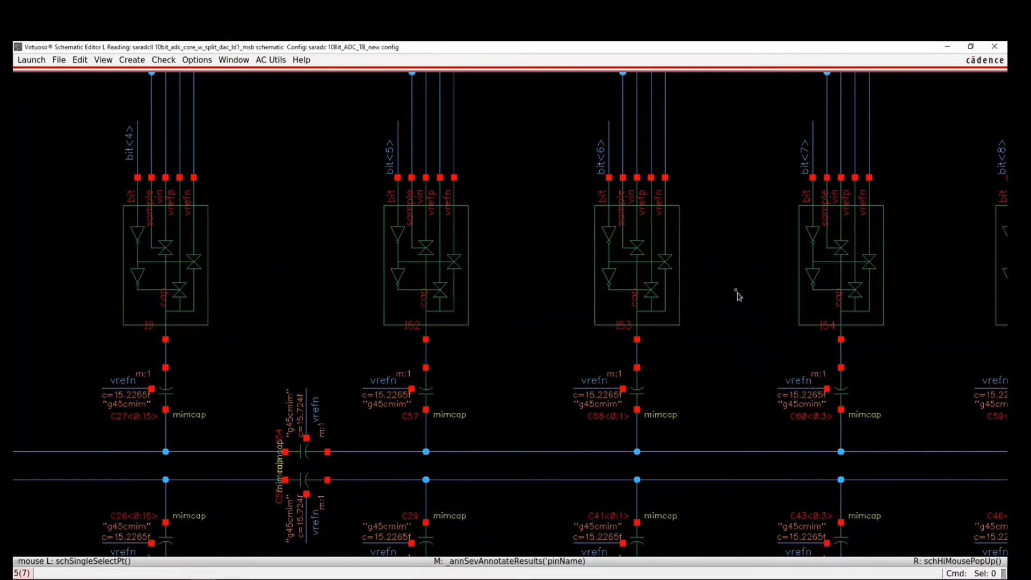
- Annotate the whole core schematic with Net Names and dismiss those annotations again
right_click(737, 293)
mouse_move(779, 438)
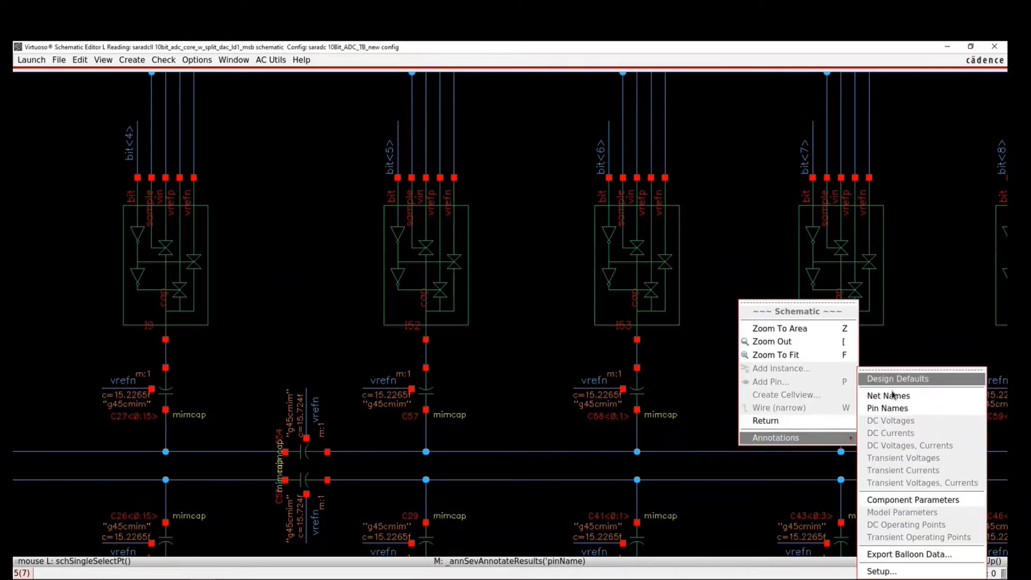
click(889, 396)
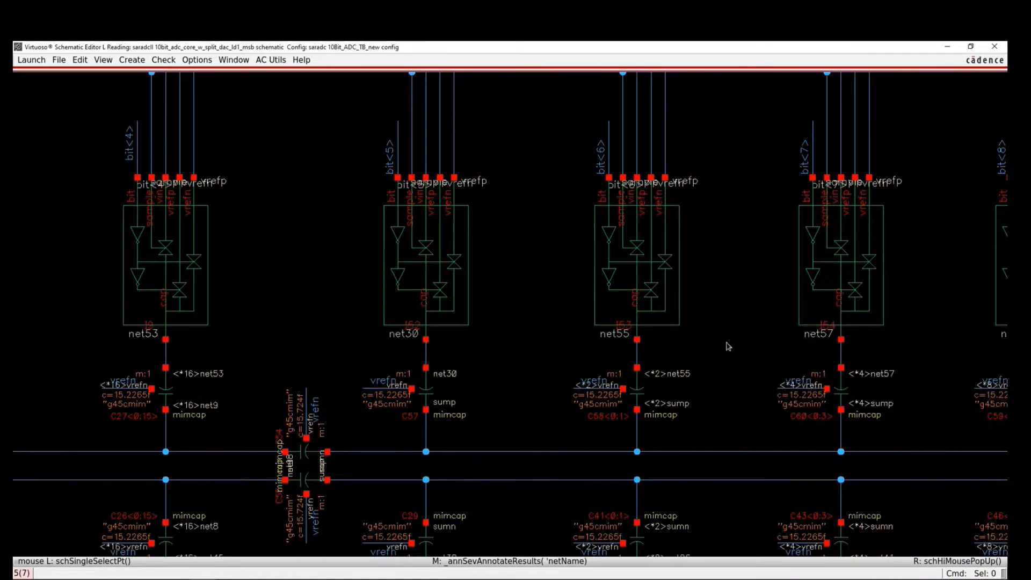
key(ctrl+p)
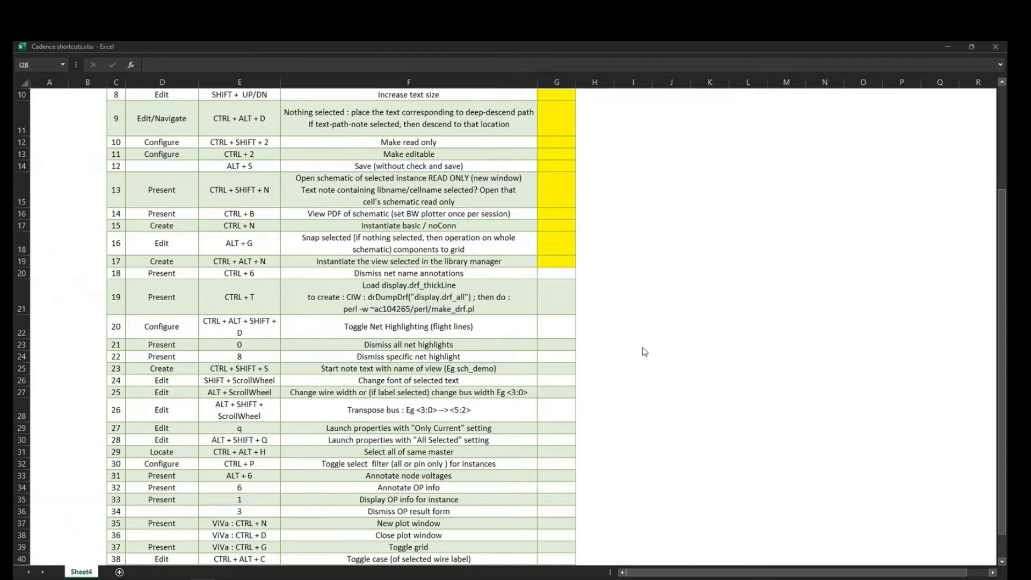
- In the Excel list, fill the Demo? cell of shortcut 18, Dismiss net name annotations, with yellow
click(548, 275)
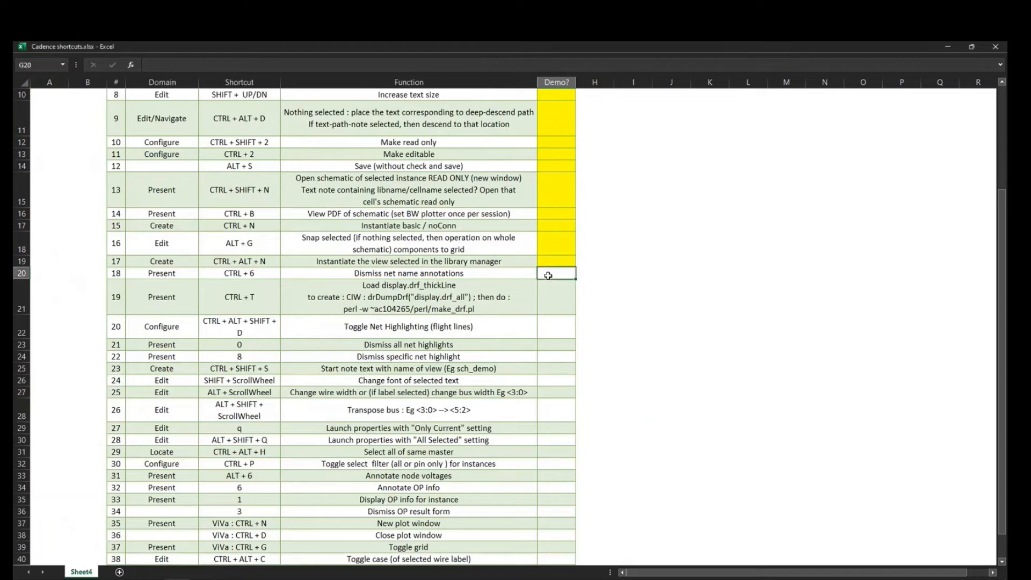
key(F4)
click(479, 300)
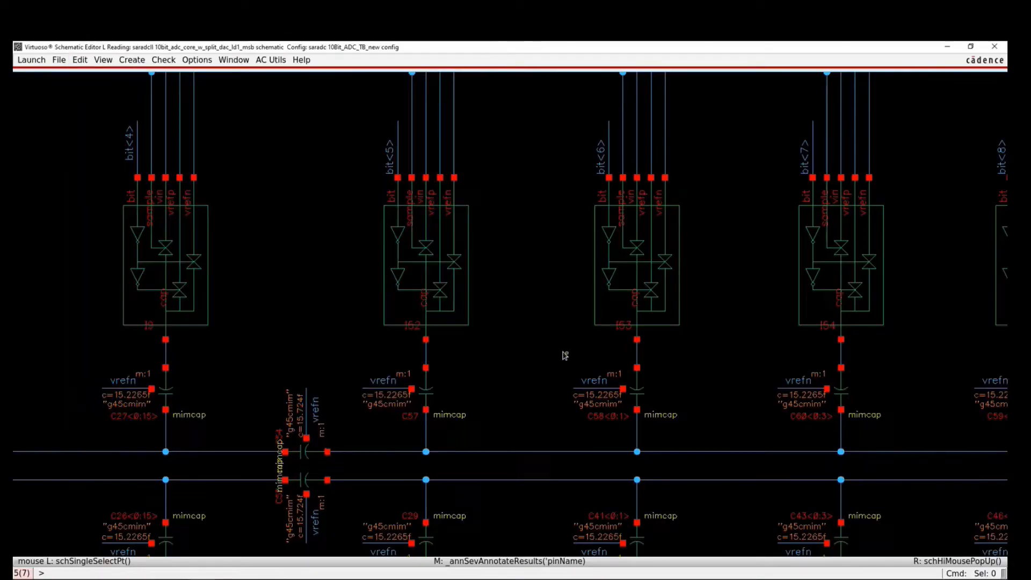
- In the ADC core schematic, highlight the vrefn net from its vertical wire above the bit<3> mux
key(f)
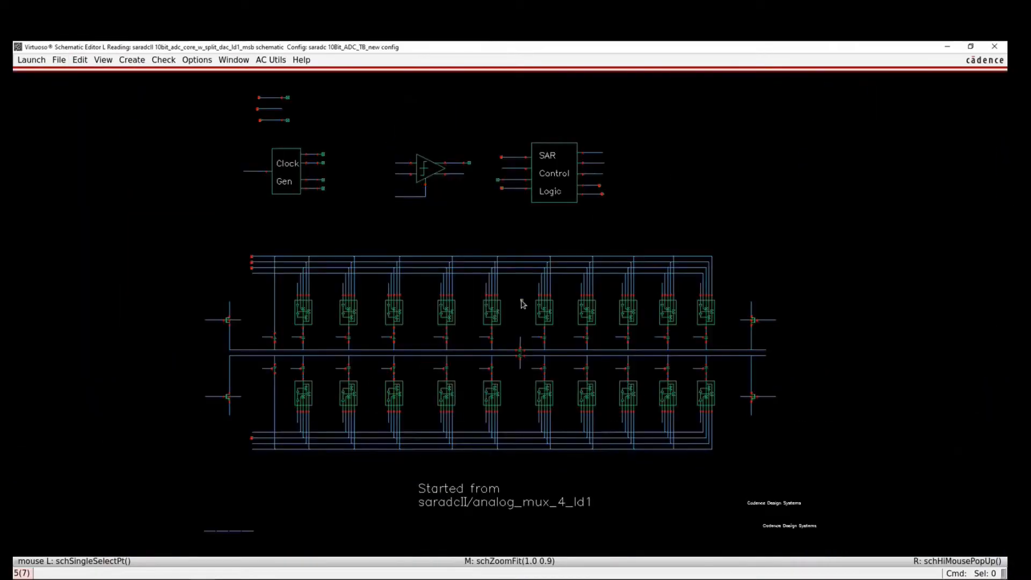
key(z)
click(345, 235)
click(532, 318)
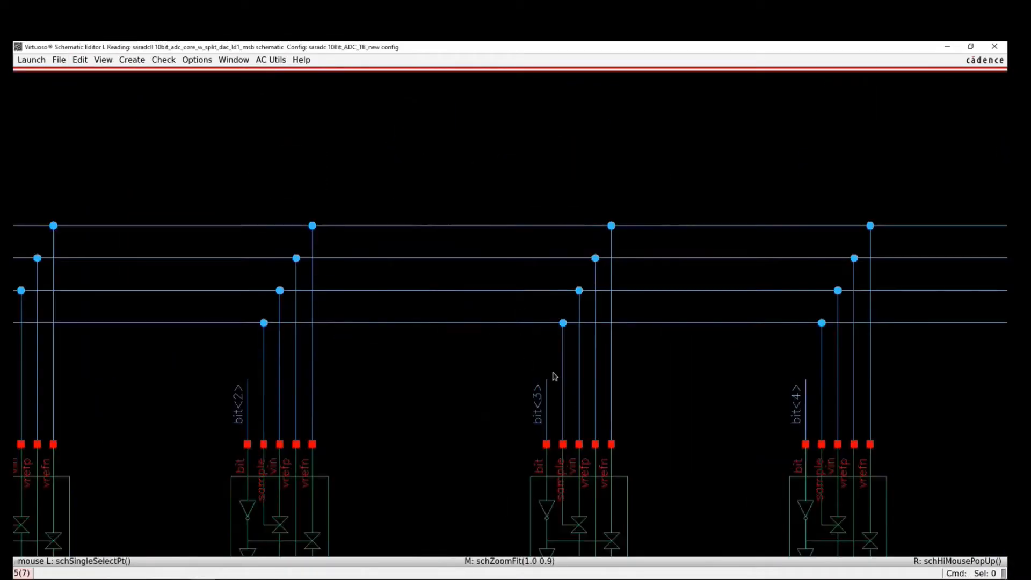
click(611, 378)
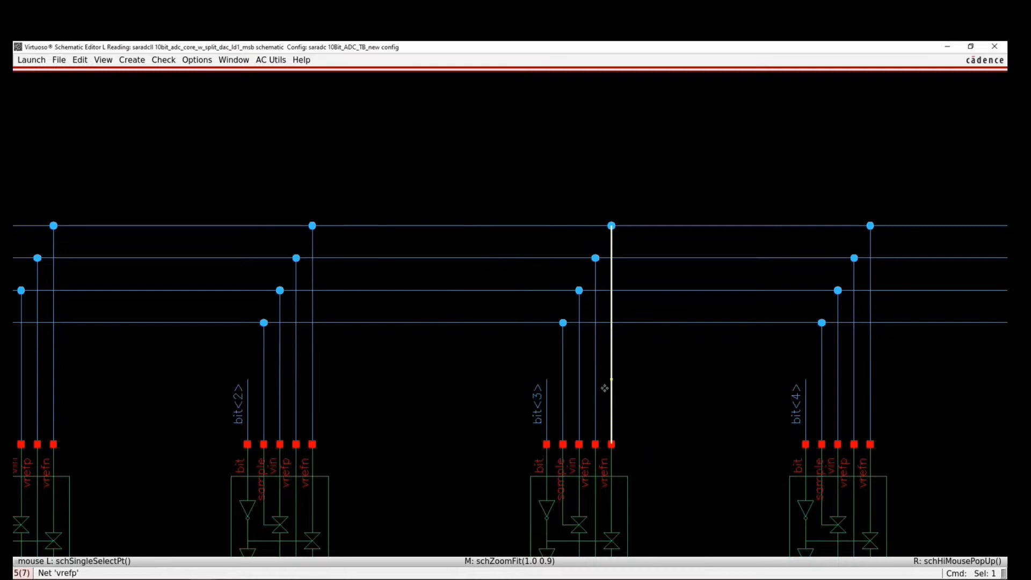
click(595, 391)
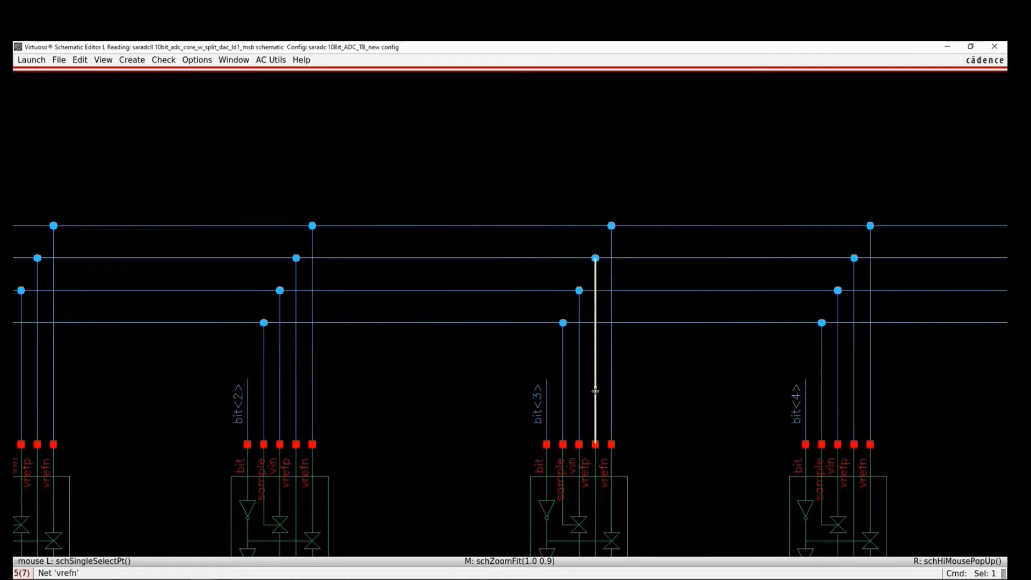
key(9)
click(422, 406)
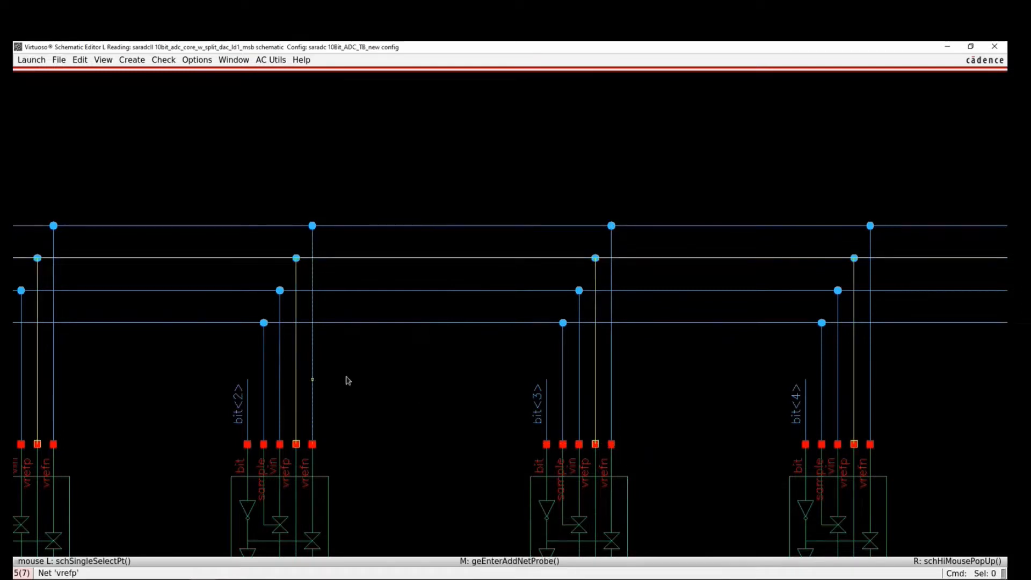
- Highlight the vrefp net from its vertical wire above the bit<2> mux and clear the selection
click(315, 376)
key(9)
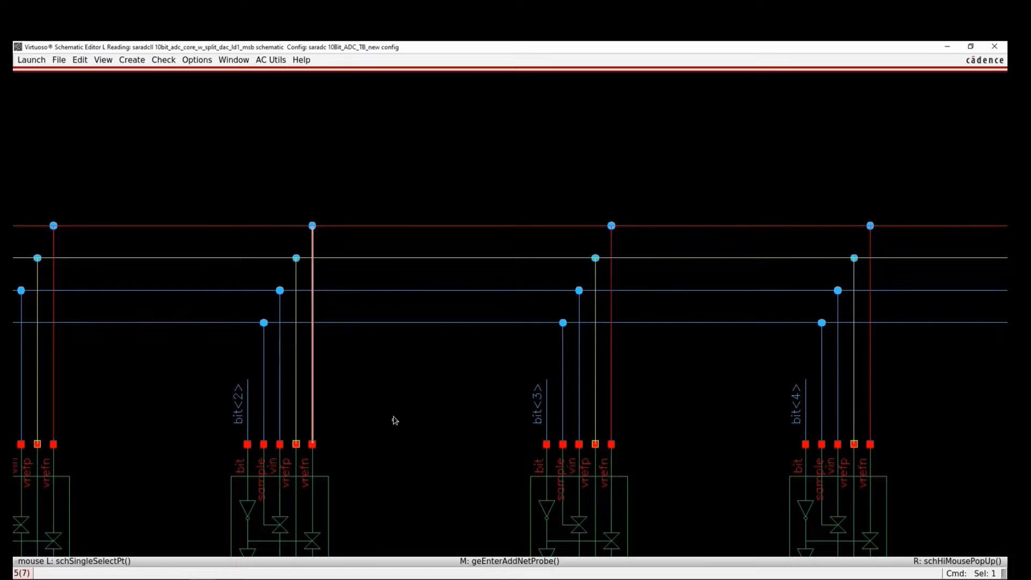
click(396, 420)
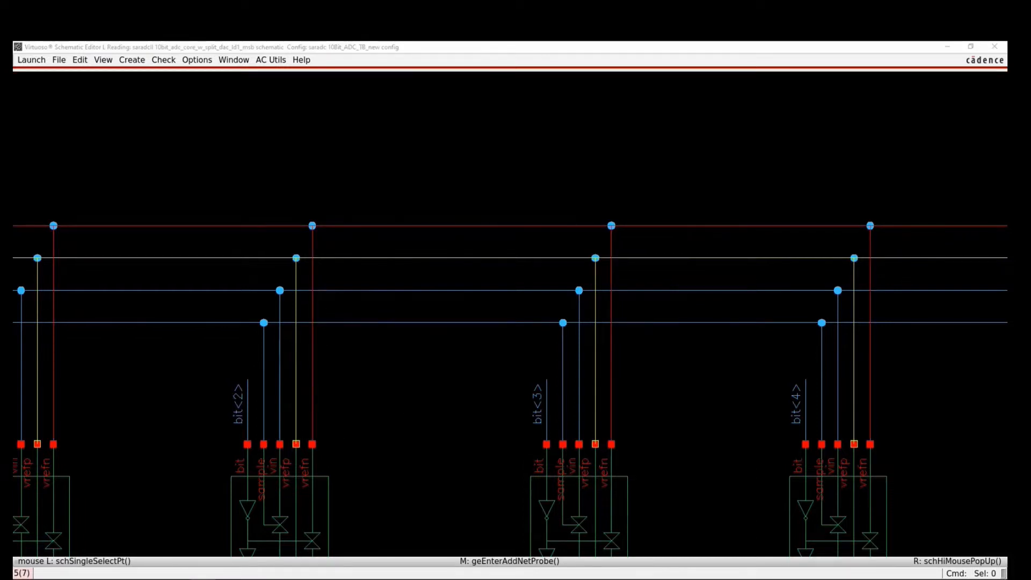
- Restore the schematic window to a smaller size and switch to Excel to read shortcut 19, Load display.drf_thickLine
click(727, 434)
click(706, 414)
key(super+Down)
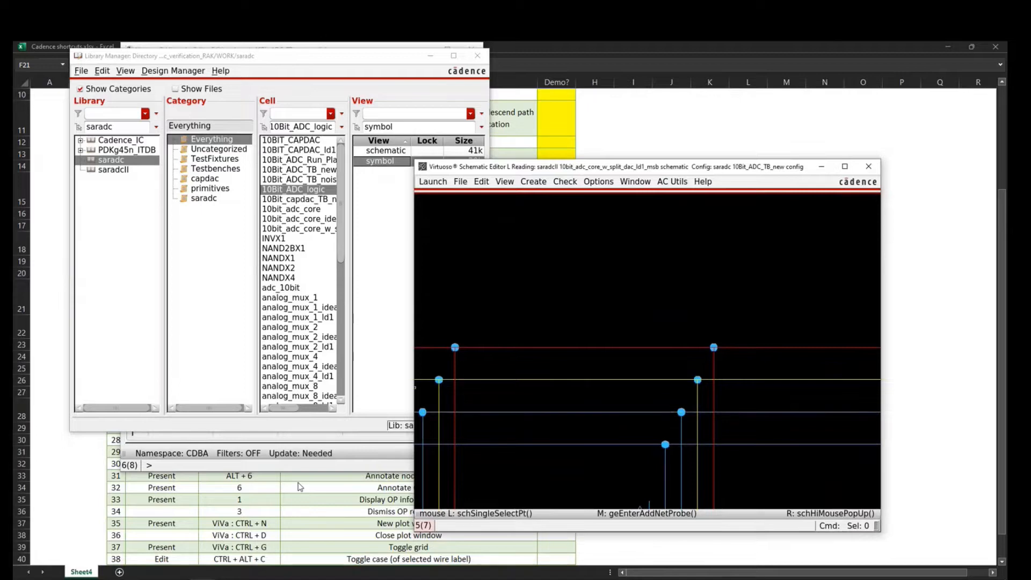
key(alt+Tab)
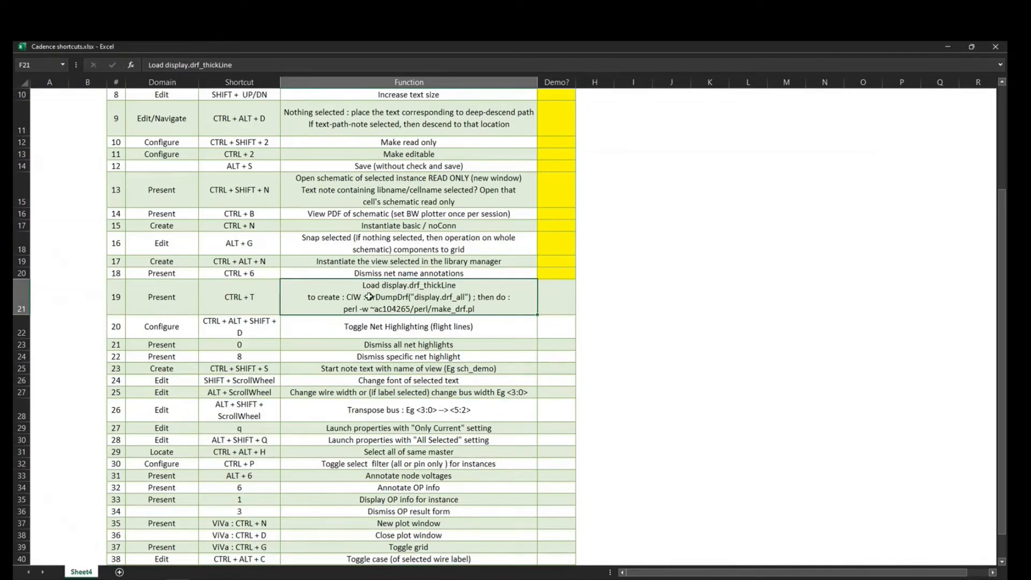
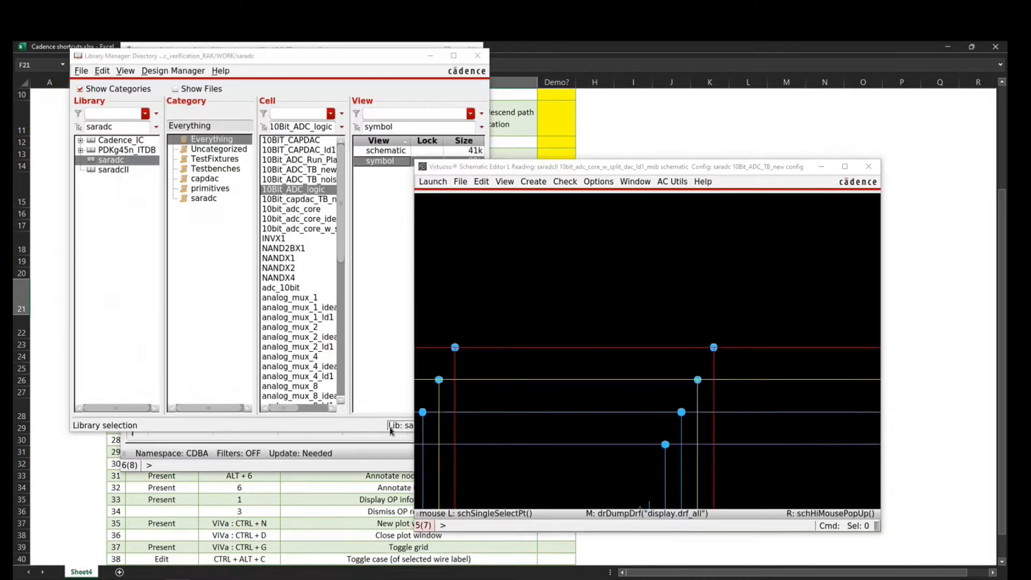
- Maximize the schematic window and load display.drf_thickLine to thicken the highlighted nets
click(594, 279)
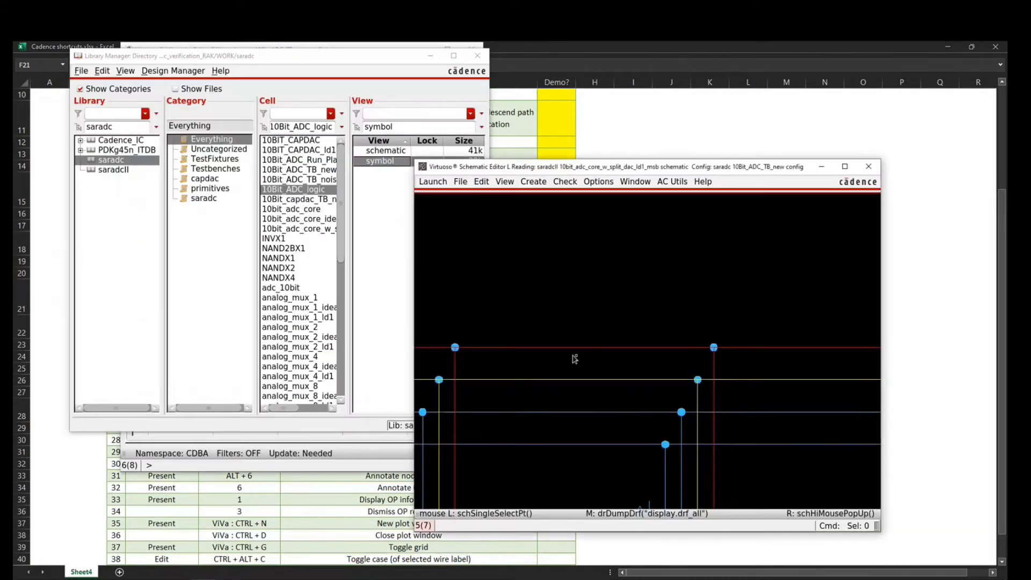
key(super+Up)
key(ctrl+t)
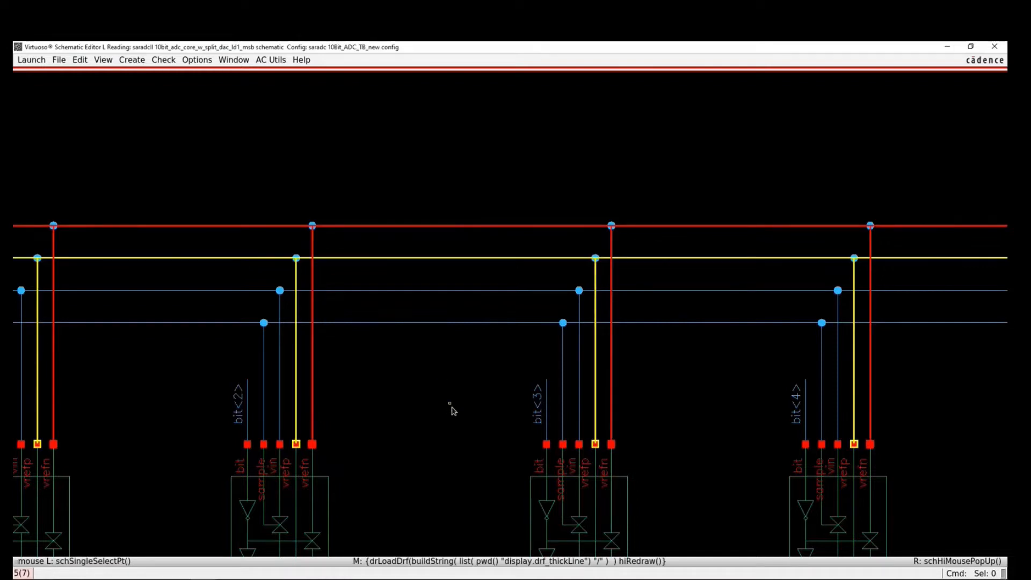
- Load display.drf_blink for the highlighted nets, view them around the bit<3> and bit<4> muxes, and remove all net highlights
key(f)
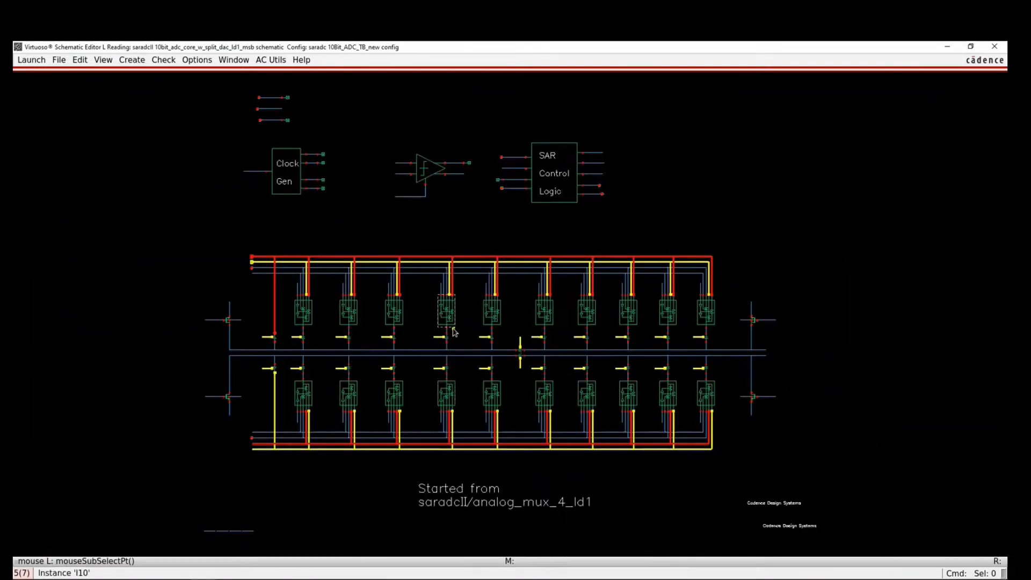
key(ctrl+shift+b)
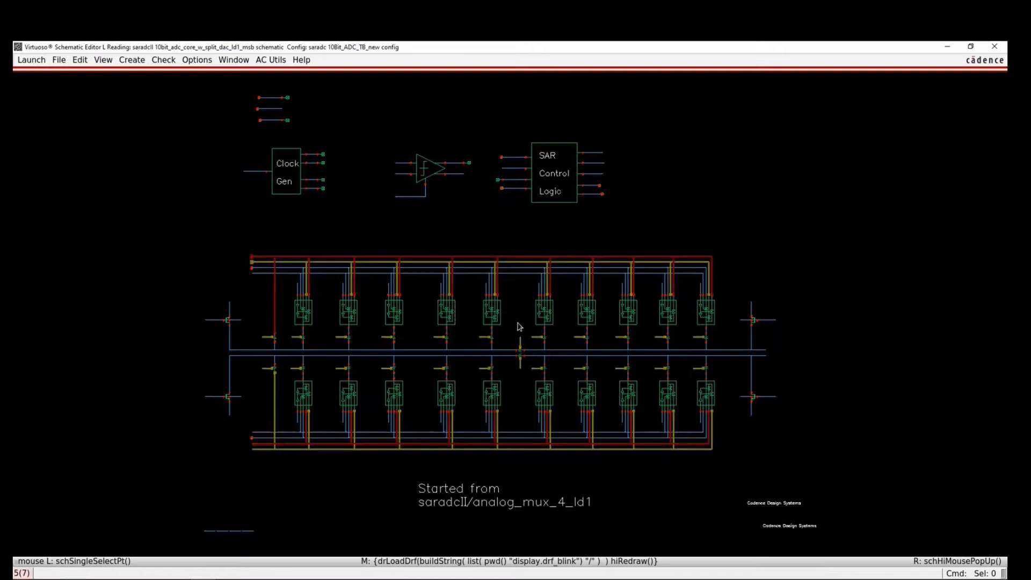
key(z)
click(400, 253)
click(554, 334)
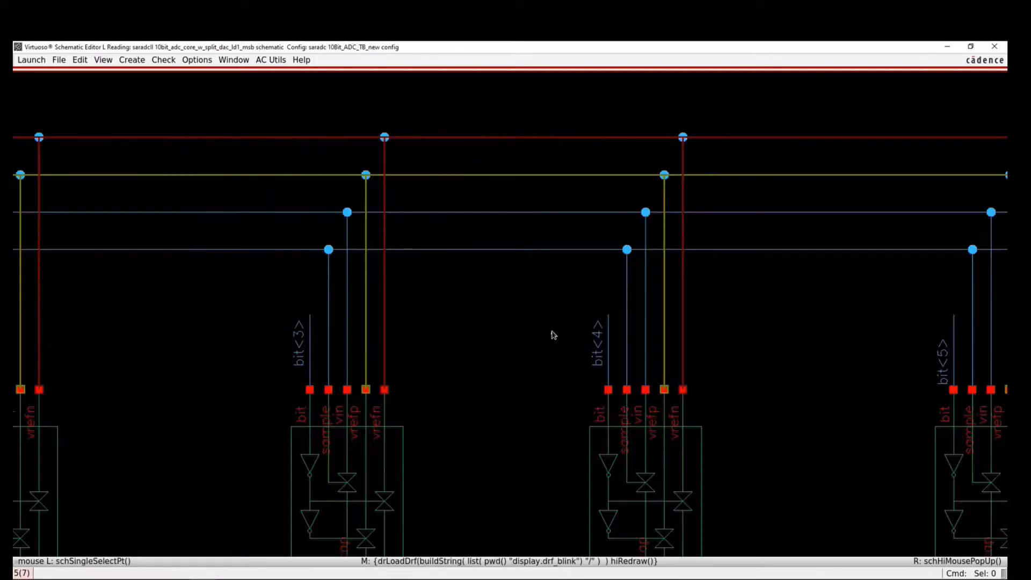
key(ctrl+9)
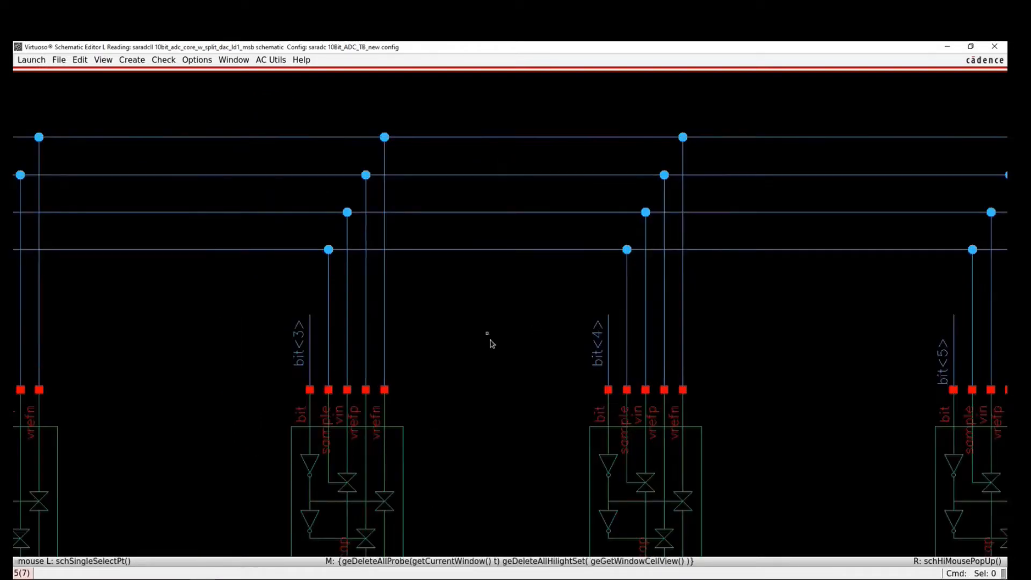
- Select the bit<3> wire and examine the vrefp, vrefn, vip and sample lines where they enter the upper mux row
click(310, 349)
key(f)
key(z)
click(191, 231)
click(322, 308)
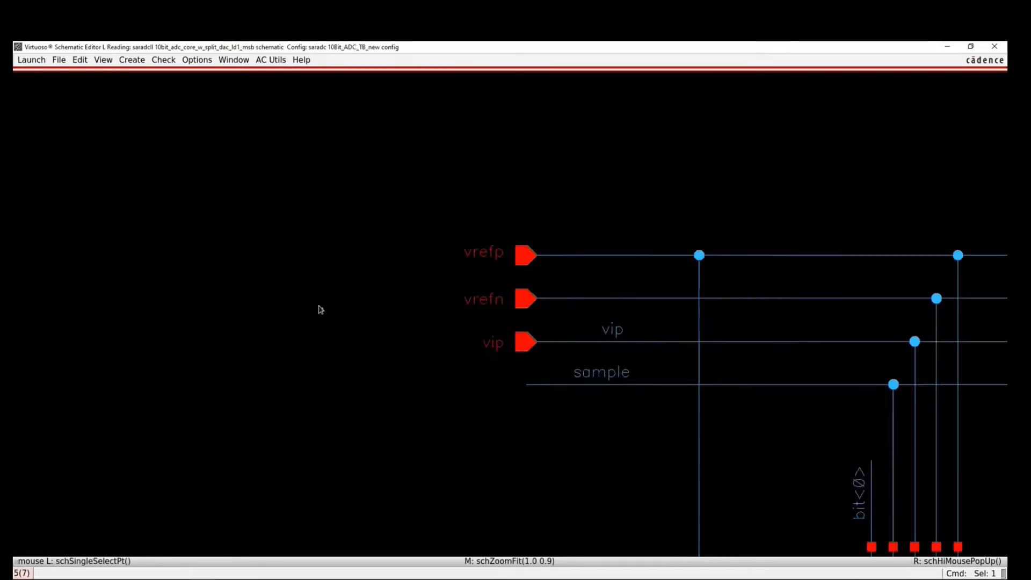
click(489, 255)
key(f)
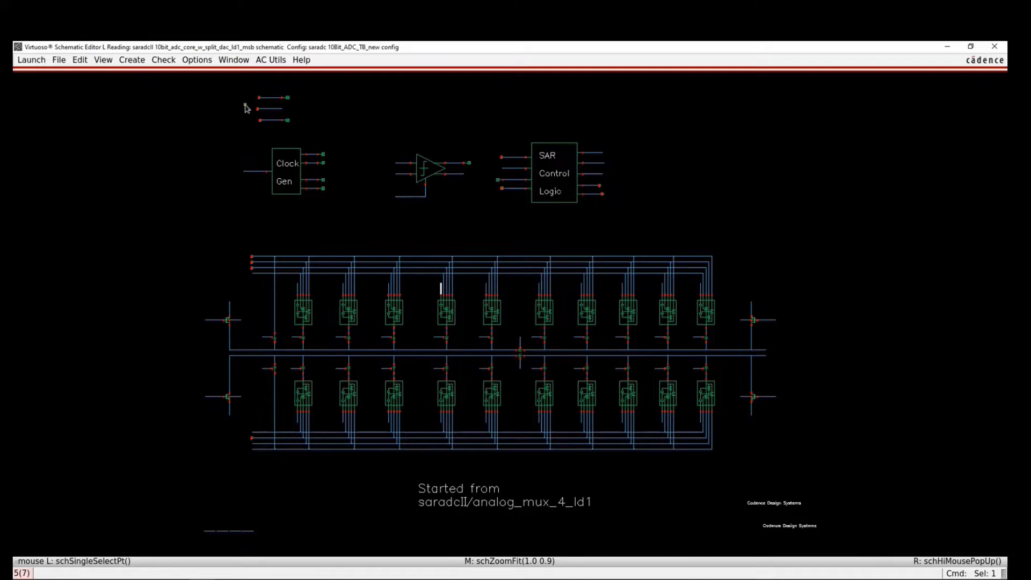
- Select the VDD net and switch the selection to the vcm net among the input pins above the Clock Gen block
right_drag(240, 100, 316, 146)
click(455, 283)
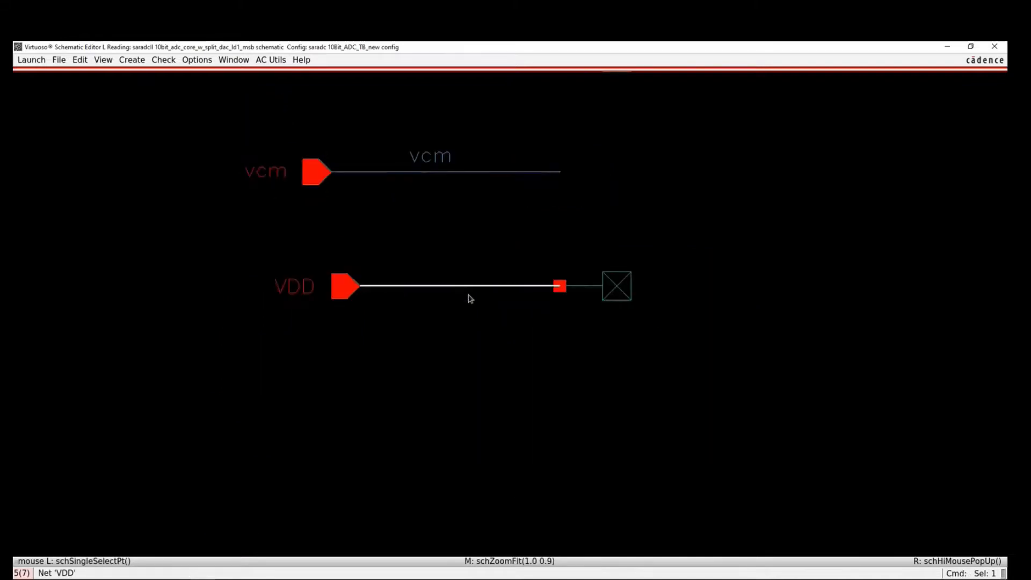
click(420, 176)
key(f)
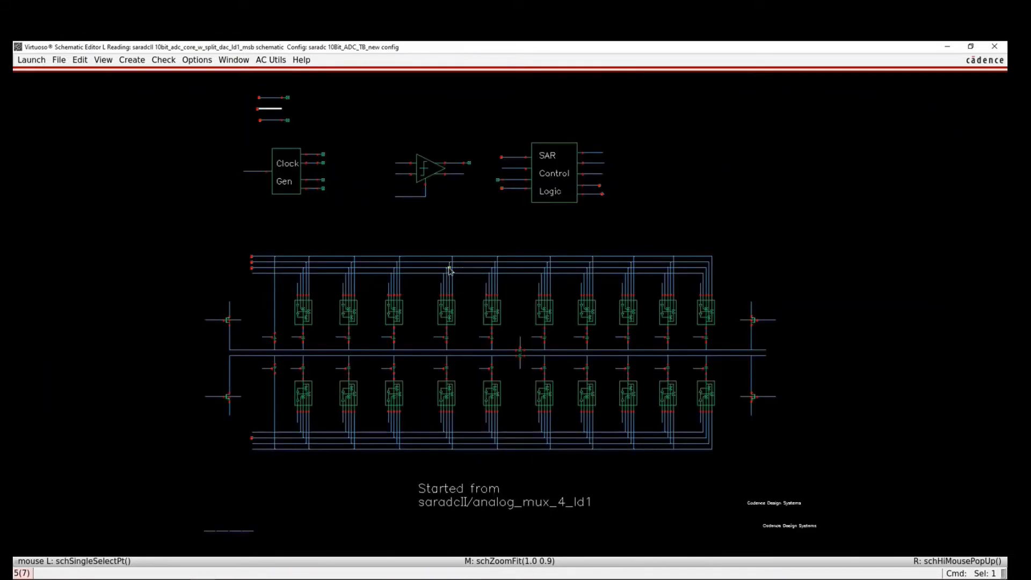
- Highlight the selected vcm net and load display.drf_thickLine to thicken its highlight
key(9)
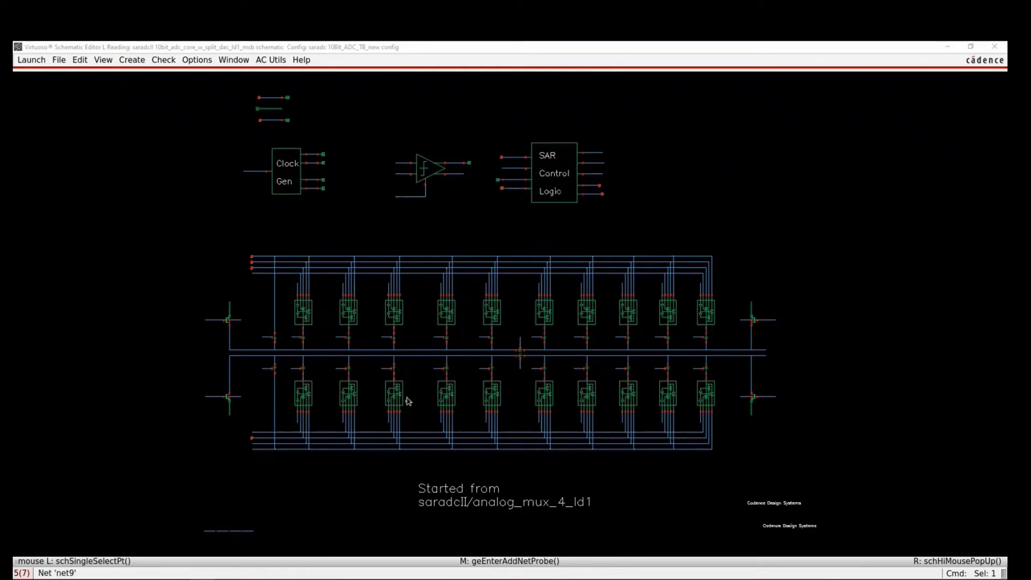
click(230, 177)
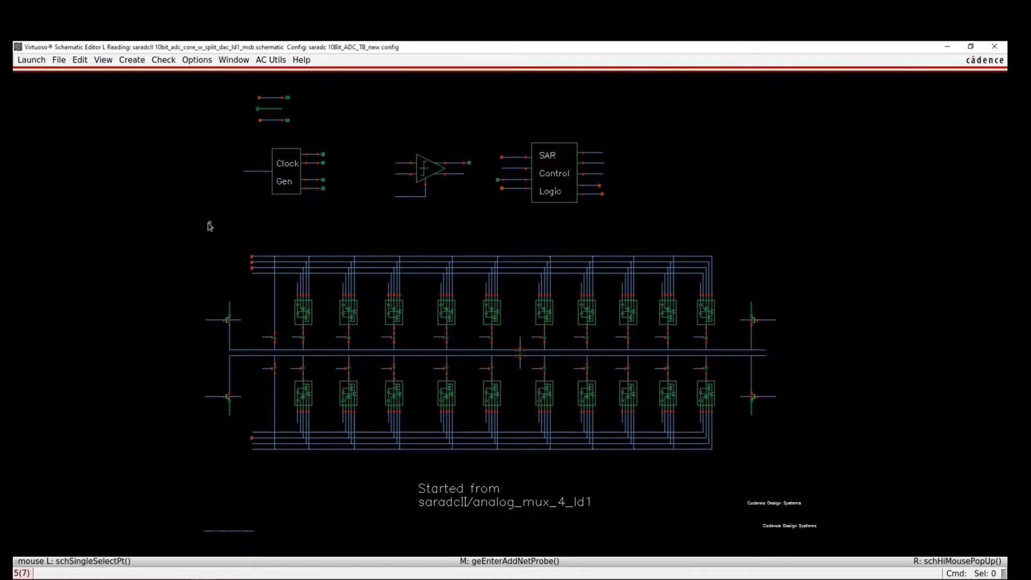
key(ctrl+w)
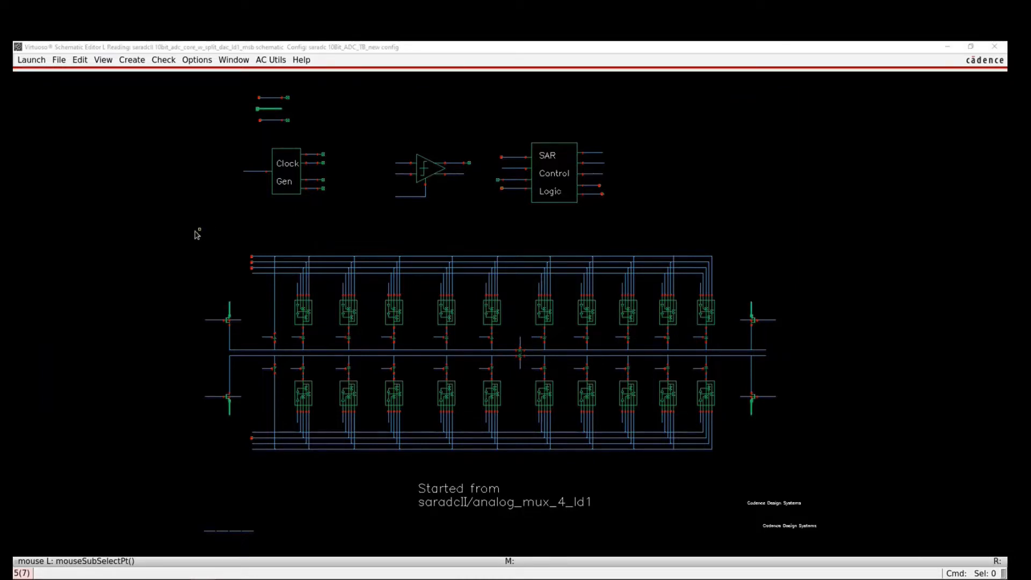
click(196, 232)
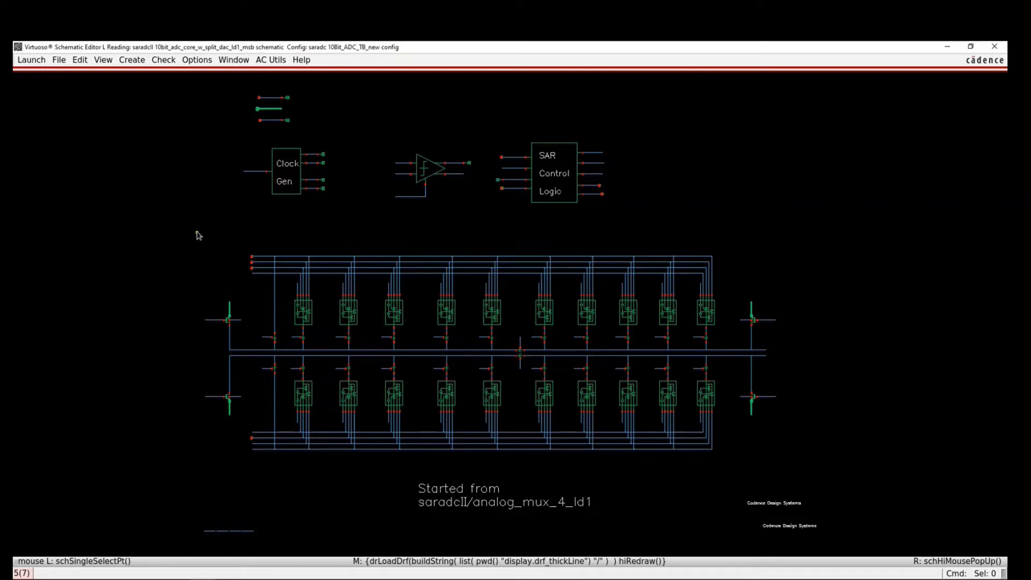
- Remove all net highlights from the schematic and switch to the shortcut list in Excel
key(0)
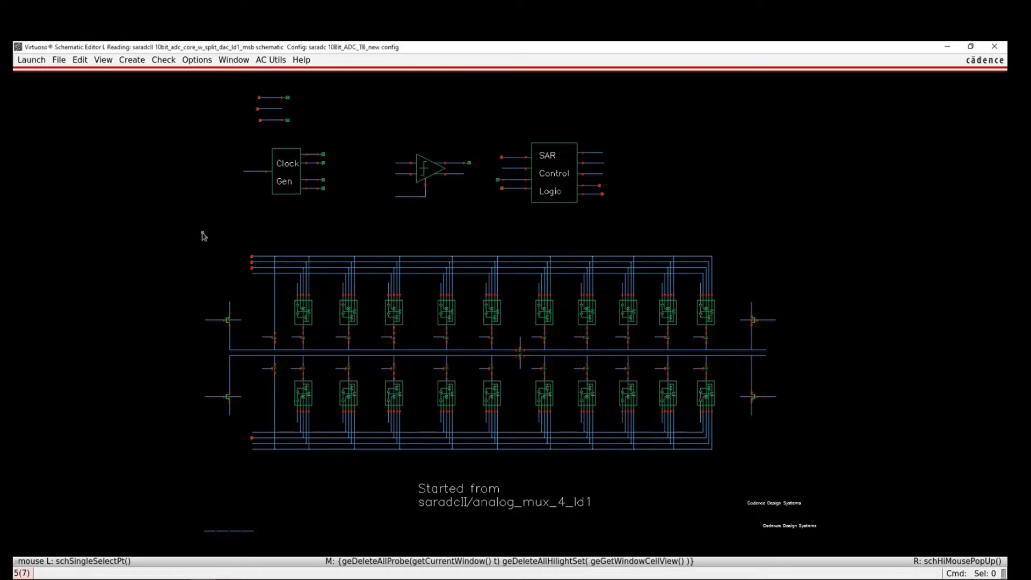
key(ctrl+w)
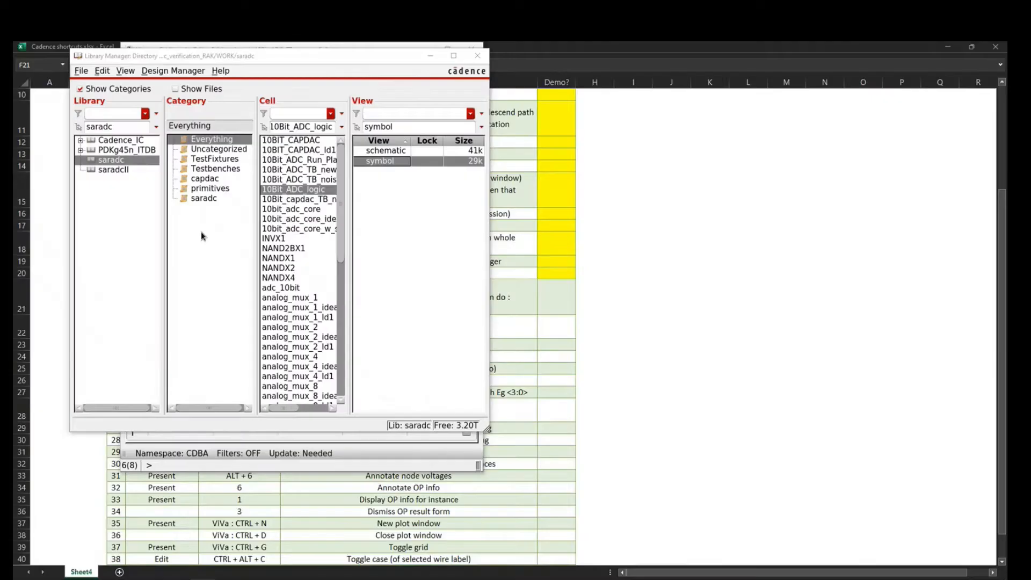
click(600, 396)
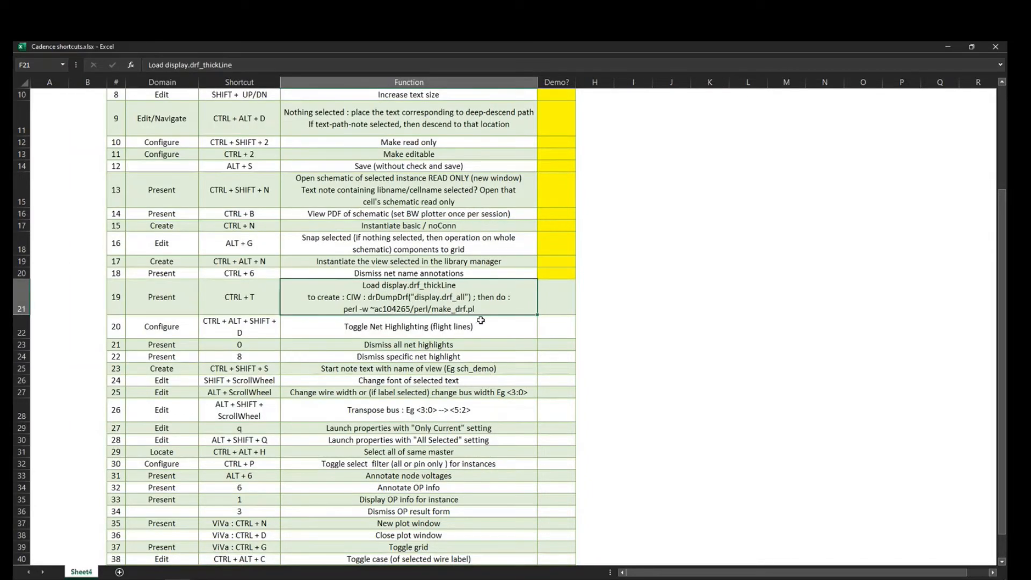
- Bring the terminal into view and examine the display.drf_all, display.drf_blink and display.drf_dashed entries in its directory listing
key(alt+Tab)
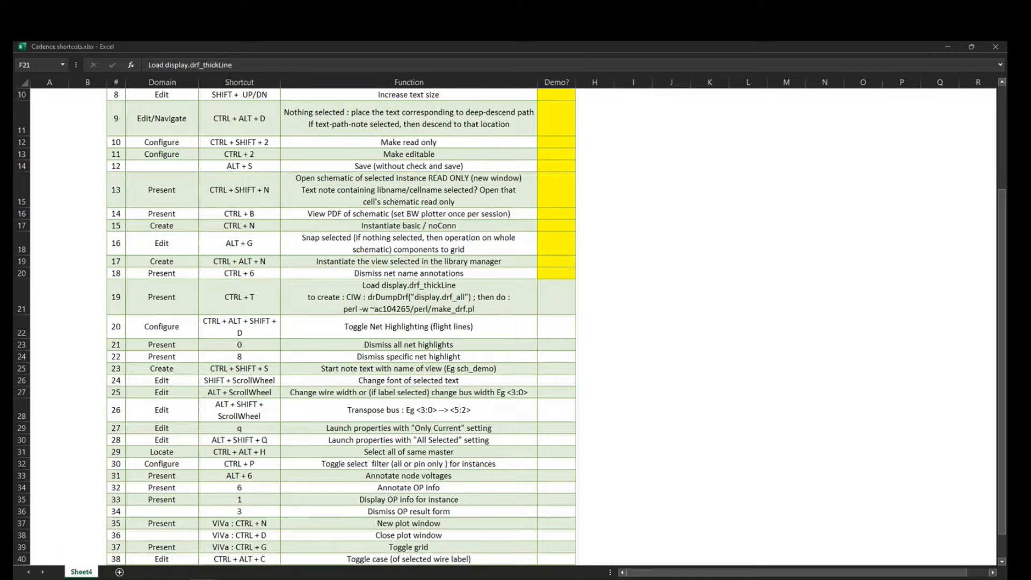
alt+drag(1030, 194, 682, 216)
scroll(689, 221, up, 1)
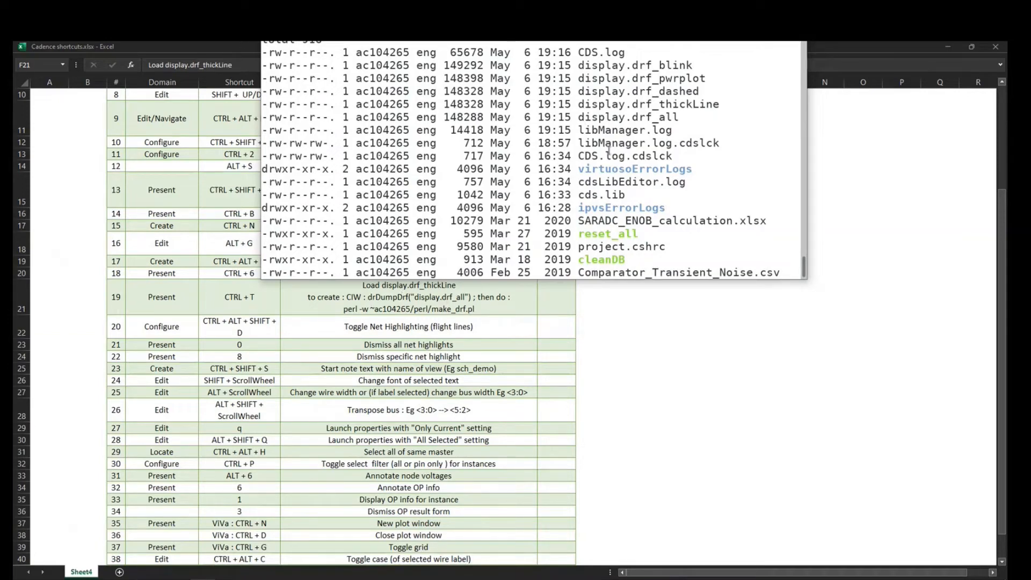
double_click(620, 116)
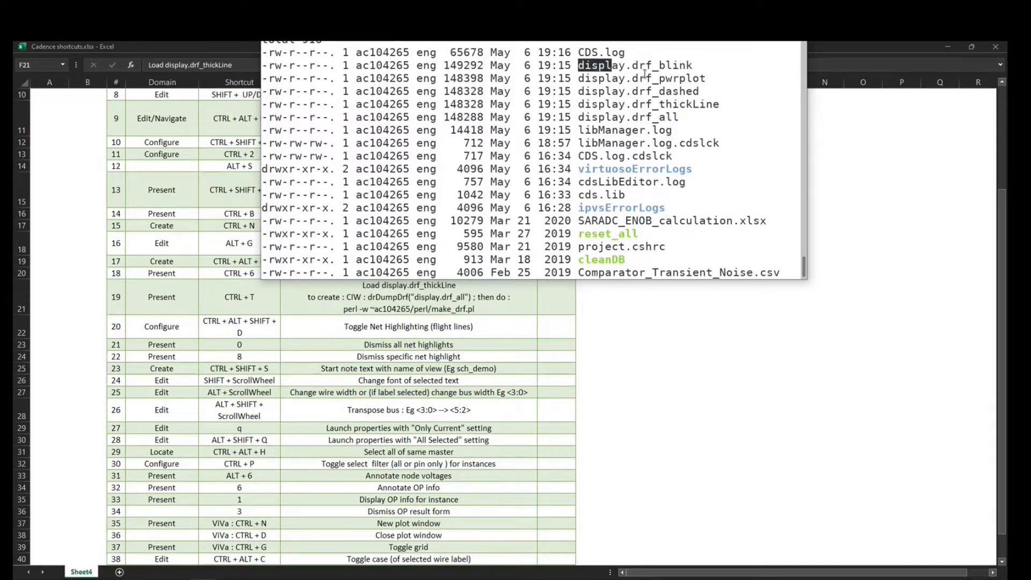
double_click(584, 65)
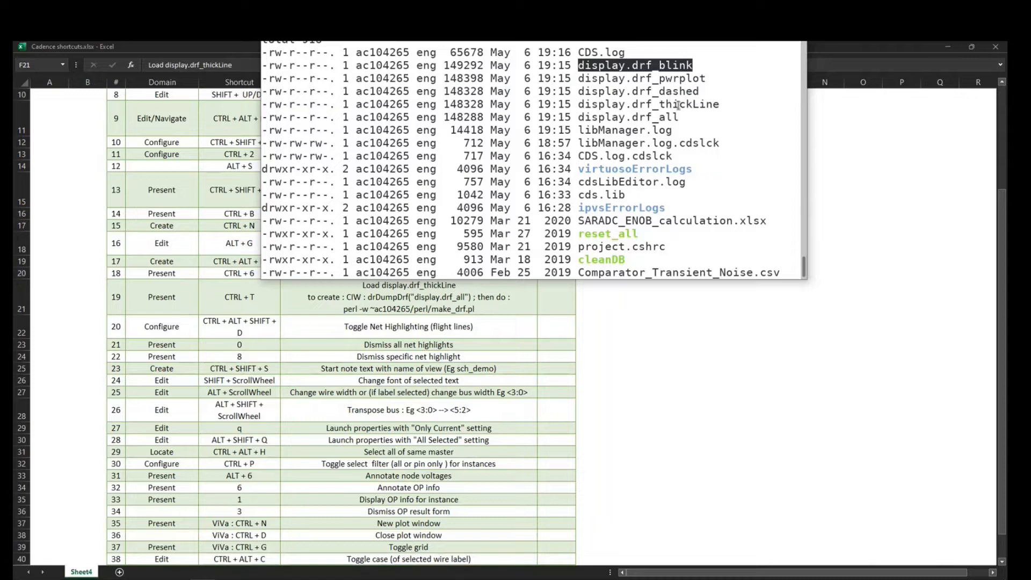
double_click(668, 89)
click(659, 205)
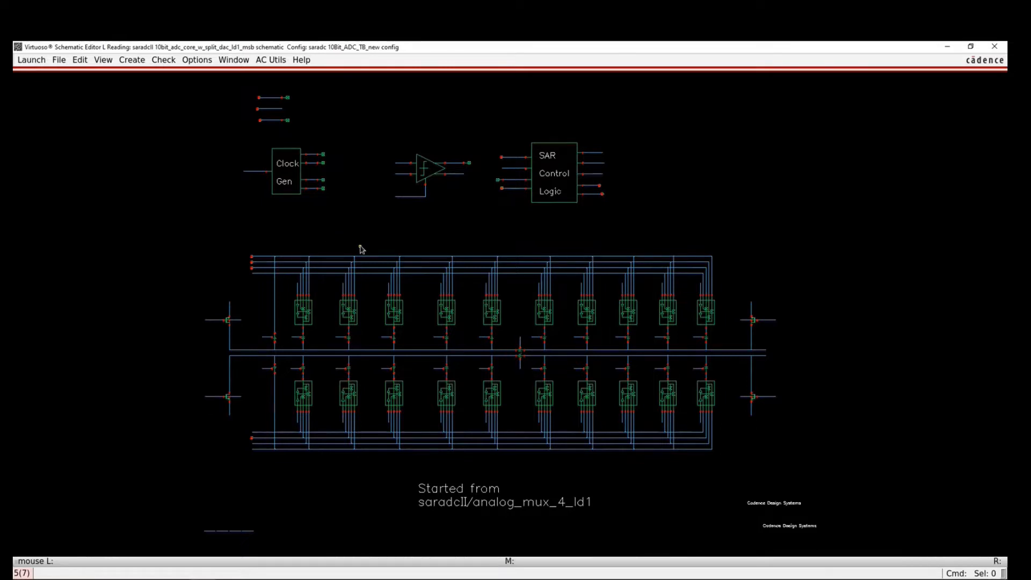
- Switch back to the schematic and view the flight lines of the vcm and sample_clkb nets with net highlighting toggled on
middle_click(271, 109)
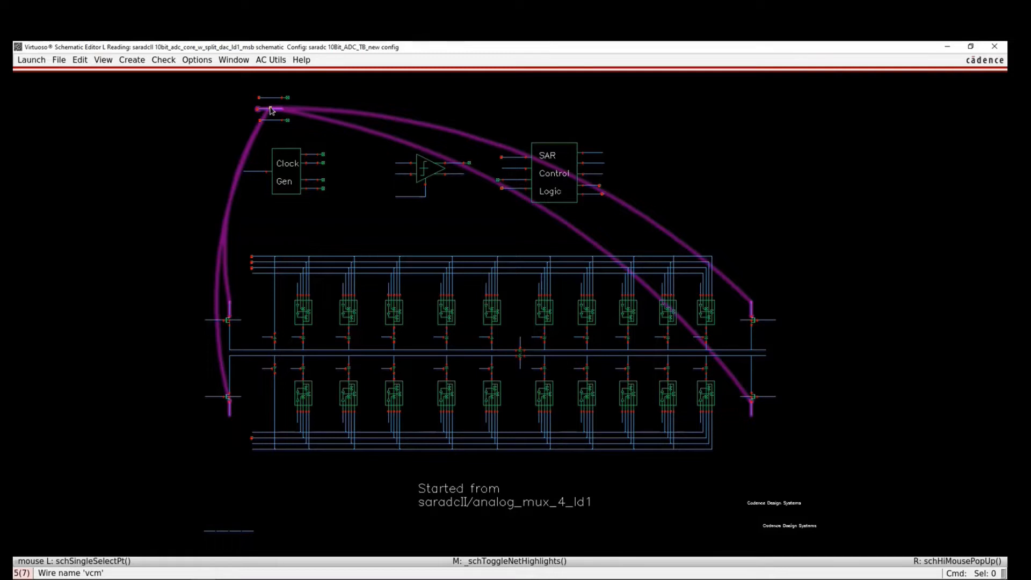
middle_click(271, 110)
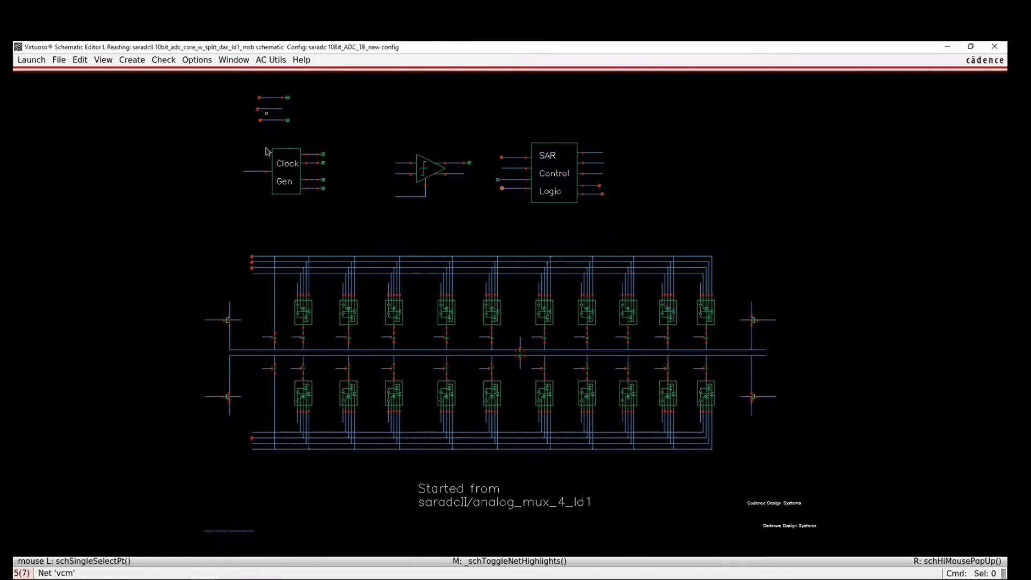
middle_click(332, 261)
middle_click(414, 198)
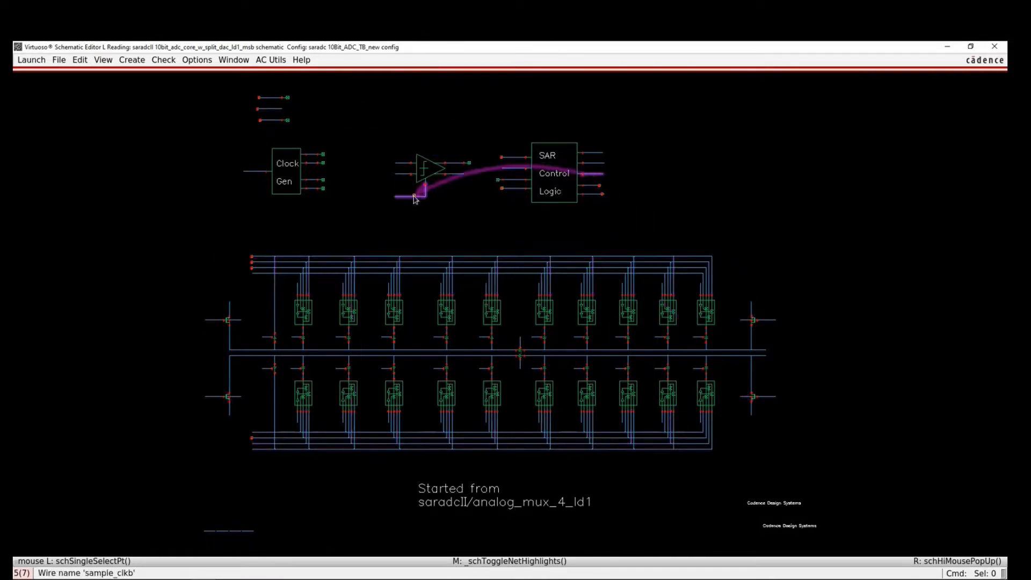
middle_click(414, 197)
- Toggle net highlighting while checking the vcm net, the two neighbouring input pin nets and the upper-left switch wire for flight lines
middle_click(272, 110)
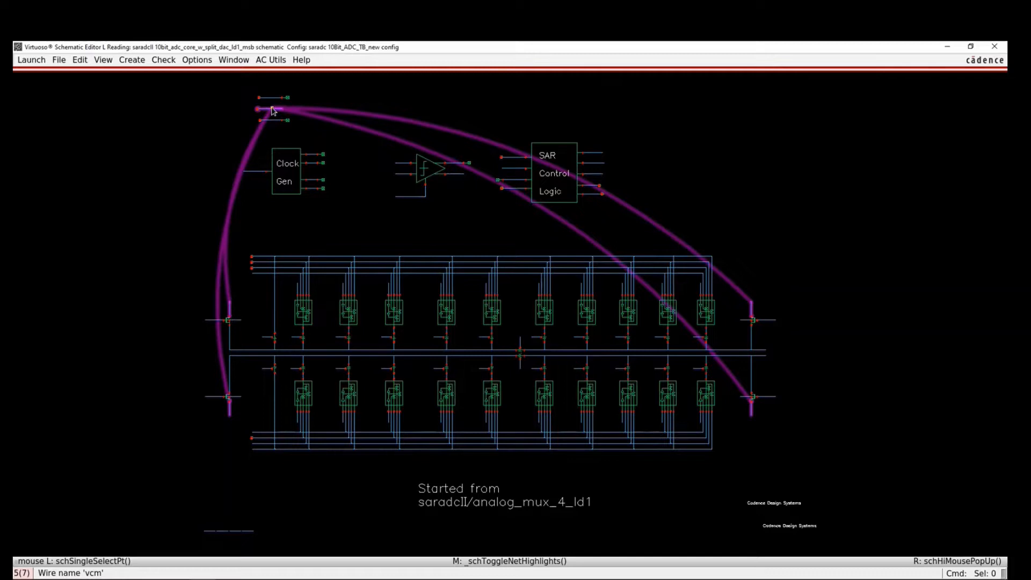
middle_click(283, 123)
middle_click(271, 111)
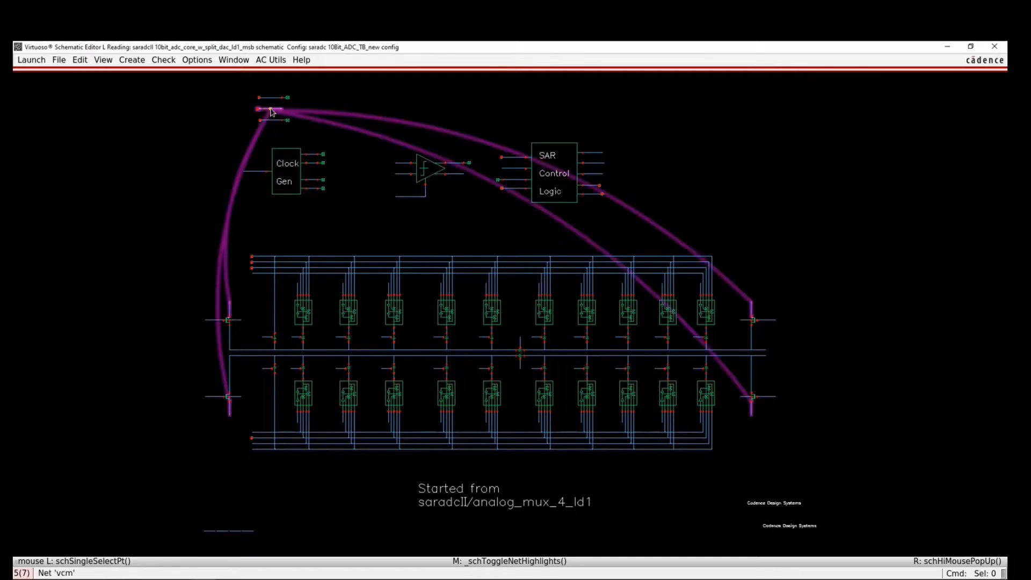
middle_click(271, 112)
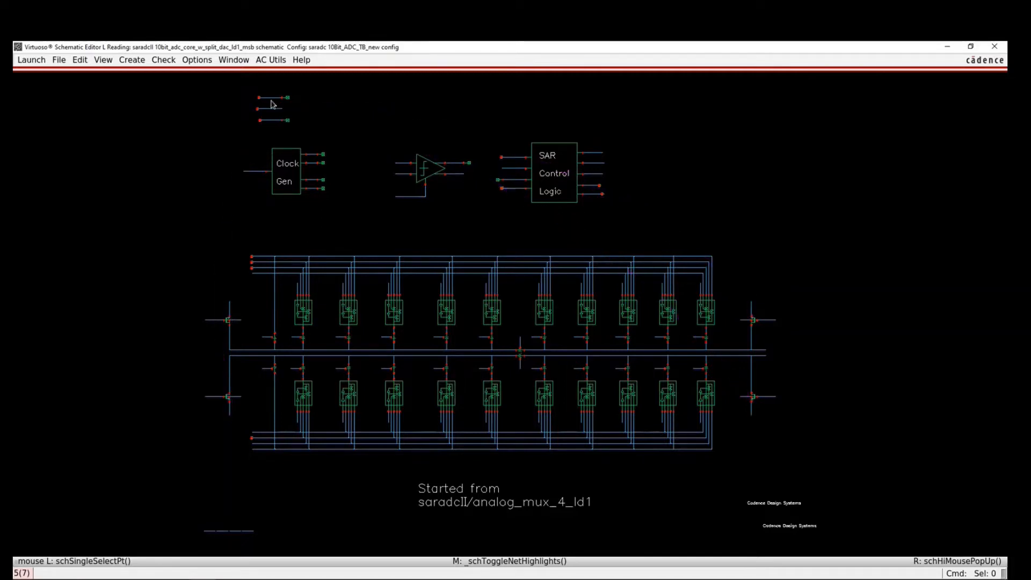
middle_click(272, 98)
middle_click(273, 98)
middle_click(271, 121)
middle_click(271, 121)
middle_click(230, 308)
middle_click(227, 252)
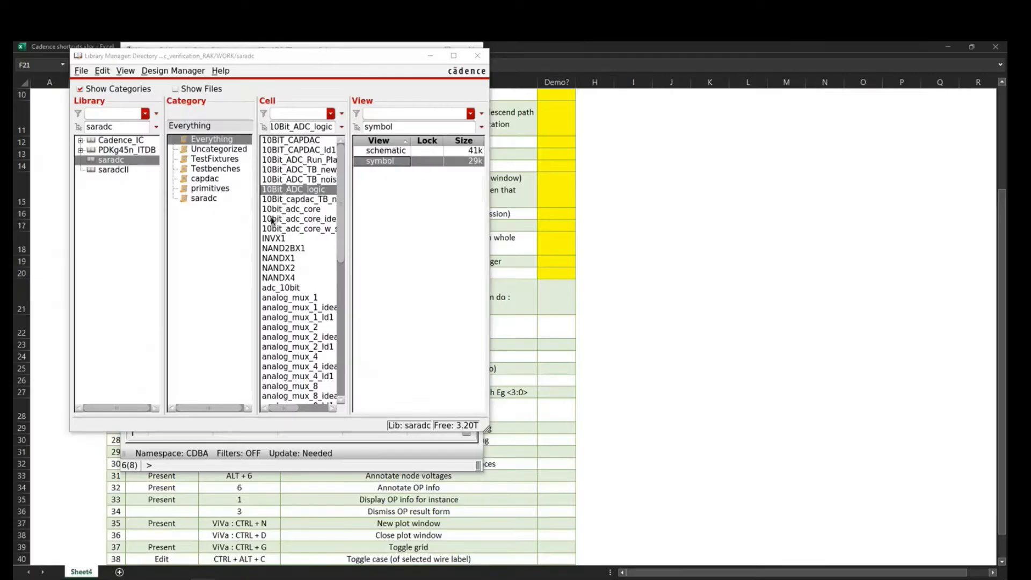
- In Excel, fill the Demo? cells of shortcuts 20 and 19 (G22 and G21) with yellow
click(607, 387)
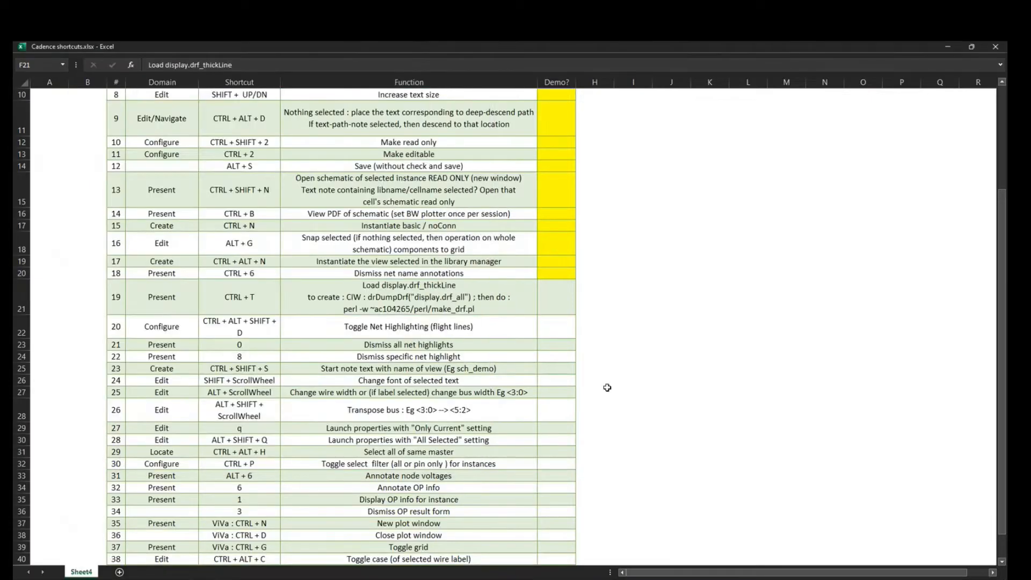
scroll(344, 290, down, 1)
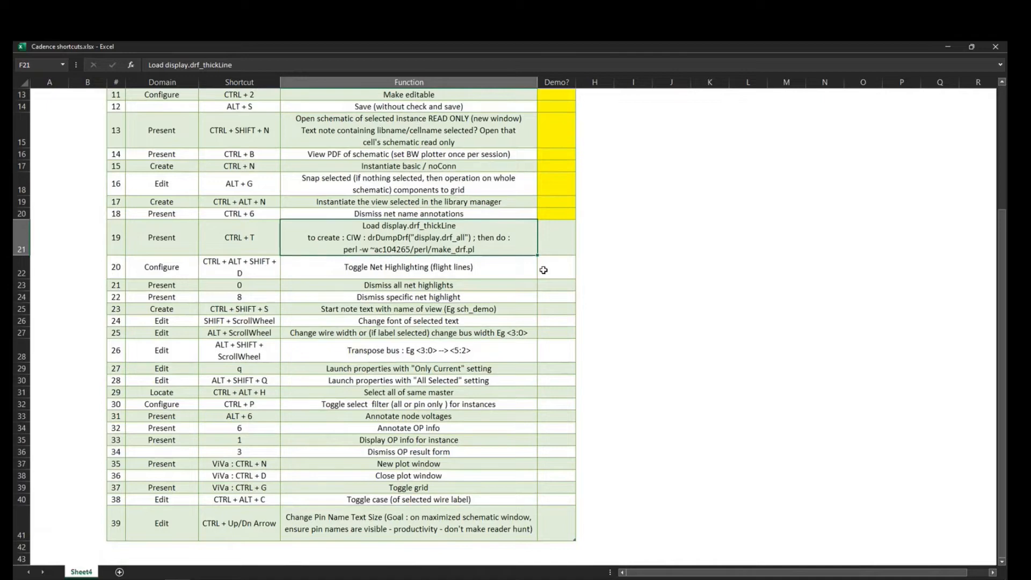
click(544, 270)
key(F4)
scroll(544, 272, up, 1)
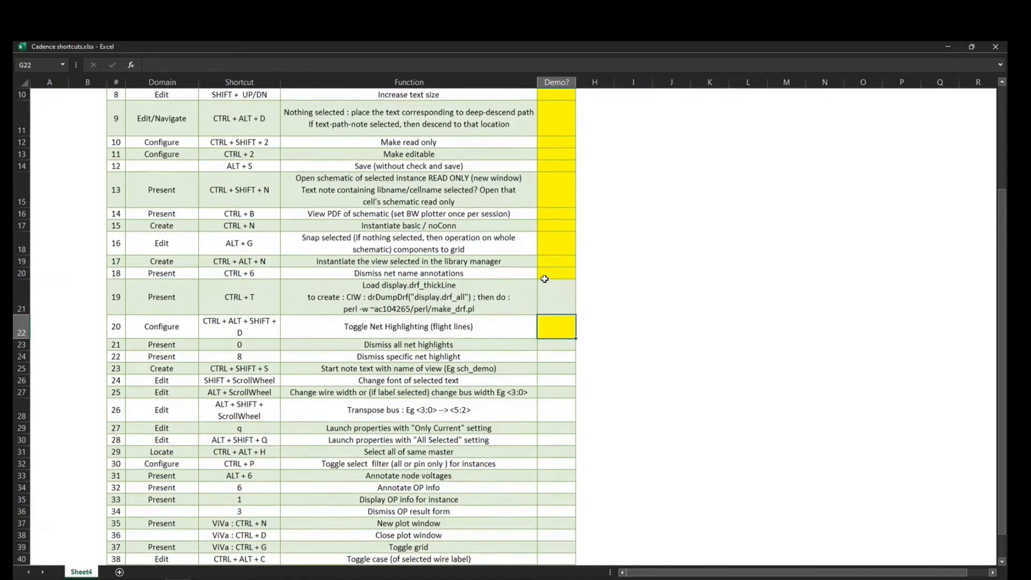
click(551, 298)
key(F4)
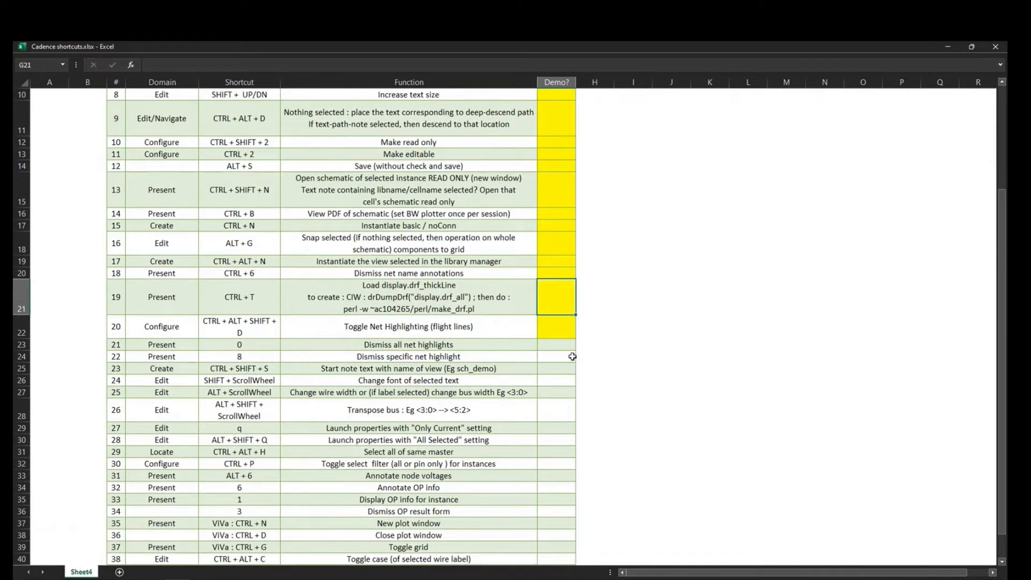
- Look up the "Dismiss all net highlights" and "Dismiss specific net highlight" entries in the shortcut list
scroll(572, 358, down, 1)
click(420, 283)
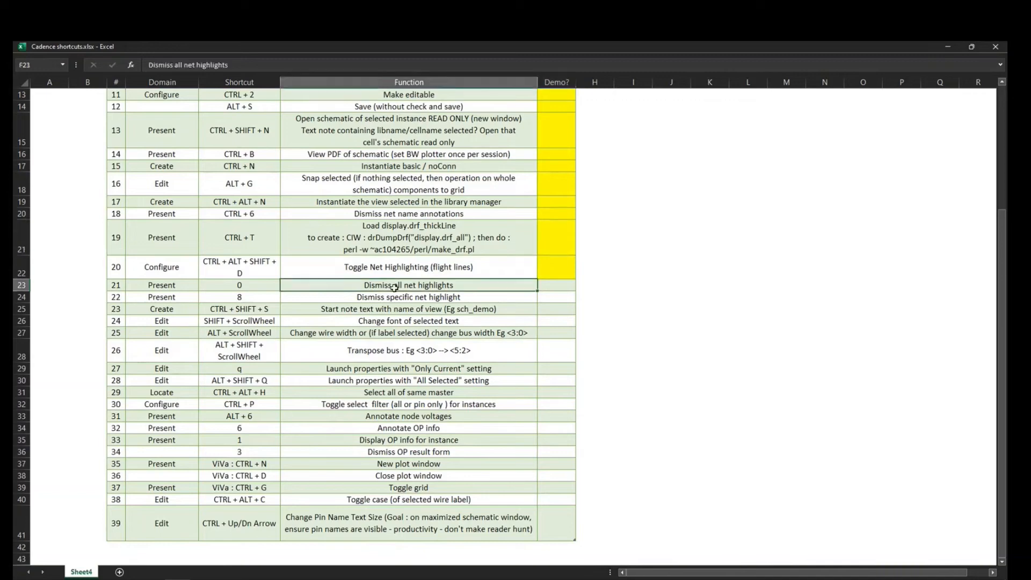
click(622, 394)
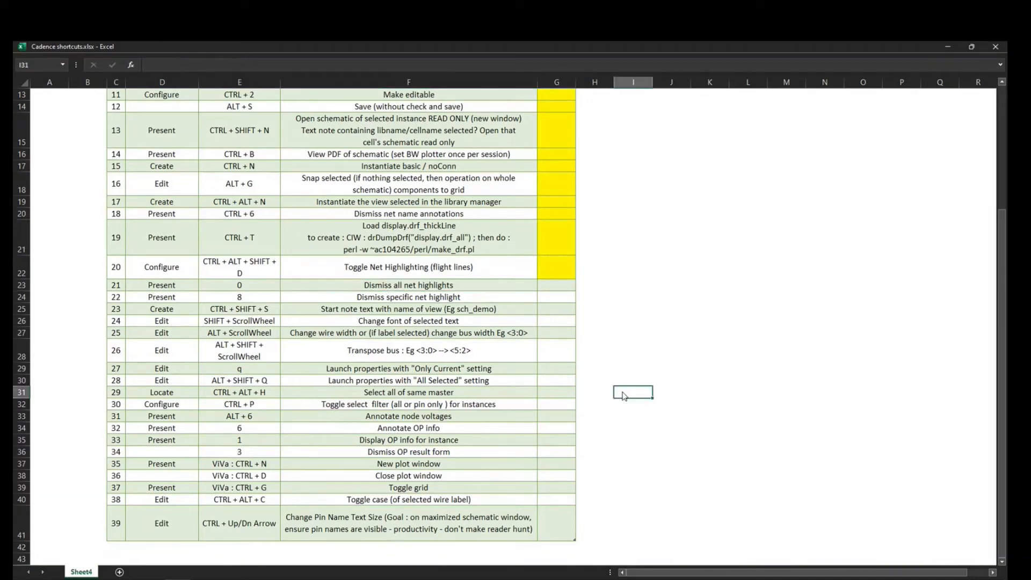
- Return to the schematic and highlight the vrefp net in magenta and the vrefn net in white around the bit<4> mux
key(alt+Tab)
click(561, 322)
right_drag(428, 237, 601, 319)
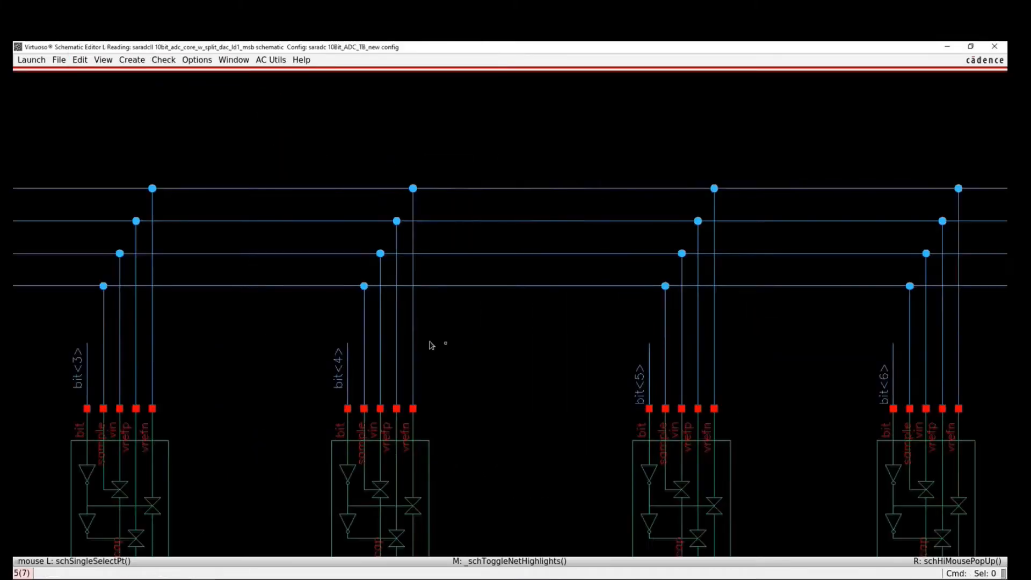
middle_click(415, 340)
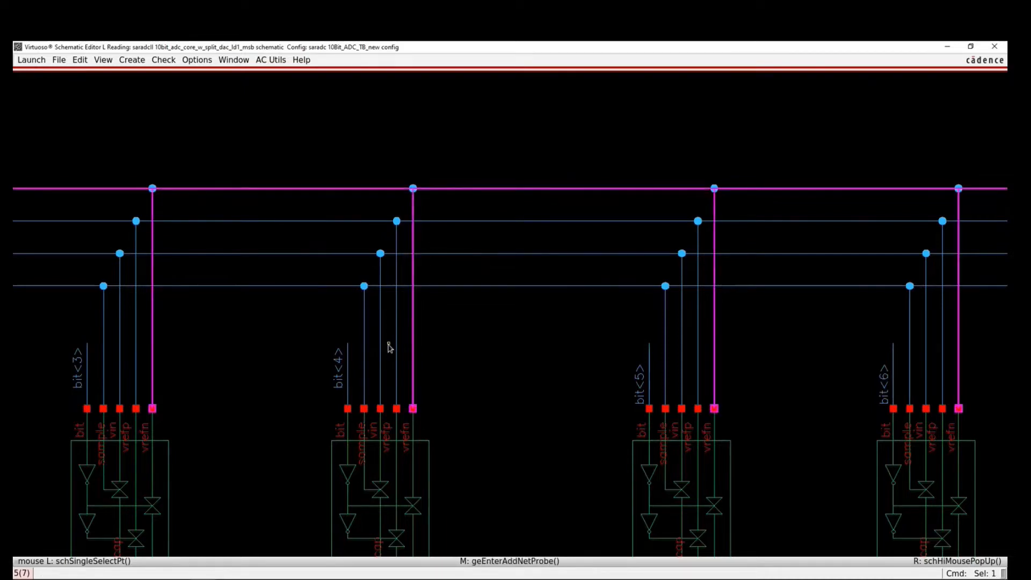
middle_click(397, 344)
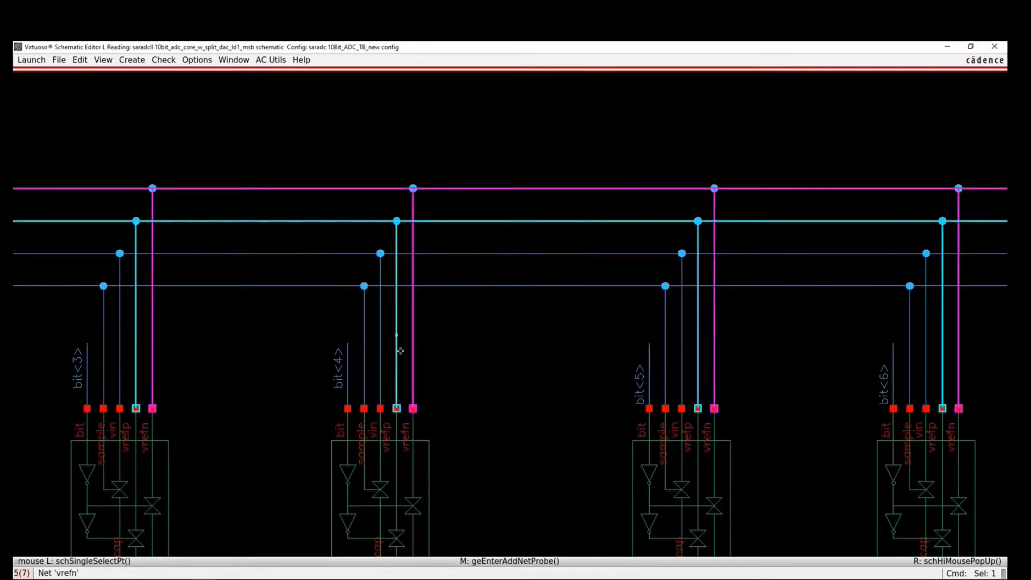
click(412, 391)
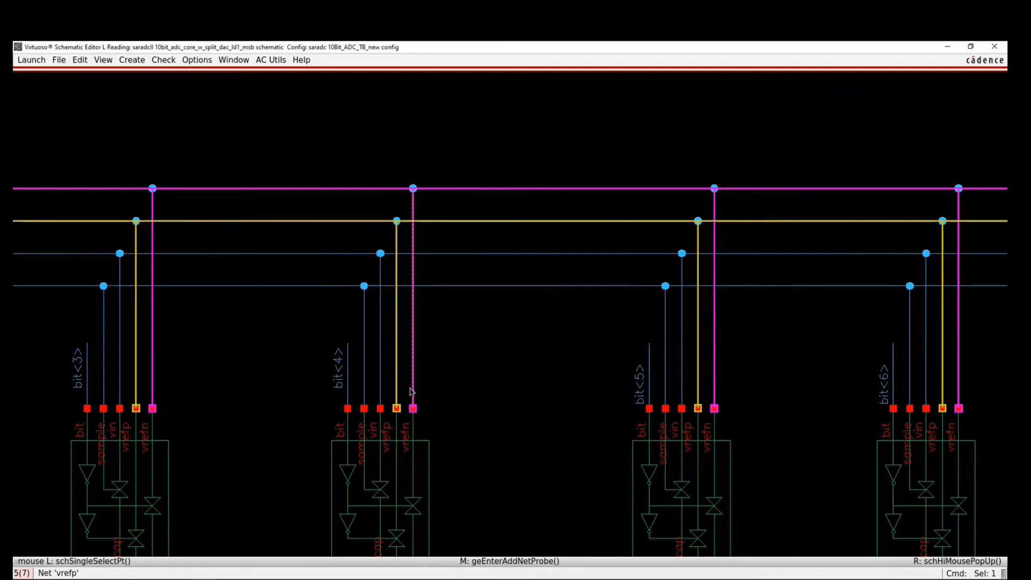
middle_click(412, 392)
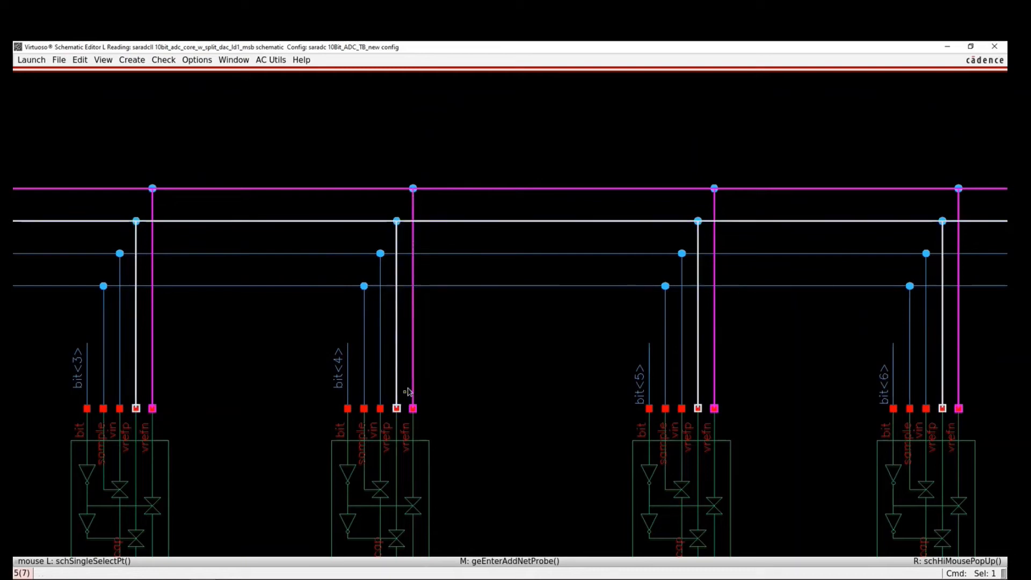
- Highlight the vip net at the bit<4> mux and cycle its highlight colour to purple
middle_click(380, 353)
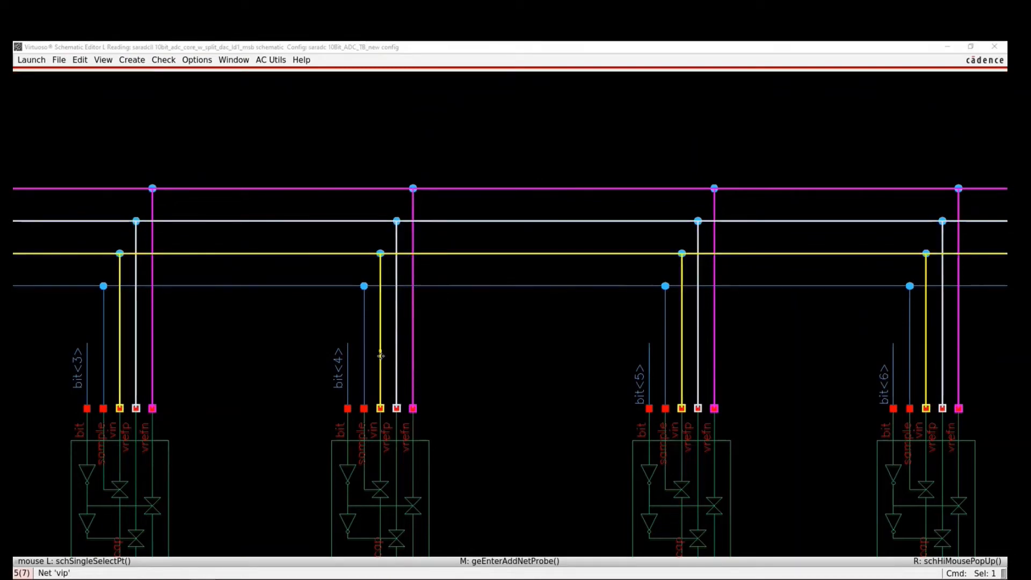
middle_click(380, 355)
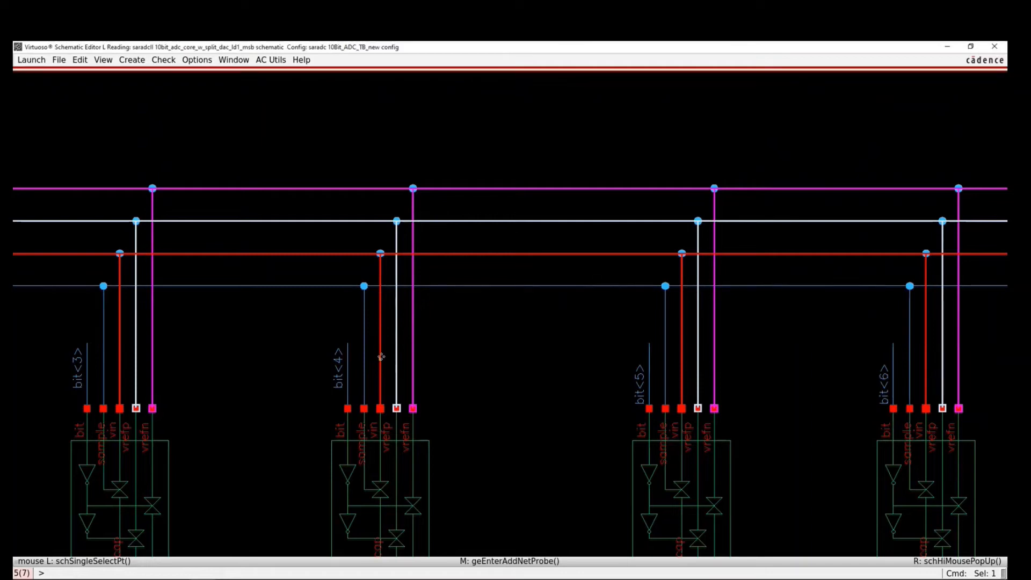
middle_click(381, 354)
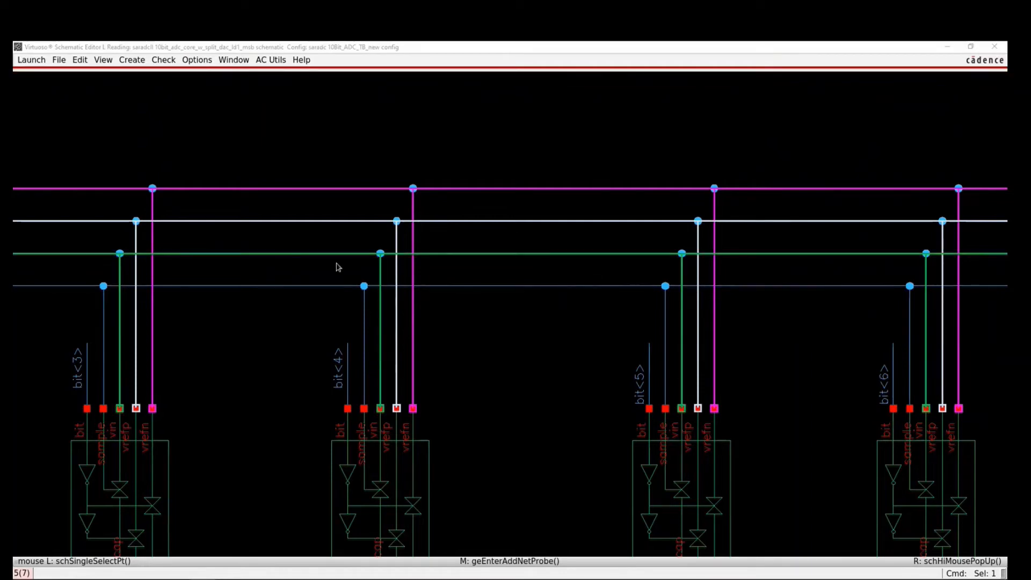
middle_click(378, 347)
middle_click(379, 347)
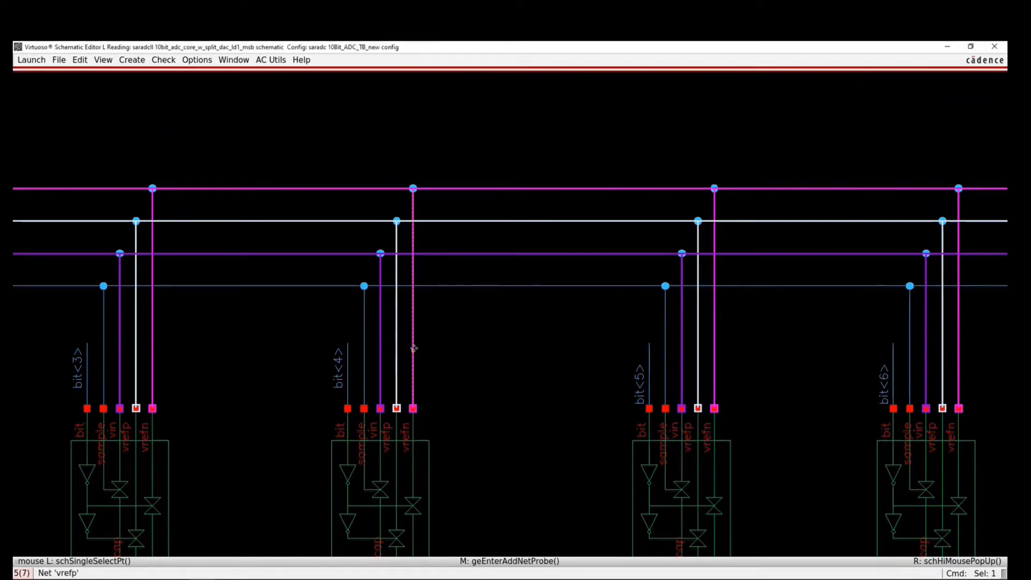
- Dismiss only the vrefp net's highlight on the uppermost horizontal line above the muxes
key(shift+9)
click(447, 188)
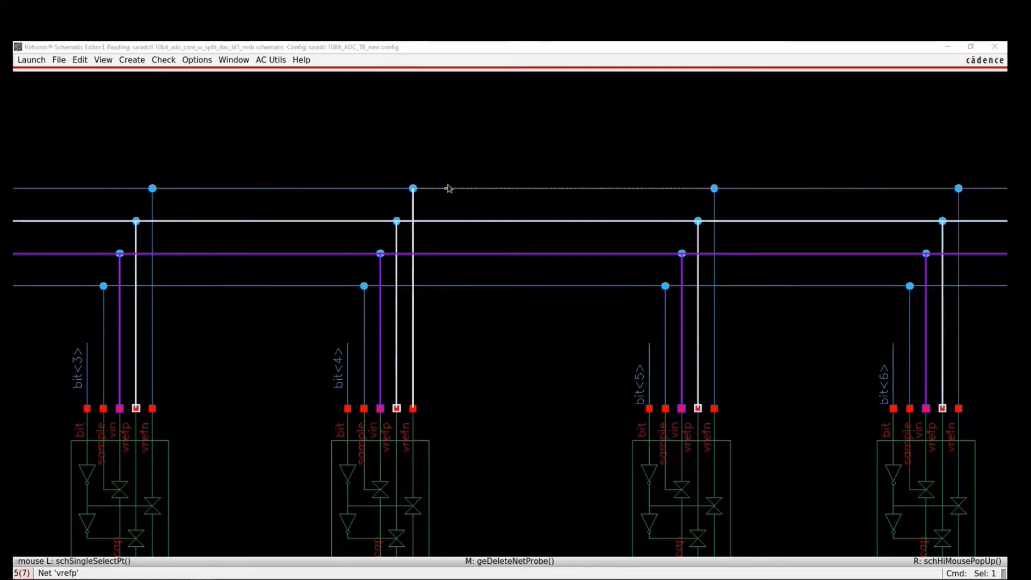
- Clear the selection, show the assistants, and list the schematic's nets in the Navigator down to the vip entry
click(481, 382)
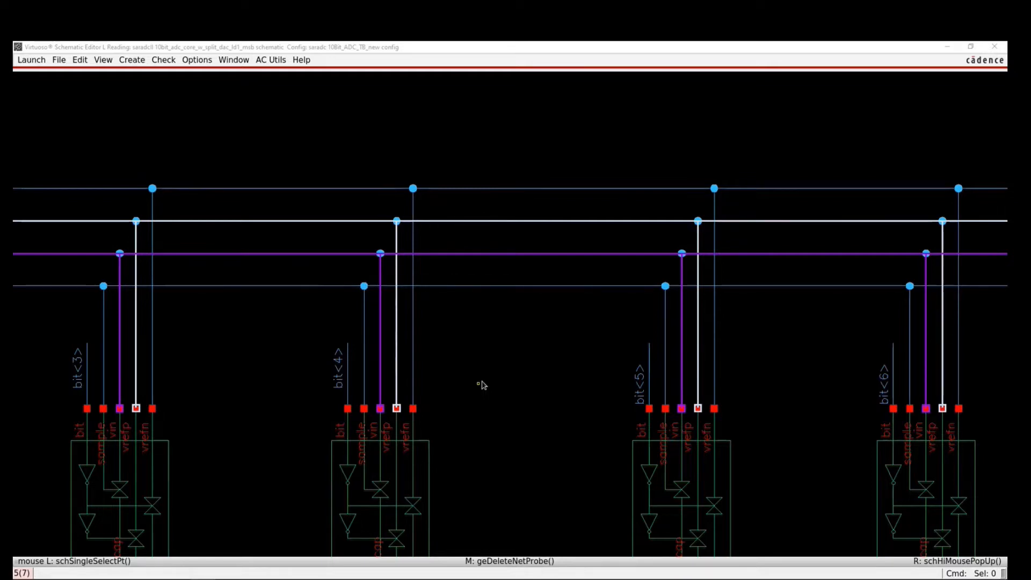
click(481, 384)
key(F11)
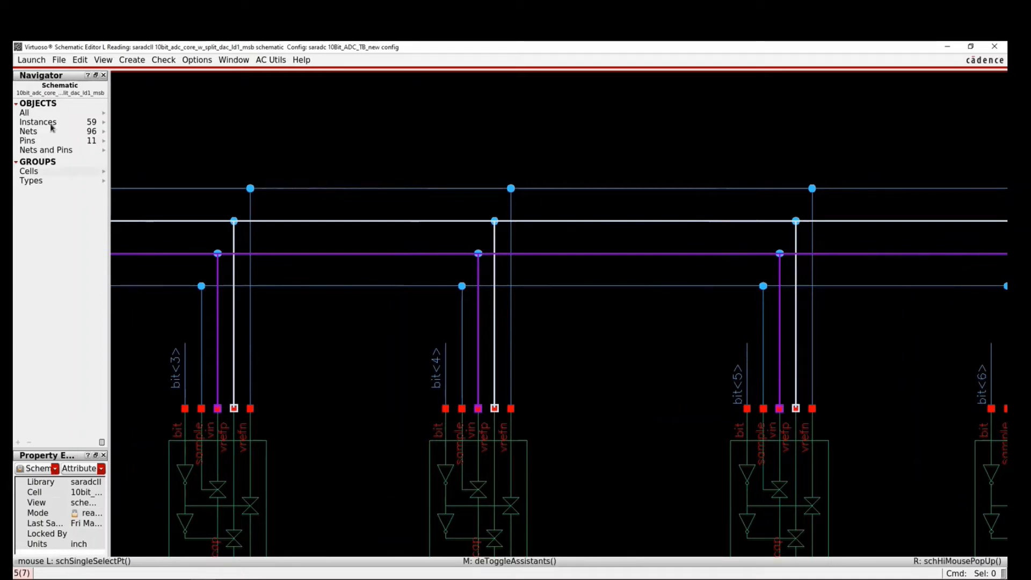
click(104, 133)
scroll(81, 365, down, 1)
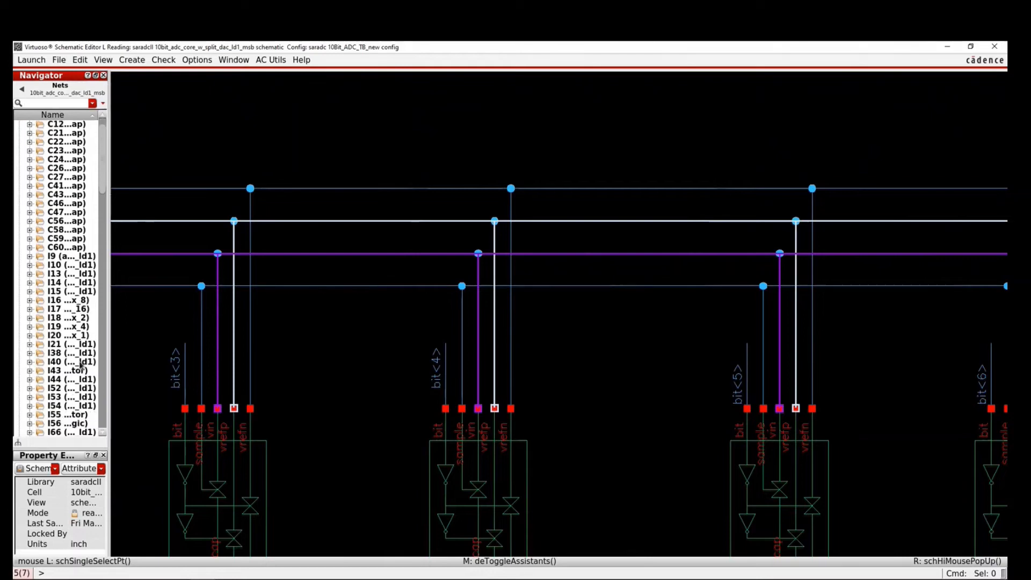
scroll(81, 365, down, 20)
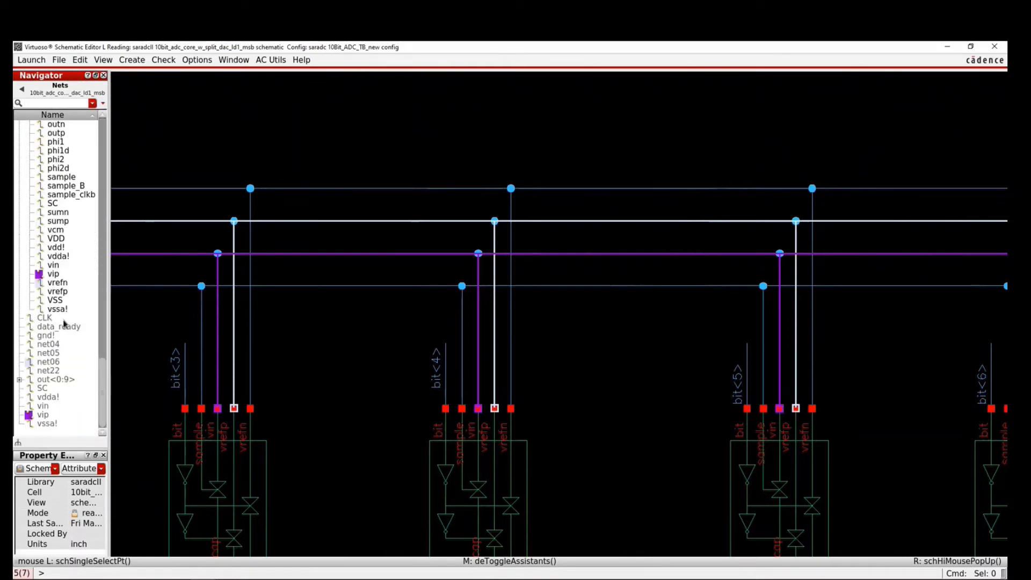
- Remove the probe from the vip net through its Navigator entry, clear the selection and hide the assistants
right_click(52, 275)
mouse_move(117, 355)
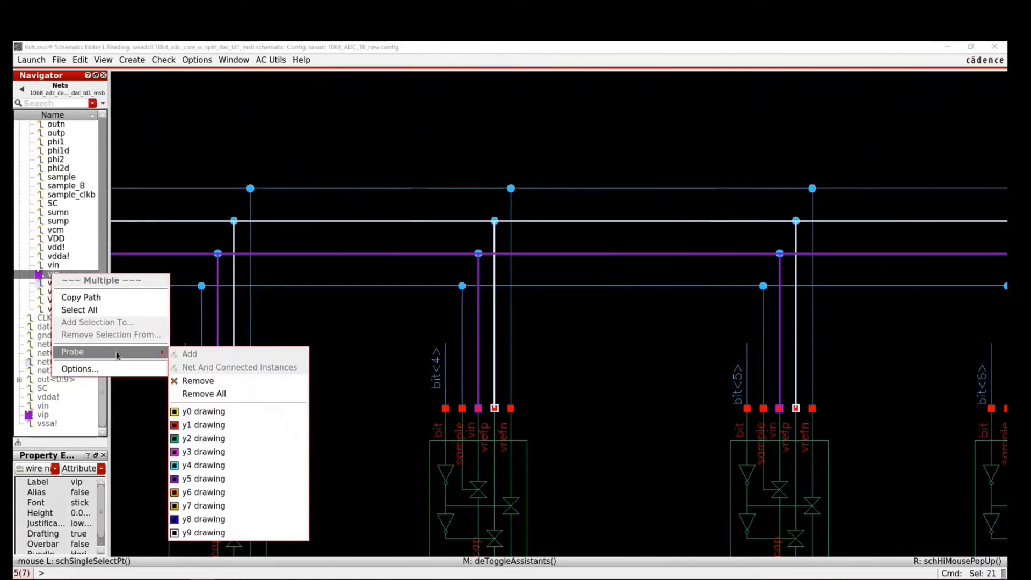
click(199, 381)
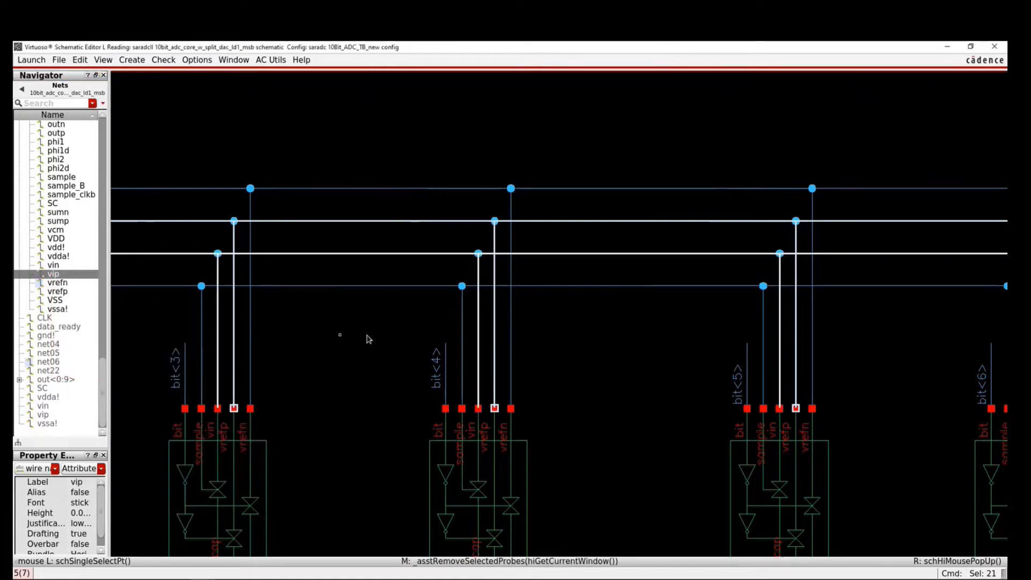
click(347, 361)
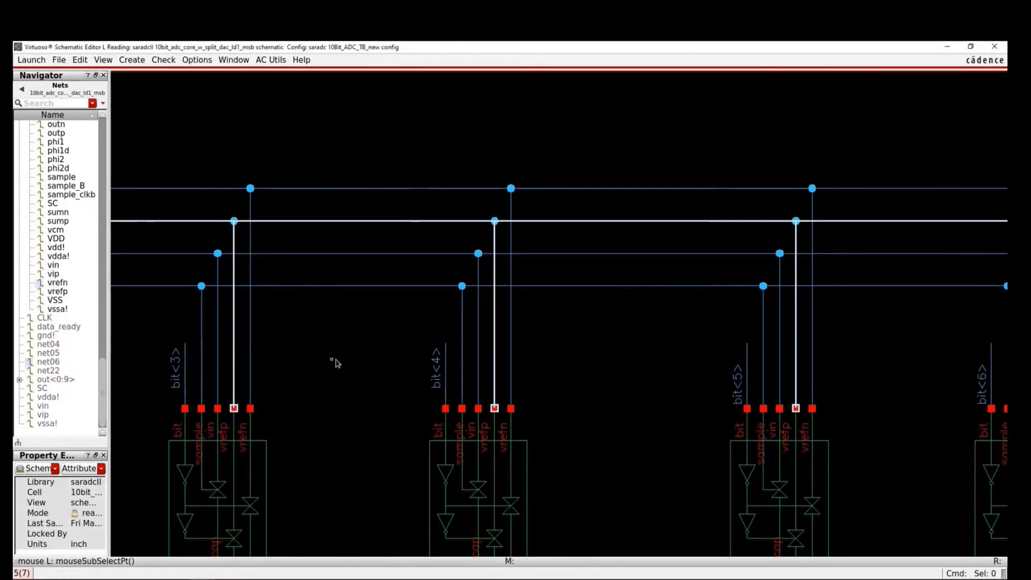
middle_click(335, 363)
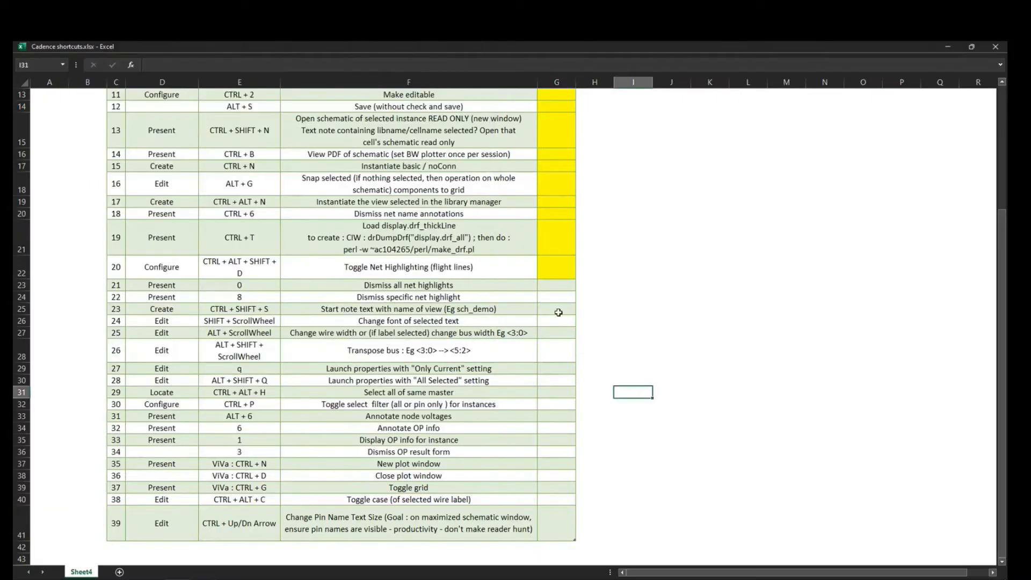
- In the Excel shortcut list, mark the Demo? cells of "Dismiss all net highlights" and "Dismiss specific net highlight" yellow
drag(554, 286, 556, 299)
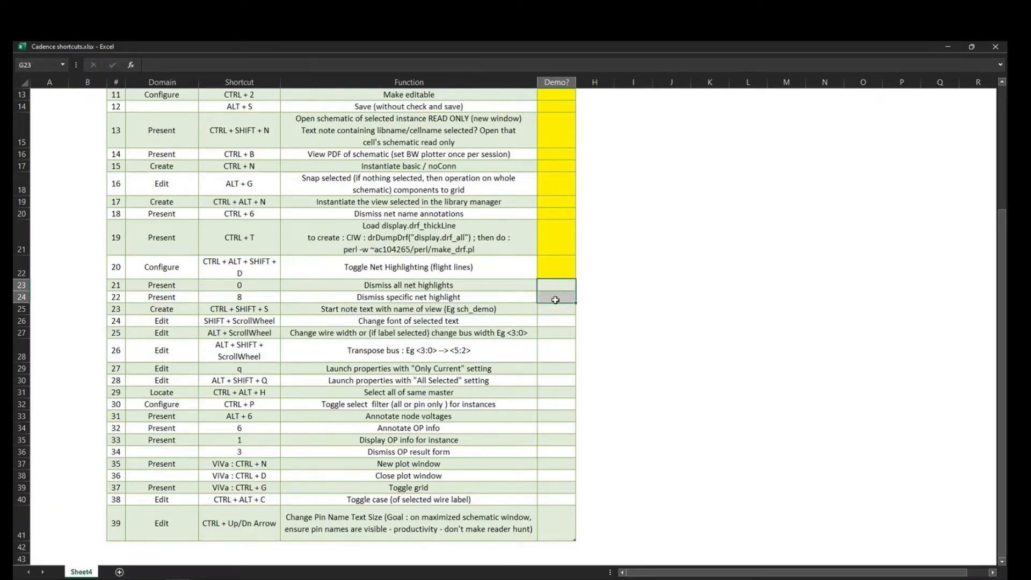
key(F4)
click(532, 343)
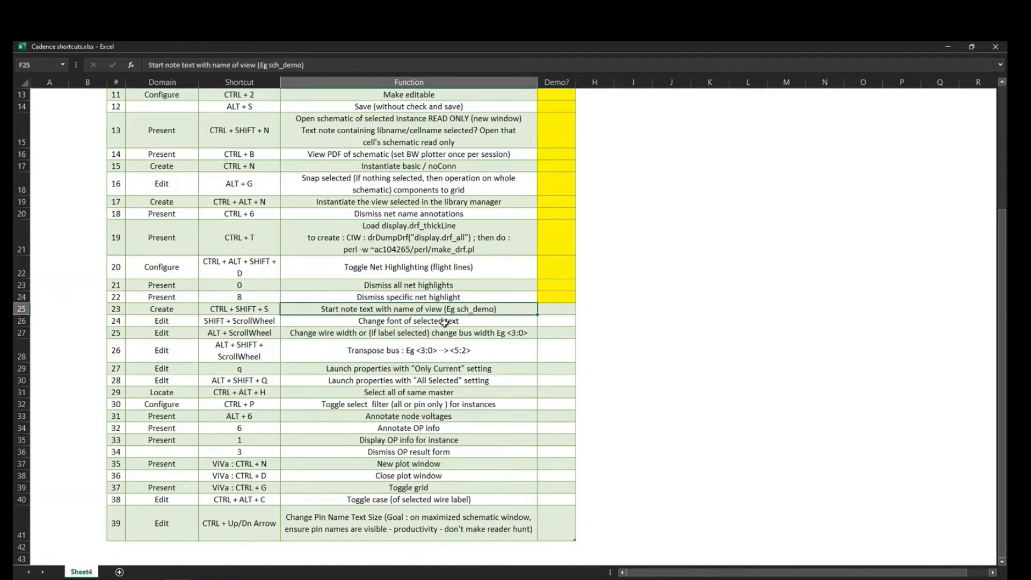
click(556, 333)
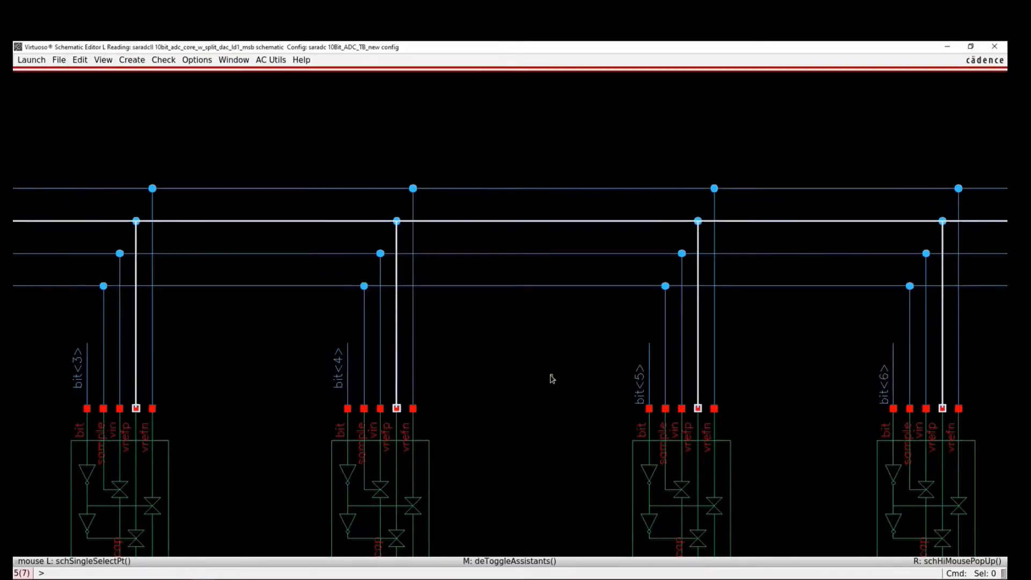
- Go to the 10Bit_ADC_TB_new testbench schematic and place the note text "schematic" above the vcm wire
key(ctrl+b)
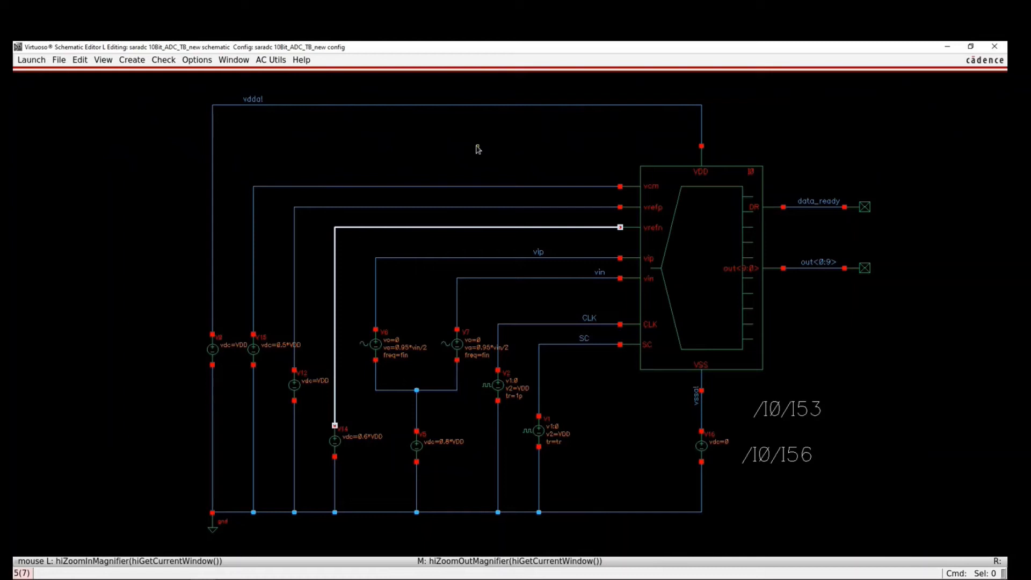
text(schematic)
click(444, 159)
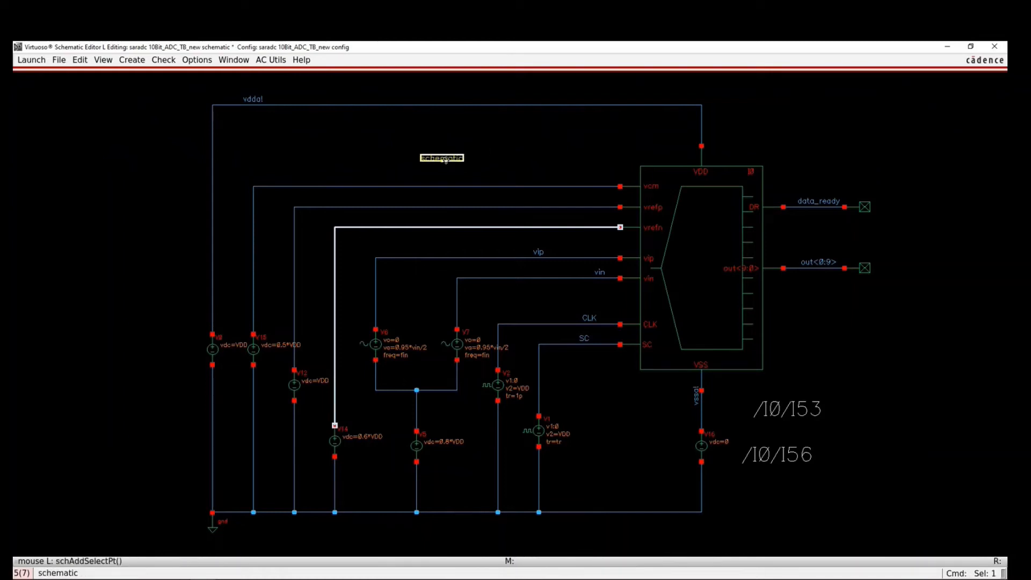
- Enlarge the "schematic" note text and cycle its font to a serif style
shift+scroll(445, 159, up, 6)
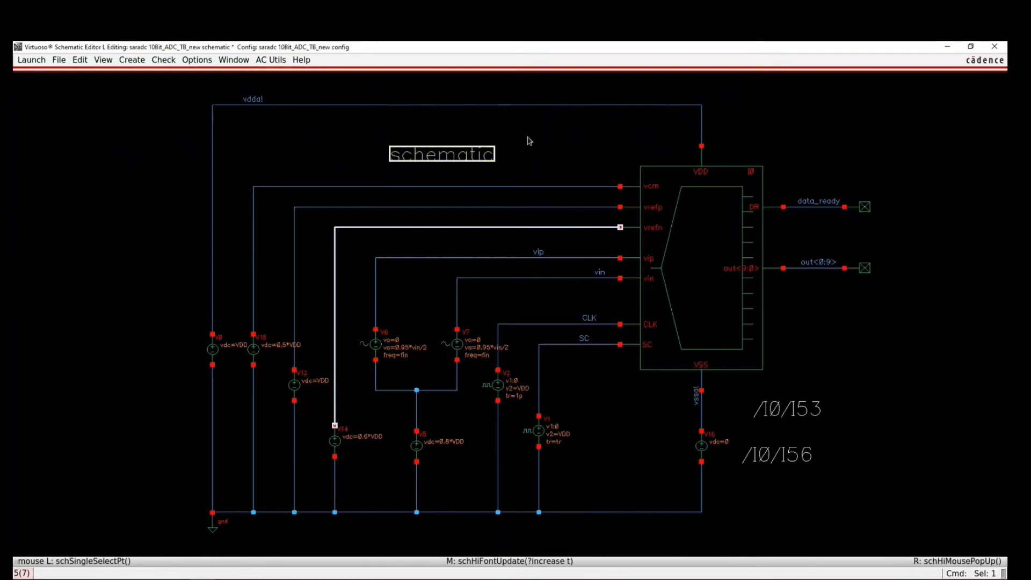
click(542, 150)
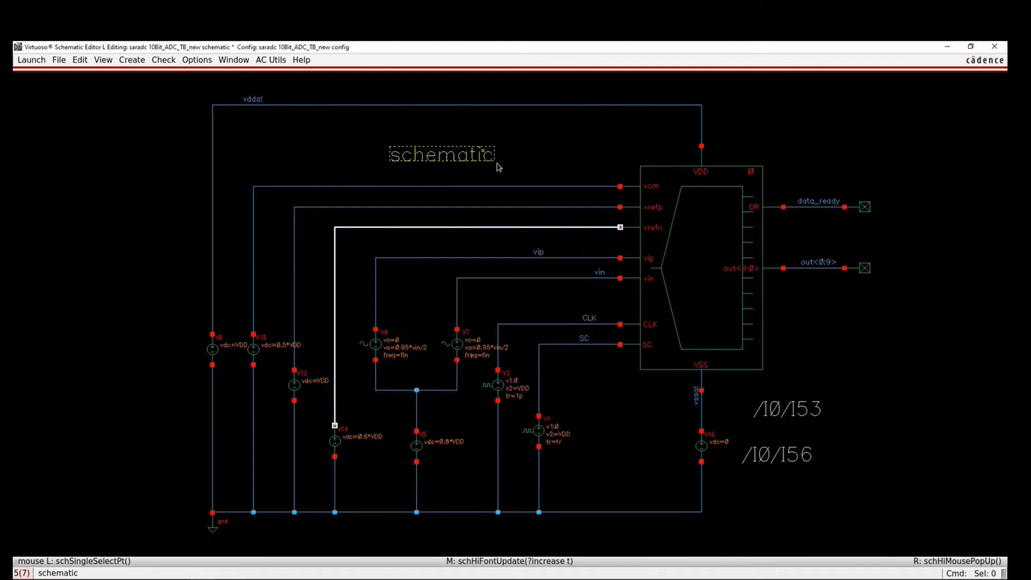
click(465, 156)
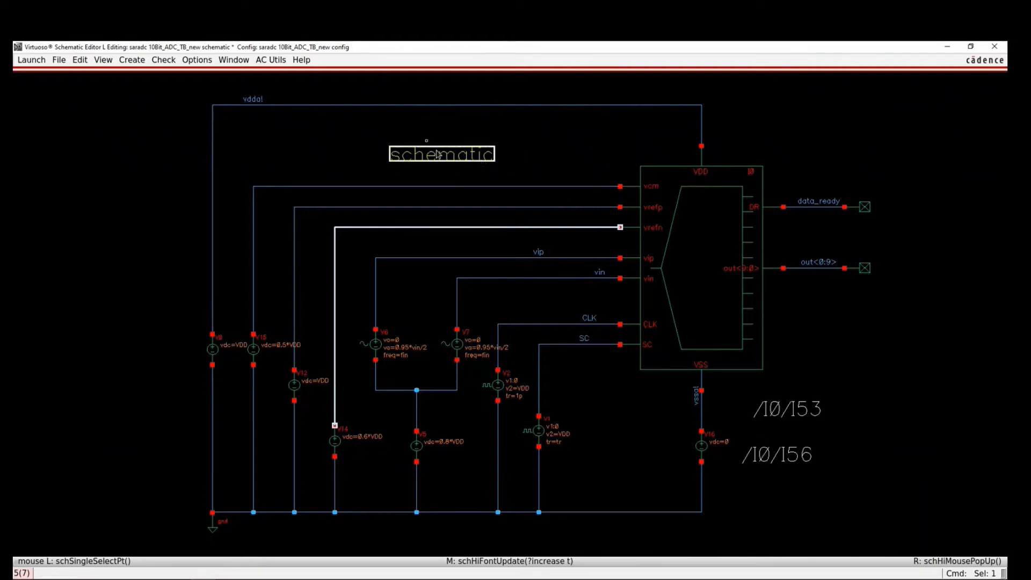
shift+scroll(448, 154, up, 2)
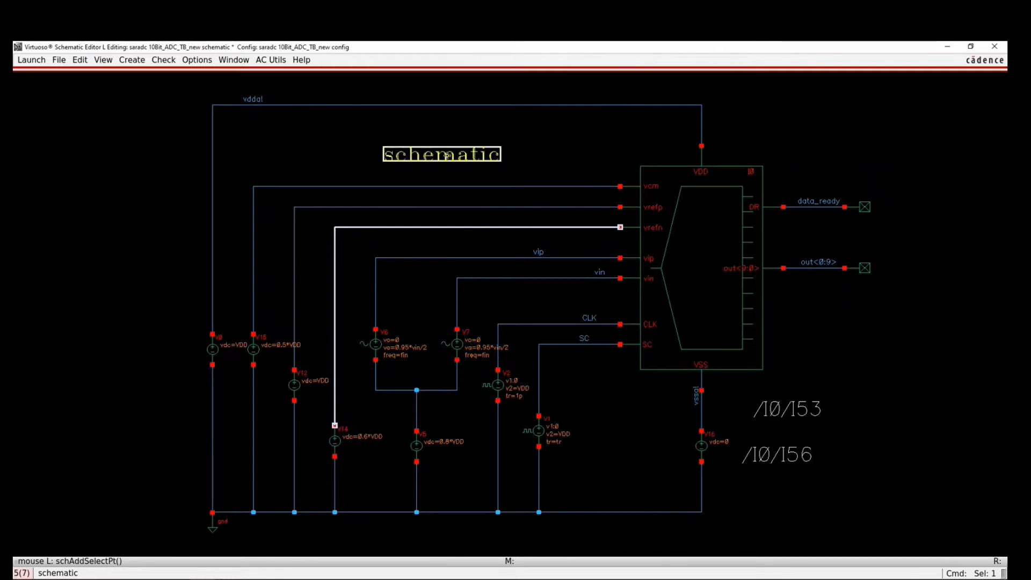
click(541, 172)
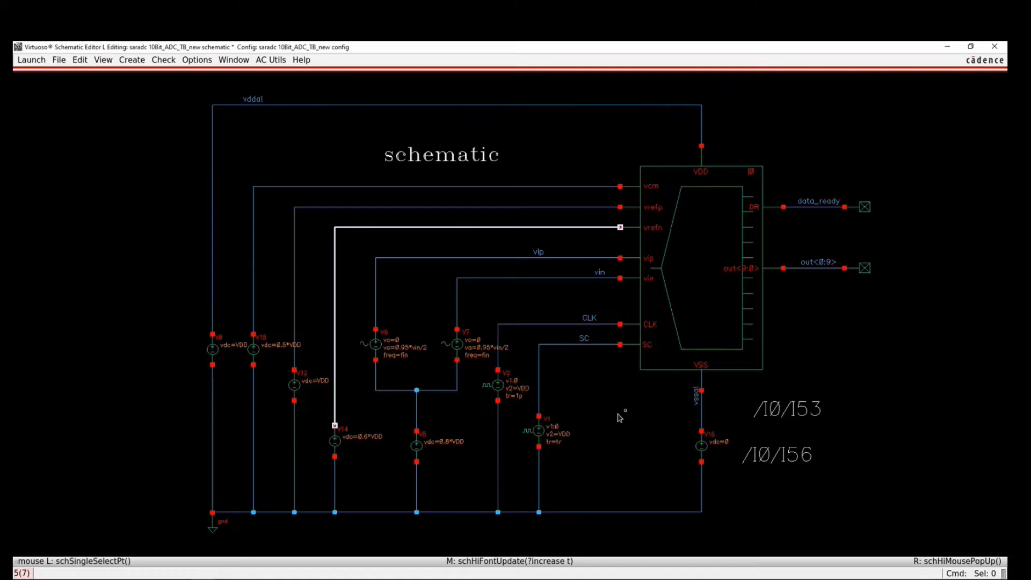
click(444, 157)
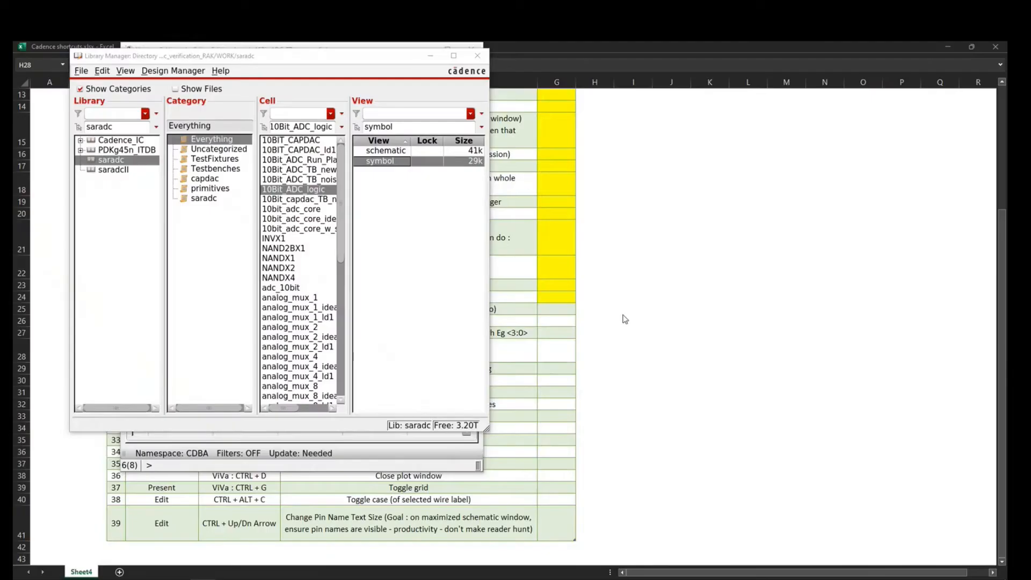
- In Excel, mark the Demo? cells of "Start note text with name of view" and "Change font of selected text" yellow
click(570, 319)
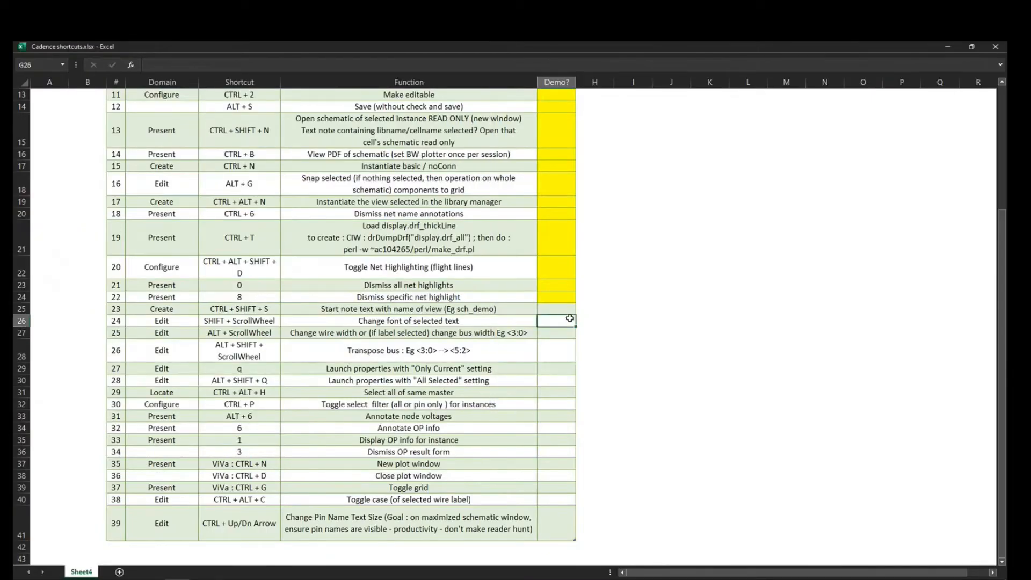
click(565, 312)
key(F4)
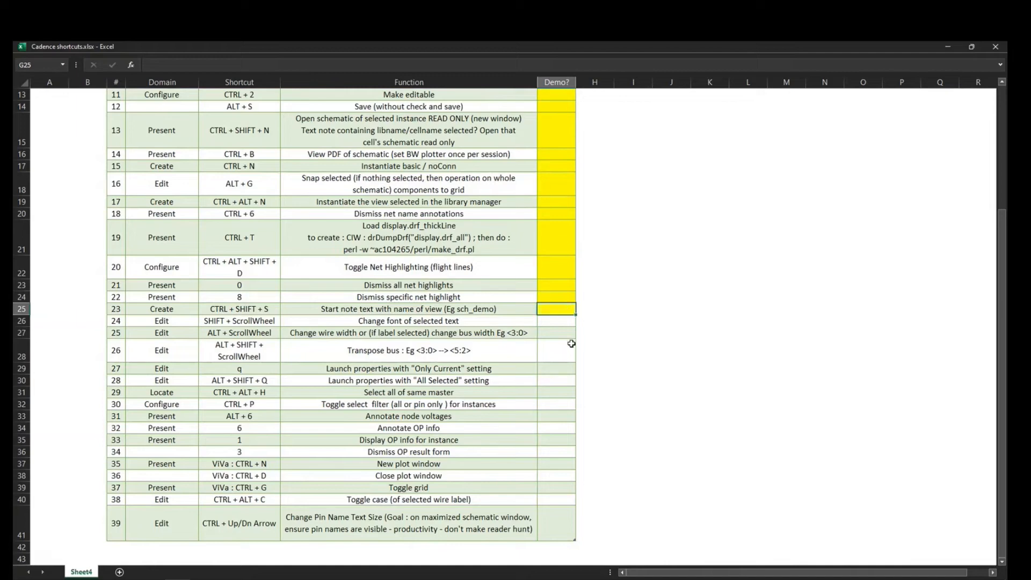
click(419, 320)
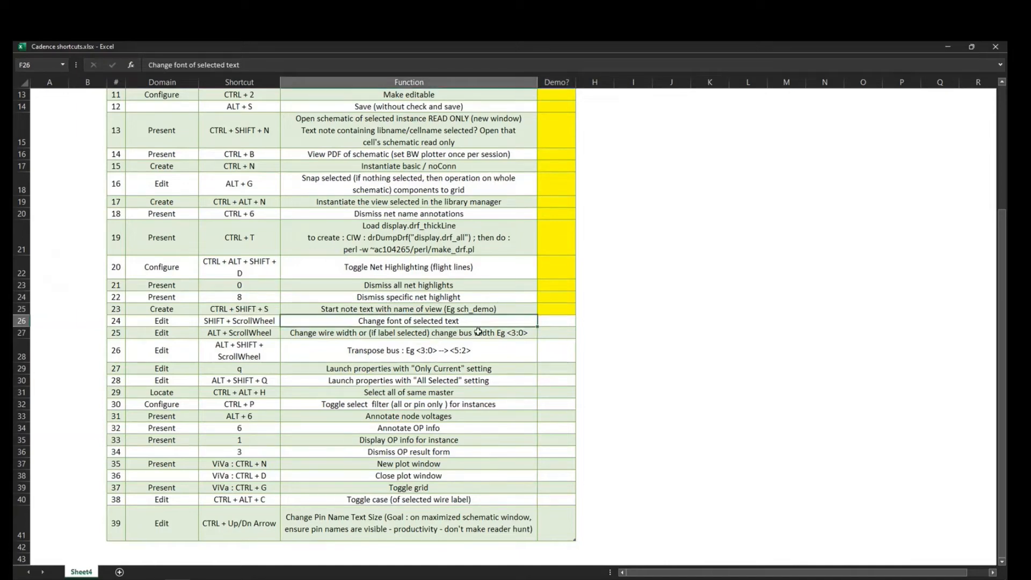
click(553, 320)
key(F4)
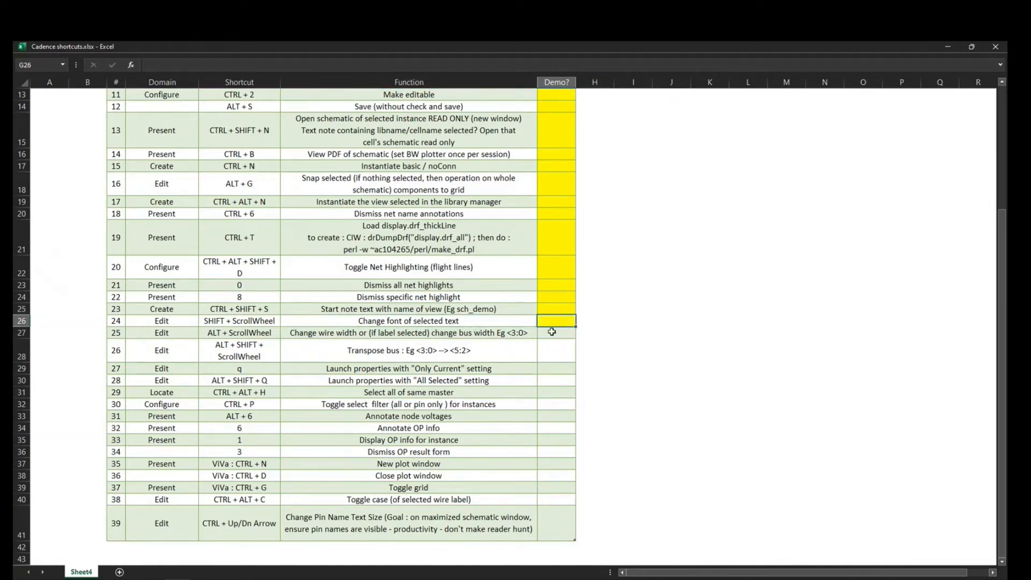
- Return to the testbench schematic and copy the out<0:9> wire, label and noConn instance to the space below the original
click(338, 335)
key(alt+Tab)
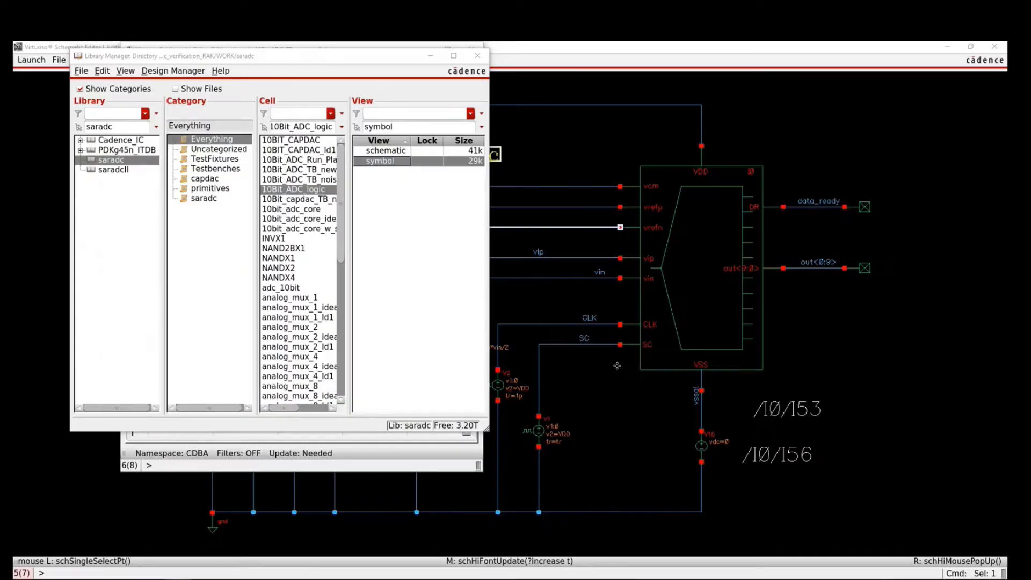
click(762, 440)
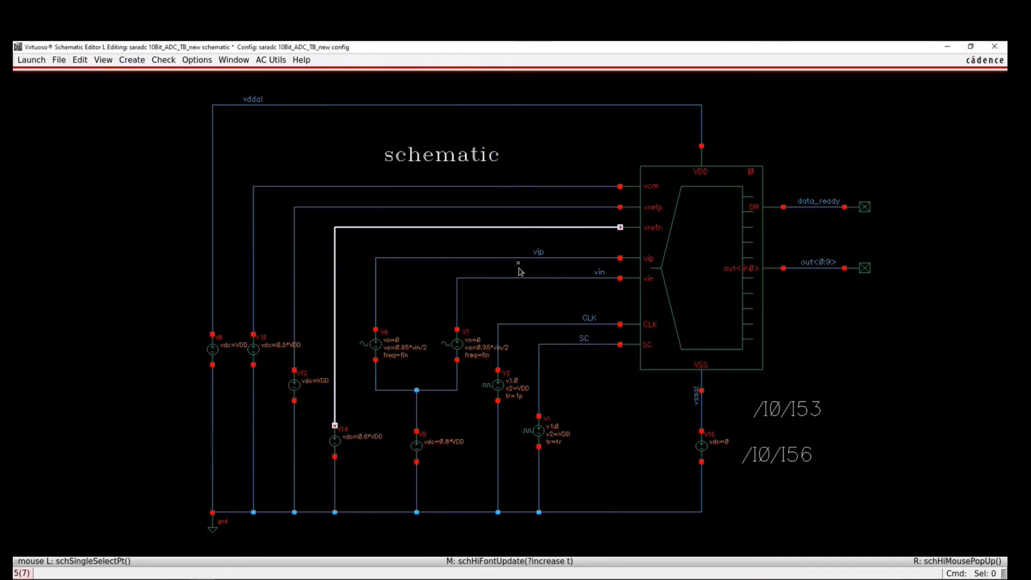
right_drag(611, 162, 967, 325)
click(725, 385)
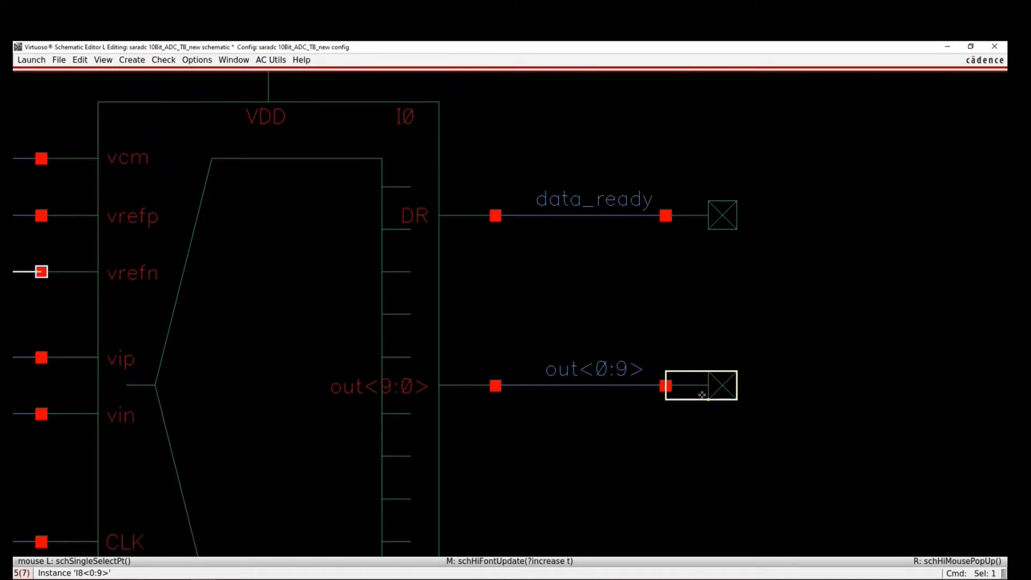
click(709, 447)
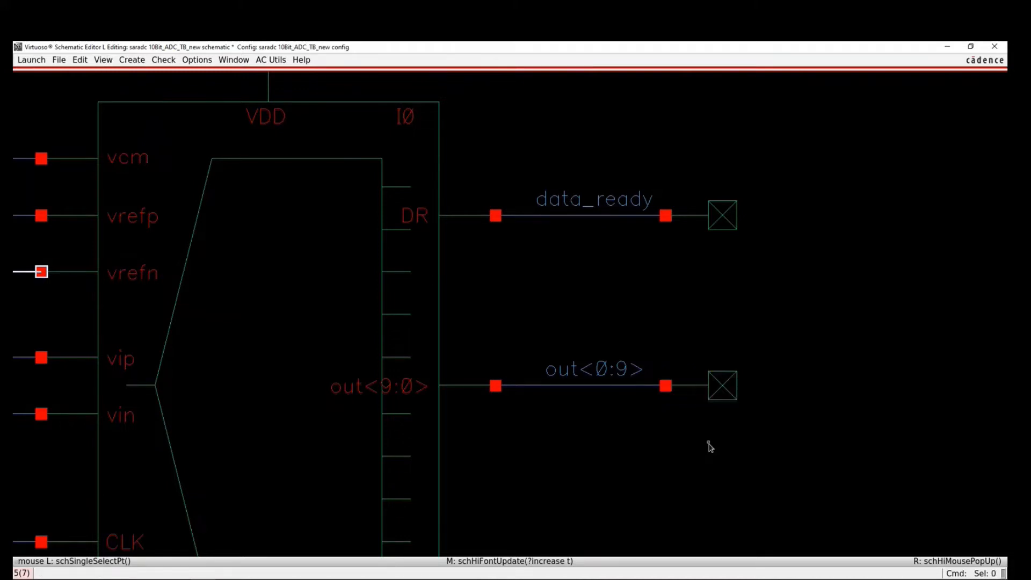
scroll(709, 445, down, 2)
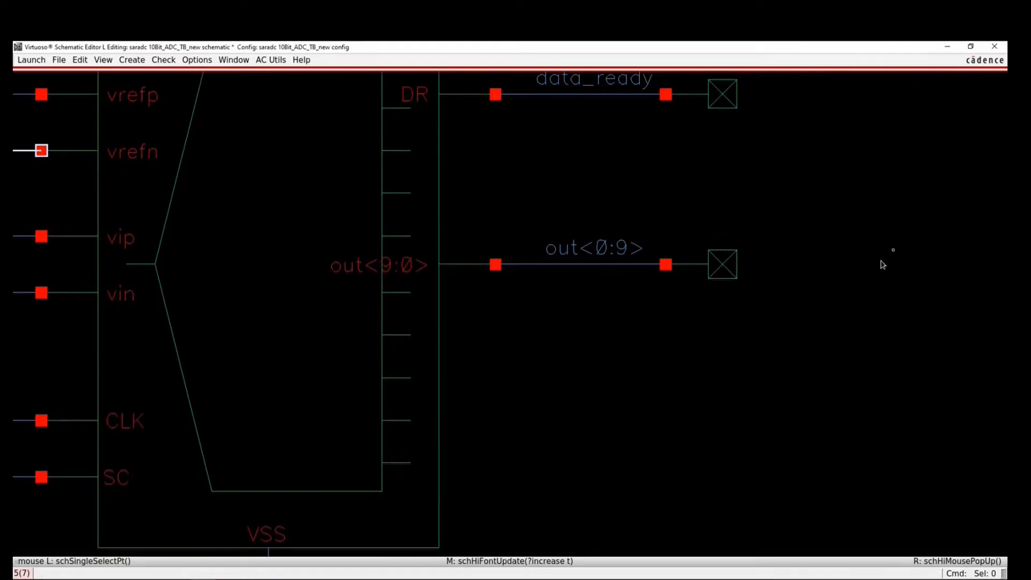
drag(817, 209, 468, 320)
key(c)
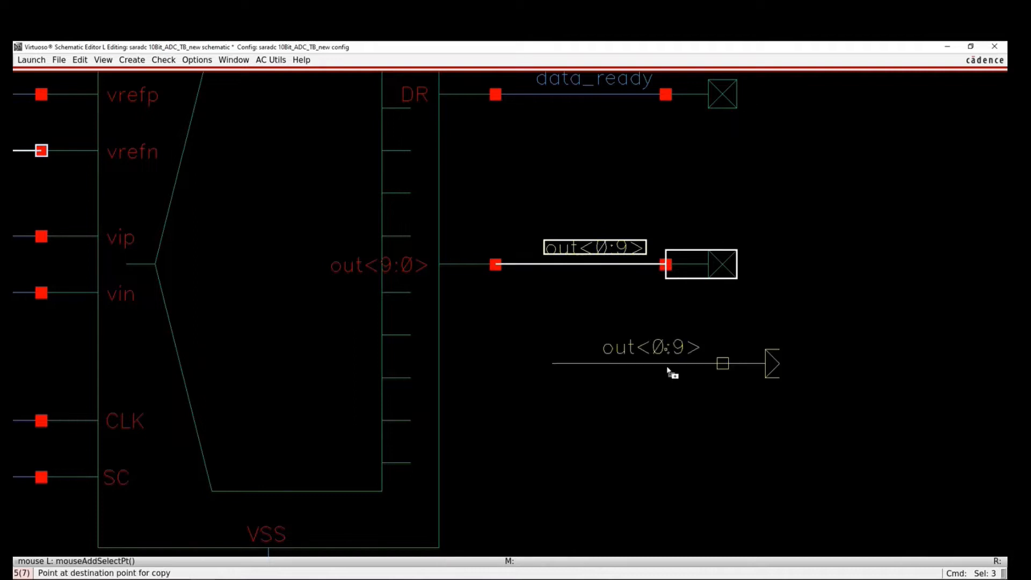
click(667, 386)
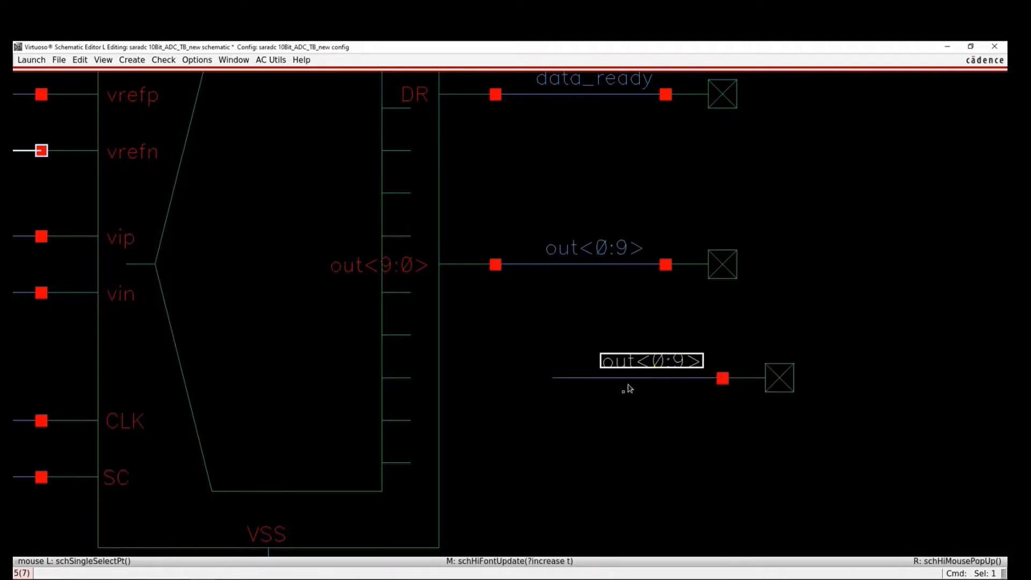
key(w)
click(552, 378)
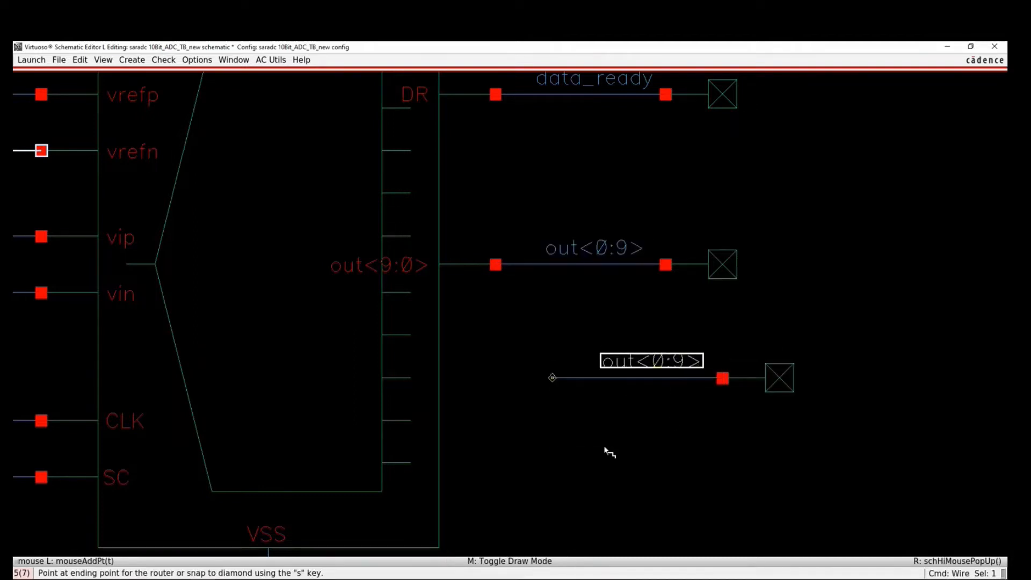
double_click(755, 450)
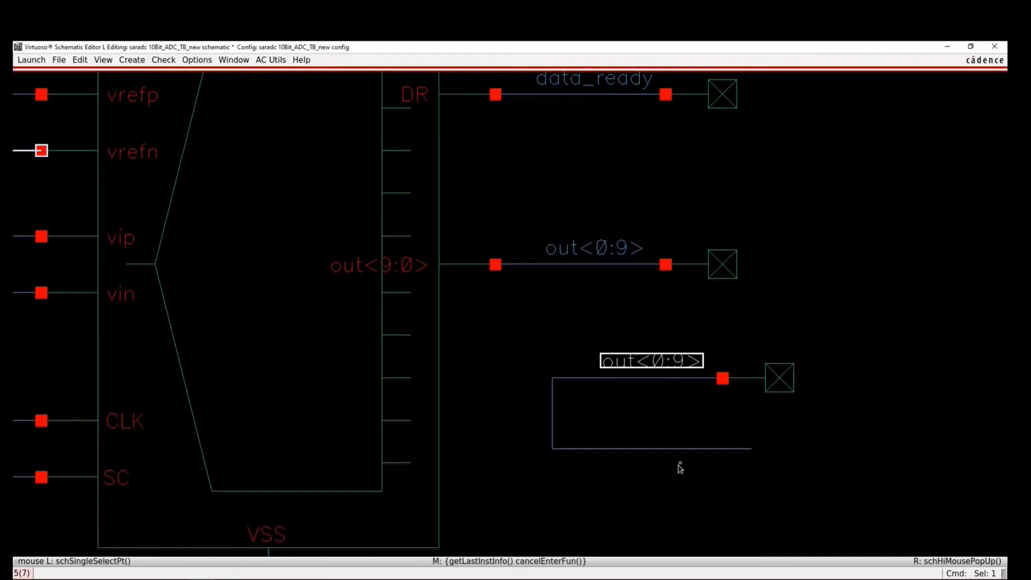
key(u)
key(u)
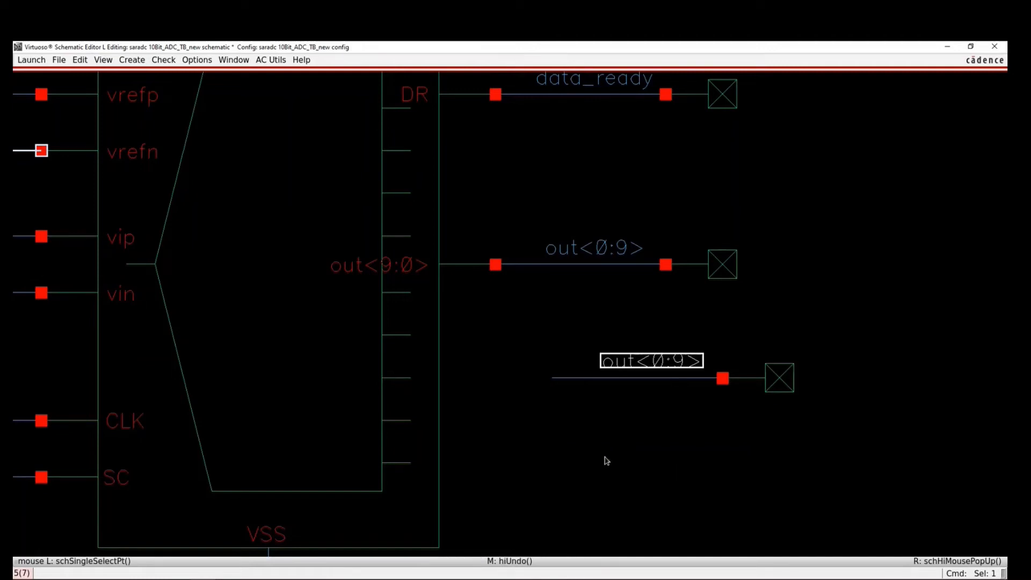
- Draw a short free-standing stepped wire below the copied out<0:9> wire and increase its width
key(w)
click(609, 462)
double_click(736, 451)
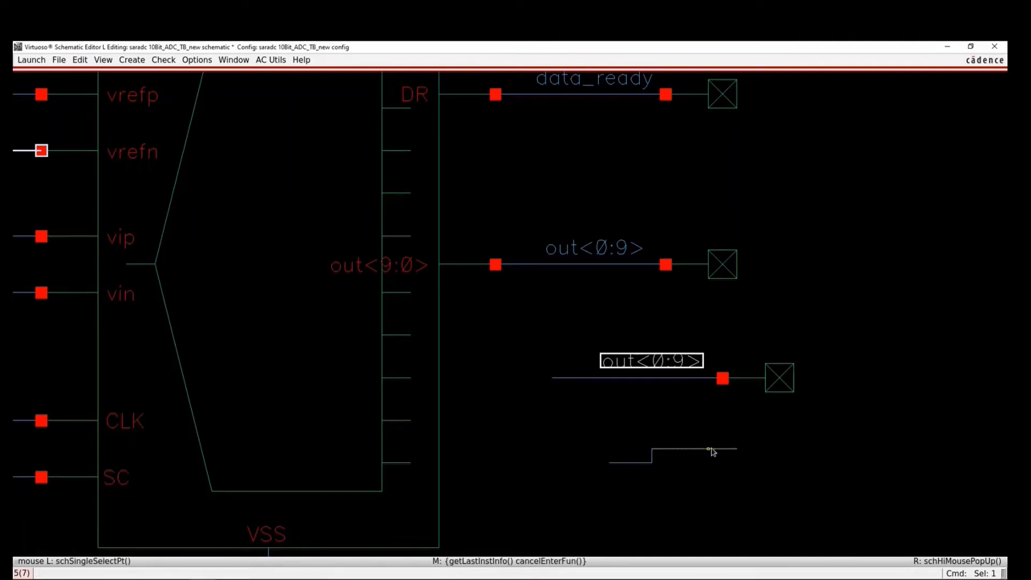
click(712, 449)
key(q)
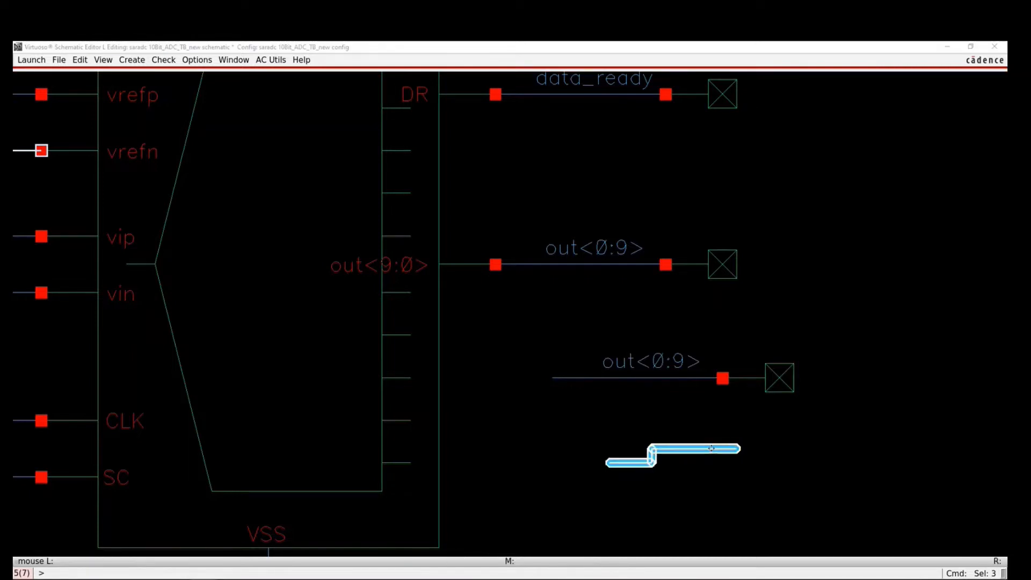
- Straighten the free-standing stepped wire into one horizontal segment a little lower down and increase its width again
drag(706, 450, 709, 480)
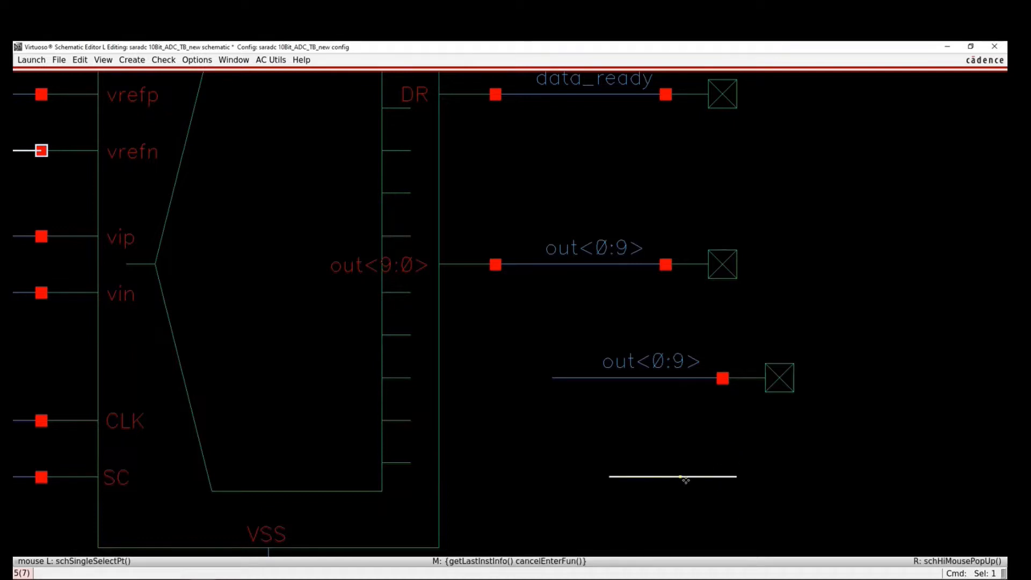
key(q)
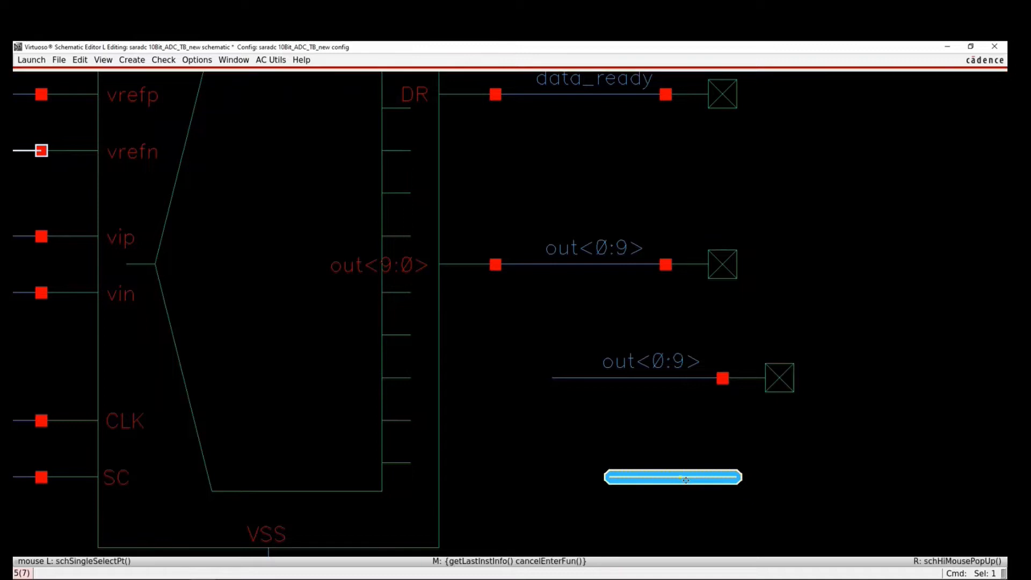
click(725, 487)
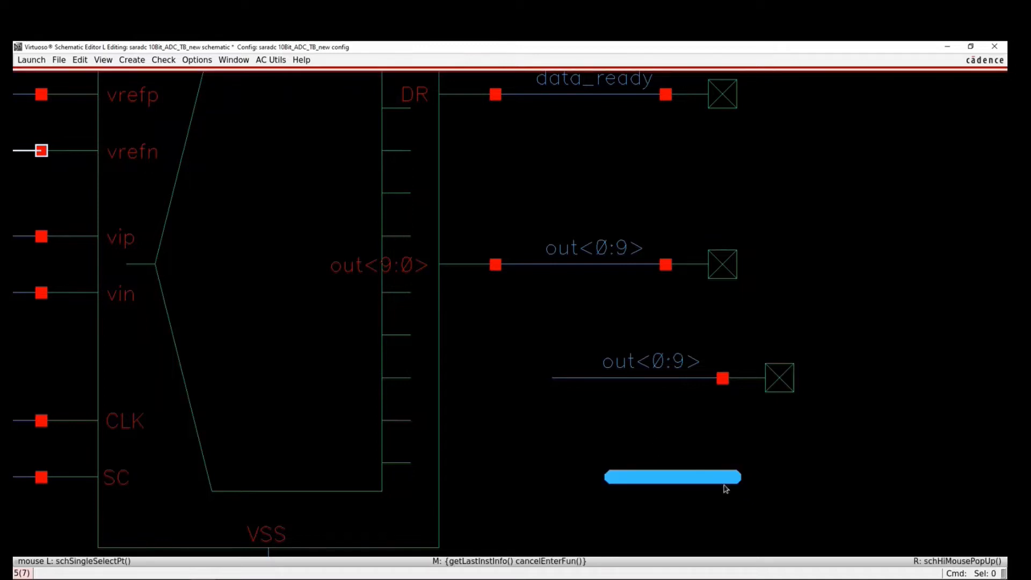
- Step the bus range of the copied out<0:9> label down to out<-3:9> and back up to out<0:9>
click(663, 362)
ctrl+shift+scroll(661, 362, down, 2)
ctrl+shift+scroll(661, 362, up, 2)
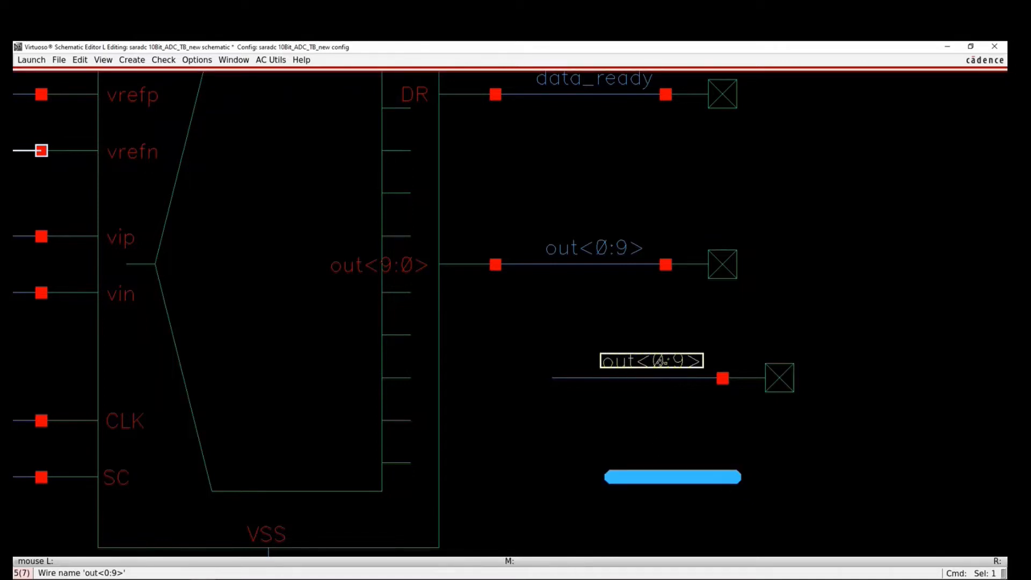
ctrl+shift+scroll(674, 436, down, 2)
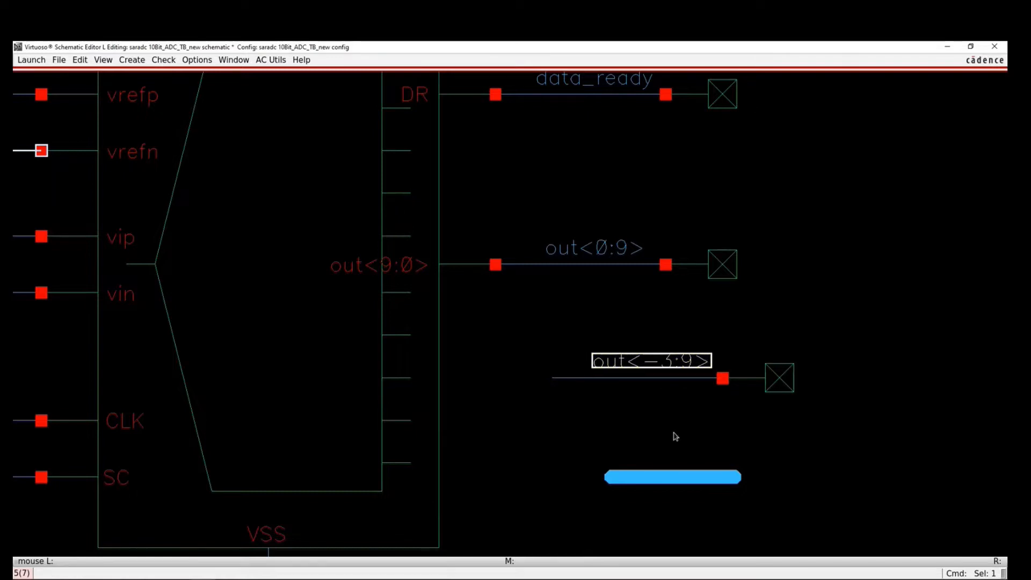
ctrl+shift+scroll(675, 436, up, 2)
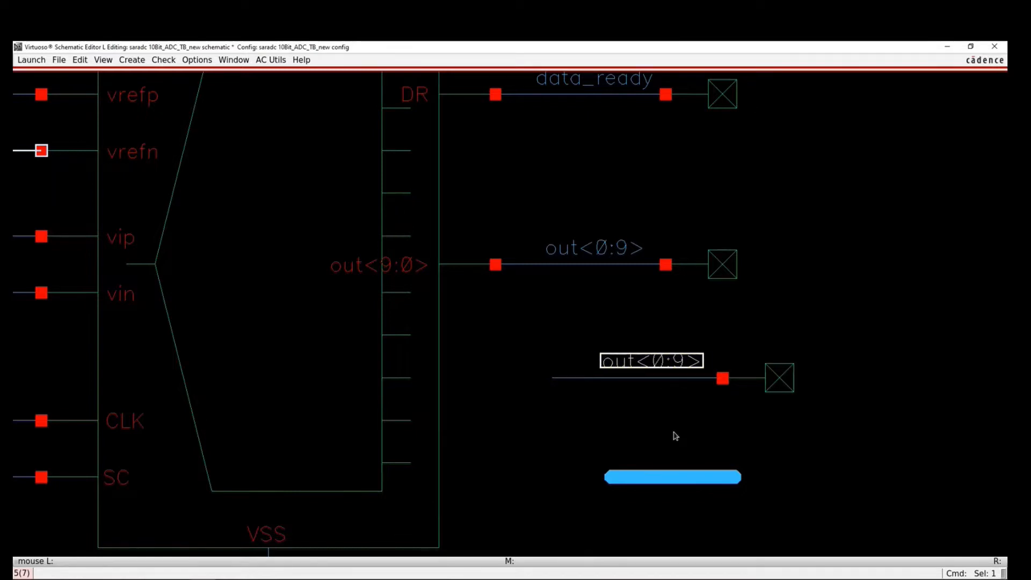
ctrl+shift+scroll(675, 436, down, 3)
ctrl+shift+scroll(675, 436, down, 1)
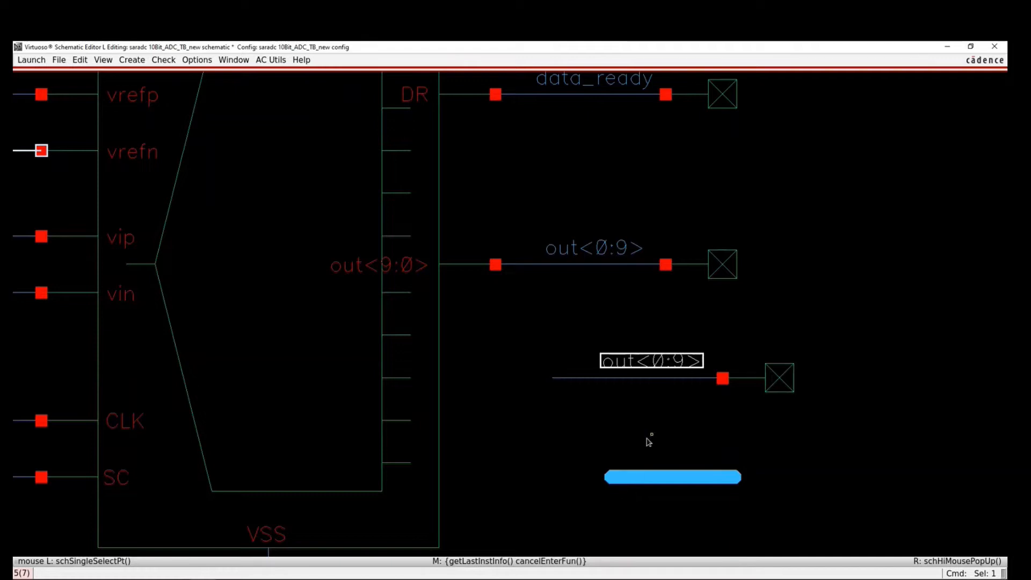
ctrl+shift+scroll(647, 438, down, 1)
ctrl+shift+scroll(647, 438, up, 1)
- Rename the copied out<0:9> label to out, then expand its bus width to out<8:0>
key(q)
drag(297, 168, 394, 178)
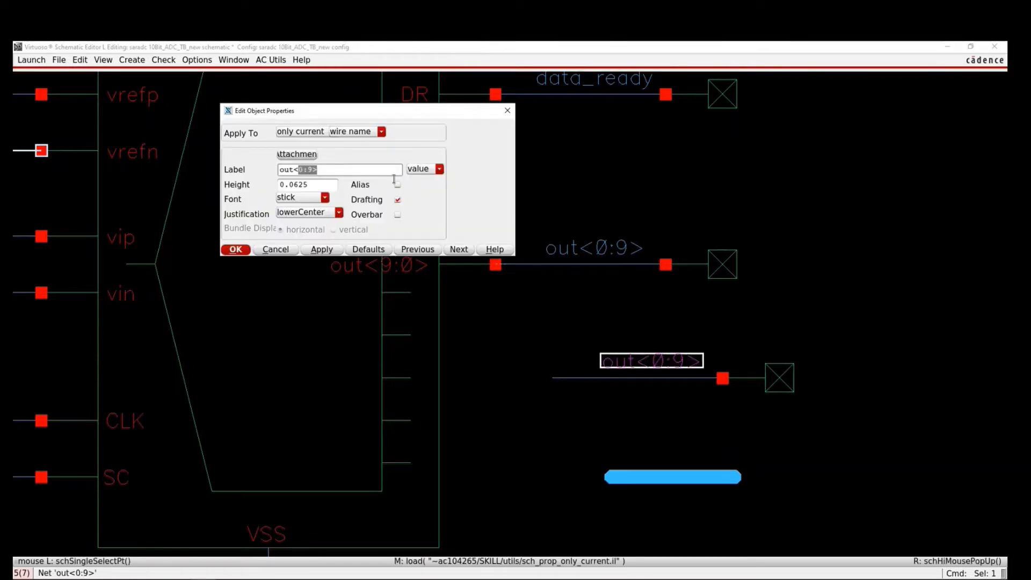
key(BackSpace)
key(Return)
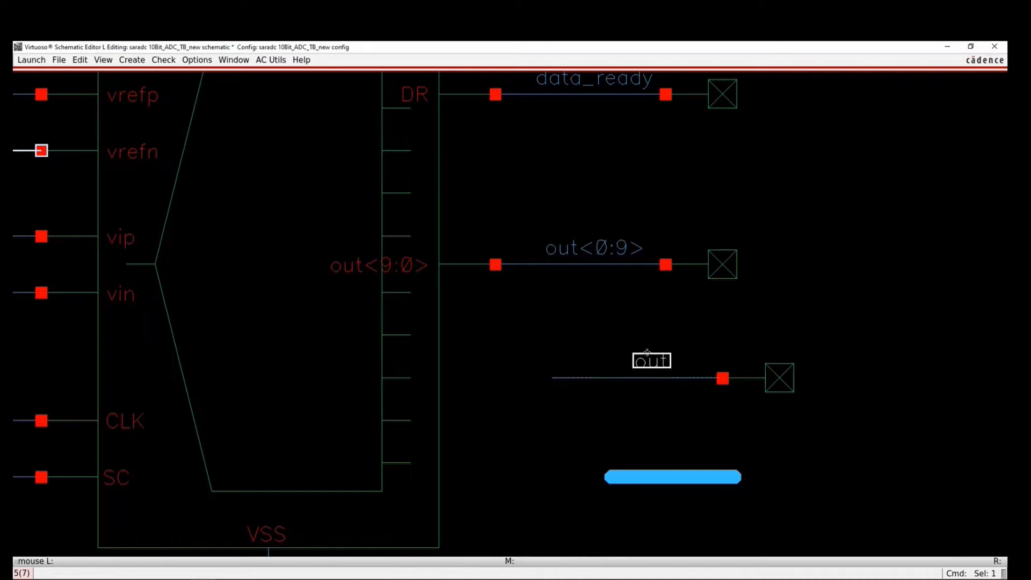
ctrl+shift+scroll(648, 353, up, 3)
ctrl+shift+scroll(649, 353, up, 5)
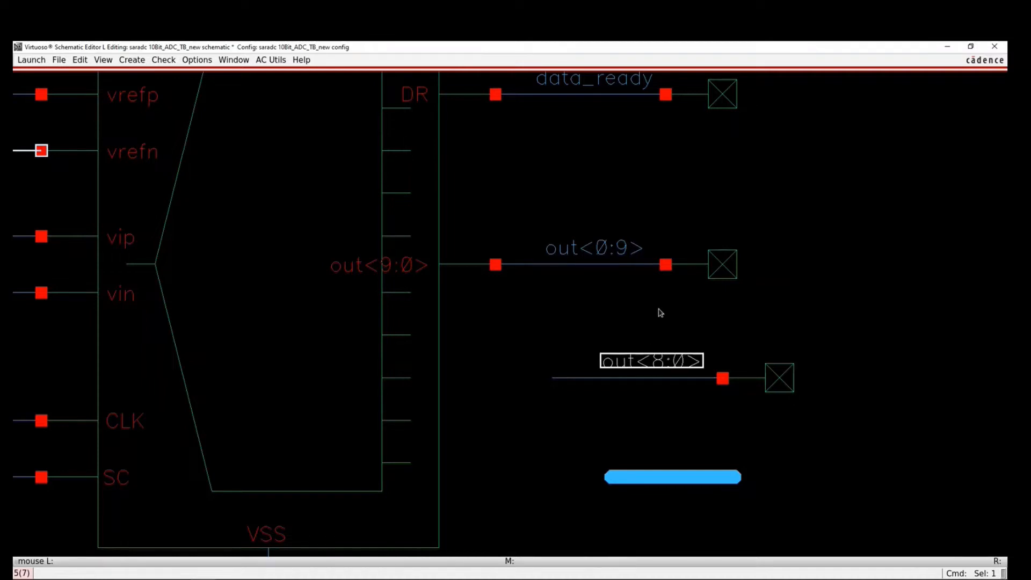
click(734, 410)
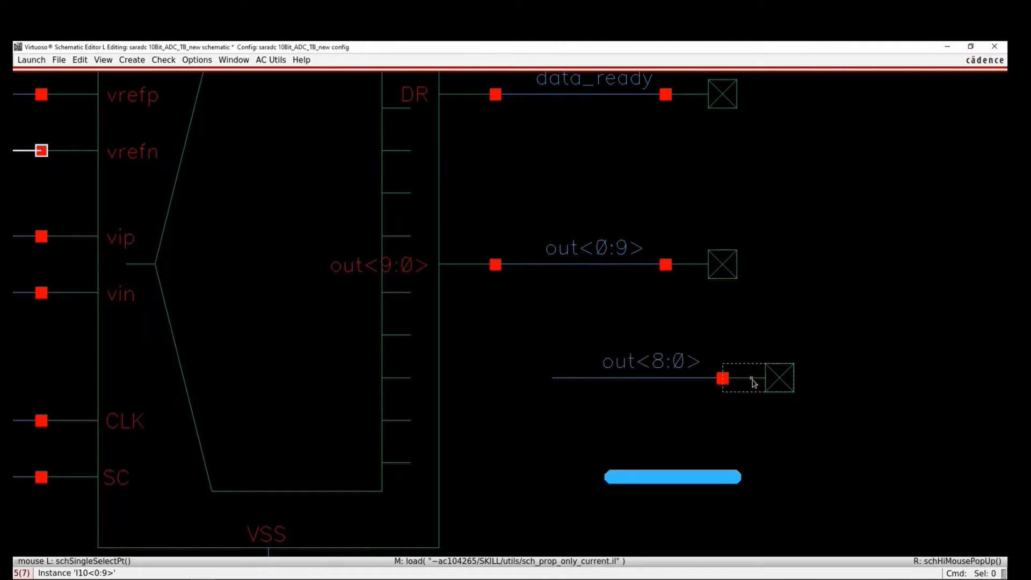
- Reduce the copied label's bus width back to out and shrink the copied noConn instance array to a single instance
click(758, 385)
click(669, 369)
ctrl+shift+scroll(673, 391, down, 8)
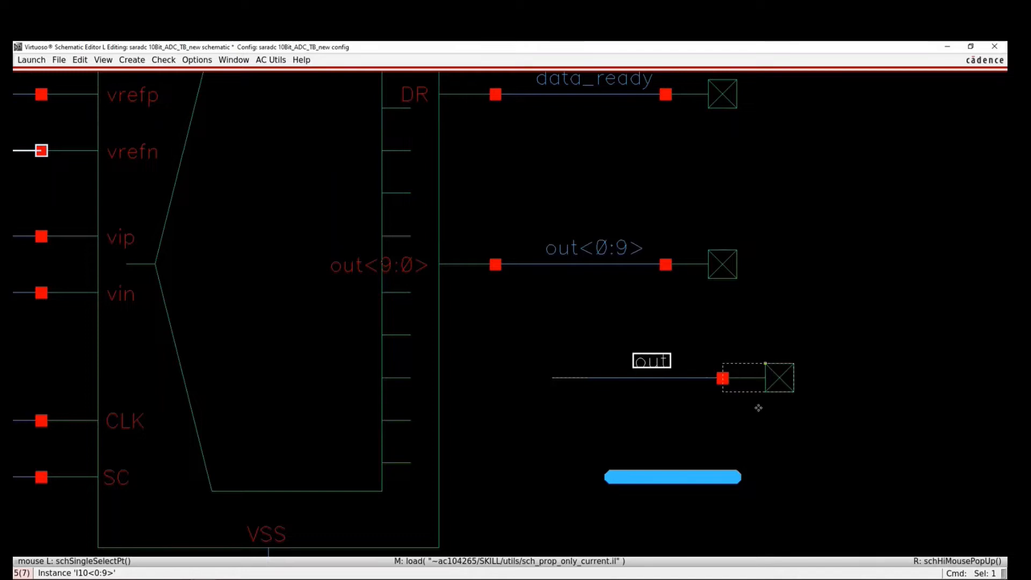
click(755, 382)
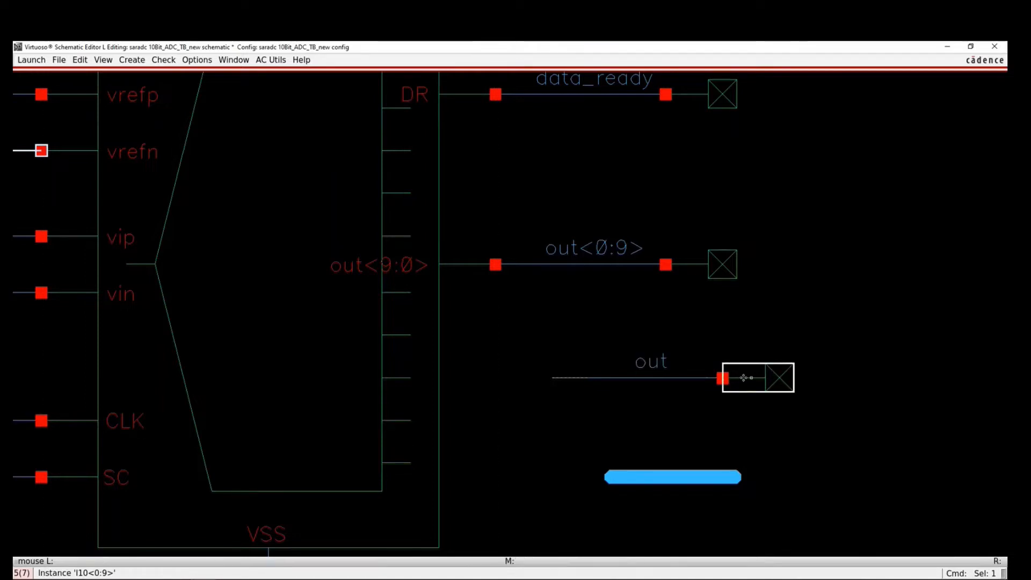
ctrl+shift+scroll(743, 378, down, 4)
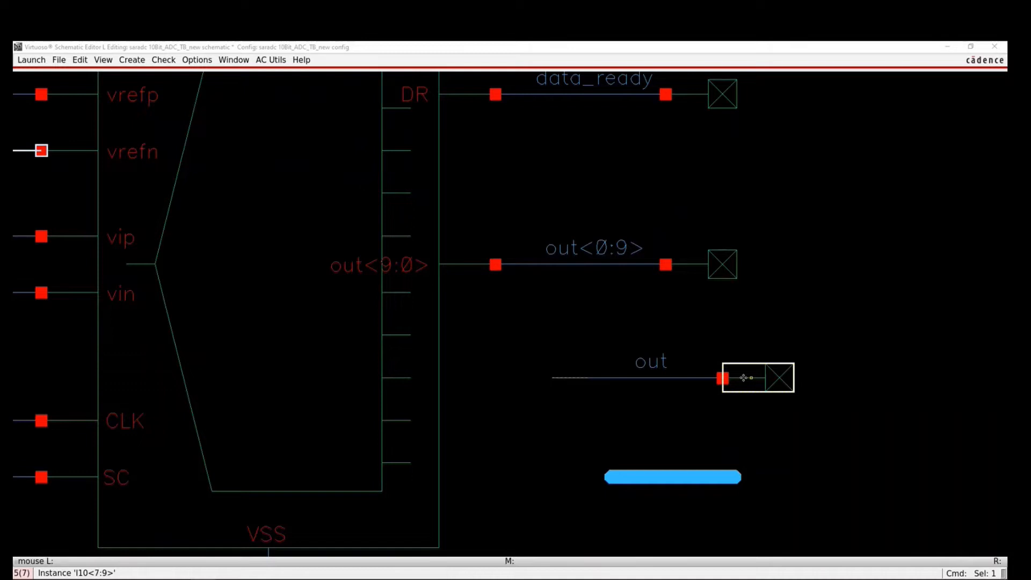
ctrl+shift+scroll(743, 377, down, 2)
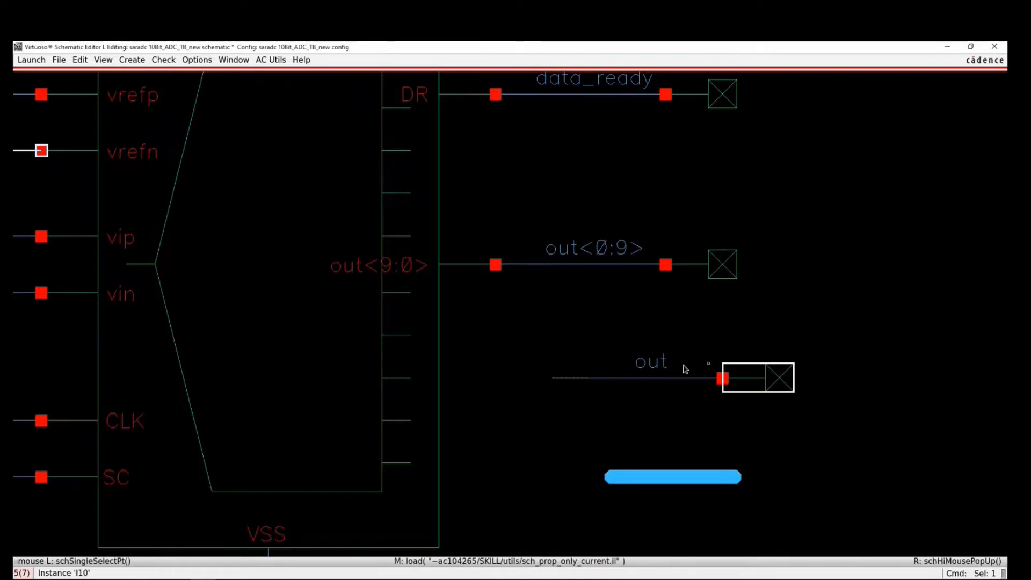
- Select the copied out label together with its noConn instance and widen both to a <5:0> bus
shift+click(651, 362)
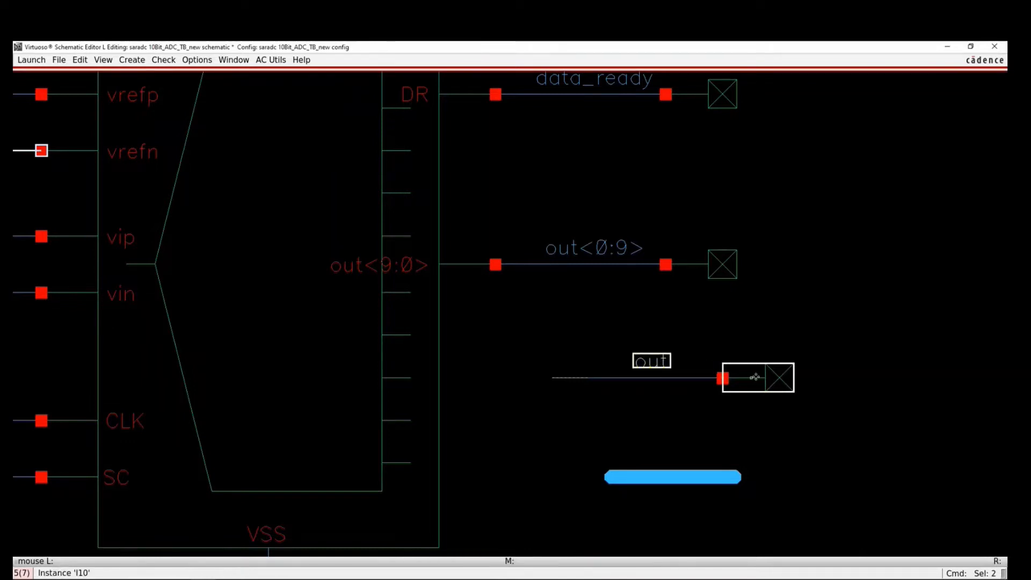
key(plus)
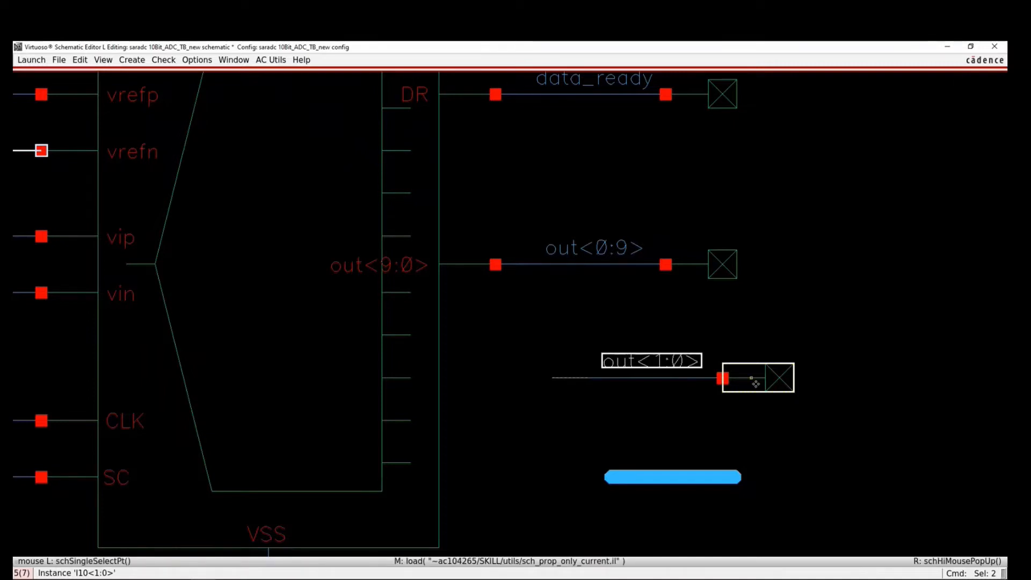
key(plus)
key(plus)
key(plus)
key(plus)
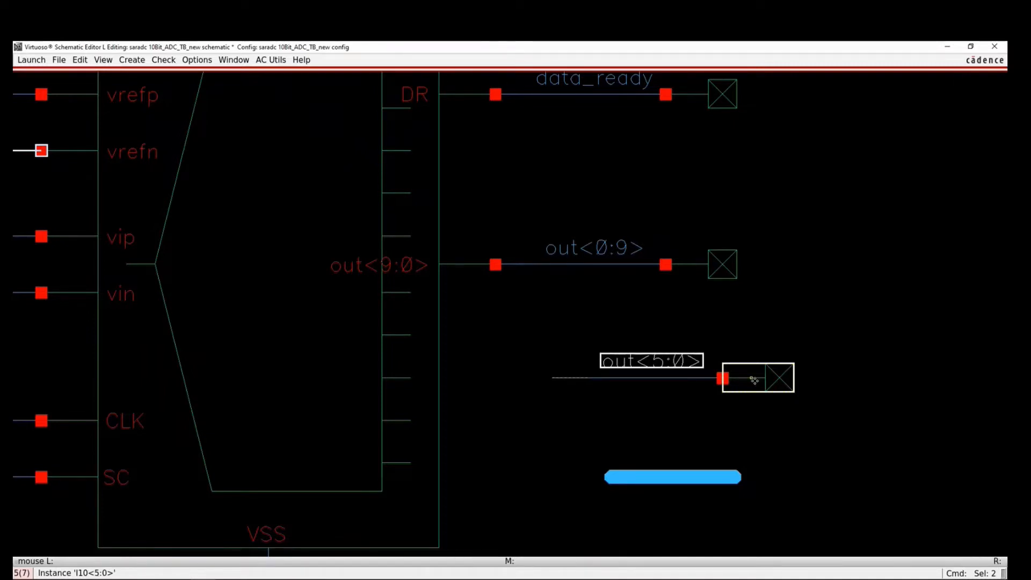
- Transpose only the copied label's bus range up to out<8:3> and back to out<5:0>, repeating the shift once
click(666, 362)
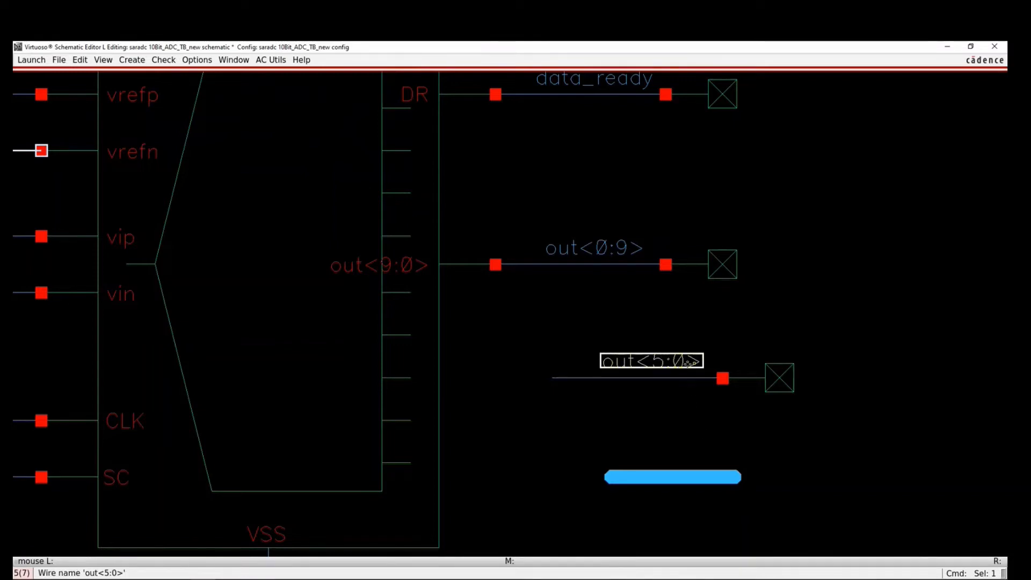
key(plus)
key(plus)
key(plus)
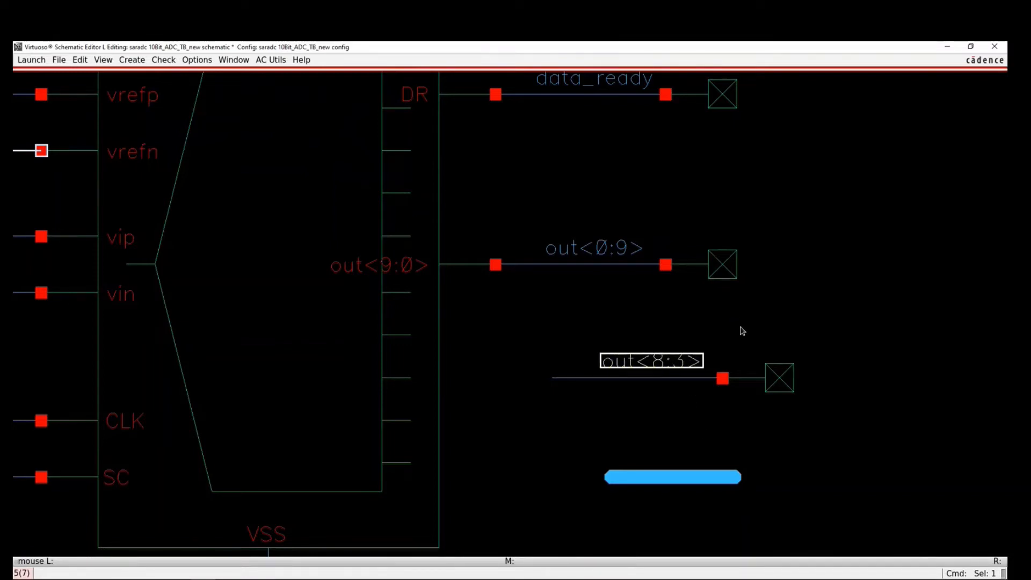
key(minus)
key(minus)
key(minus)
key(plus)
key(plus)
key(plus)
key(minus)
key(minus)
key(minus)
- Delete the copied out<5:0> wire, label and noConn instance together with the wide free-standing wire
drag(863, 521, 526, 330)
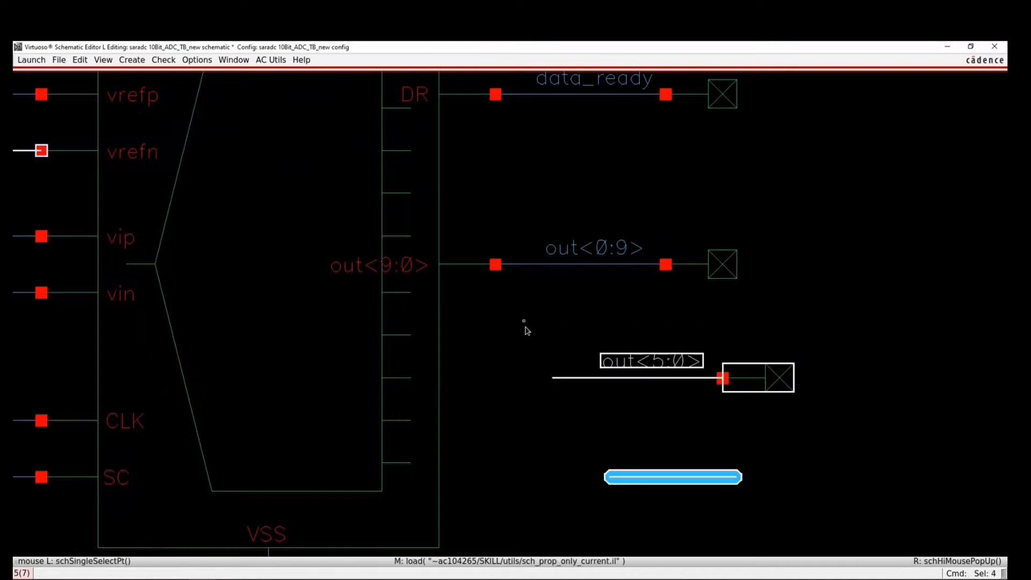
key(Delete)
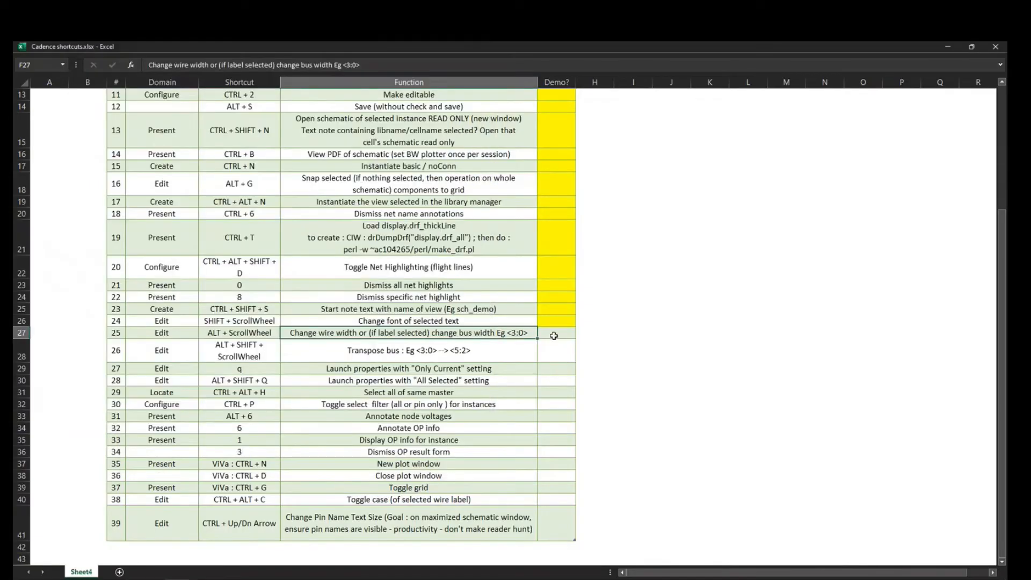
- In Excel, mark the Demo? cells of the change wire/bus width and "Transpose bus" rows yellow
drag(556, 349, 553, 331)
key(F4)
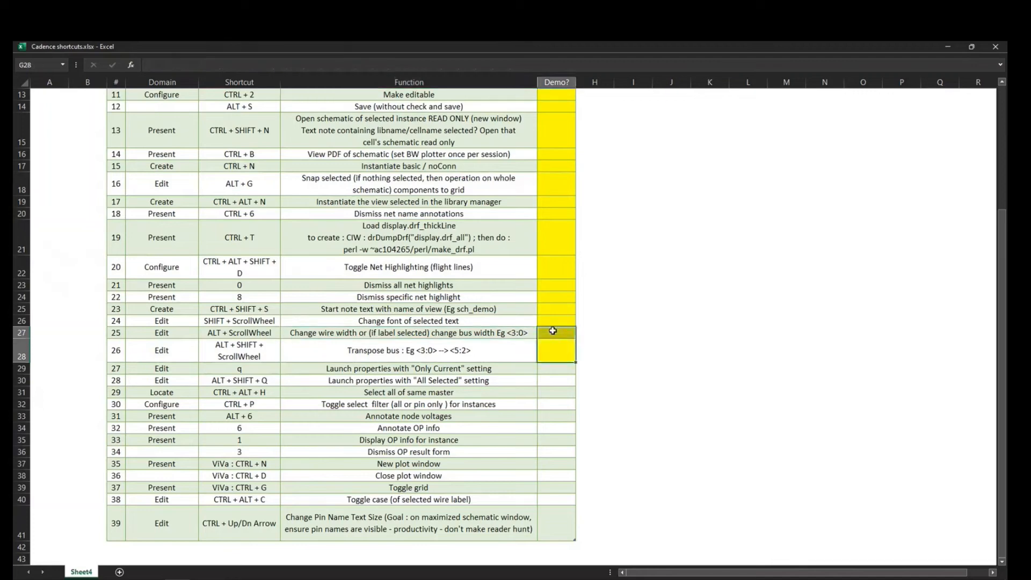
click(484, 380)
click(484, 367)
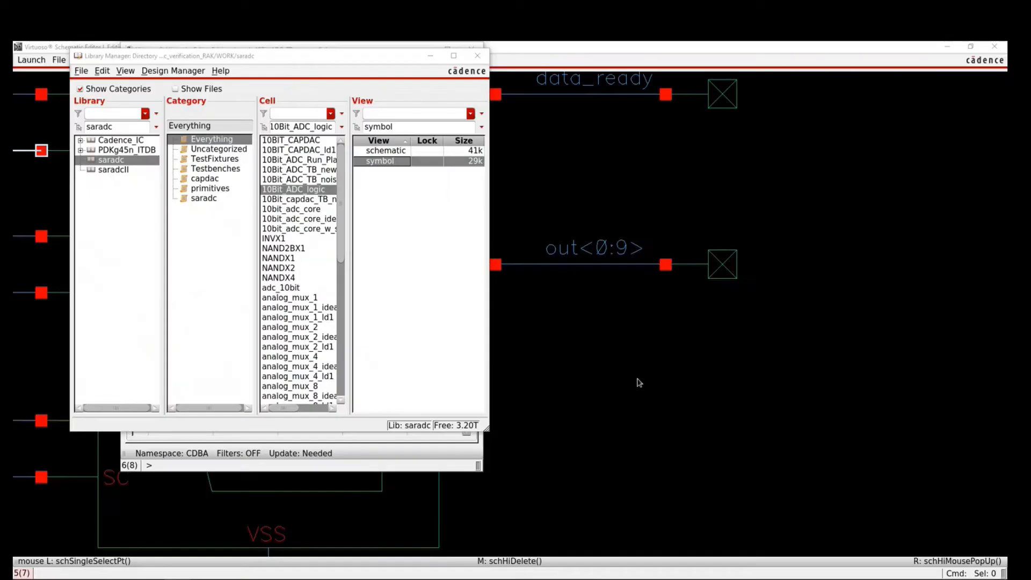
- Return to the testbench schematic, descend into the 10bit_adc_core_w_split_dac_ld1_msb schematic and make it editable
click(640, 383)
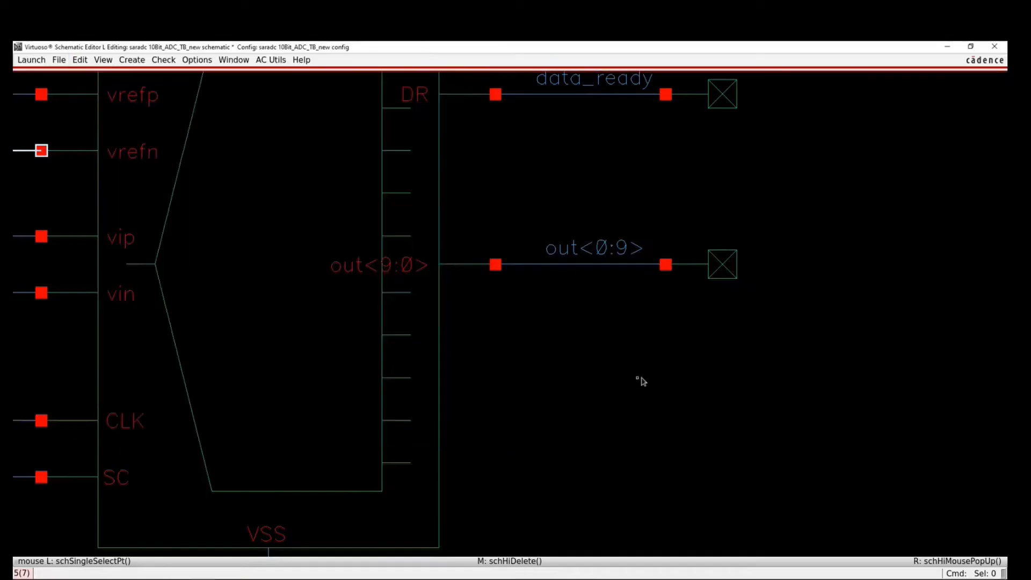
key(f)
key(e)
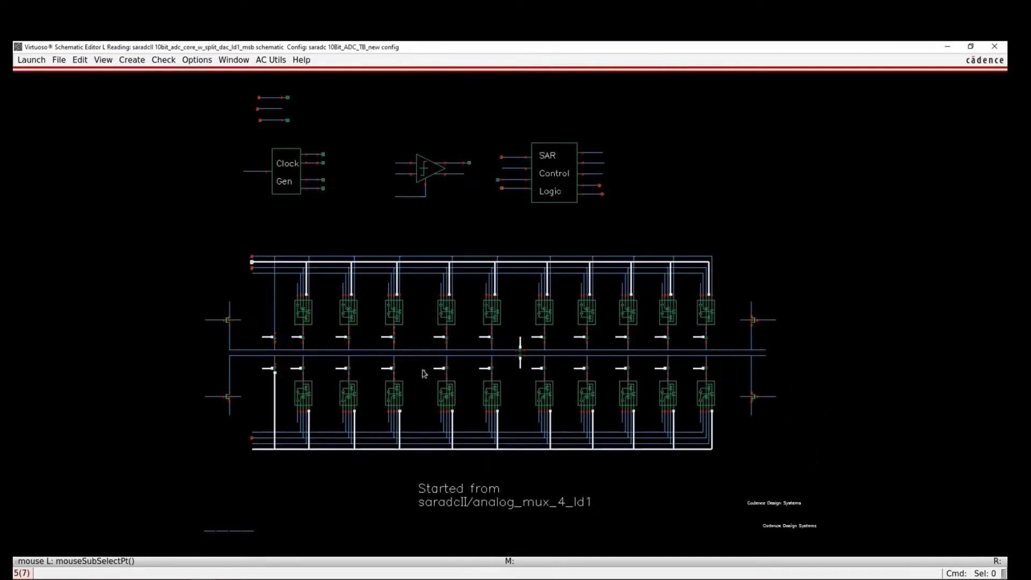
key(ctrl+2)
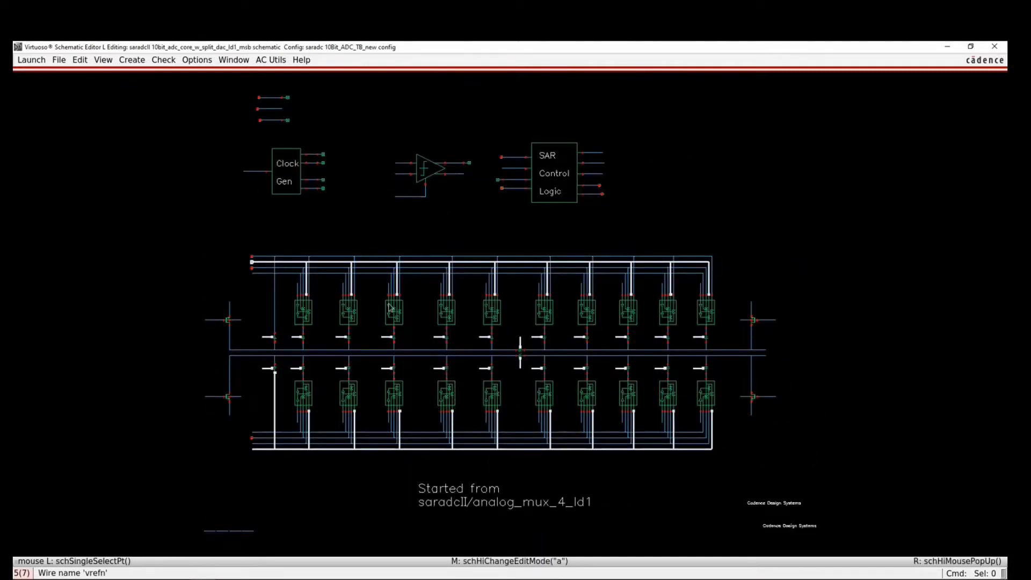
- View the object properties of the analog mux instance connected to bit<2> with the "only current" setting, and dismiss them
key(z)
click(316, 256)
click(501, 368)
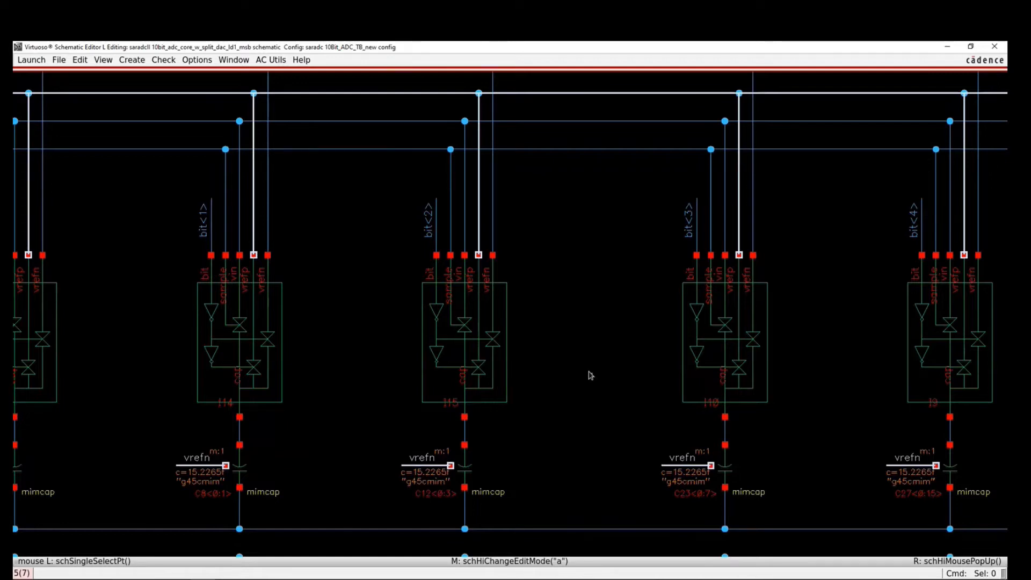
key(alt)
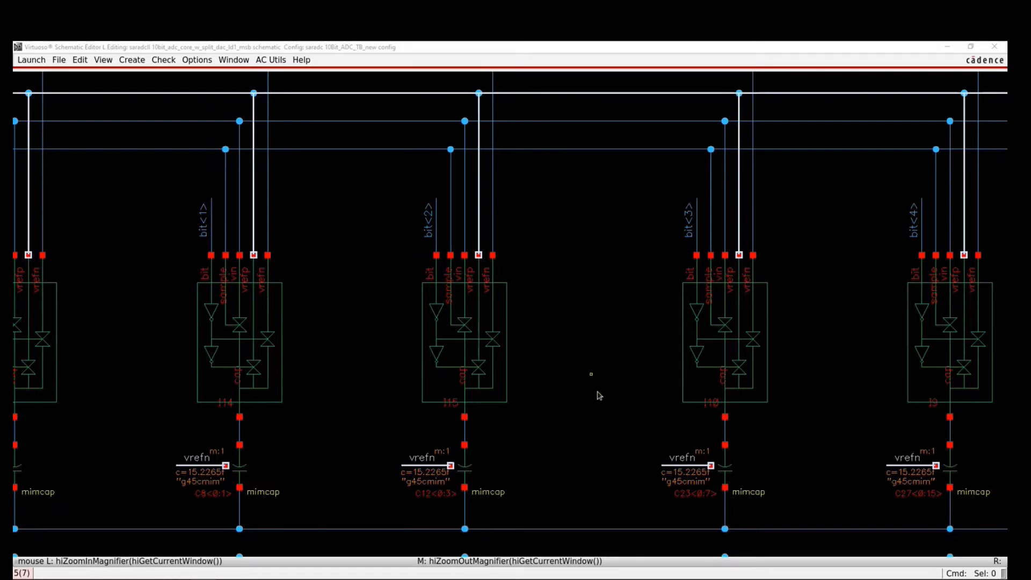
click(821, 410)
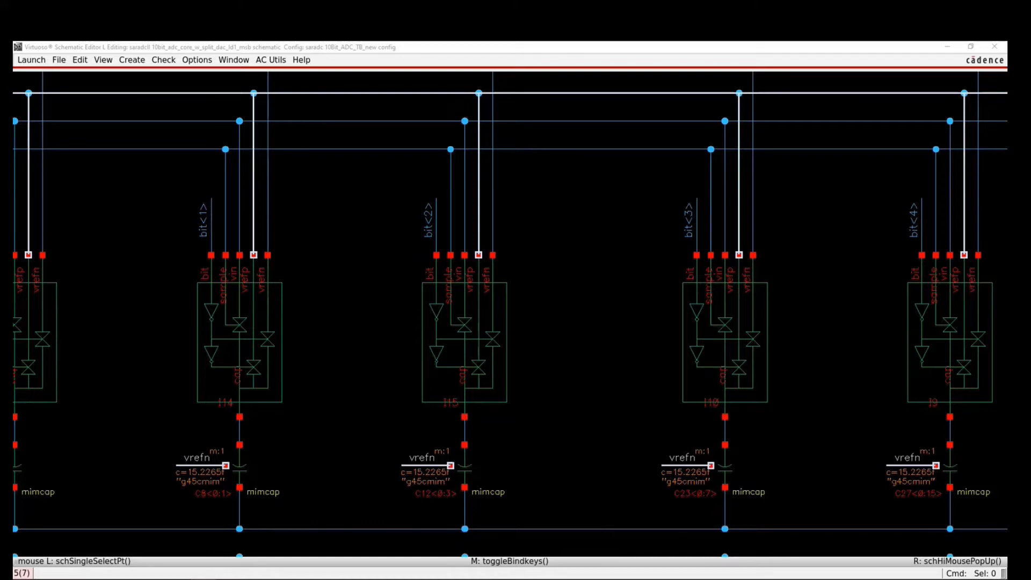
click(671, 497)
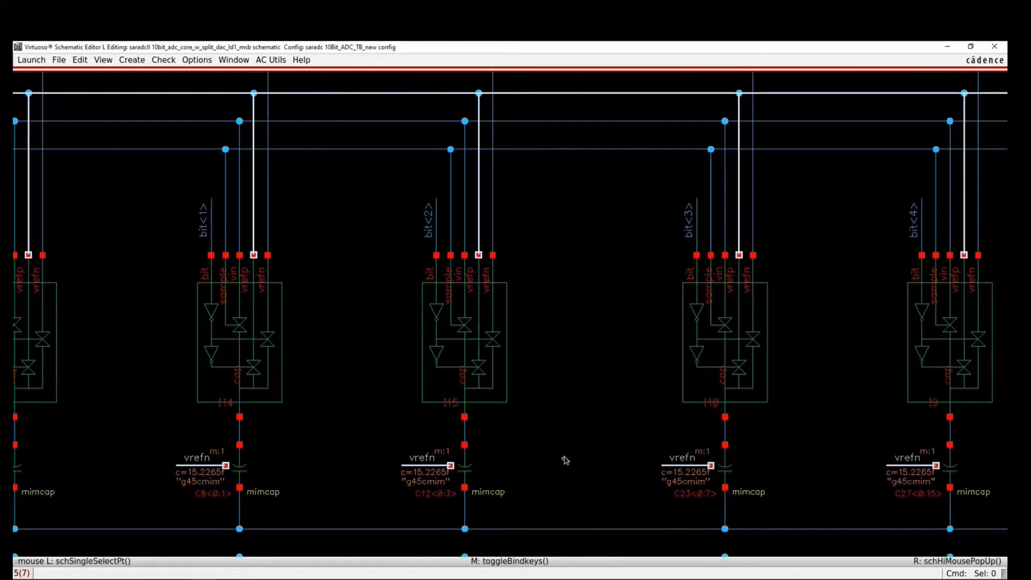
double_click(464, 356)
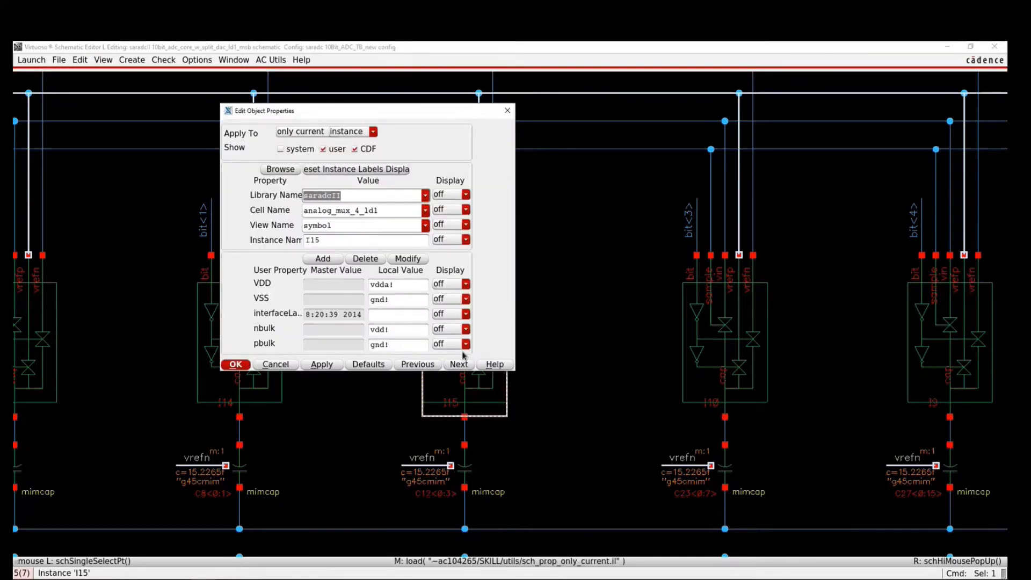
key(Escape)
- Open the shared properties of the bit<3> and bit<2> analog mux instances, set Apply To to "all selected" and accept the form
click(666, 356)
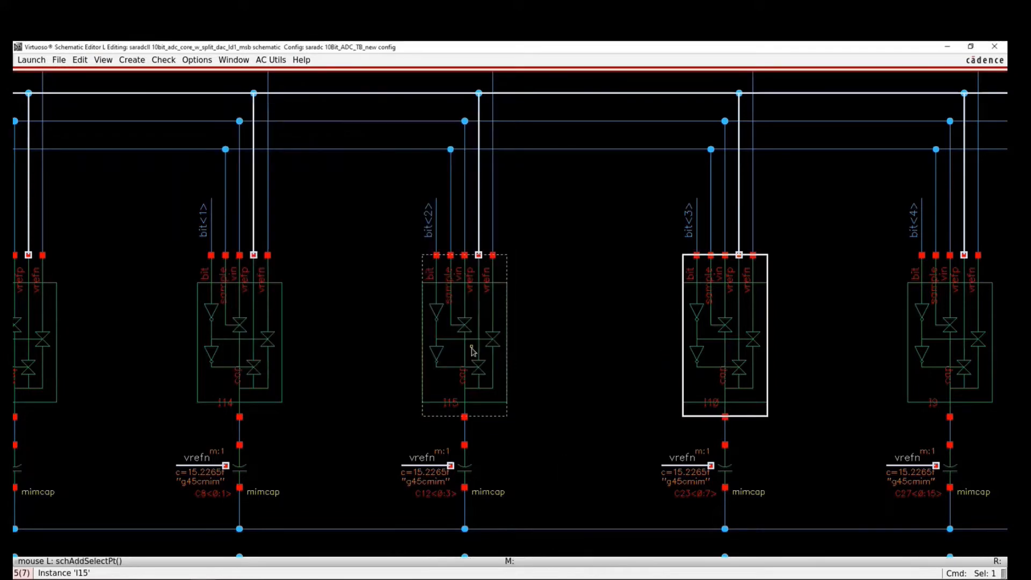
shift+click(471, 349)
key(q)
click(310, 131)
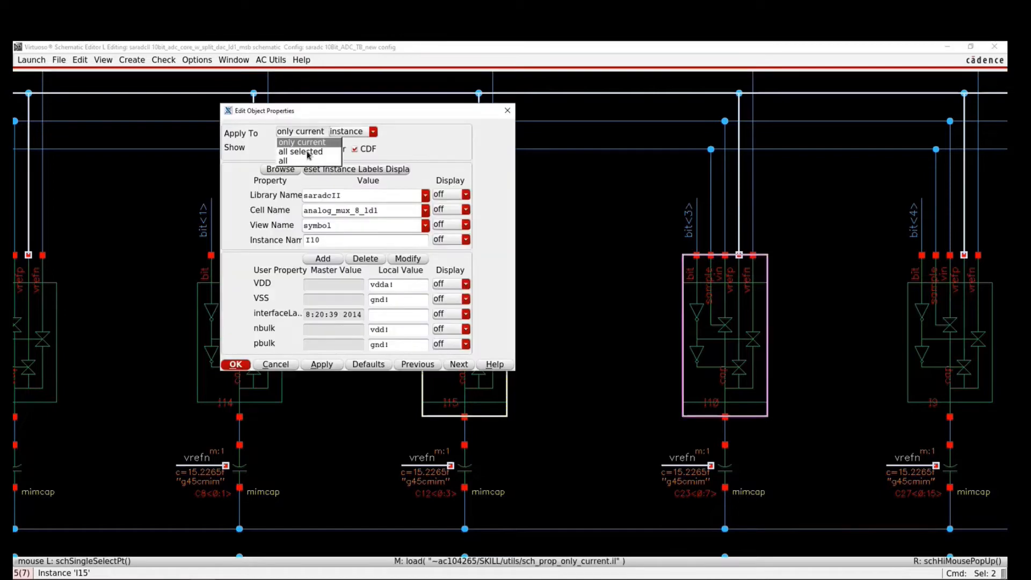
click(308, 159)
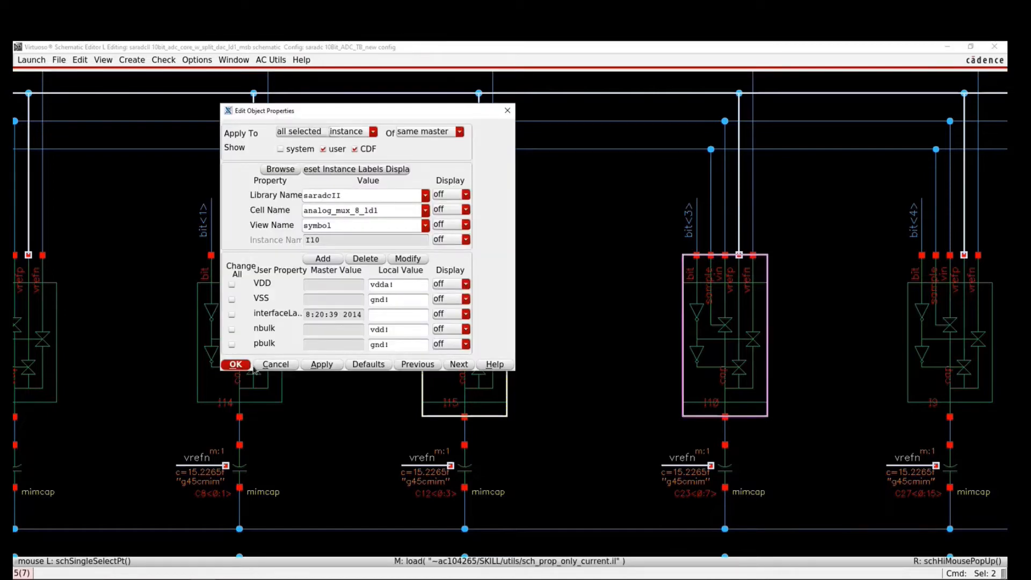
click(237, 365)
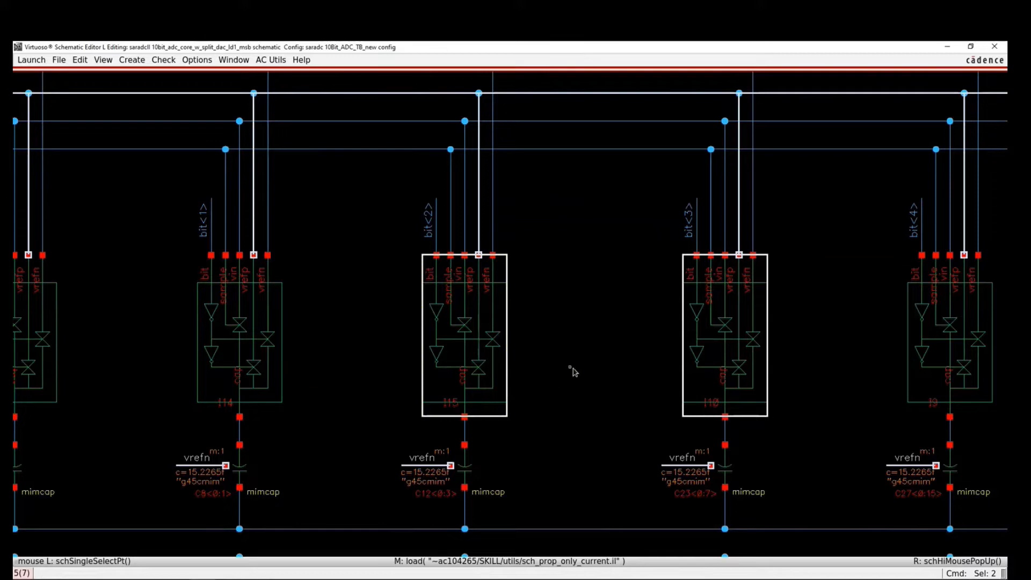
- Reopen the properties of the two selected muxes with the "only current" setting, close the form and clear the selection
key(q)
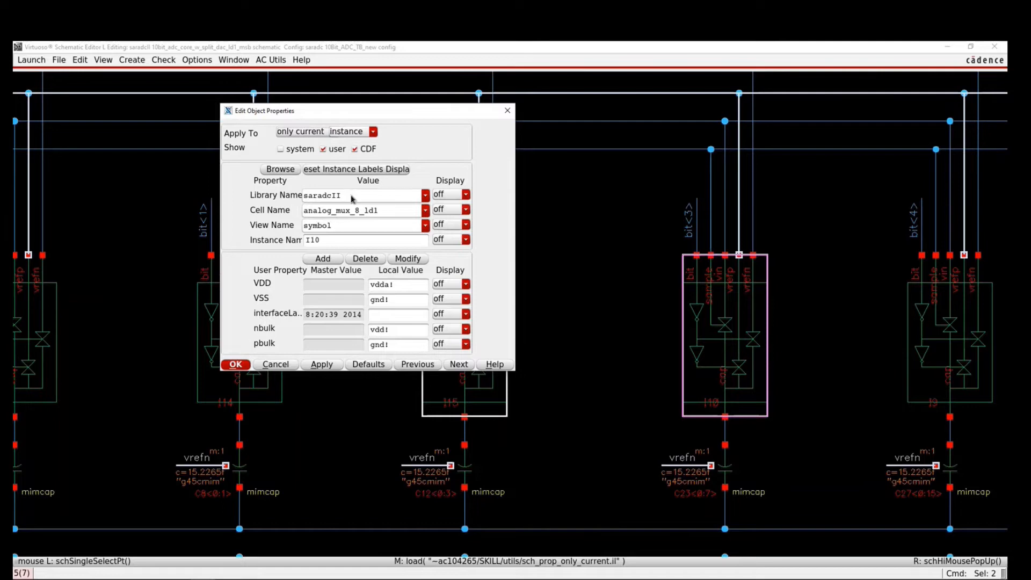
key(Return)
click(550, 350)
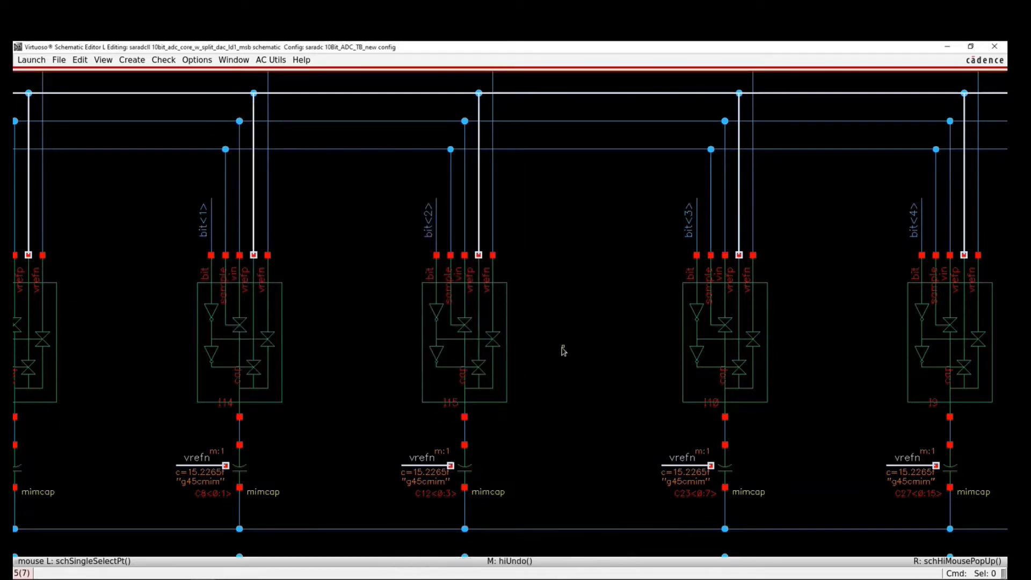
- View the object properties of the single analog mux instance connected to bit<3> with "only current", and dismiss them
key(f)
right_drag(351, 256, 562, 360)
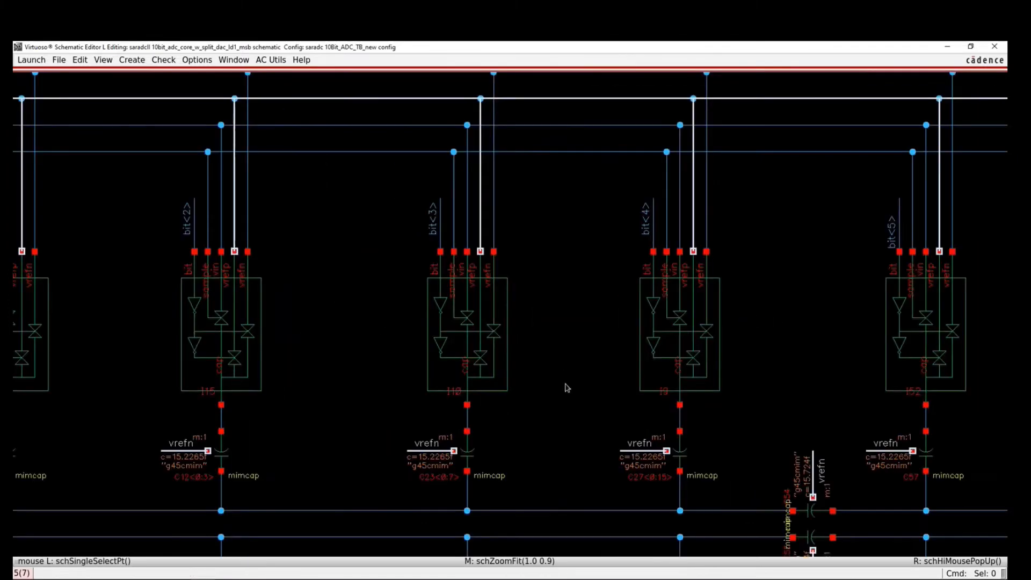
click(465, 344)
key(q)
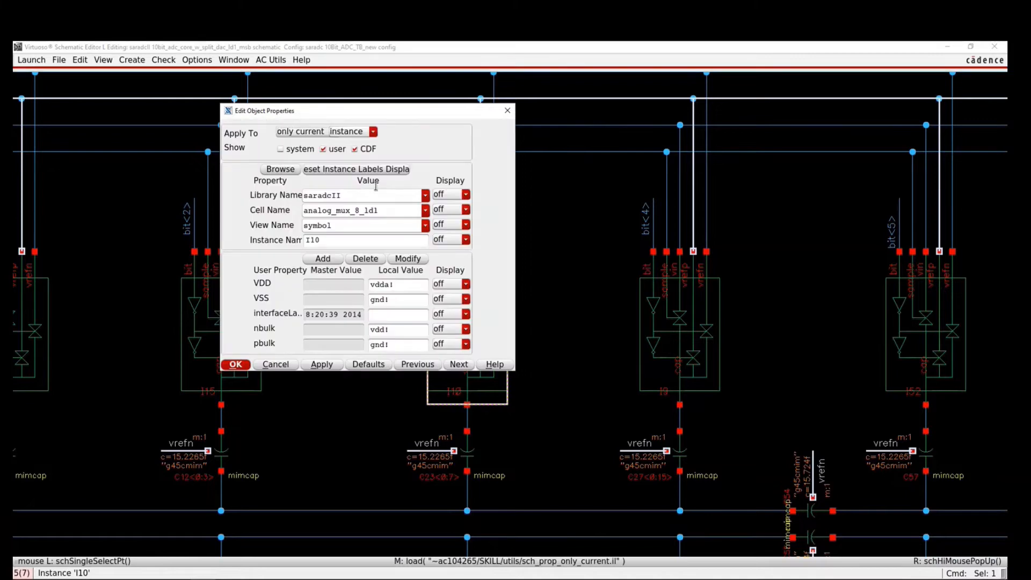
key(Escape)
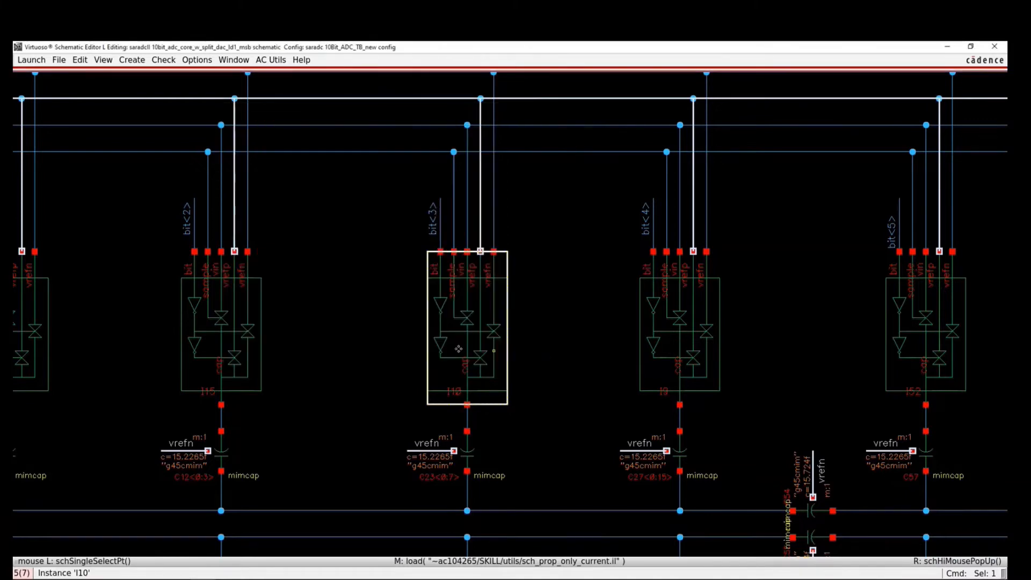
- Add the bit<2> and bit<4> muxes to the selection, view their properties with "all selected", dismiss the form and deselect everything
shift+click(223, 338)
shift+click(658, 338)
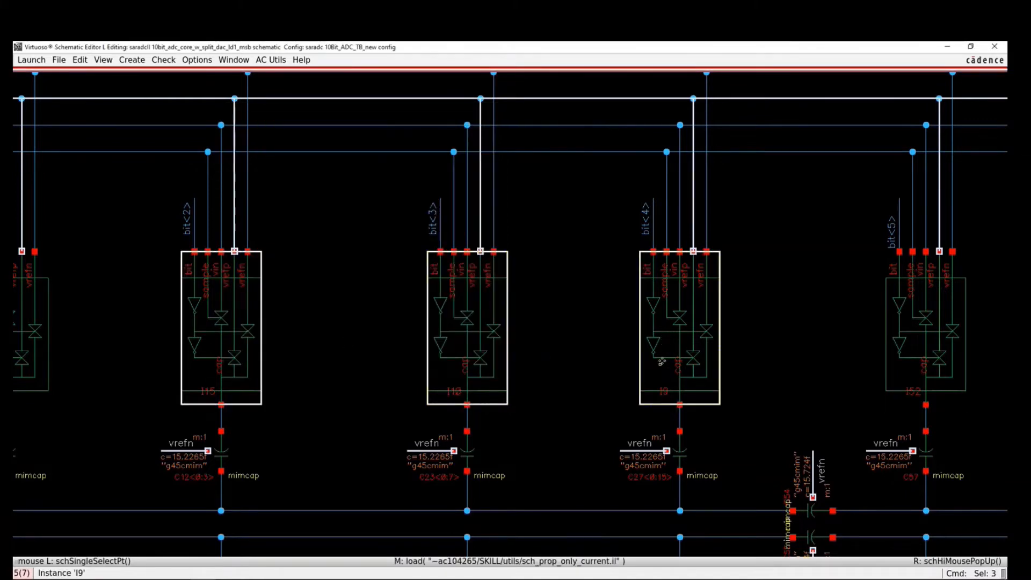
key(q)
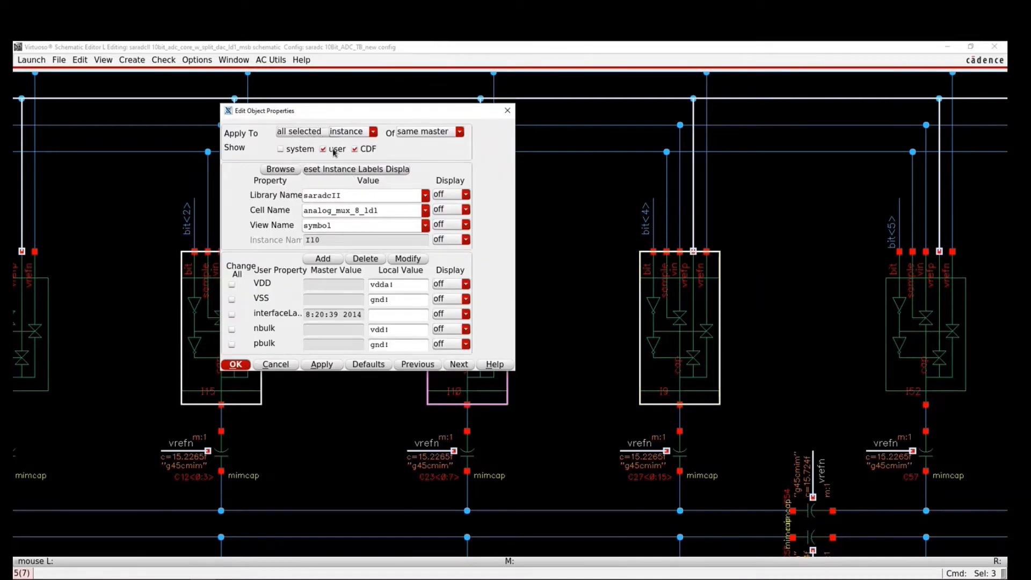
key(Escape)
click(588, 319)
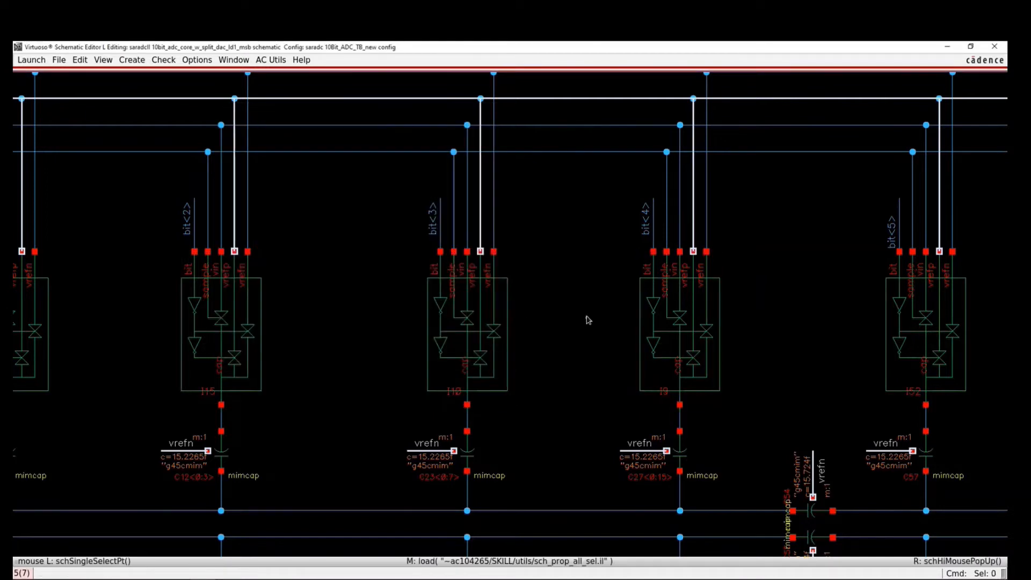
- Check the bit<3> mux's object properties again with "only current", dismiss them and show the whole schematic
key(f)
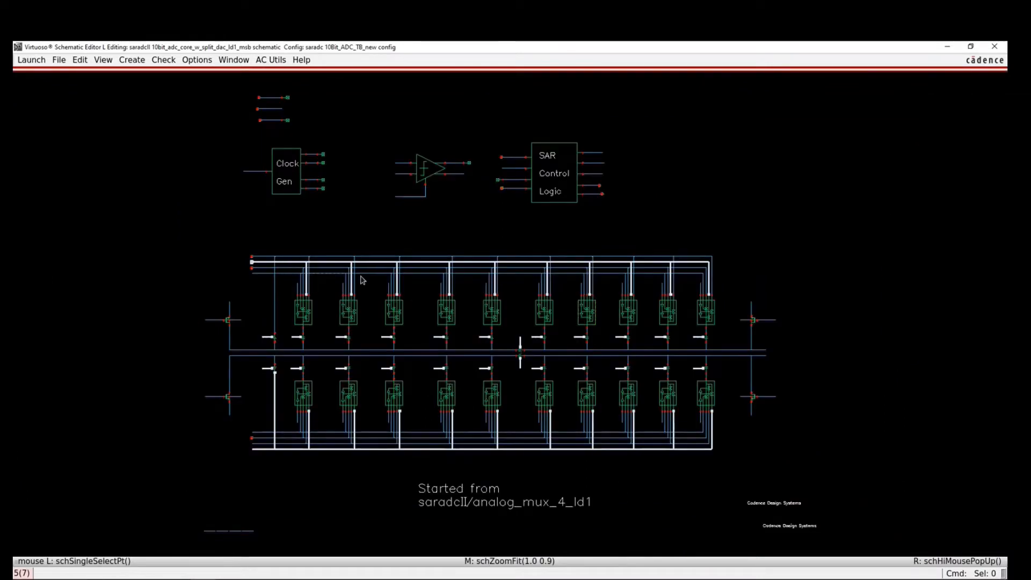
right_drag(260, 246, 582, 361)
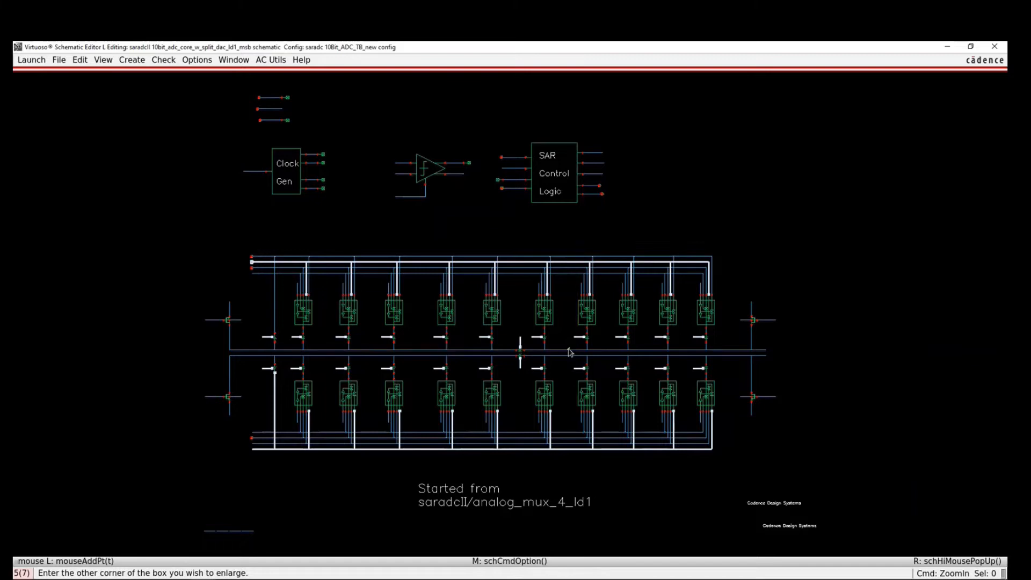
key(q)
click(643, 372)
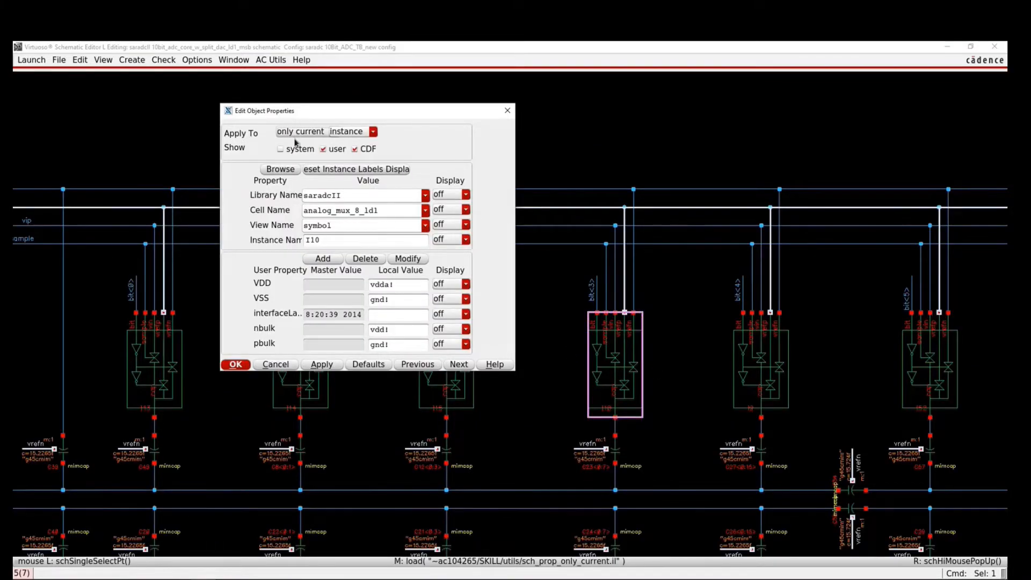
key(Escape)
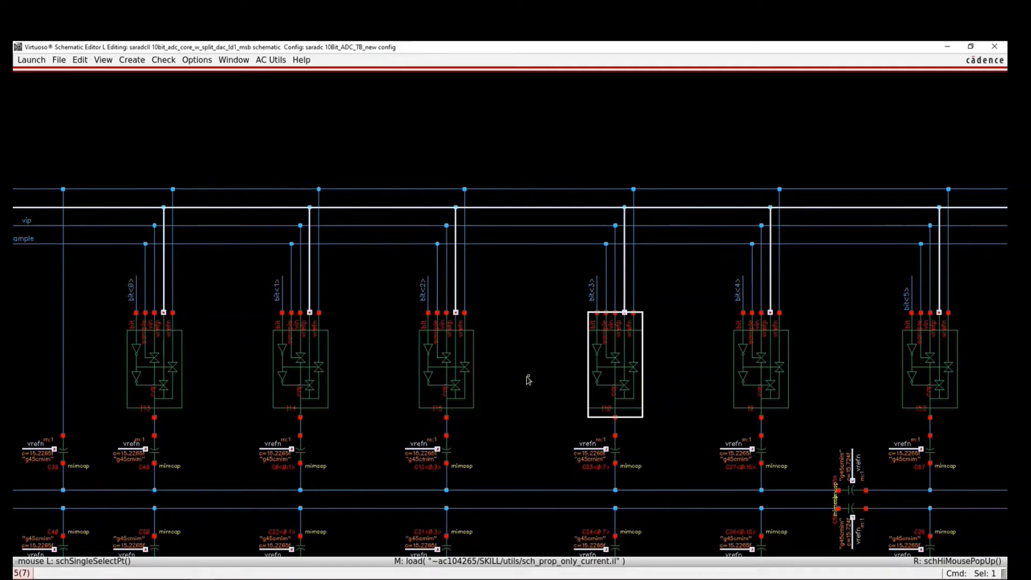
key(f)
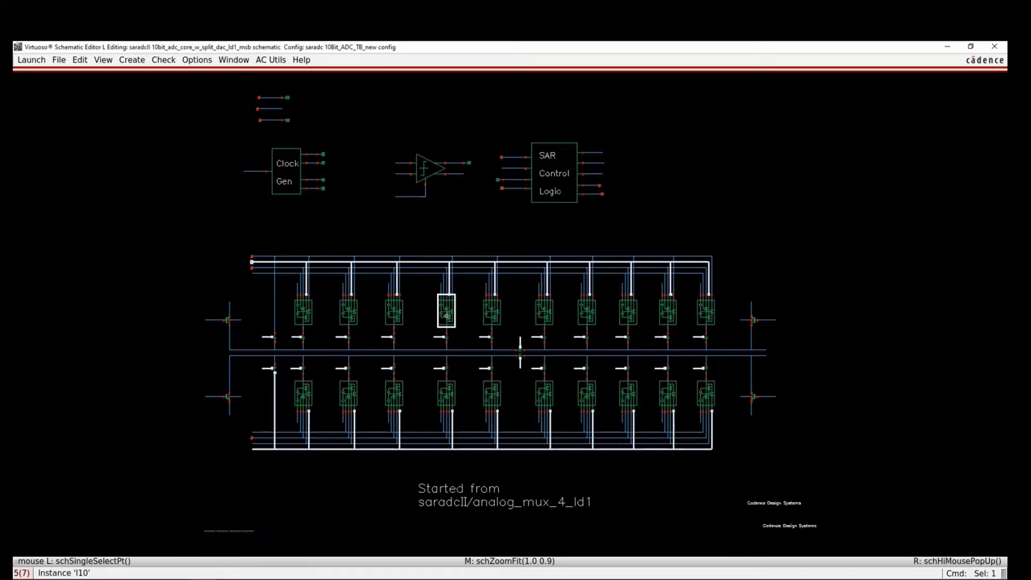
- Select all instances sharing the fourth upper-row multiplexer's master, and frame the fourth to tenth multiplexer columns
key(alt+s)
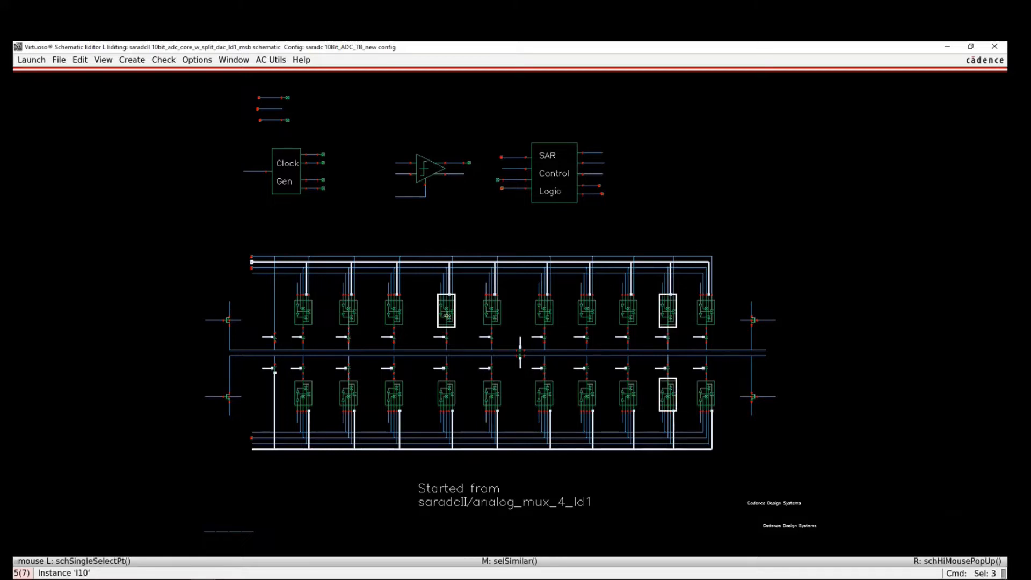
key(z)
click(409, 276)
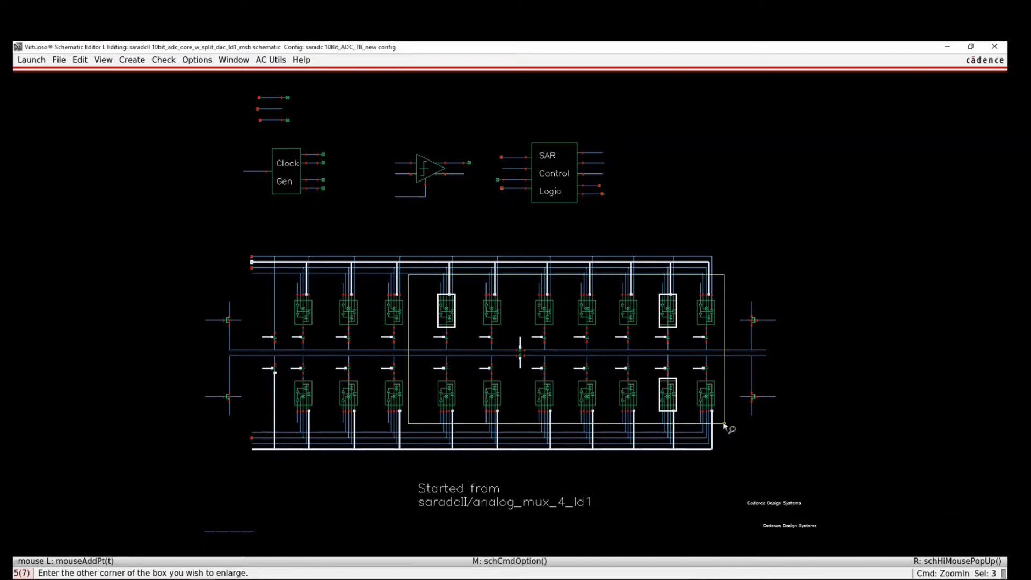
click(735, 432)
- Look up the library cells of the upper-row bit<3>, bit<6> and bit<4> multiplexers in the Library Manager
click(123, 184)
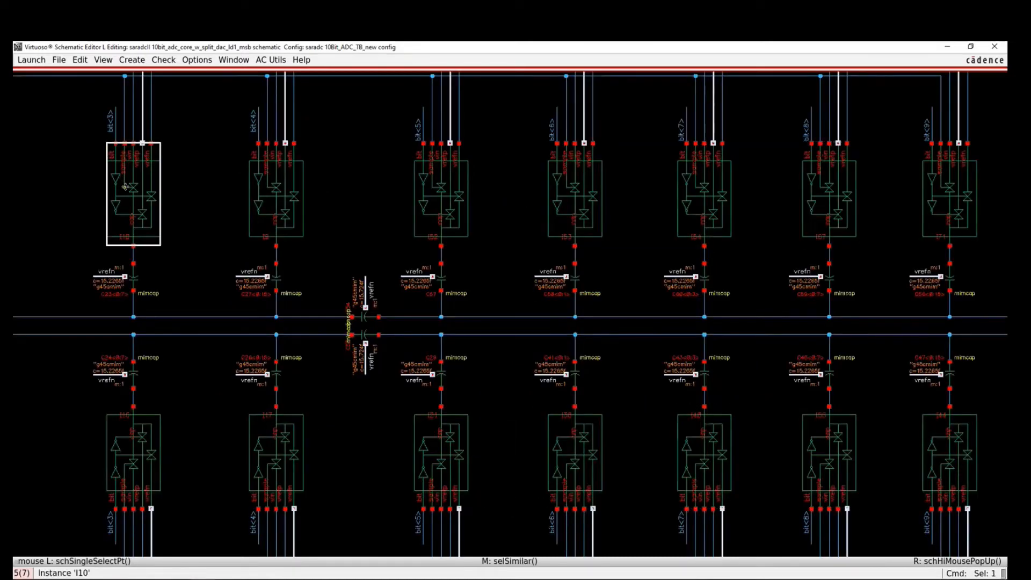
key(alt+Tab)
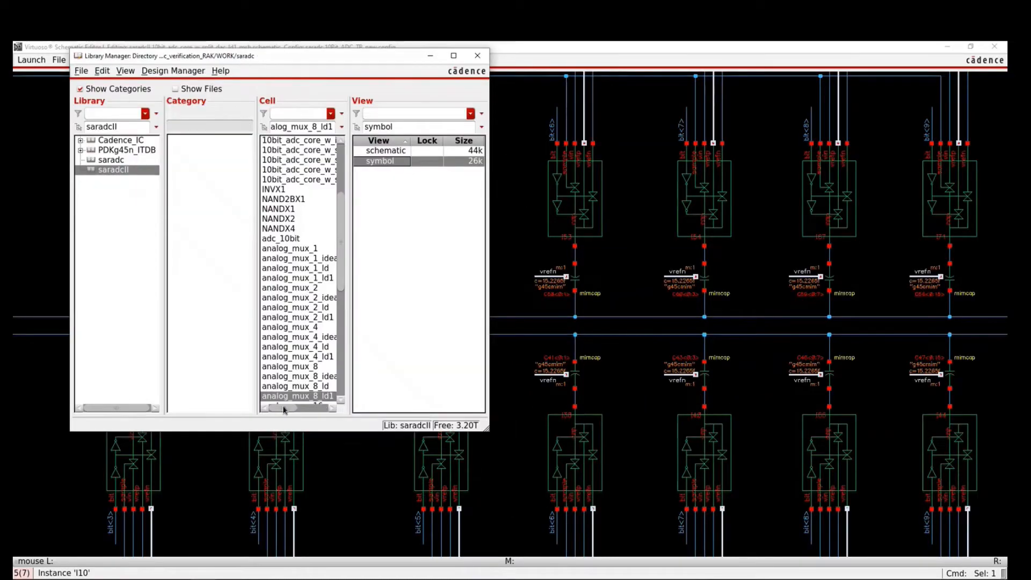
mouse_move(284, 407)
mouse_down()
mouse_move(296, 408)
mouse_move(271, 408)
mouse_up()
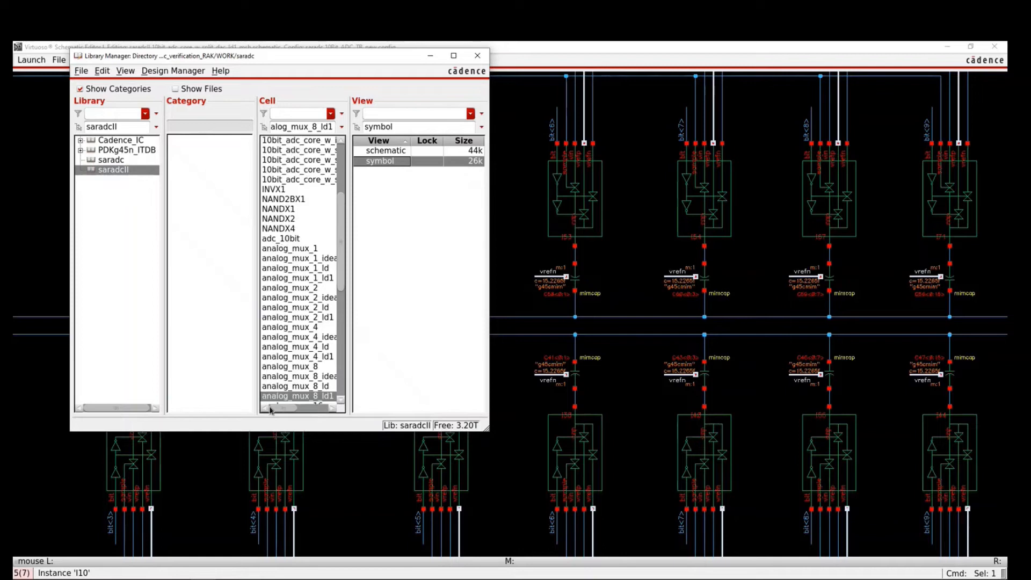
click(579, 214)
key(alt+Tab)
click(315, 318)
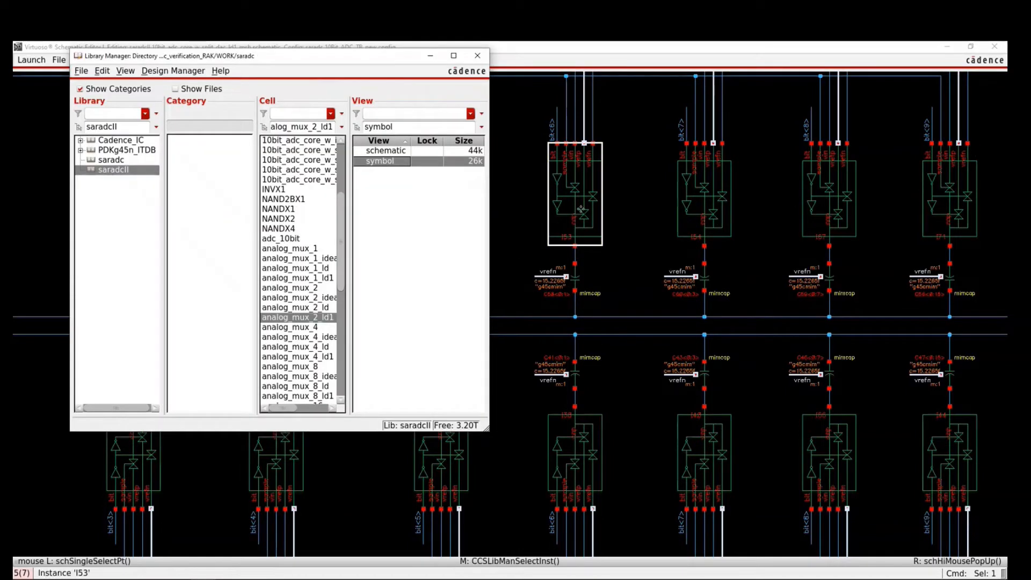
click(359, 203)
click(264, 197)
key(alt+Tab)
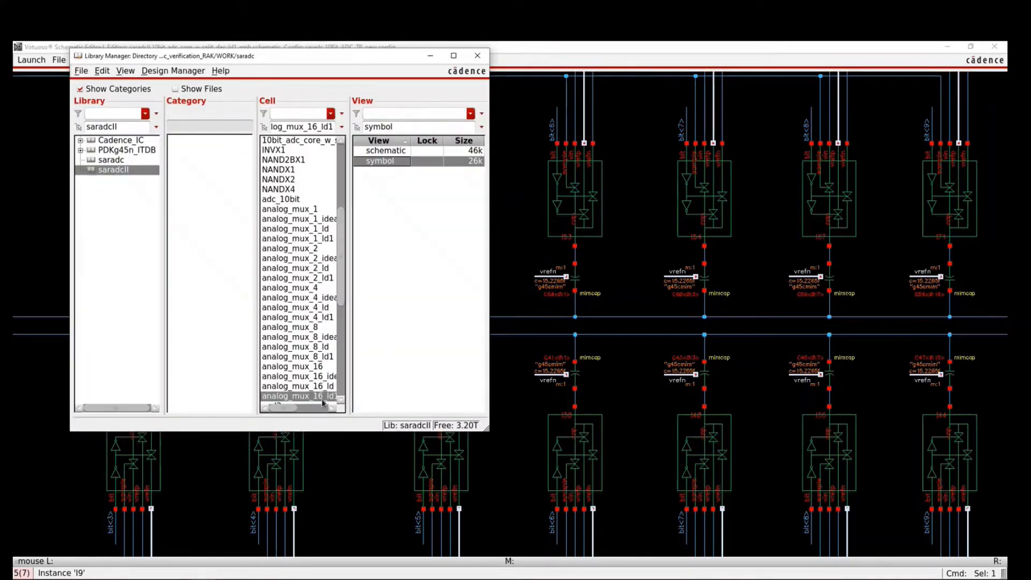
click(526, 223)
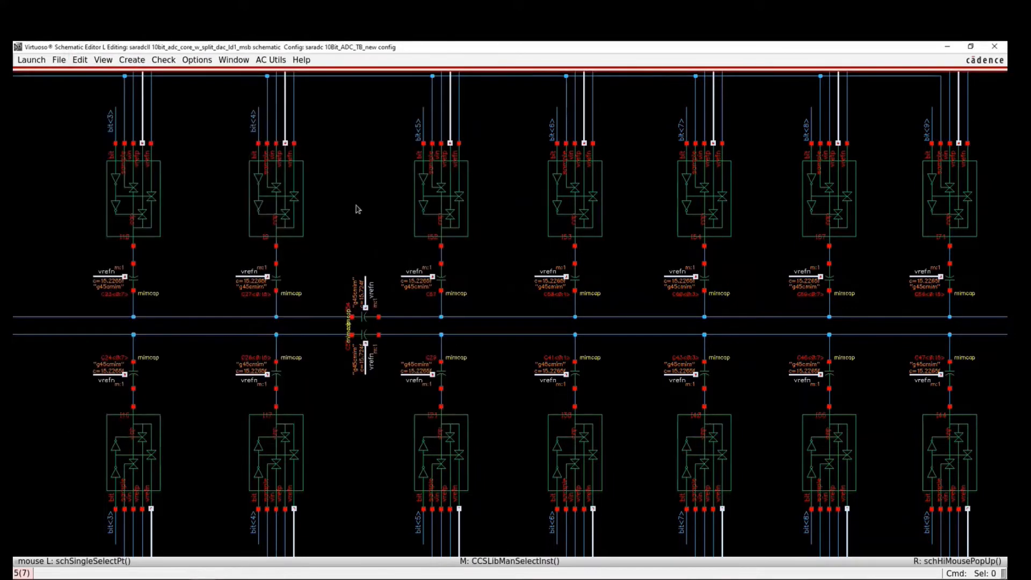
- Select all instances of the same master for the first, second and third upper-row multiplexers in turn
key(f)
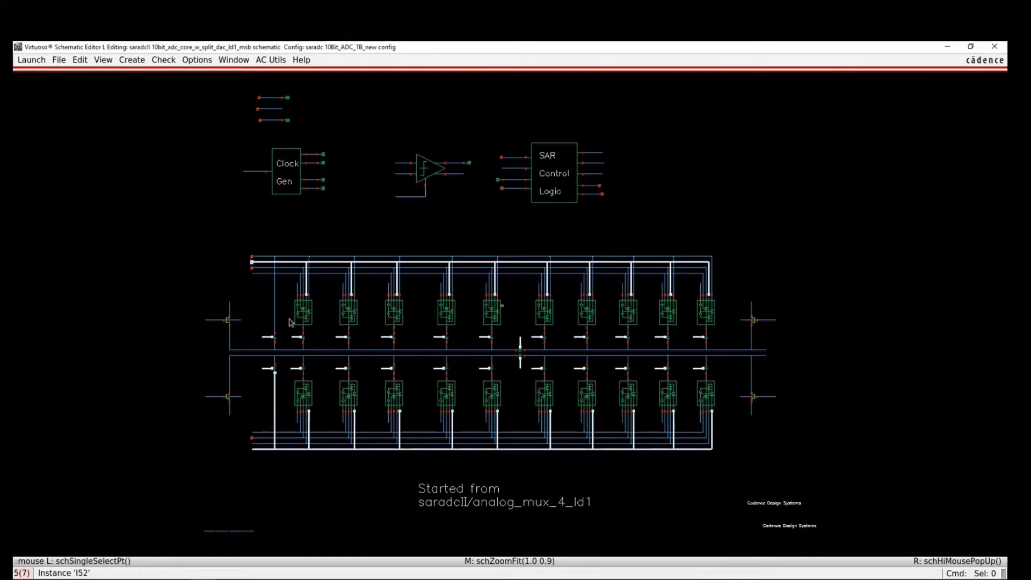
click(307, 313)
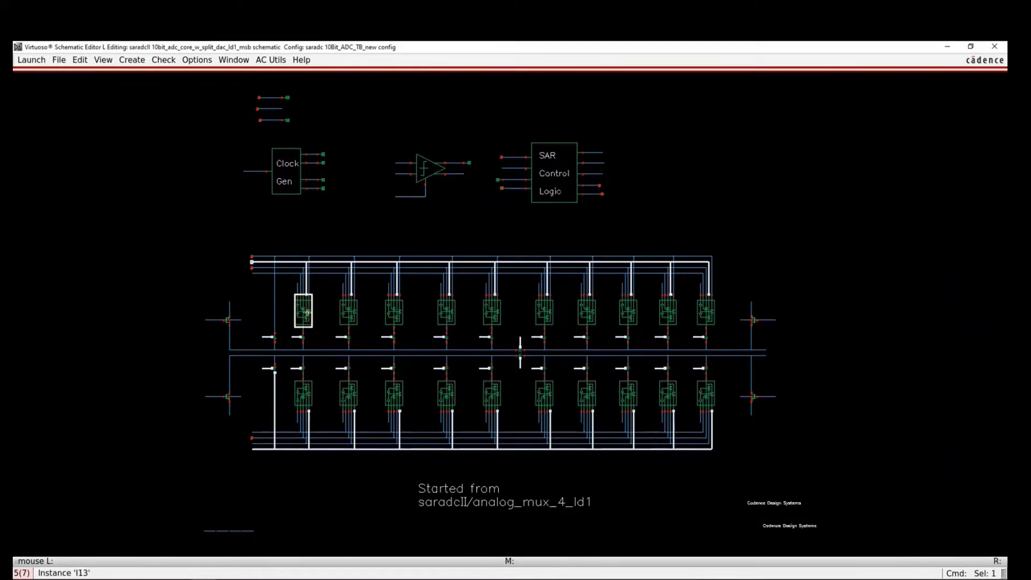
click(352, 314)
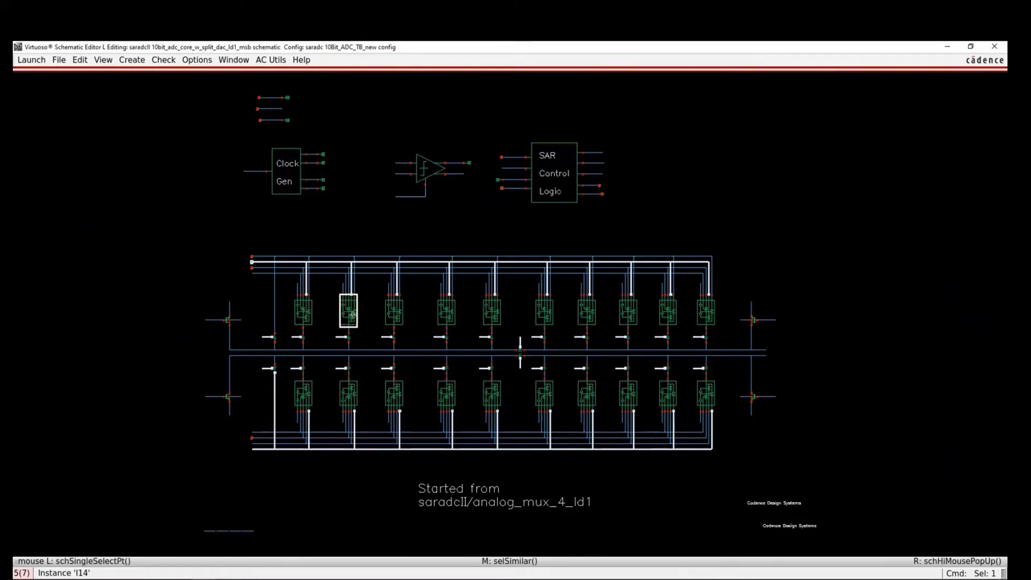
middle_click(350, 312)
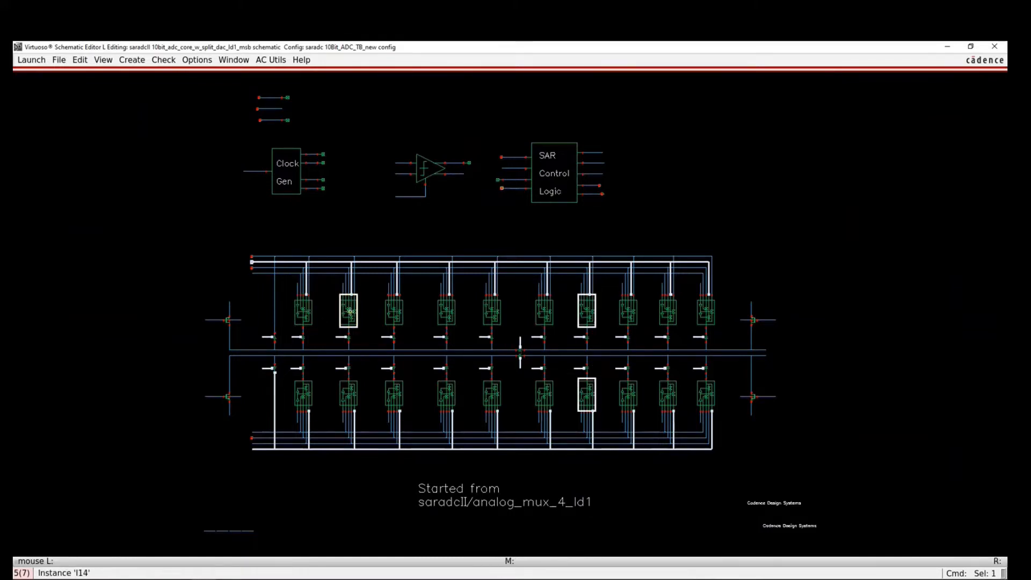
click(393, 311)
middle_click(394, 312)
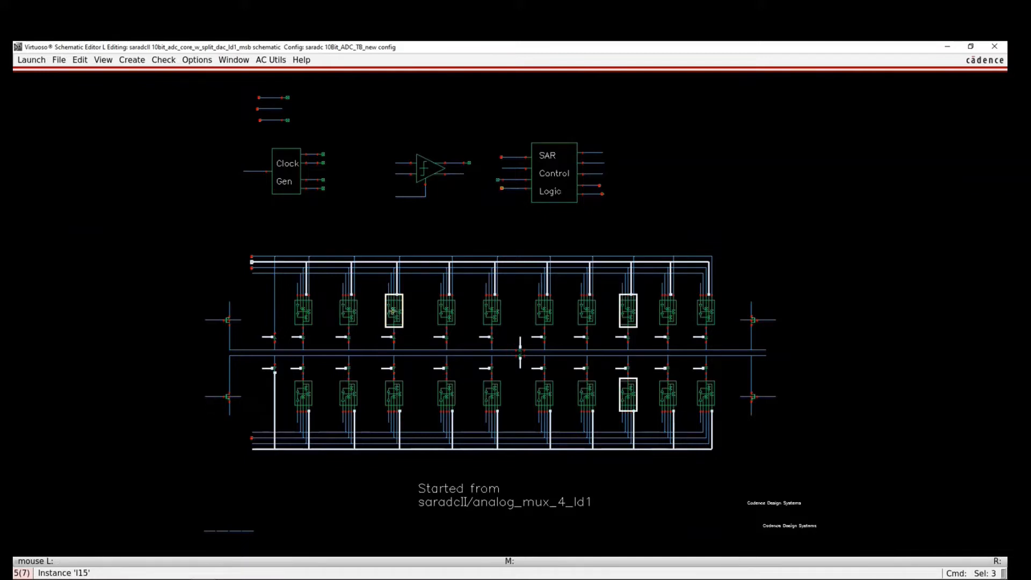
- Try selecting all same-master instances for the first, second and ninth lower-row multiplexers in turn
click(308, 384)
middle_click(309, 384)
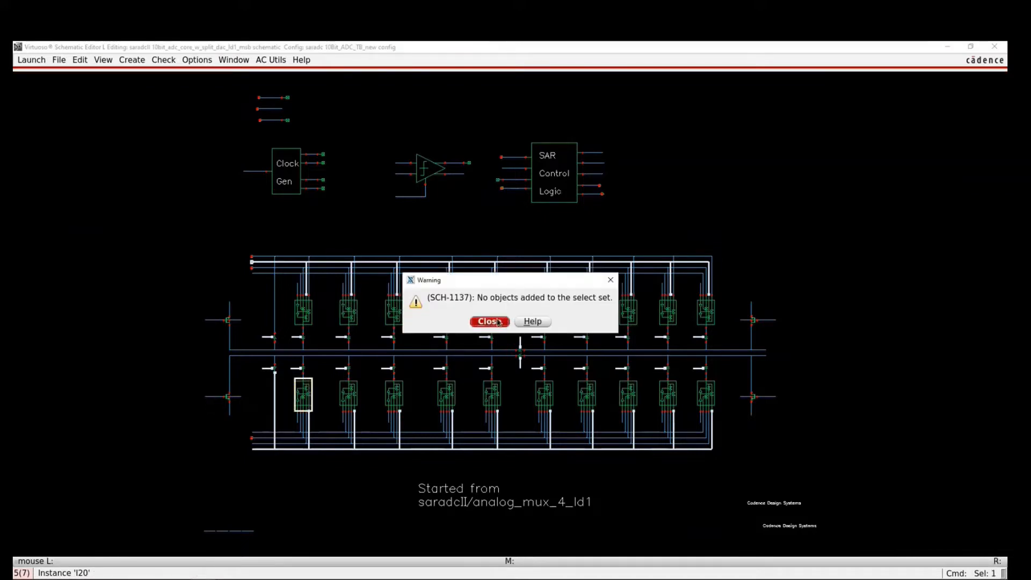
click(499, 323)
click(348, 395)
middle_click(348, 395)
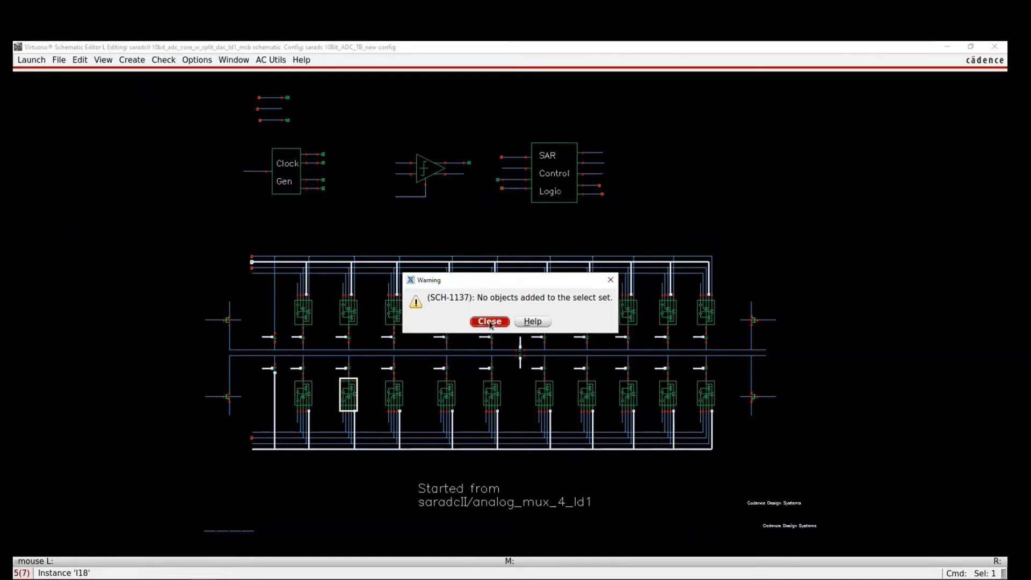
key(Return)
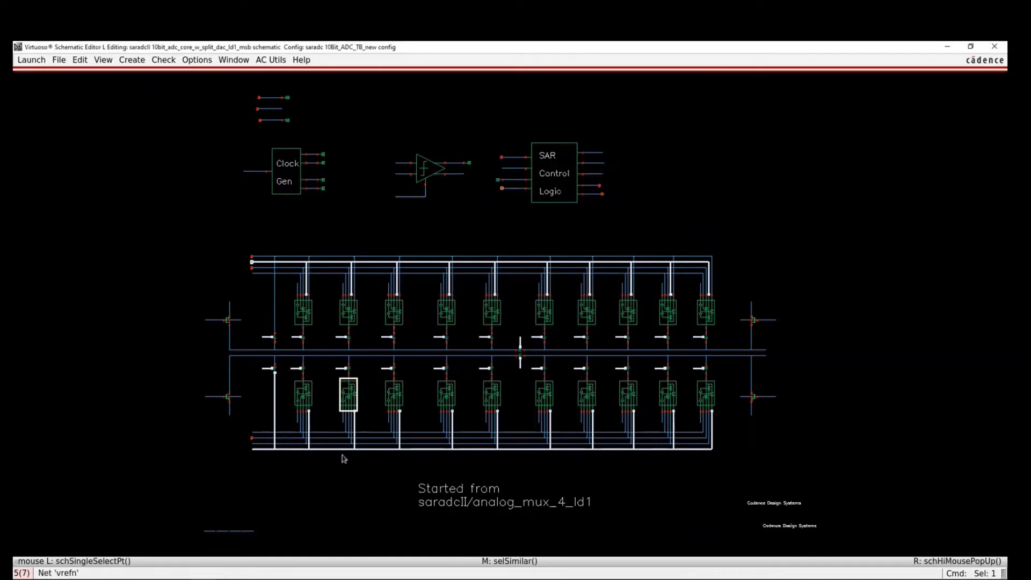
click(680, 404)
click(668, 395)
middle_click(672, 396)
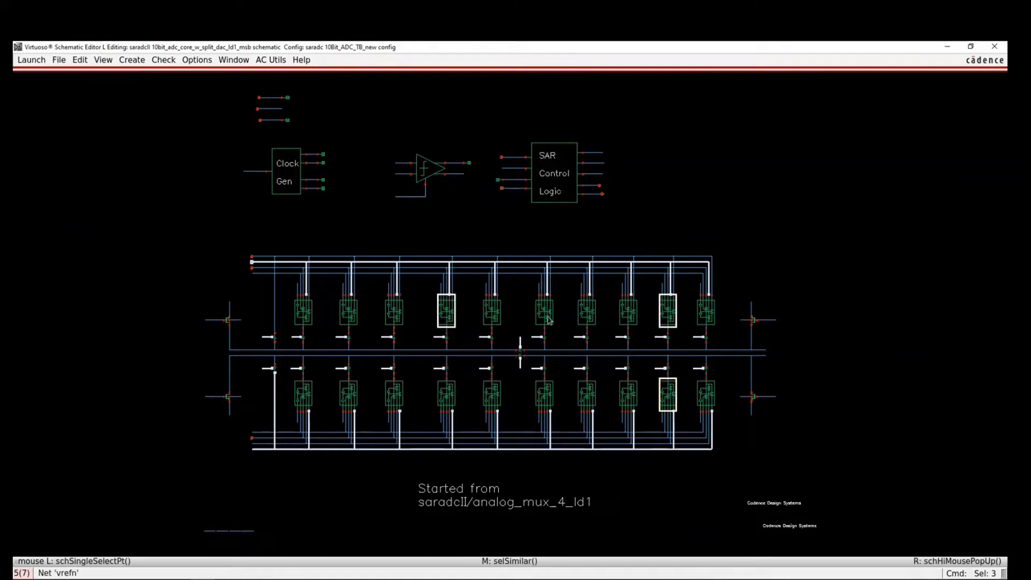
- Descend through the SAR Control Logic block to the controller's VerilogA code, and return to the ADC core schematic with toolbars hidden
key(shift+e)
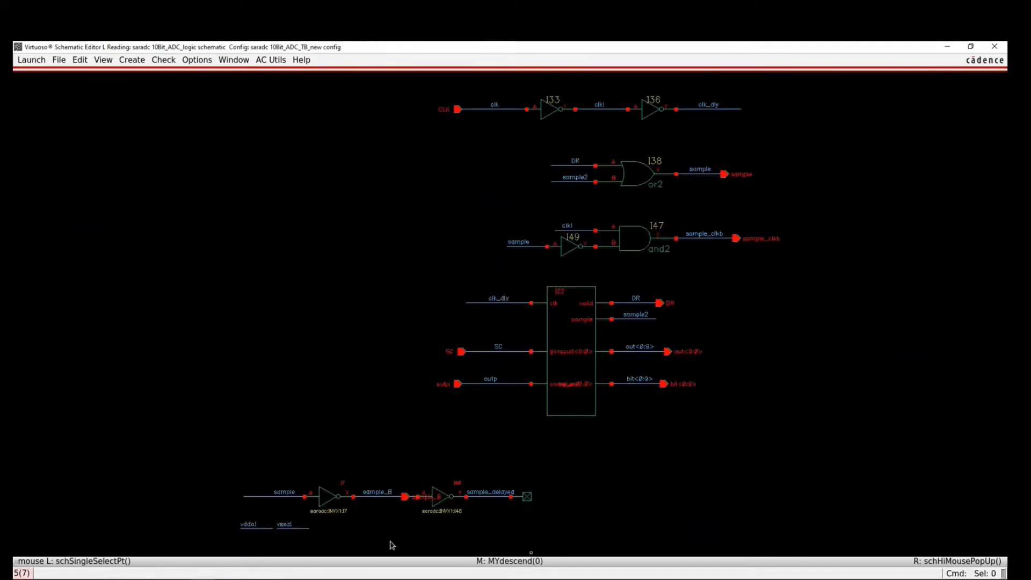
middle_click(582, 387)
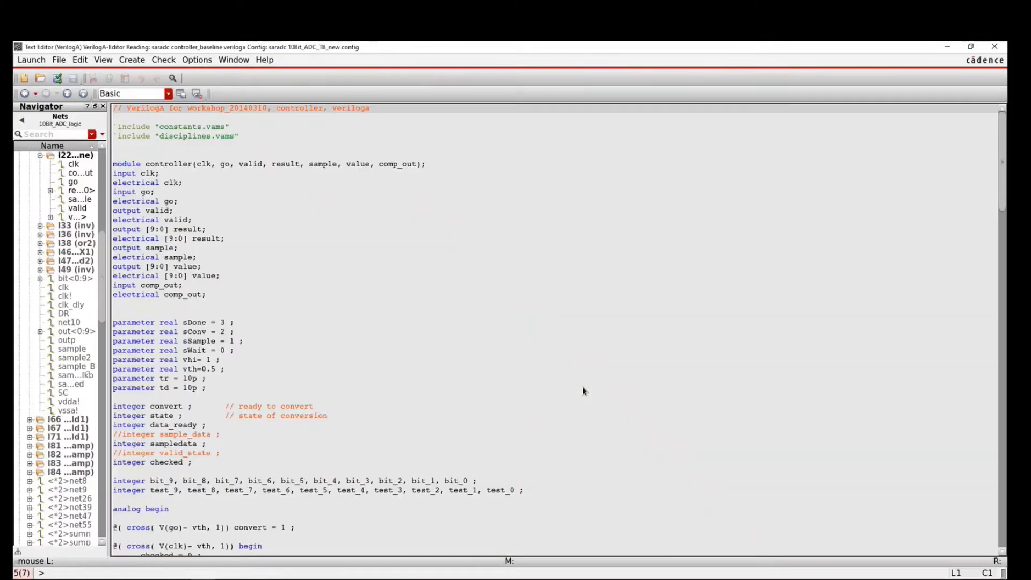
key(ctrl+e)
key(ctrl+e)
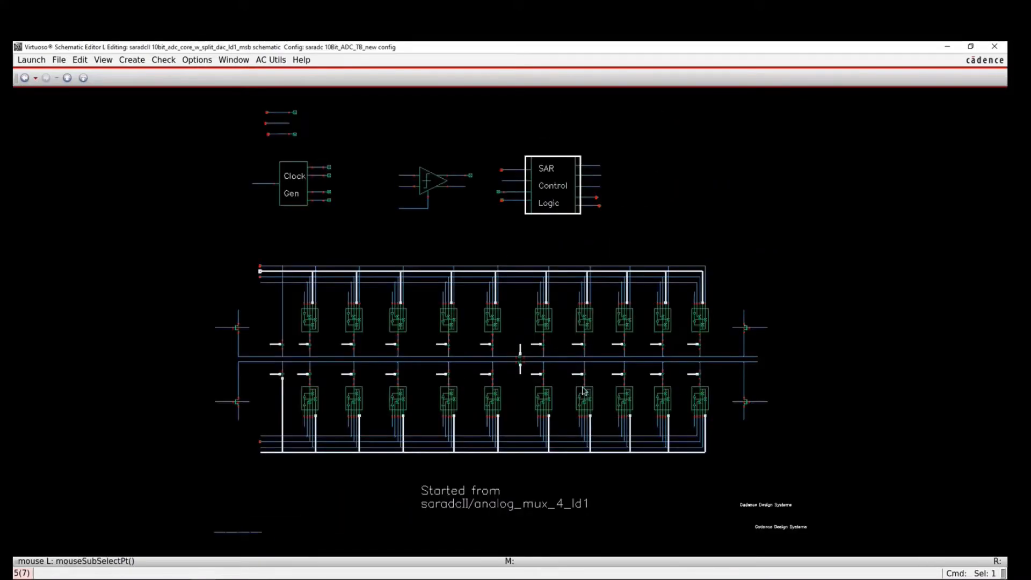
key(ctrl+F11)
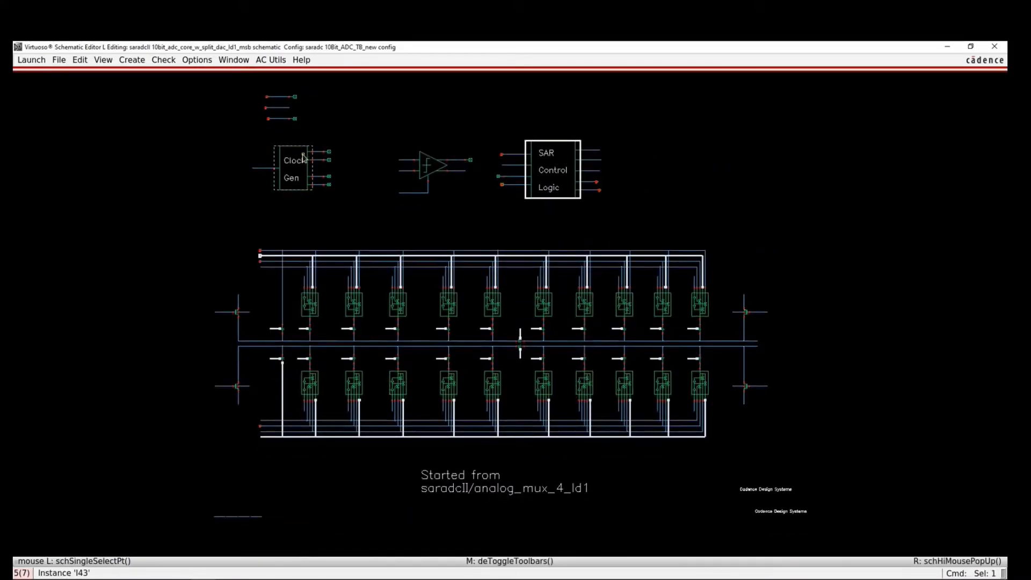
- In the top-level testbench, select all DC sources matching V5, then all instances matching the no-connect on out<0:9>
key(ctrl+e)
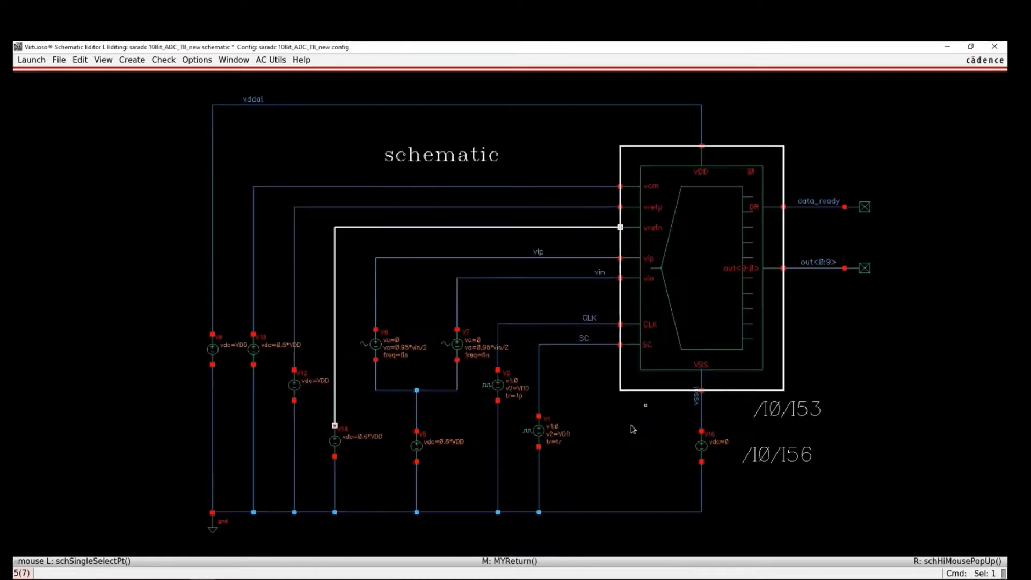
middle_click(416, 446)
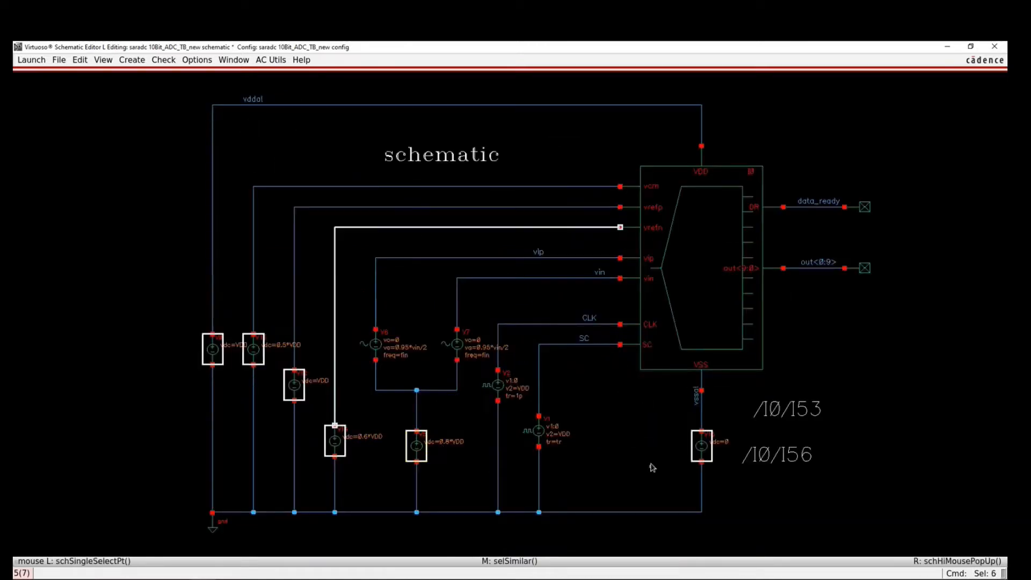
click(715, 384)
click(856, 268)
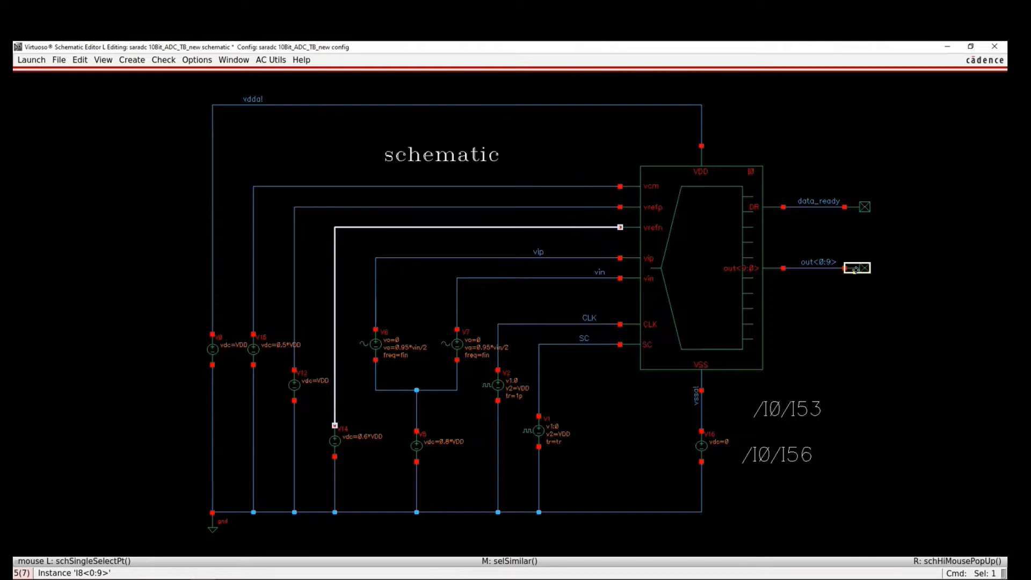
middle_click(855, 270)
click(898, 324)
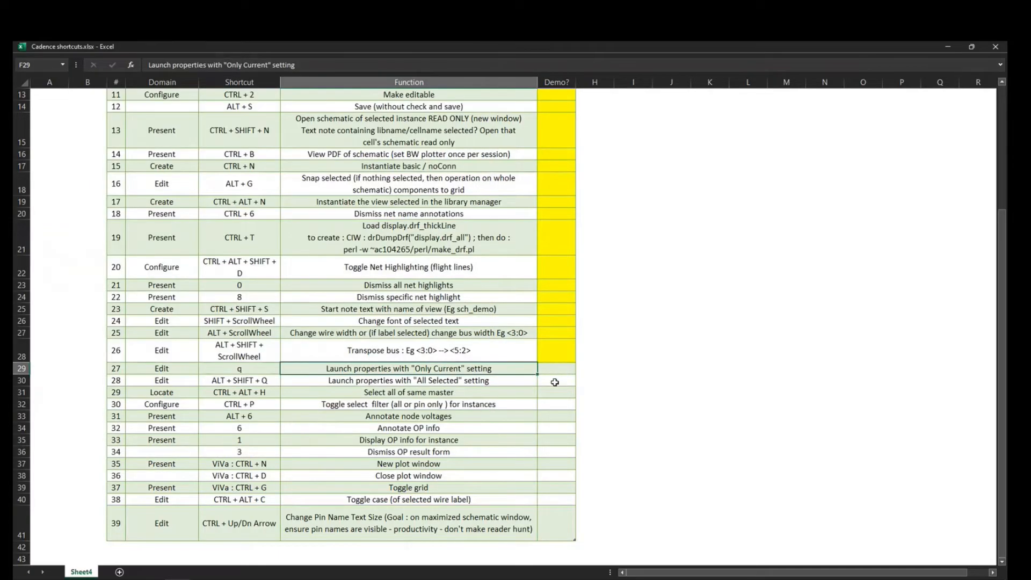
- In the Cadence shortcuts.xlsx workbook, fill the "Demo?" cells of shortcuts 27 to 29 yellow
drag(558, 390, 555, 368)
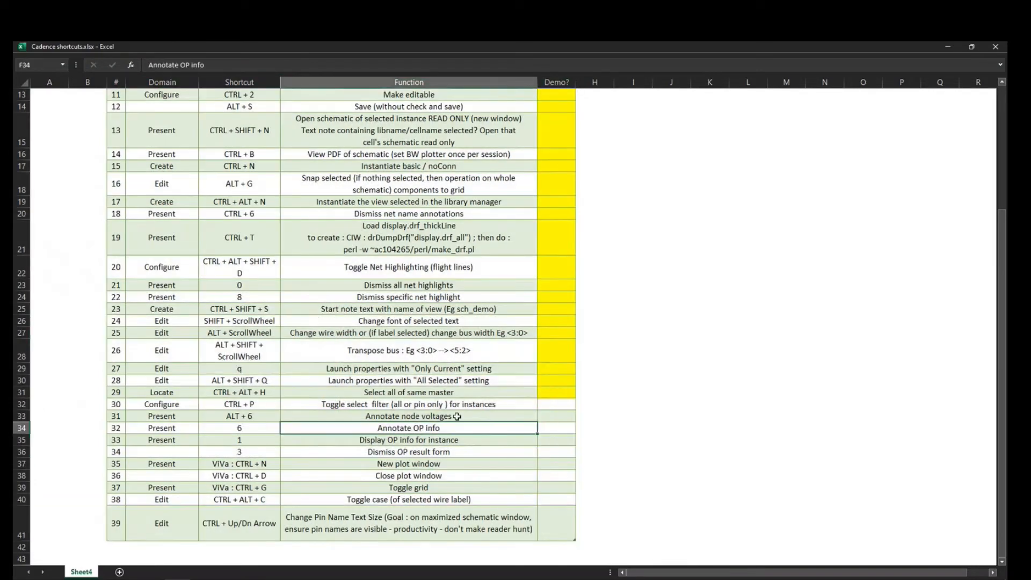
click(669, 417)
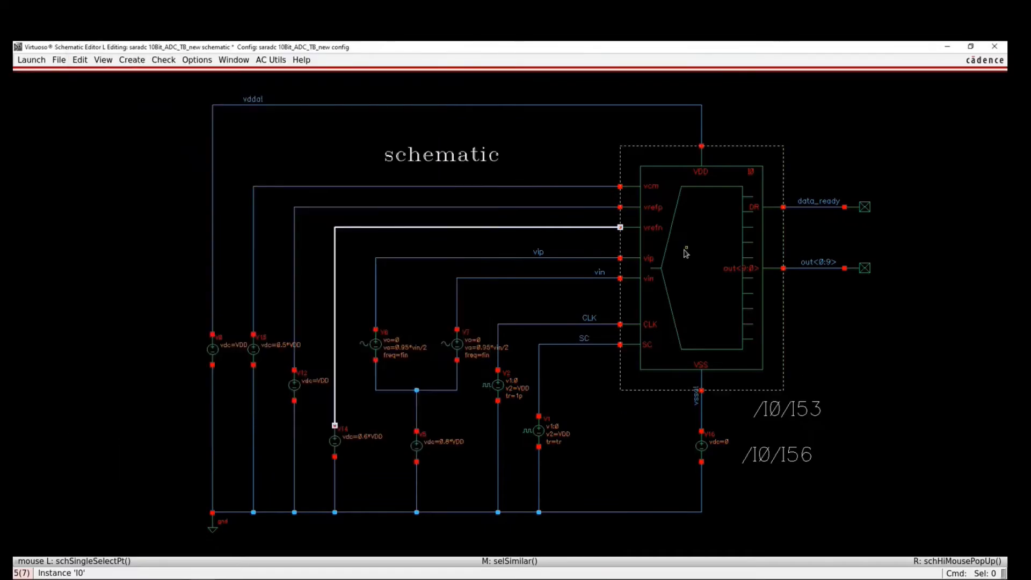
- Toggle the selection filter for the ADC symbol's instance objects from pin only to all, and check the filter settings
key(z)
click(476, 129)
click(862, 404)
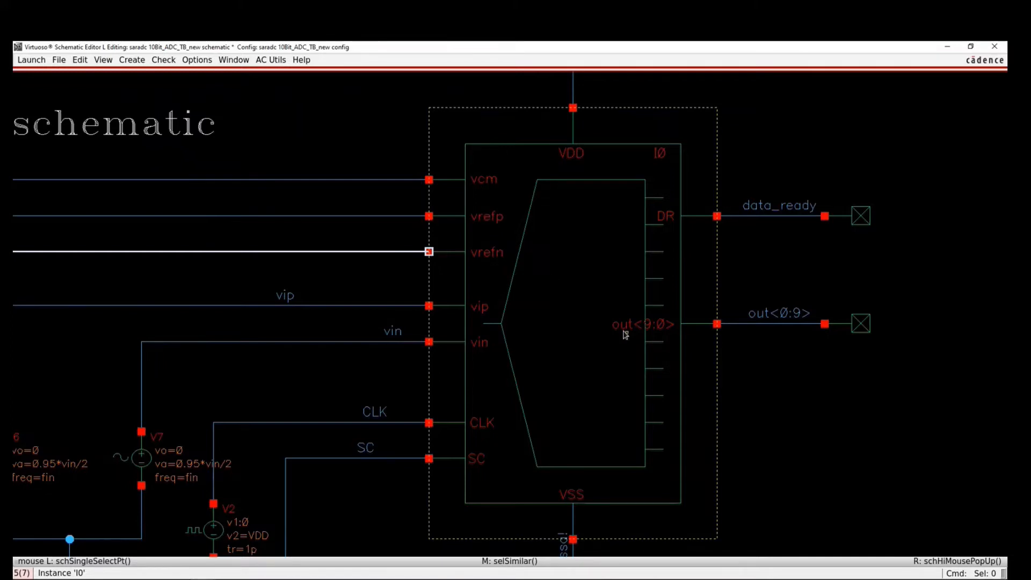
key(ctrl+f)
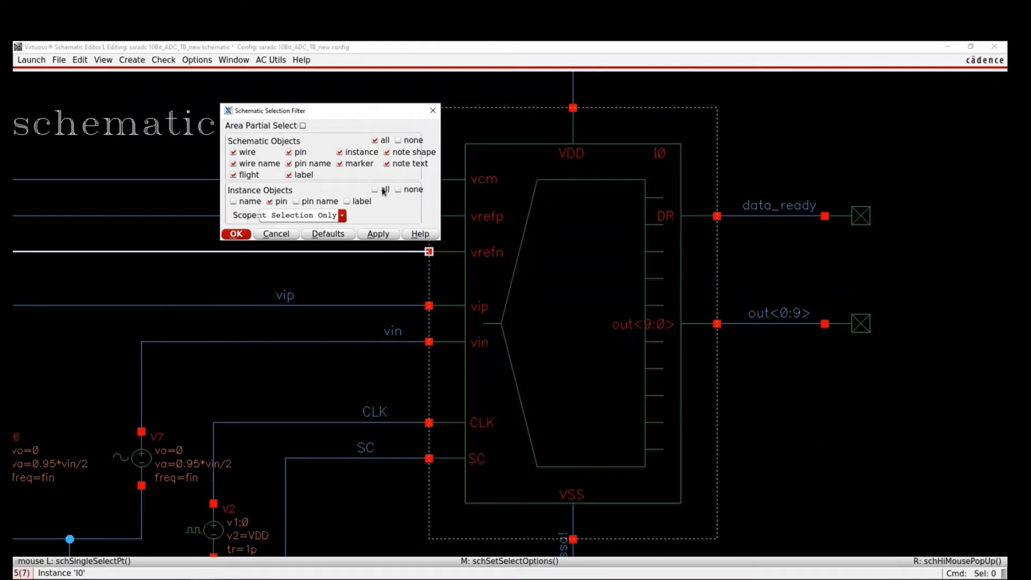
key(Return)
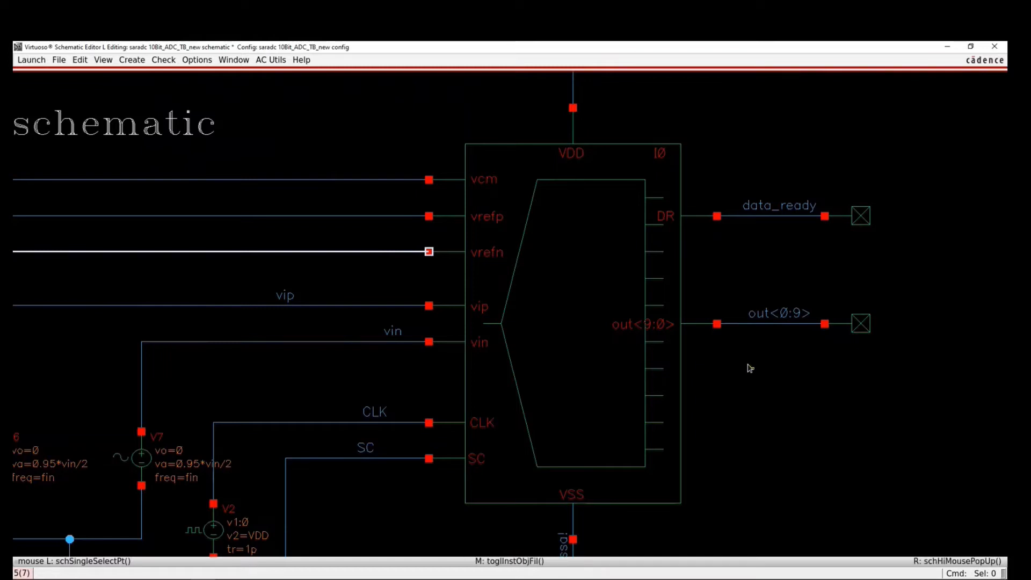
key(ctrl+f)
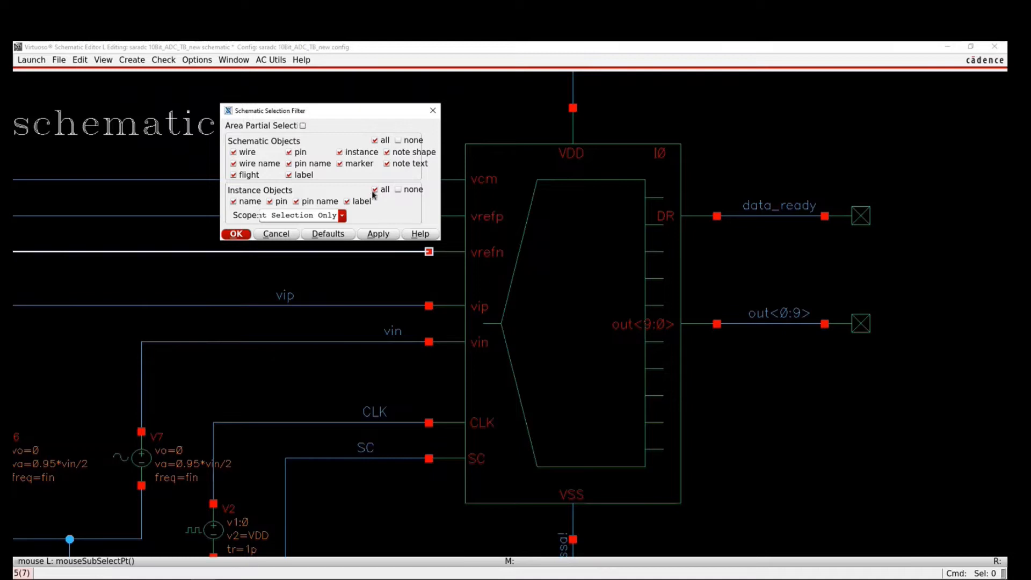
click(288, 234)
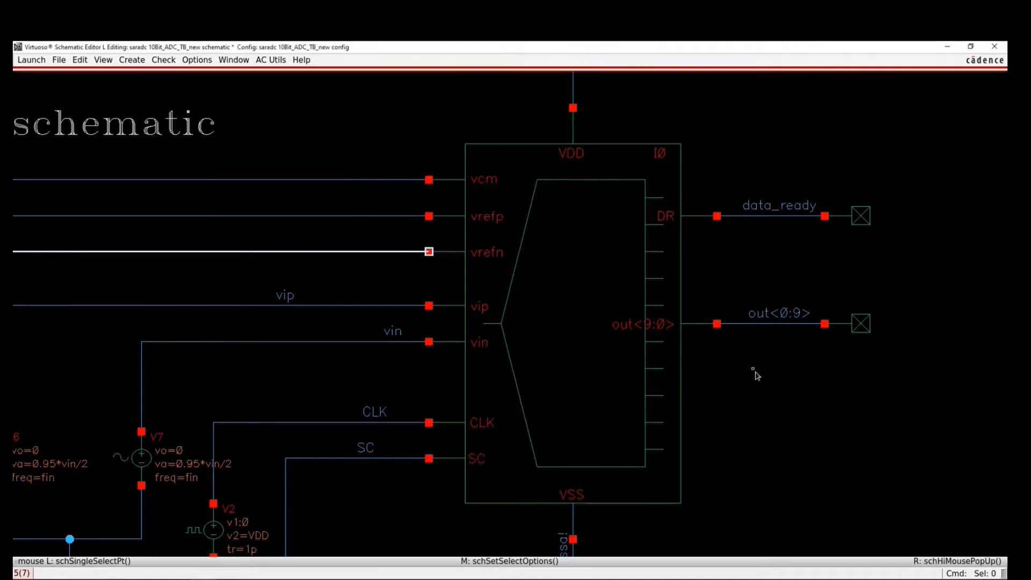
- Stretch the out<9:0> pin name on the ADC symbol leftward, clear of the symbol's inner tick marks
key(s)
click(626, 329)
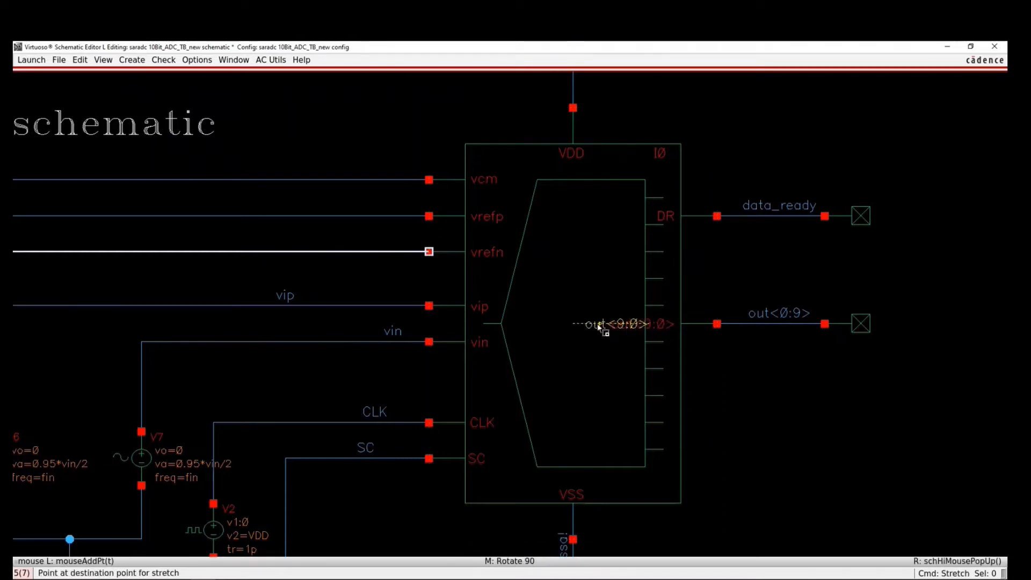
click(589, 327)
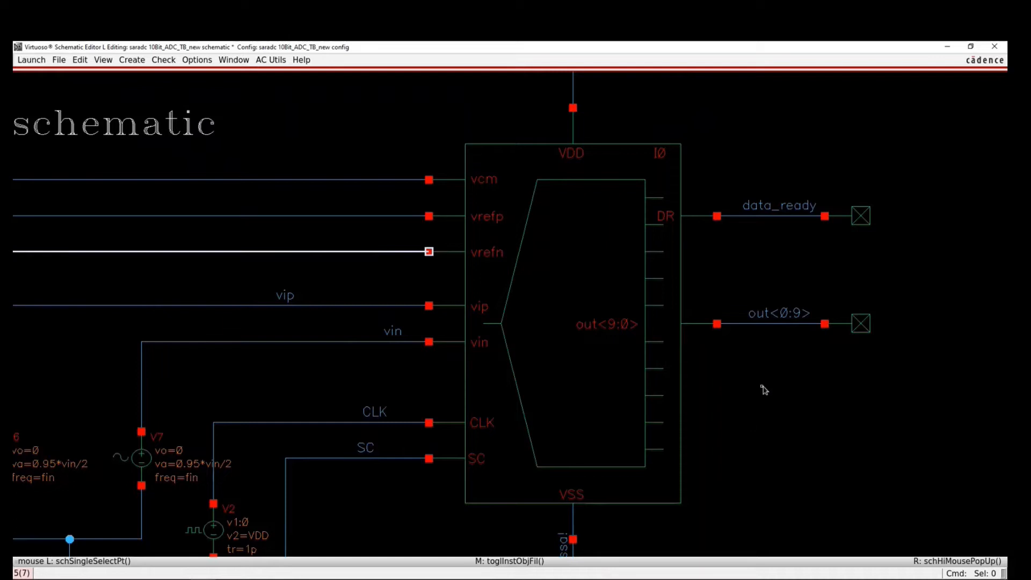
key(f)
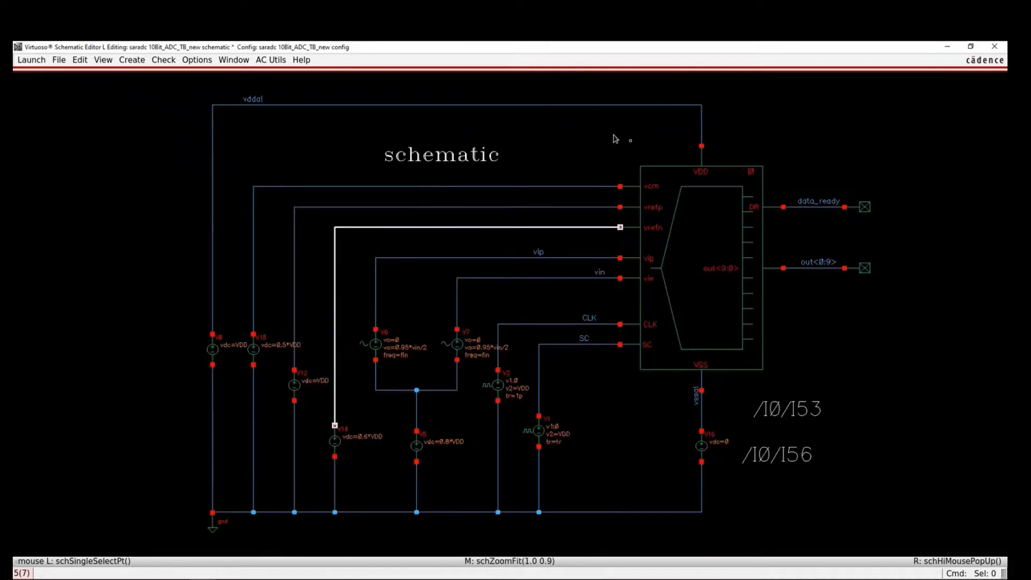
- Try selecting the ADC instance by point and by area, toggling the instance selection filter between attempts
click(702, 291)
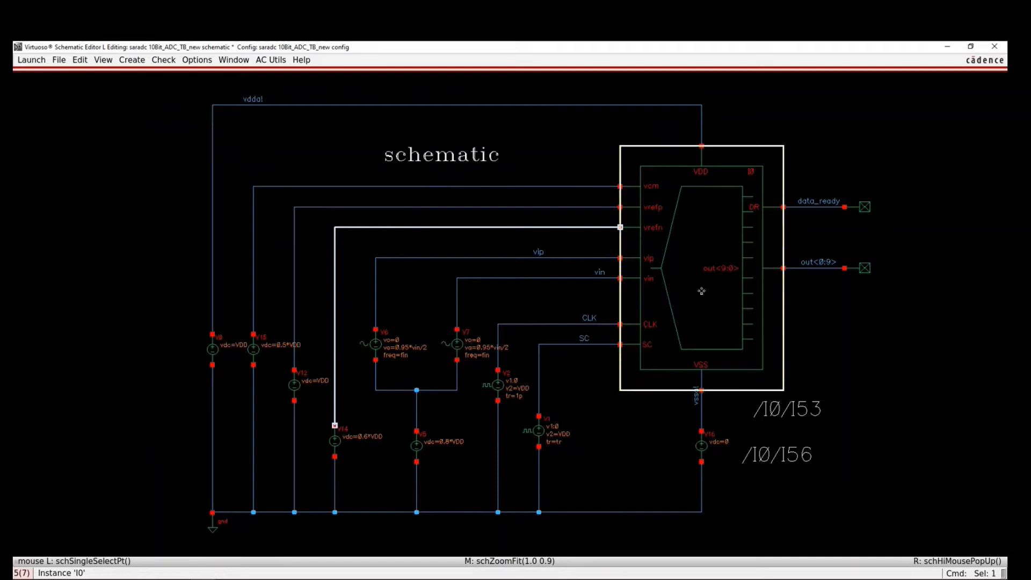
click(598, 140)
drag(610, 125, 786, 390)
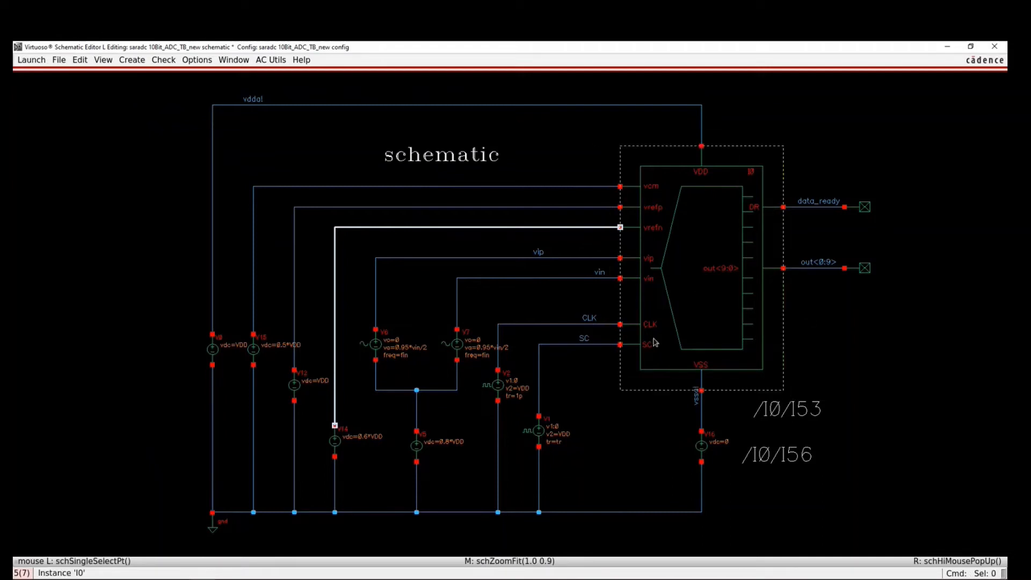
click(575, 306)
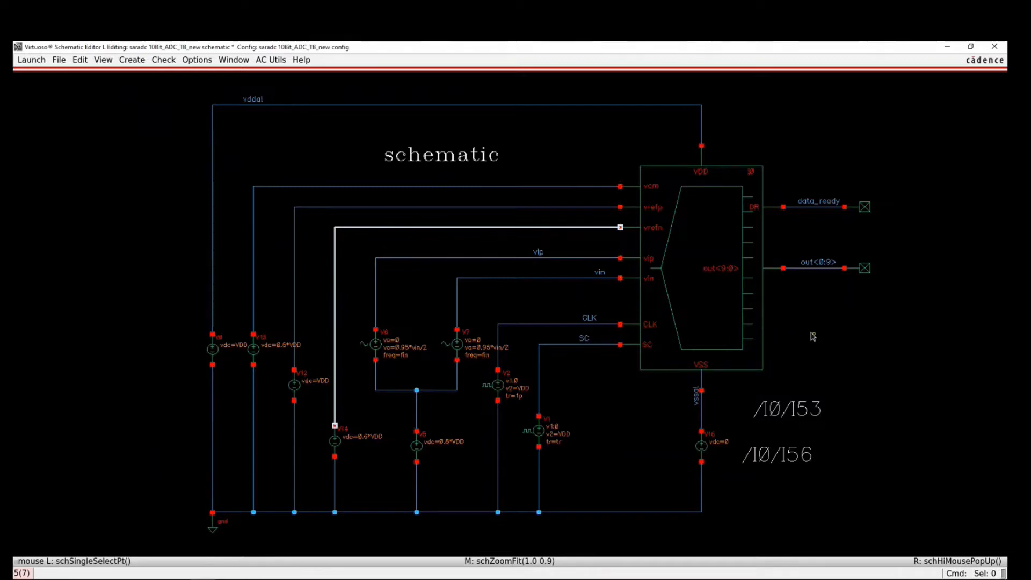
drag(814, 293, 809, 325)
key(ctrl)
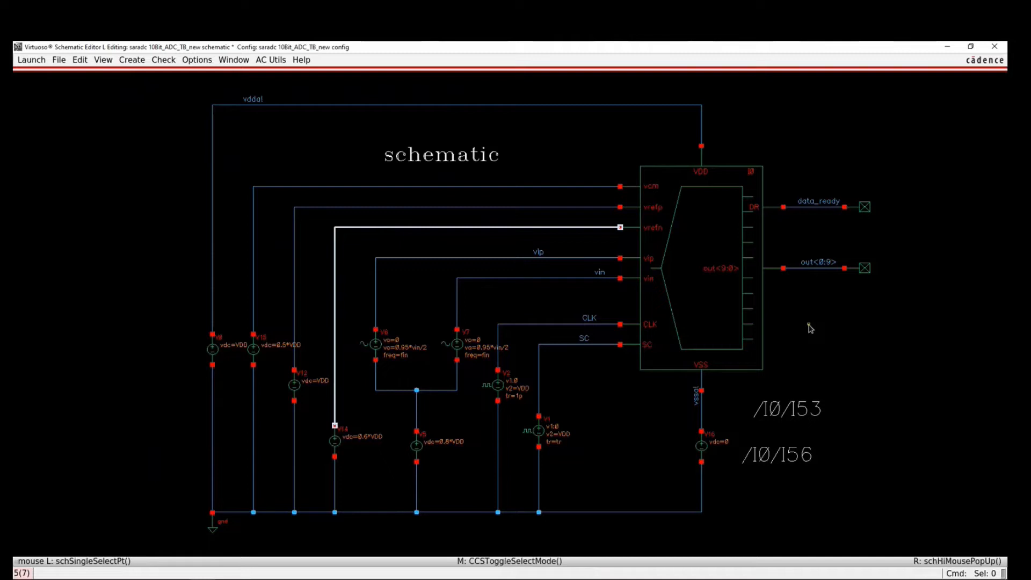
drag(814, 309, 745, 332)
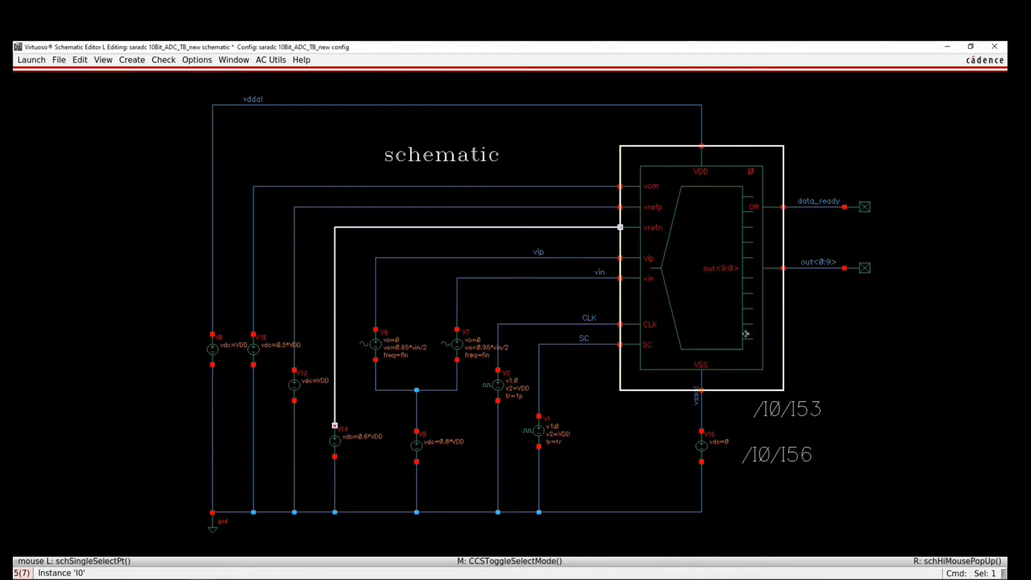
click(823, 327)
- Area-select the wires feeding the ADC's vcm, vrefp, vrefn, vip and vin pins, then clear the selection
drag(569, 161, 587, 300)
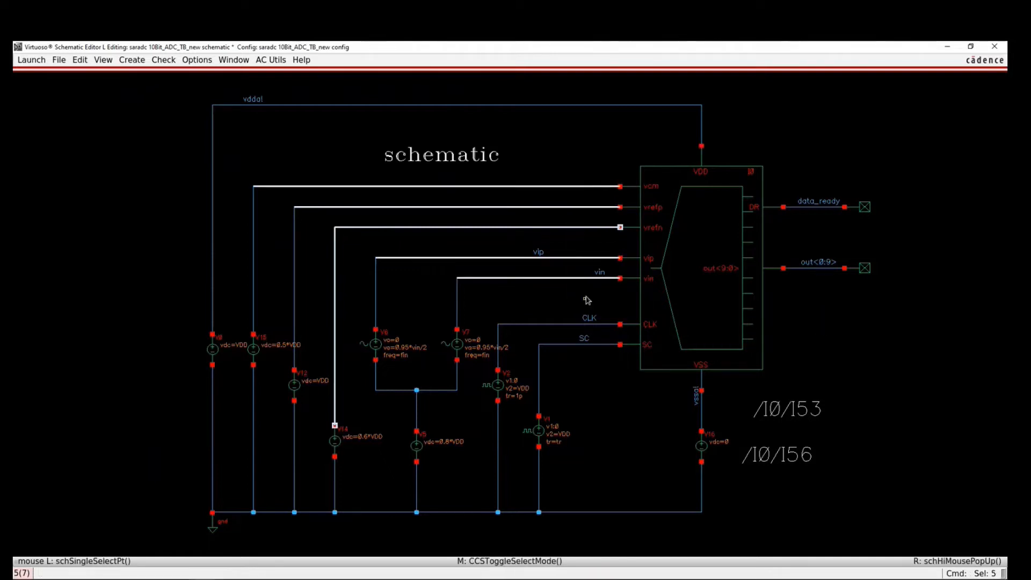
click(578, 233)
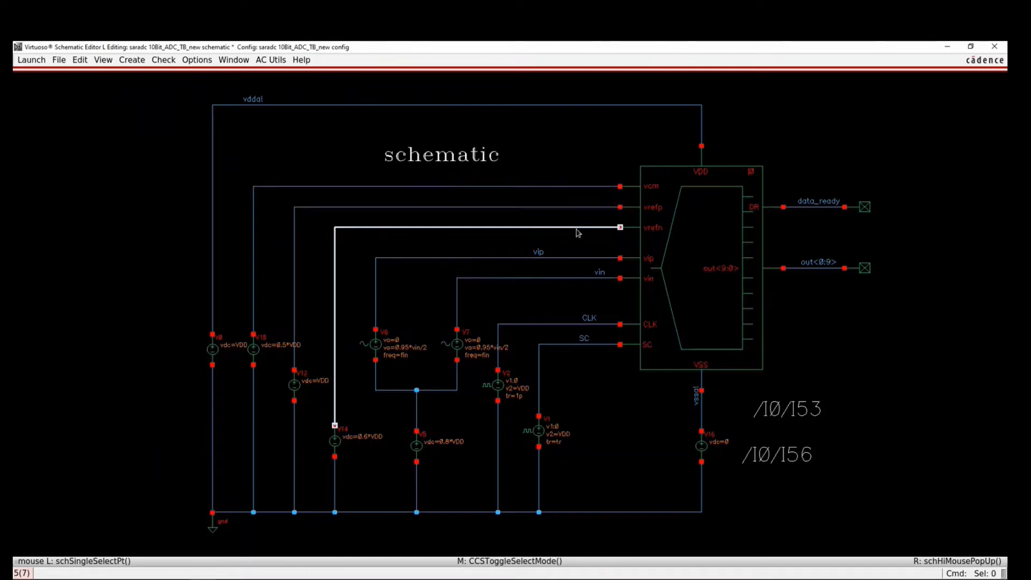
click(570, 187)
click(571, 207)
click(572, 228)
drag(570, 167, 584, 301)
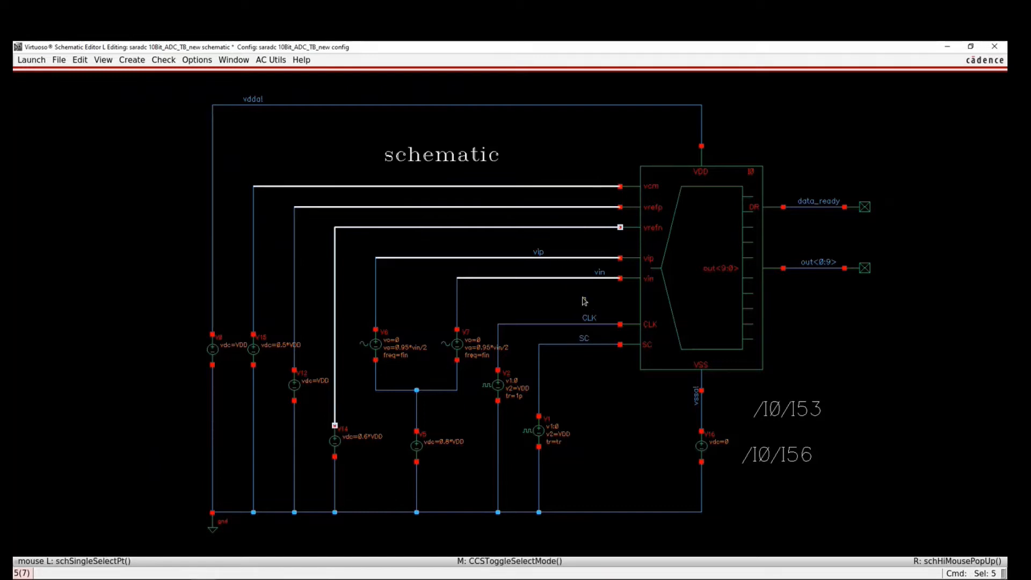
click(584, 301)
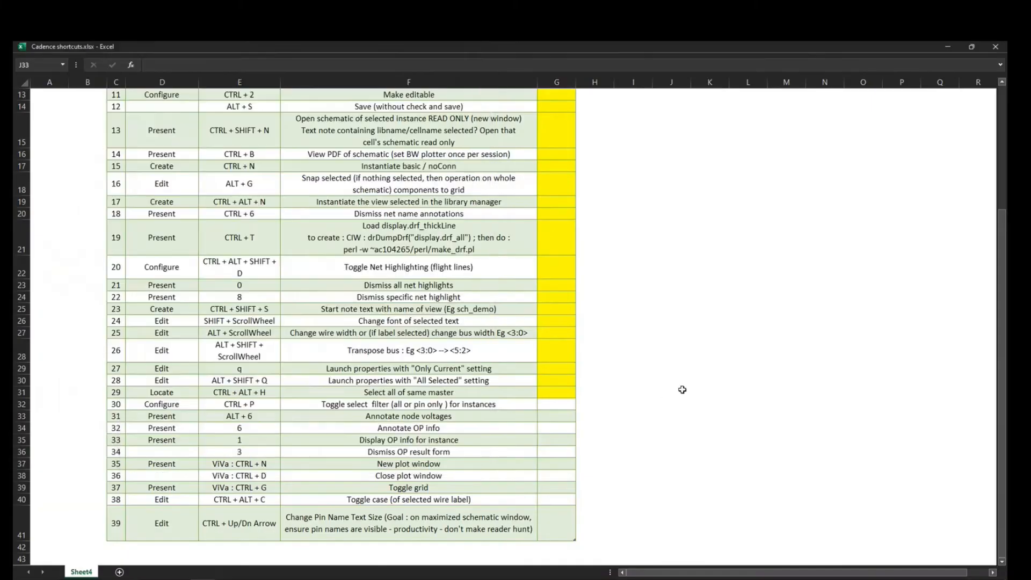
- In the Cadence shortcuts.xlsx workbook, fill the "Demo?" cell of shortcut 30 yellow
click(567, 403)
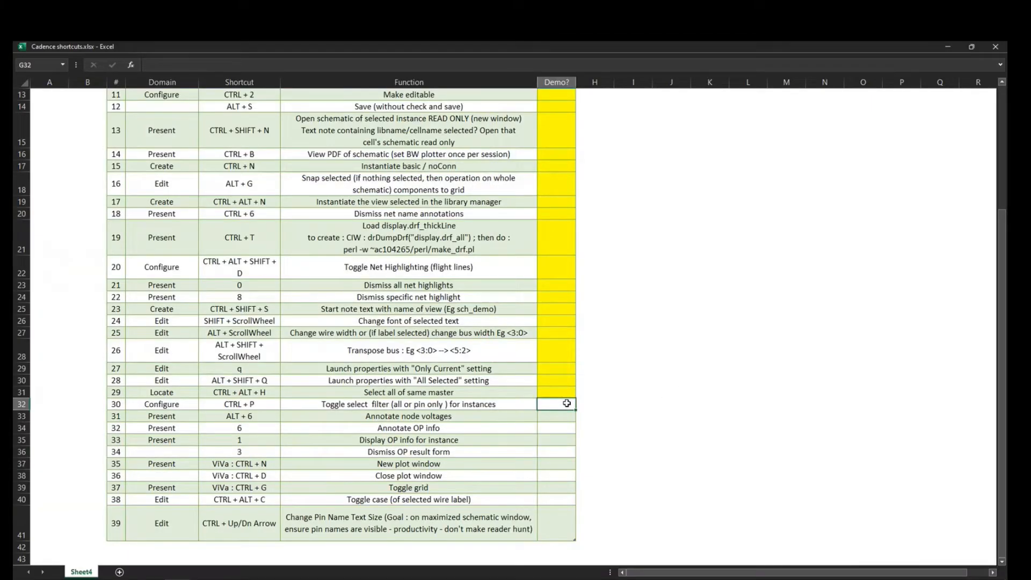
key(F4)
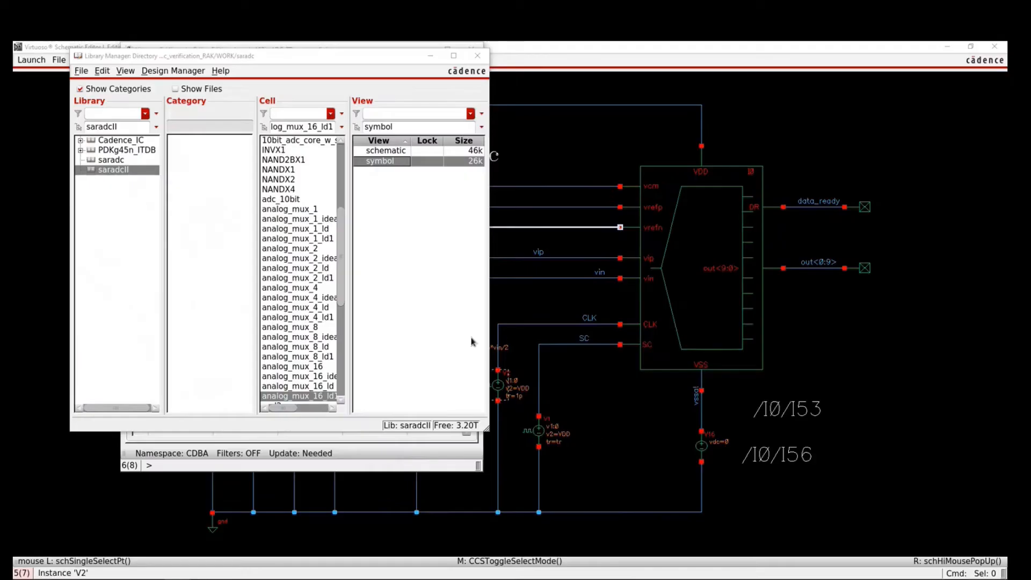
- Browse the saradc library's Testbenches category in the Library Manager and open the maestro view of comparator_tran_noise_TB
click(112, 160)
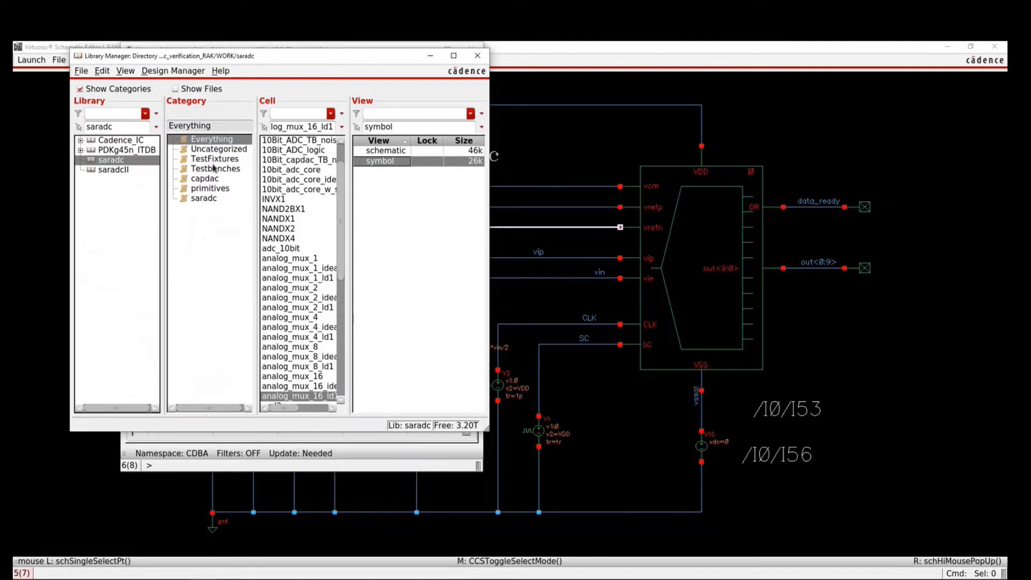
click(213, 162)
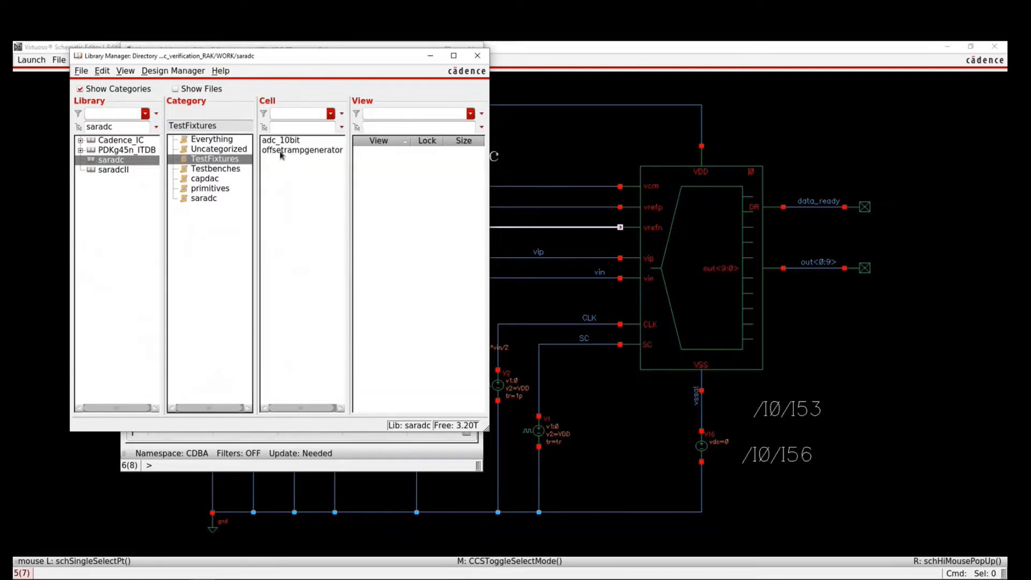
click(304, 150)
click(224, 169)
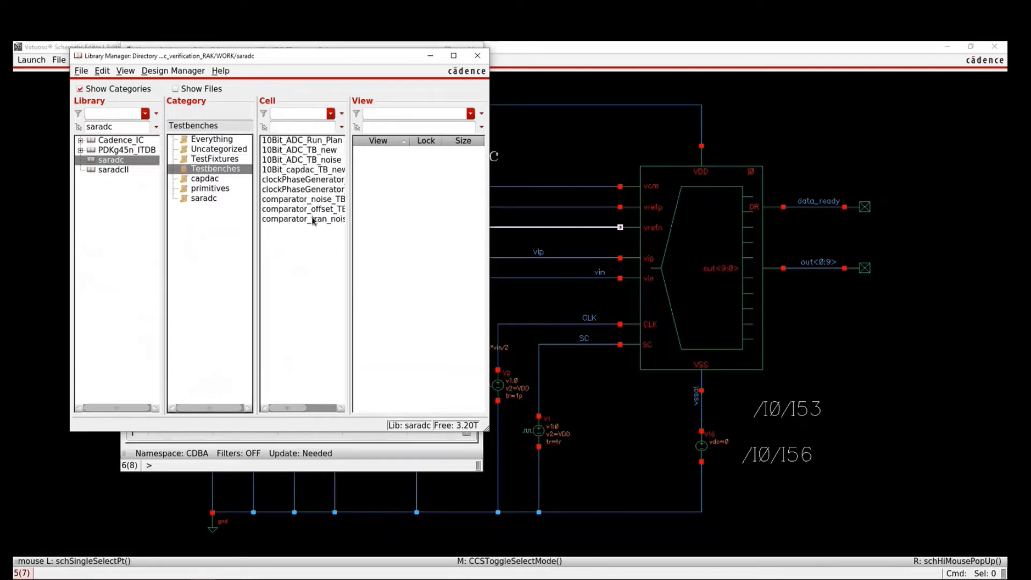
click(328, 141)
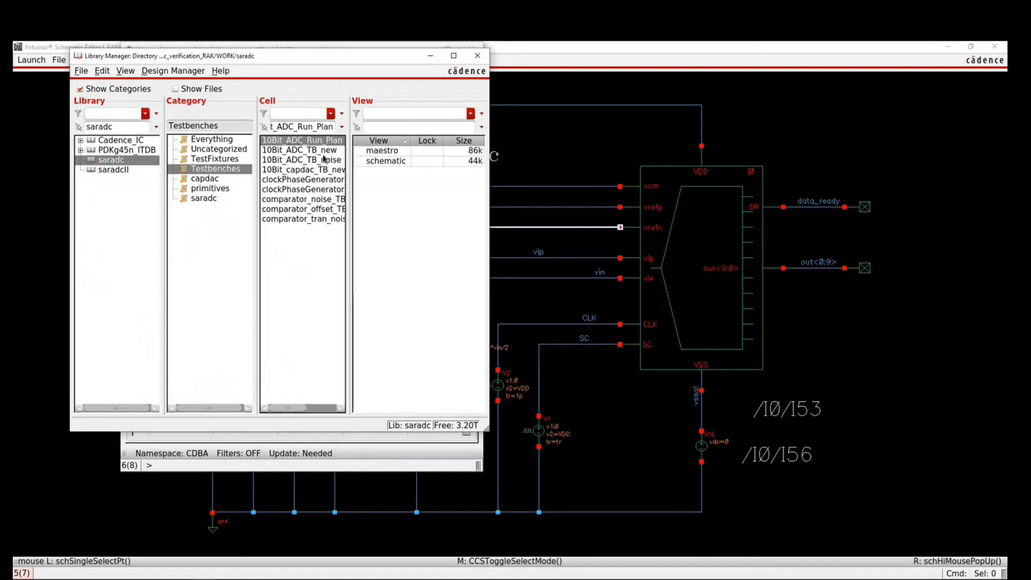
click(325, 150)
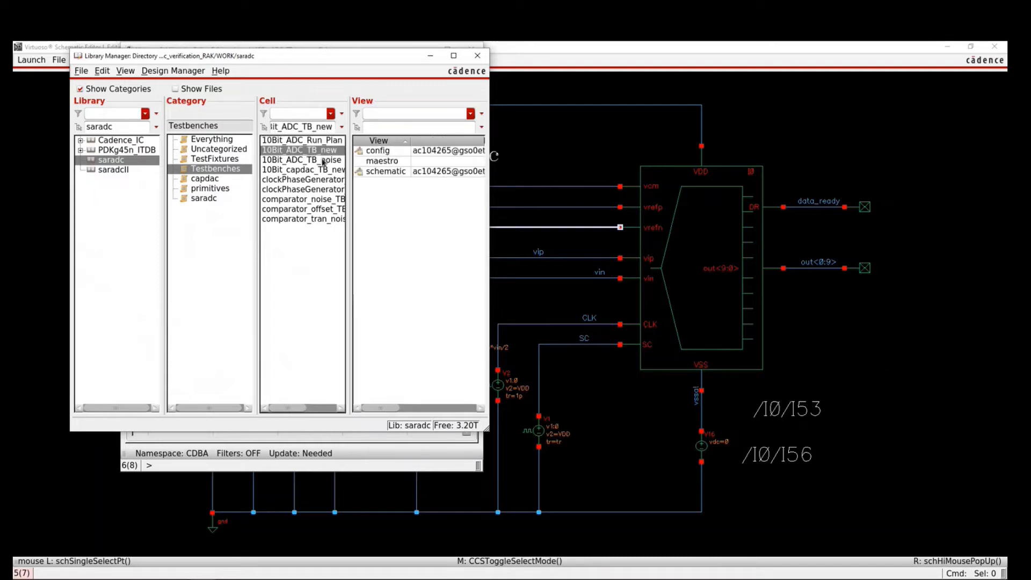
click(318, 202)
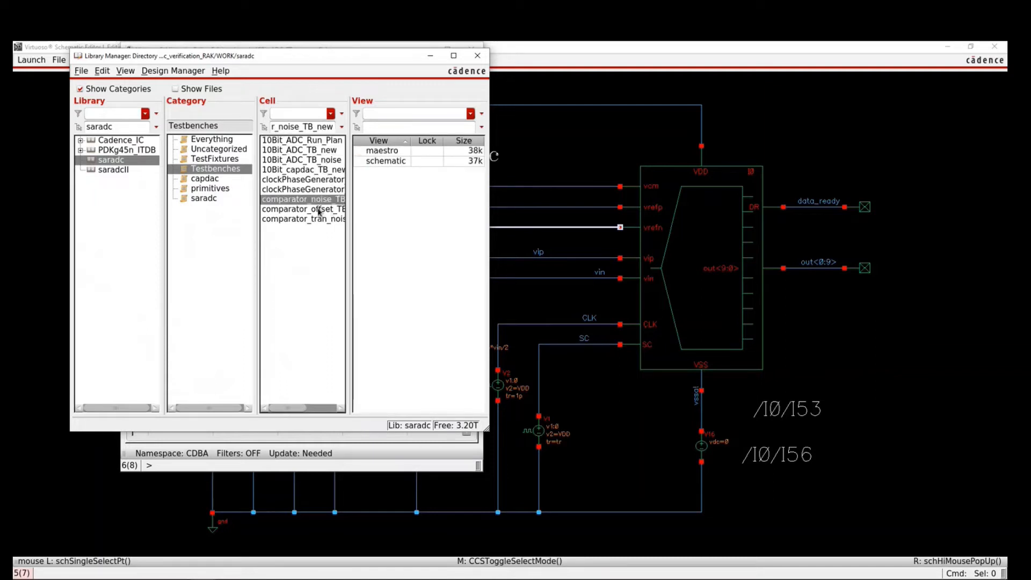
click(326, 212)
click(328, 221)
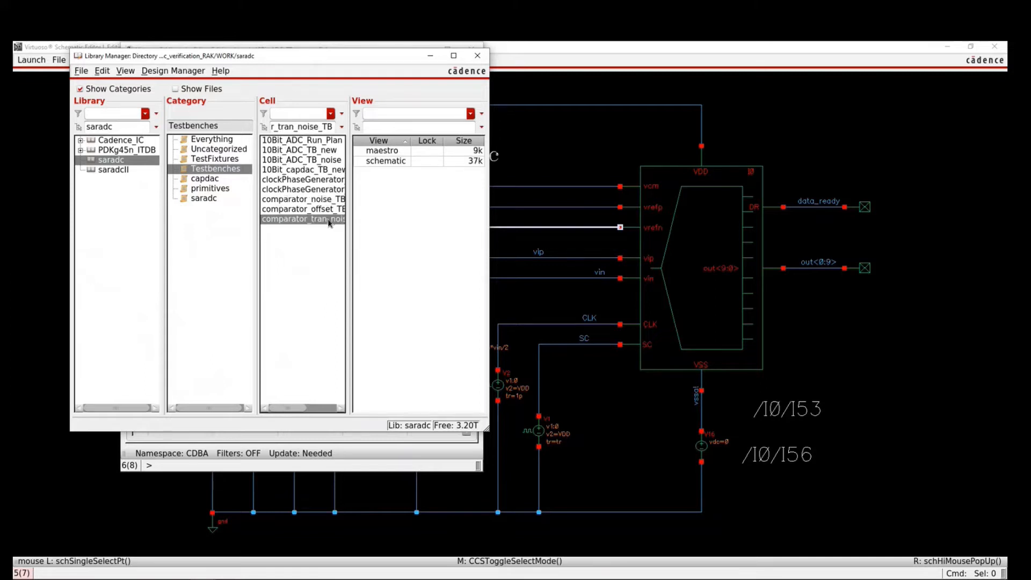
click(383, 150)
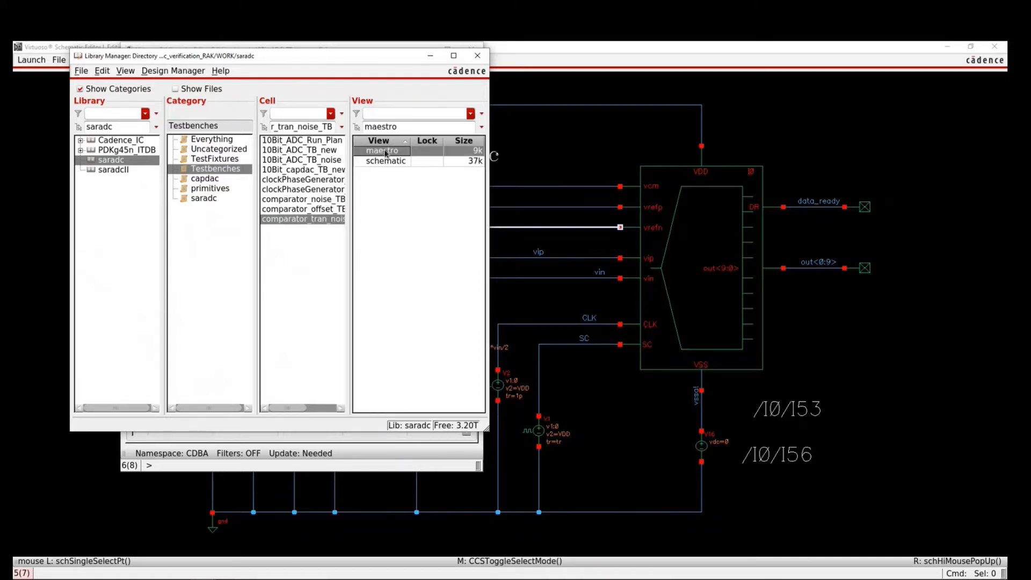
double_click(385, 152)
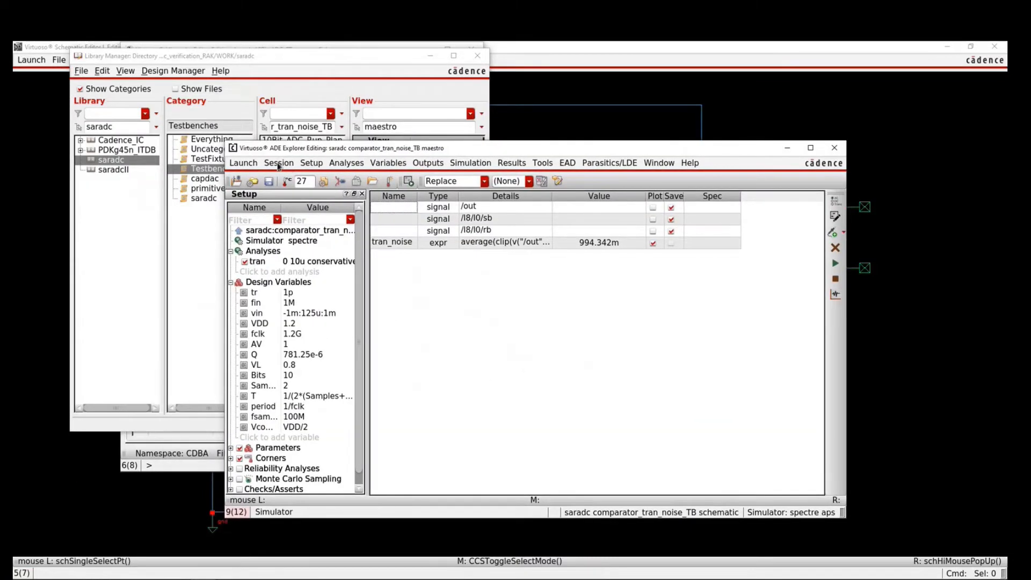
- Quit the comparator_tran_noise_TB ADE Explorer session and return to the ADC testbench schematic
click(279, 163)
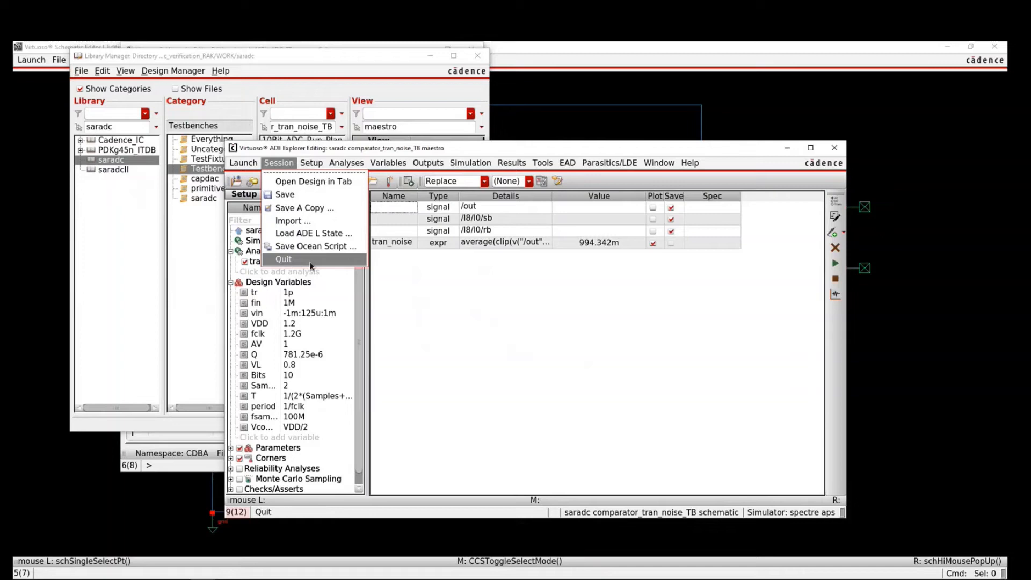
click(311, 263)
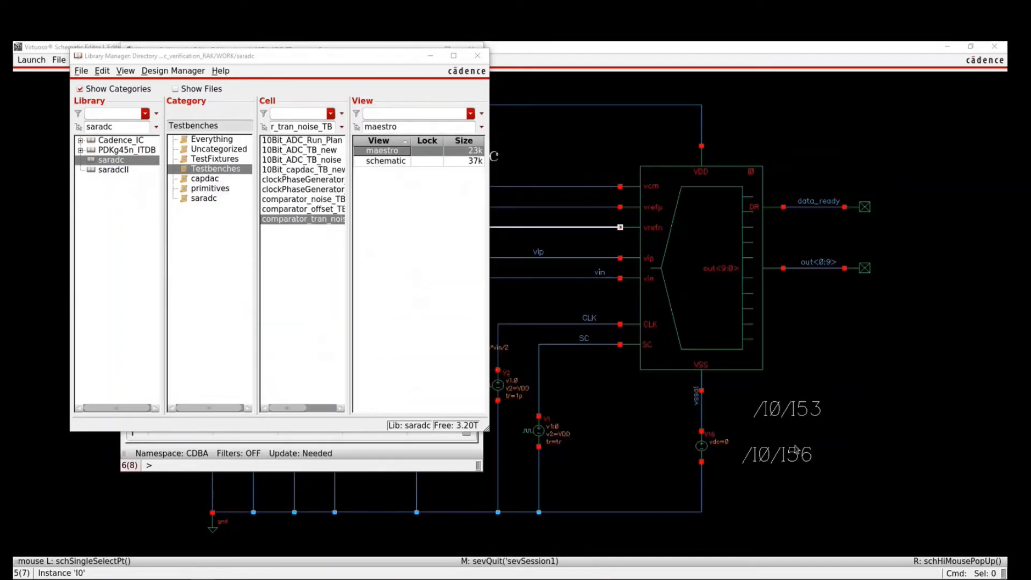
click(857, 362)
- Create a schematic view for a new cell sim_test in the saradc library and move its window clear of the Library Manager
key(alt+Tab)
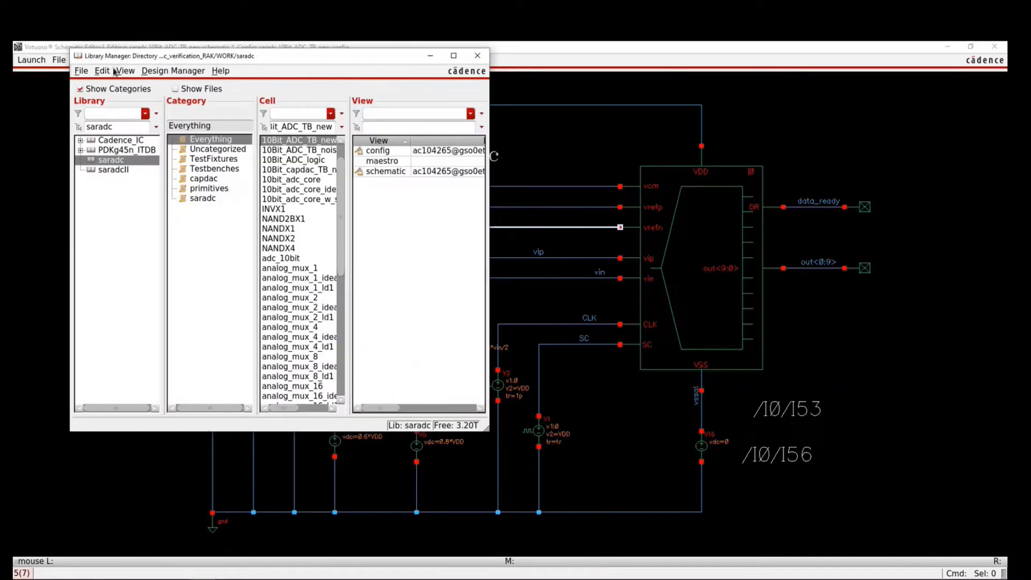
click(81, 71)
mouse_move(108, 85)
click(244, 103)
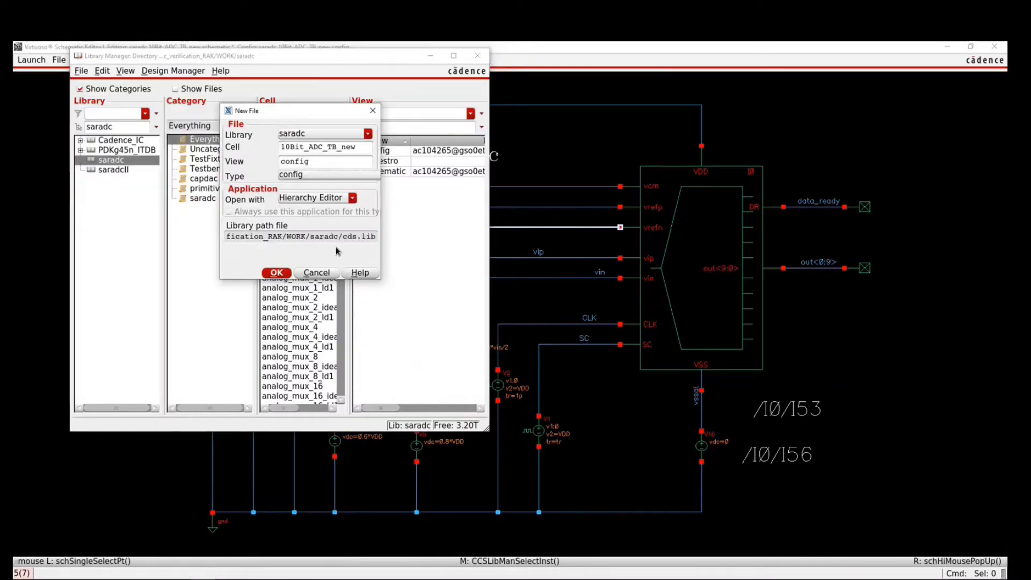
double_click(333, 148)
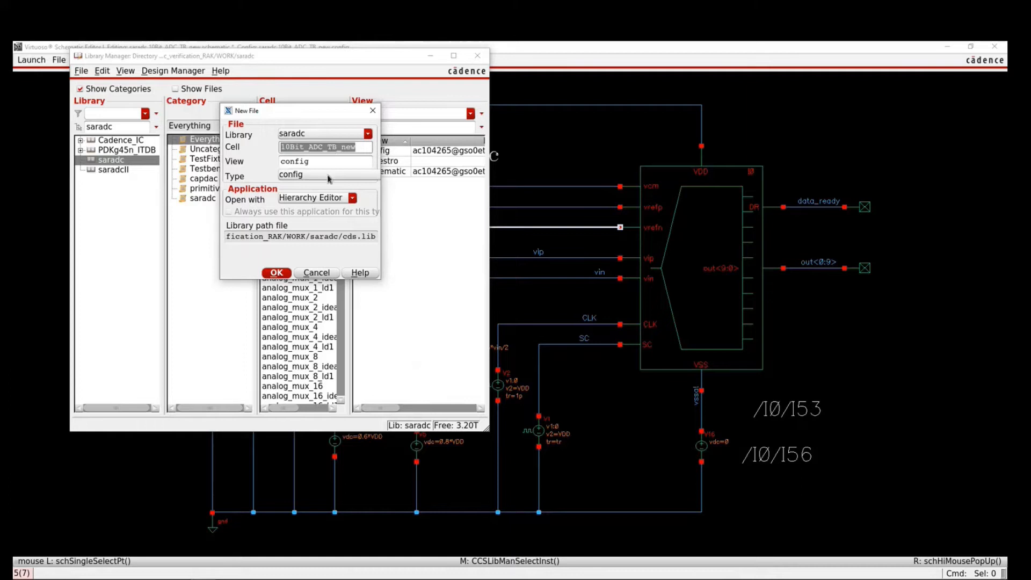
click(330, 175)
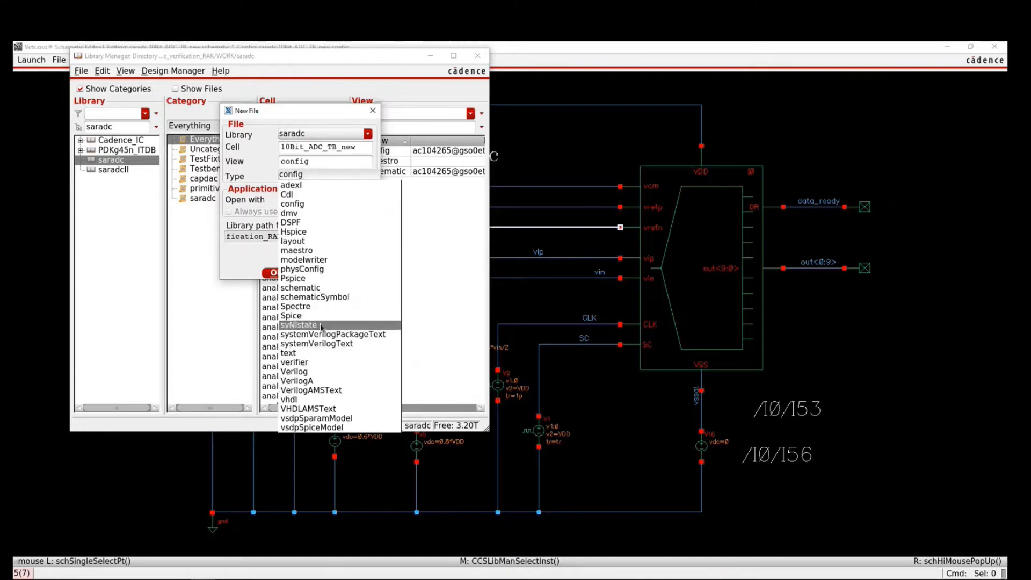
click(317, 287)
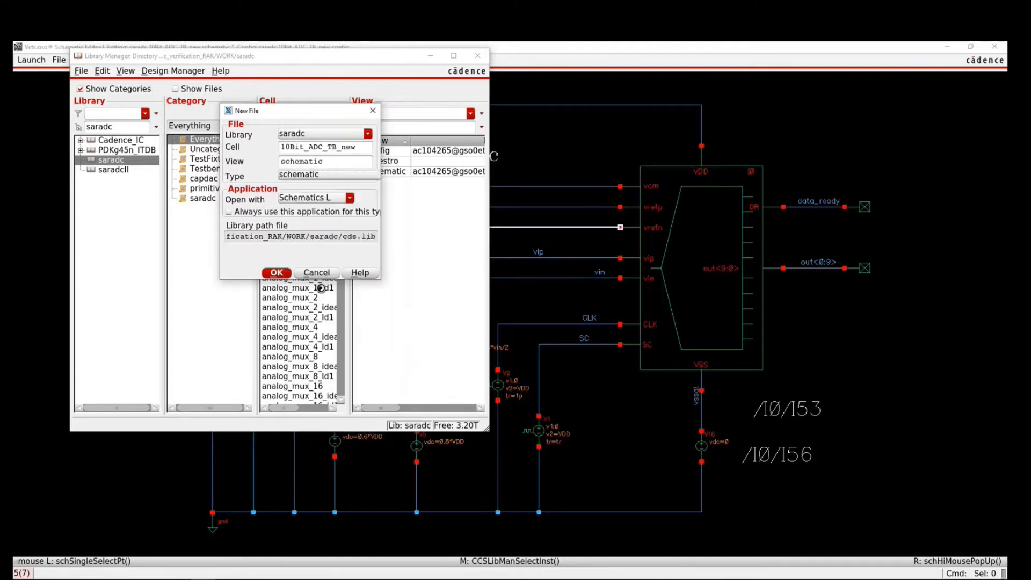
double_click(309, 146)
text(sim_test)
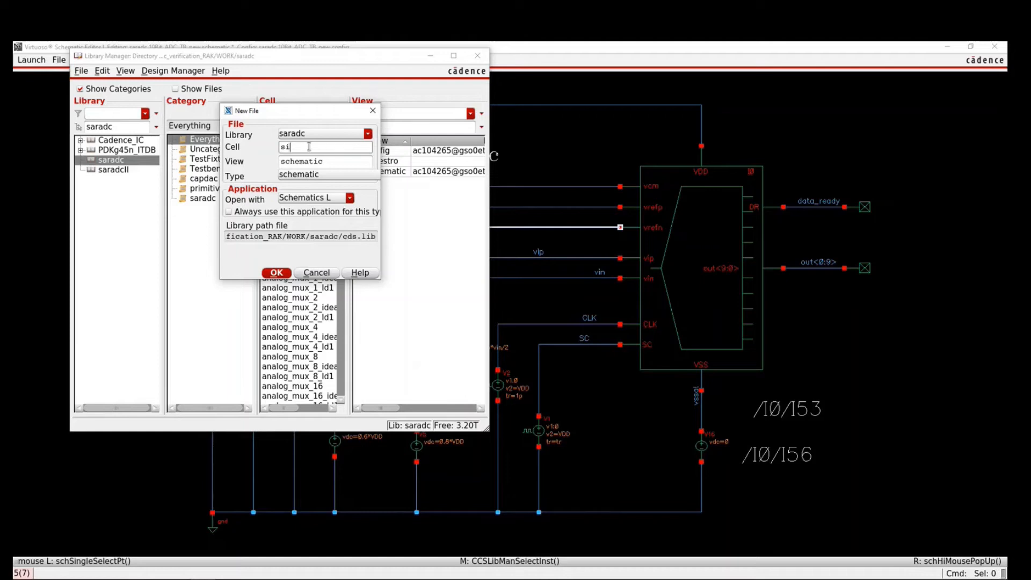
click(277, 274)
alt+drag(375, 345, 865, 343)
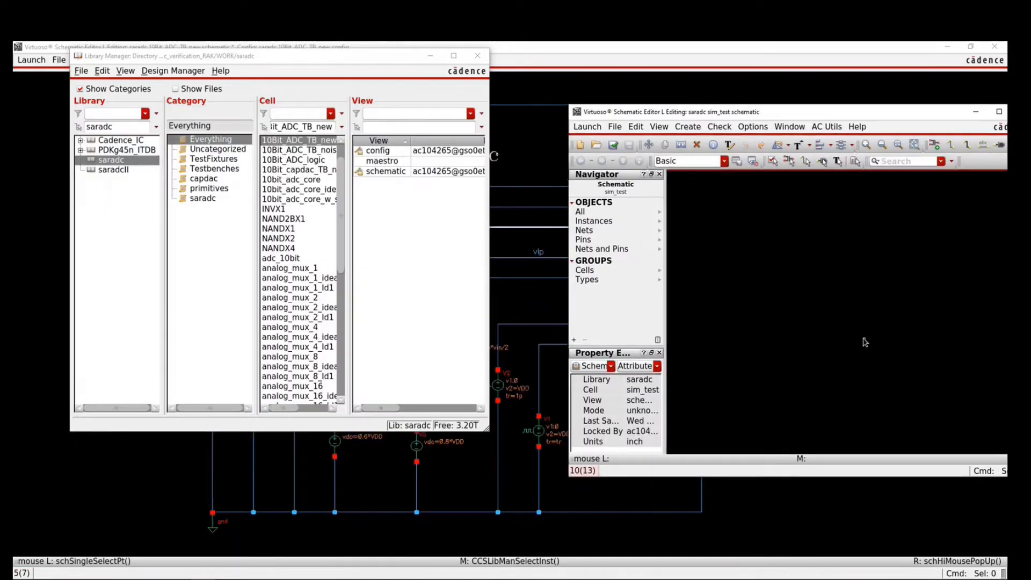
- Copy the pulse source V1 from the ADC testbench into the sim_test schematic
click(517, 530)
click(539, 436)
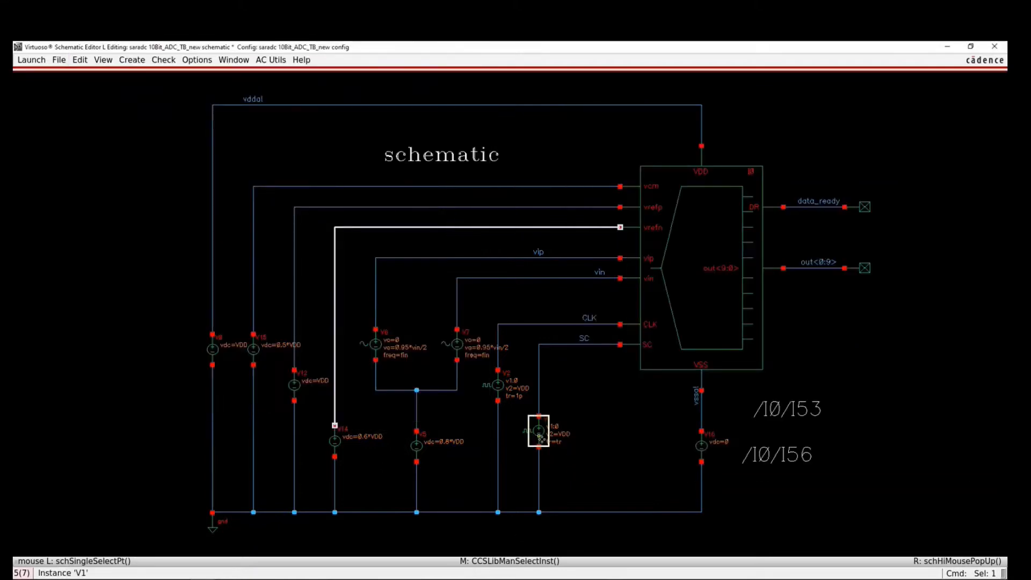
key(c)
click(538, 434)
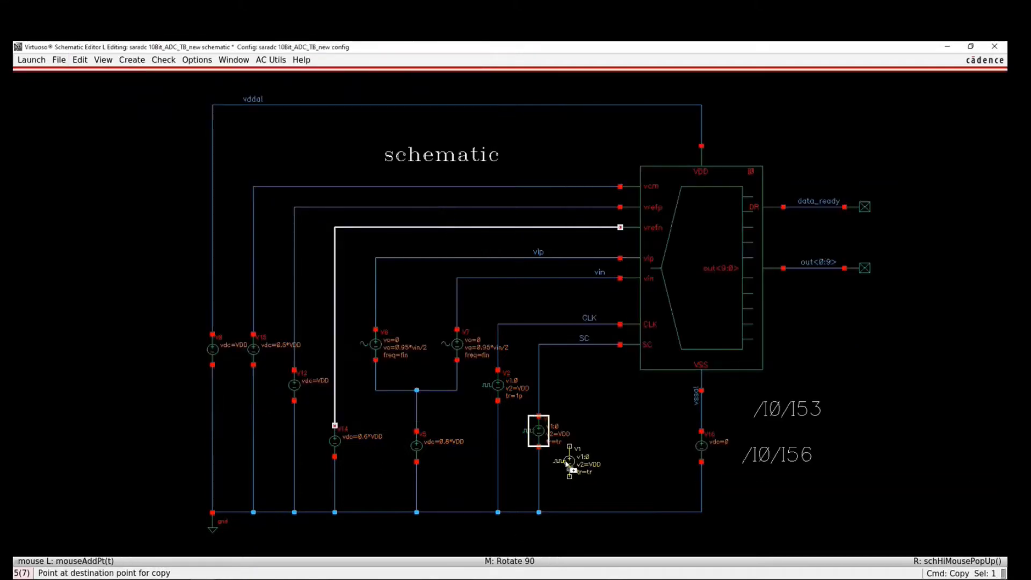
key(alt+Tab)
click(762, 305)
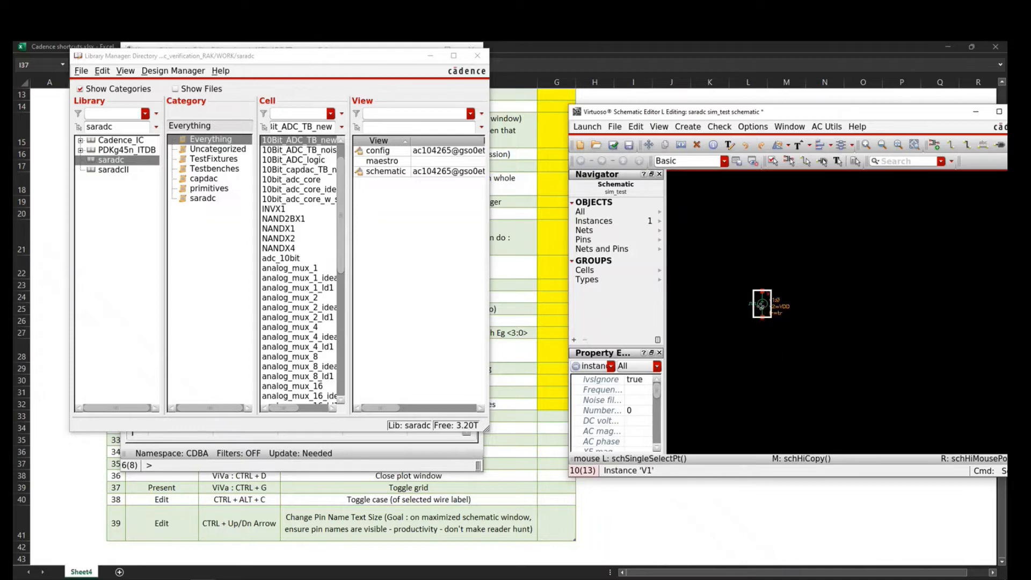
- Review the copied pulse source's voltage and timing parameters in its object properties, then close them and deselect it
key(q)
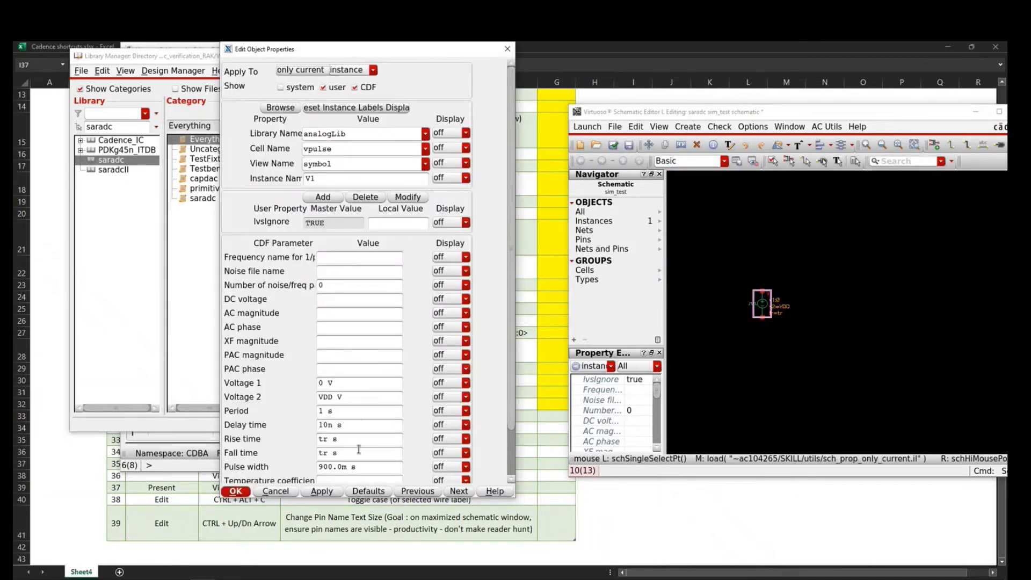
scroll(359, 450, down, 2)
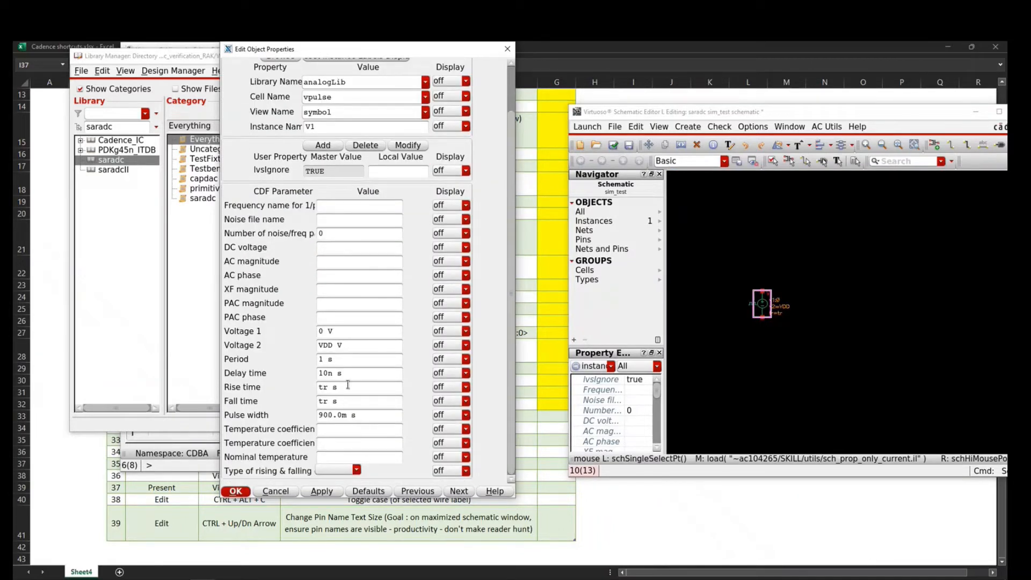
key(Escape)
click(807, 379)
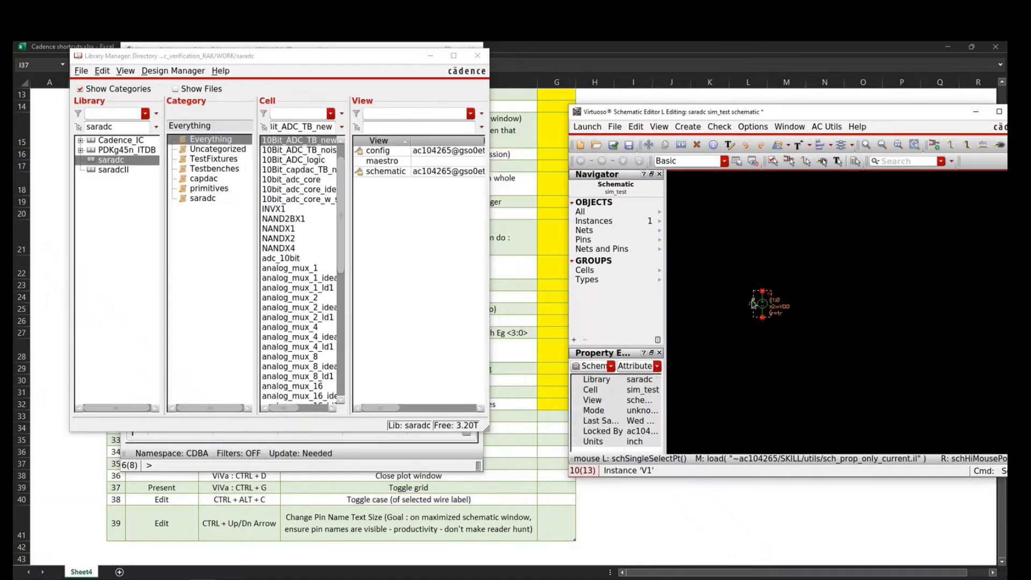
- Copy pulse source V1 to a spot below and to its right, and set the copy's pulse width to 400
click(762, 304)
key(c)
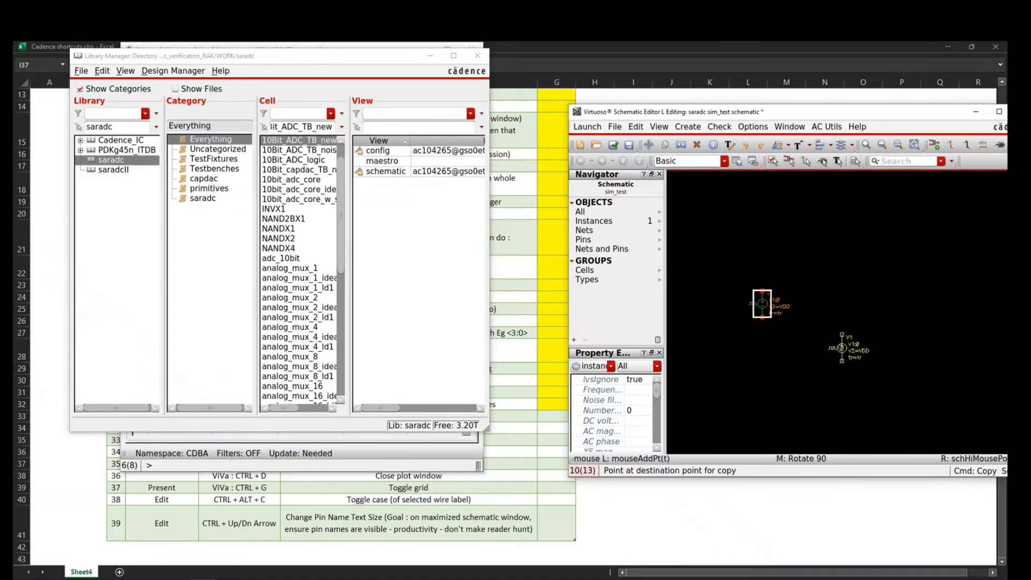
click(841, 349)
key(q)
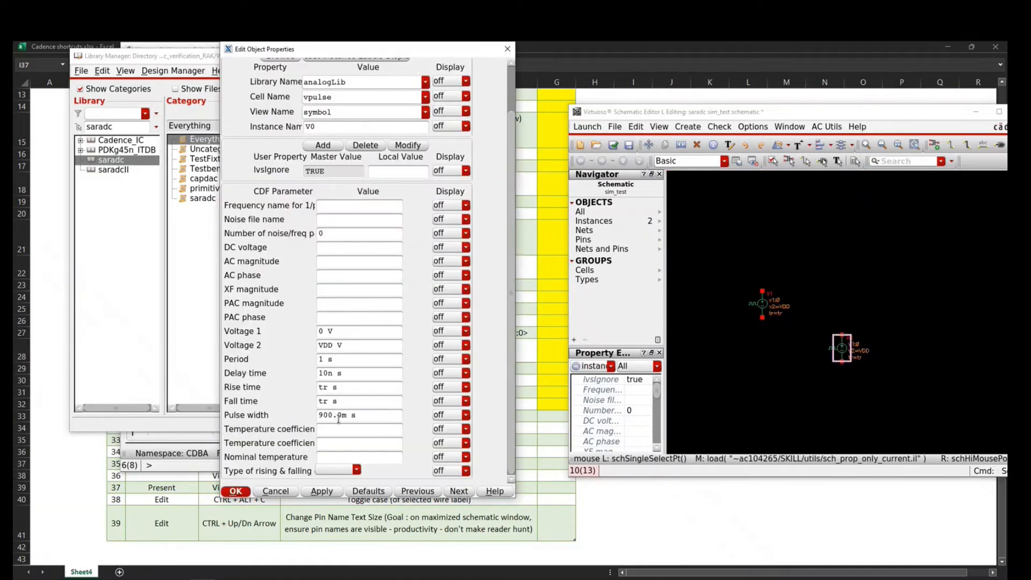
triple_click(366, 414)
text(400)
key(Return)
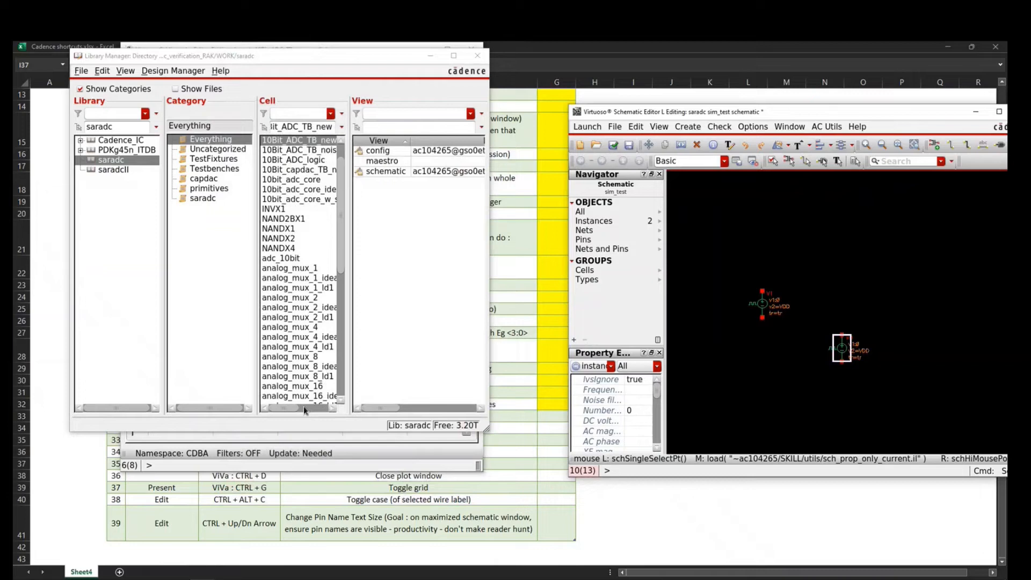
- Wire the lower terminals of the two pulse sources together in the sim_test schematic
click(751, 340)
key(w)
click(762, 317)
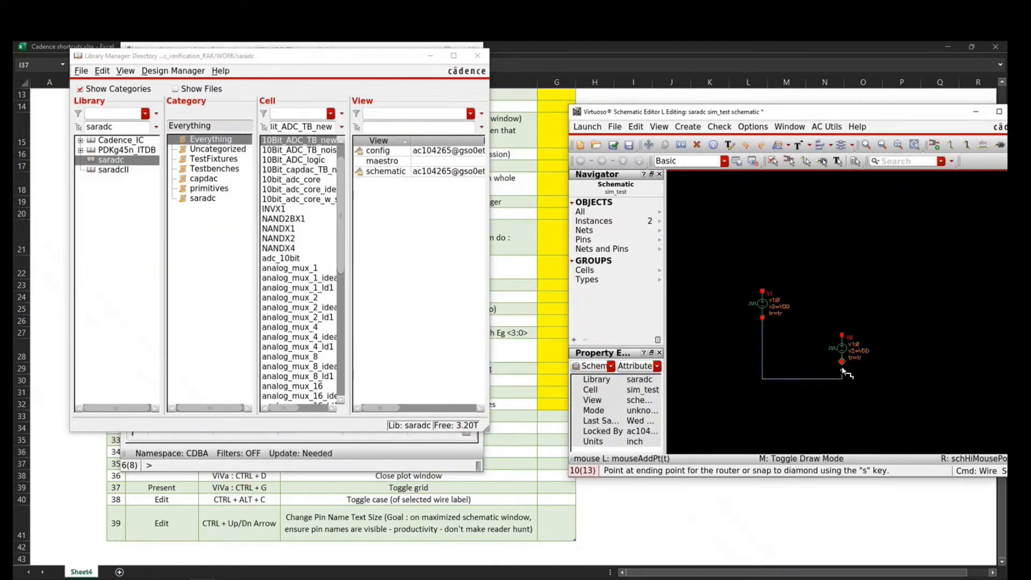
click(842, 362)
key(Escape)
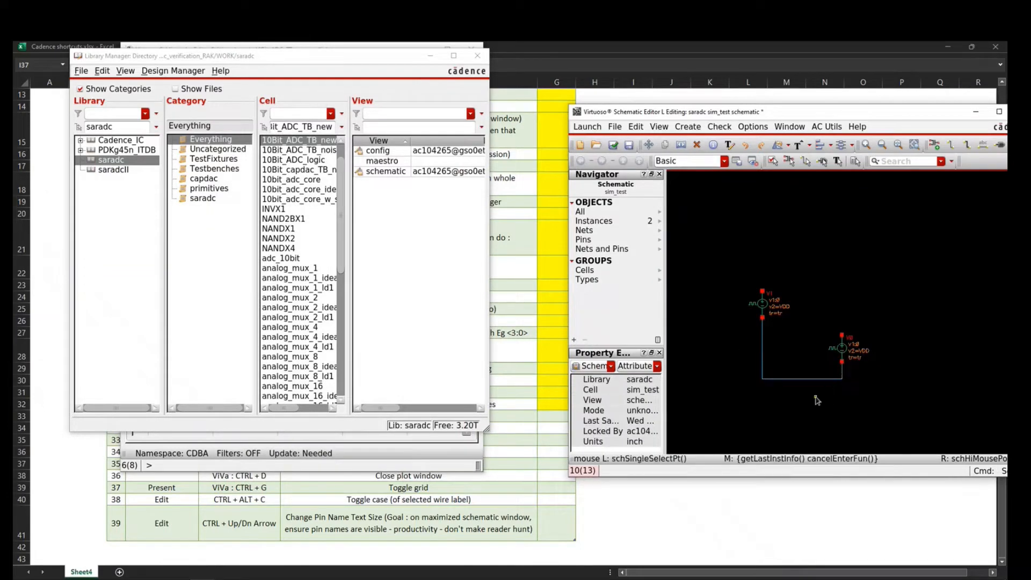
- Copy the gnd symbol from the ADC testbench schematic onto the wire joining the two sources in sim_test
click(559, 476)
key(alt+Tab)
click(521, 490)
drag(223, 541, 187, 494)
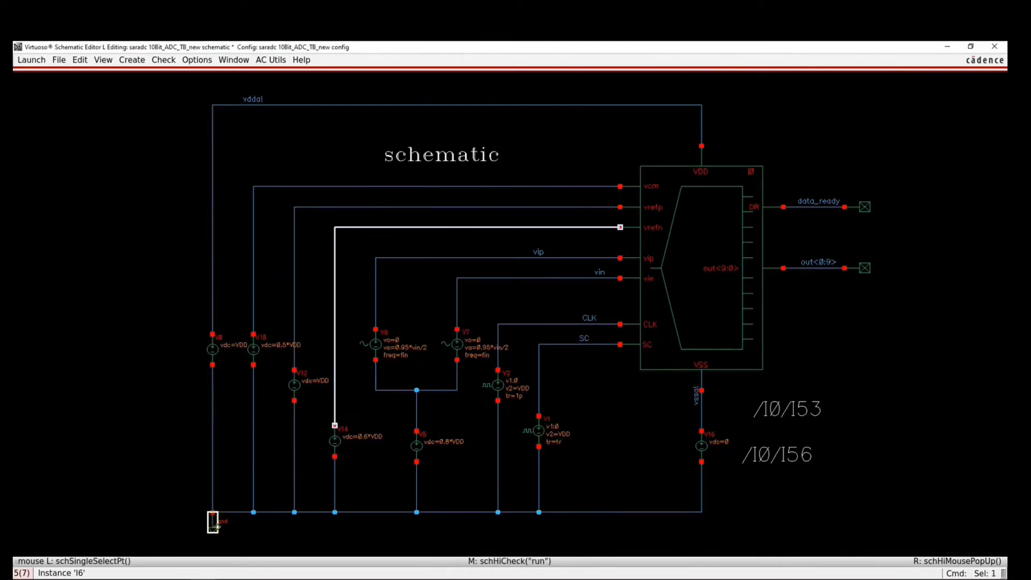
key(c)
click(216, 527)
click(947, 47)
click(788, 390)
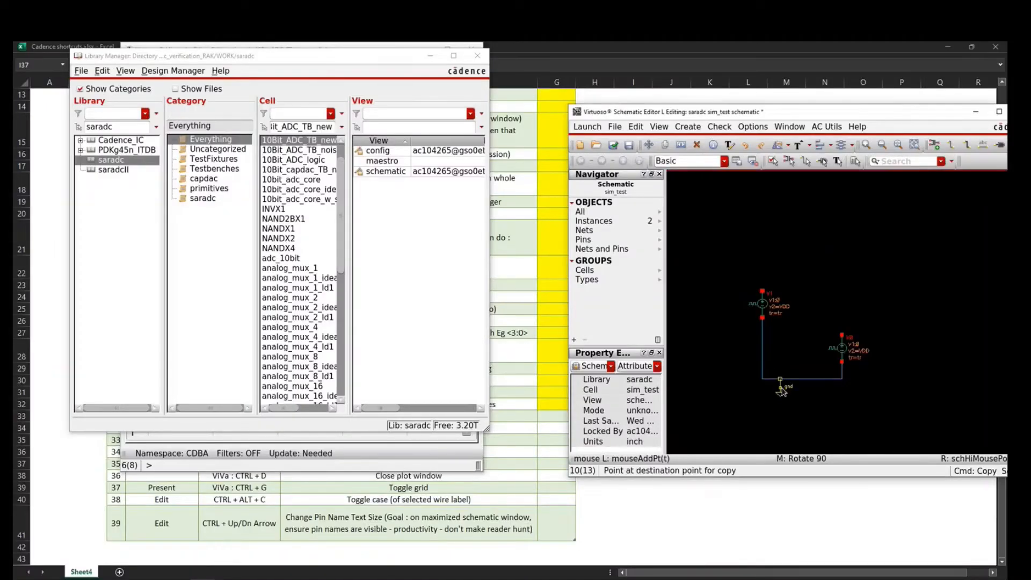
- Place a no-connect instance near each pulse source and wire the one by V0 to V0's upper terminal
key(i)
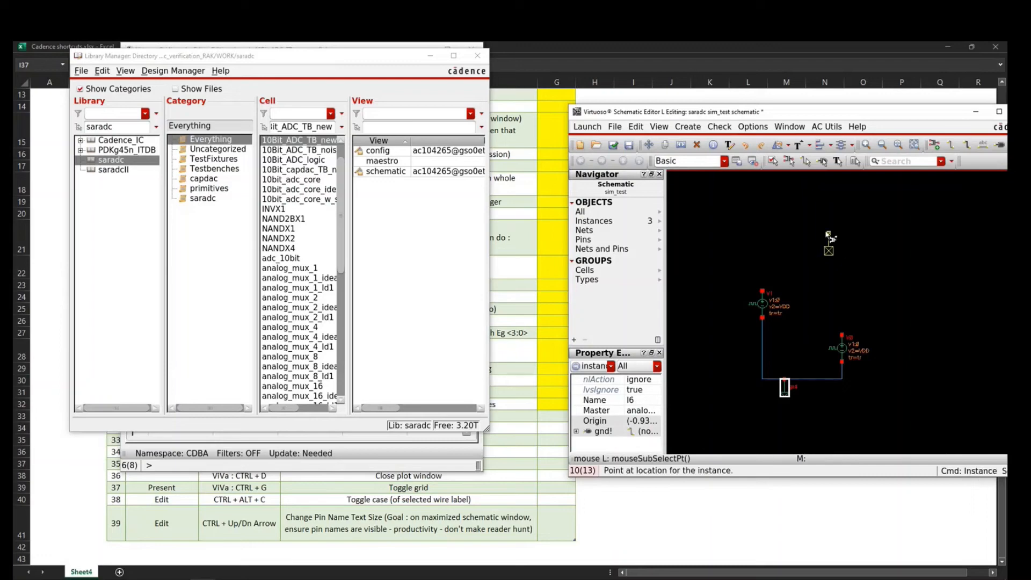
click(763, 256)
click(889, 311)
key(w)
click(886, 308)
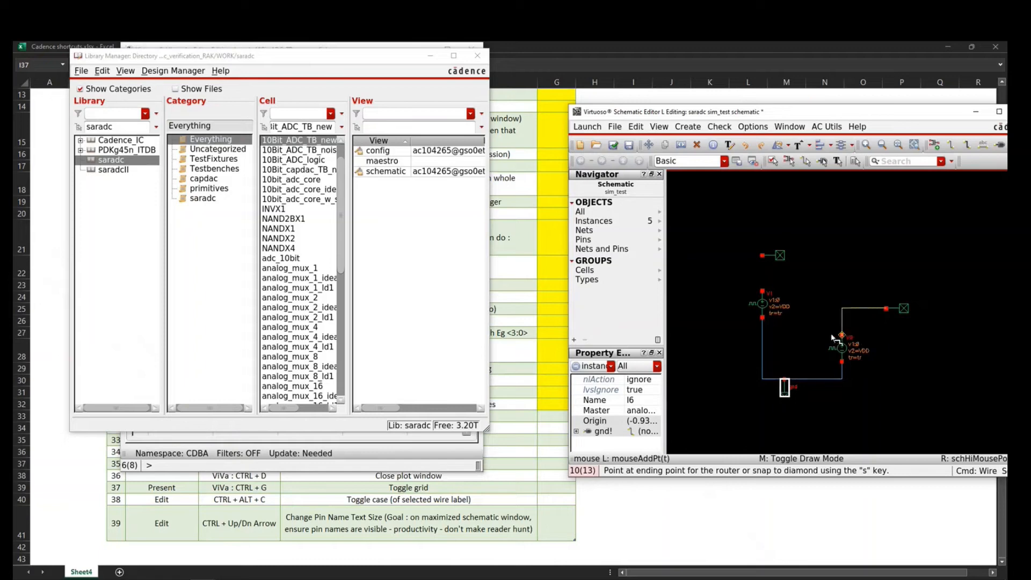
click(842, 336)
key(Escape)
- Move the other no-connect symbol farther to the right of V1 and wire it to V1's upper terminal
drag(775, 254, 874, 264)
key(w)
click(763, 291)
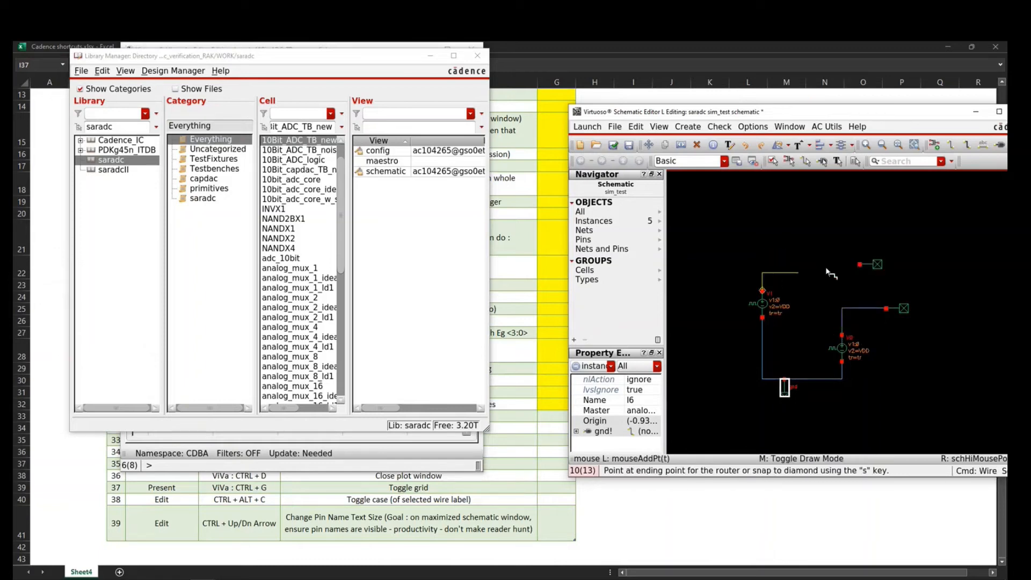
click(859, 265)
key(Escape)
- Hide the sim_test window's toolbars and assistant panes, fit the schematic, and check and save it
key(F11)
key(shift+F11)
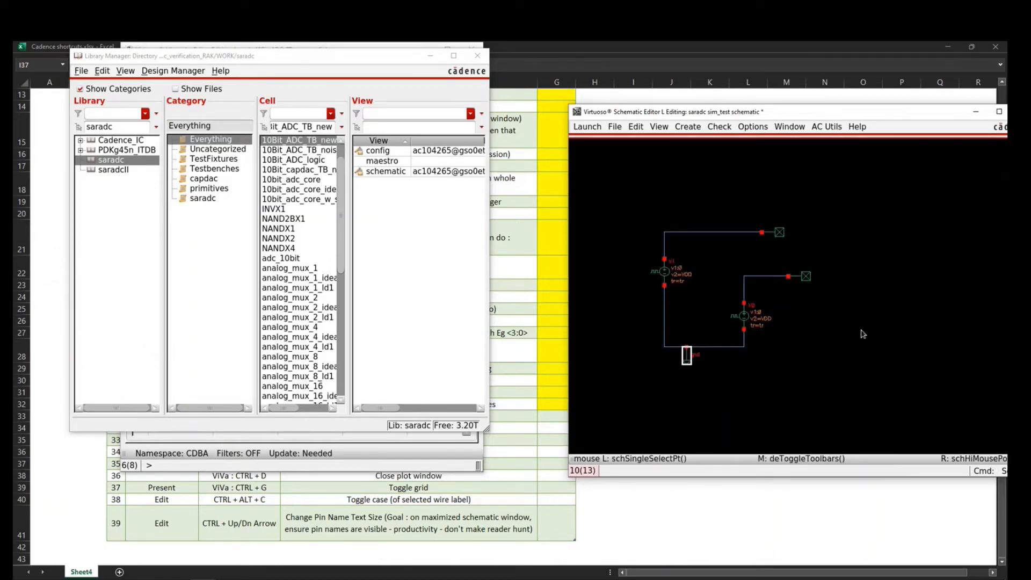
click(862, 334)
key(f)
key(shift+x)
- Launch ADE L for sim_test and enable a transient analysis with a stop time of 1
click(591, 128)
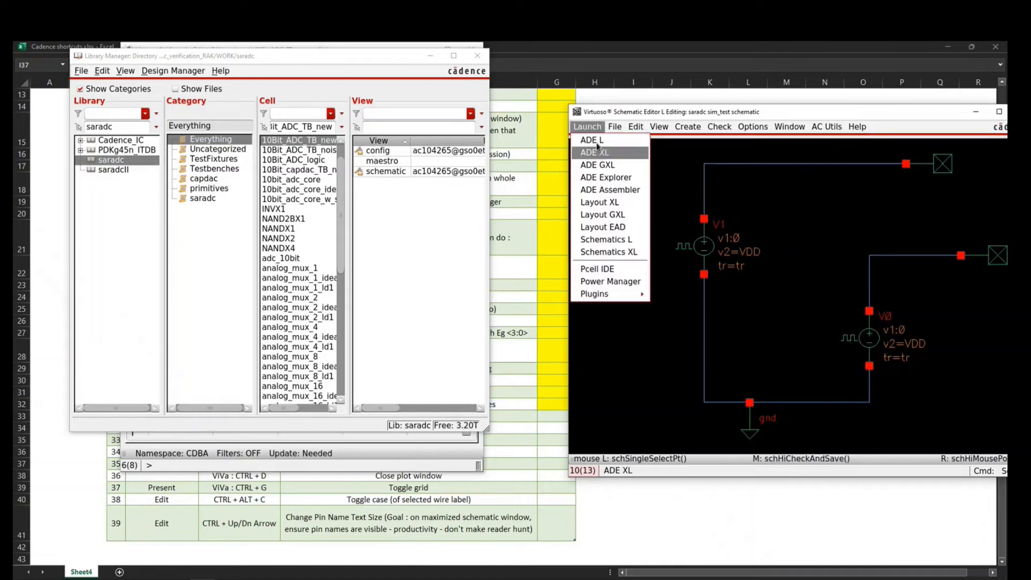
click(596, 143)
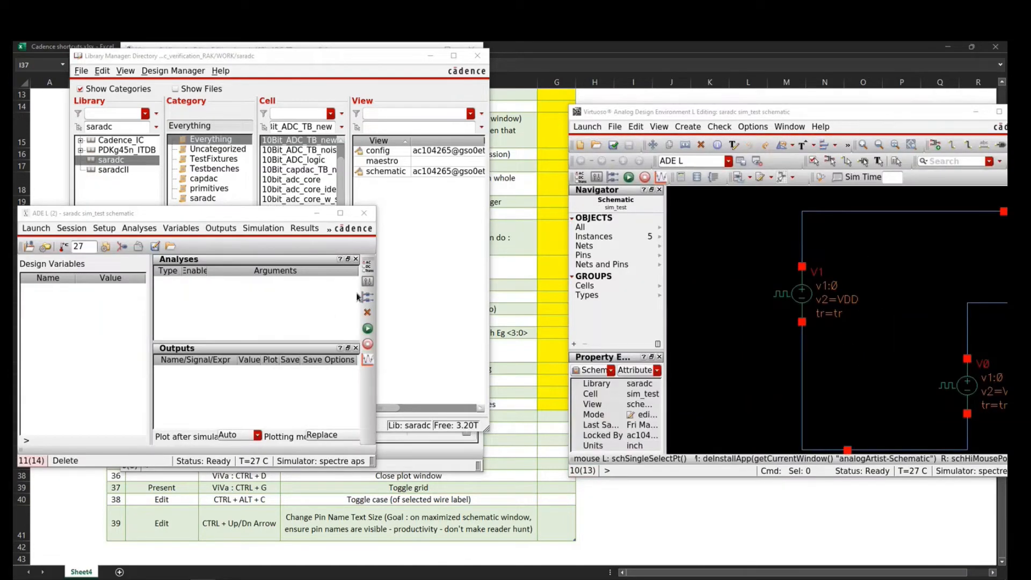
click(368, 269)
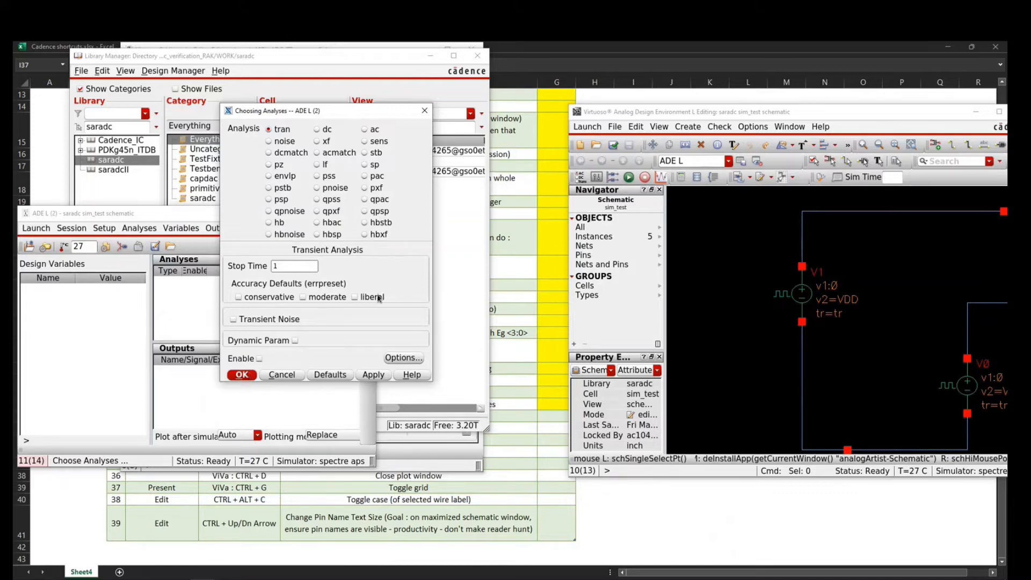
click(260, 358)
click(243, 375)
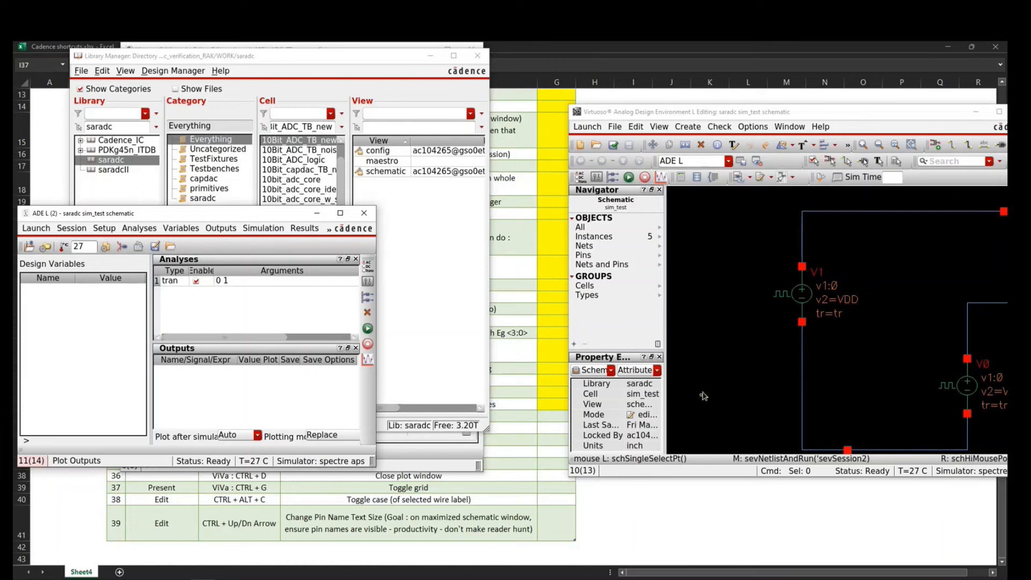
- Hide the ADE L schematic window's toolbars and panes again, and netlist and run the simulation
click(702, 377)
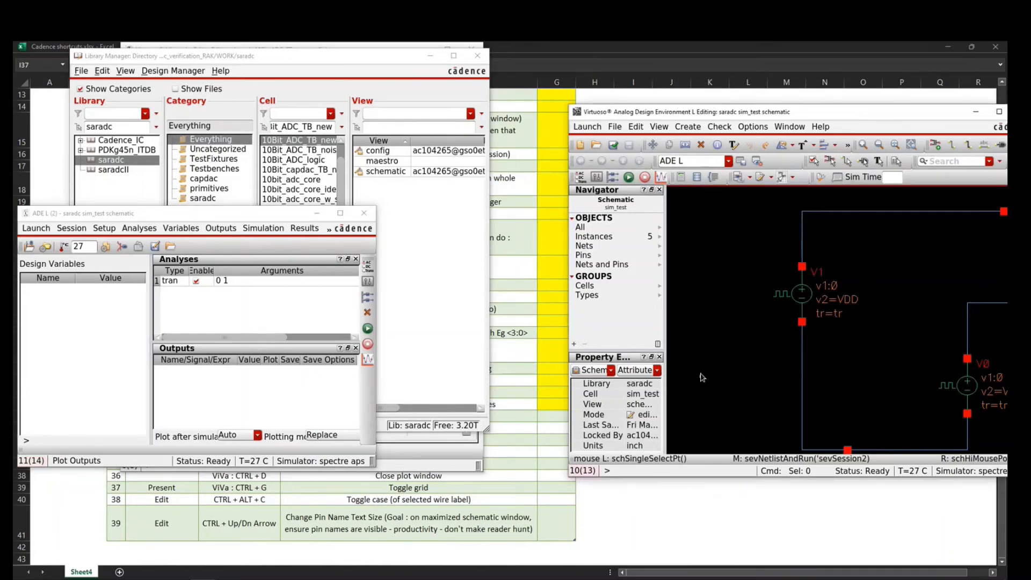
key(F11)
key(shift+F11)
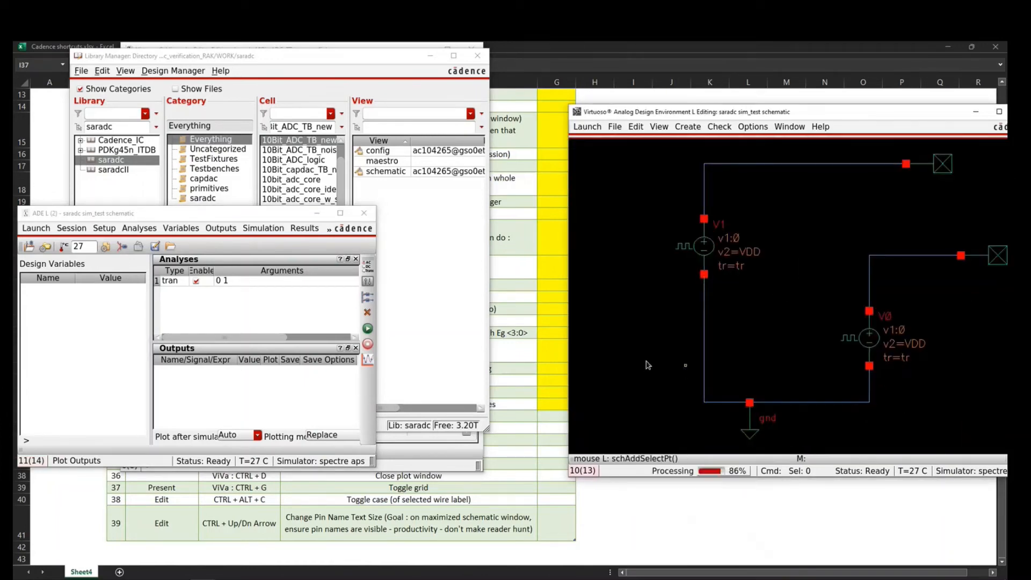
click(368, 329)
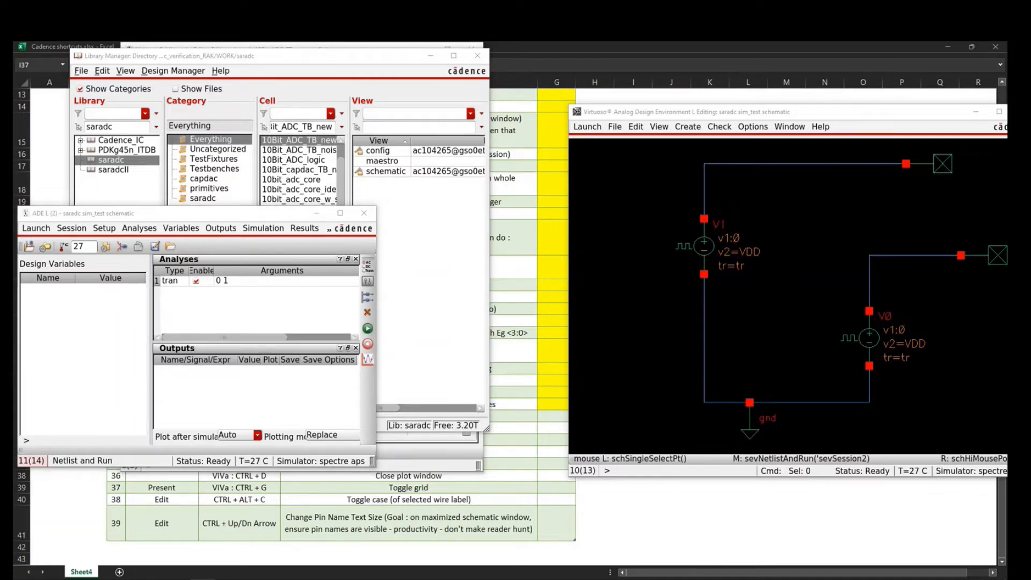
- Review ADE L's simulator, project directory and host settings, cancel without changes, and return to the schematic
click(104, 228)
click(124, 262)
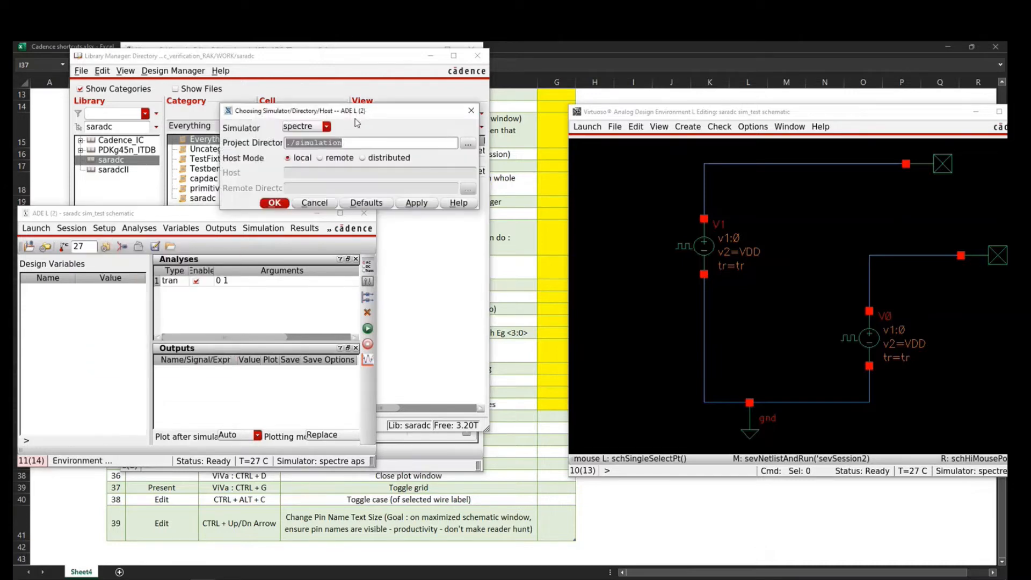
click(310, 130)
click(310, 131)
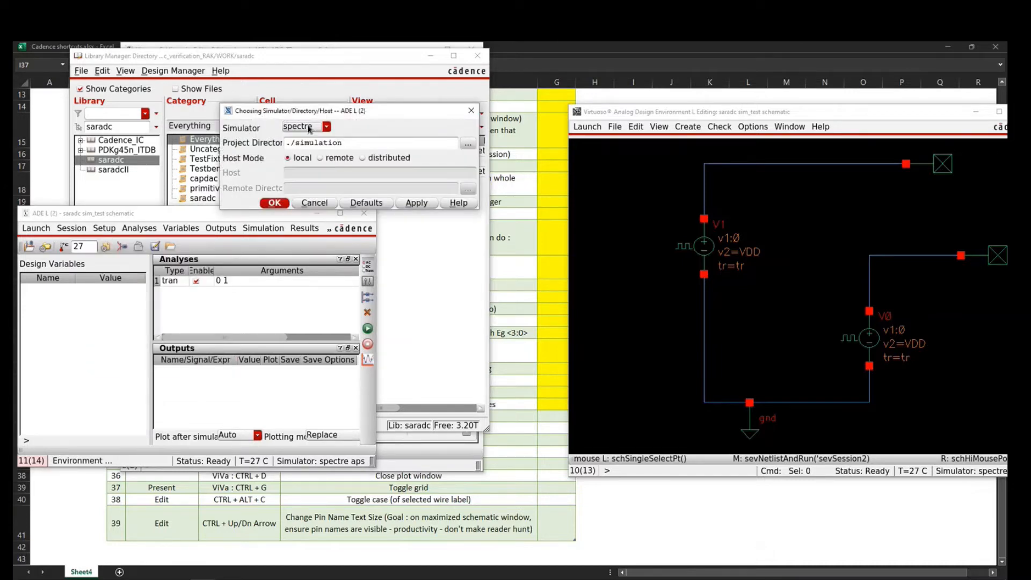
click(323, 203)
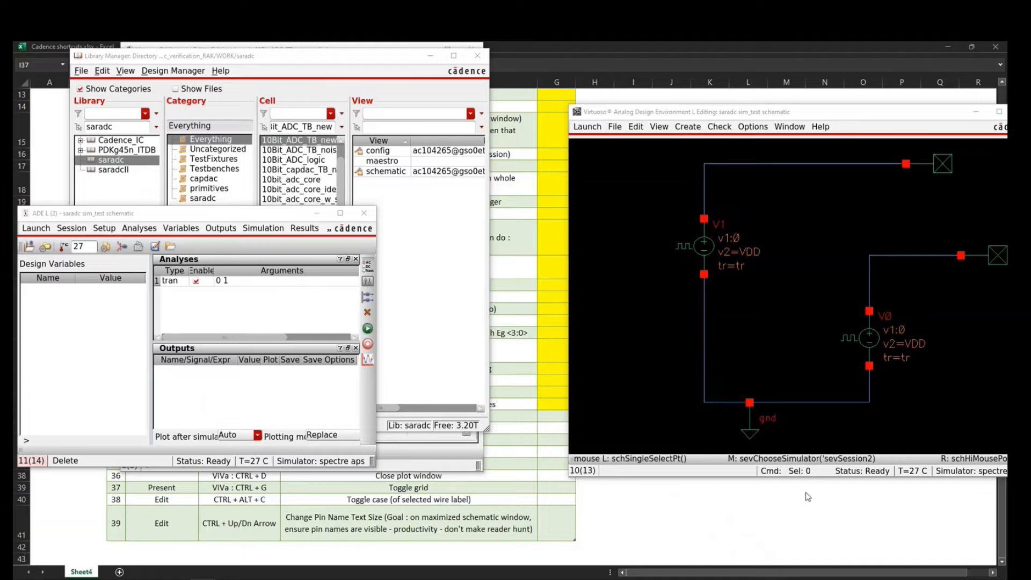
click(634, 322)
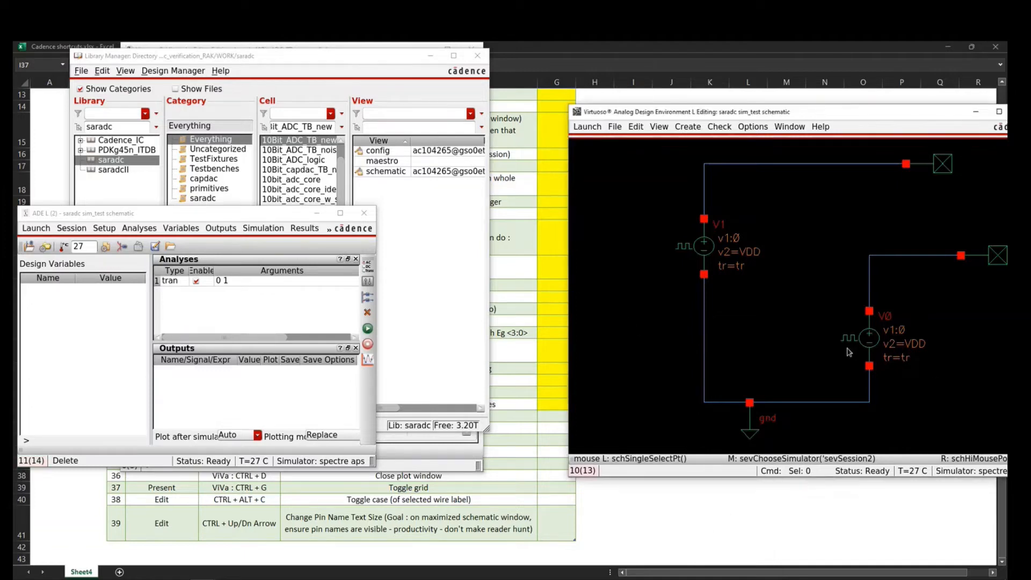
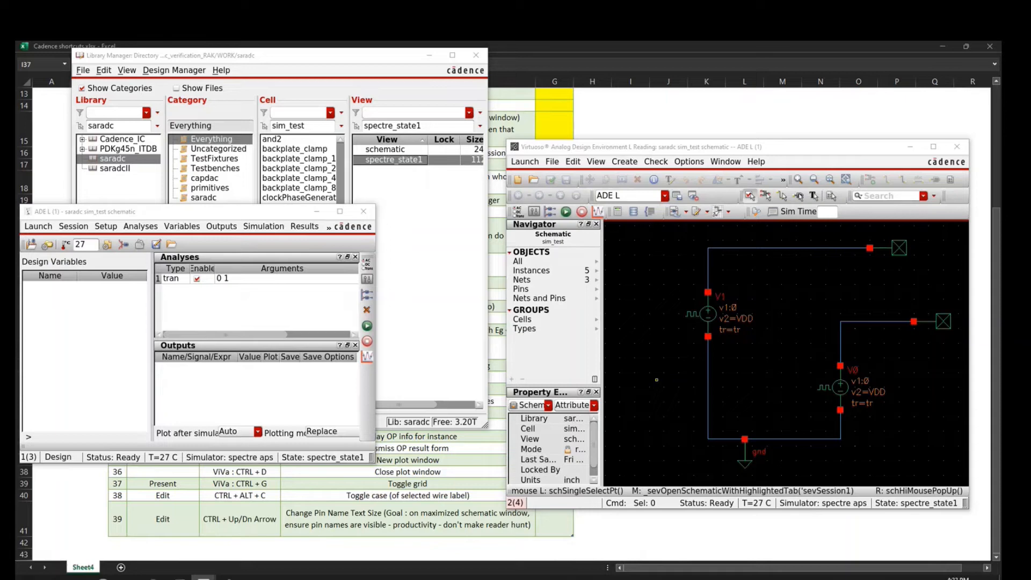
- Reload the ~/.cdsinit file, and hide the sim_test schematic's toolbars and assistant panes with the circuit fitted to the window
click(951, 439)
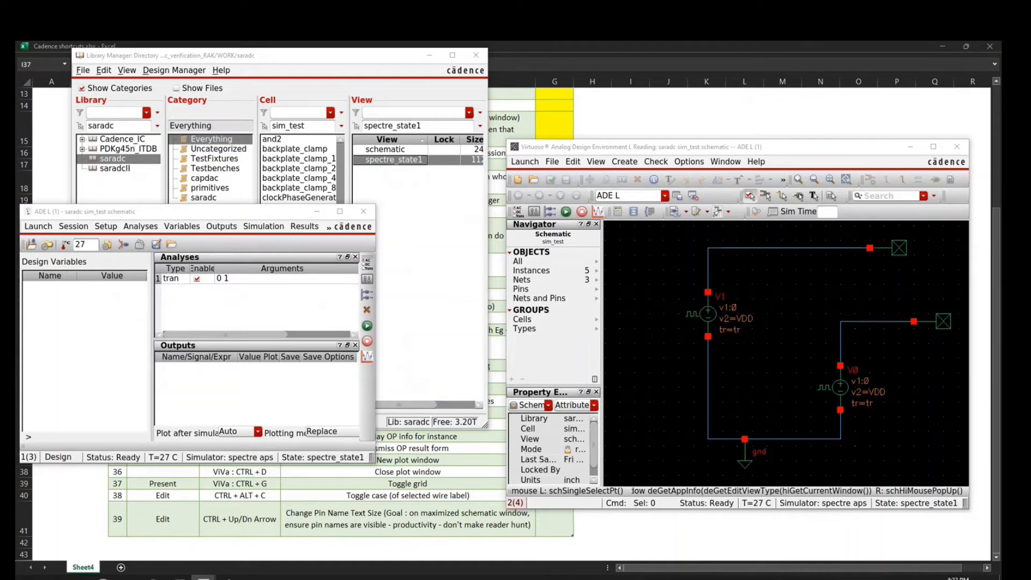
key(ctrl+r)
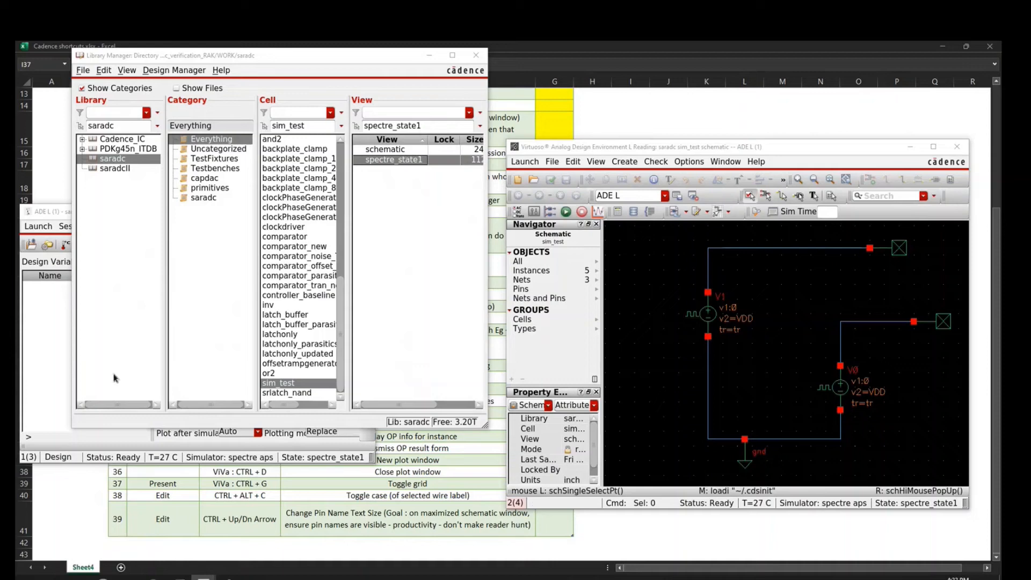
click(650, 389)
key(F11)
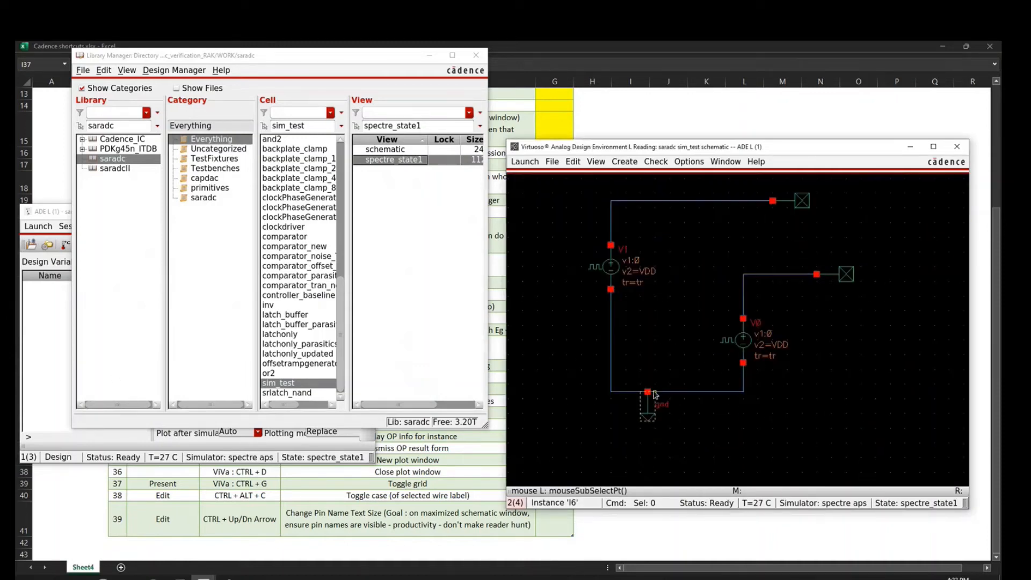
key(f)
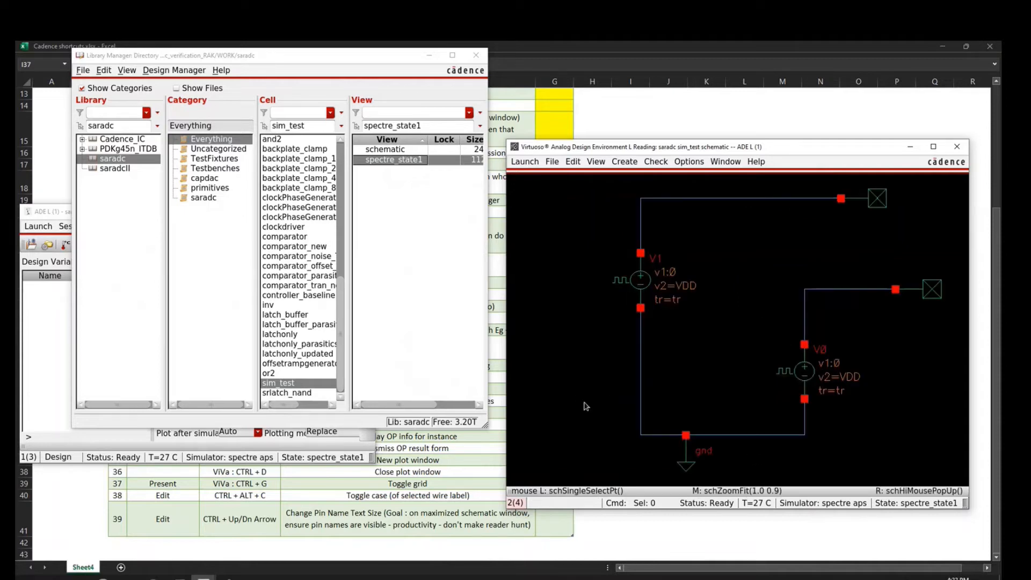
- Run the sim_test simulation from the schematic window, inspect the Spectre output log and close it
click(36, 333)
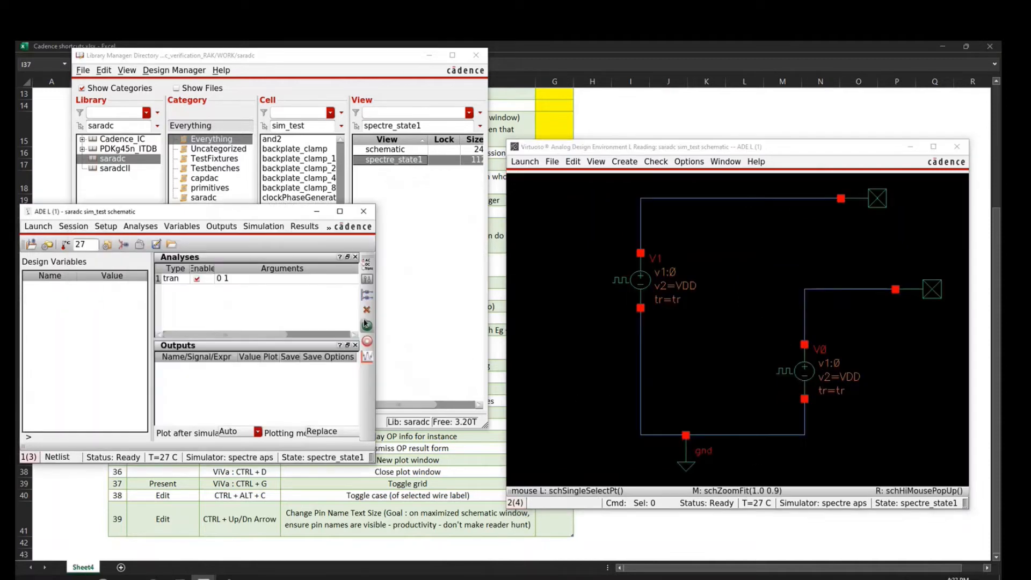
click(588, 364)
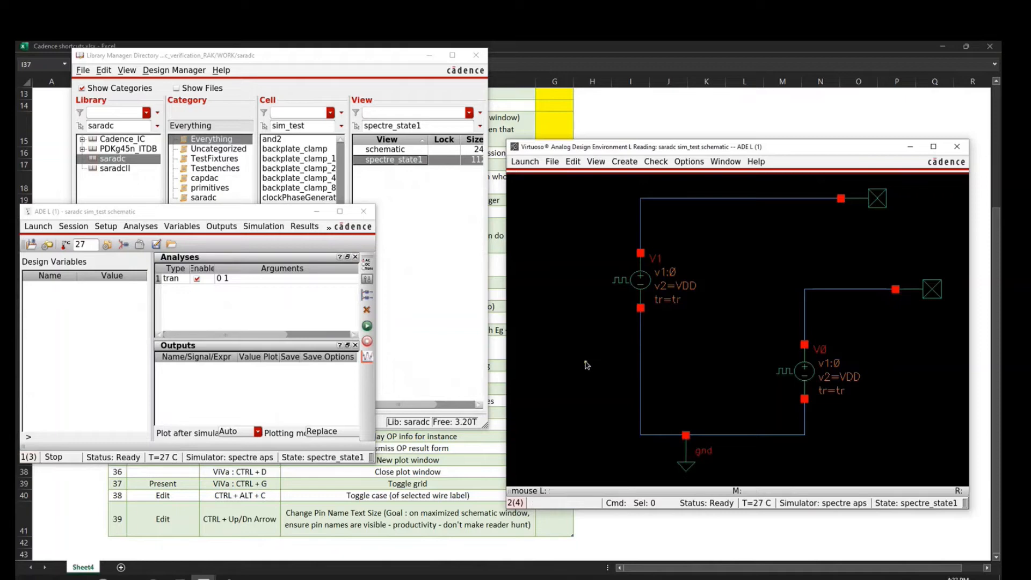
middle_click(593, 385)
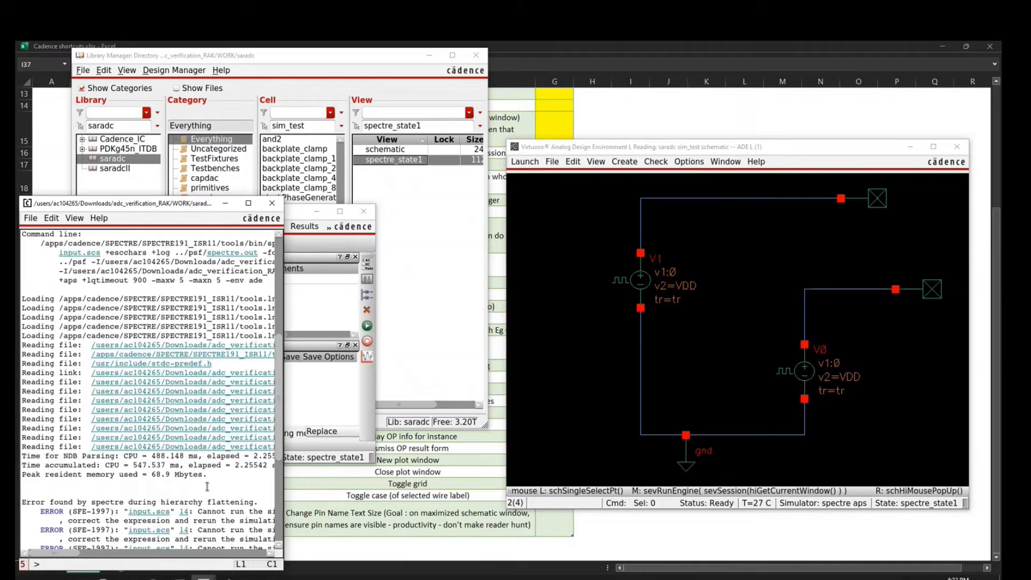
alt+right_drag(227, 493, 765, 447)
click(450, 399)
key(ctrl+w)
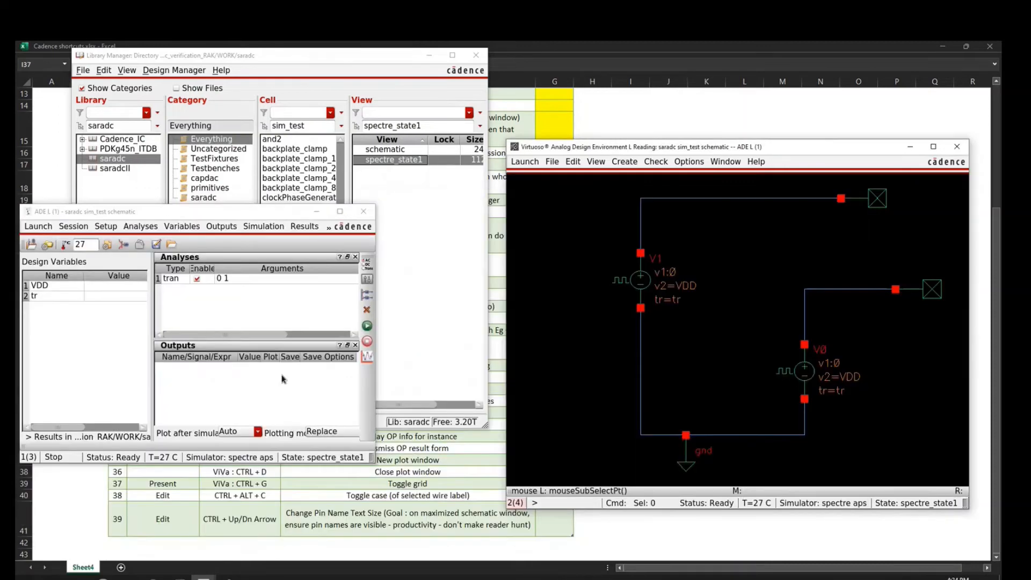
- Set the design variables VDD to 3 and tr to 1u, and netlist and run the transient simulation
click(111, 282)
text(3)
key(Return)
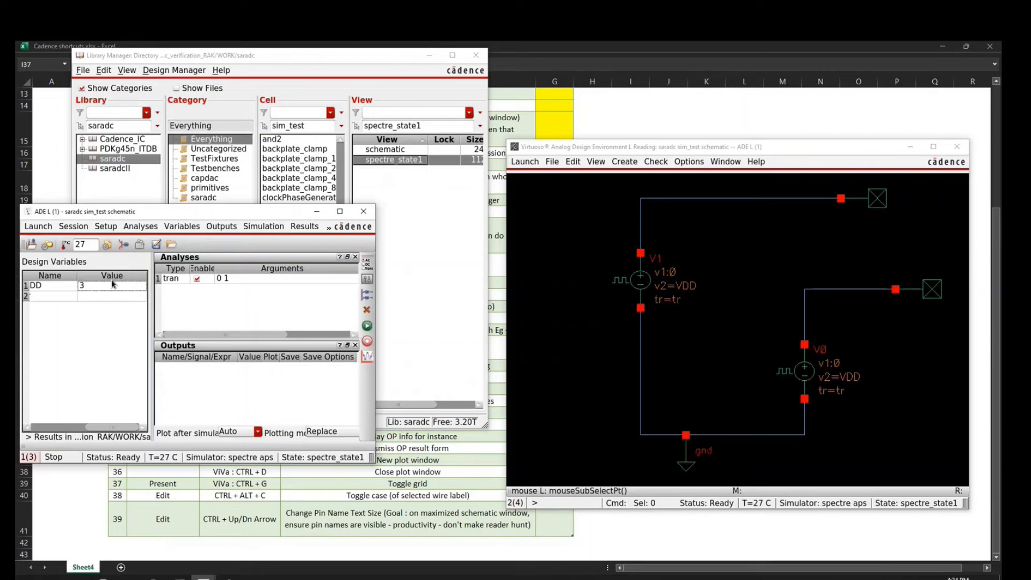
click(62, 428)
click(115, 297)
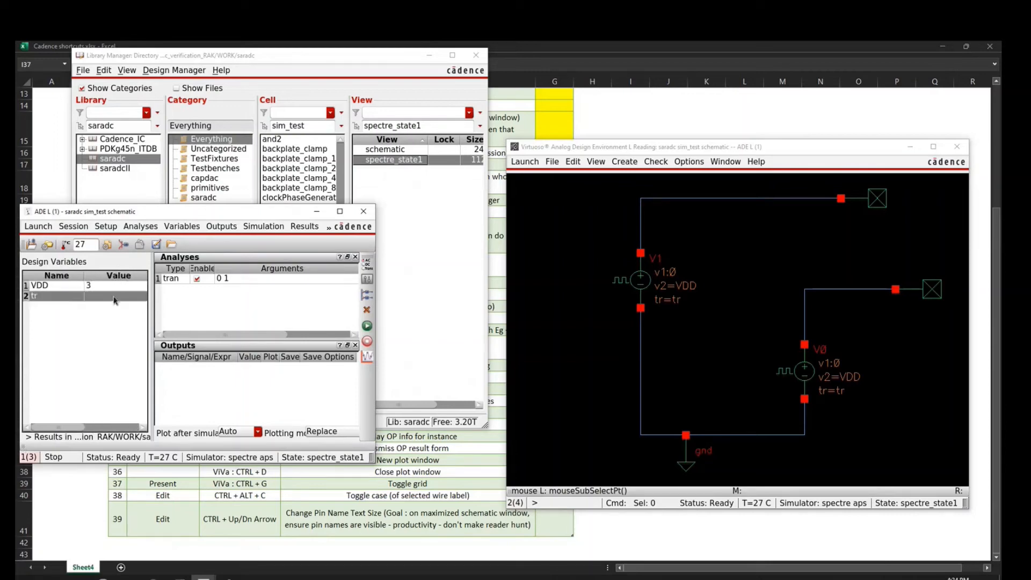
text(1u)
key(Return)
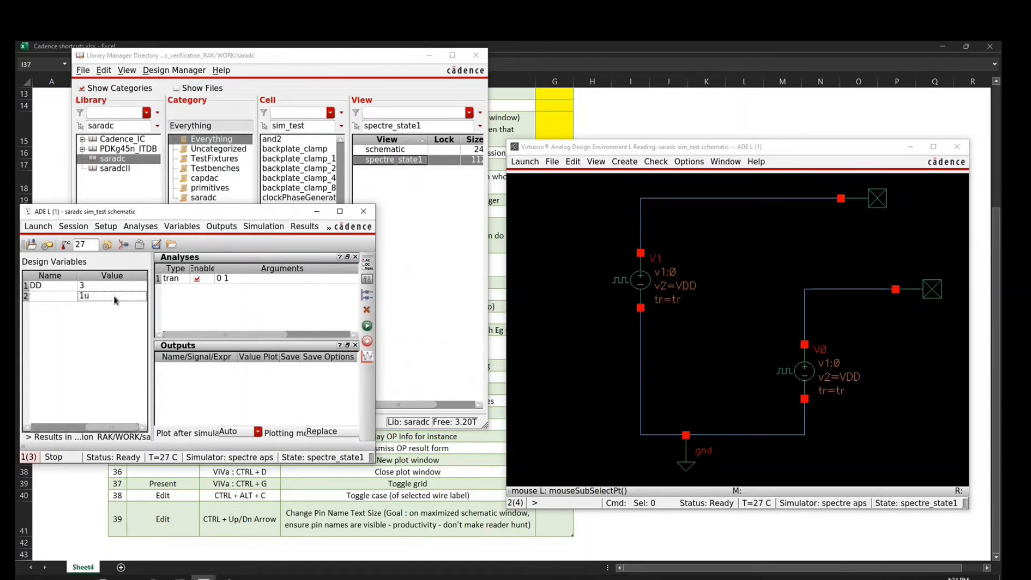
click(367, 327)
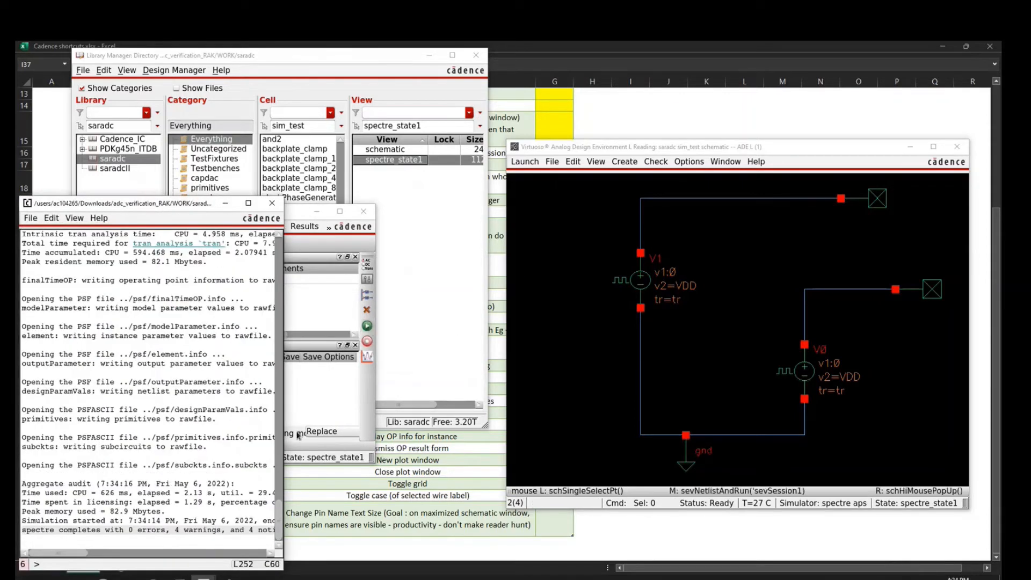
- Shrink the sim_test schematic window, refit the circuit, and plot the transient voltages of the nets driven by V1 and V0
click(594, 360)
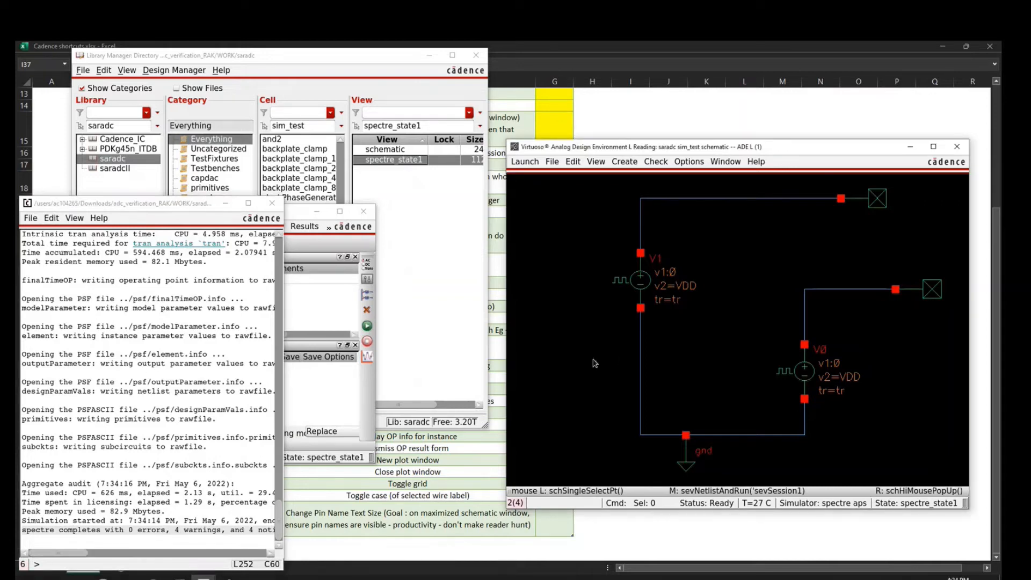
drag(507, 140, 573, 164)
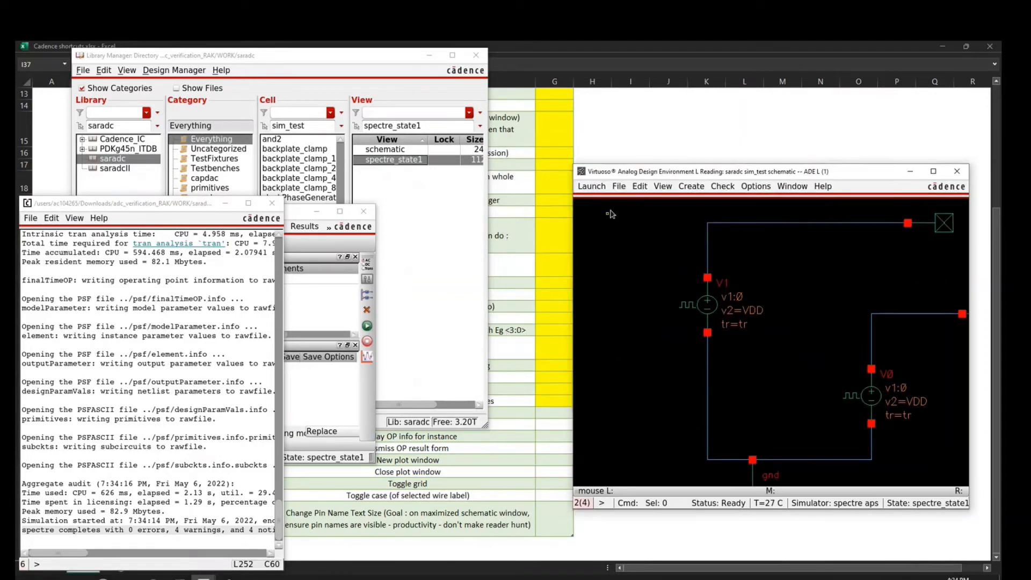
key(f)
key(ctrl+a)
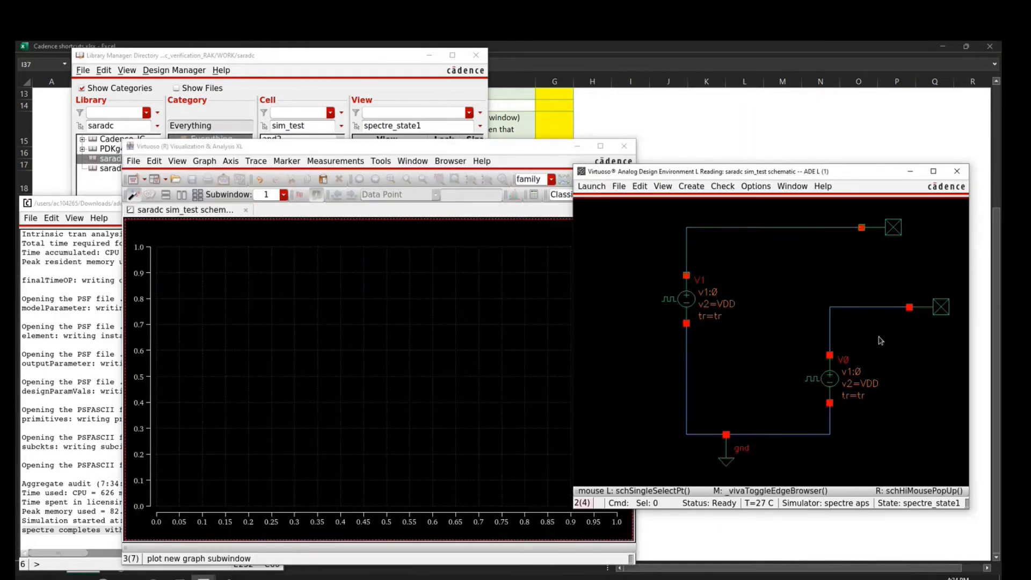
click(871, 307)
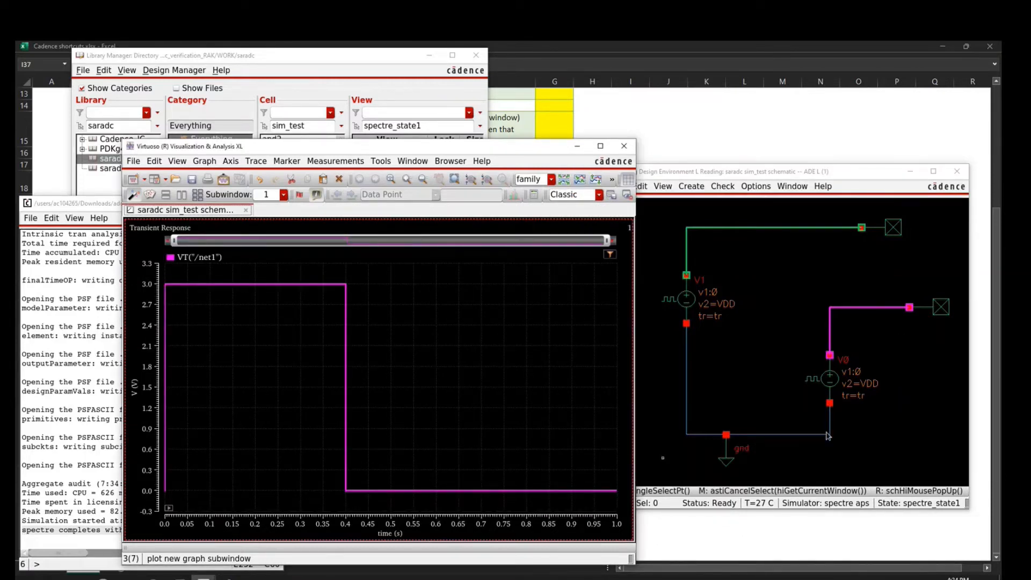
click(765, 402)
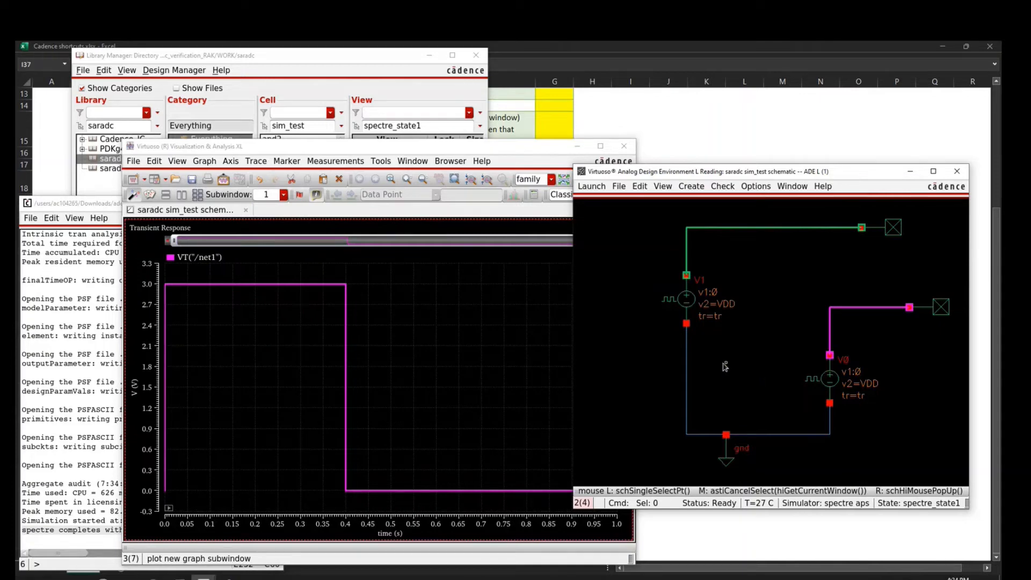
- Switch to the Cadence shortcuts workbook in Excel and look through the shortcut list for a plotting-mode entry
click(654, 83)
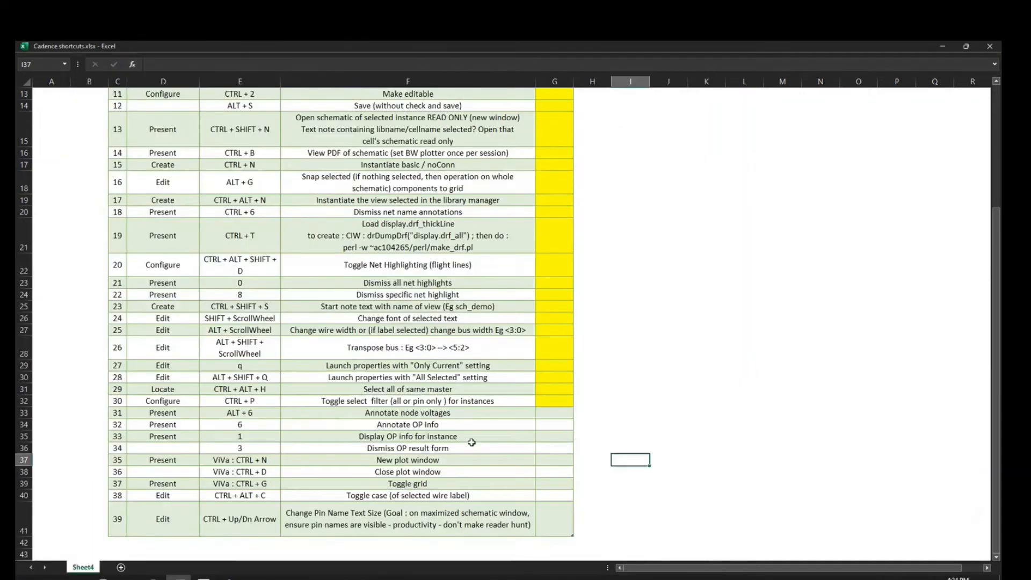
scroll(472, 442, down, 2)
scroll(387, 368, up, 1)
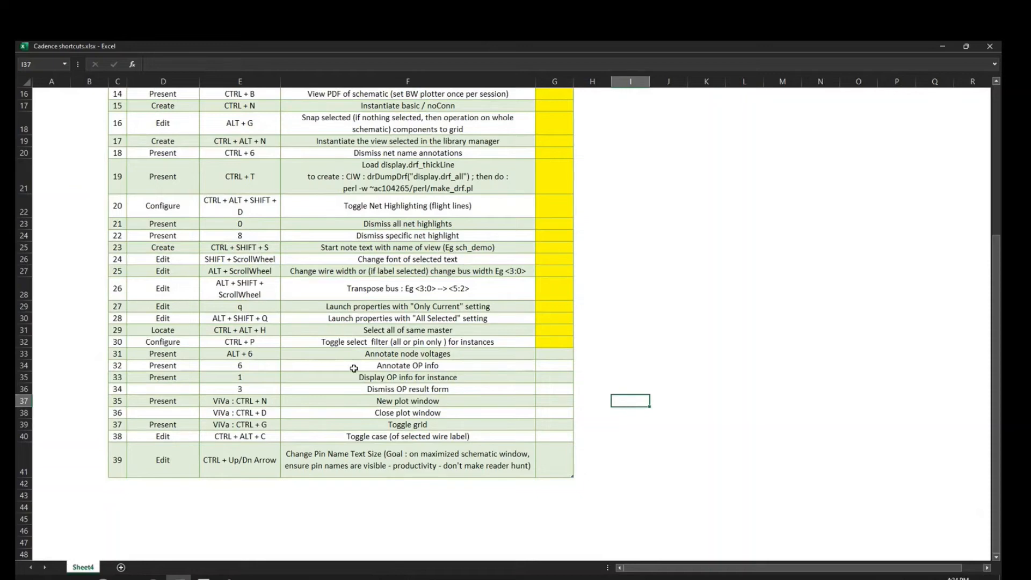
scroll(322, 403, up, 2)
scroll(322, 403, down, 3)
scroll(320, 407, up, 1)
click(148, 485)
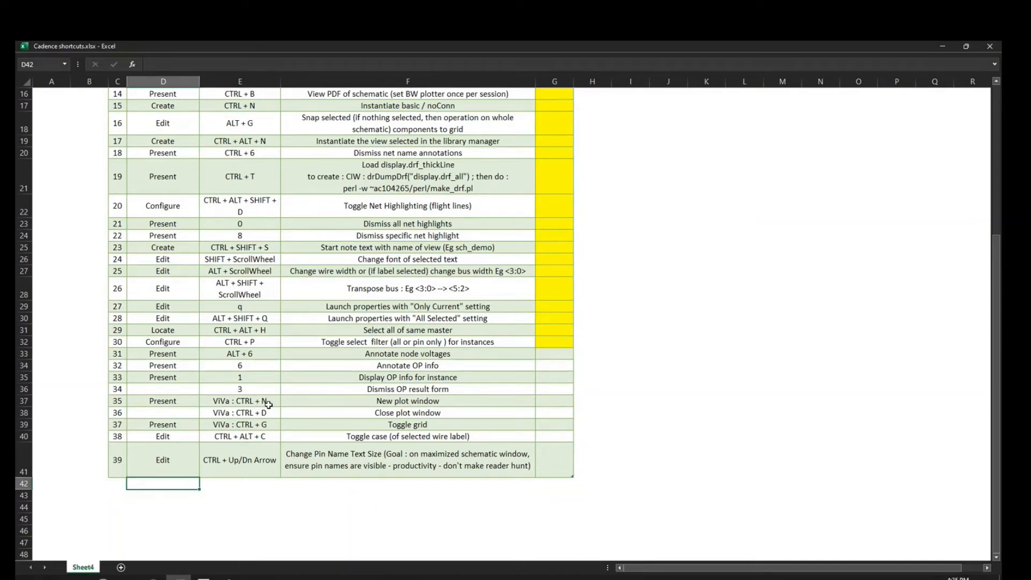
scroll(263, 349, up, 5)
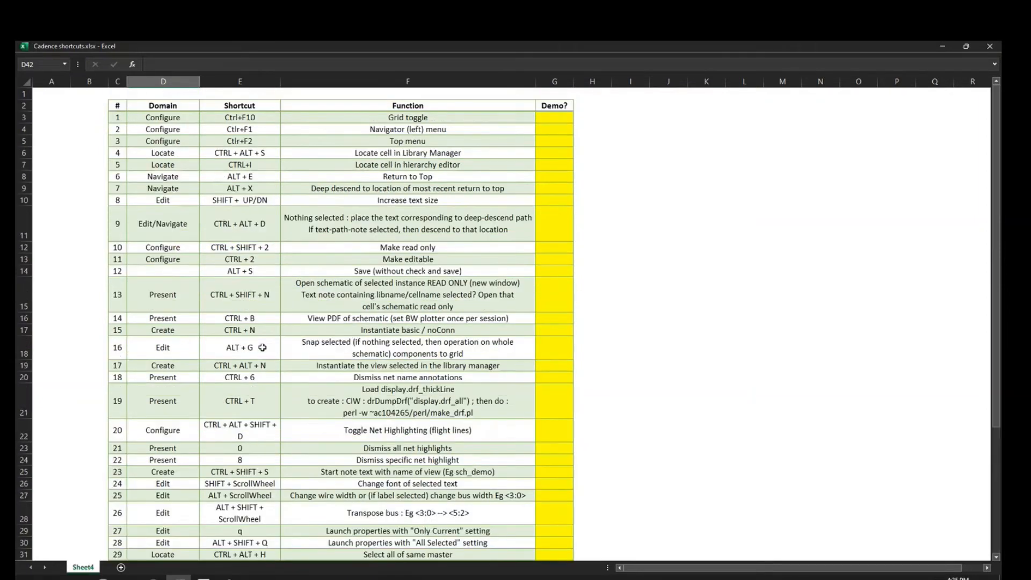
scroll(262, 347, down, 4)
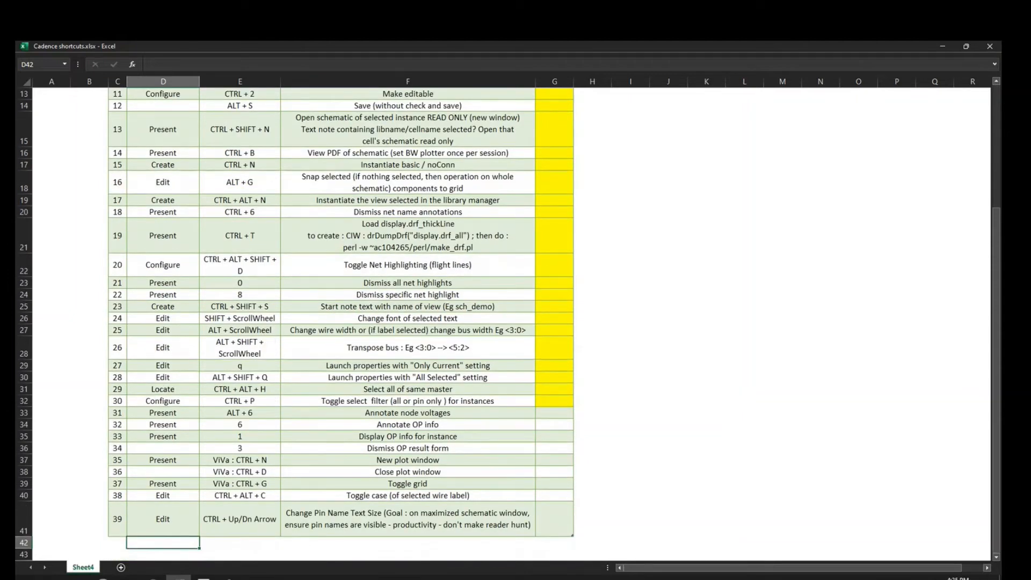
scroll(334, 407, down, 2)
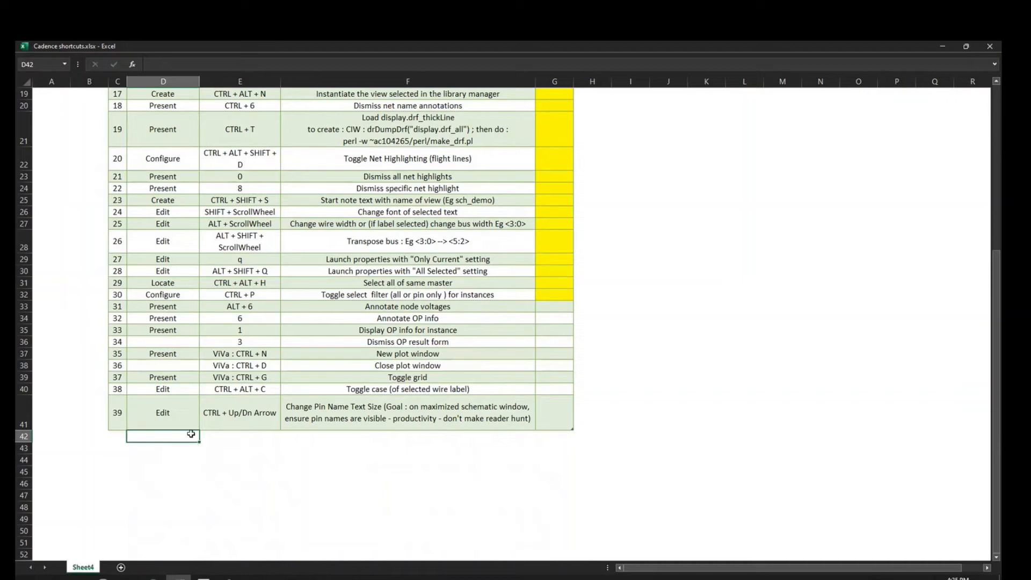
- Start a new shortcut entry in row 42 with the domain Plot and the shortcut CTRL + 4
text(Plot)
key(Tab)
text(CCT)
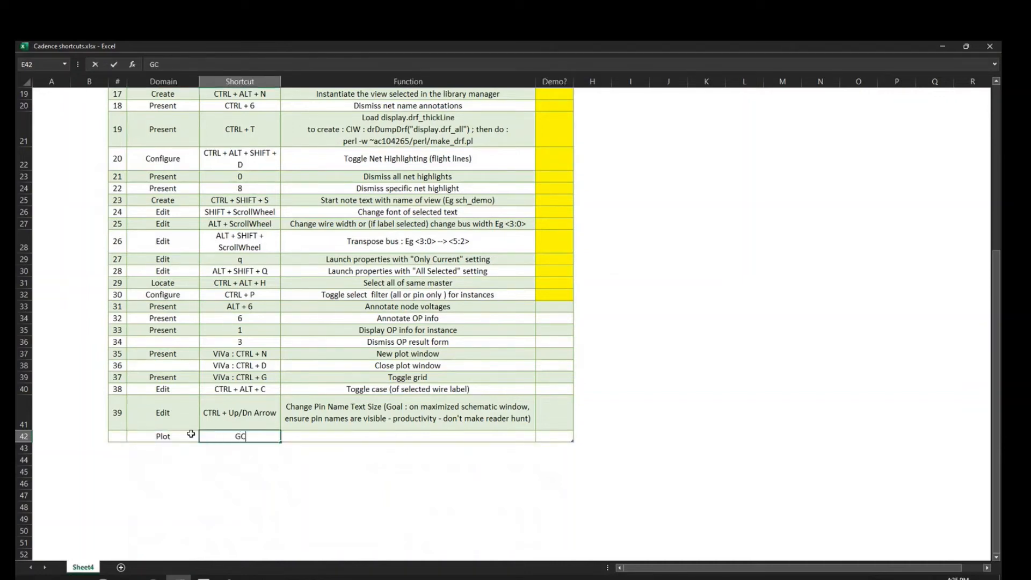
key(BackSpace)
key(BackSpace)
text(CTRL + 4)
key(Tab)
- Describe the CTRL + 4 function as "Enter plotting mode, select nets or terminals; press ESC"
text(Ent)
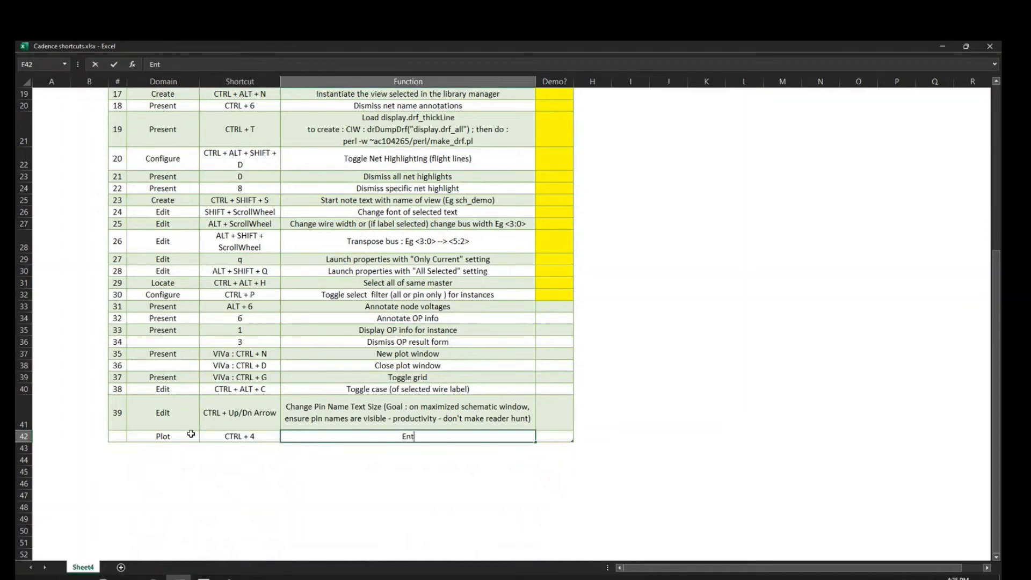
text(er plotting mod)
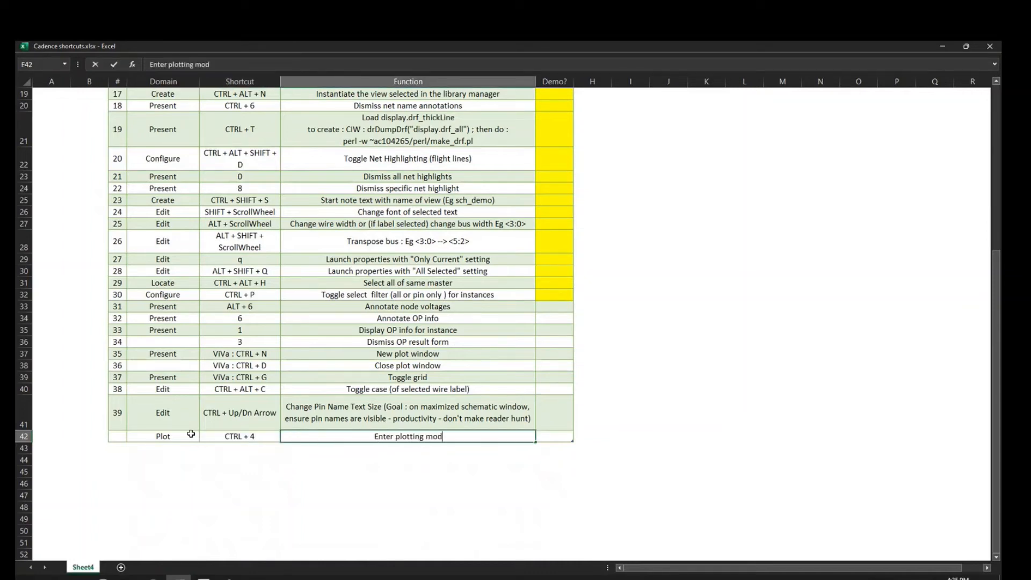
text(e, select )
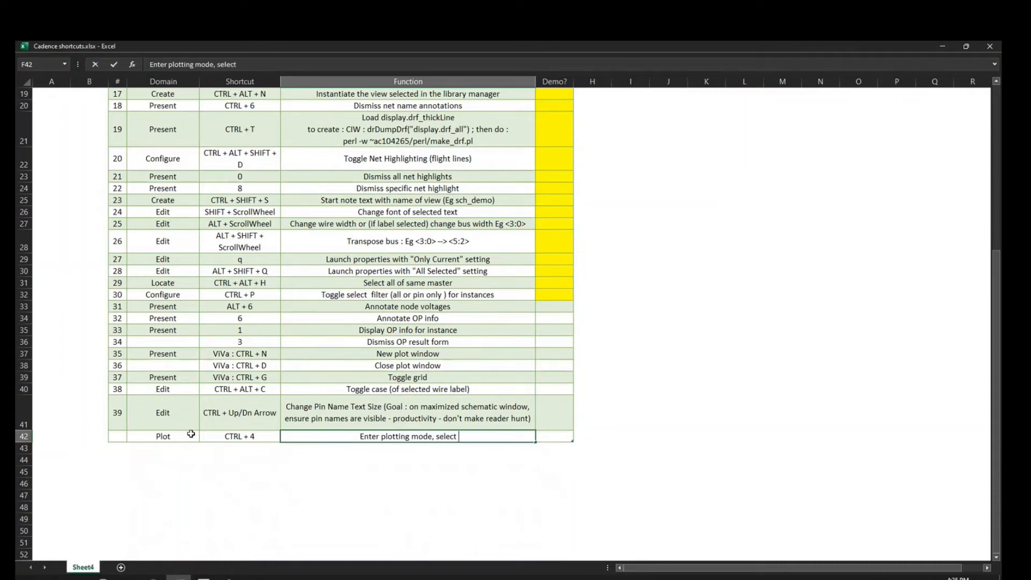
text(nets or terminals)
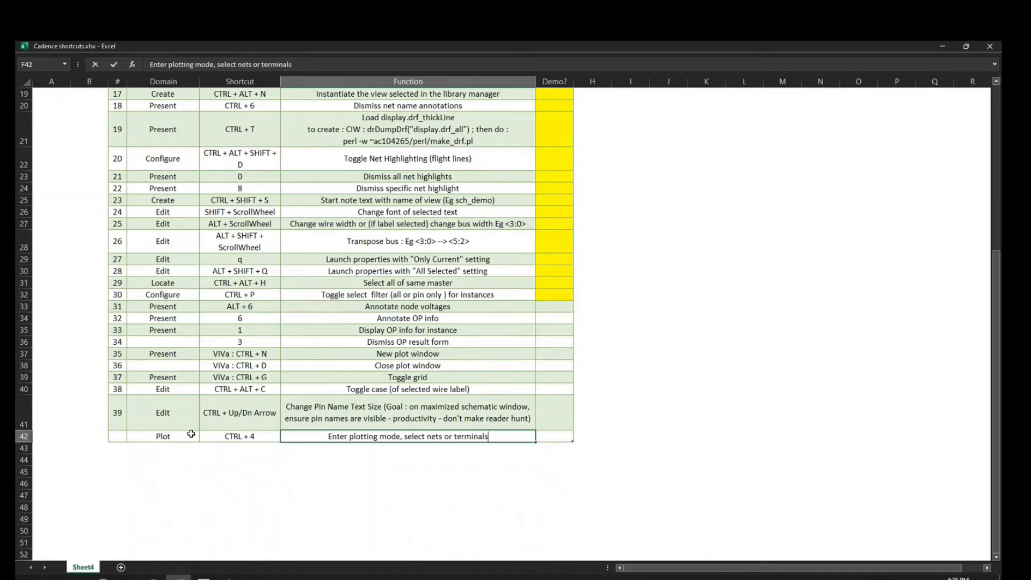
text(; press ESC)
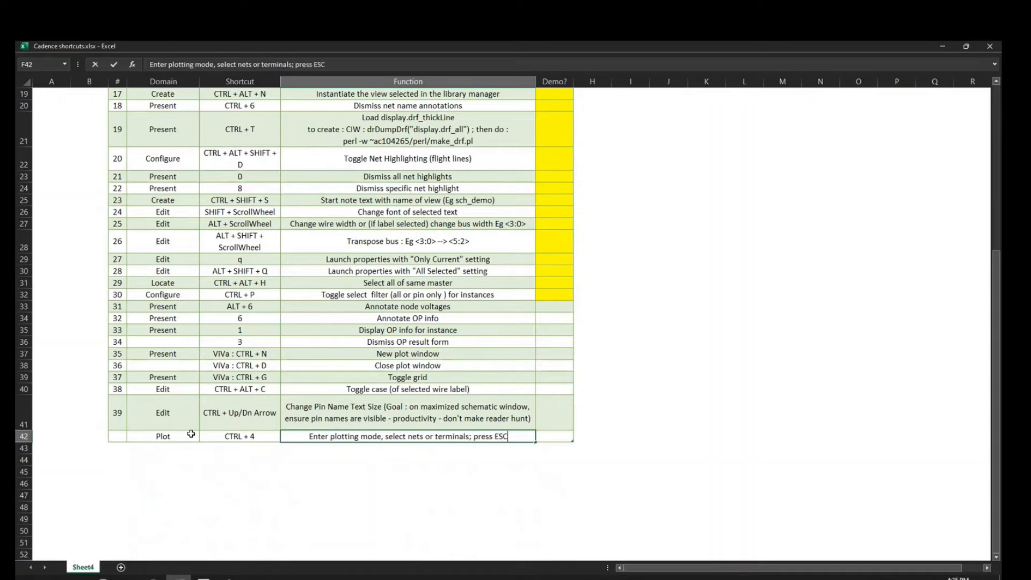
- Fill the new entry's Demo? cell yellow and number the row 40
key(Tab)
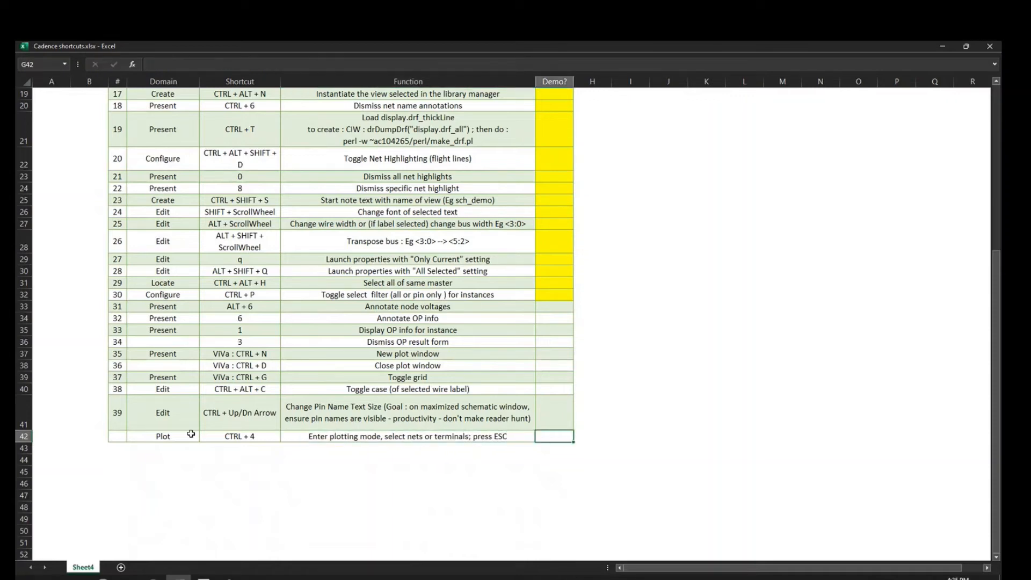
key(F4)
click(119, 379)
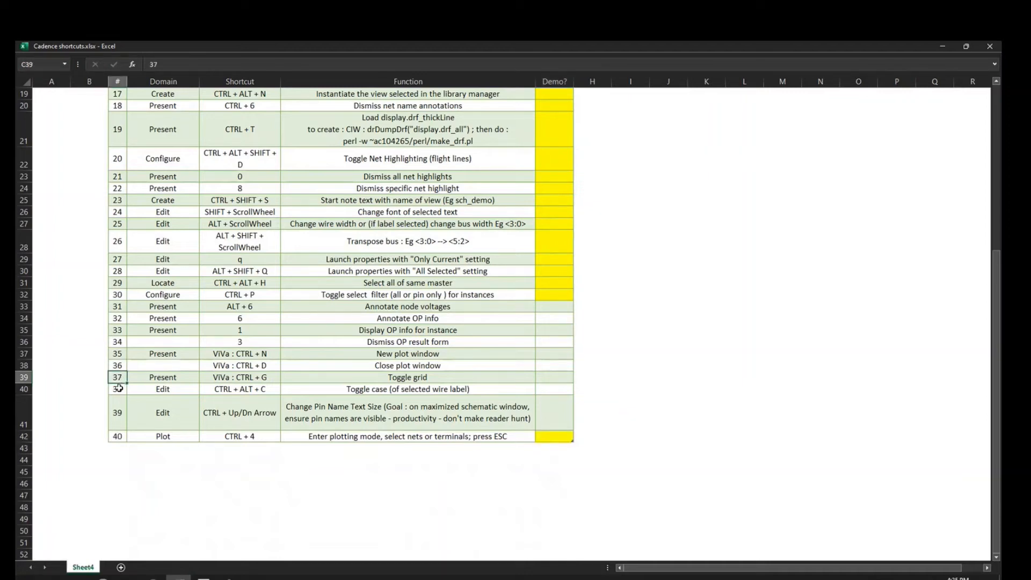
click(702, 369)
- Switch to Virtuoso's ADE L window, set the simulation performance mode to Spectre, and rerun the transient simulation
key(alt+Tab)
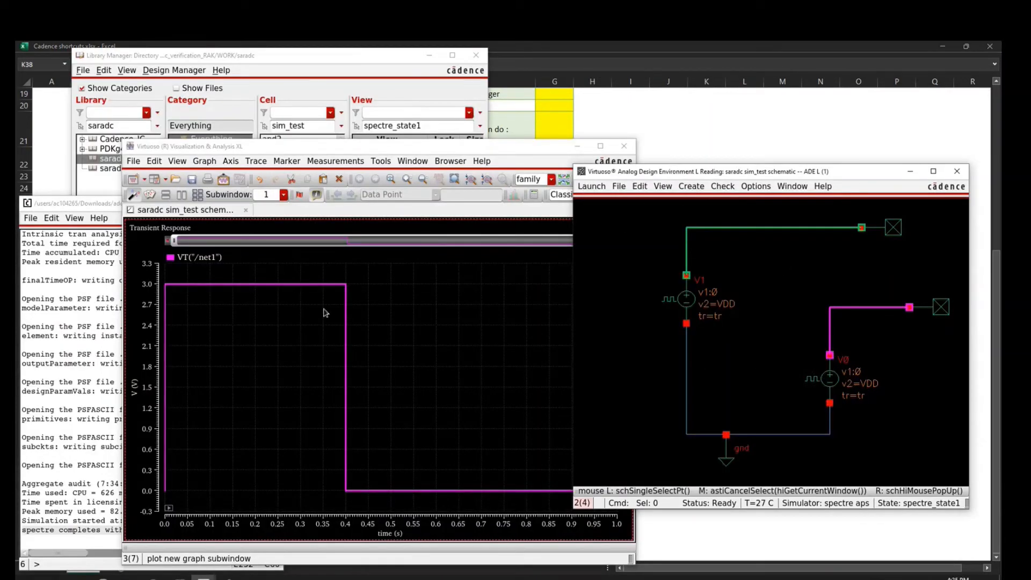
click(54, 341)
click(272, 203)
click(104, 363)
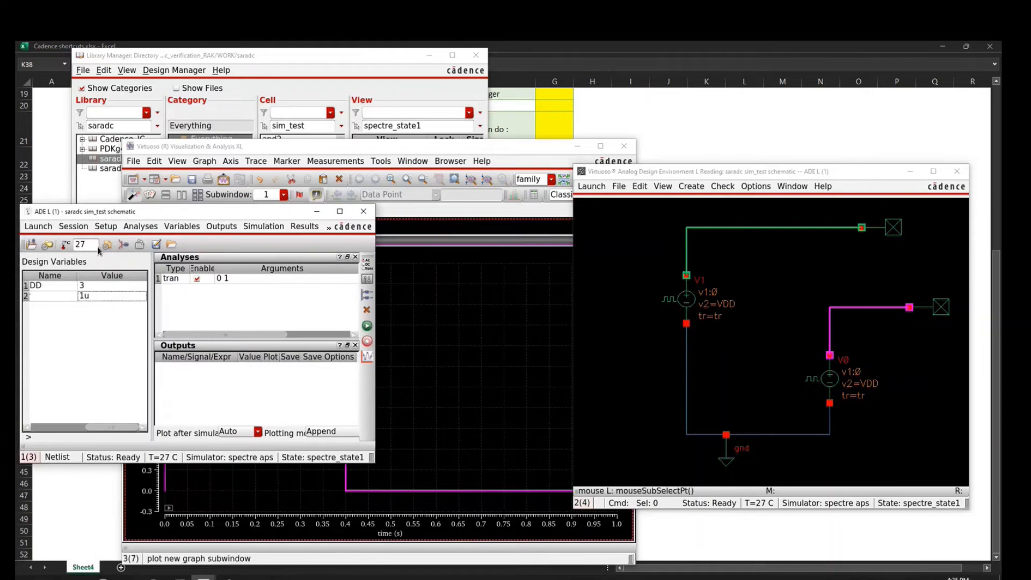
click(73, 226)
mouse_move(109, 226)
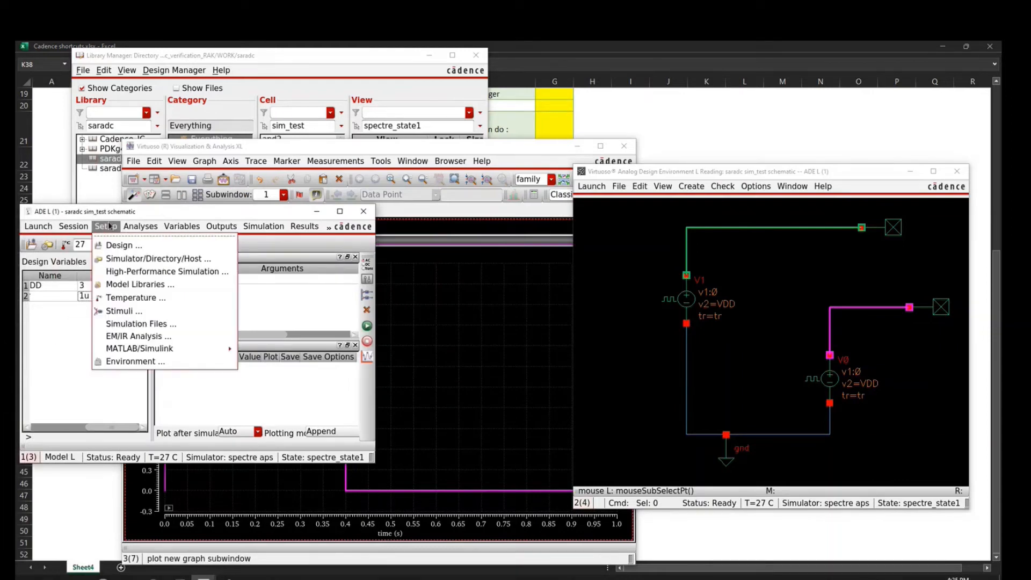
click(131, 272)
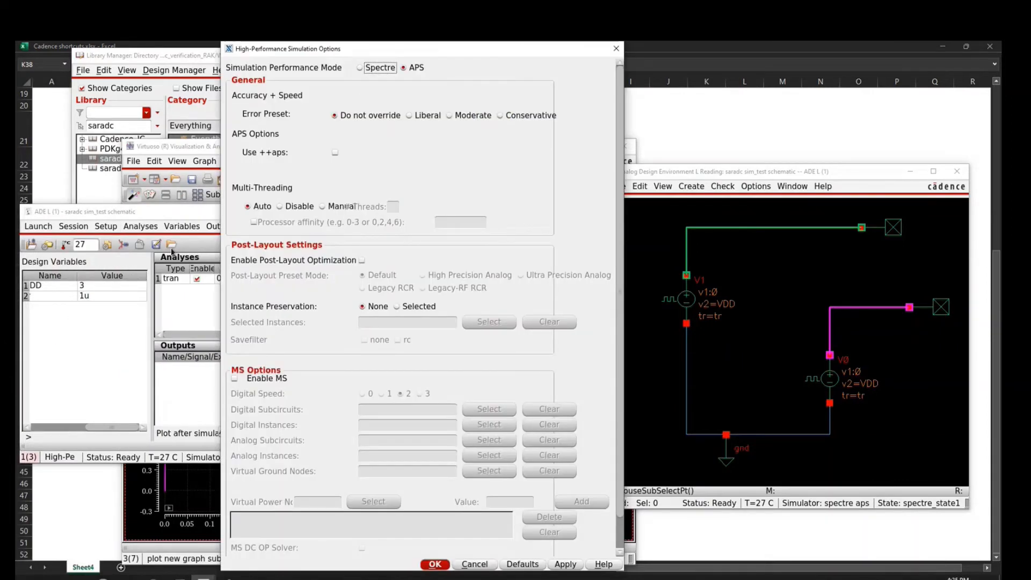
click(367, 68)
click(397, 515)
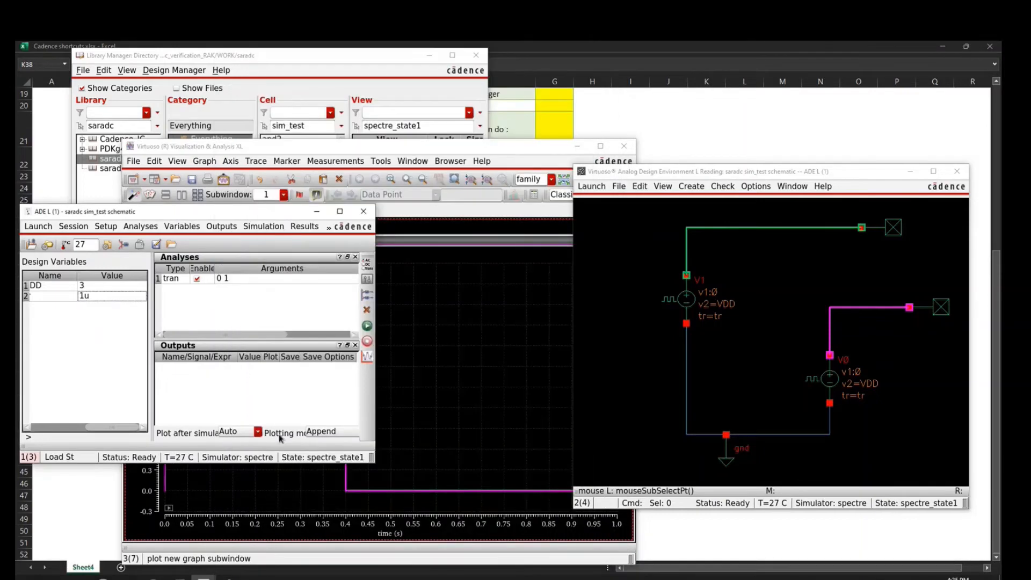
click(368, 326)
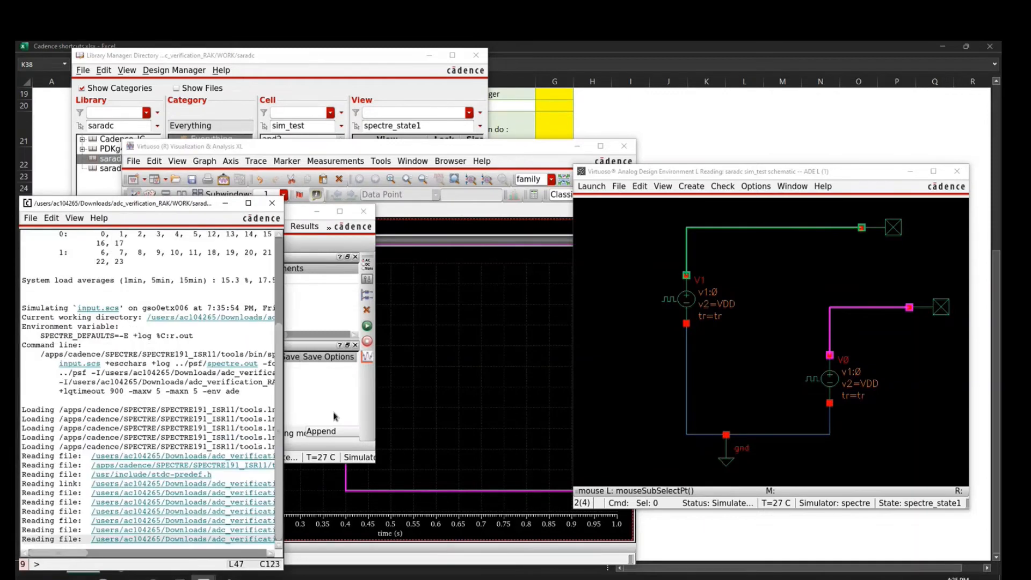
- Clear the old trace from the graph window and plot net2 and net1 in separate strips by selecting them in the schematic
click(459, 414)
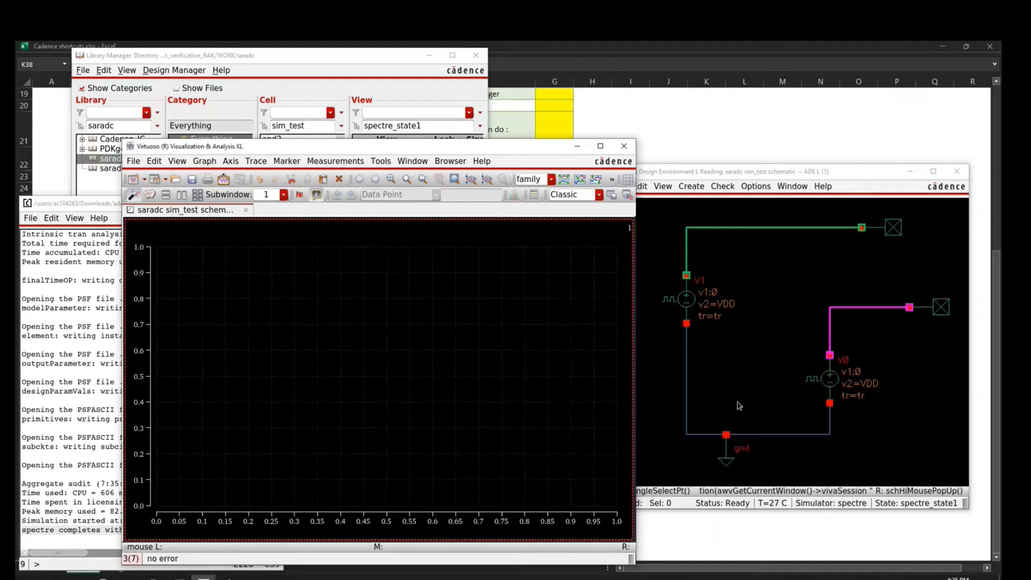
click(847, 356)
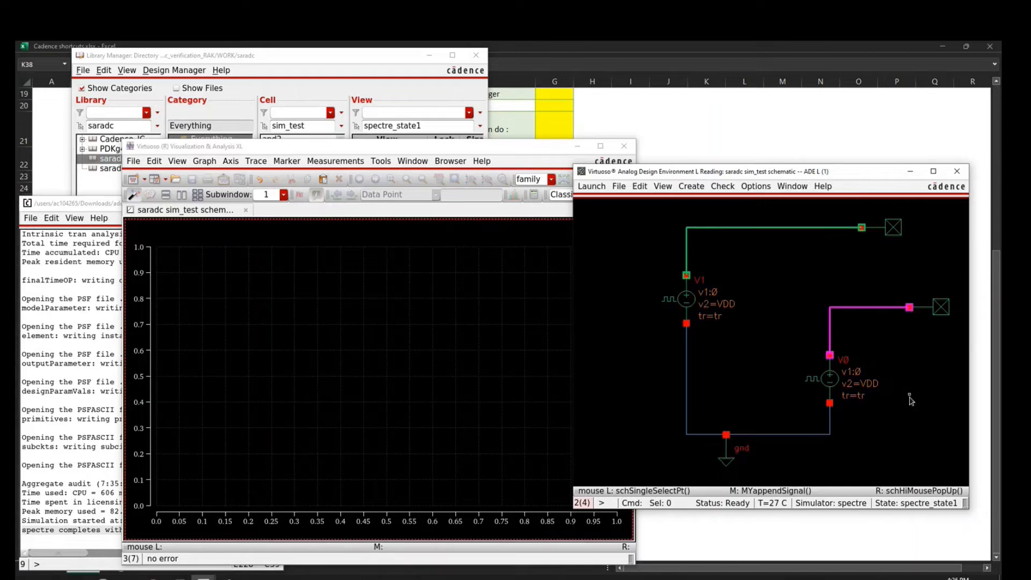
key(Escape)
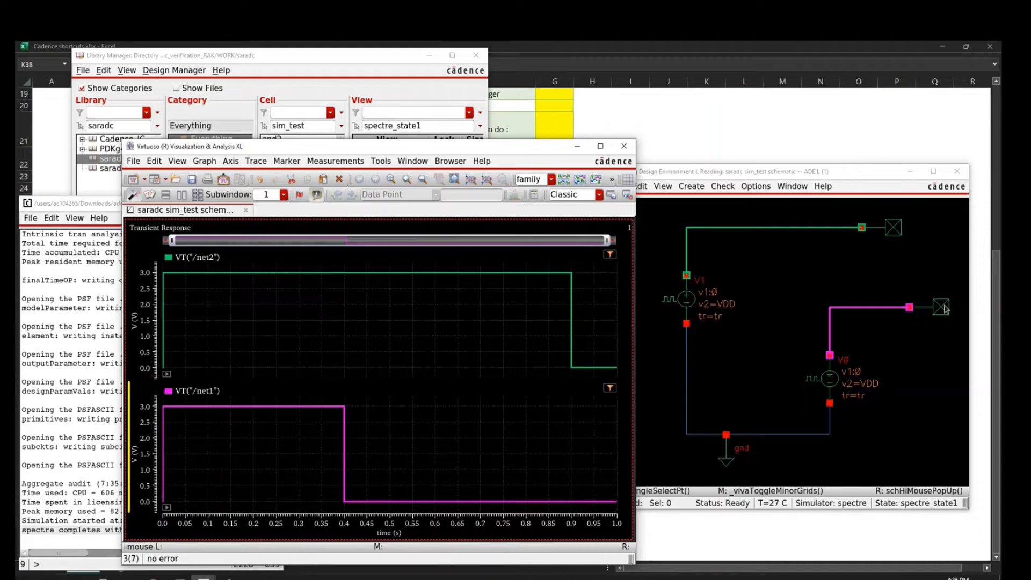
click(879, 452)
click(425, 488)
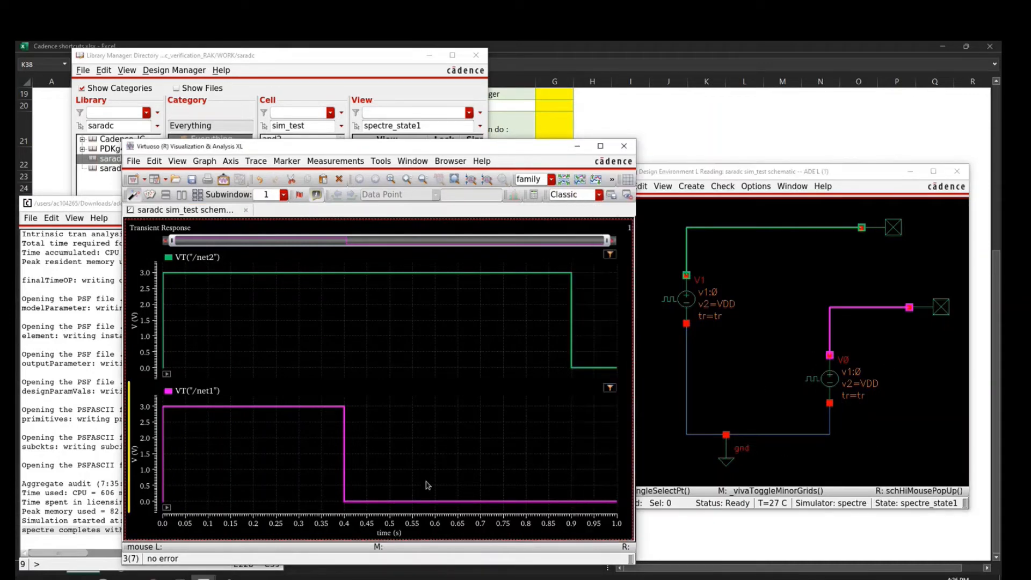
- Clear both plotted traces from the graph window and return to the schematic
click(755, 339)
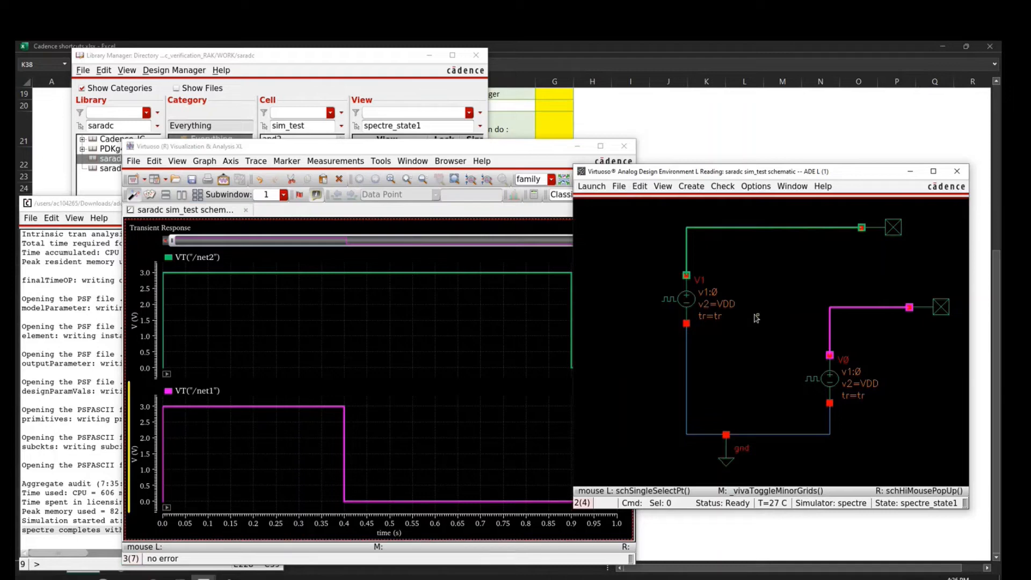
key(ctrl)
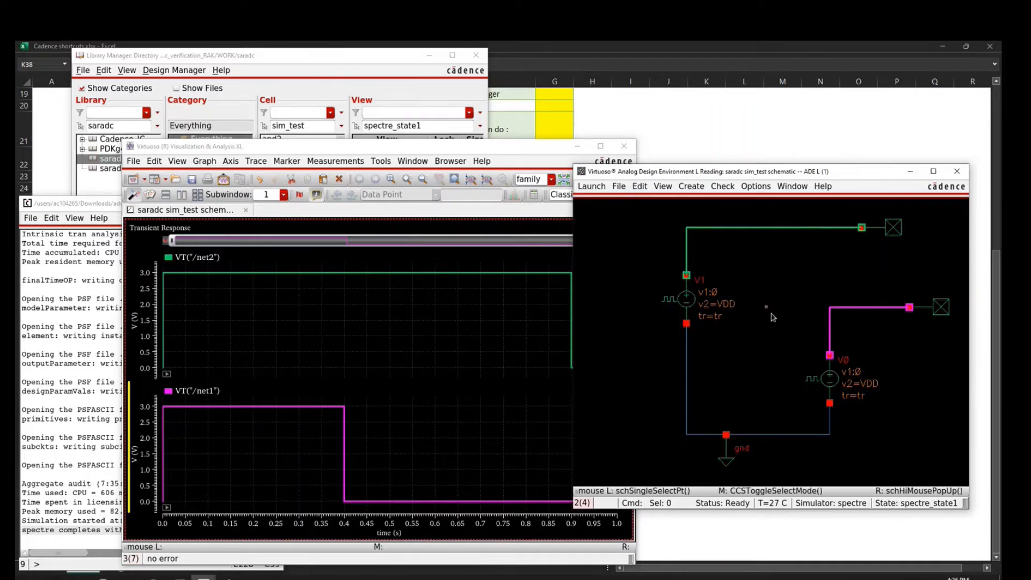
click(466, 394)
key(ctrl+e)
click(785, 293)
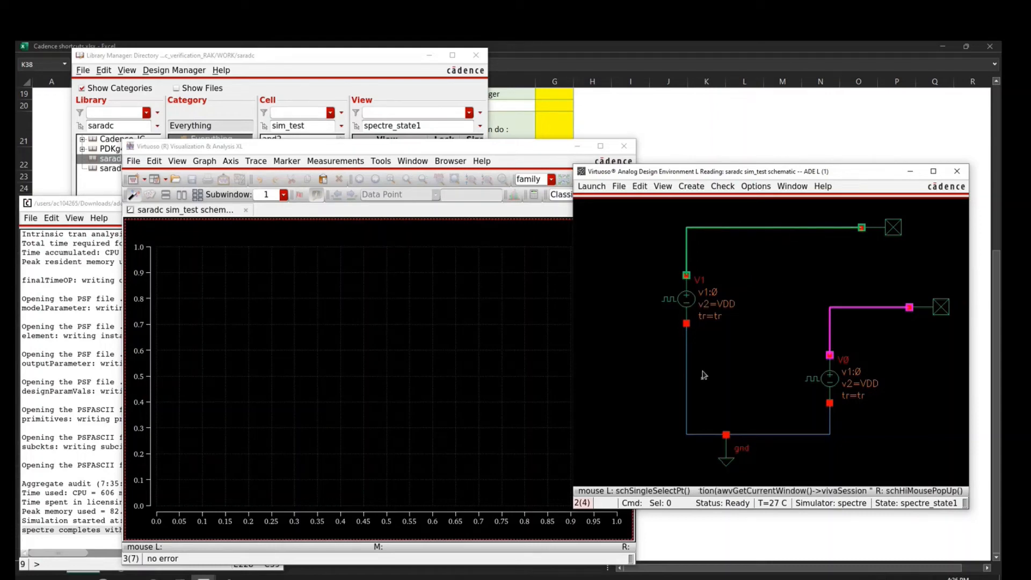
- Remove all net highlights from the sim_test schematic and leave nothing selected
key(0)
drag(767, 218, 796, 267)
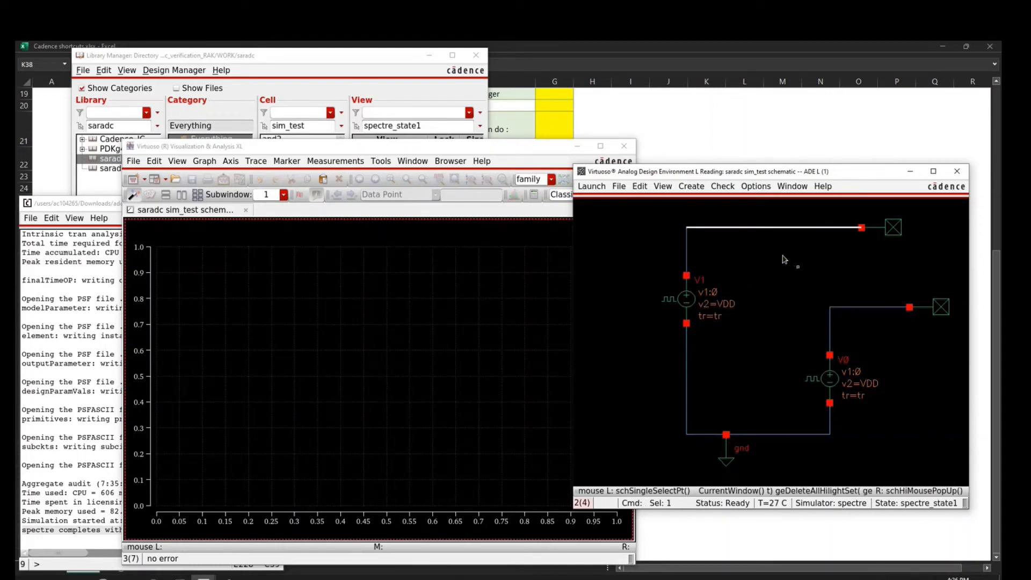
click(771, 262)
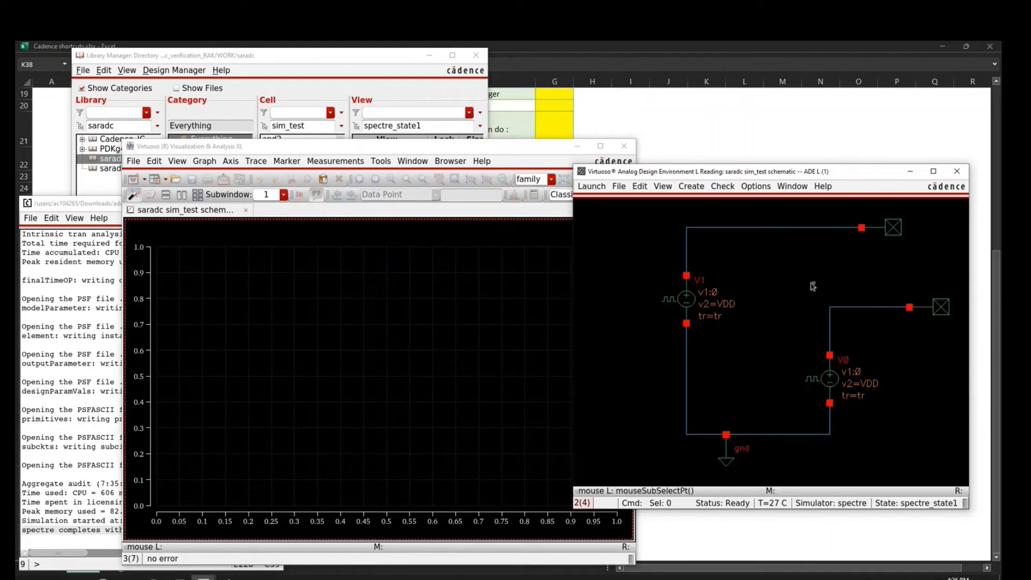
key(Escape)
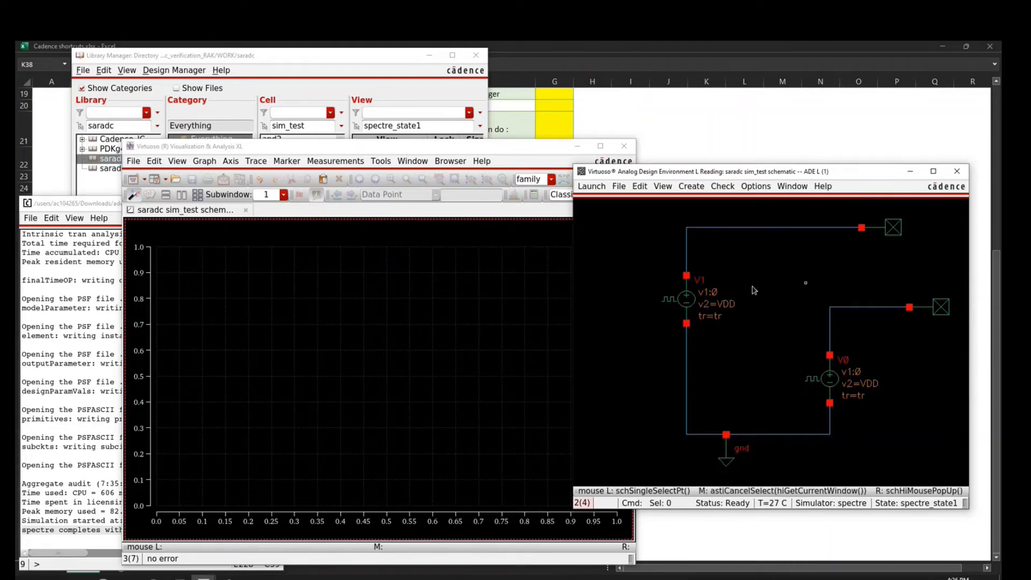
- Close the open graph window, create a new one, and plot net2 and net1 in separate strips by selecting both nets in the schematic
click(477, 352)
key(ctrl+w)
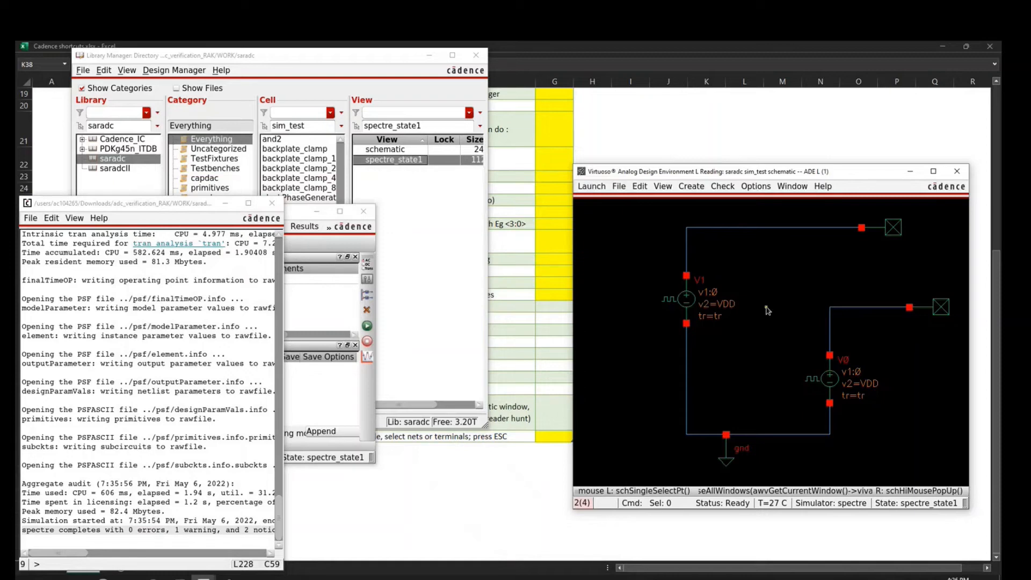
key(ctrl+n)
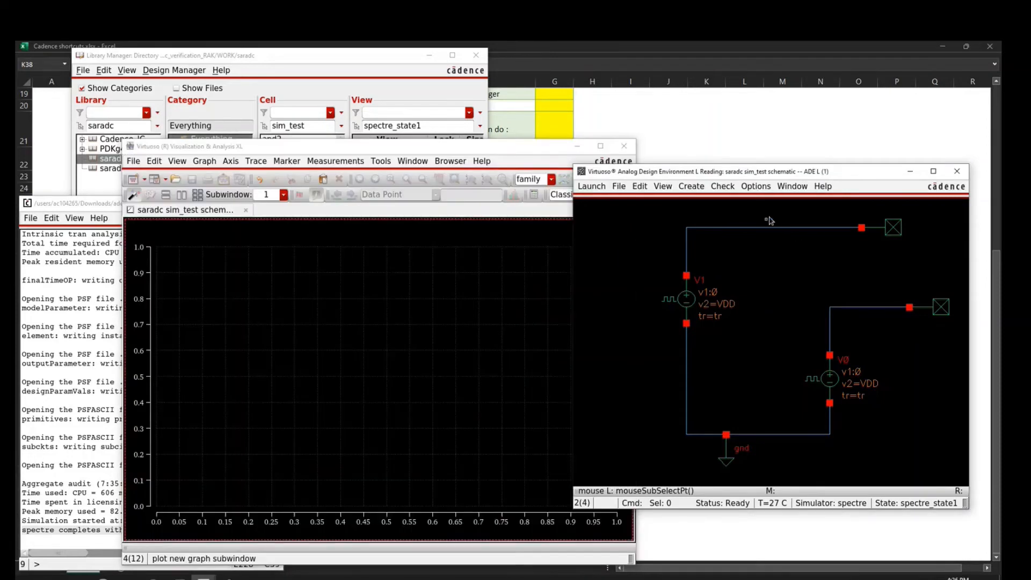
drag(768, 220, 849, 323)
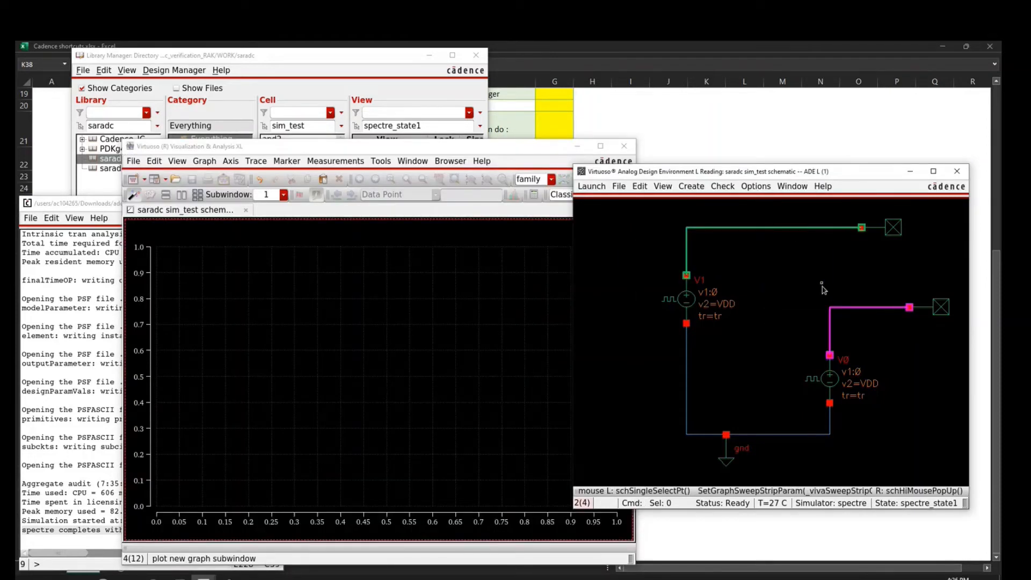
key(Escape)
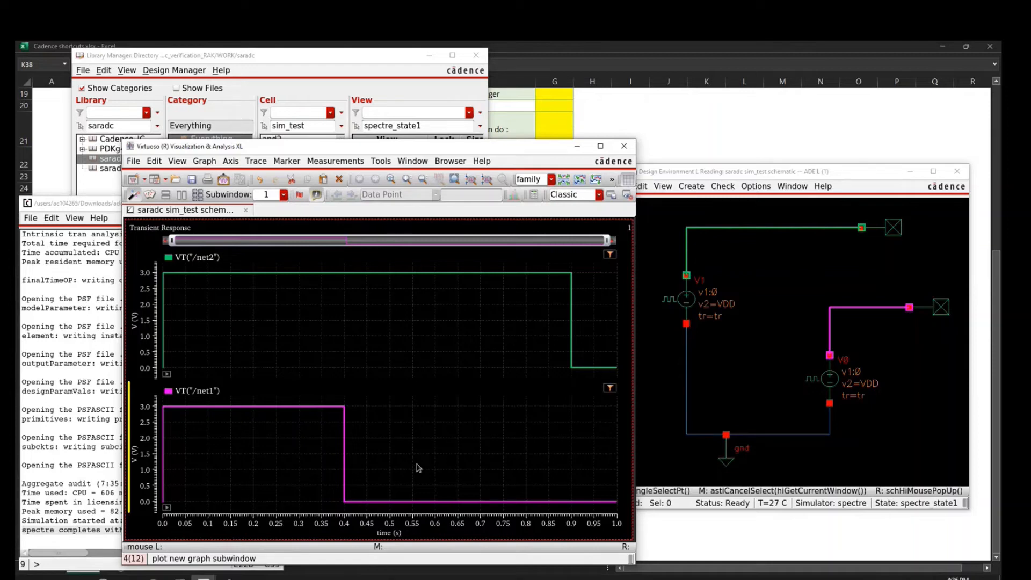
- Examine the APS settings in ADE L's High-Performance Simulation Options without applying them, and return to the graph window
click(75, 387)
click(106, 226)
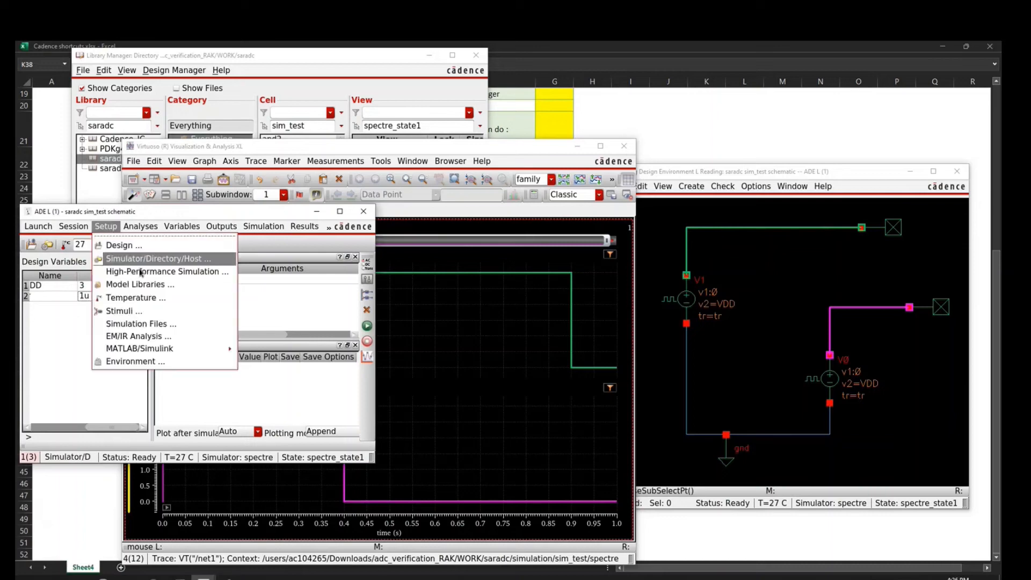
click(140, 274)
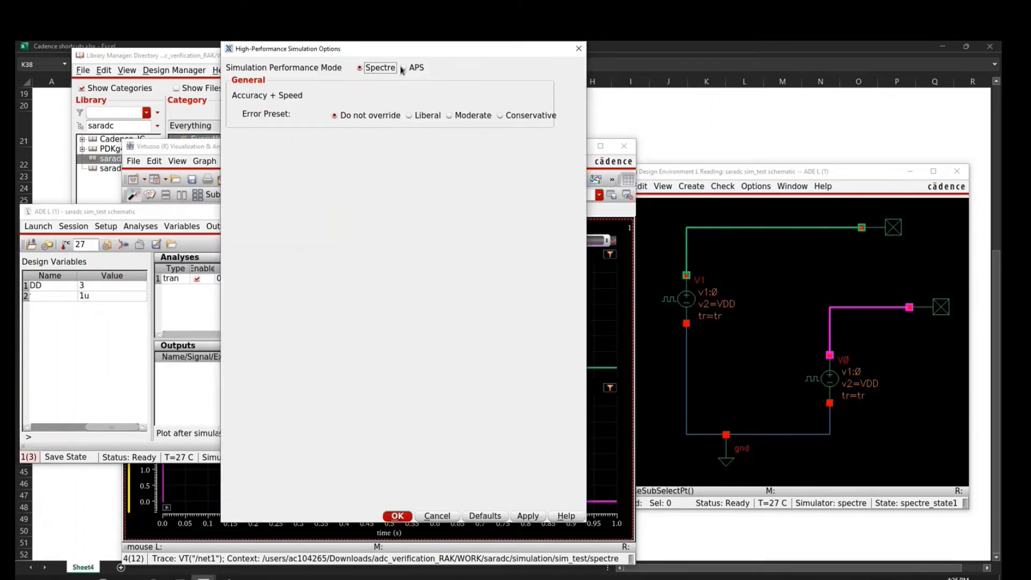
click(403, 68)
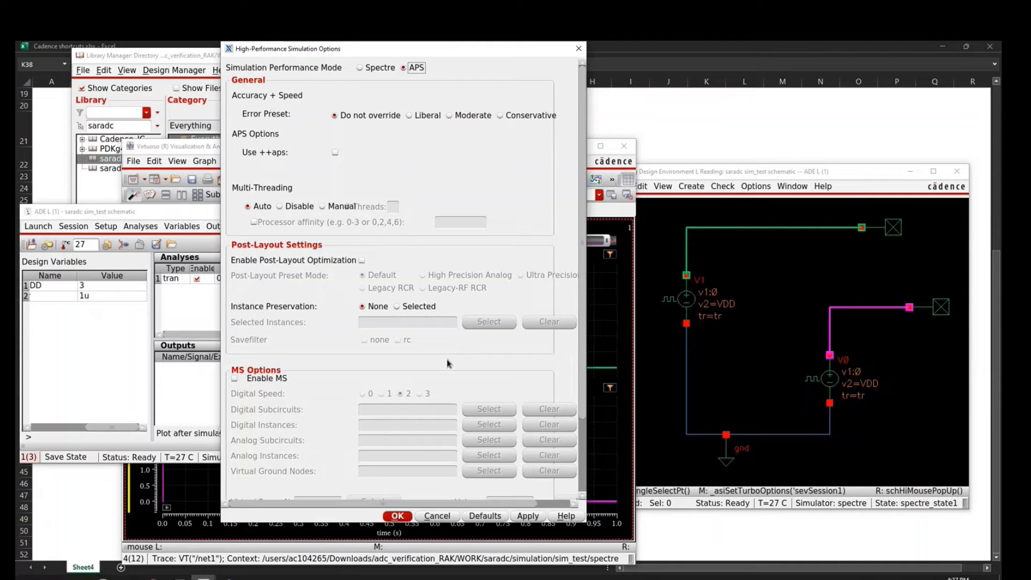
key(Escape)
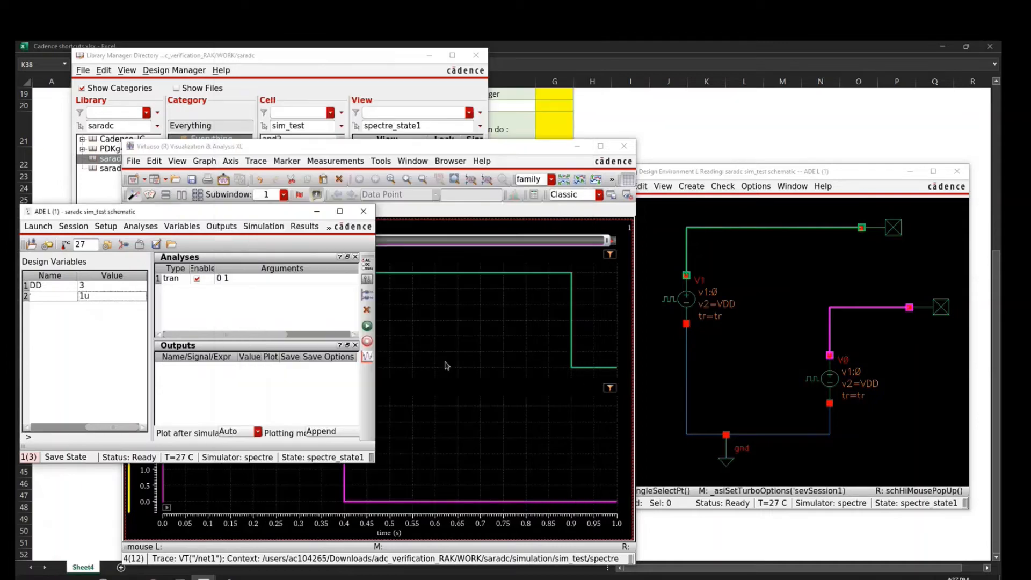
click(236, 405)
click(476, 434)
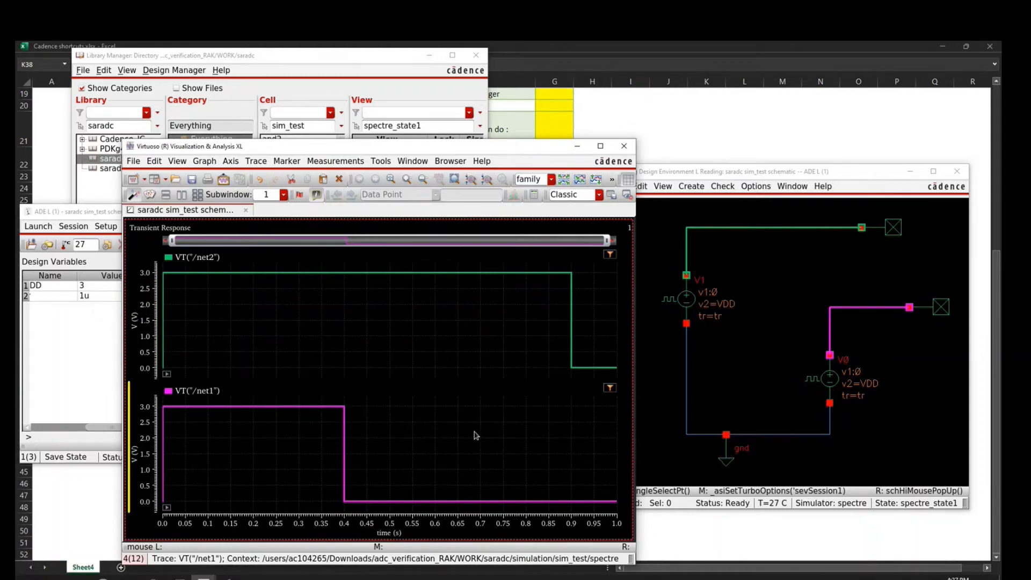
- Remove all net highlights from the sim_test schematic and switch it from read-only to edit mode
click(651, 388)
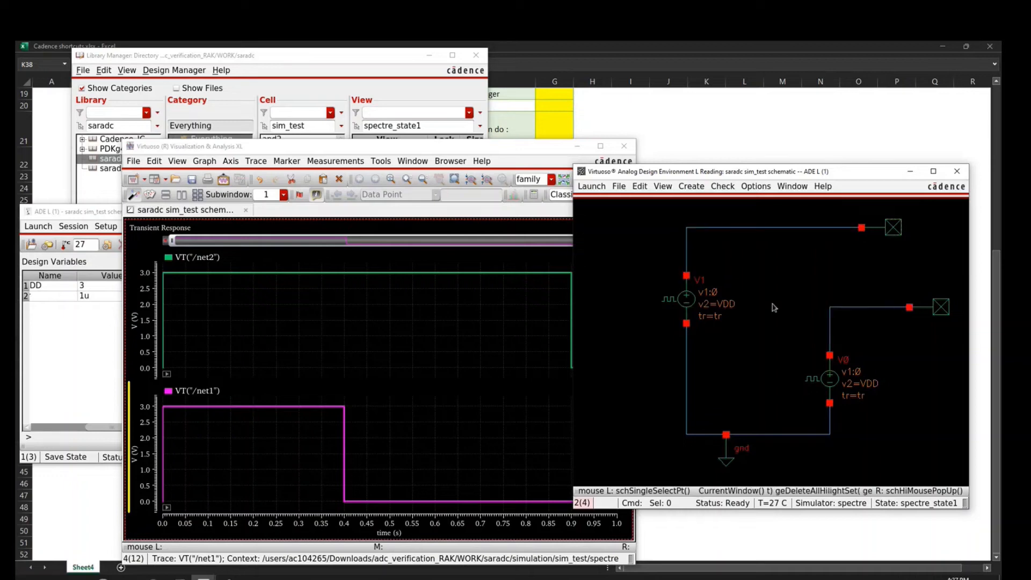
click(682, 300)
click(766, 243)
key(w)
key(Return)
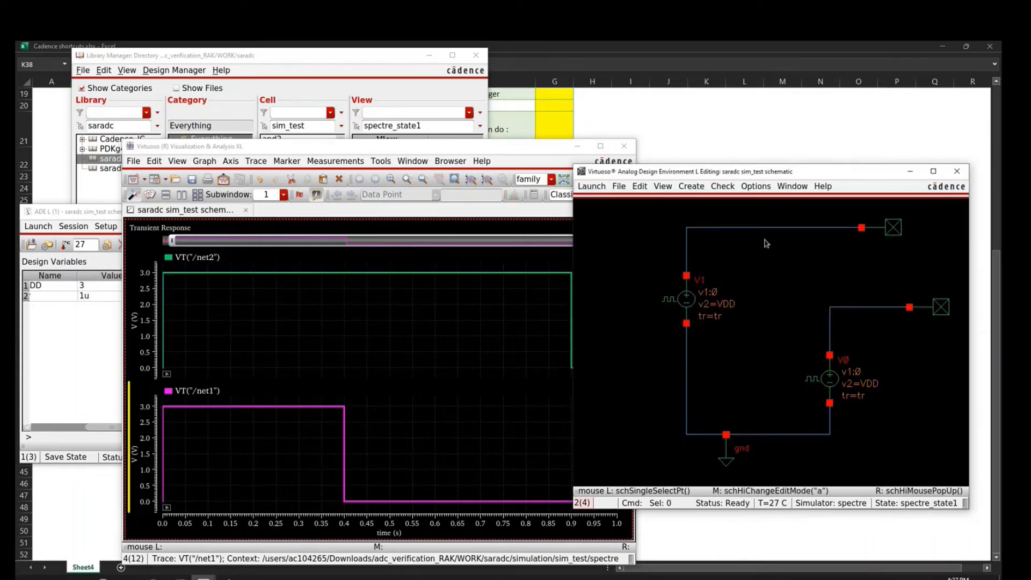
- Add the wire name VDD to the upper net above source V1
text(lvd)
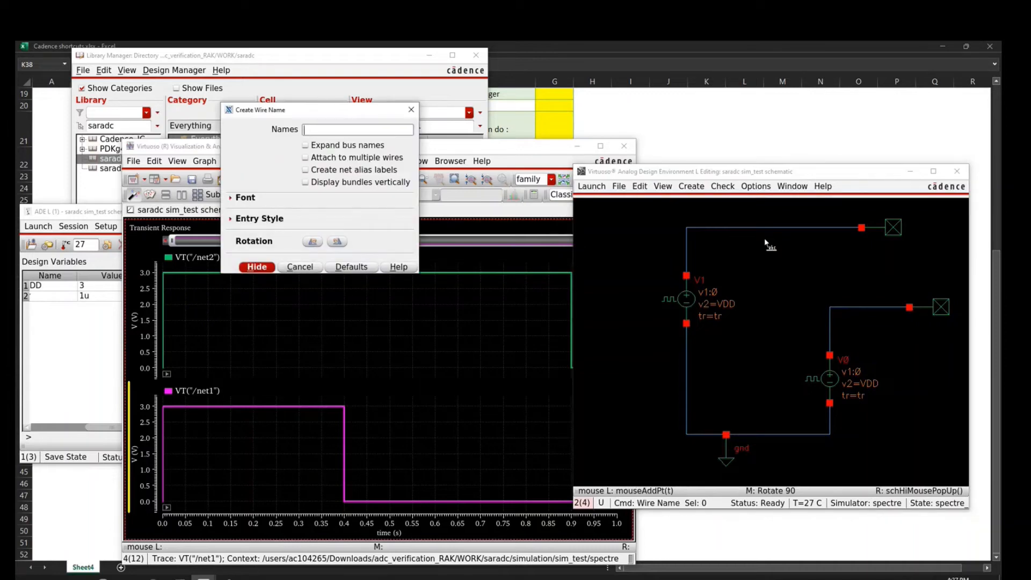
text(VDD)
key(Return)
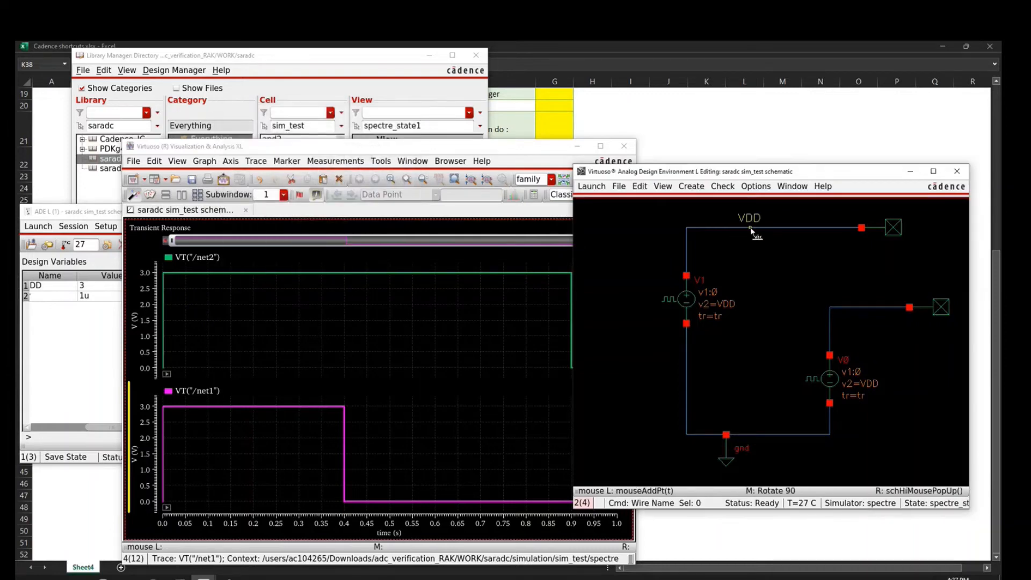
click(751, 230)
key(Escape)
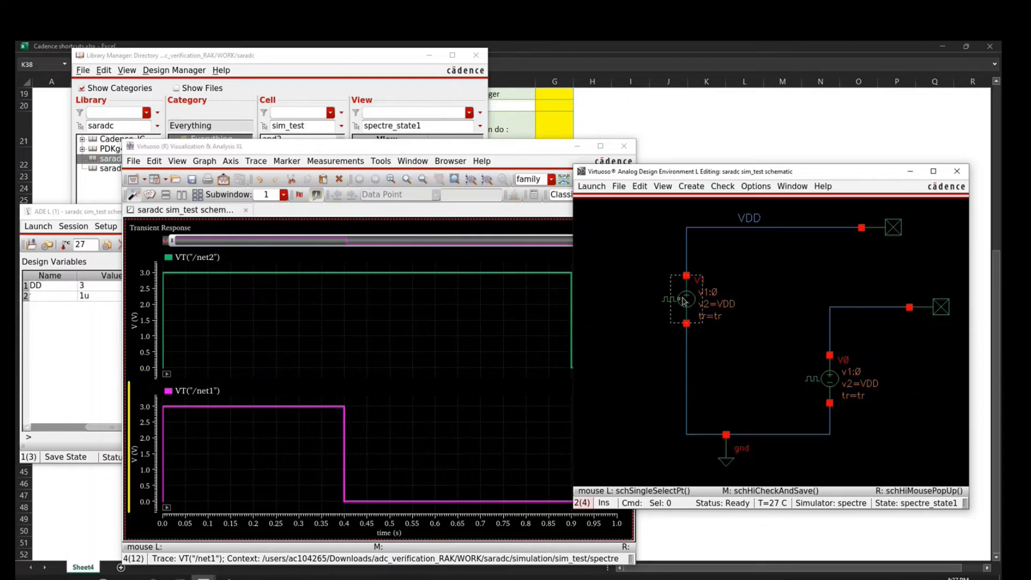
- Expand source V1, the VDD label and the upper net's end instance to bus width <3:0>, and check and save the schematic
click(683, 301)
shift+click(750, 217)
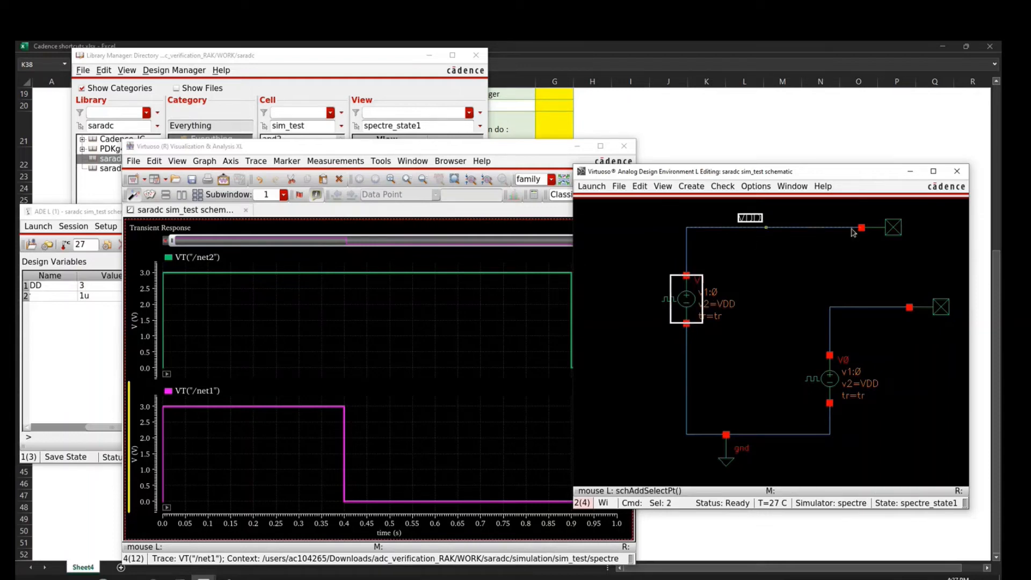
shift+click(898, 230)
alt+scroll(812, 294, up, 1)
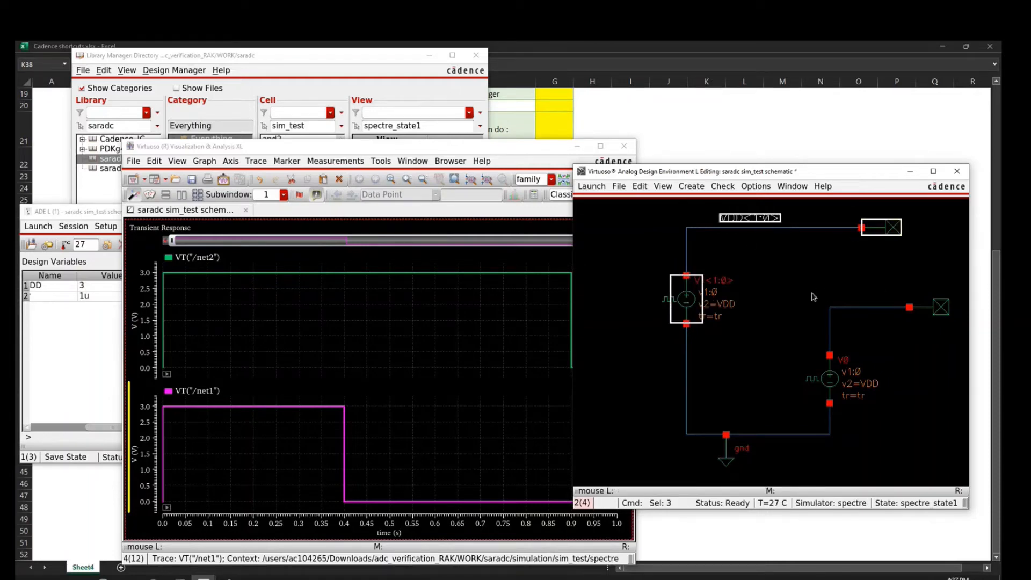
alt+scroll(814, 297, up, 1)
key(shift+x)
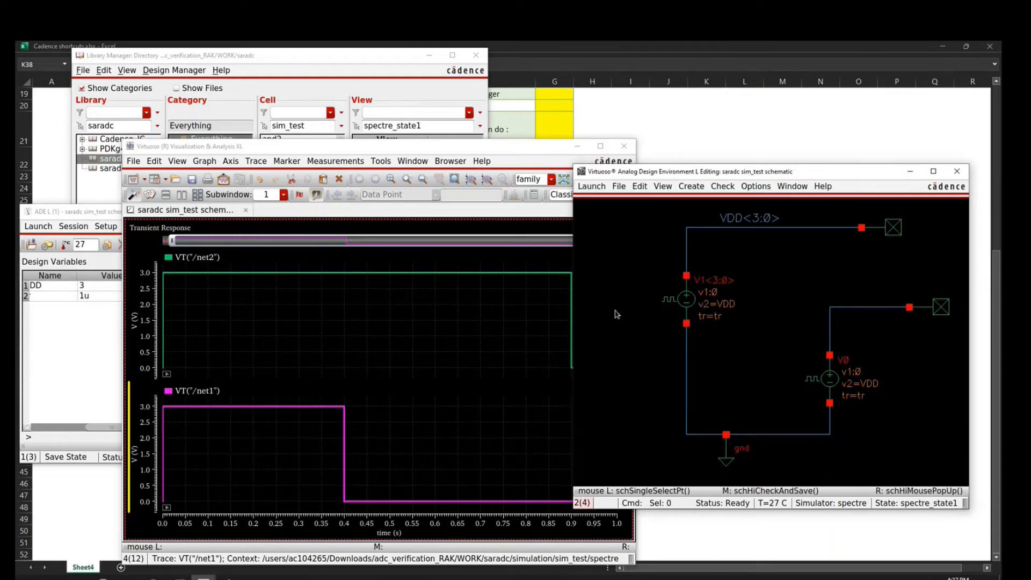
- Clear the net2 and net1 traces from the graph window and rerun the transient simulation from the schematic
click(479, 338)
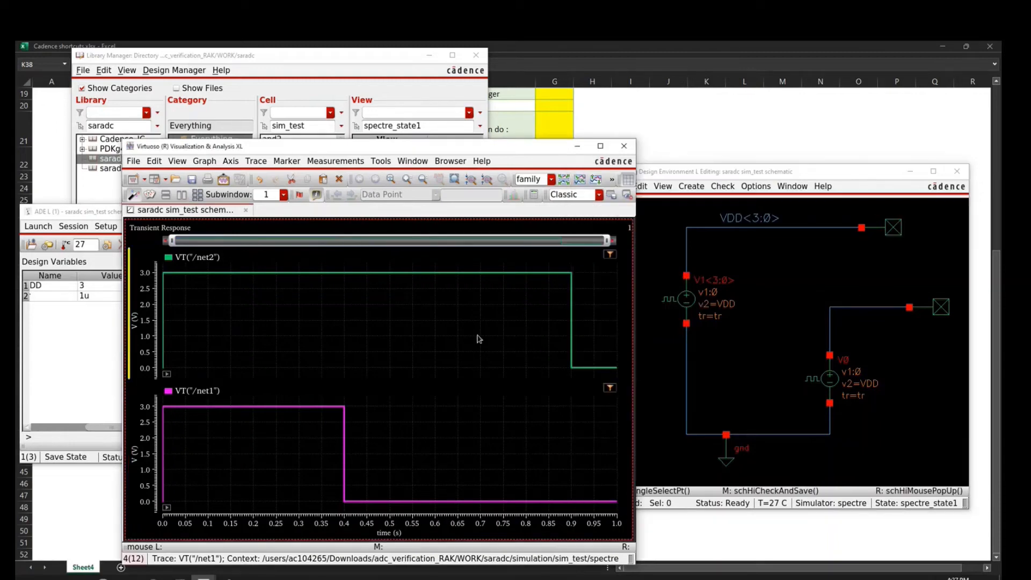
click(757, 374)
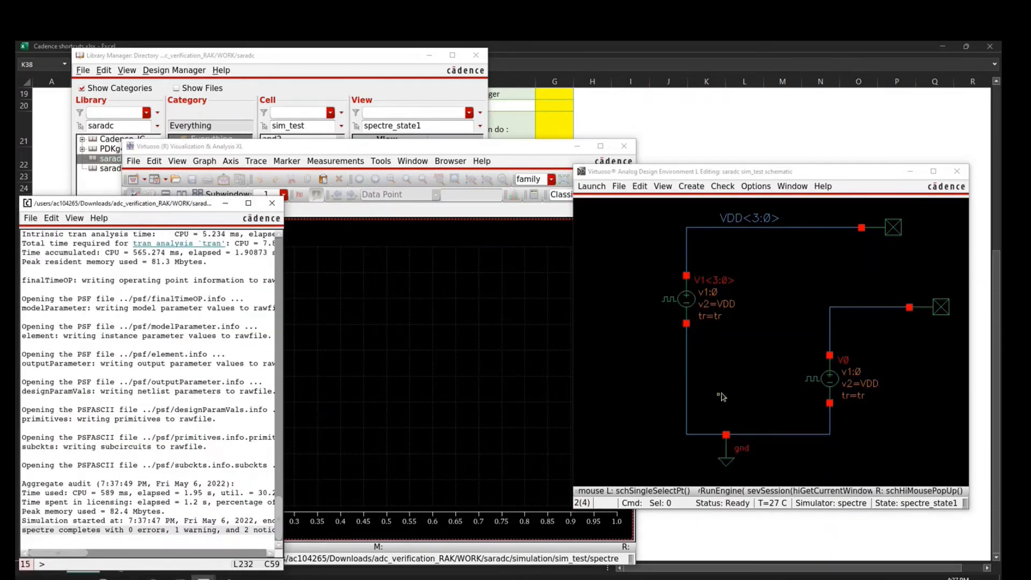
- Try to append all bits of VDD<3:0>, included as a bundle, to the graph, and remove the resulting net highlight
click(741, 233)
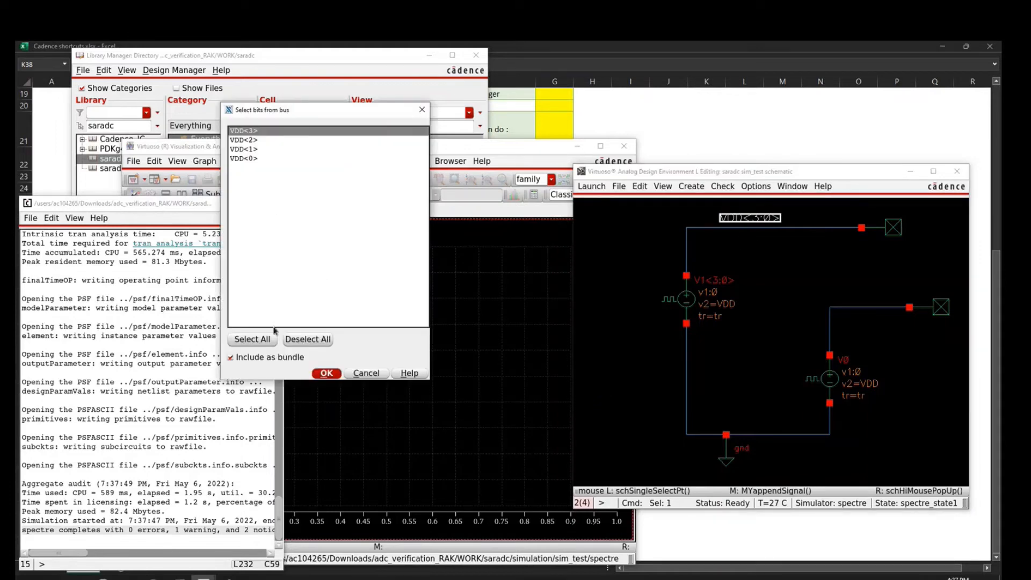
click(259, 342)
click(328, 373)
right_click(332, 374)
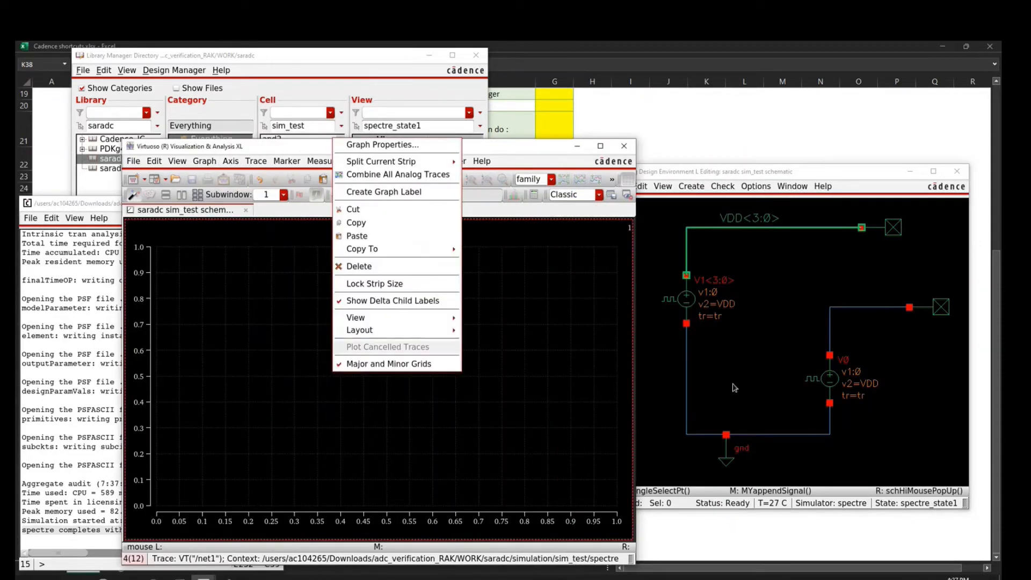
click(736, 380)
click(719, 388)
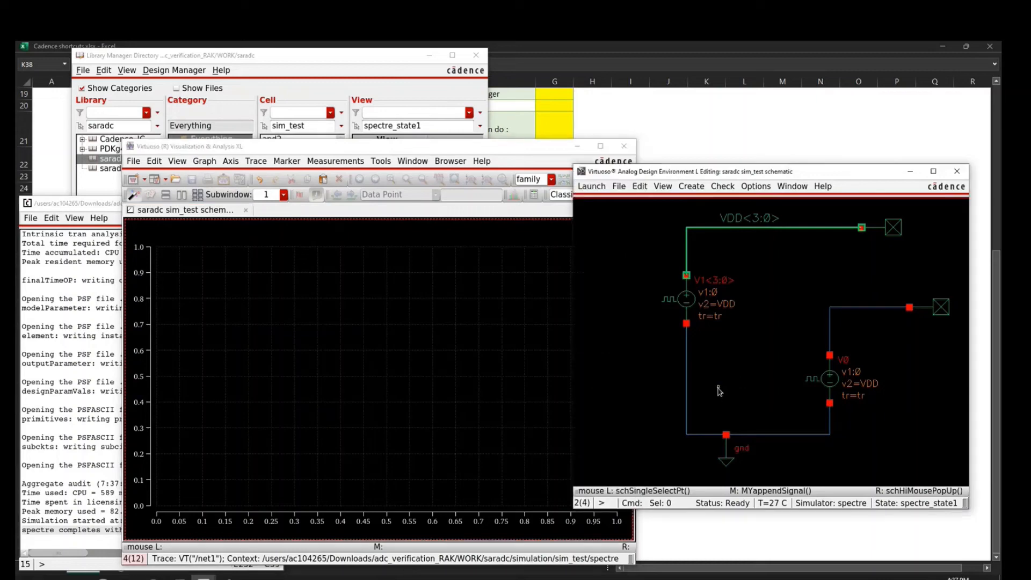
key(Escape)
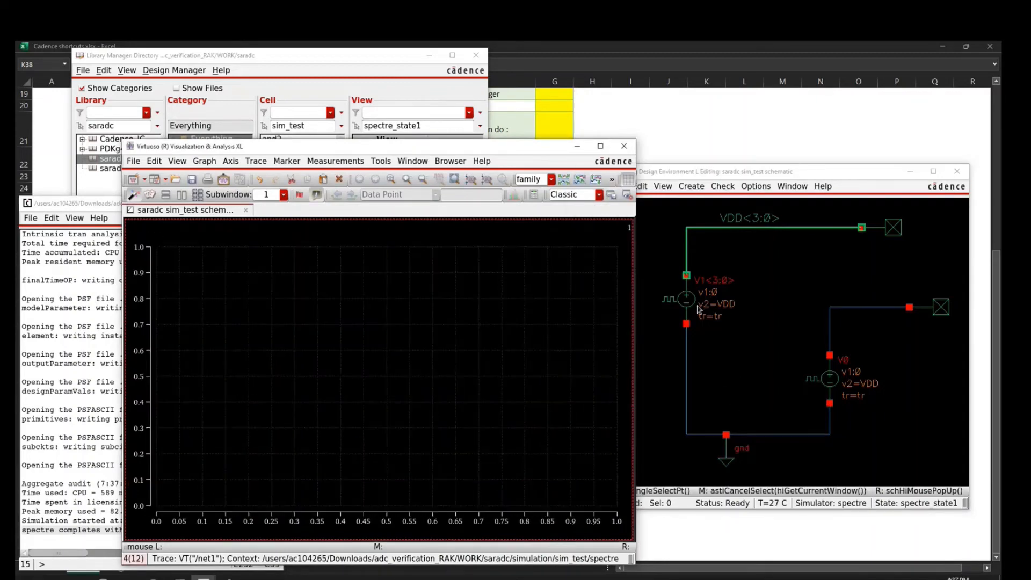
click(726, 359)
- Plot each bit of the VDD<3:0> bus in its own strip using the bus label in the schematic
key(ctrl)
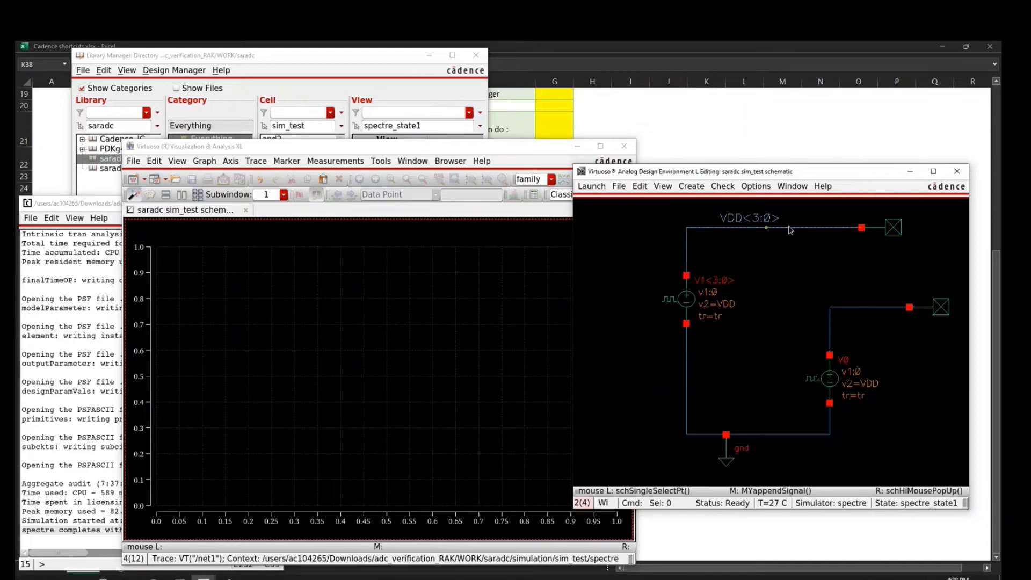
click(768, 259)
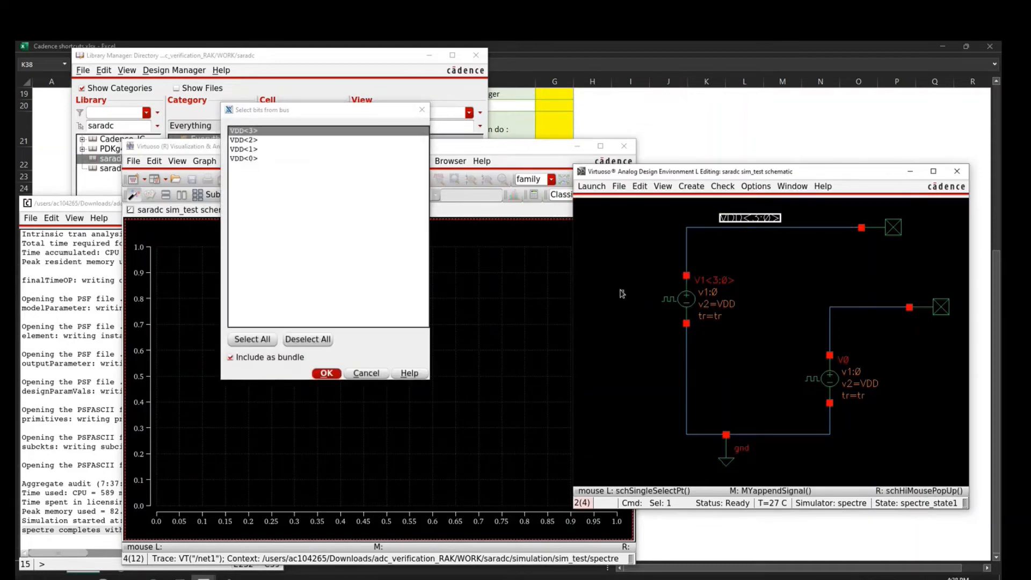
key(Return)
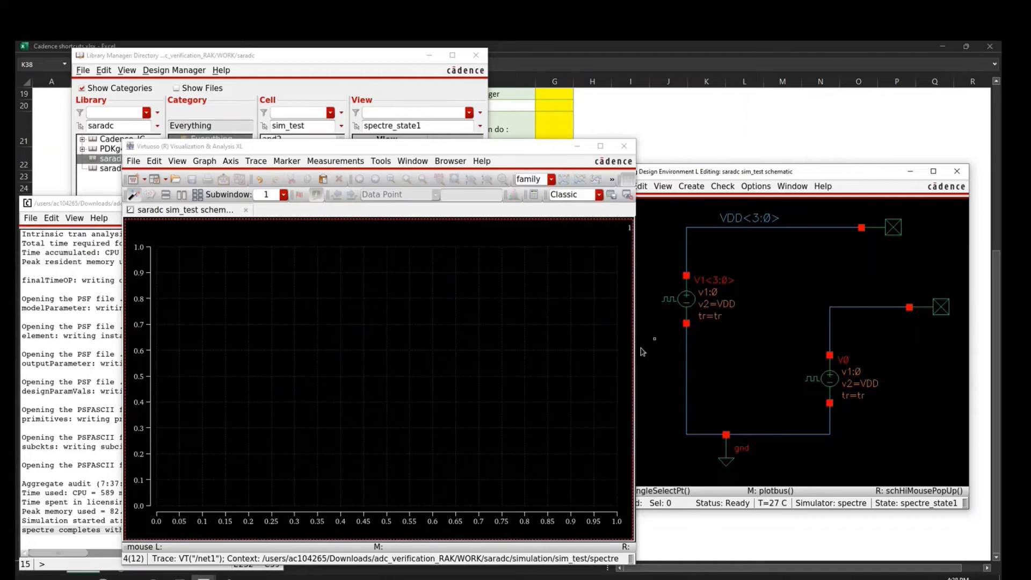
click(750, 355)
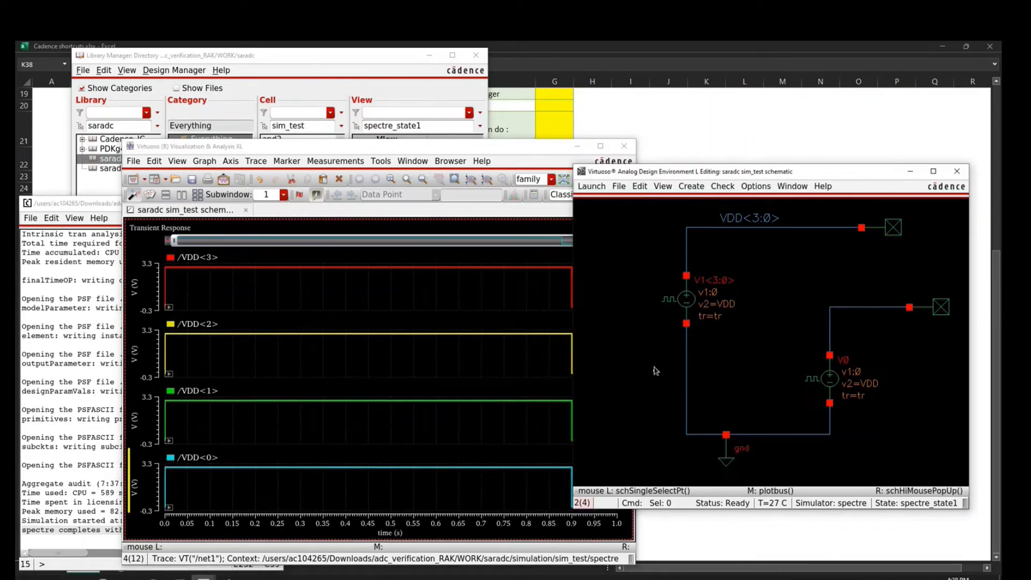
- Clear all VDD bit traces from the graph window
click(437, 379)
key(ctrl+a)
key(Delete)
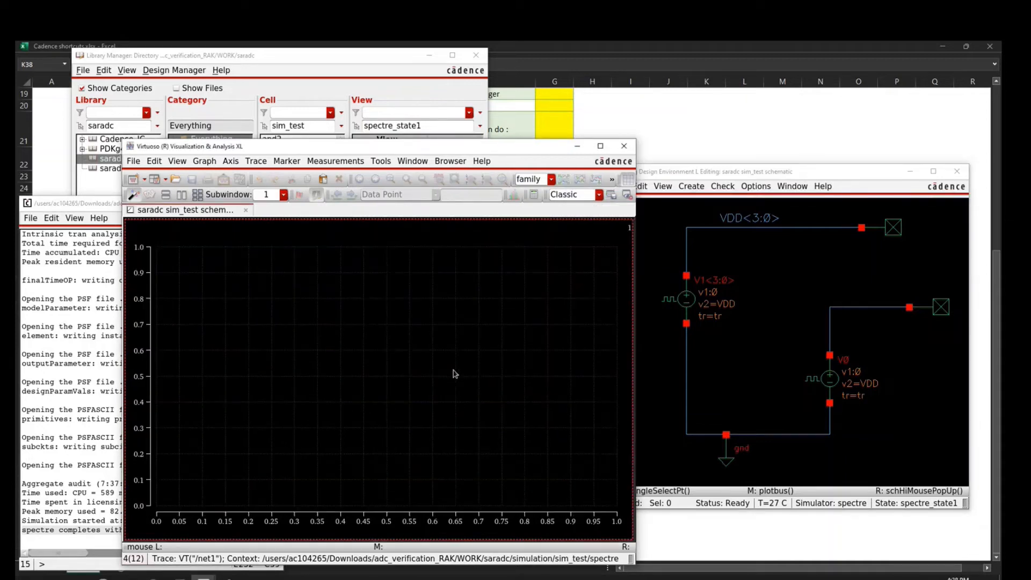
- Switch to the Cadence shortcuts workbook in Excel and add a row below entry 40 with domain Plot and shortcut ALT + A
click(704, 361)
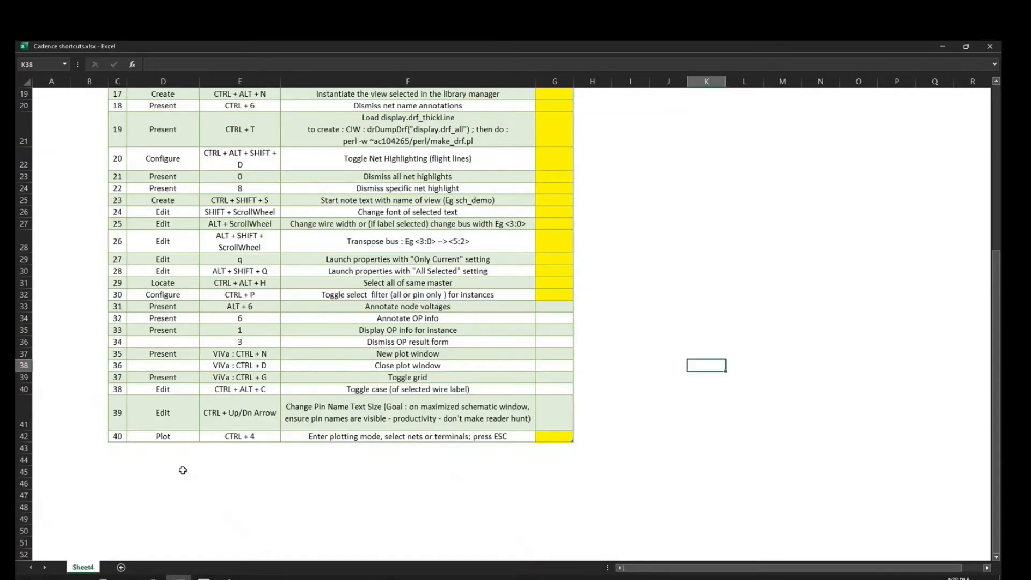
click(252, 448)
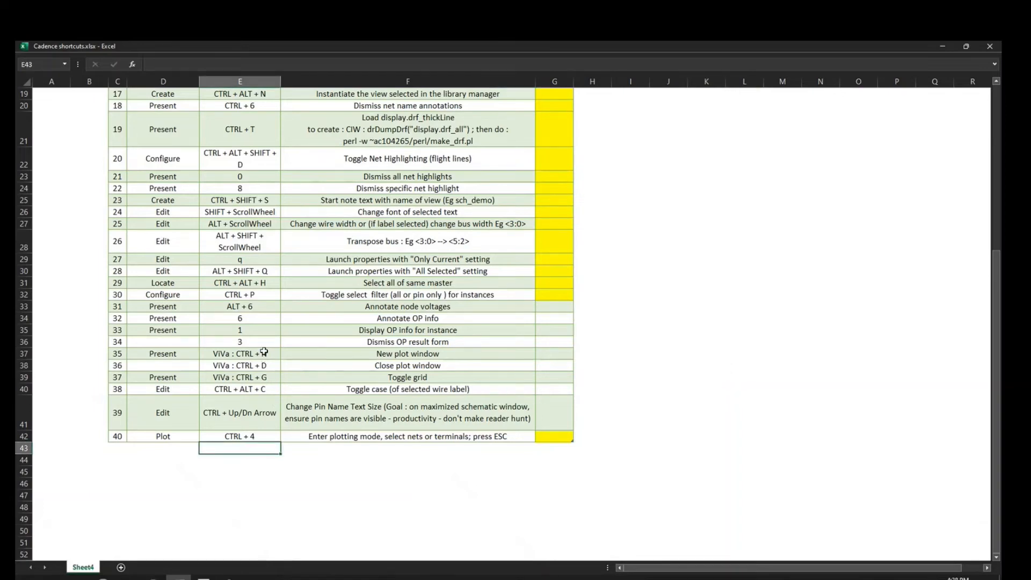
click(175, 449)
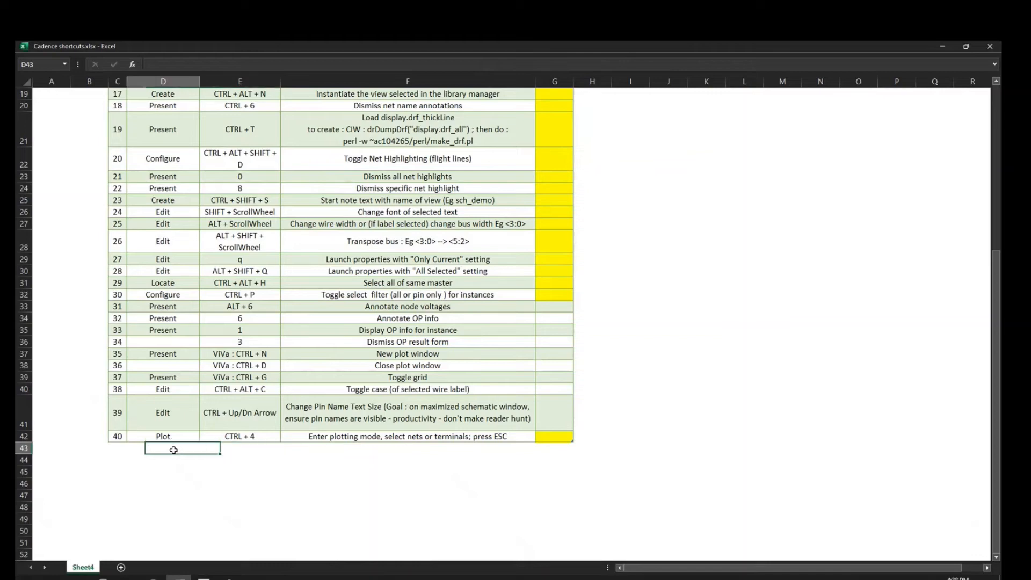
text(Plot)
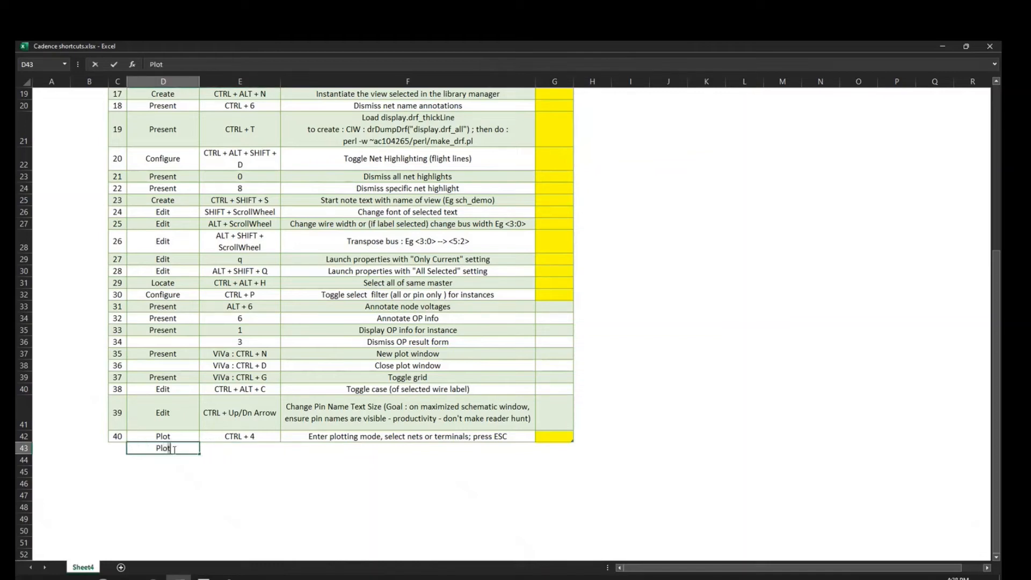
key(Tab)
text(CTR)
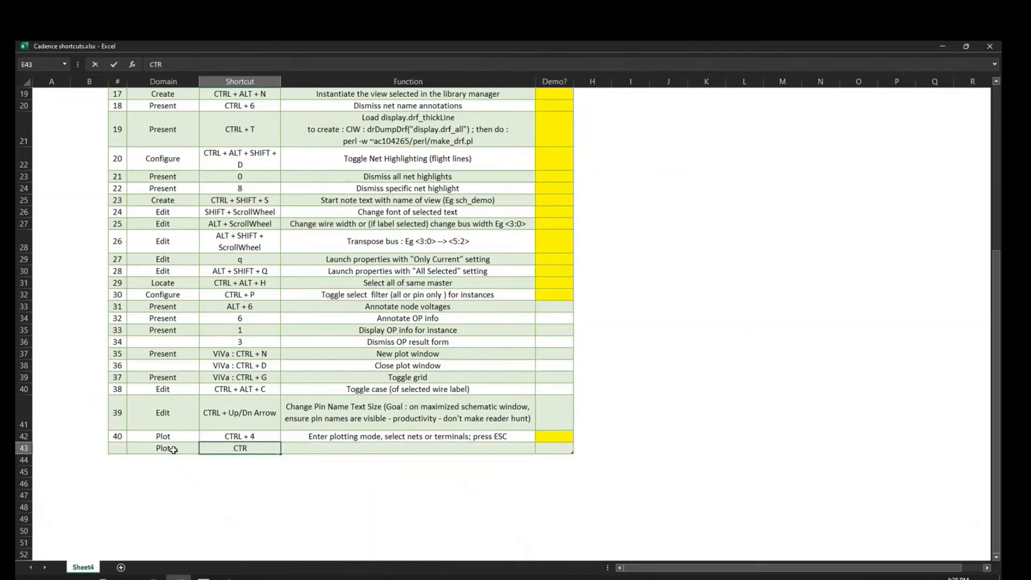
key(BackSpace)
key(BackSpace)
text(ALT + A)
key(Tab)
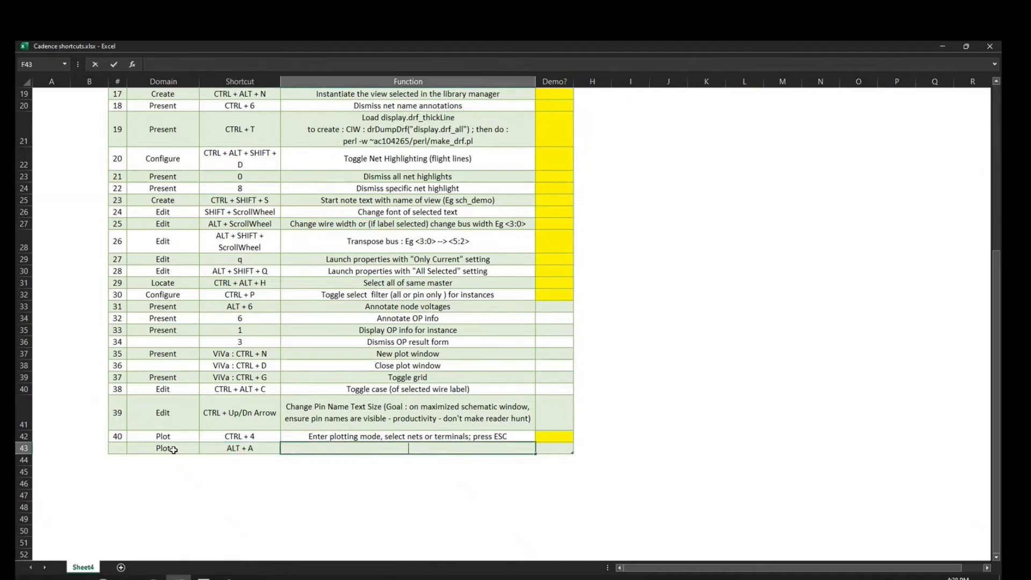
- Enter the function "Click in blank area of schematic after selecting bus and press ALT + A to plot all of the bus members without form interaction"
text(Click in blank area of sche)
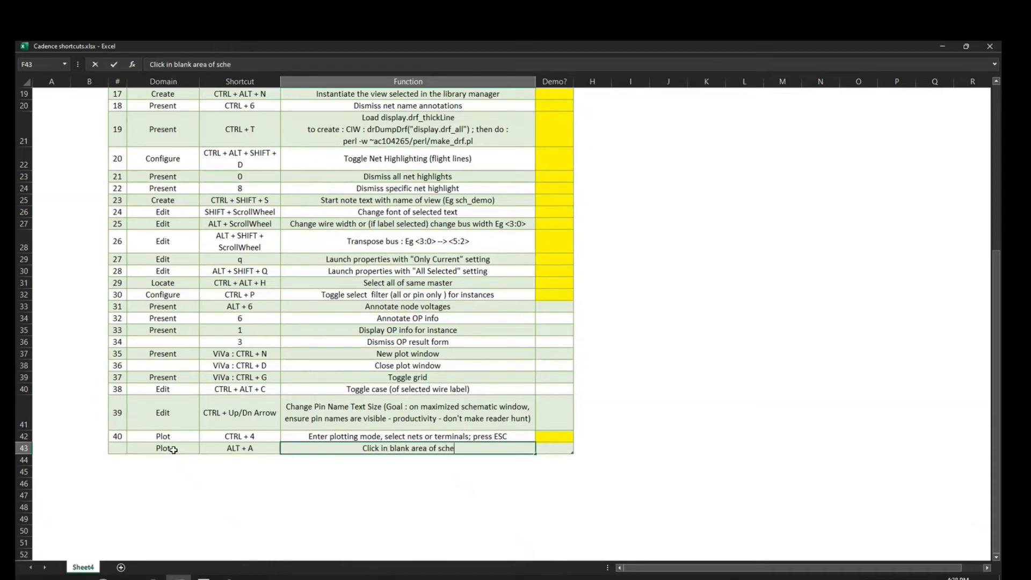
text(matic after sele)
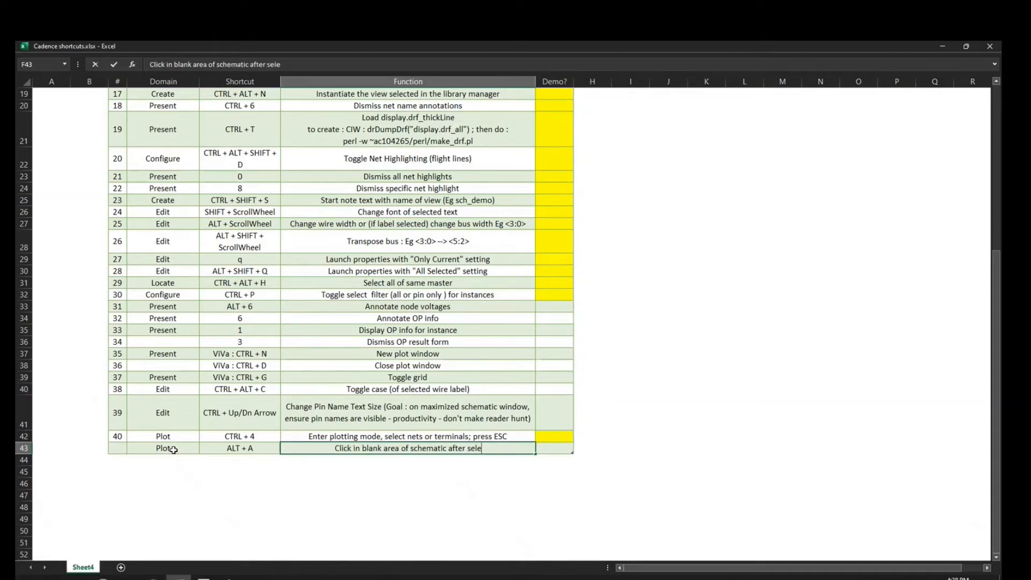
text(cting bus )
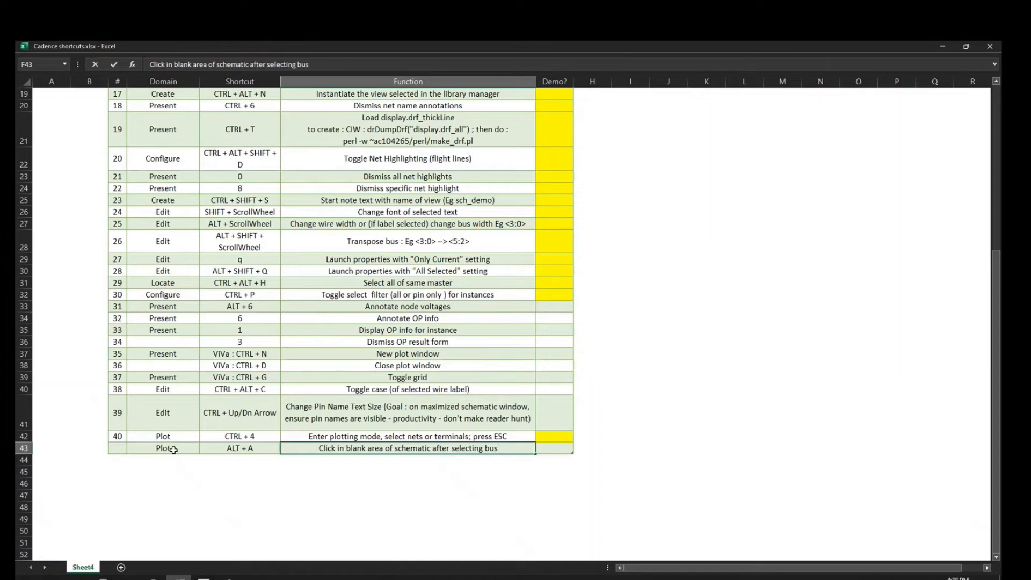
text(and pres)
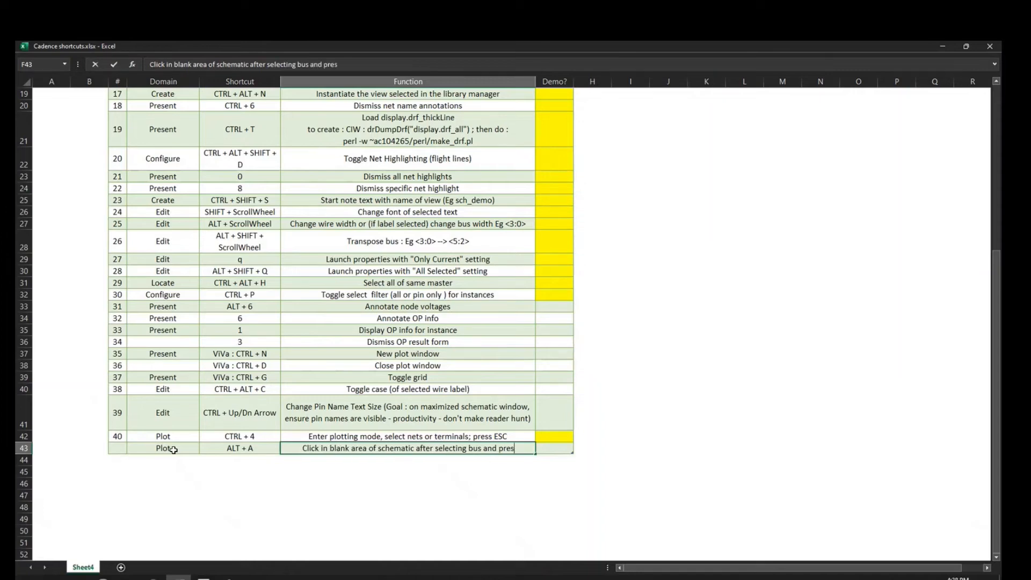
text(s ALT + A to plot all o)
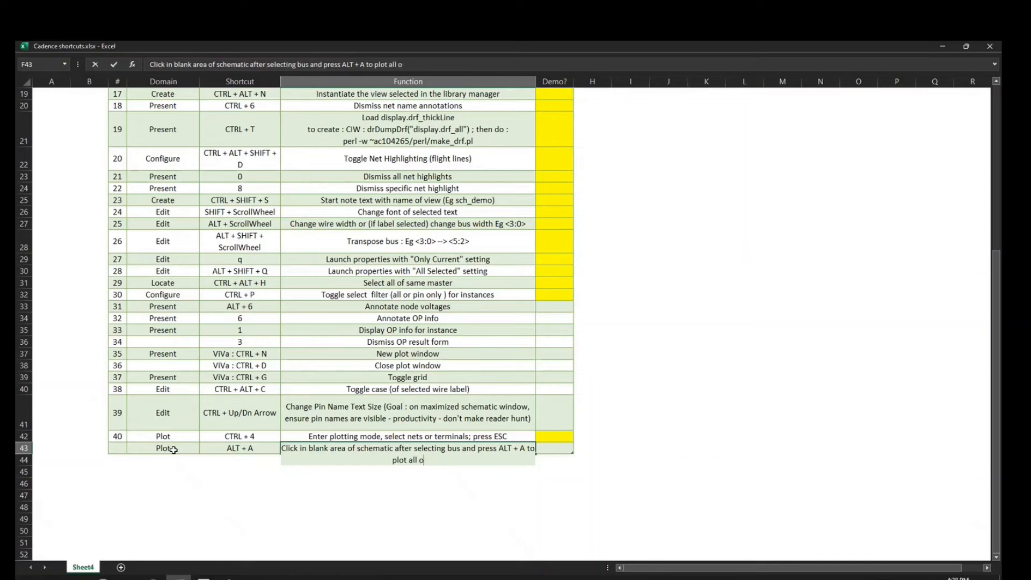
text(f the bus mem)
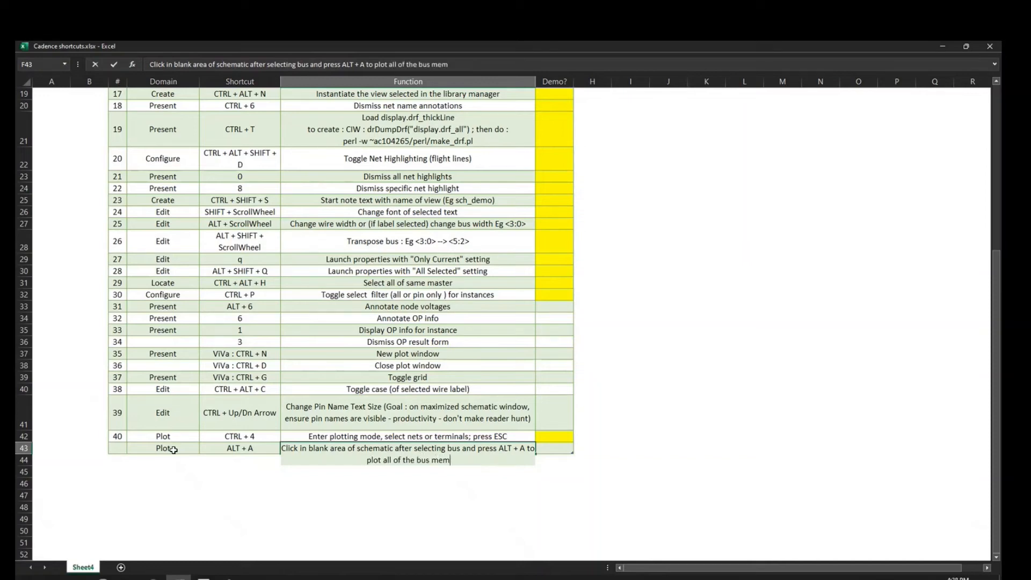
text(bers without fo)
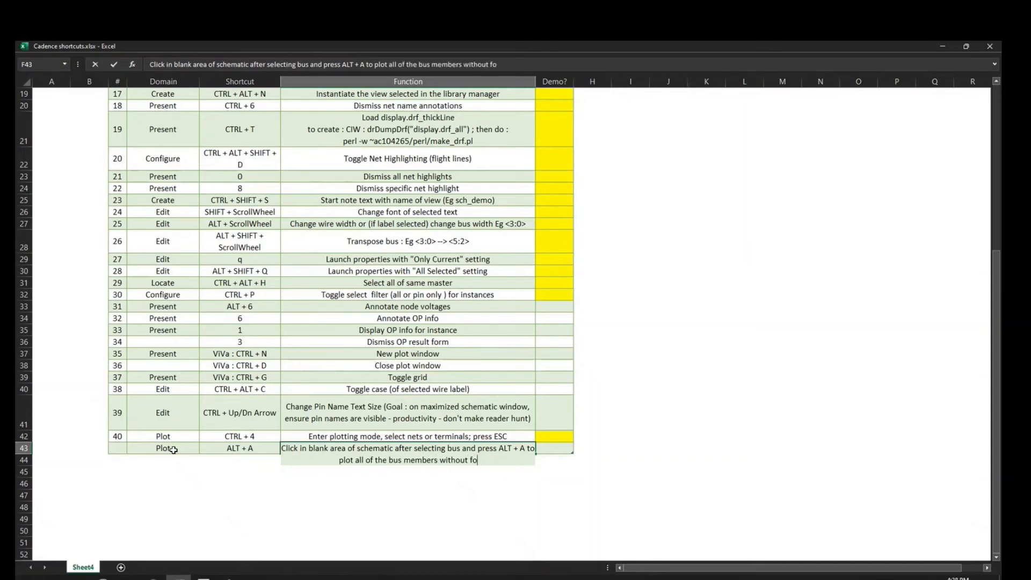
text(rm interaction)
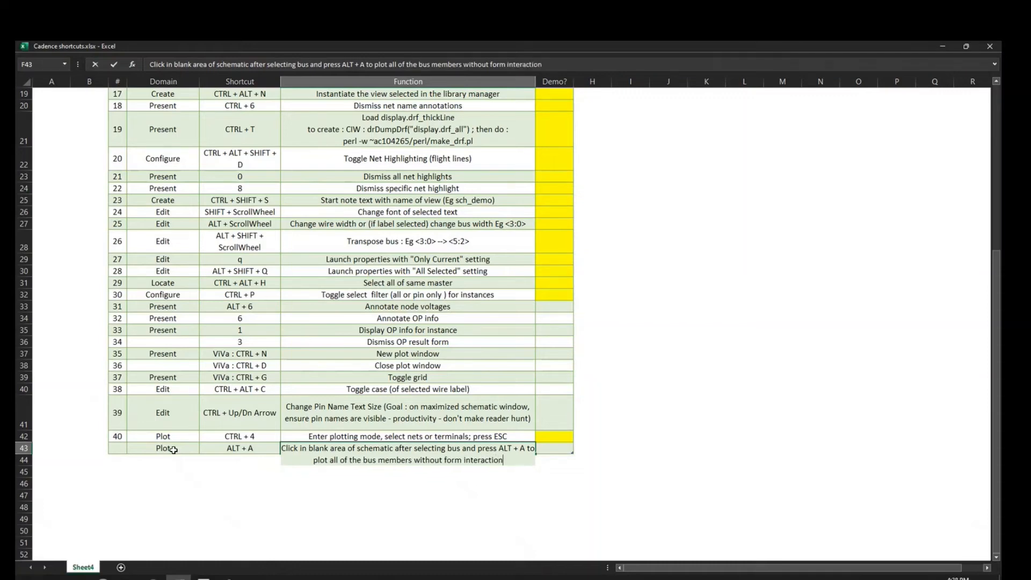
key(Return)
click(347, 391)
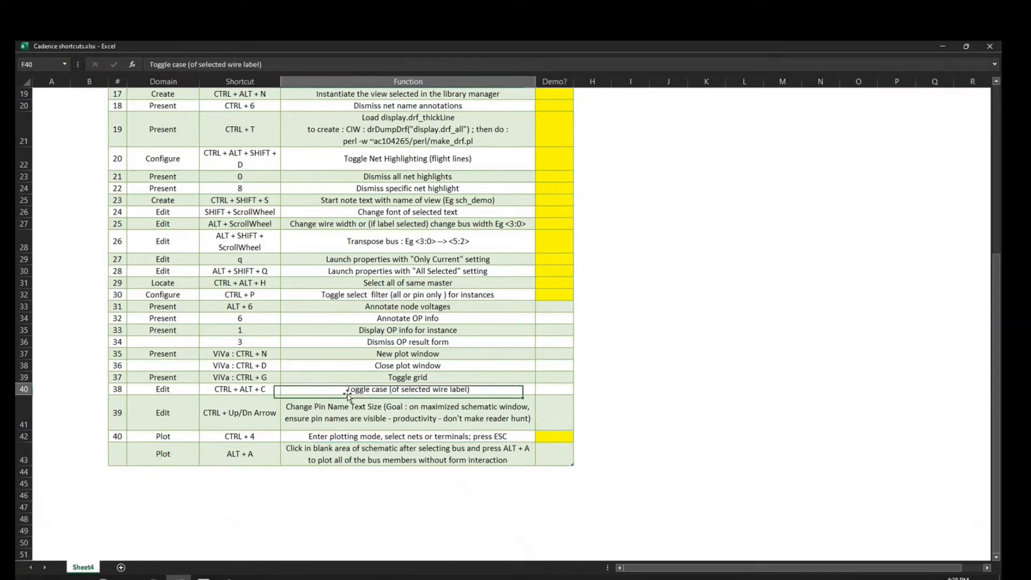
click(267, 469)
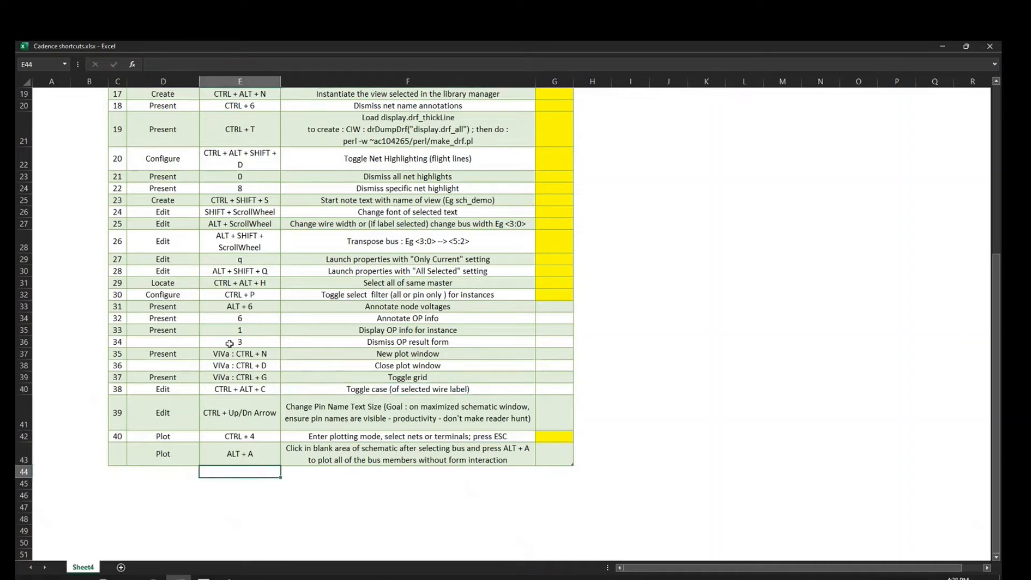
mouse_move(230, 344)
mouse_down()
mouse_move(234, 311)
mouse_move(244, 331)
mouse_up()
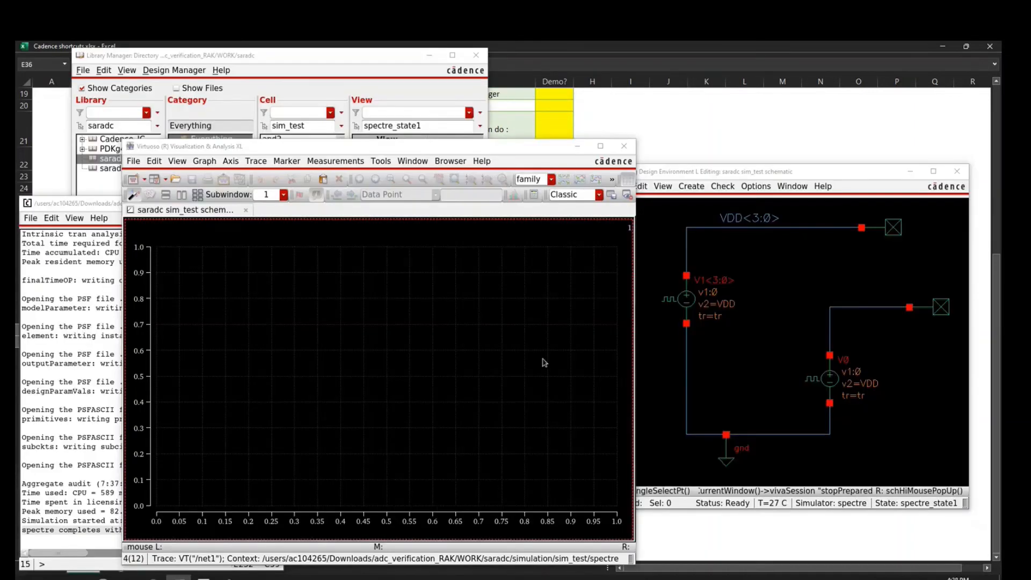
- In Virtuoso, close the simulation log, then check and save the schematic with source V0's DC voltage set to 2.3 V
click(76, 400)
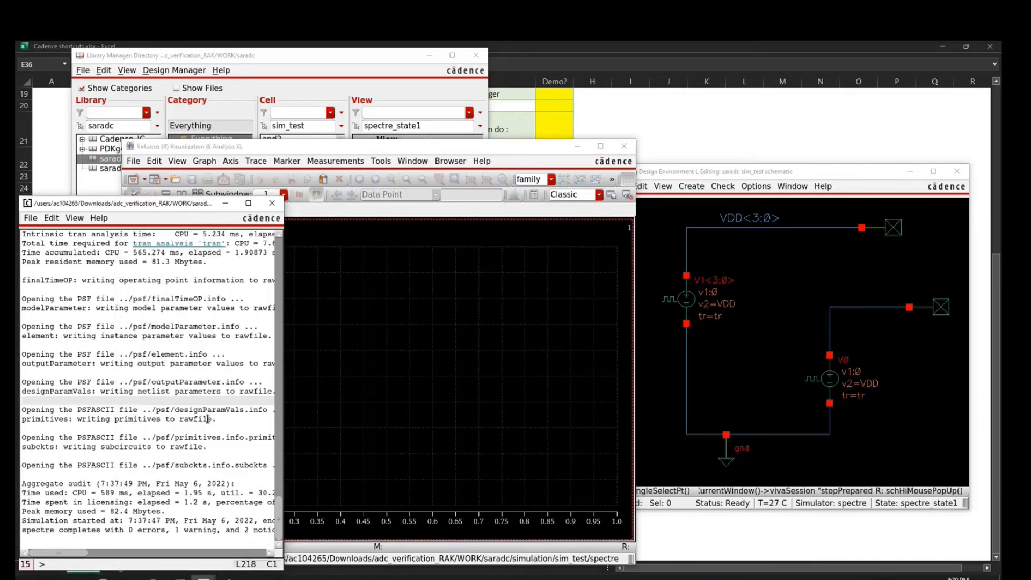
key(ctrl+w)
click(836, 375)
key(q)
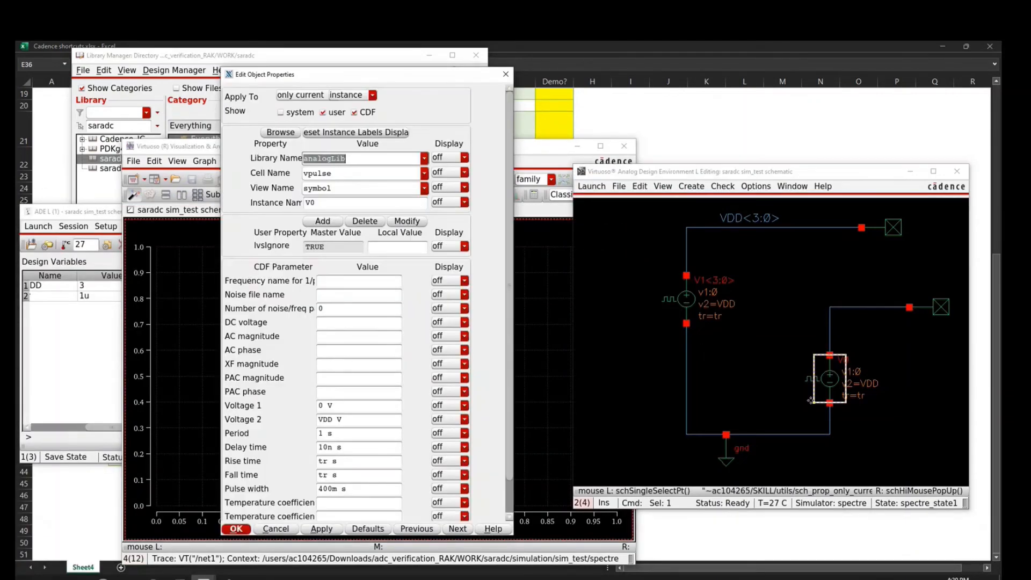
click(339, 323)
key(Return)
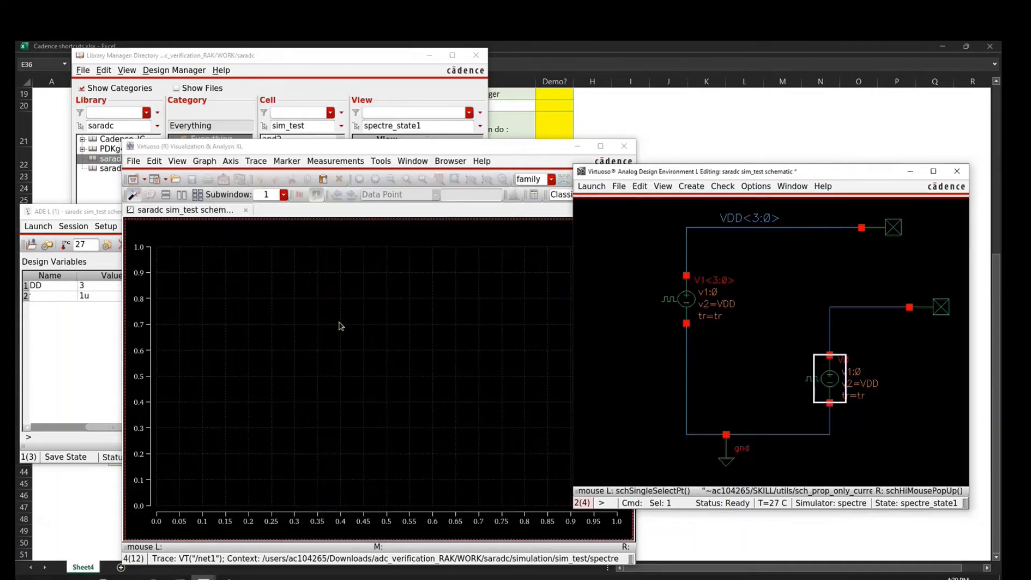
key(shift+x)
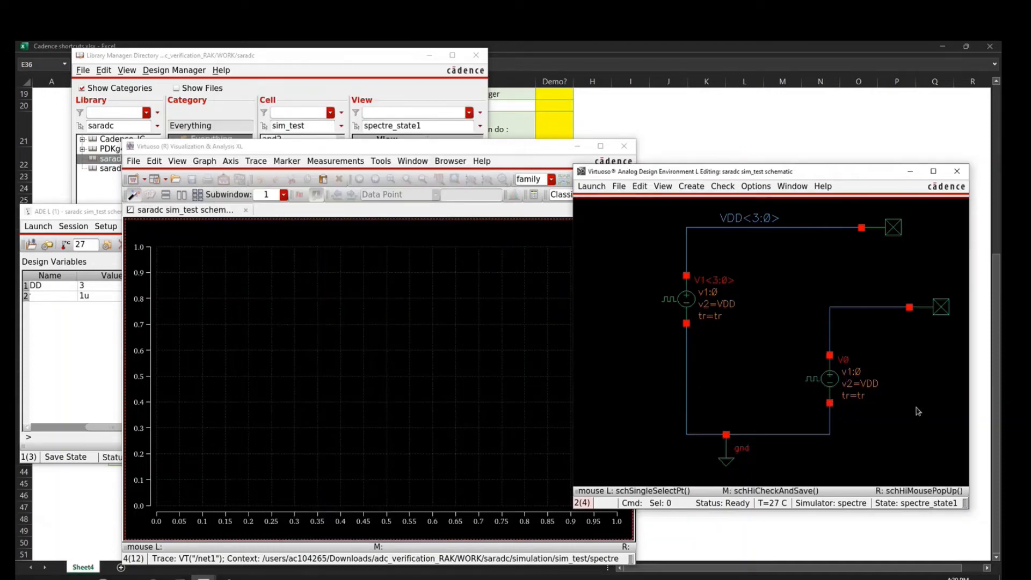
- Place an analogLib res symbol in the schematic beside source V0, choosing the cell in the Library Manager
click(824, 379)
middle_click(824, 378)
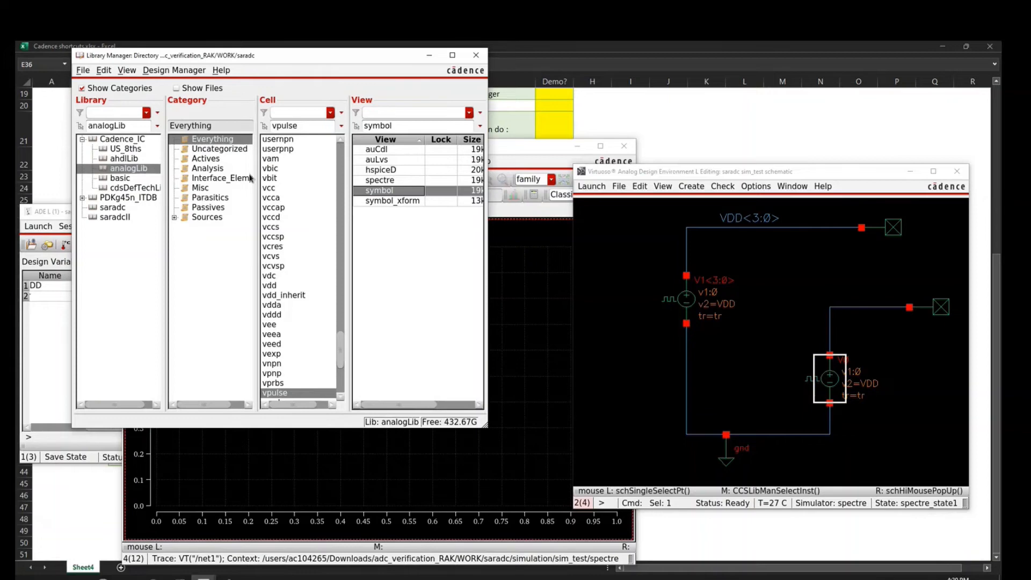
double_click(292, 126)
text(res)
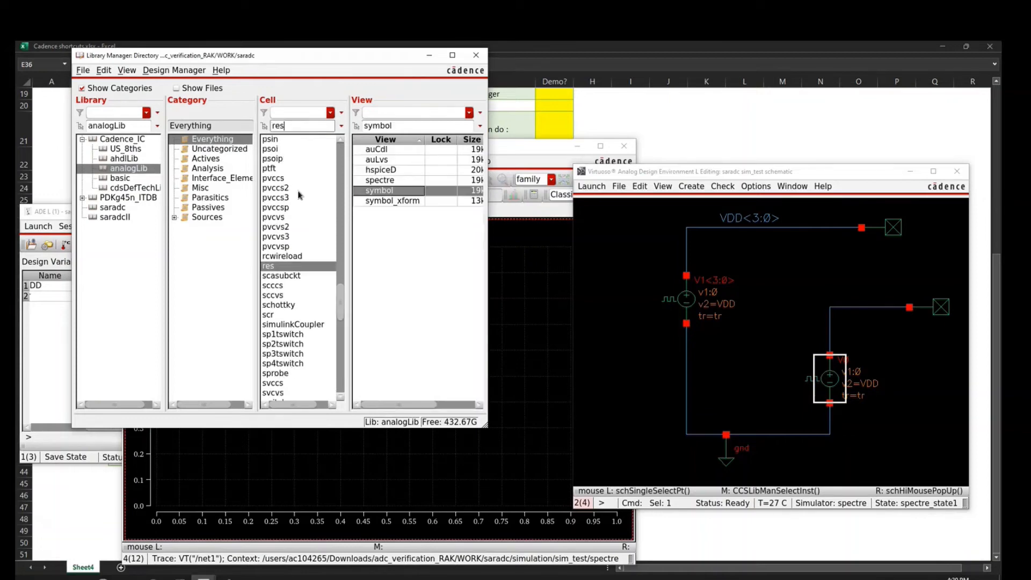
click(817, 447)
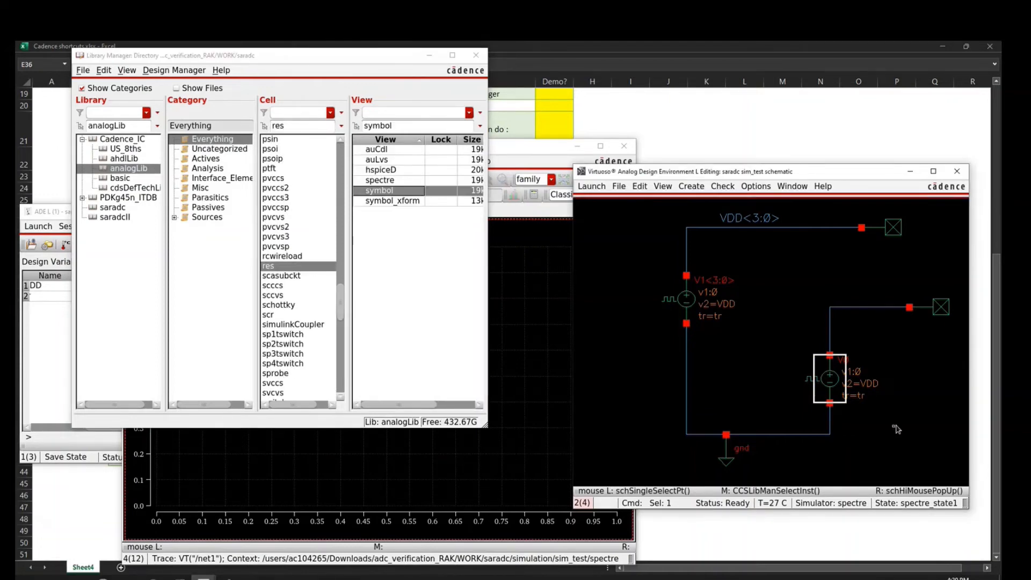
key(i)
click(913, 374)
key(Escape)
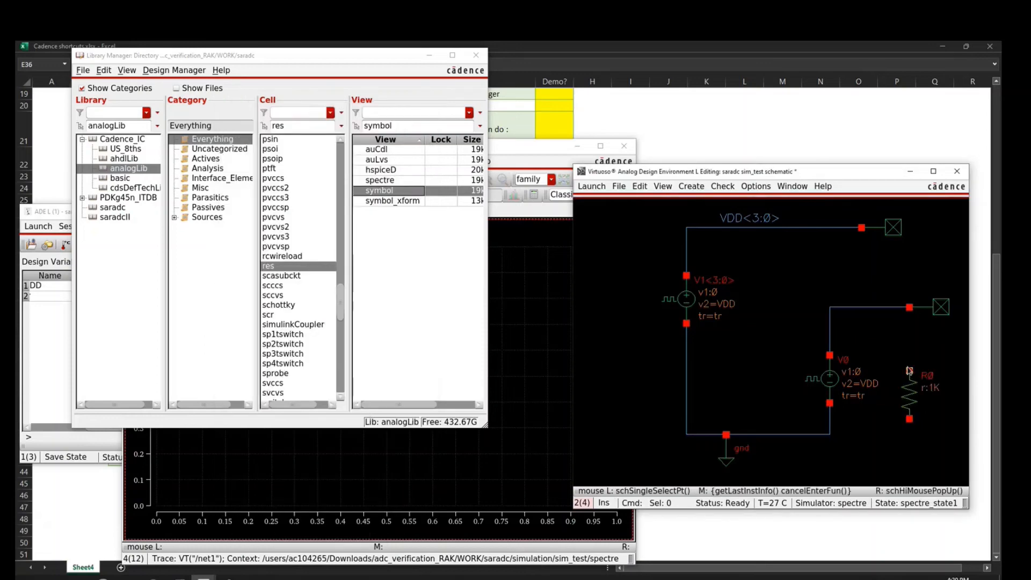
- Wire the resistor in parallel with V0, from V0's output net to the ground net
key(w)
click(910, 371)
click(886, 307)
click(909, 419)
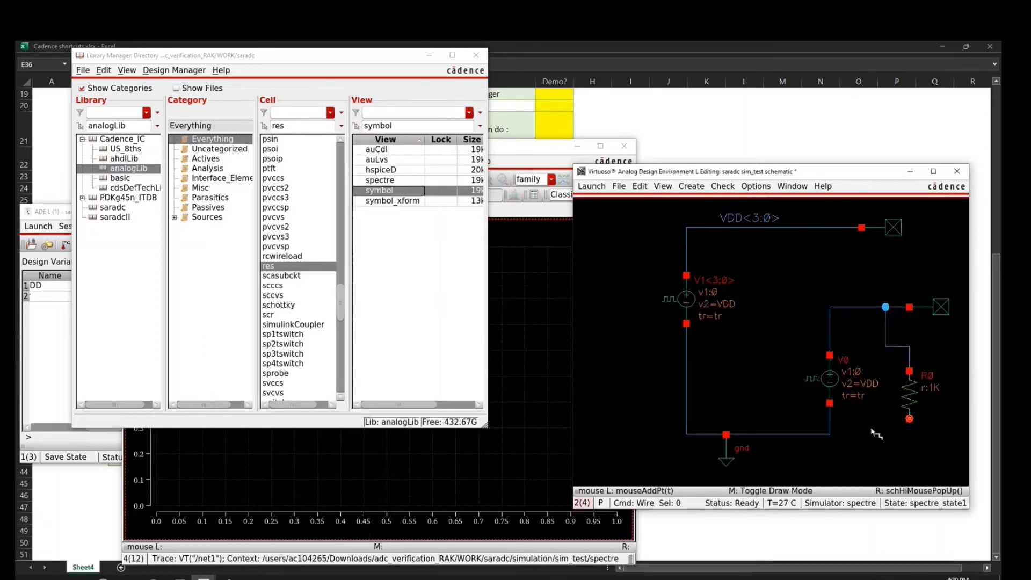
click(830, 434)
key(Escape)
- Delete the no-connect symbol from V0's output net, and check and save the schematic
double_click(924, 304)
key(Delete)
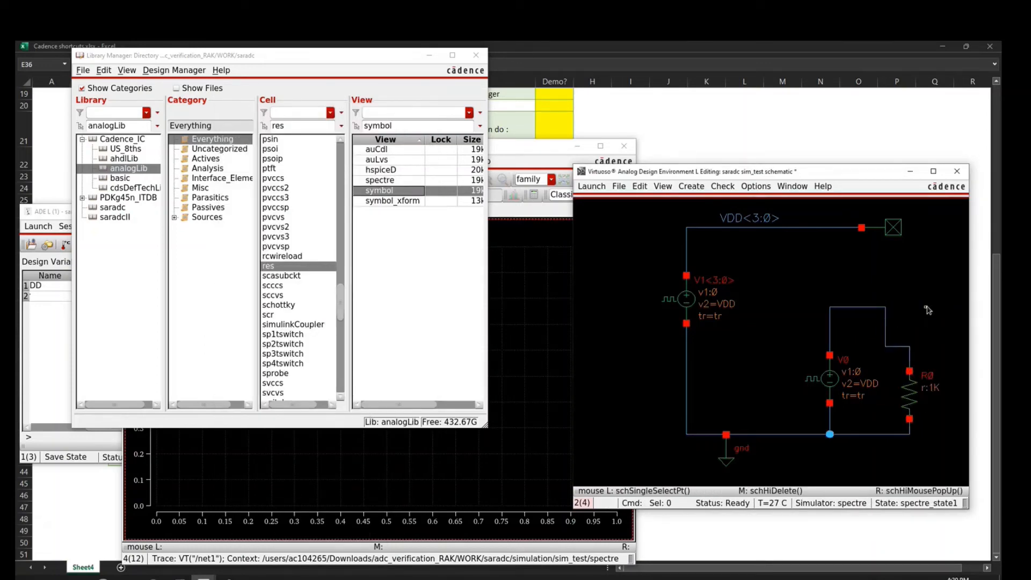
key(shift+x)
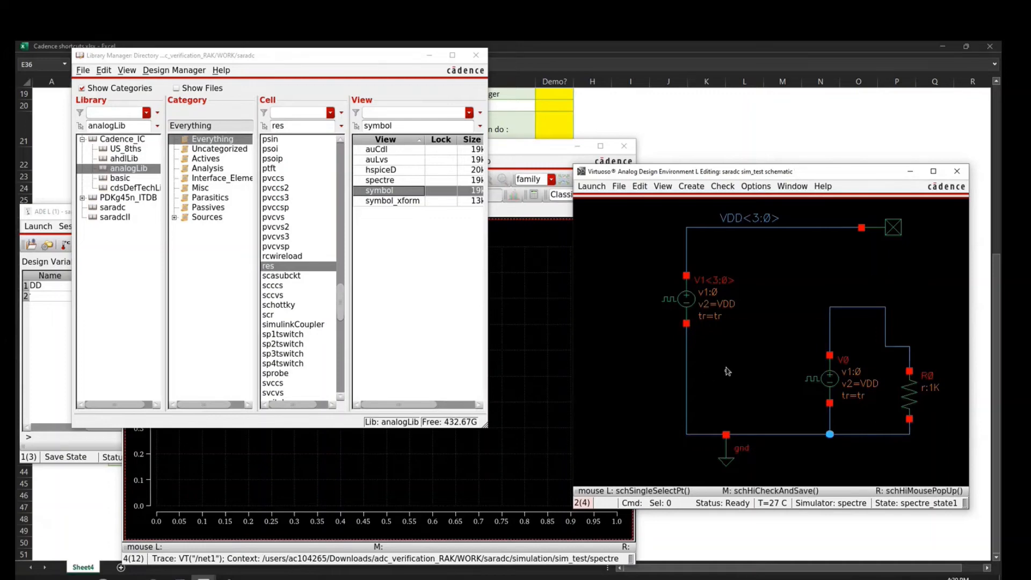
- Add a dc analysis that saves the DC operating point in ADE L, and run the simulation
click(57, 359)
click(367, 263)
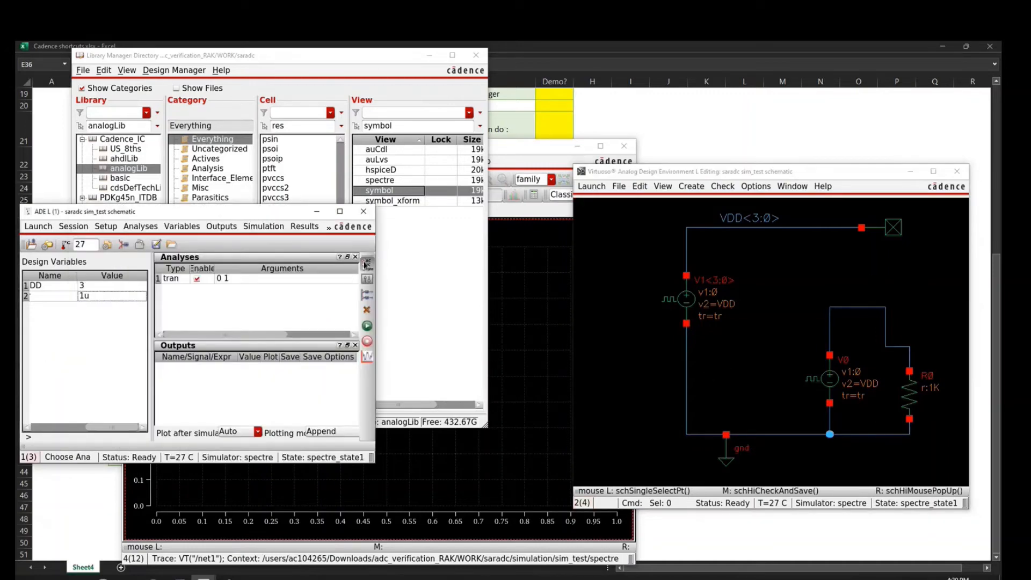
click(316, 128)
click(321, 261)
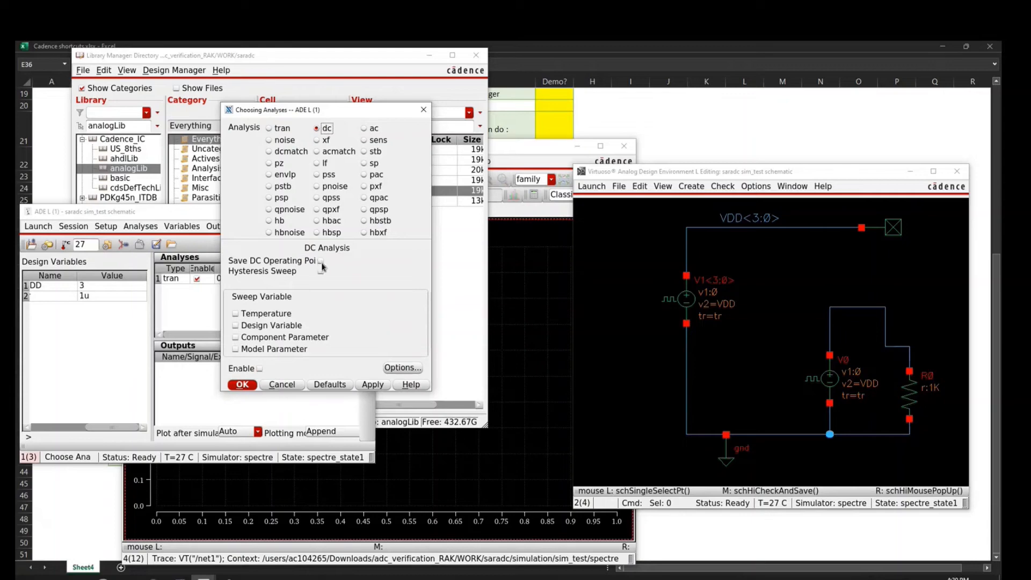
click(242, 385)
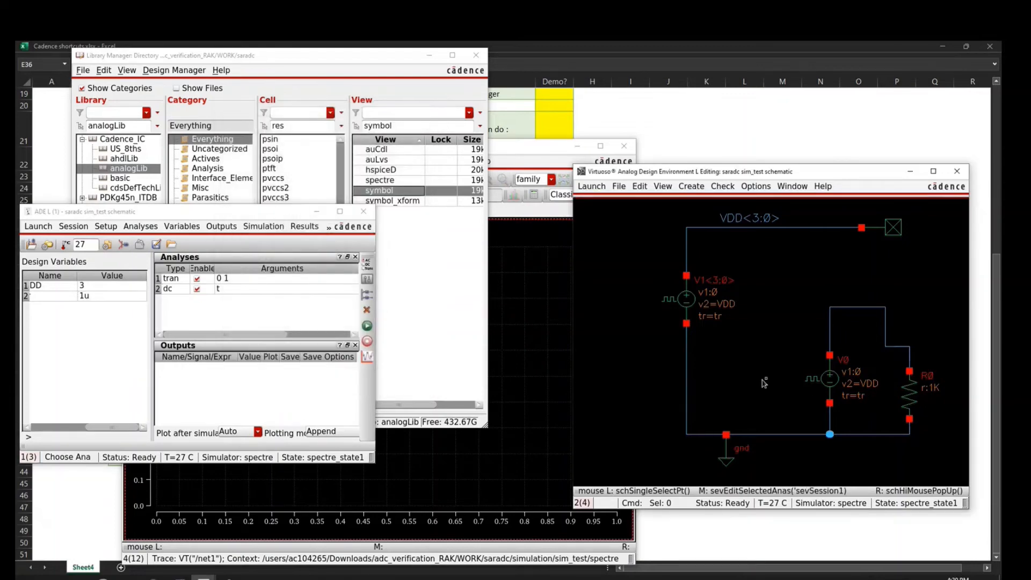
key(F8)
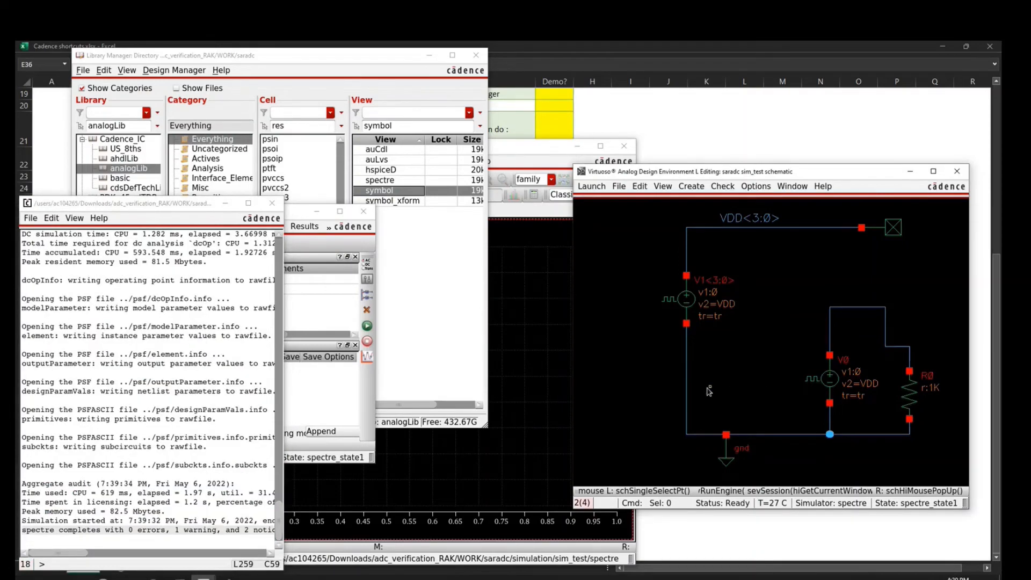
- Annotate the schematic with the DC operating-point info of its components and the DC node voltages
key(F9)
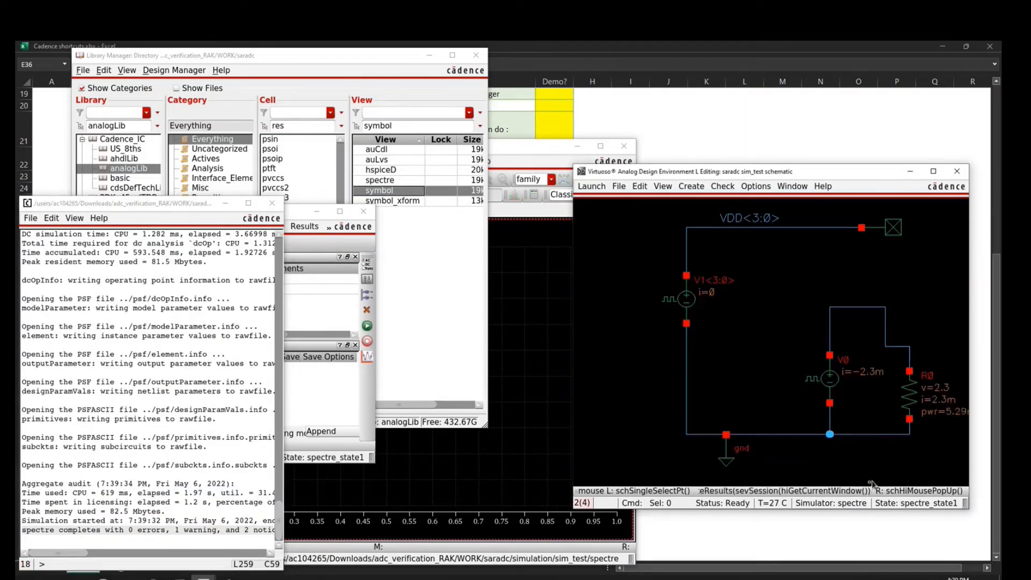
middle_drag(869, 478, 805, 461)
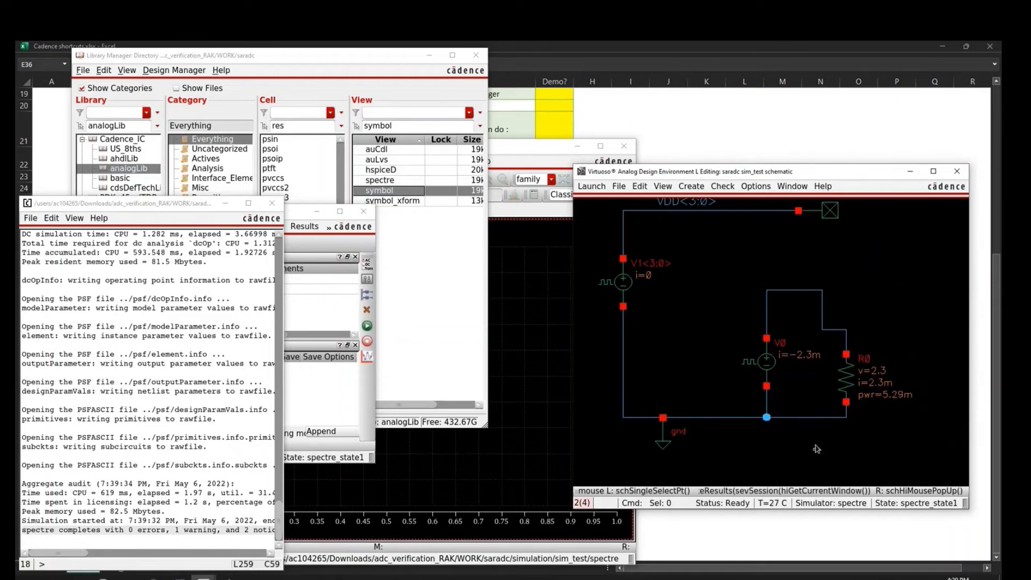
key(F10)
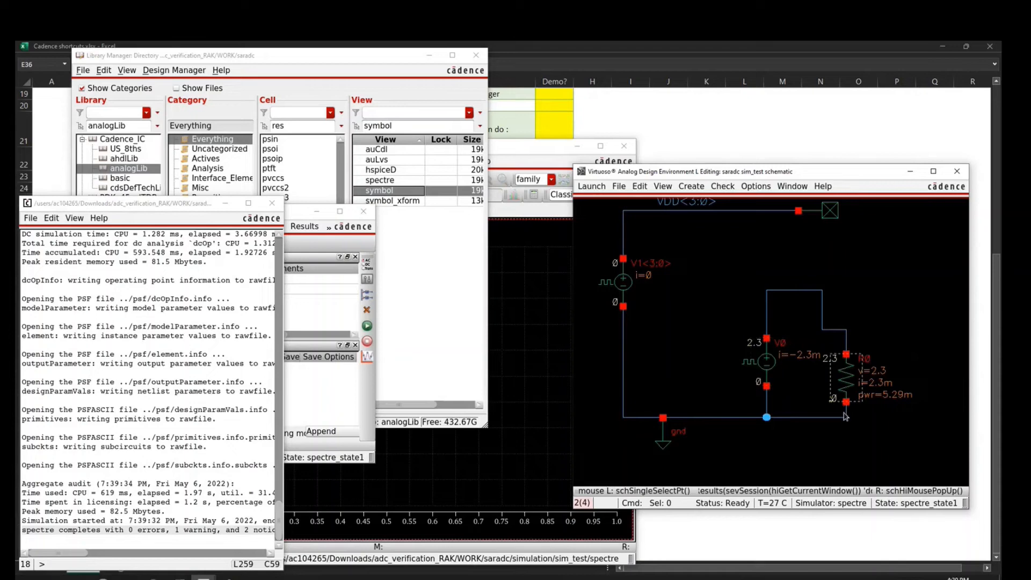
- Clear the DC annotations from the schematic, and display resistor R0's operating-point info in a results window before dismissing it
key(F11)
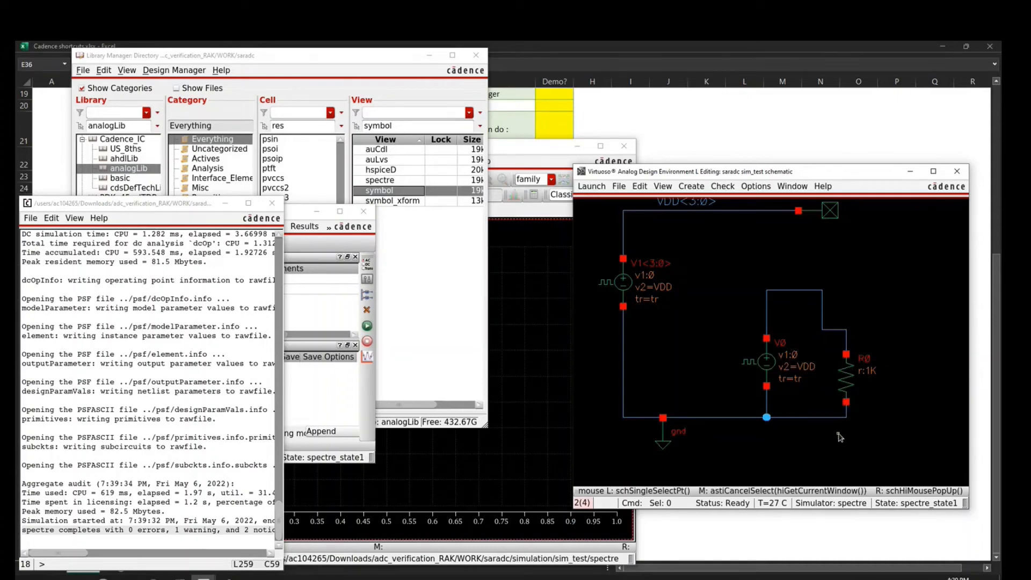
click(847, 382)
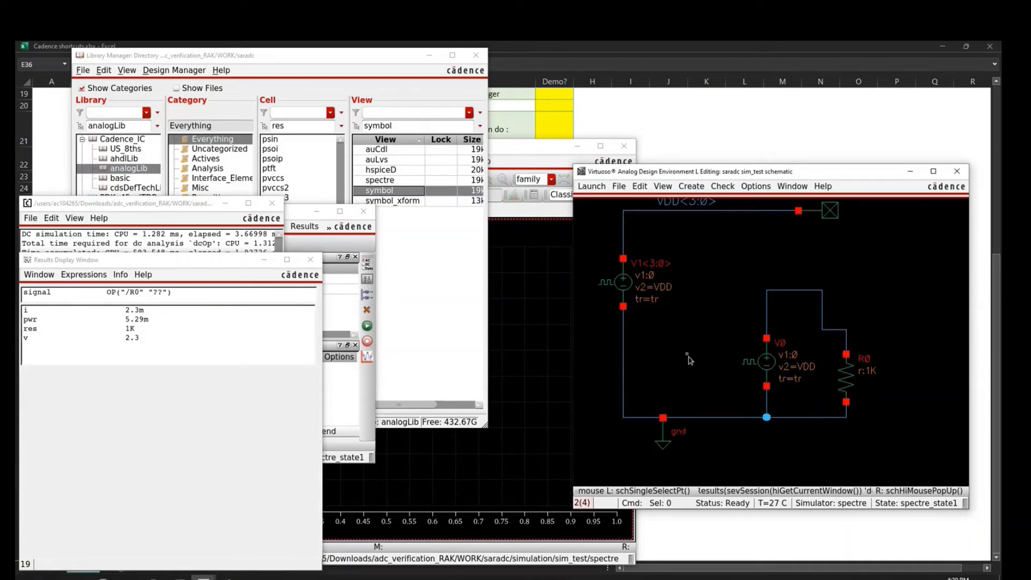
key(Escape)
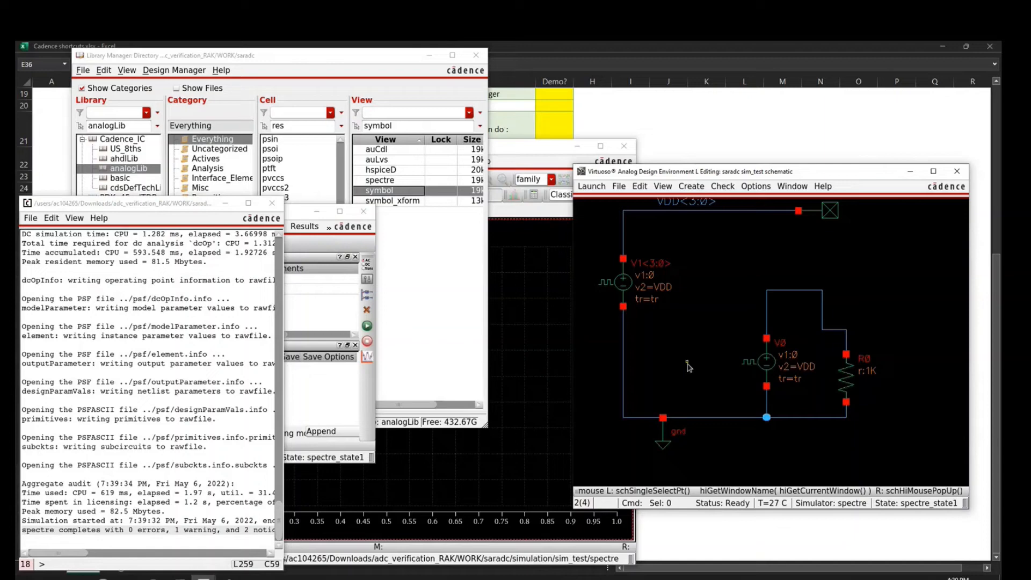
- Display resistor R0's operating-point info once more, and close the Results Display Window with its own Close command
click(854, 381)
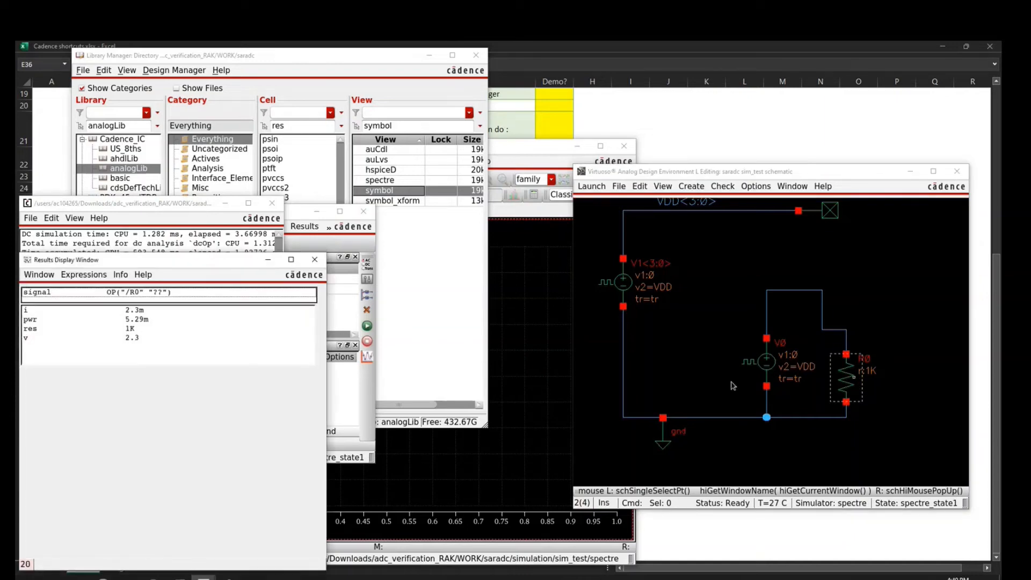
click(39, 274)
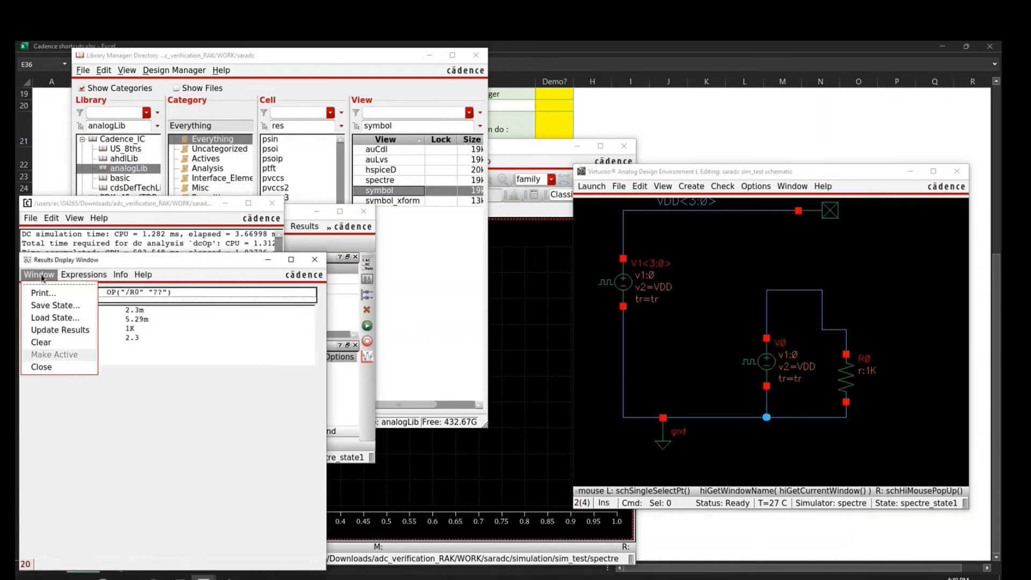
click(50, 367)
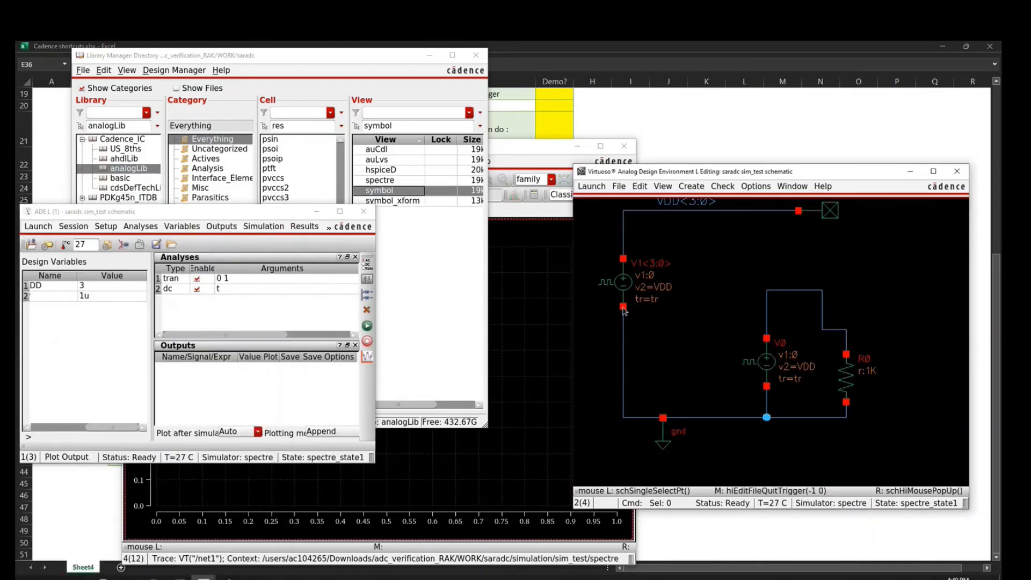
- Switch to the Excel shortcuts spreadsheet and fill the Demo? cells of shortcuts 32 to 34 with yellow
click(637, 112)
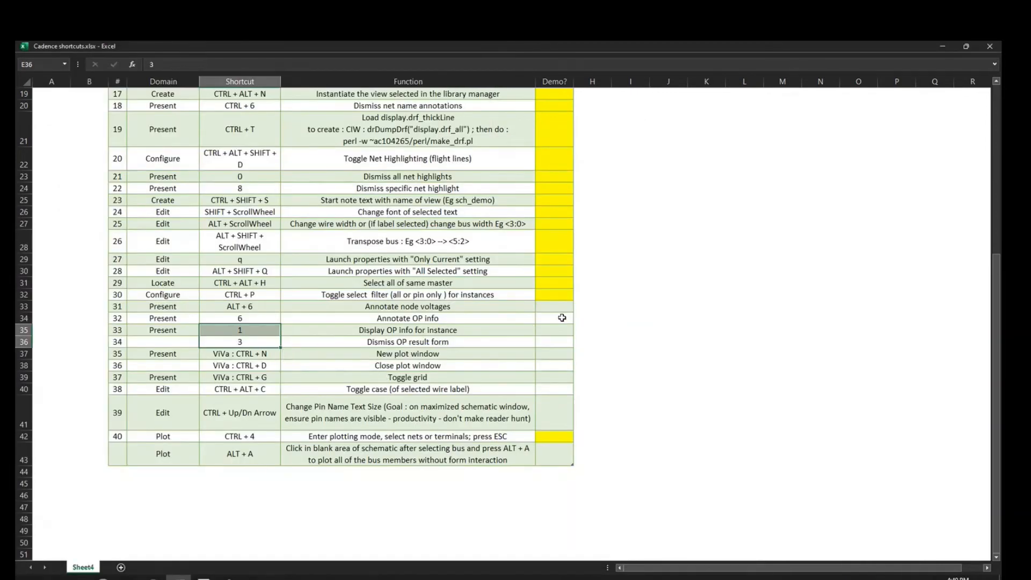
drag(562, 318, 559, 350)
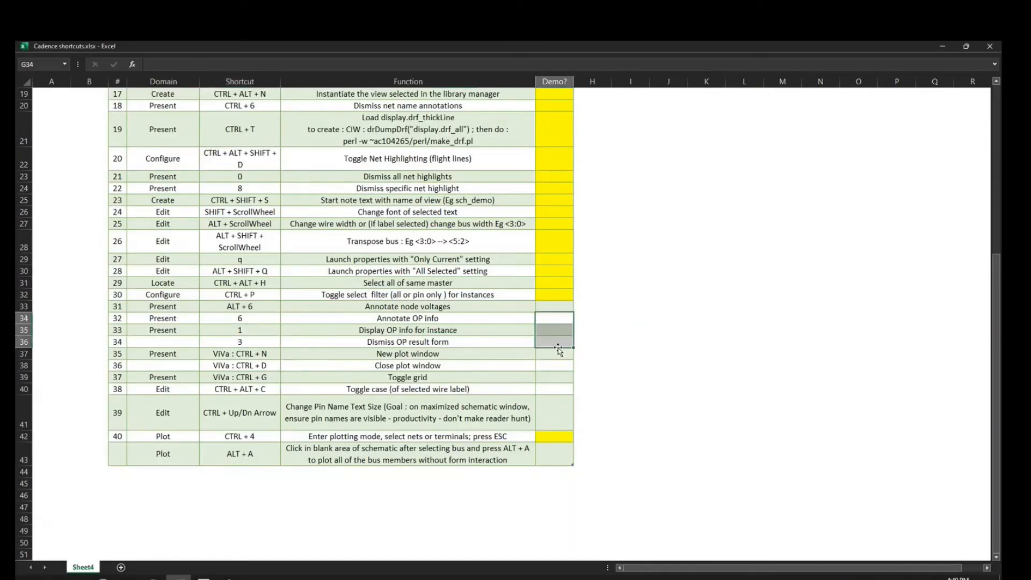
key(F4)
click(684, 398)
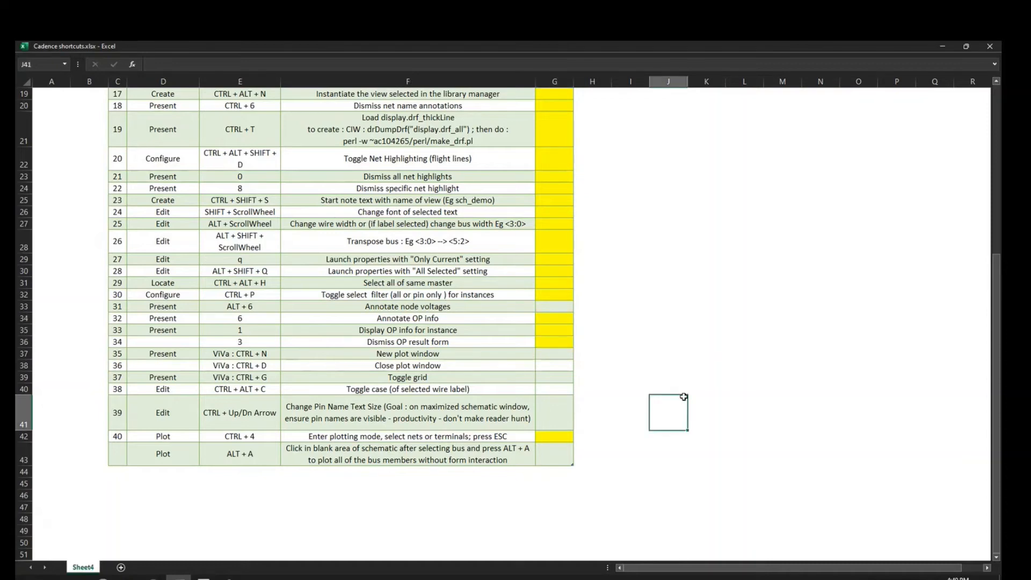
- Switch back to the Virtuoso schematic and display the operating-point info of R0 and V0 in one results window
key(alt+Tab)
click(900, 338)
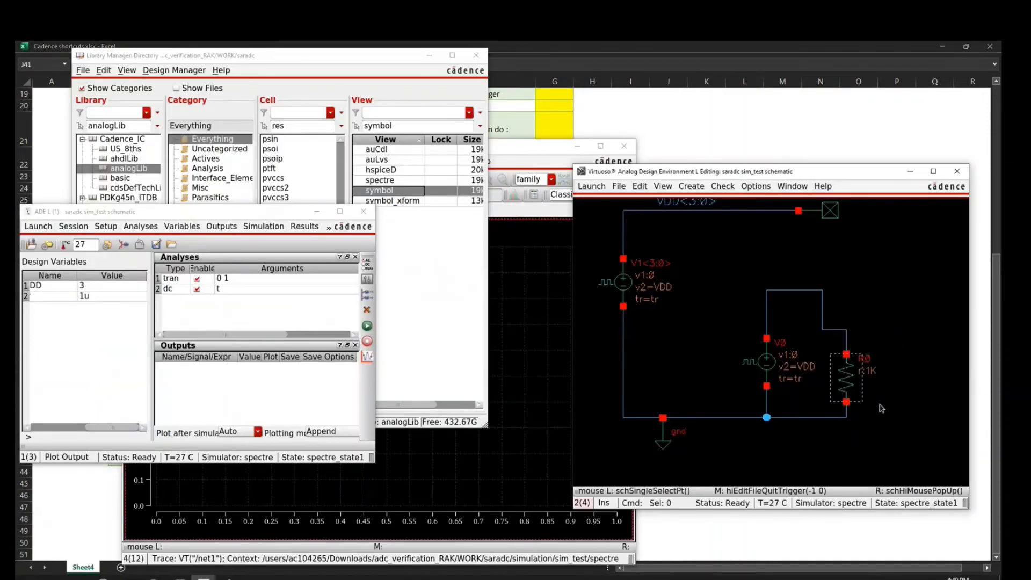
key(F6)
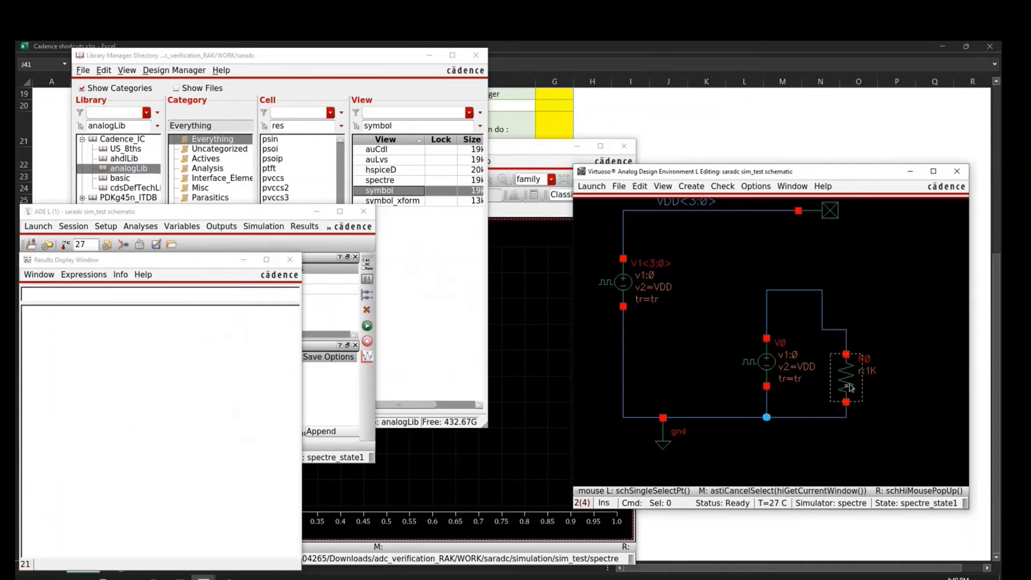
click(846, 377)
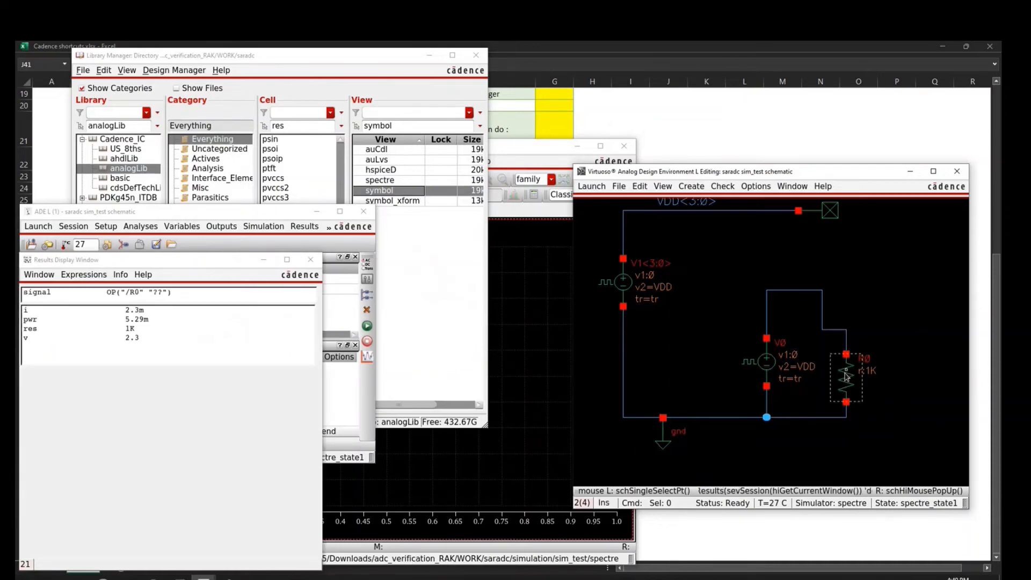
drag(240, 263, 306, 174)
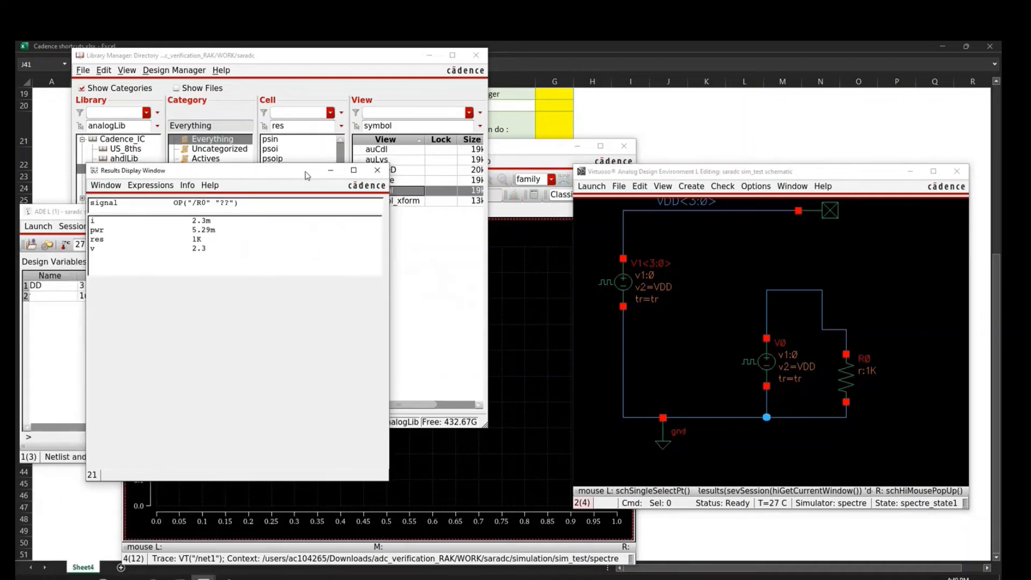
click(760, 368)
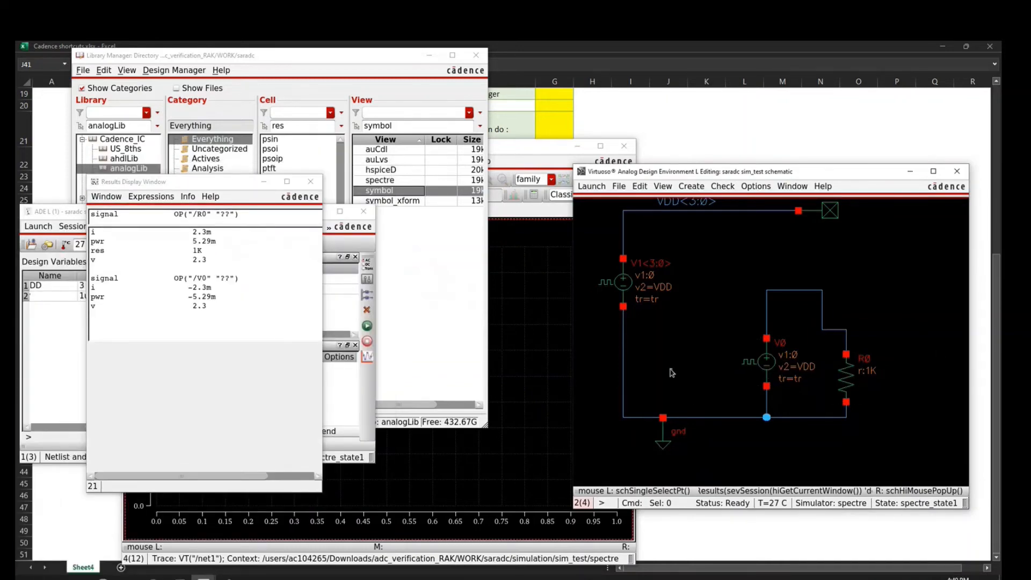
- Dismiss the results form and annotate the schematic components with their operating-point info
key(Escape)
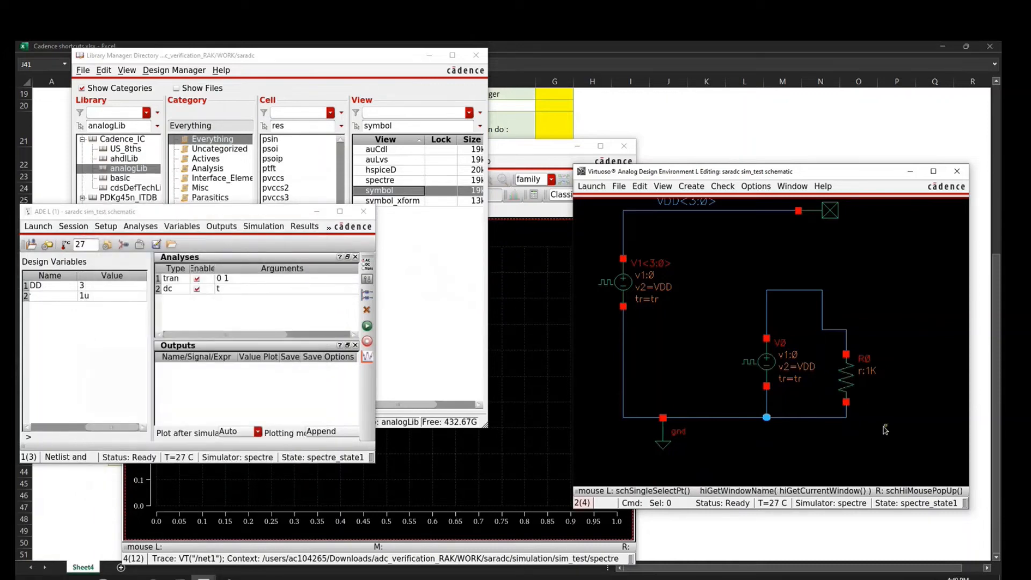
key(F6)
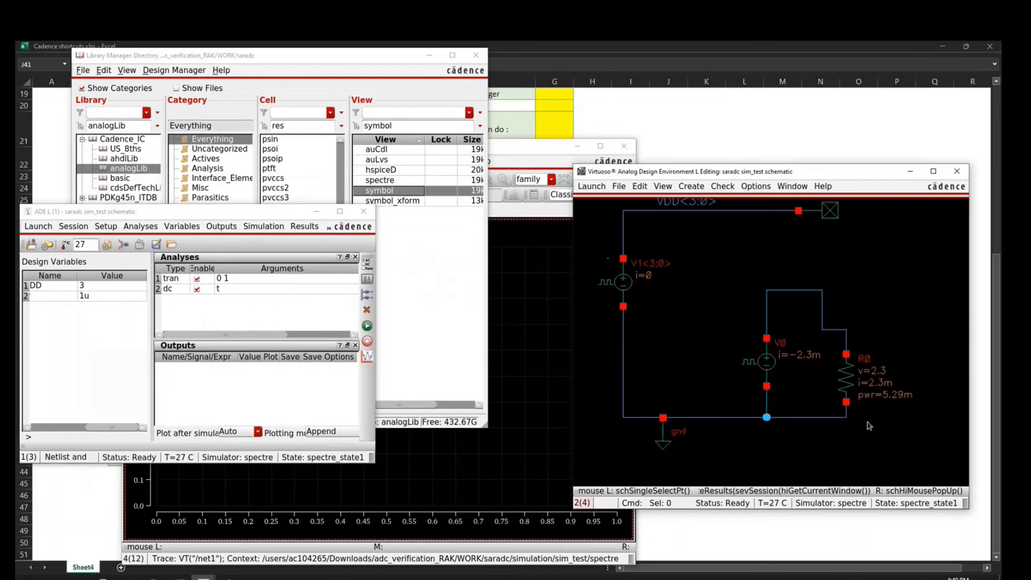
right_drag(590, 241, 941, 466)
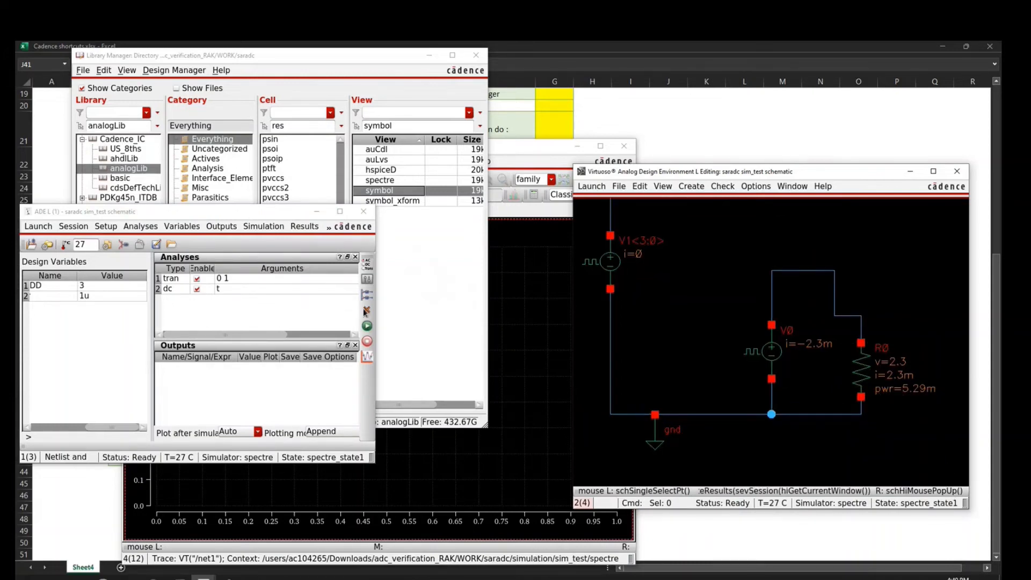
- Place an nmos1v_3 symbol from the mos category of the gpdk045 library beside resistor R0 in the schematic
click(85, 153)
click(83, 198)
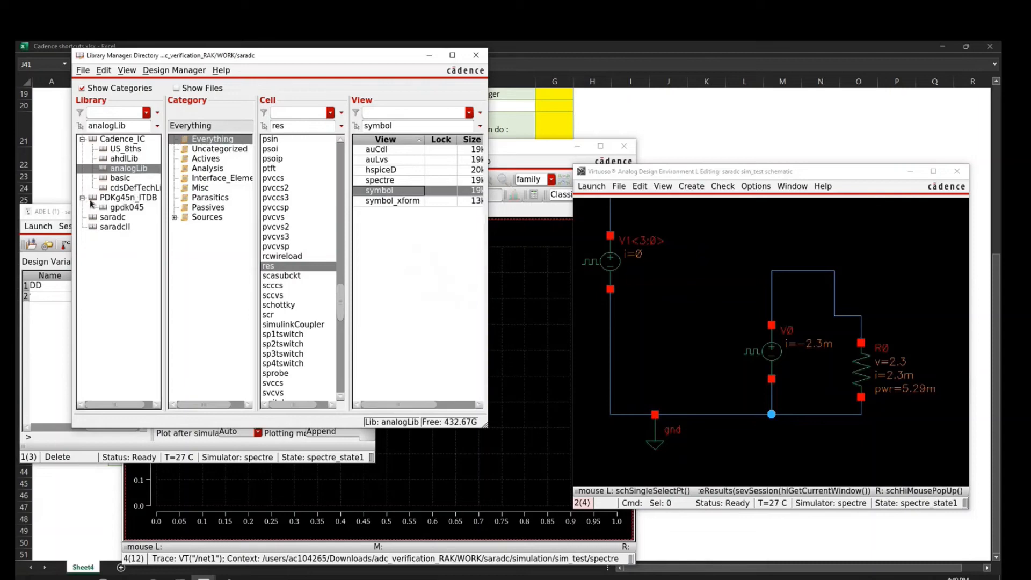
click(127, 207)
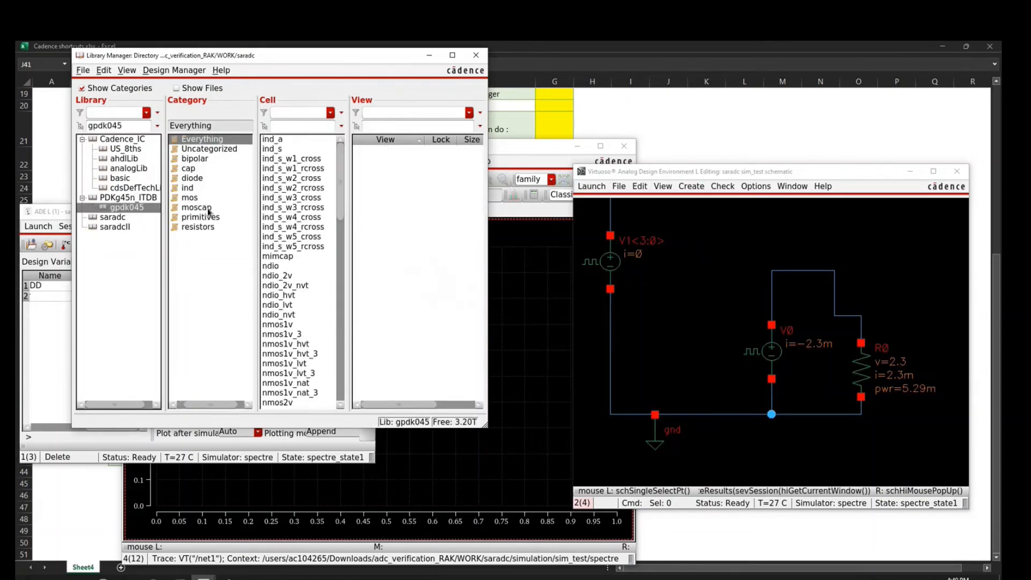
click(189, 198)
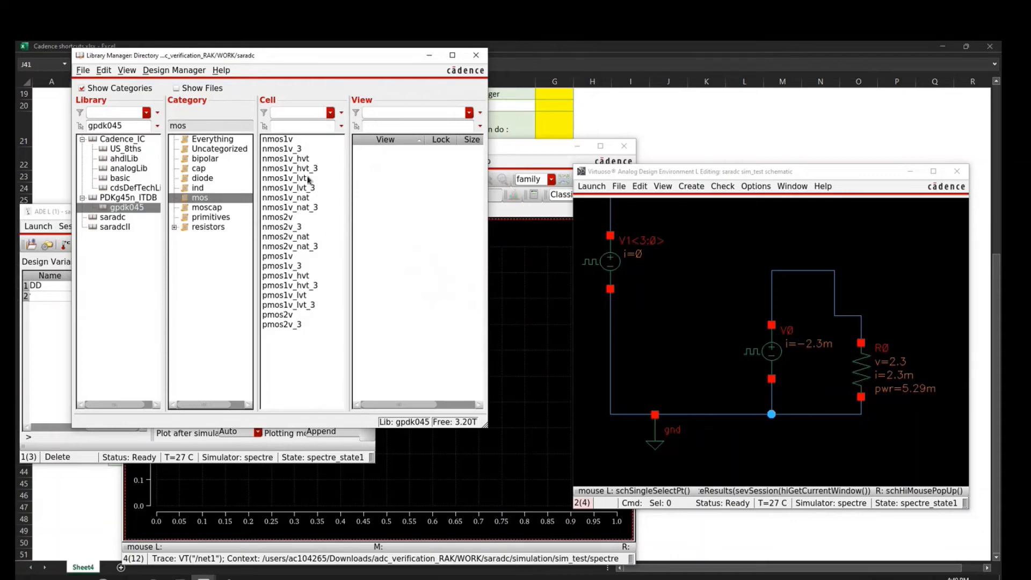
click(295, 150)
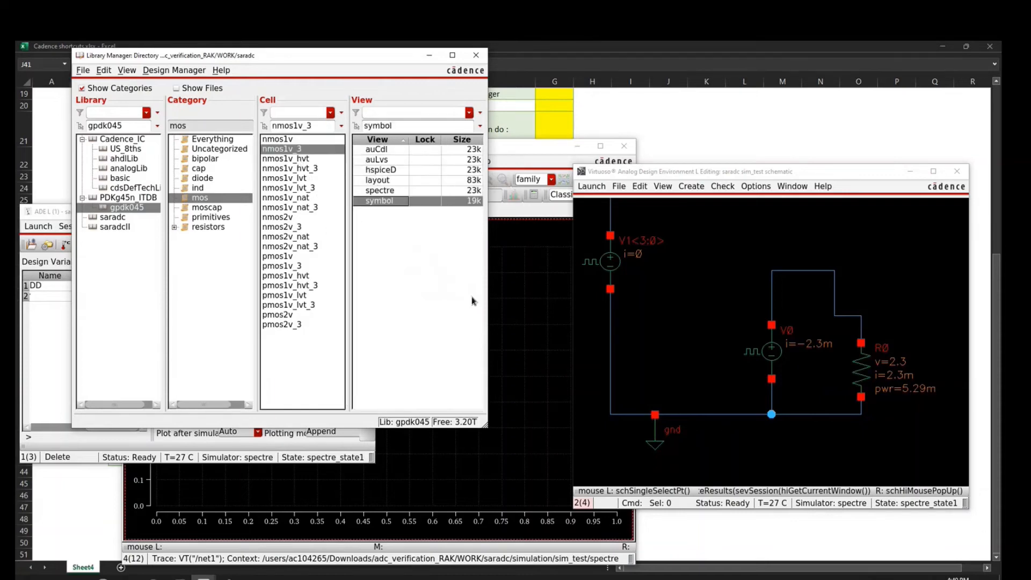
middle_drag(890, 440, 752, 452)
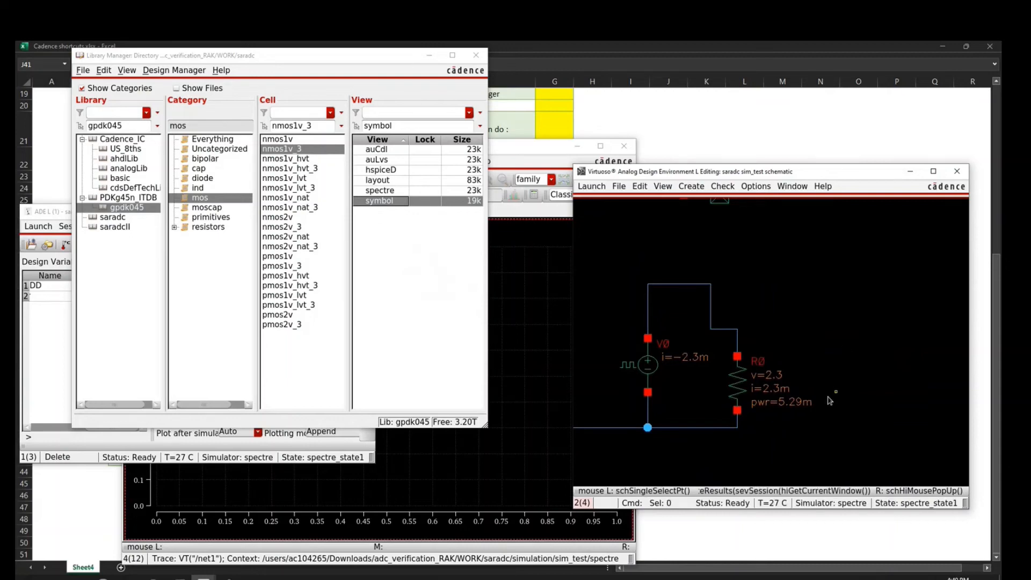
key(i)
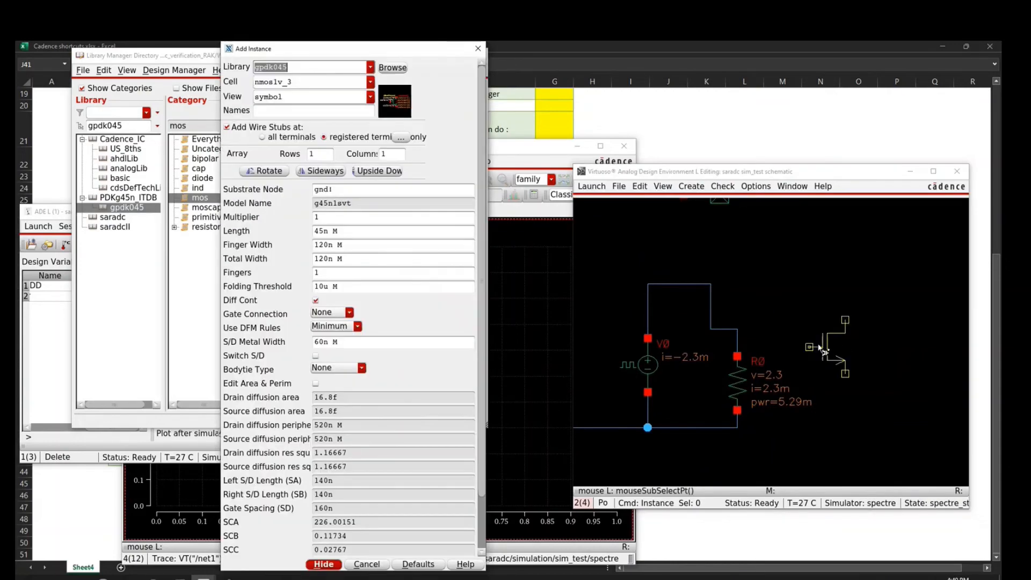
click(819, 342)
key(Escape)
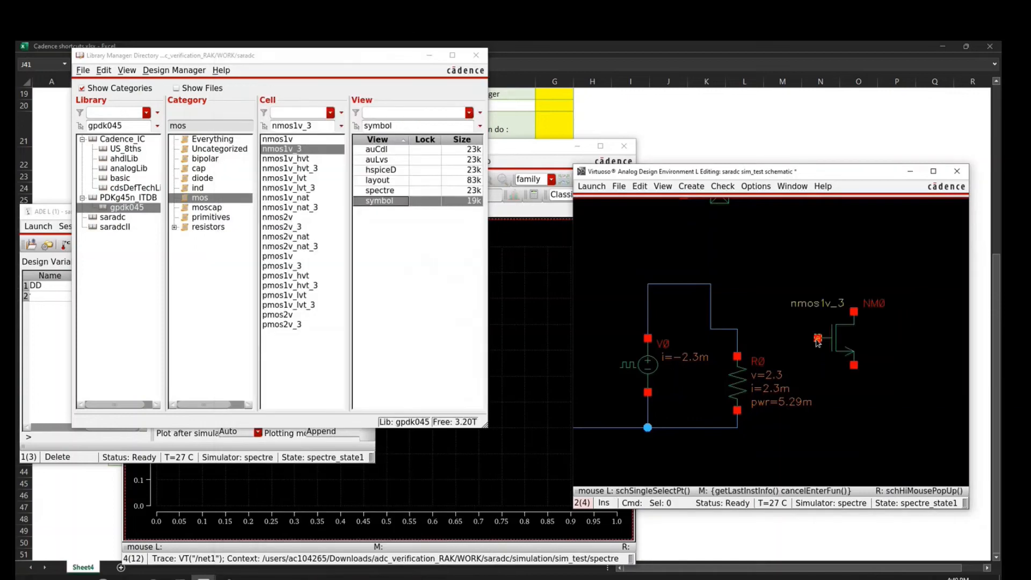
- Wire the NMOS gate to V0's output net and its source to the ground net
key(w)
click(818, 338)
click(737, 329)
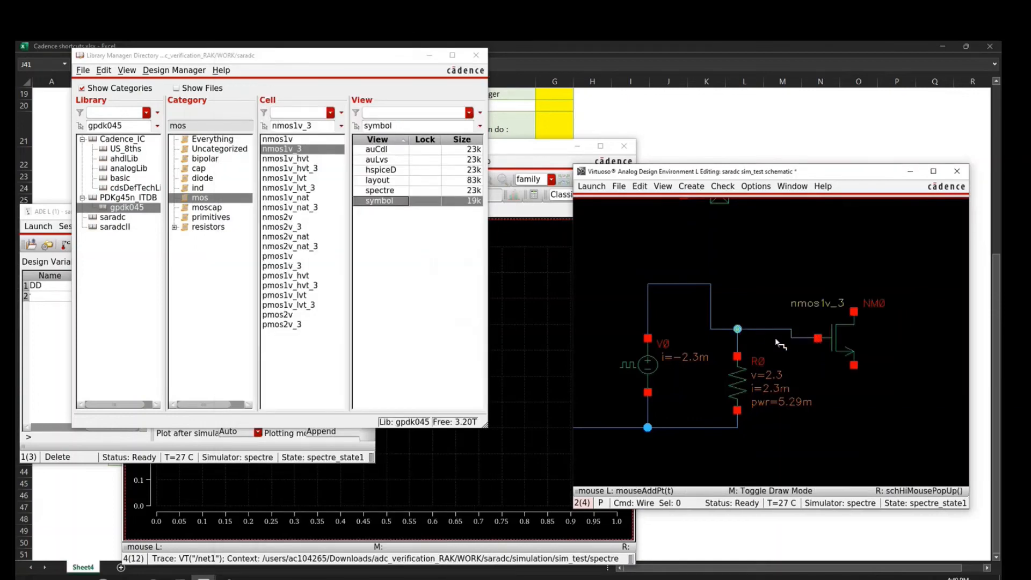
click(854, 365)
click(737, 427)
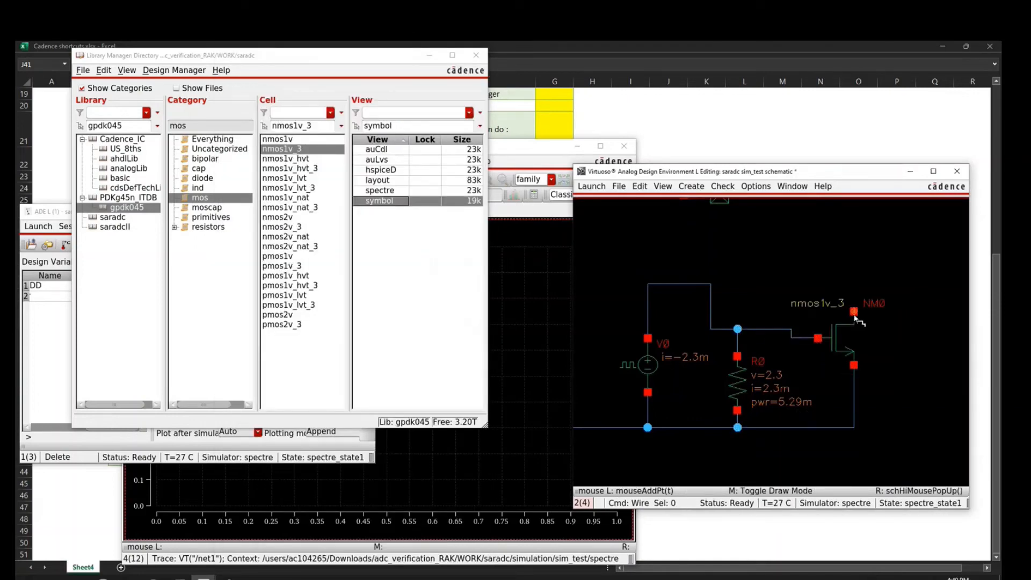
key(Escape)
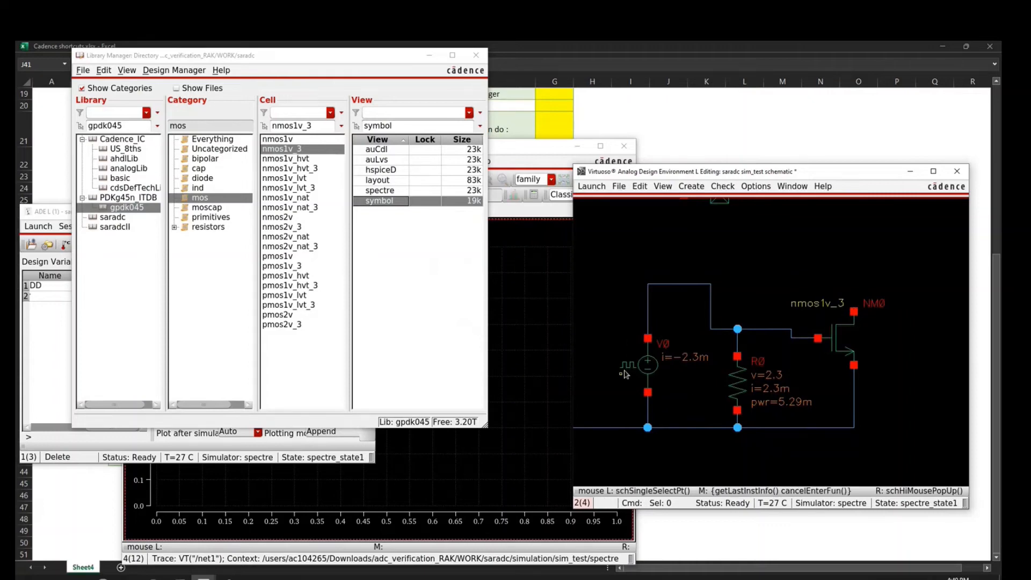
- Place an analogLib vdc source with a DC voltage of 0.2 beside the NMOS transistor
click(664, 367)
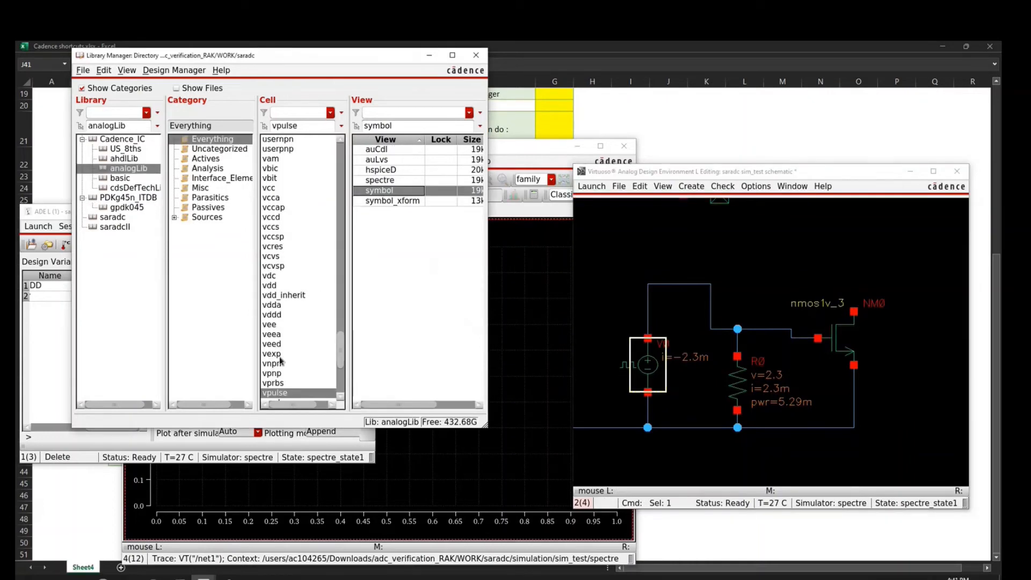
click(274, 276)
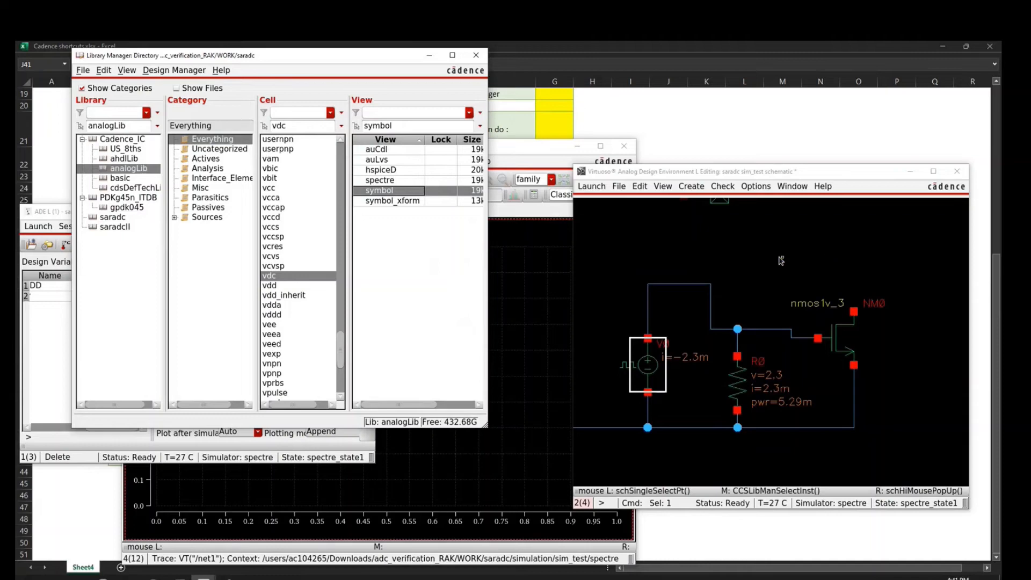
key(i)
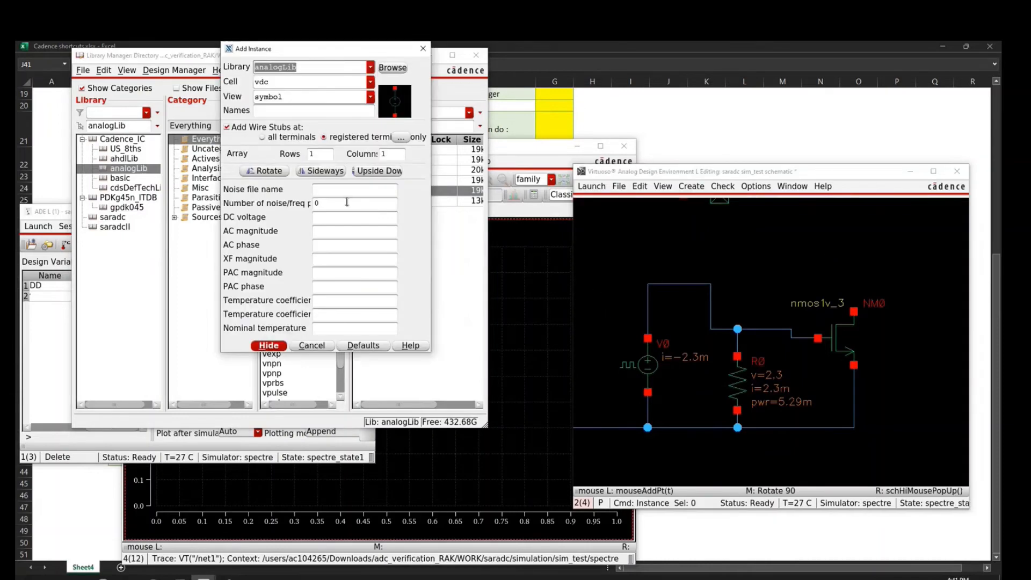
click(339, 218)
text(0.)
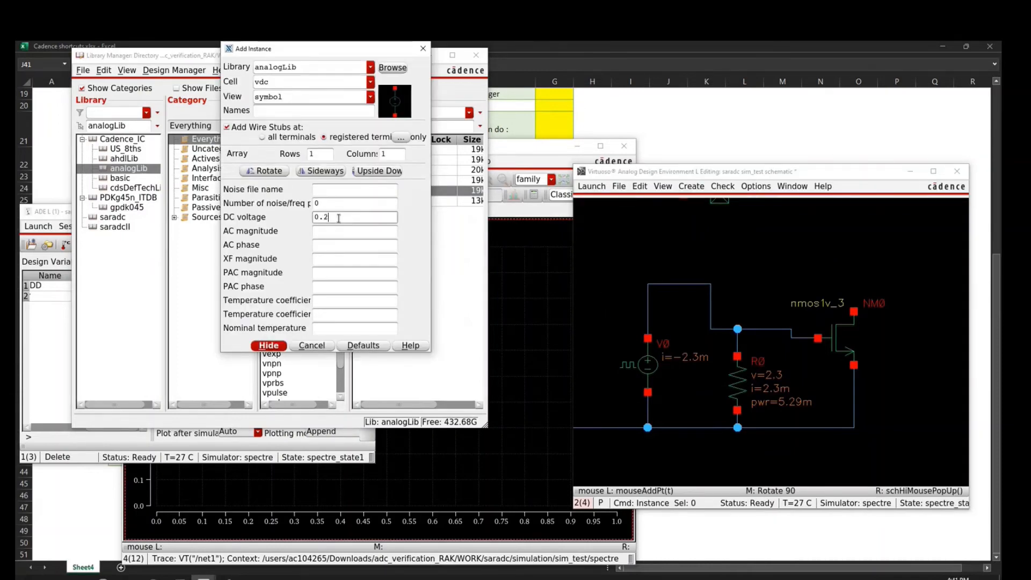
text(2)
key(Return)
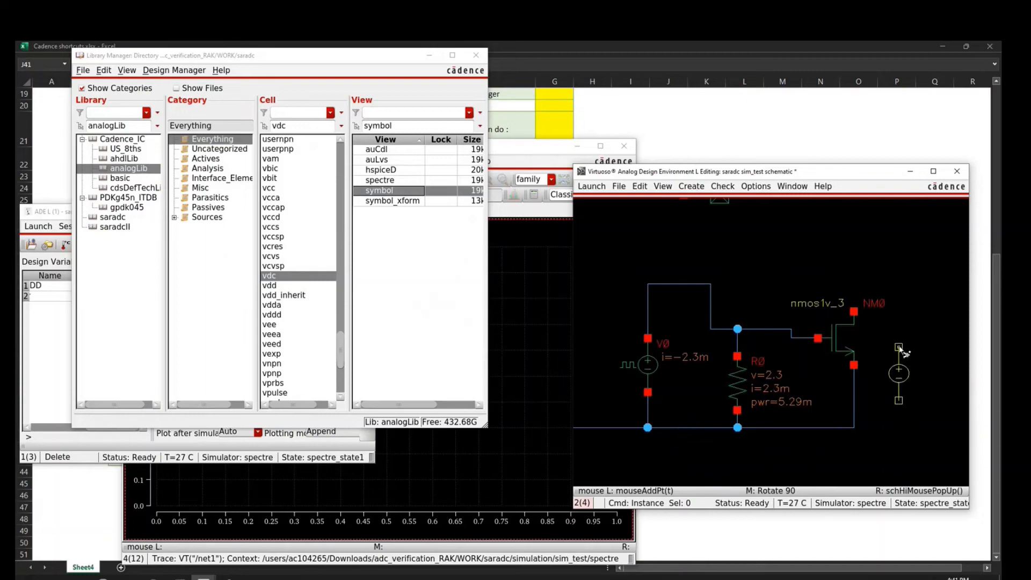
click(899, 348)
- Wire the vdc source's positive terminal to the NMOS drain and its negative terminal to the ground net
key(w)
click(899, 348)
click(854, 266)
click(854, 311)
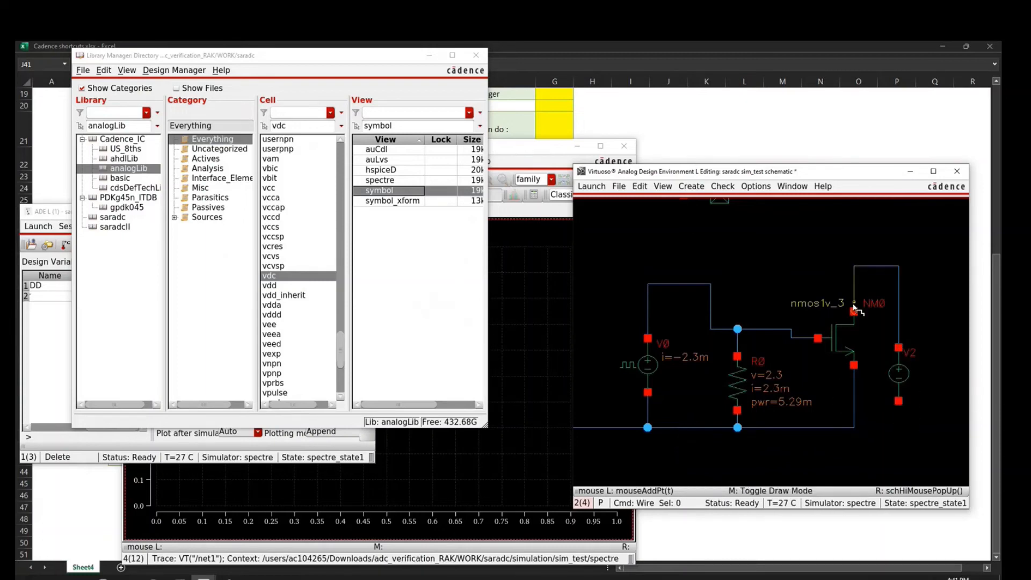
click(899, 401)
click(854, 428)
key(Escape)
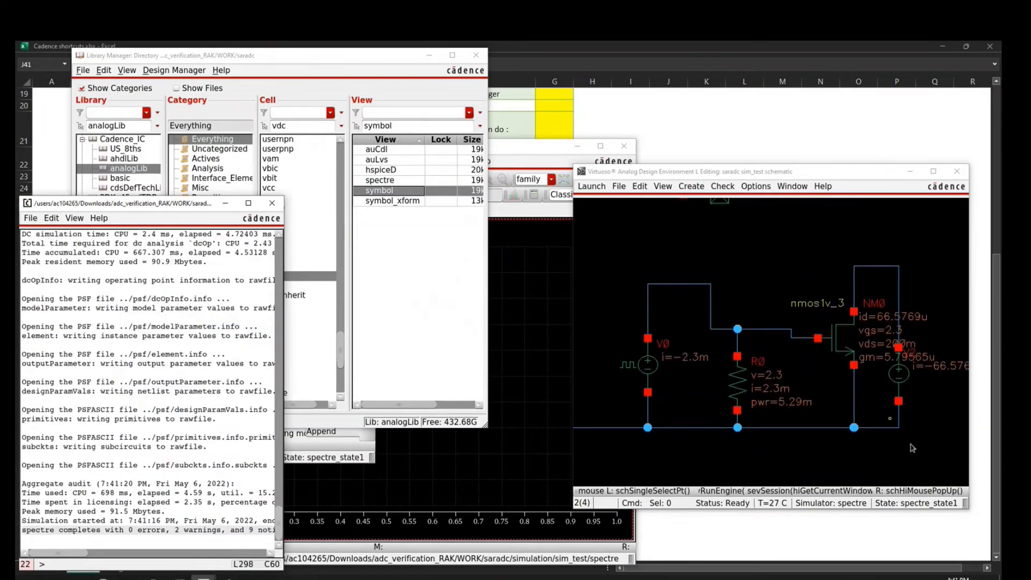
- Move transistor NM0 closer to resistor R0 so its annotations are clear of source V2
drag(912, 386, 948, 385)
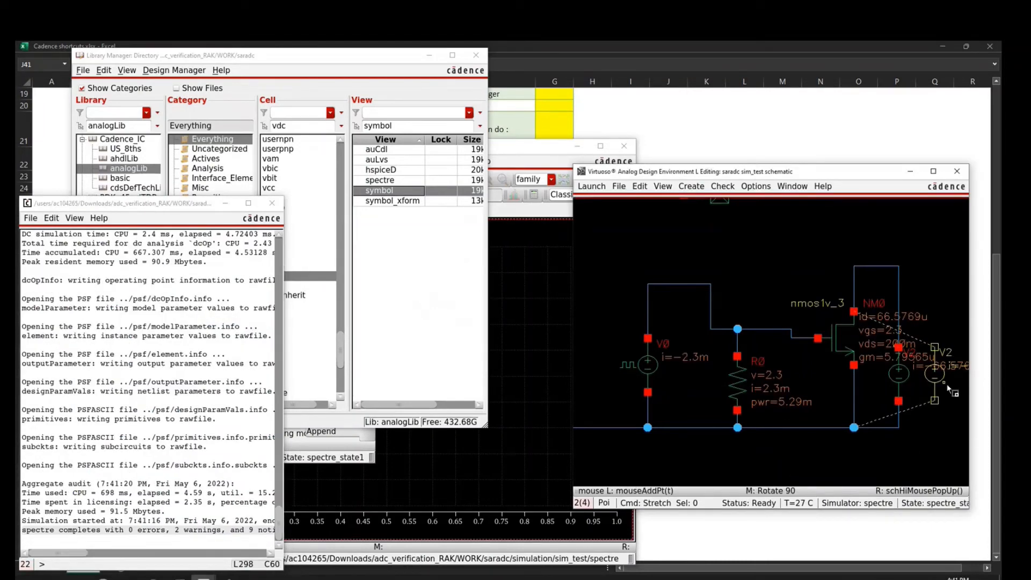
key(Escape)
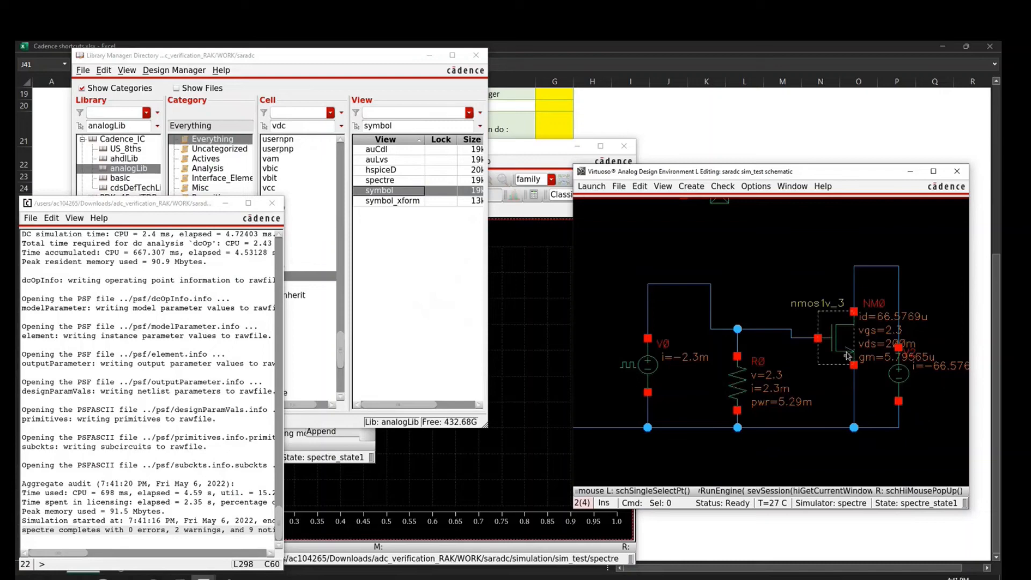
drag(838, 346, 801, 326)
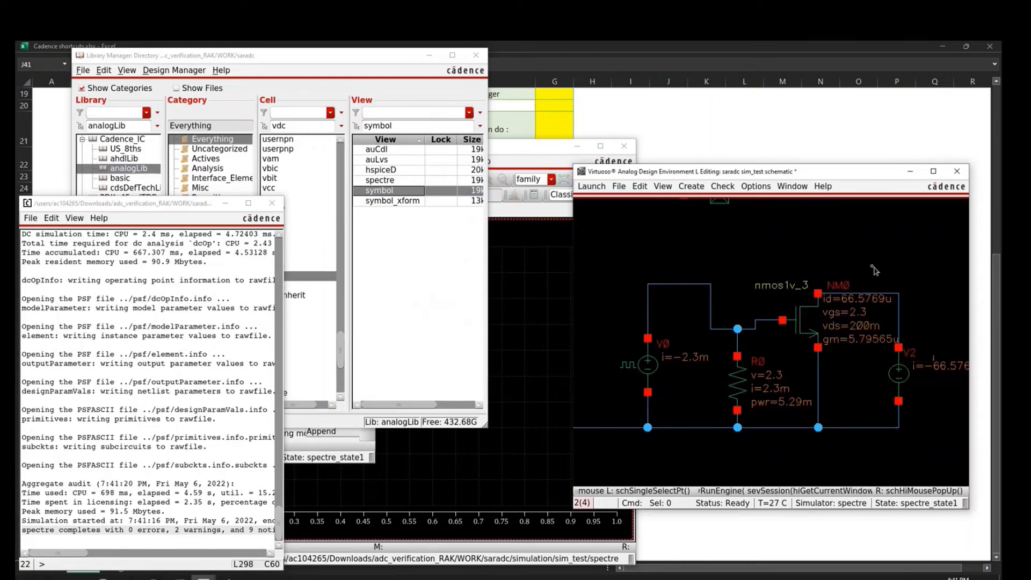
key(f)
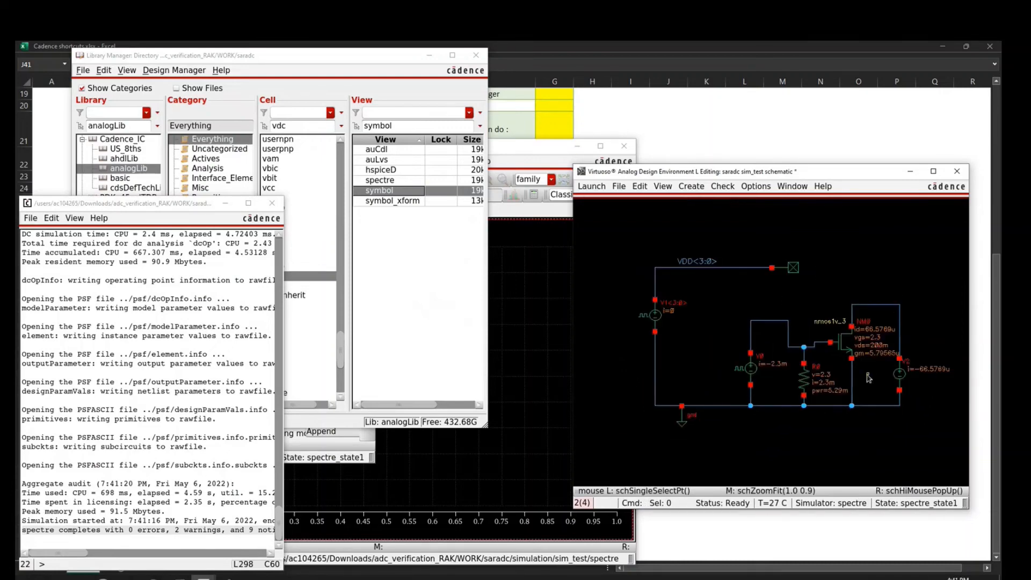
- Annotate the node voltages and DC operating-point info around V0, R0, NM0 and V2 in the schematic
key(z)
click(728, 290)
key(Escape)
key(f)
key(z)
click(928, 459)
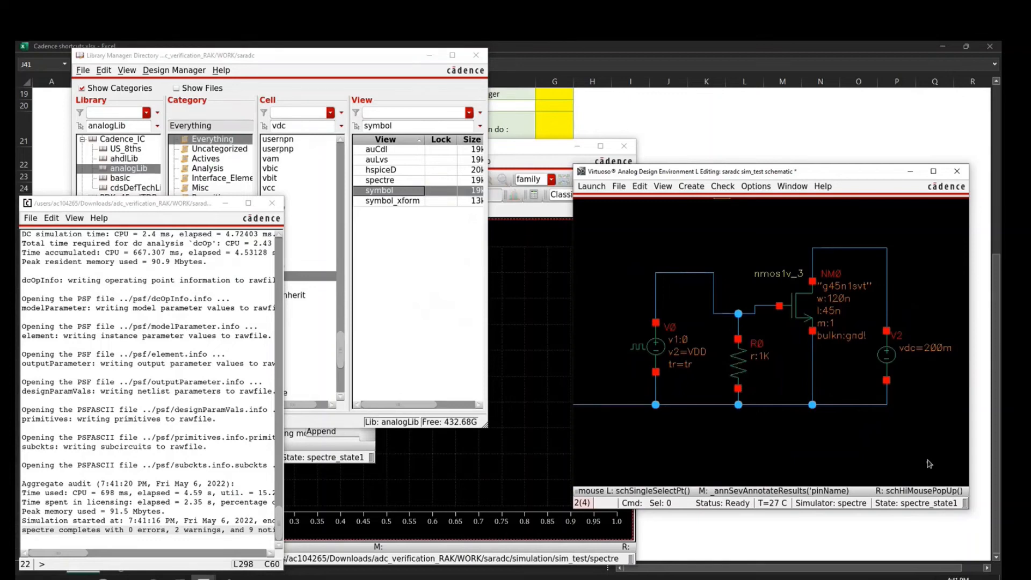
middle_click(930, 463)
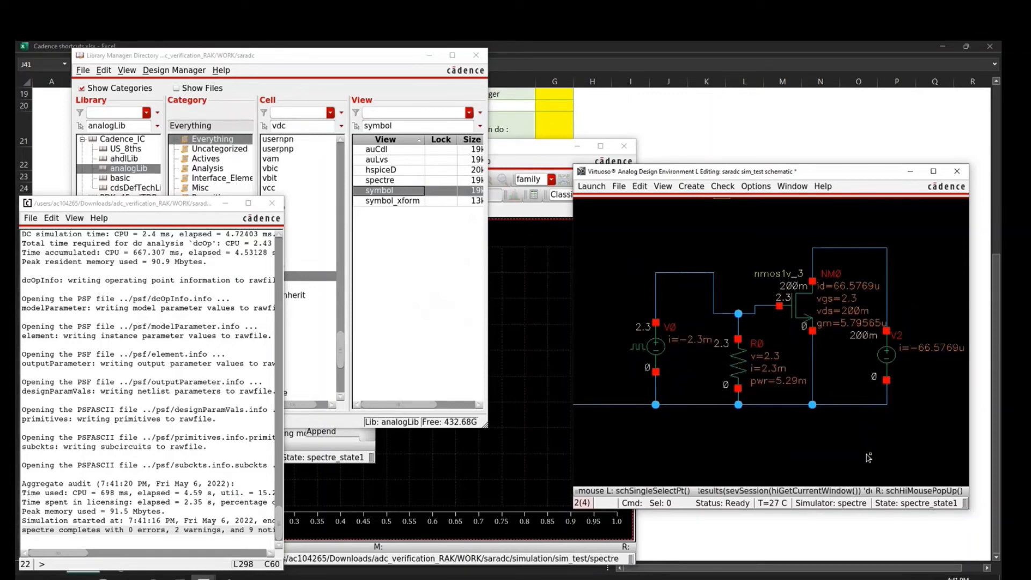
- Display the operating-point results for NM0, examine its full parameter list, and dismiss the results form
middle_click(800, 308)
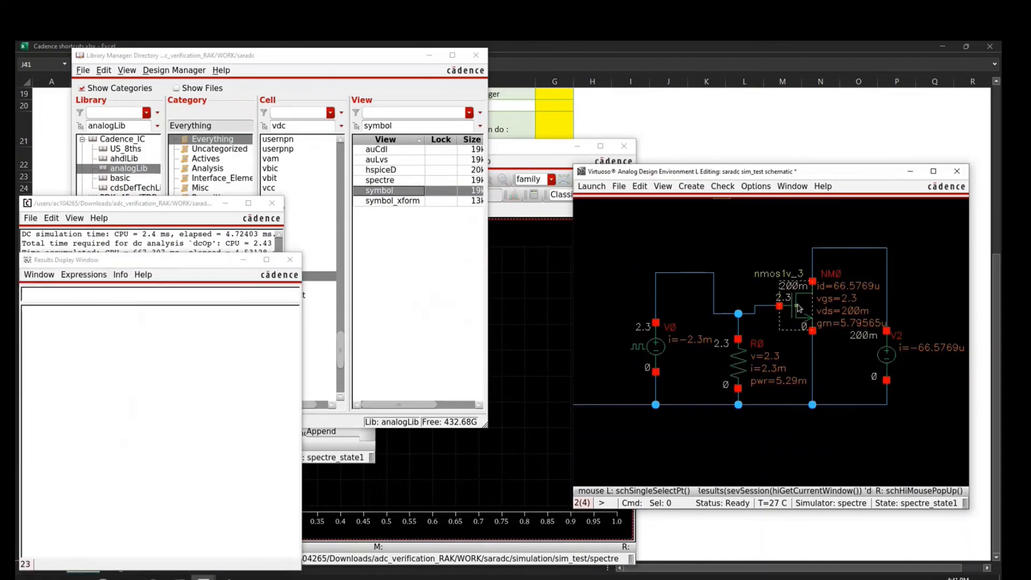
scroll(106, 436, down, 10)
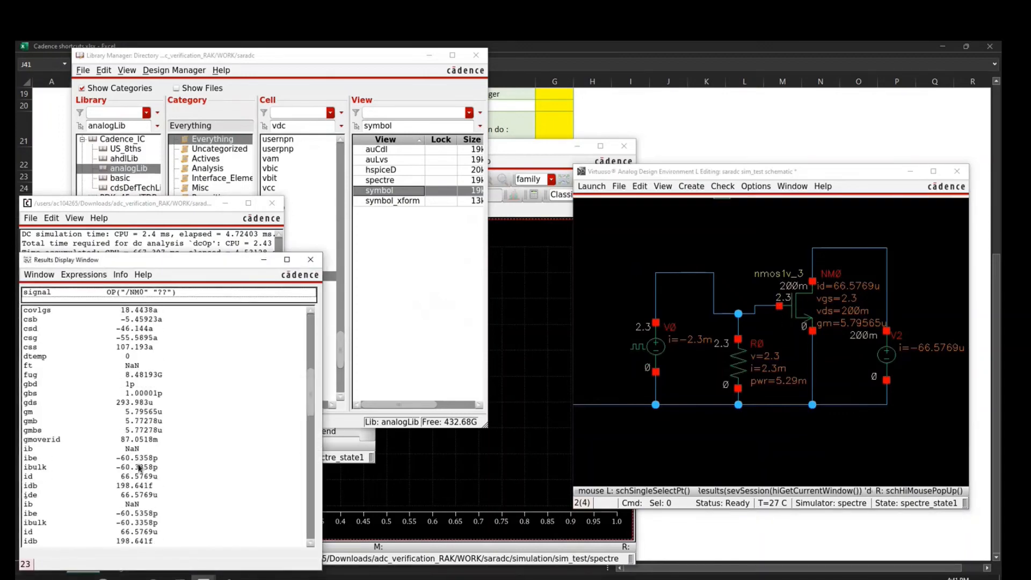
drag(161, 260, 192, 145)
drag(354, 456, 395, 514)
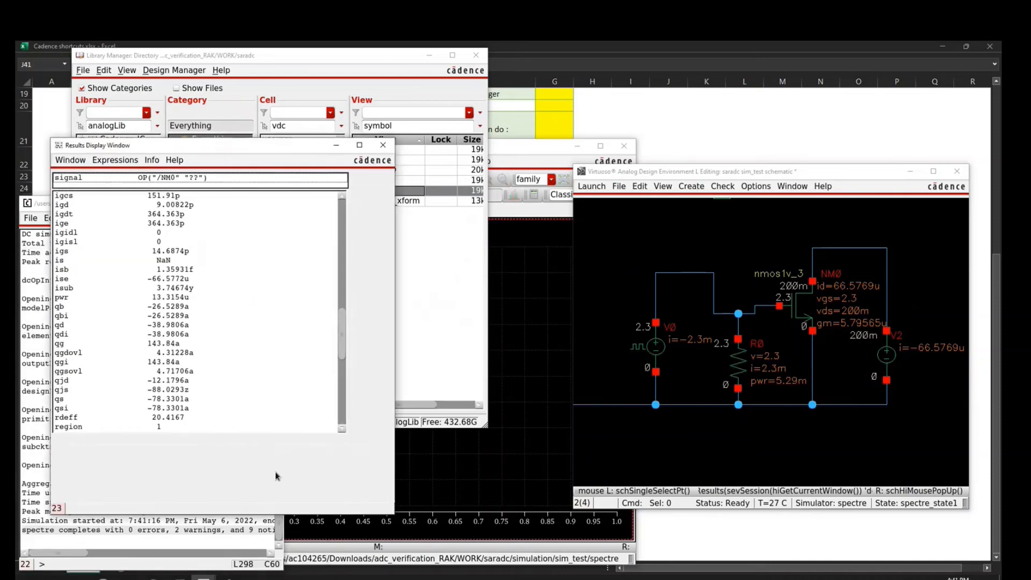
scroll(171, 386, down, 10)
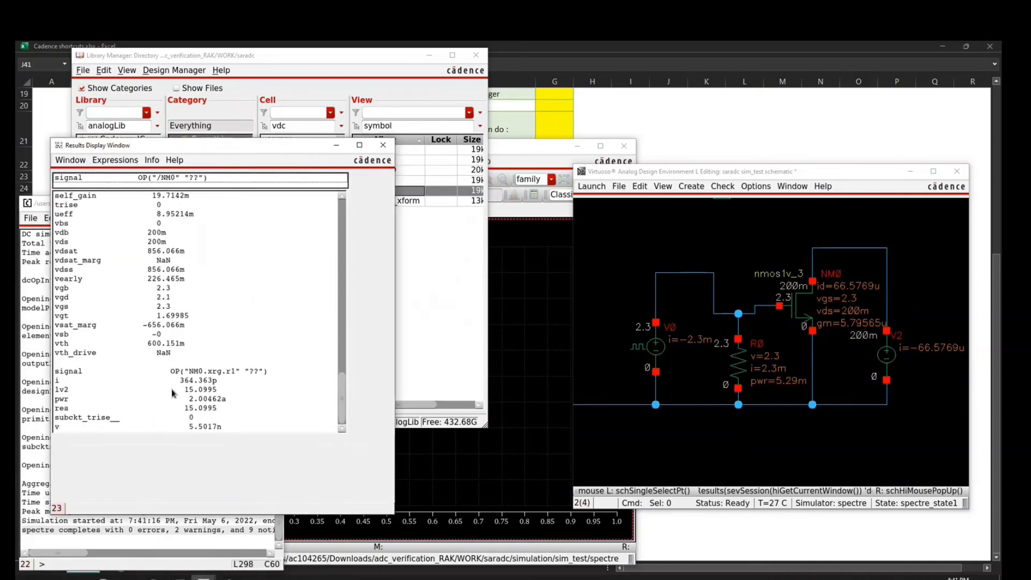
scroll(173, 391, up, 9)
scroll(173, 389, down, 9)
scroll(148, 346, up, 12)
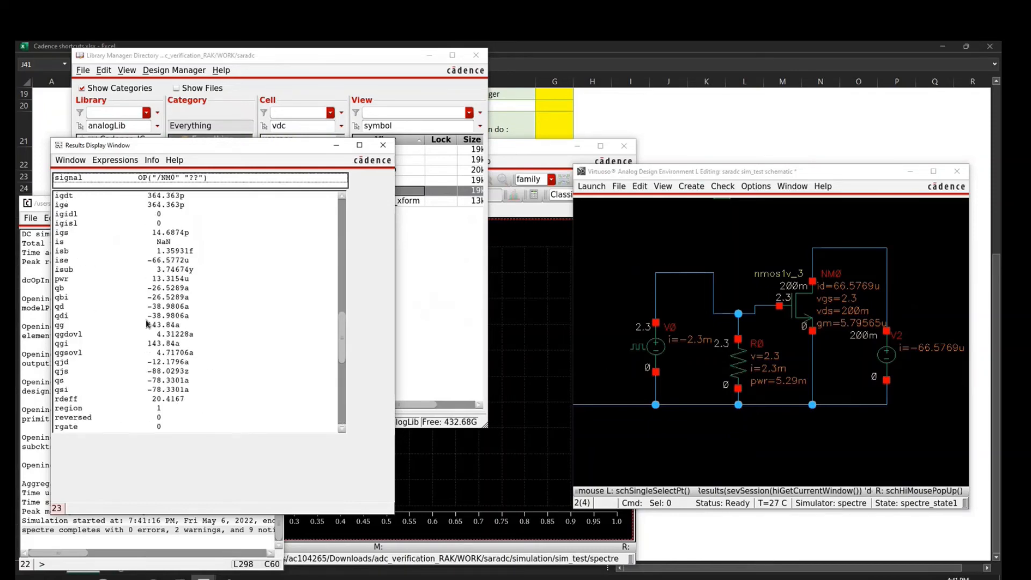
scroll(145, 304, up, 1)
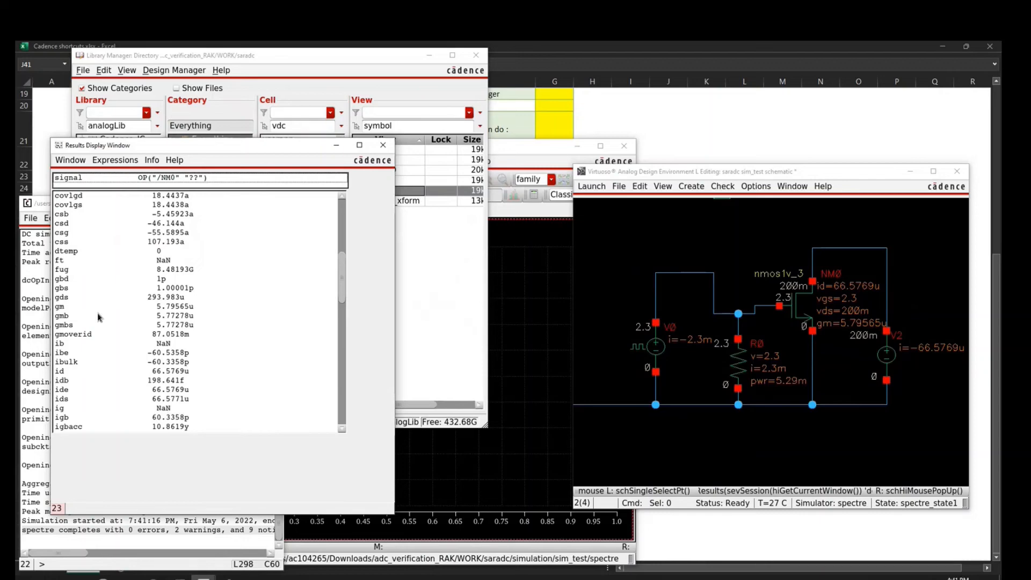
click(707, 460)
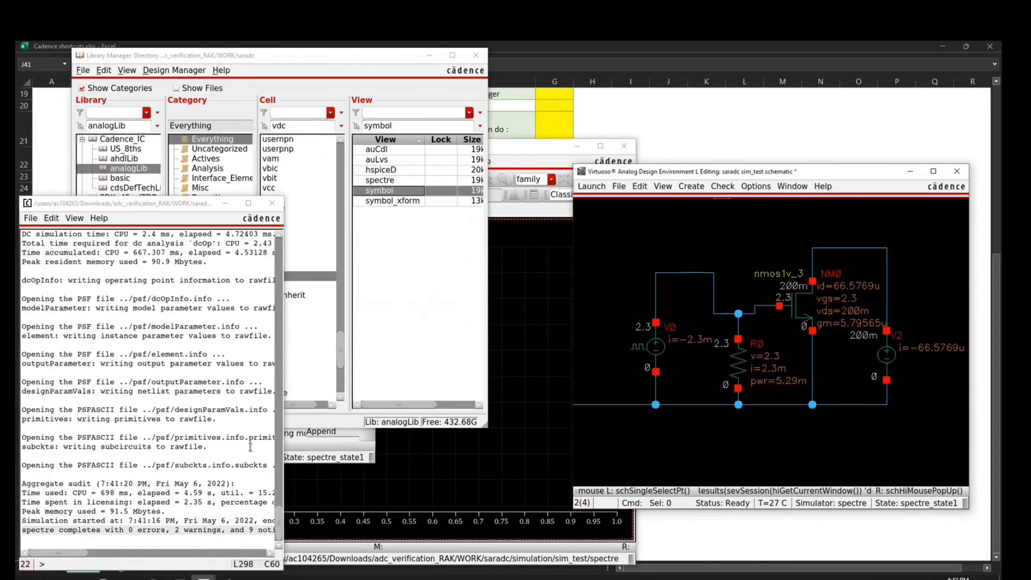
- Put away the simulation log and switch to the Cadence shortcuts spreadsheet in Excel to check the plot-window shortcuts
click(193, 435)
click(225, 203)
click(685, 141)
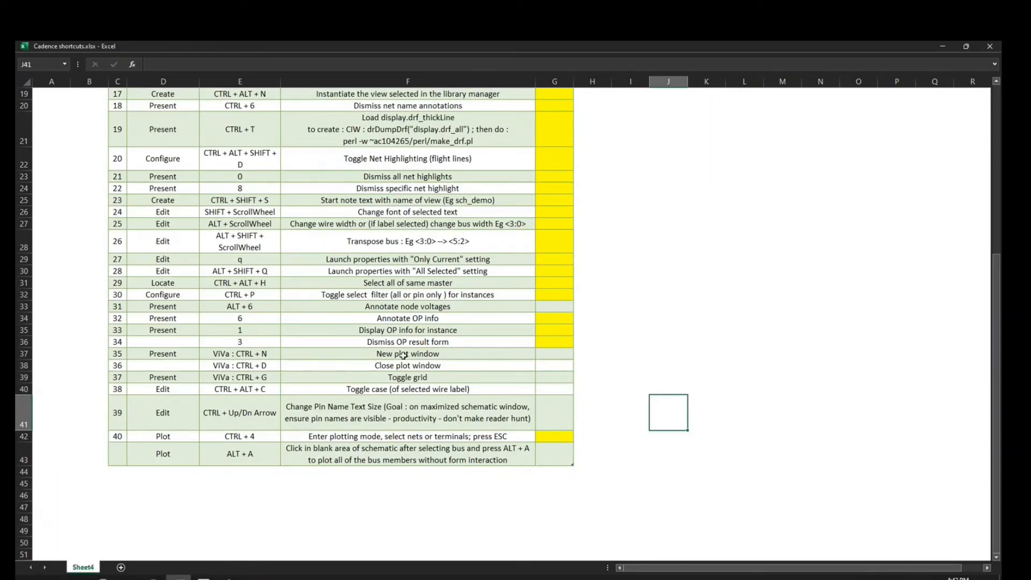
click(813, 393)
- Switch to Virtuoso and plot all members of bus VDD<3:0> plus V0's output net in the existing plot window
key(alt+Tab)
click(432, 468)
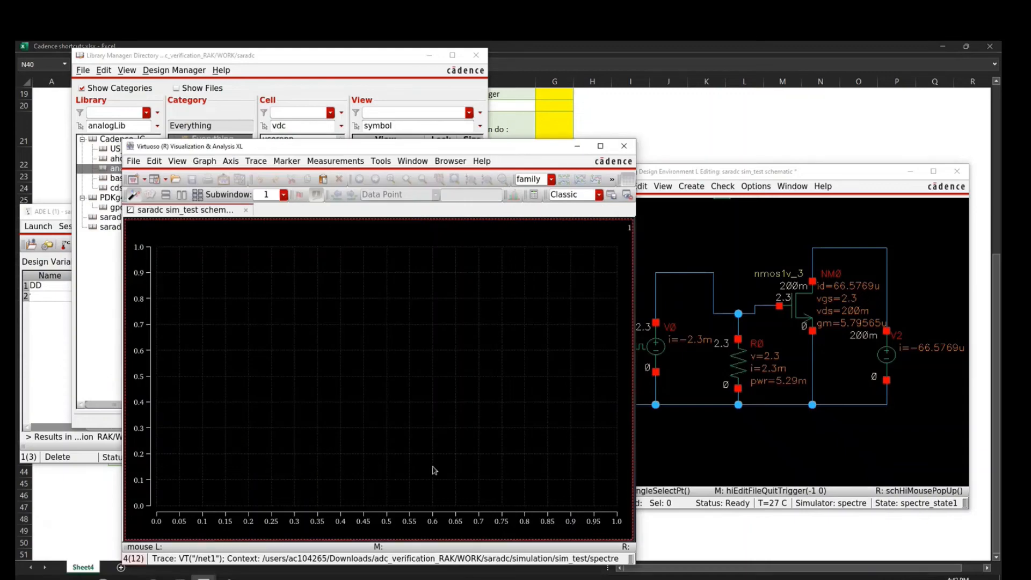
click(802, 467)
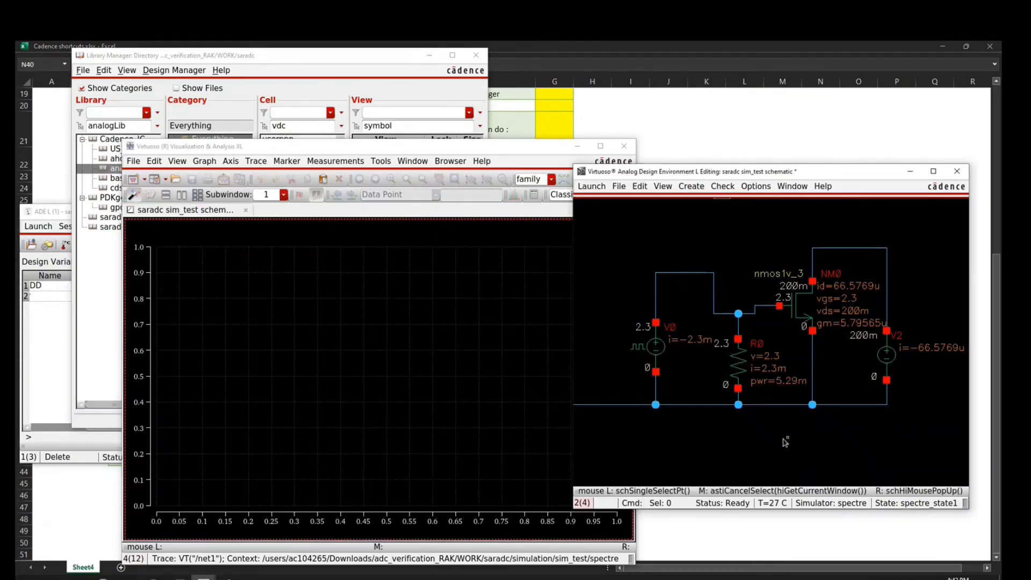
key(f)
key(ctrl)
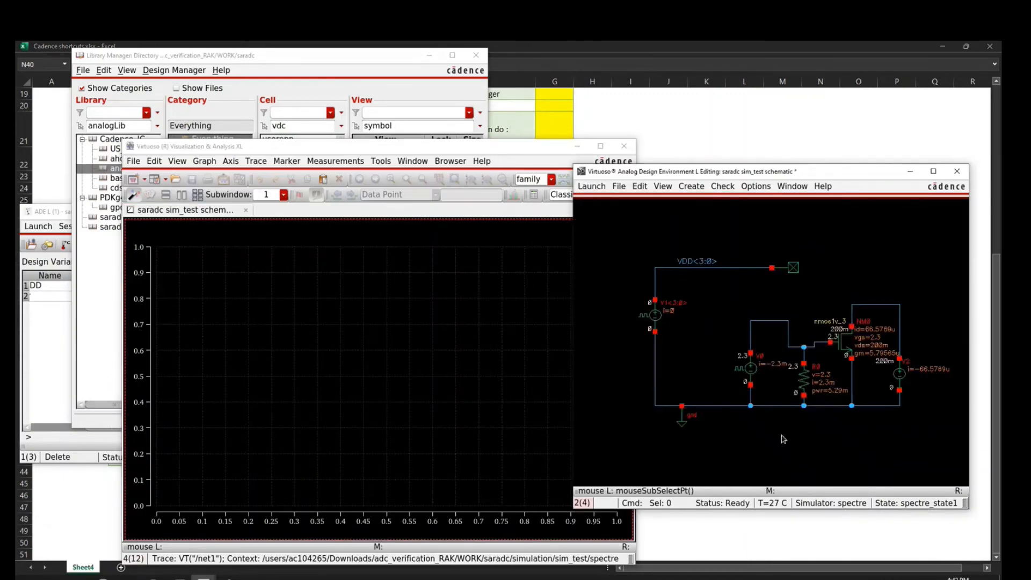
click(723, 261)
key(Return)
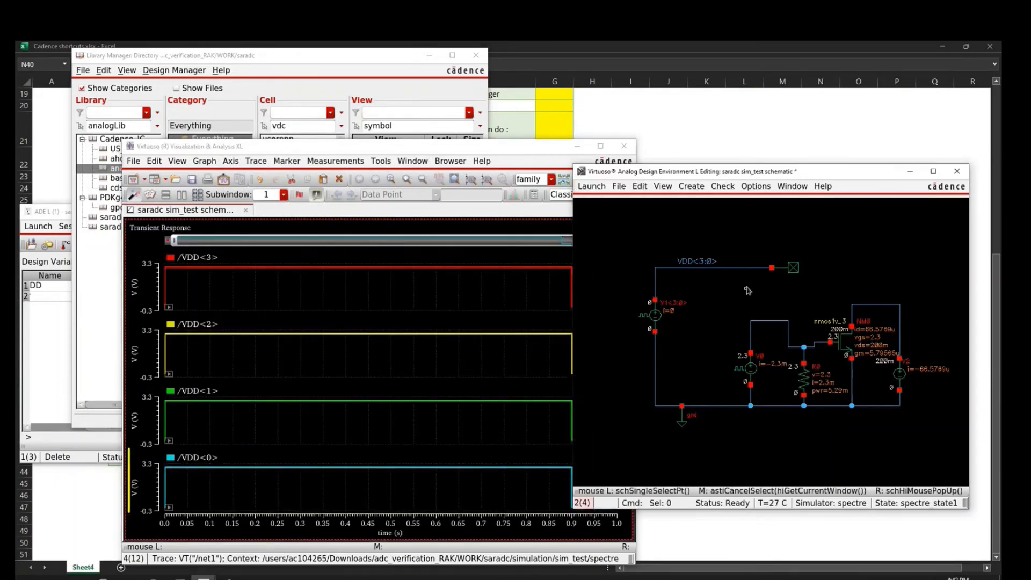
click(768, 322)
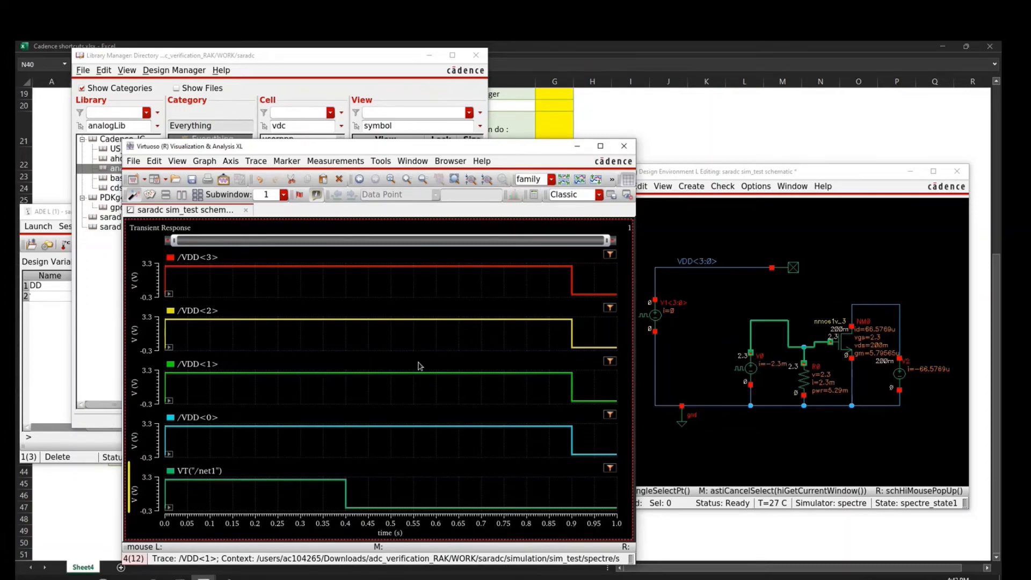
- Create a new plot window and plot the transient current of V0's PLUS terminal in it
key(ctrl+n)
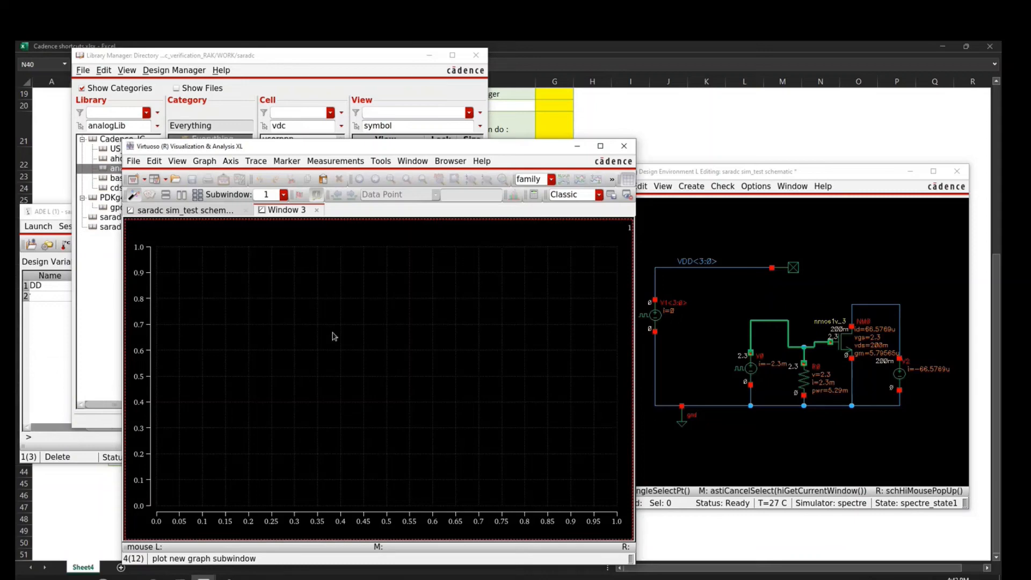
click(798, 438)
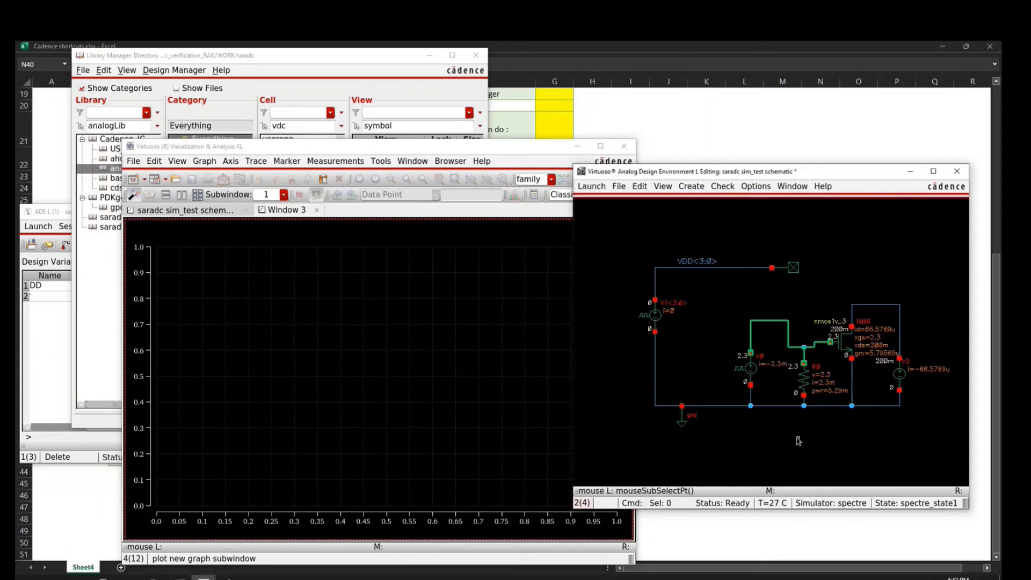
key(ctrl+a)
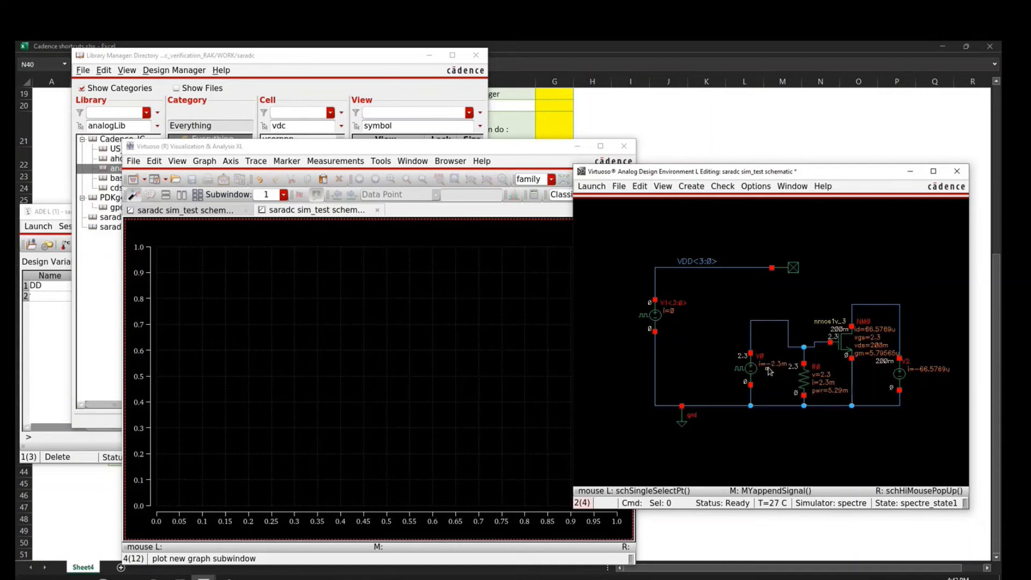
middle_click(751, 354)
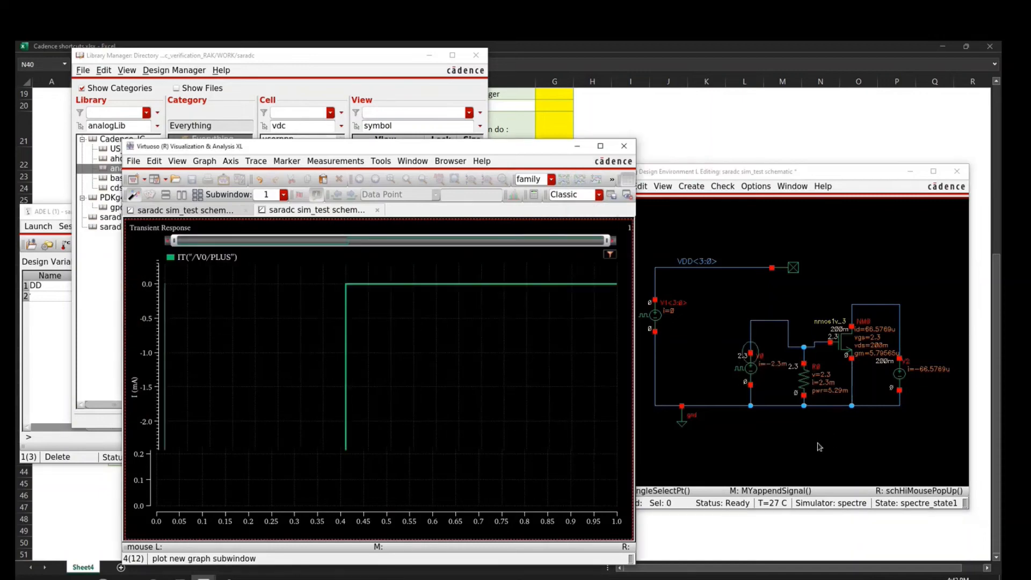
click(747, 463)
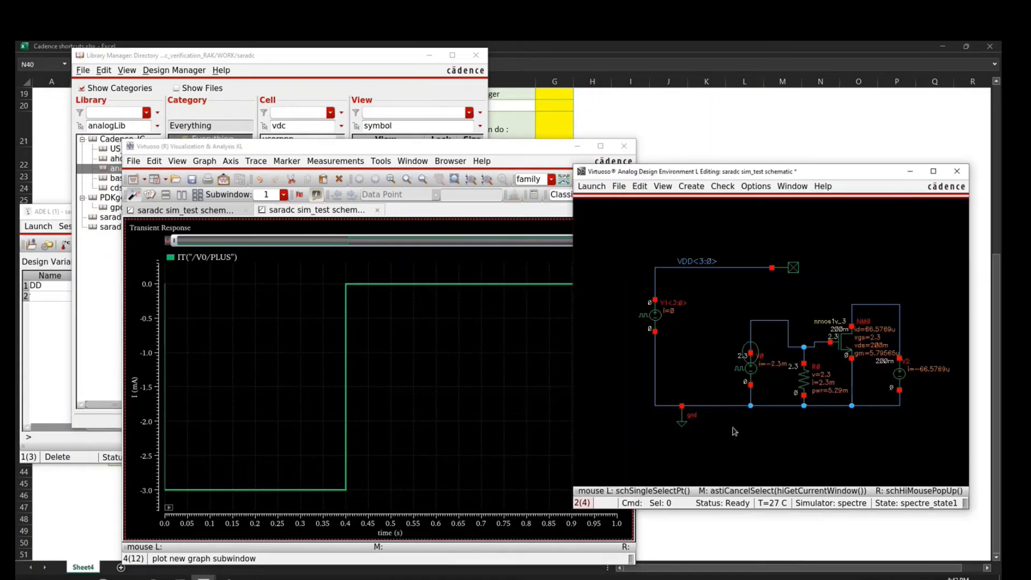
- Return to the bus voltage plot, set source V1<3:0>'s pulse width to 870.0m s, and check and save the schematic
click(183, 208)
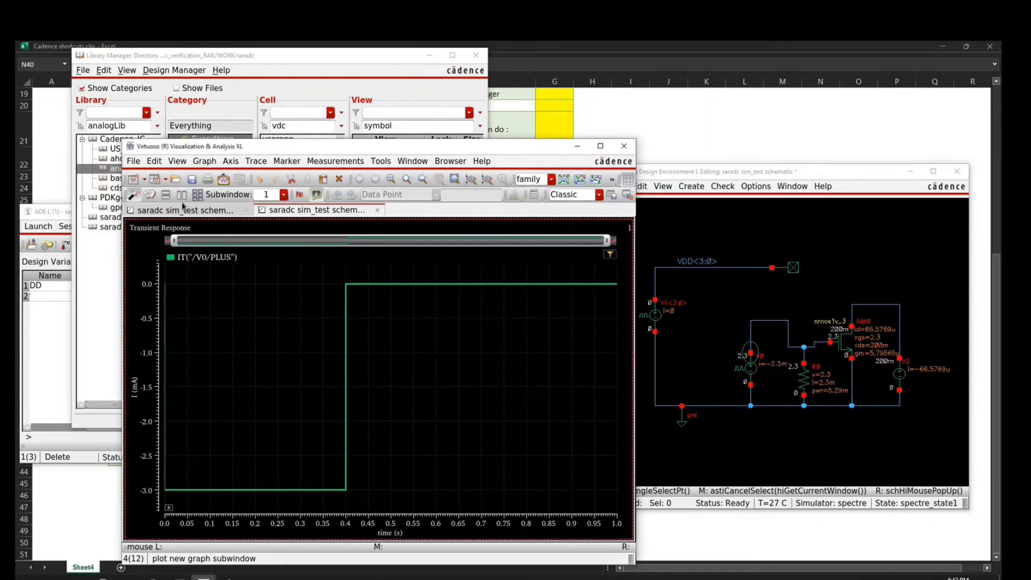
click(762, 465)
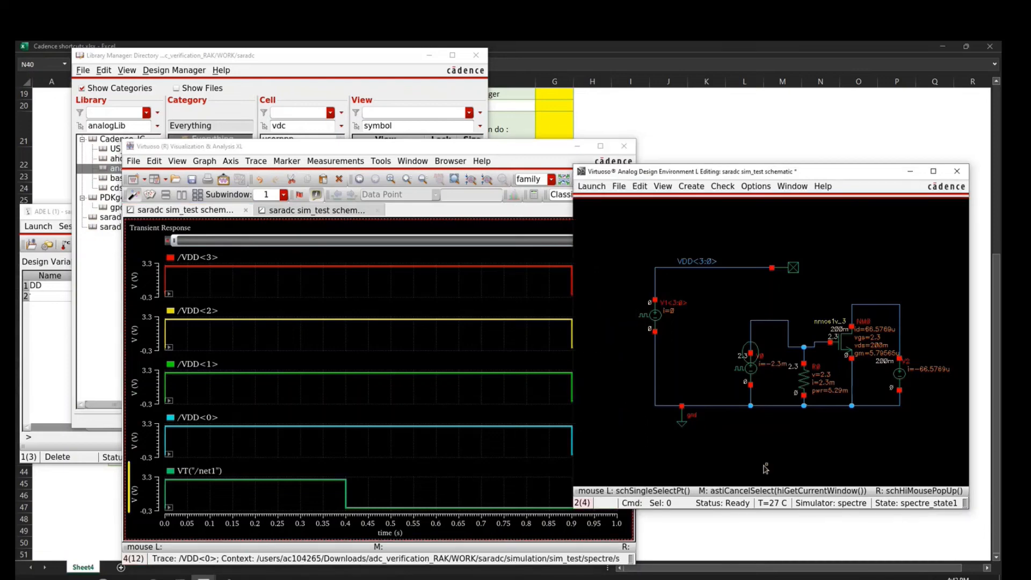
click(652, 316)
key(q)
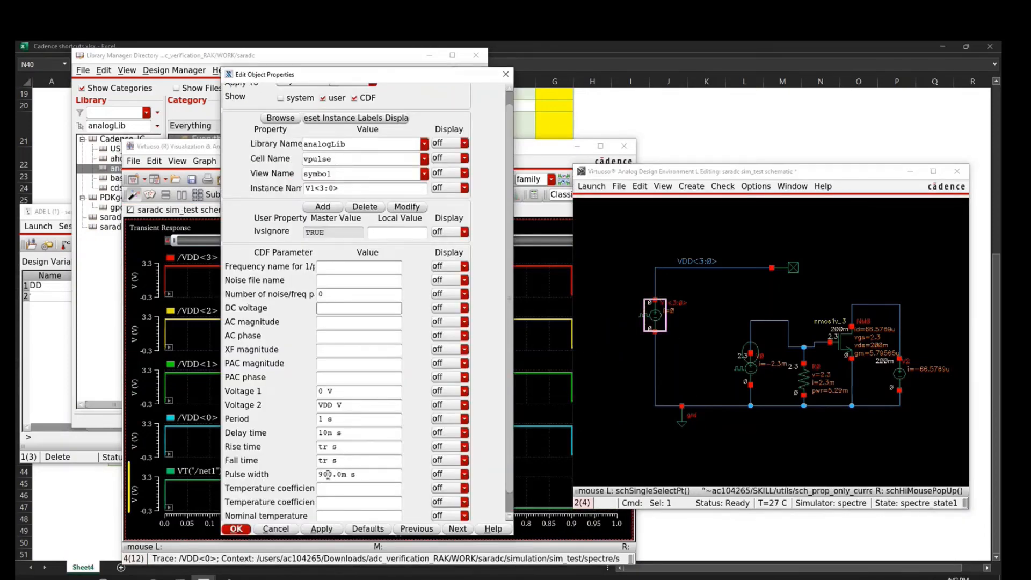
drag(328, 475, 305, 476)
text(87)
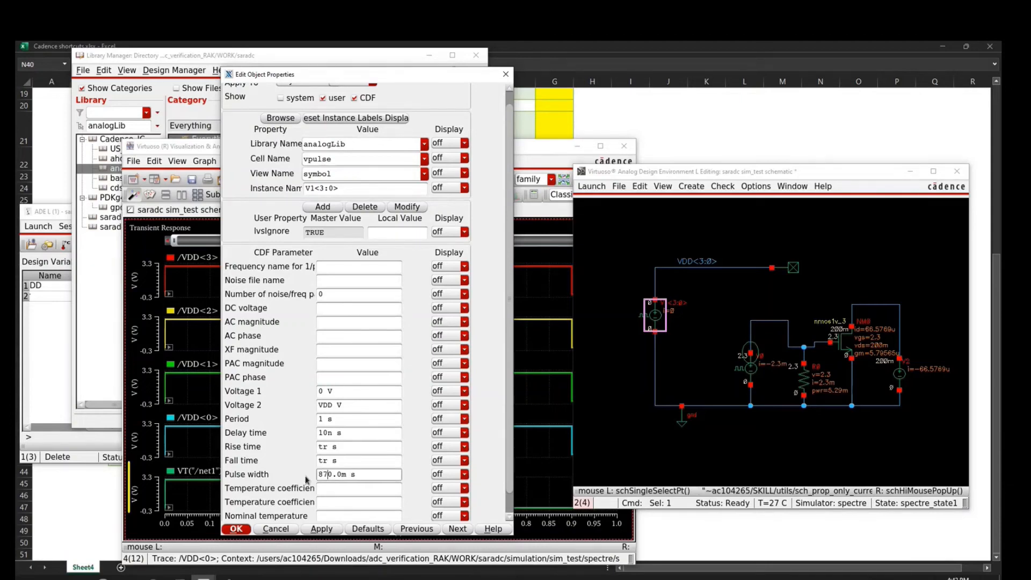
key(Return)
click(719, 462)
key(shift+x)
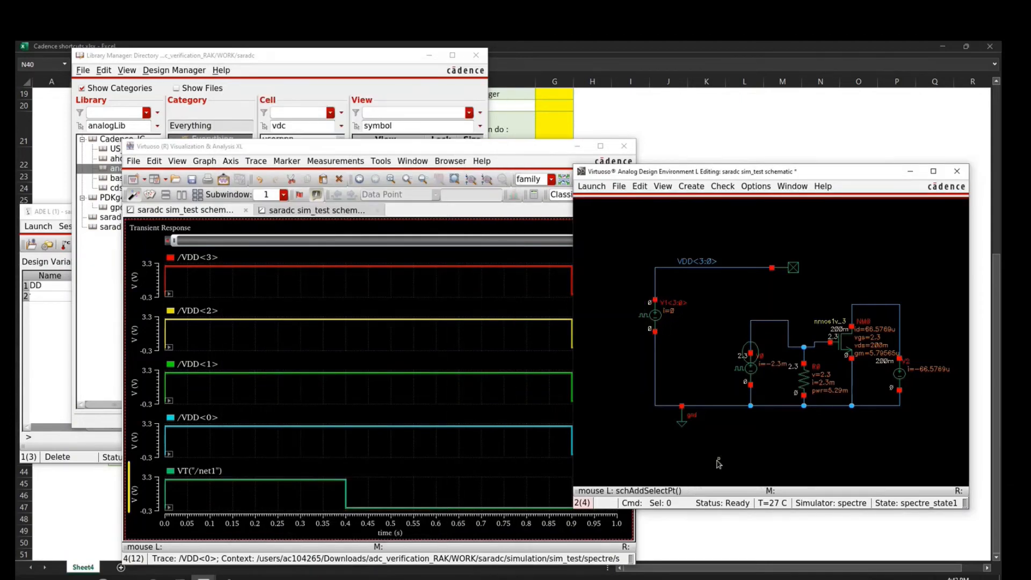
- Rerun the simulation and overlay the new net1 transient result on the existing bus voltage plot
key(F5)
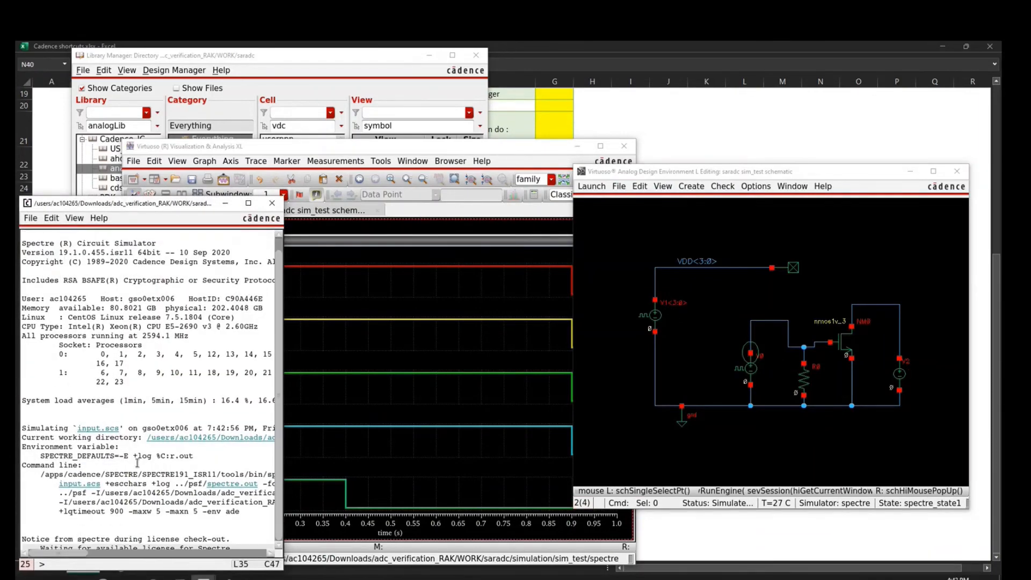
alt+drag(160, 482, 183, 411)
alt+right_drag(226, 462, 259, 495)
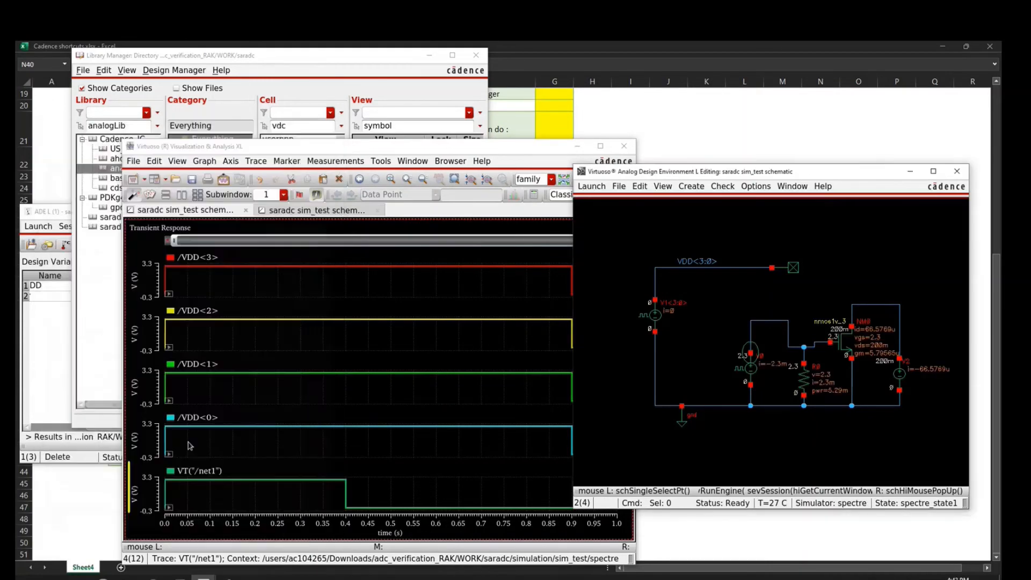
click(483, 398)
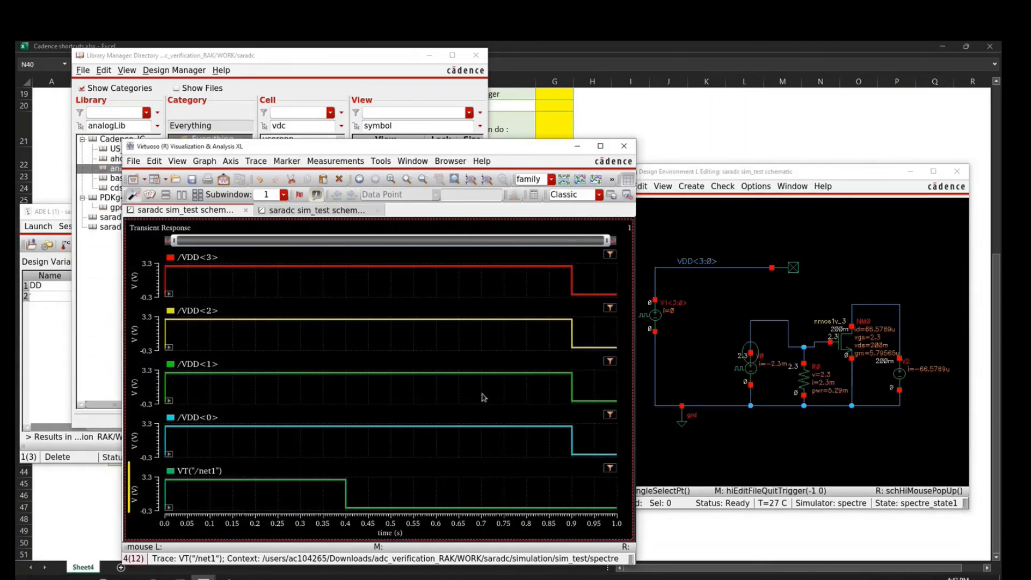
click(710, 430)
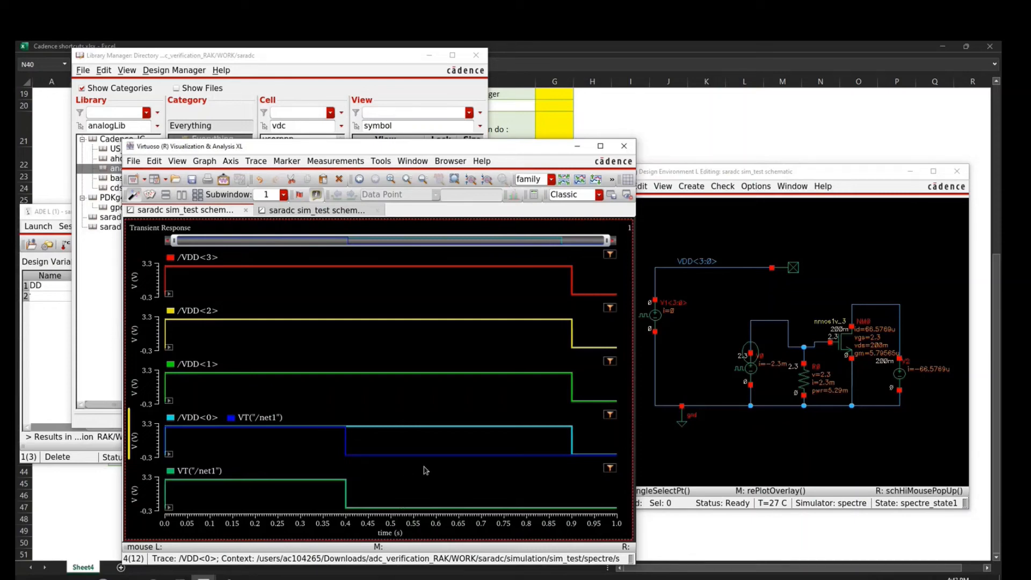
- View source V1<3:0>'s properties, close them unchanged, and inspect the VT("/net1") trace in the bus voltage plot
click(847, 459)
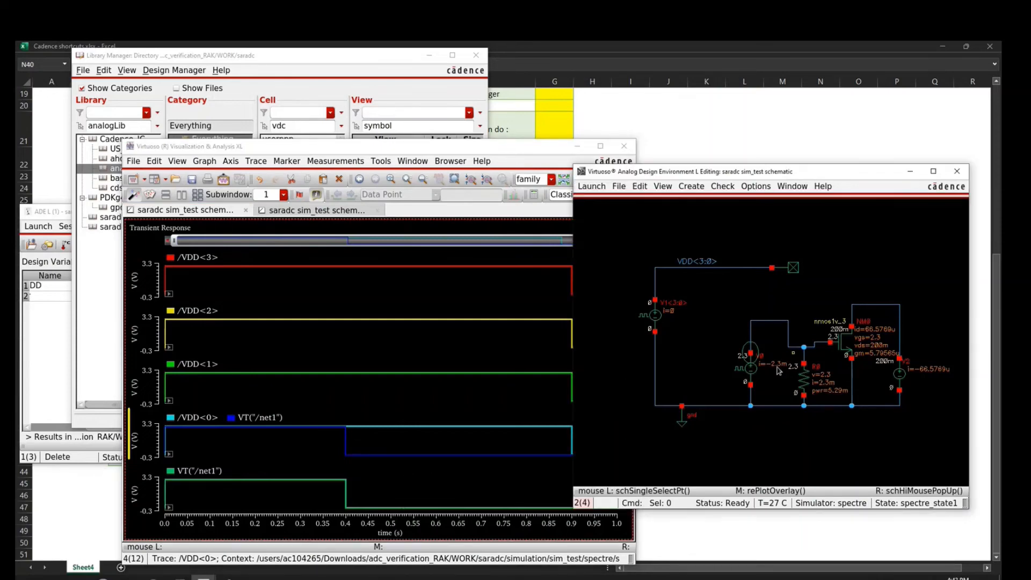
click(652, 317)
key(q)
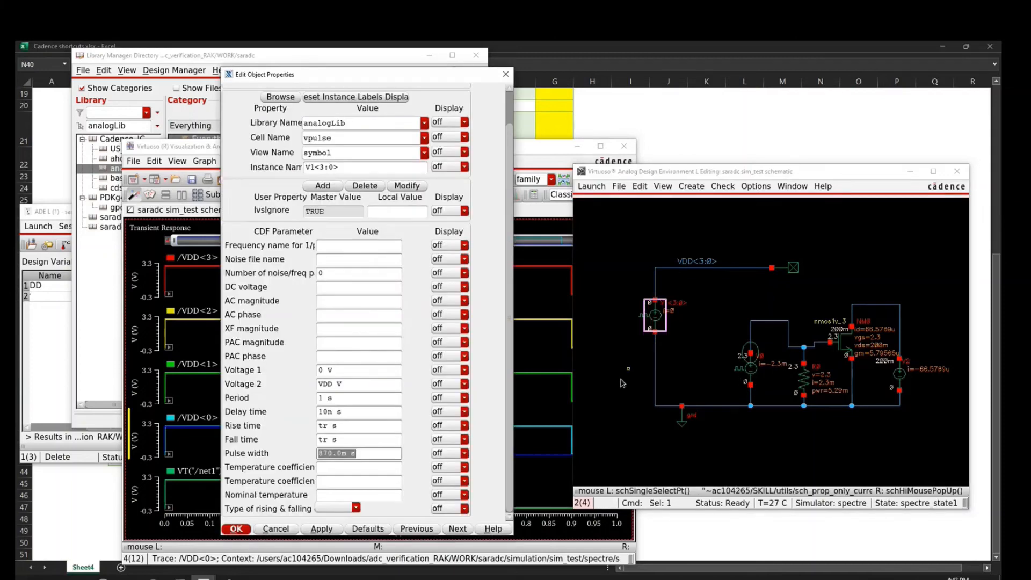
key(Escape)
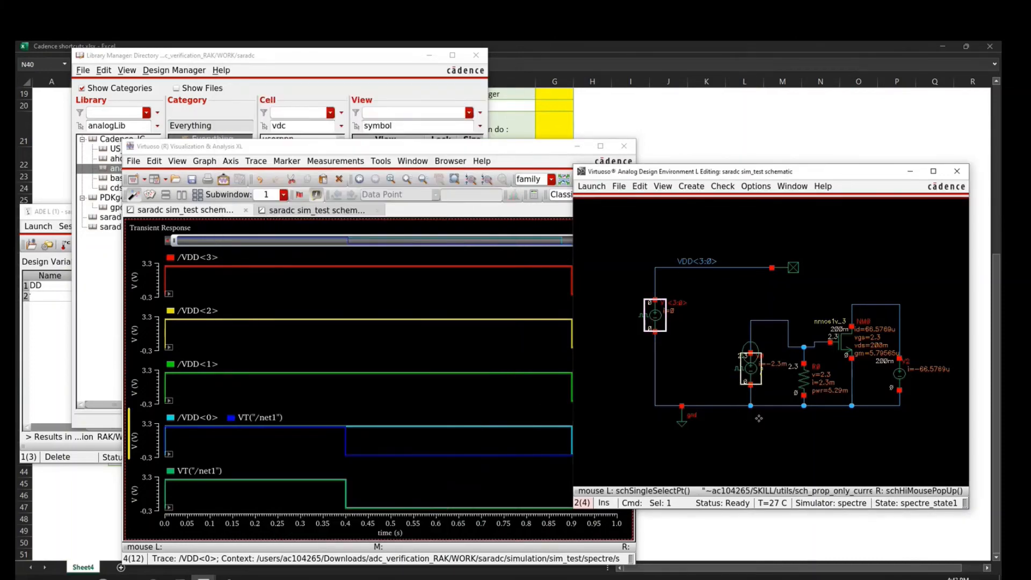
click(755, 371)
click(360, 421)
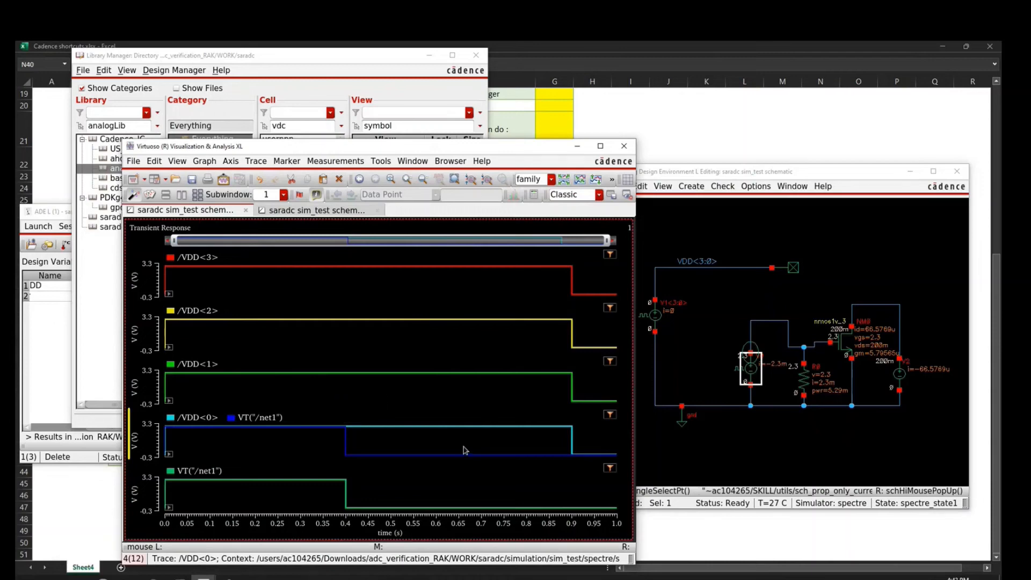
mouse_move(376, 426)
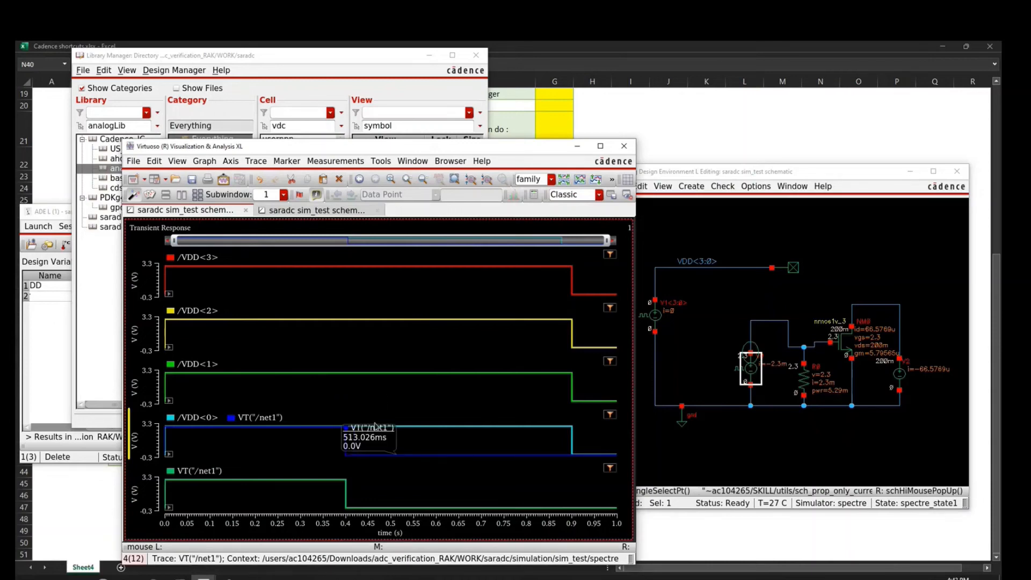
- Close the bus voltage and V0 current plot windows, leaving a blank plot window ready
click(398, 400)
key(ctrl+w)
key(g)
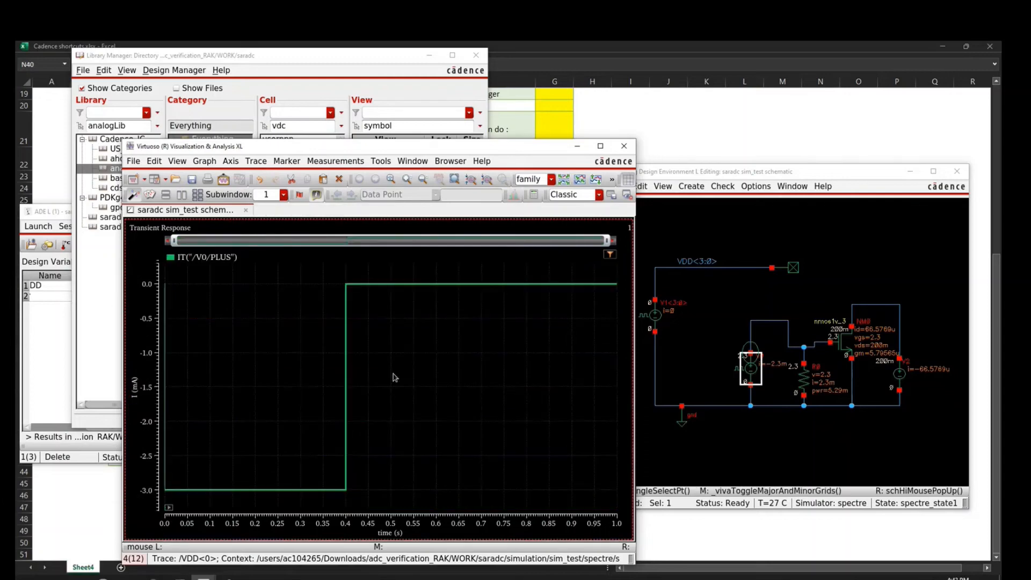
key(ctrl+w)
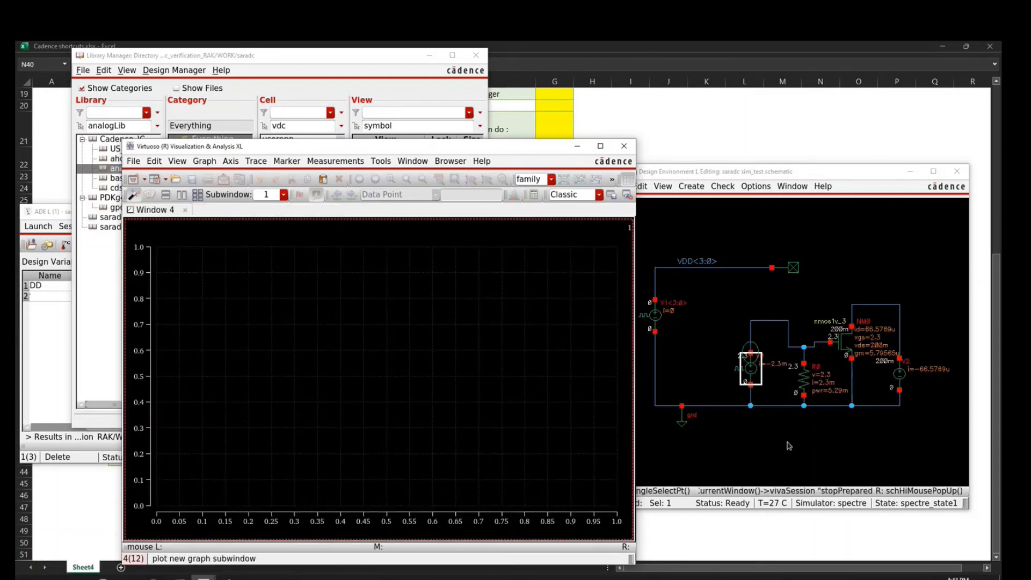
- Remove the <3:0> bus width from source V1, the VDD wire label and its end terminal, and check and save the schematic
click(786, 445)
click(656, 314)
shift+click(690, 266)
shift+click(793, 269)
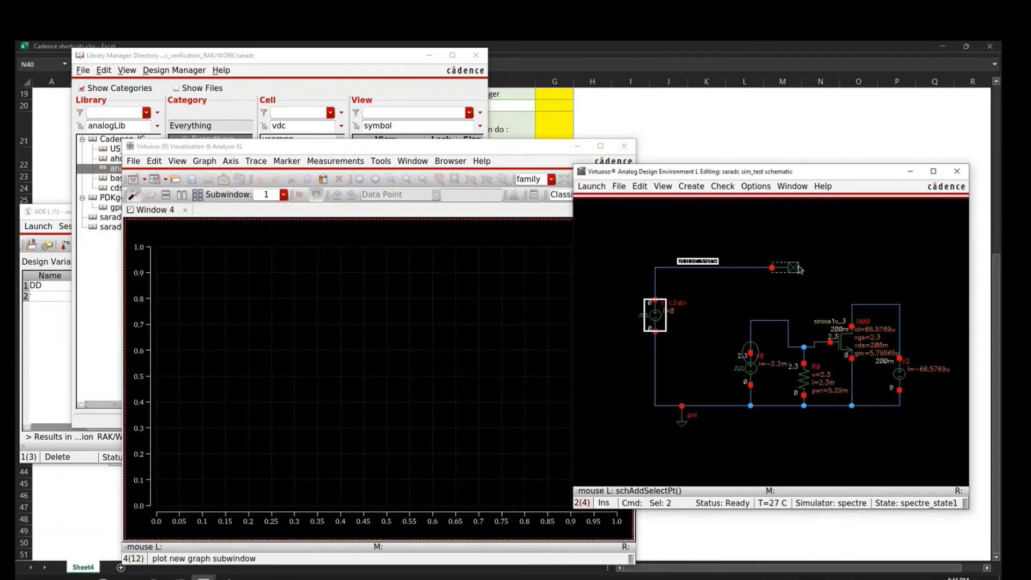
key(ctrl+b)
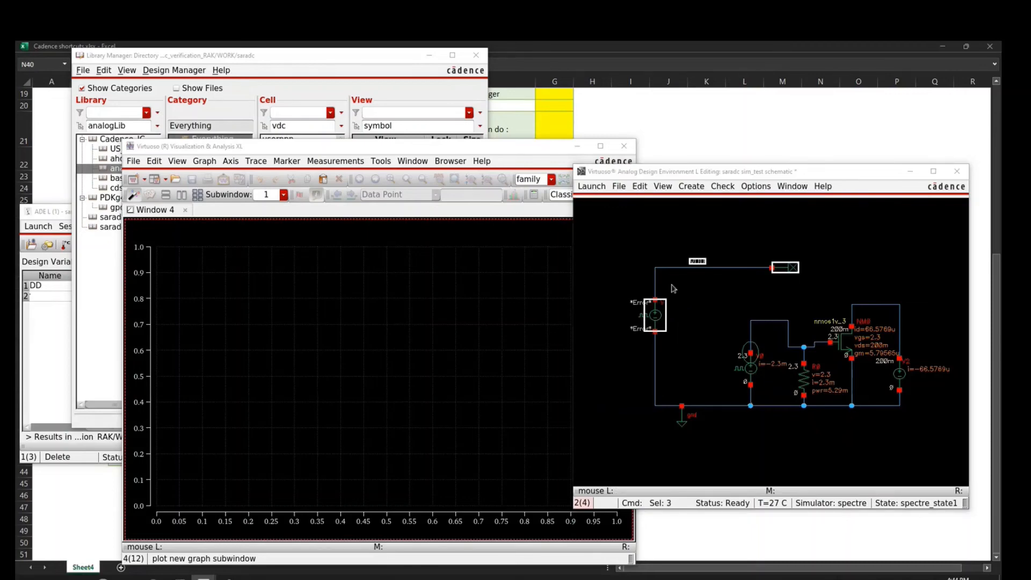
key(shift+x)
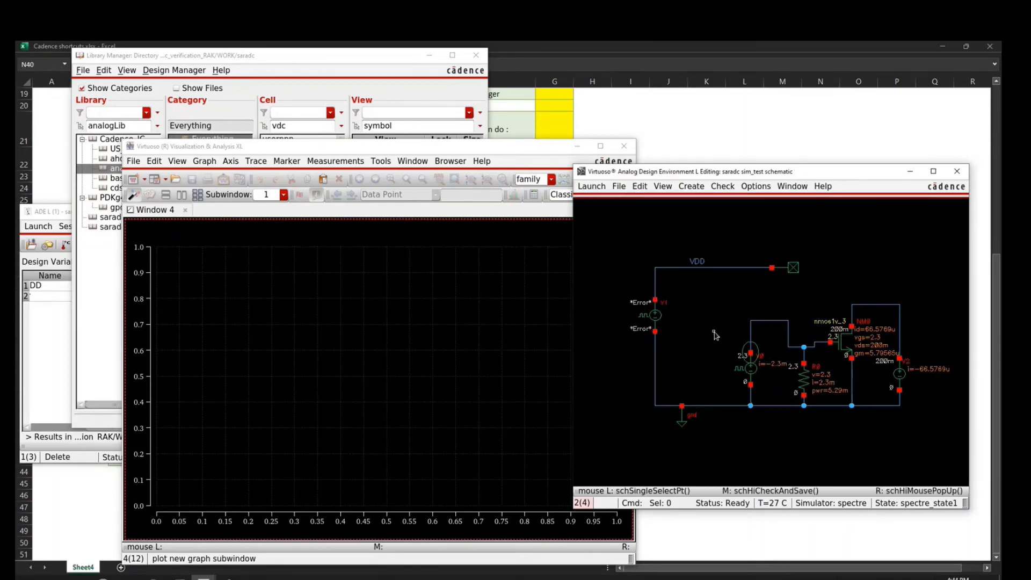
- Rerun the simulation and plot the VDD and net1 voltages together with V0's PLUS terminal current in the blank plot window
key(F8)
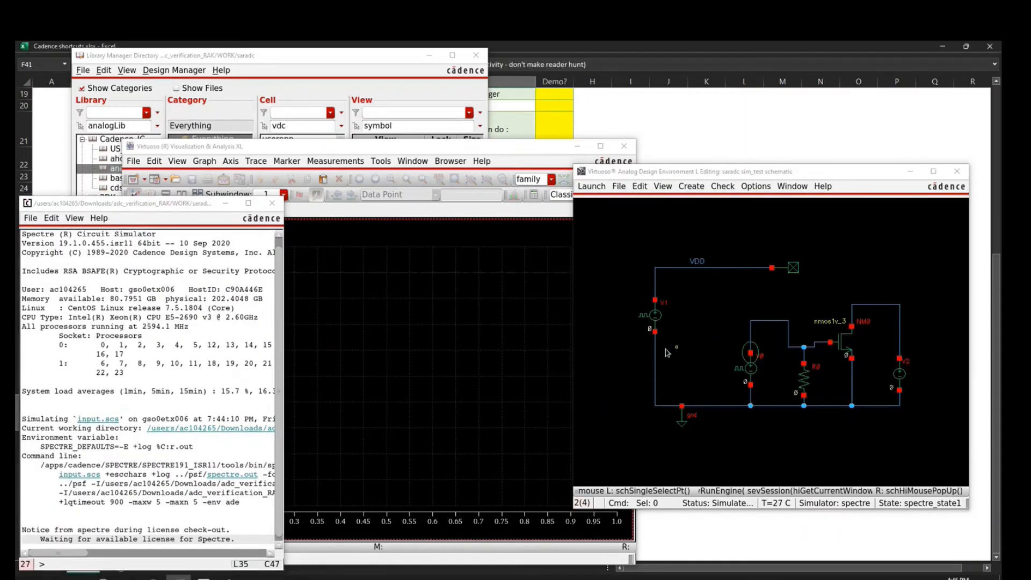
click(635, 389)
key(F6)
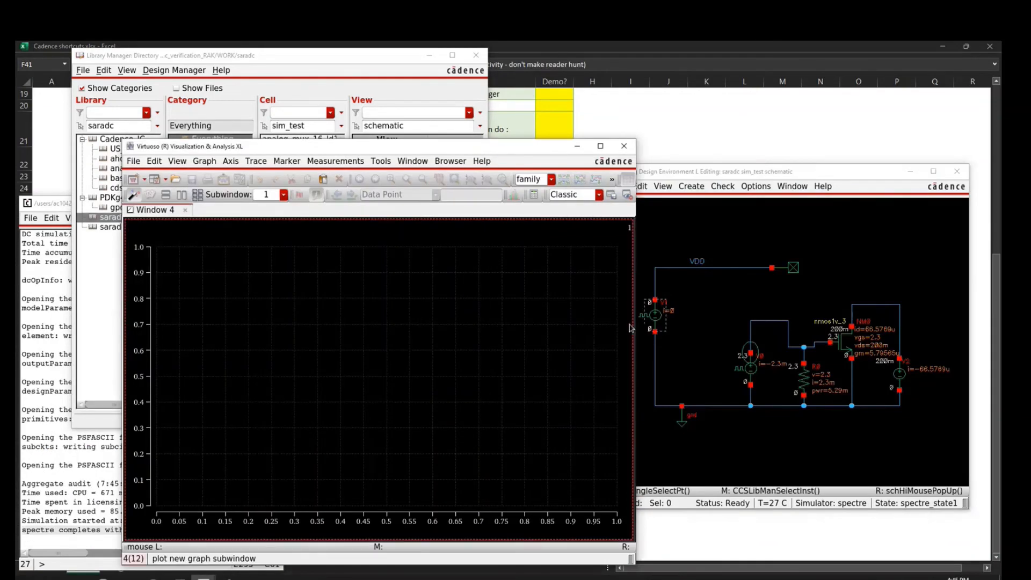
click(716, 338)
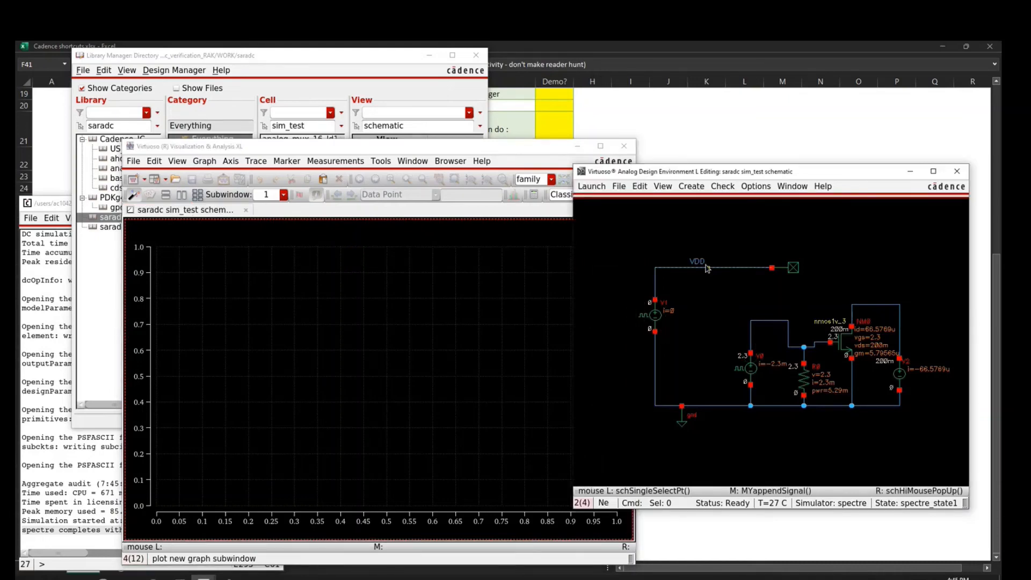
middle_click(766, 321)
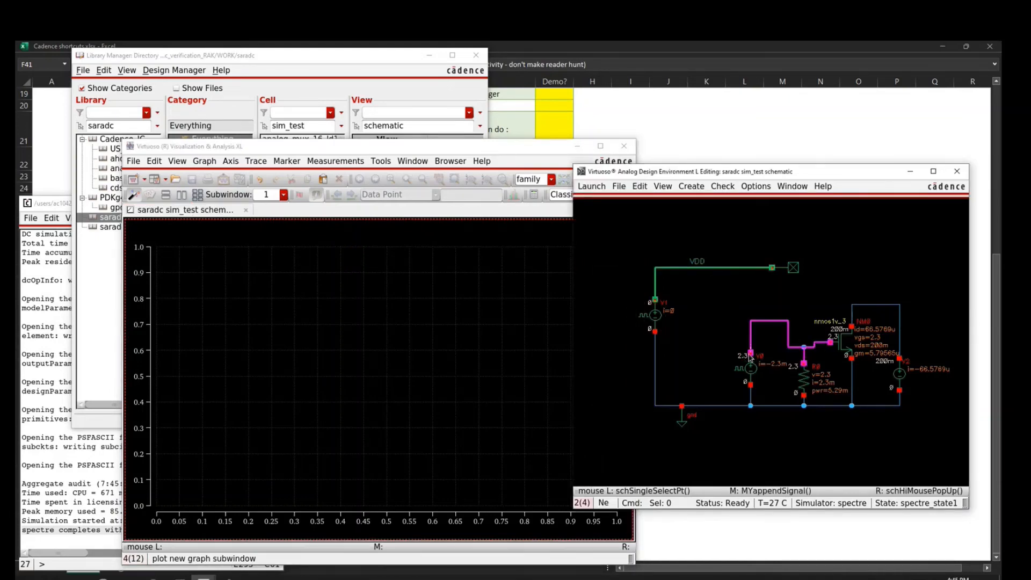
click(752, 355)
key(Escape)
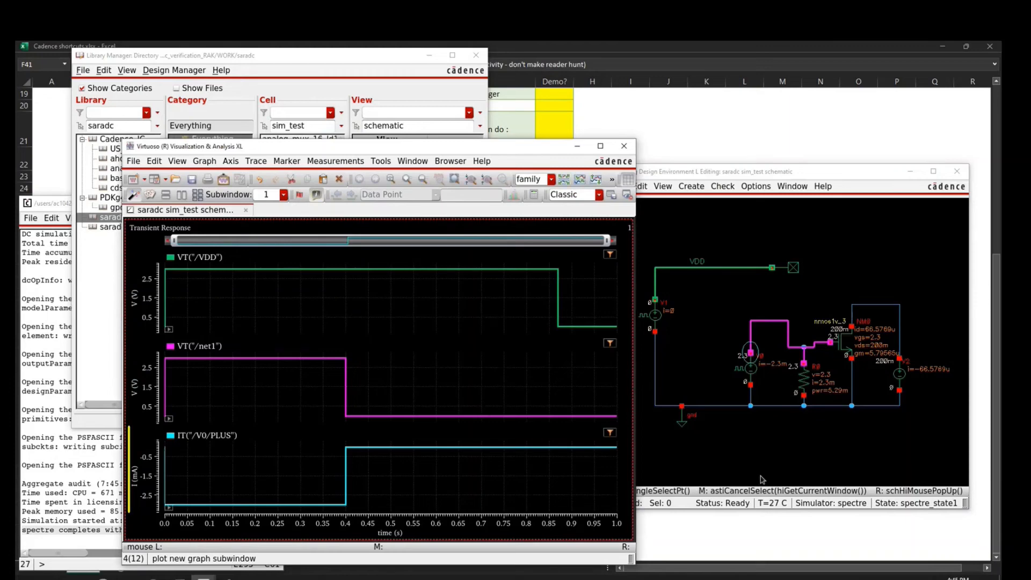
- Set source V0's pulse width to about 450m s and check and save the schematic
click(771, 466)
click(752, 368)
key(q)
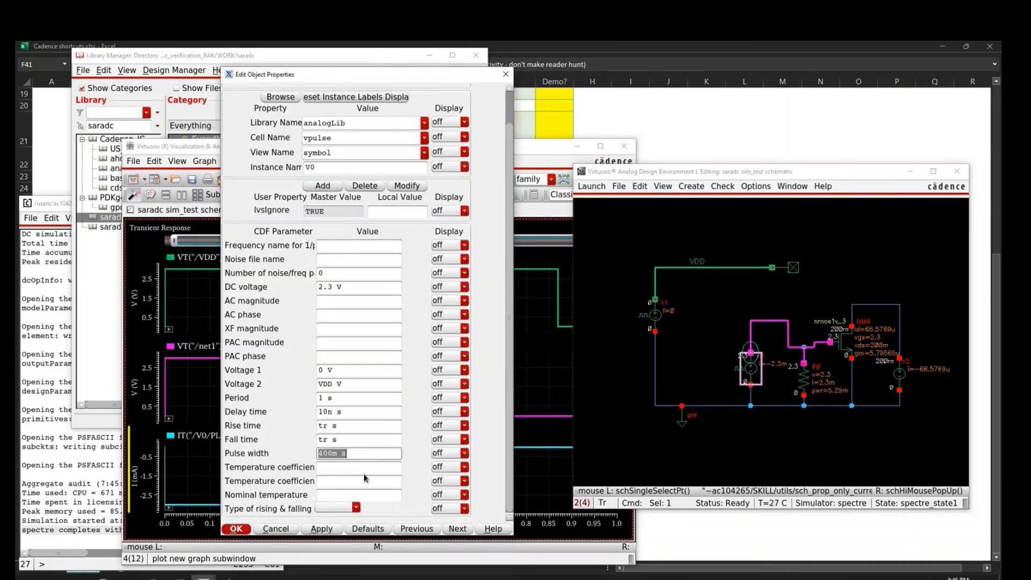
click(372, 458)
key(Return)
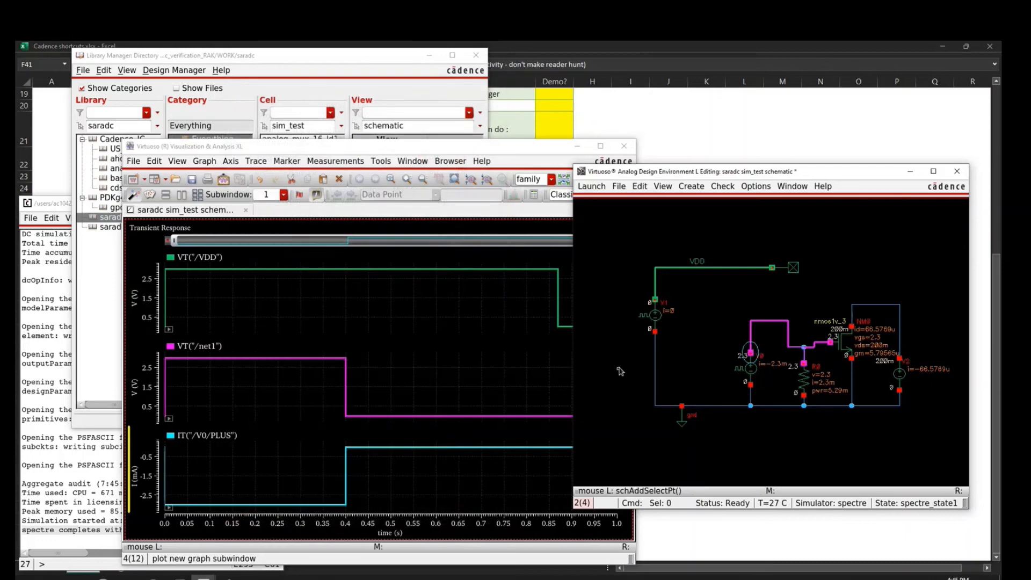
key(shift+x)
- Rerun the simulation and overlay the new VDD, net1 and V0 PLUS results on the existing plot
middle_click(623, 398)
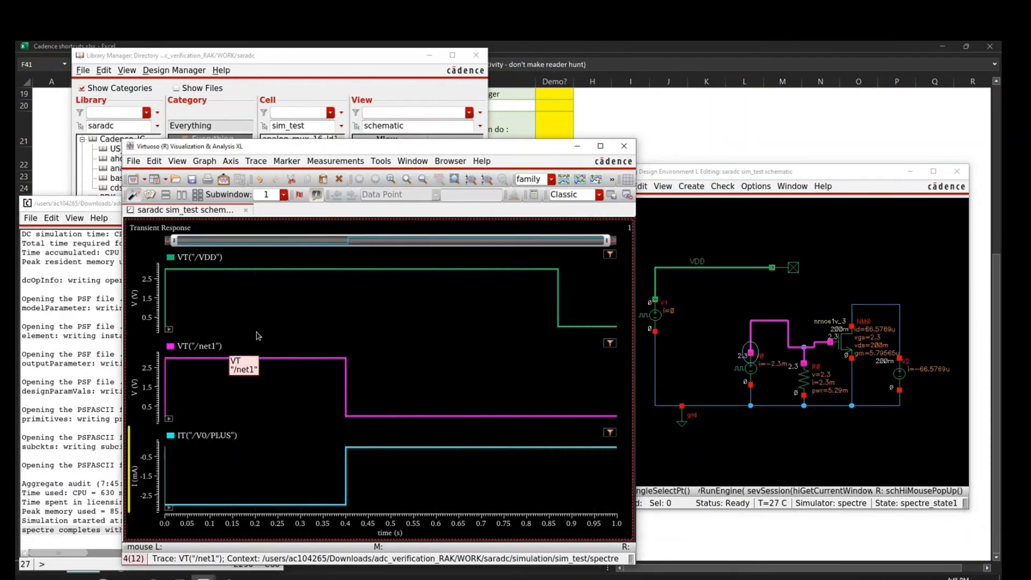
click(775, 472)
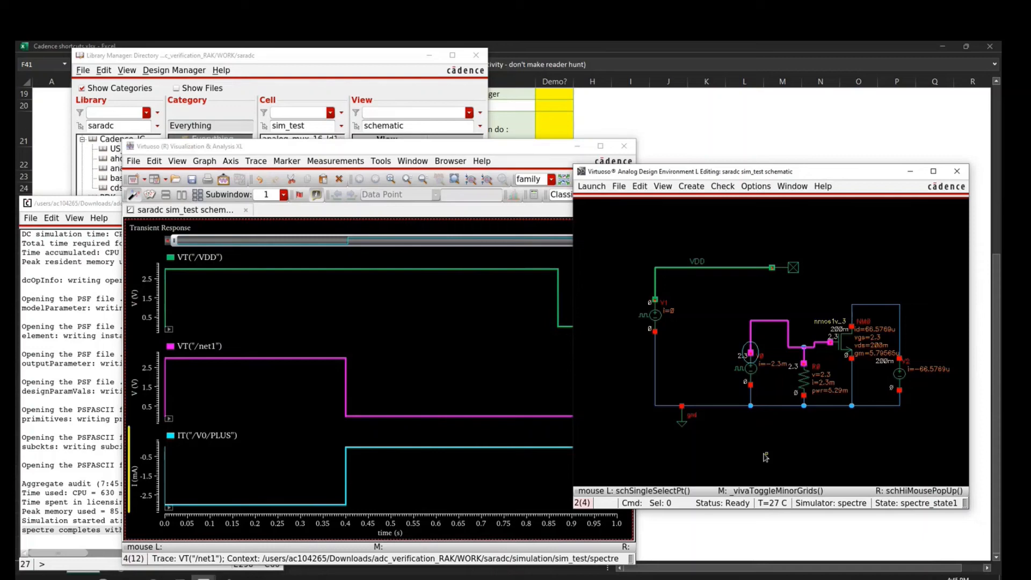
key(F6)
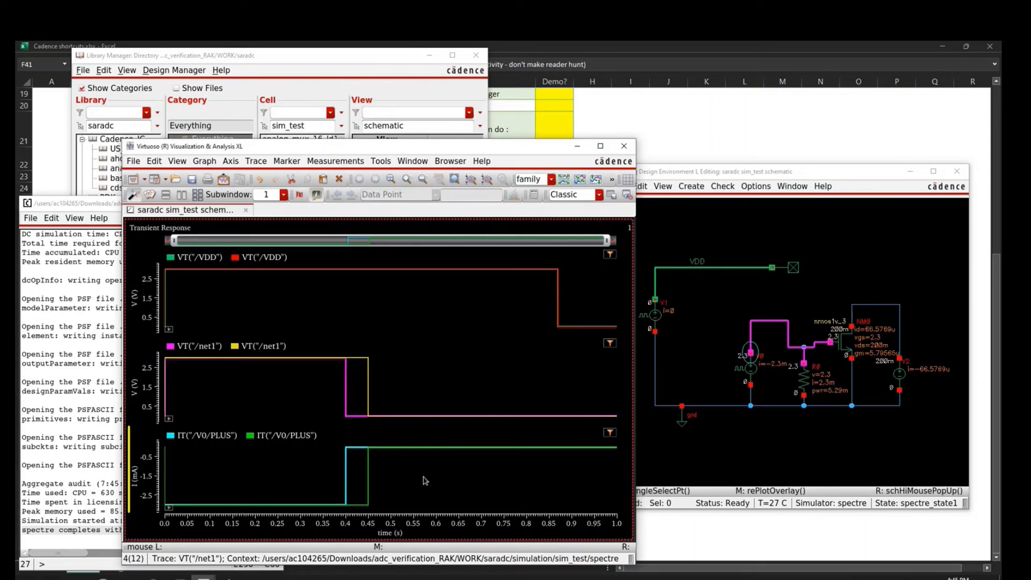
click(133, 161)
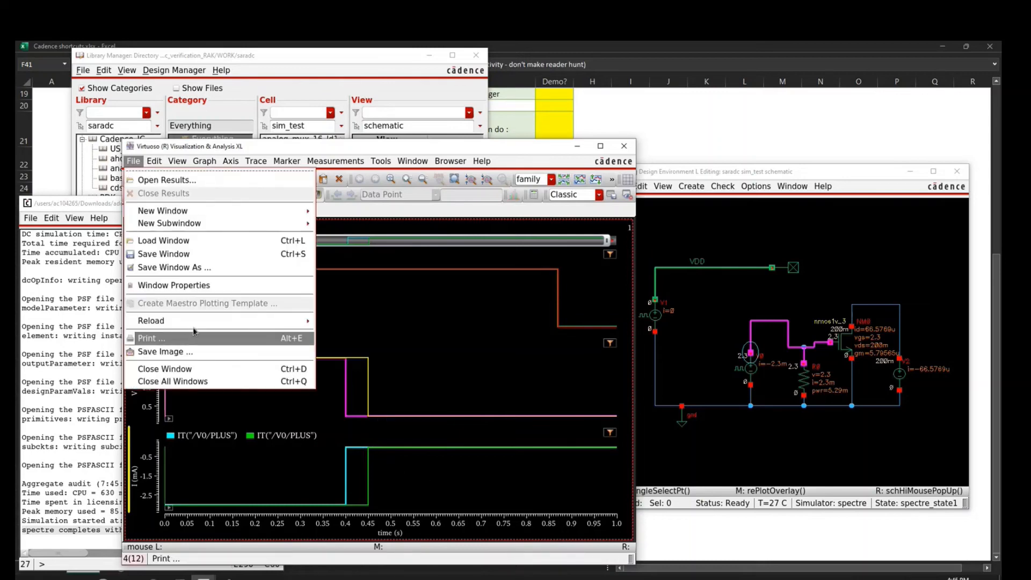
mouse_move(216, 328)
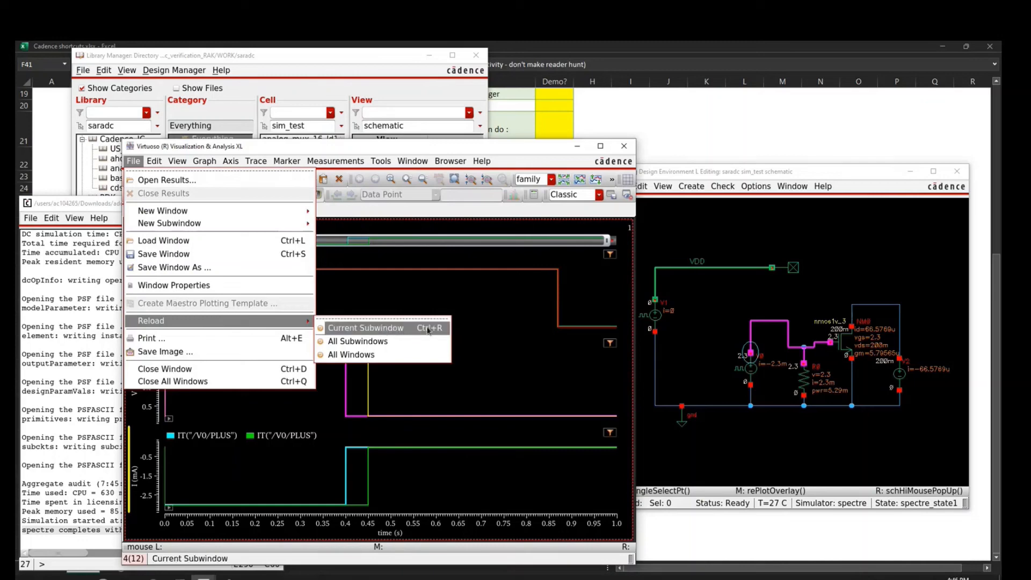
click(438, 355)
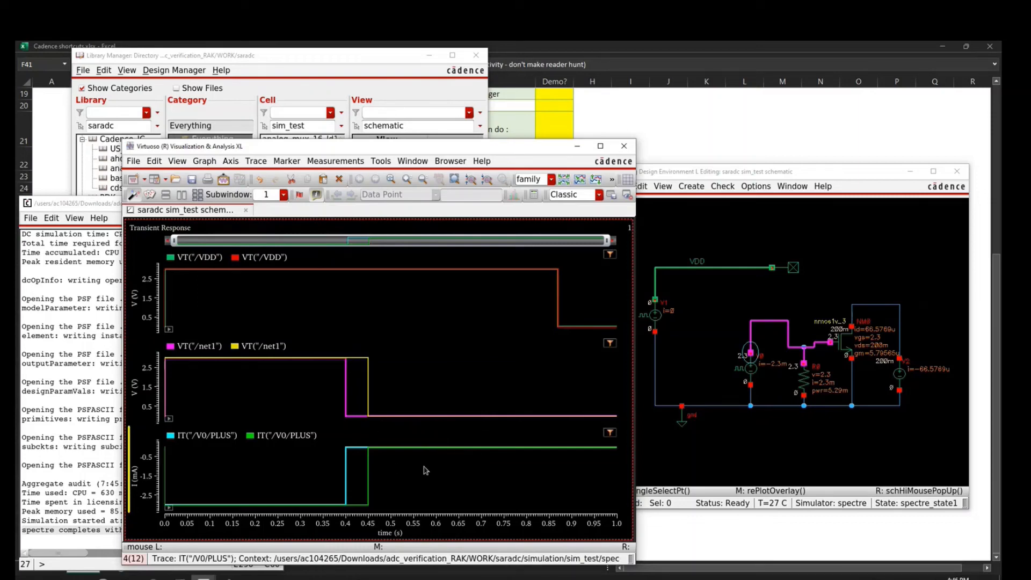
- Switch to the Excel shortcut list and add row 44 with shortcut ALT + SHIFT + P and domain Plot
click(708, 442)
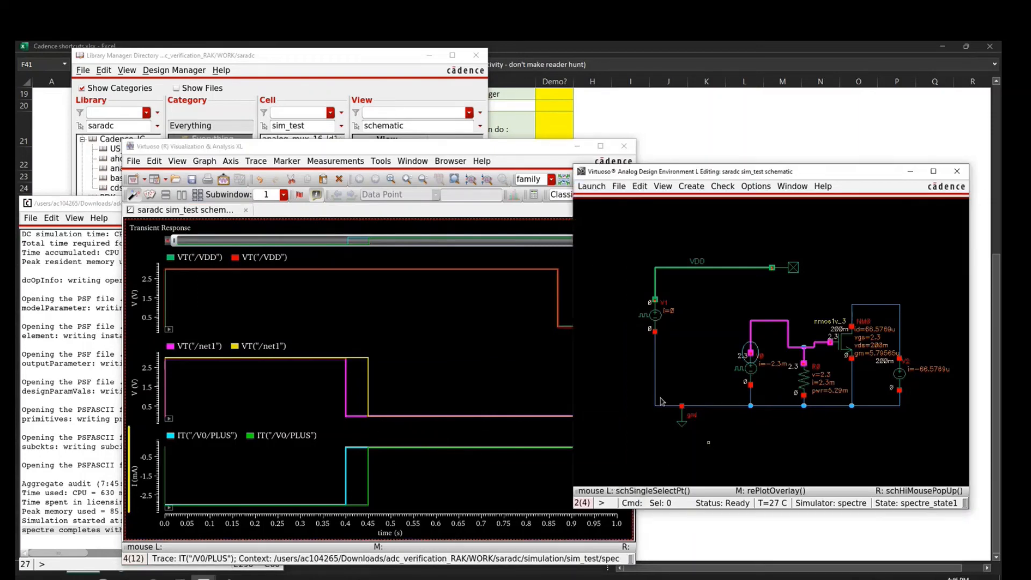
click(740, 133)
click(155, 473)
click(243, 471)
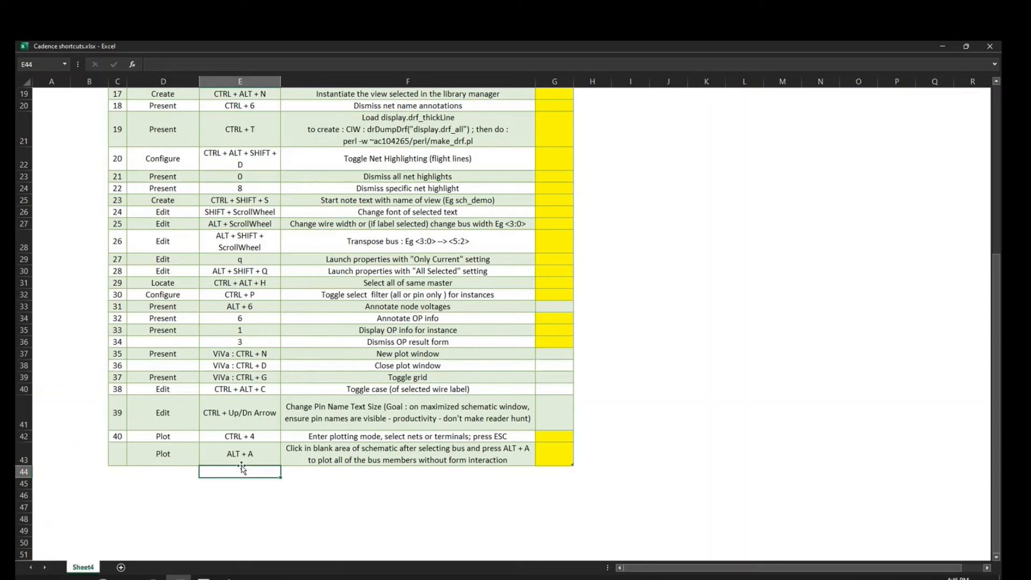
text(ALT + SHIFT + P)
key(Left)
text(Plot)
key(Right)
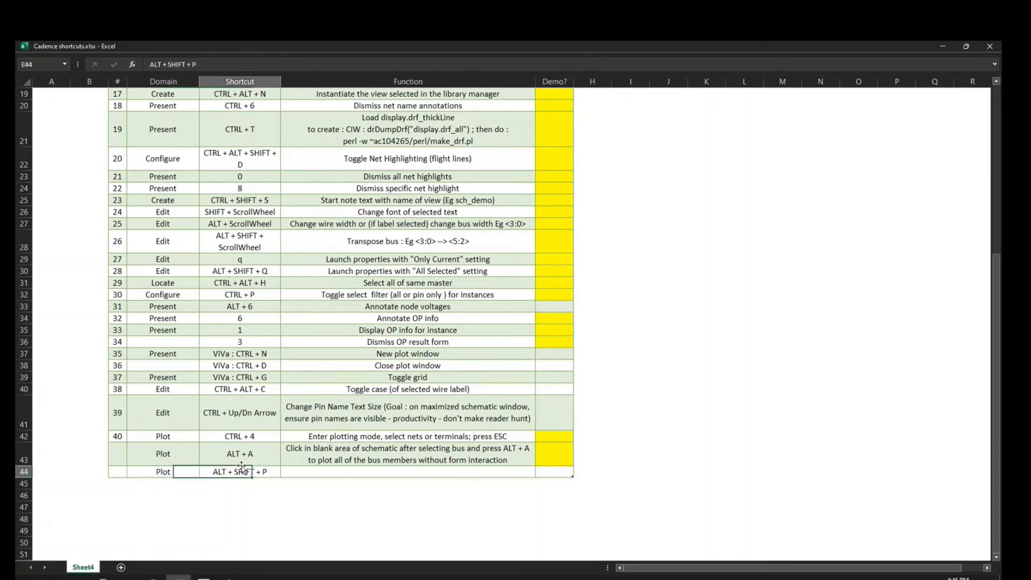
- Mark the New plot window and Toggle grid shortcuts yellow in the Demo? column
click(366, 339)
key(alt+Tab)
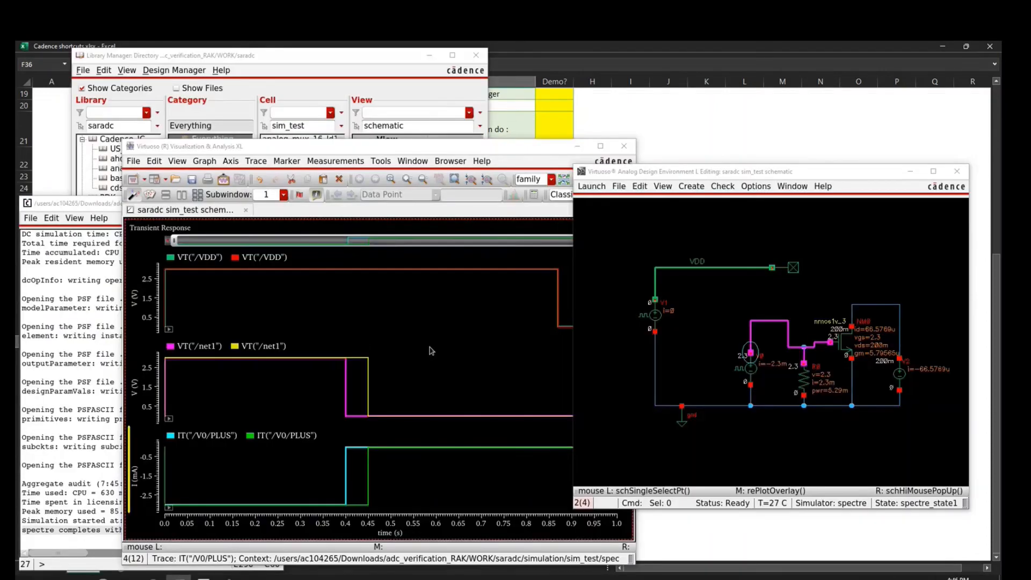
key(alt+Tab)
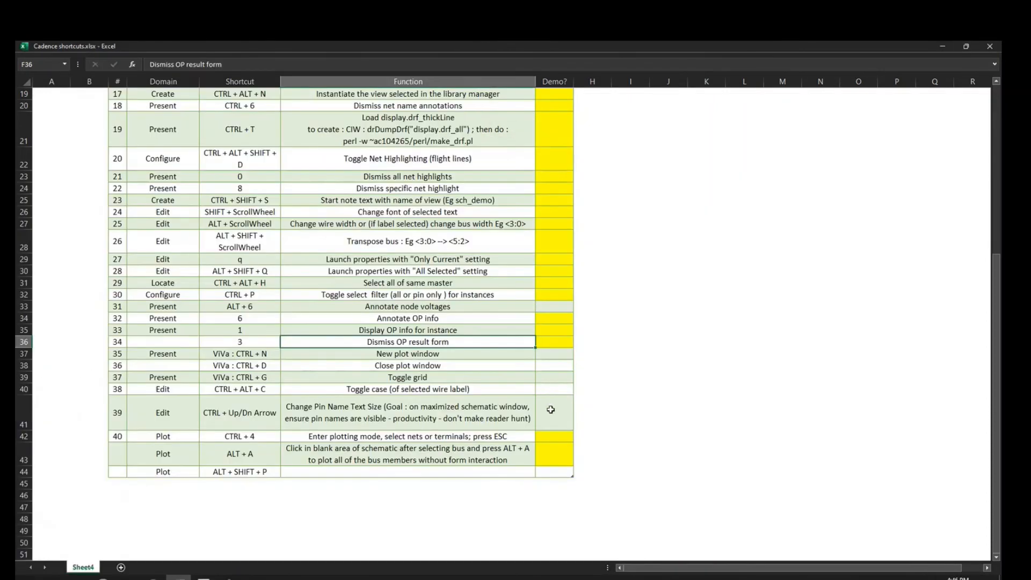
click(433, 356)
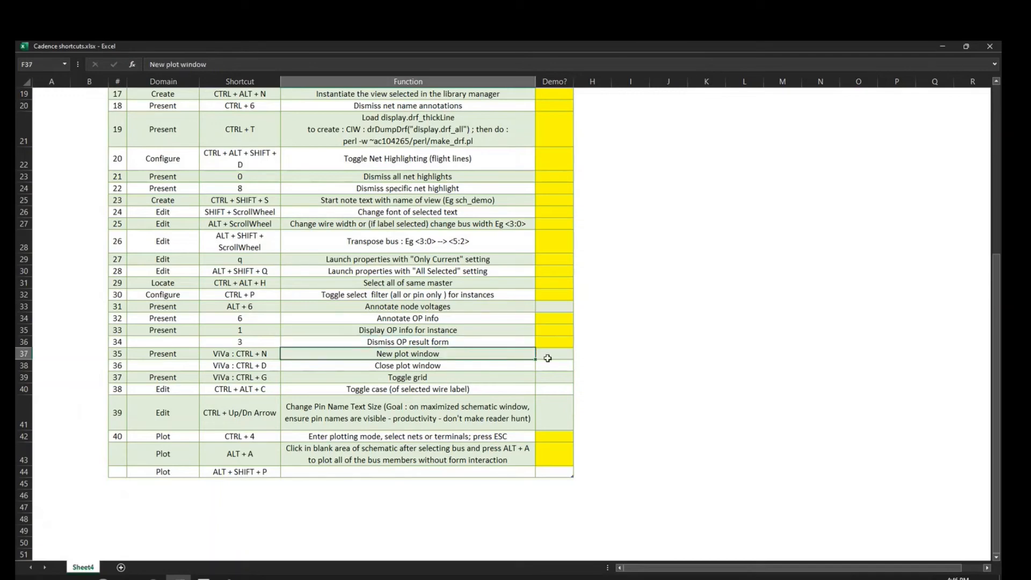
click(547, 358)
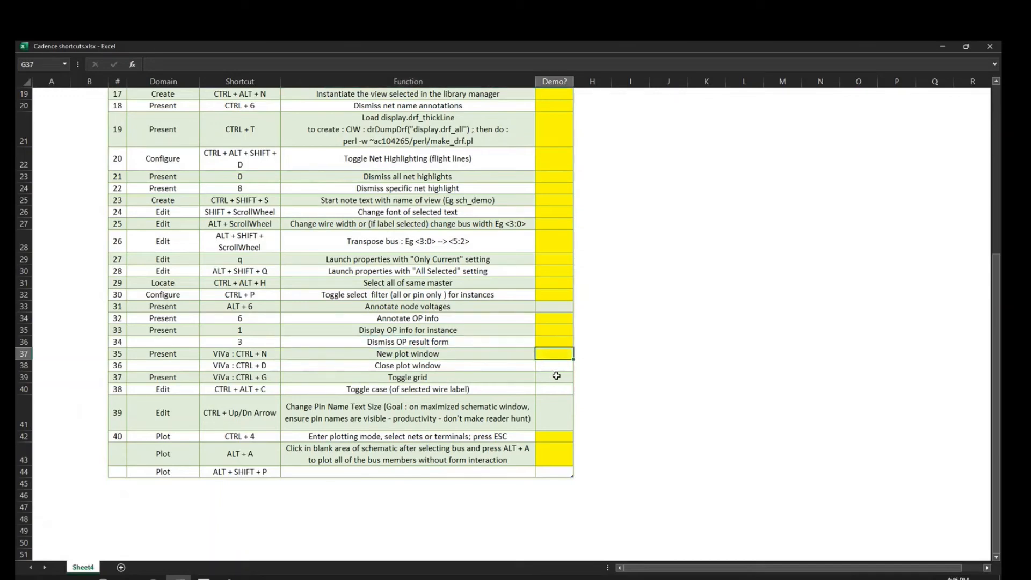
click(554, 379)
click(619, 398)
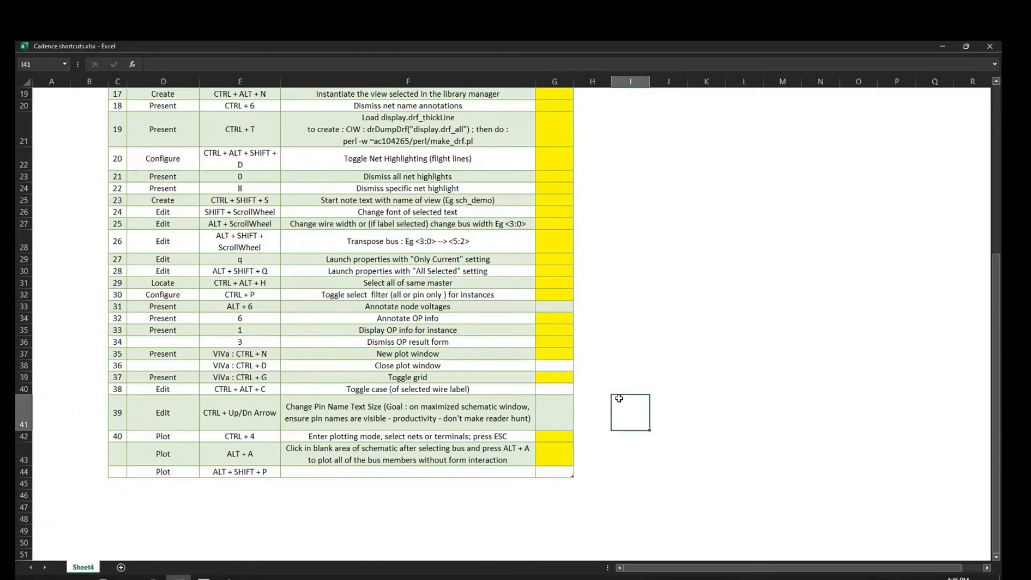
- Switch to Virtuoso, create two additional plot windows and close both, and return to the Excel shortcut list
key(alt+Tab)
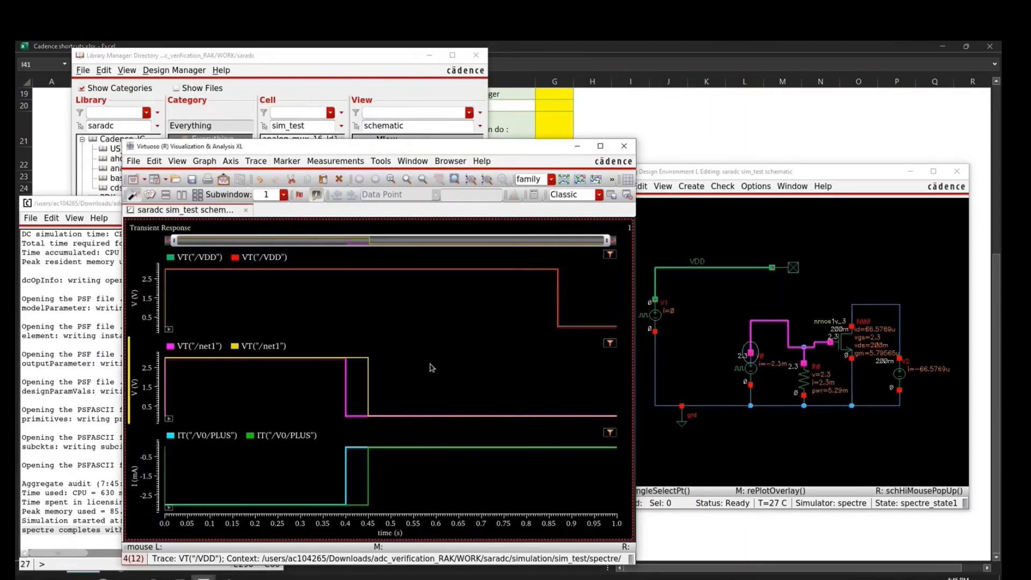
key(ctrl+n)
key(ctrl+n)
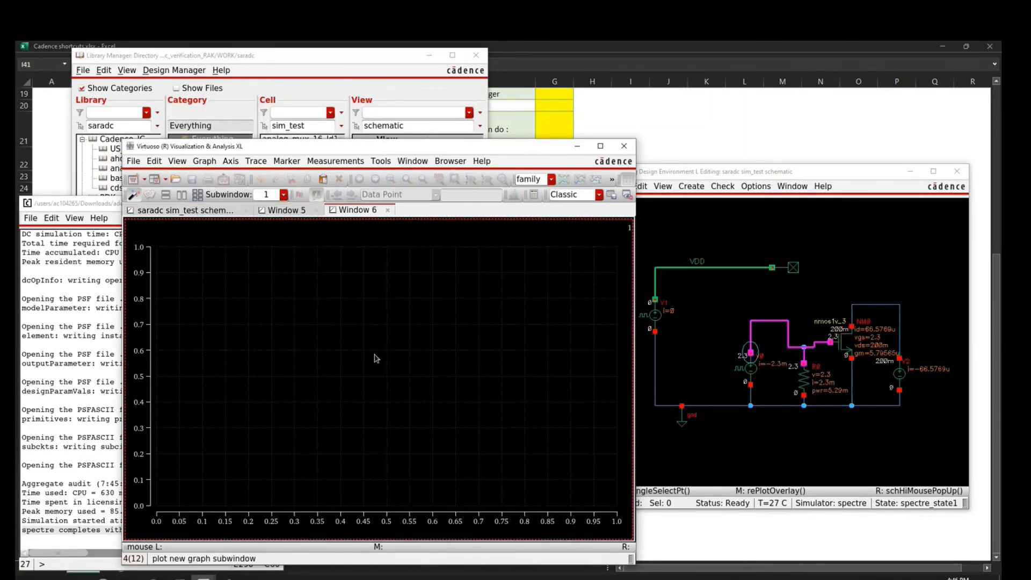
key(ctrl+w)
key(ctrl+d)
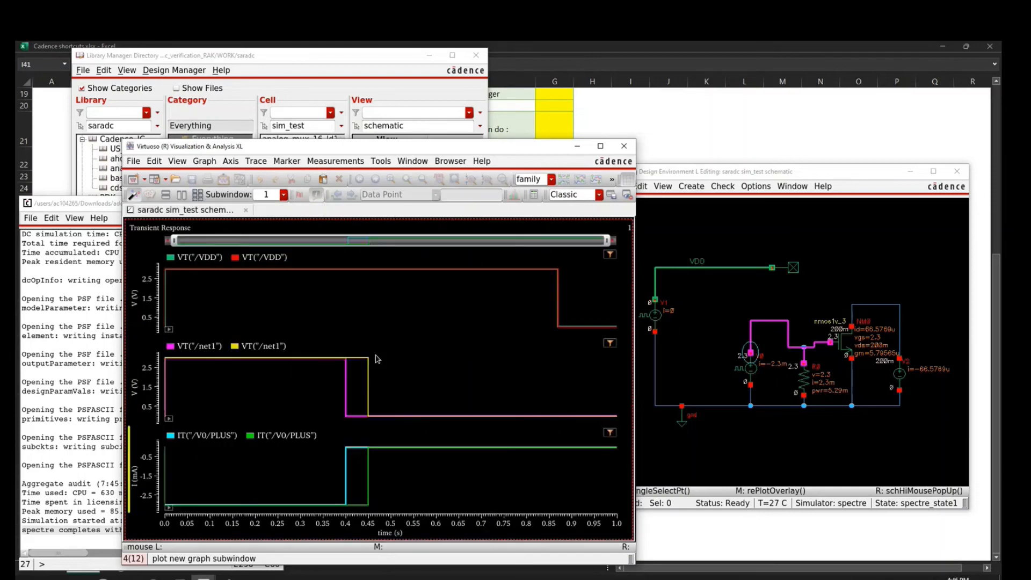
key(alt+Tab)
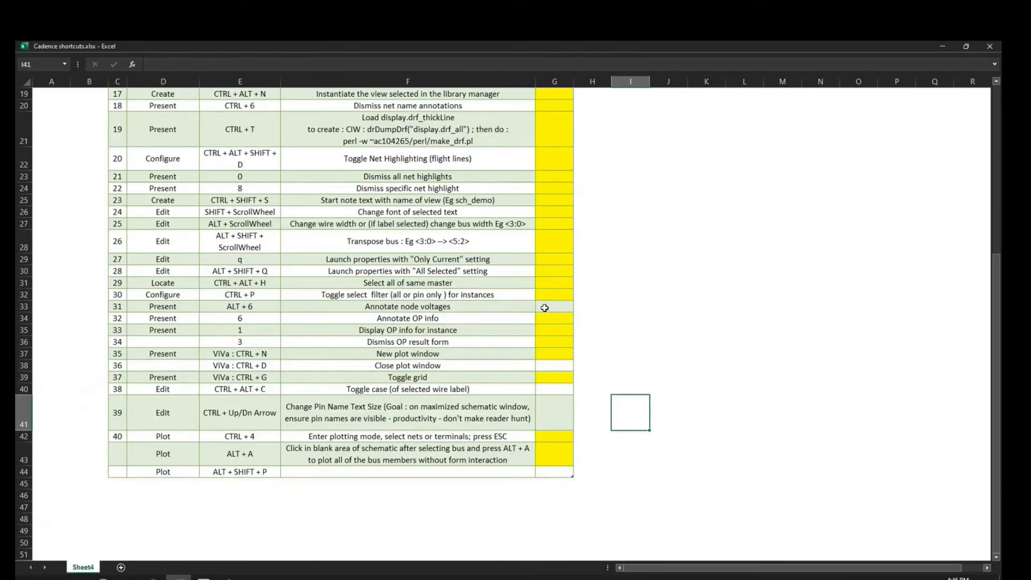
- Mark the Annotate node voltages and Close plot window shortcuts yellow in the Demo? column
click(561, 304)
click(548, 366)
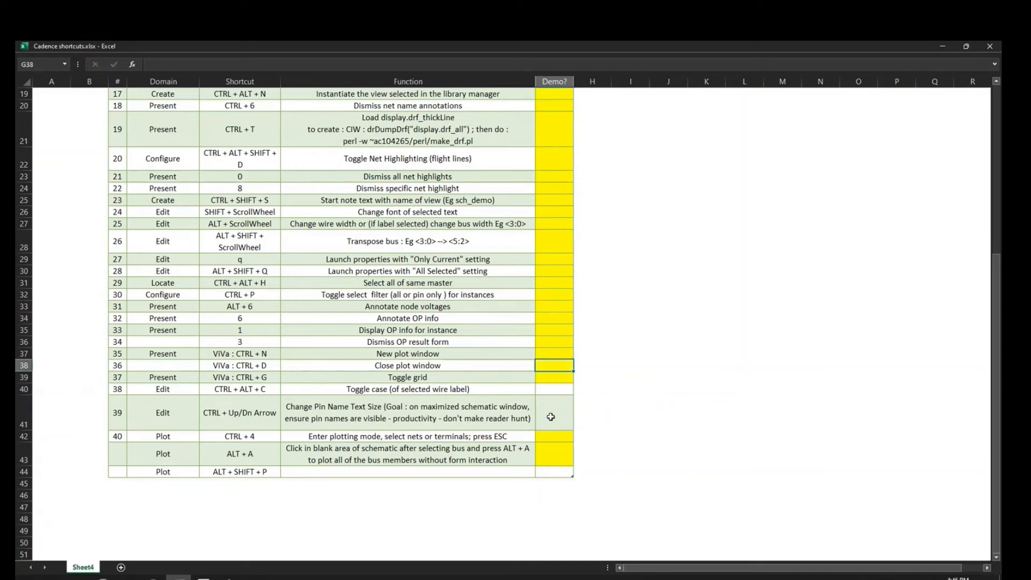
click(701, 389)
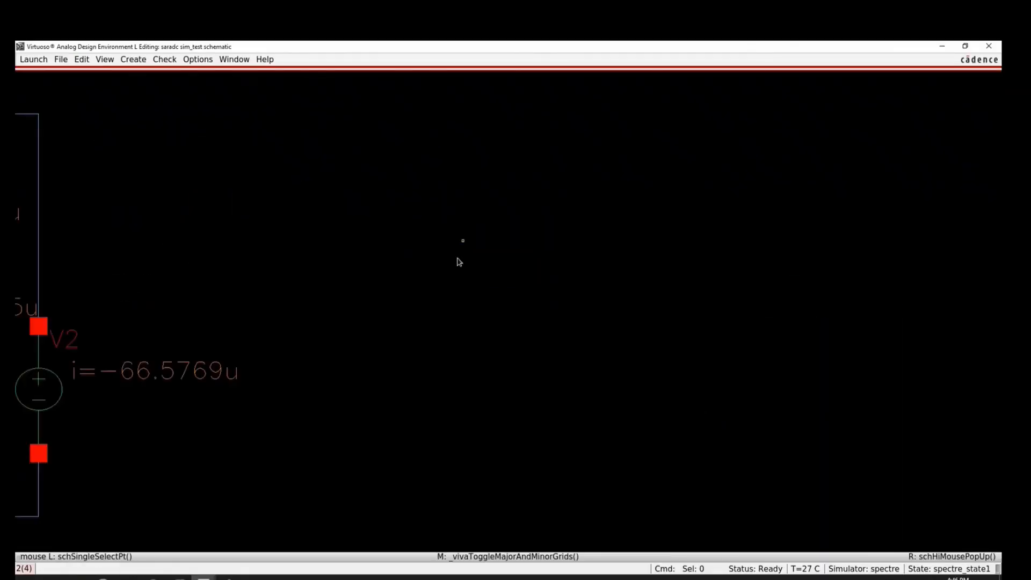
- Switch to the sim_test schematic in Virtuoso and toggle the VDD wire label to lowercase and back to uppercase
key(f)
click(326, 121)
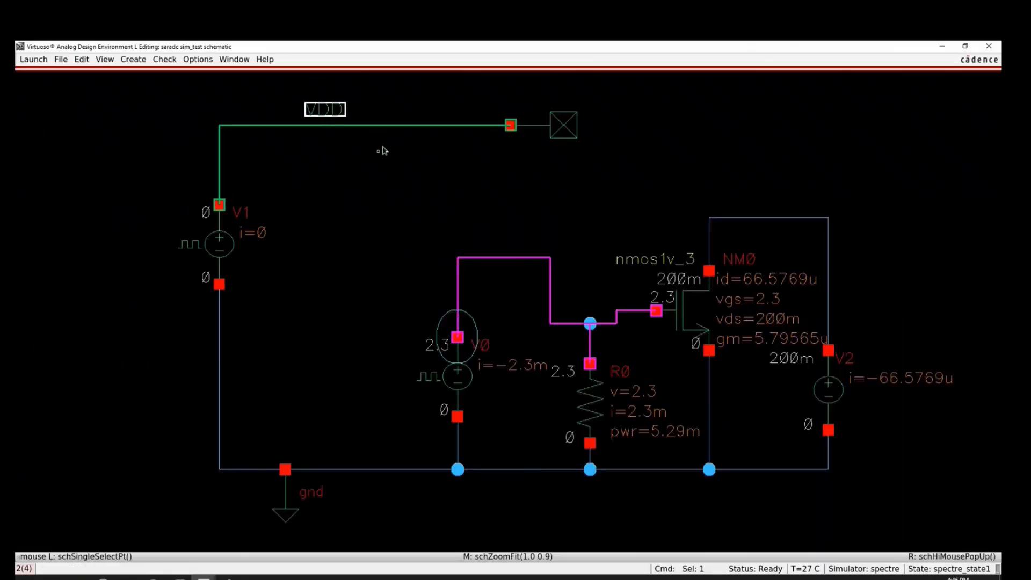
key(alt+c)
click(375, 295)
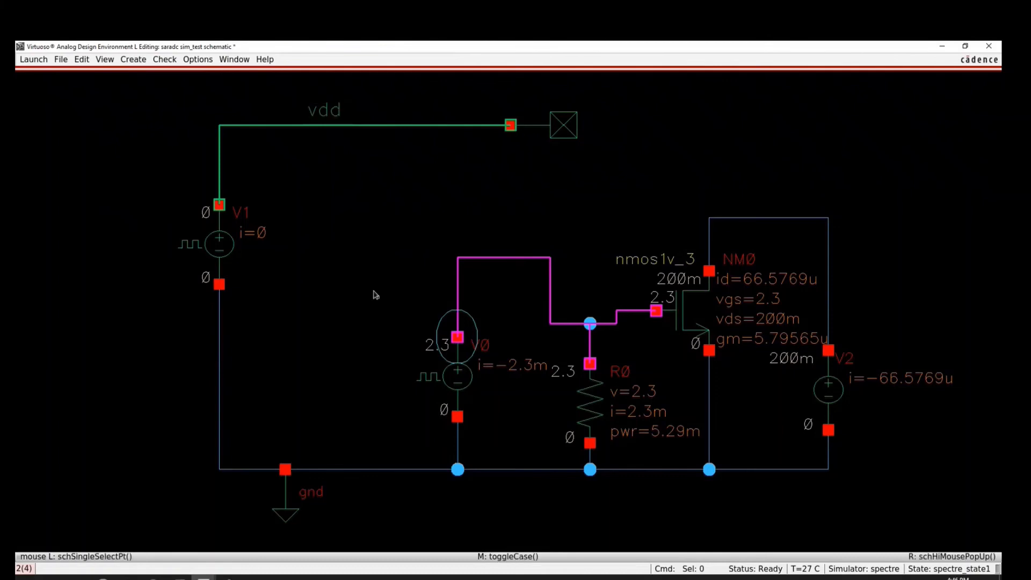
click(340, 114)
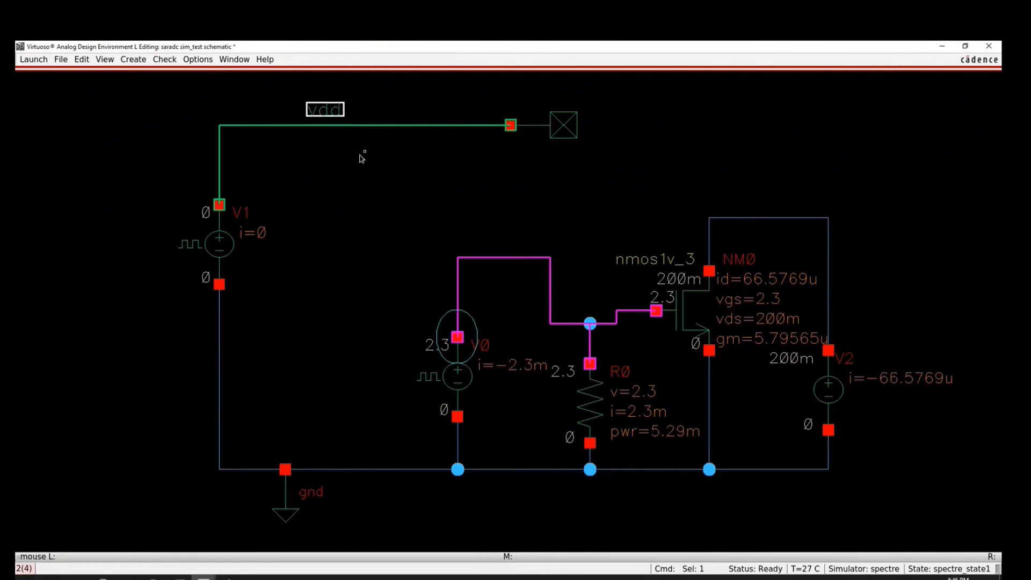
key(alt+c)
click(413, 230)
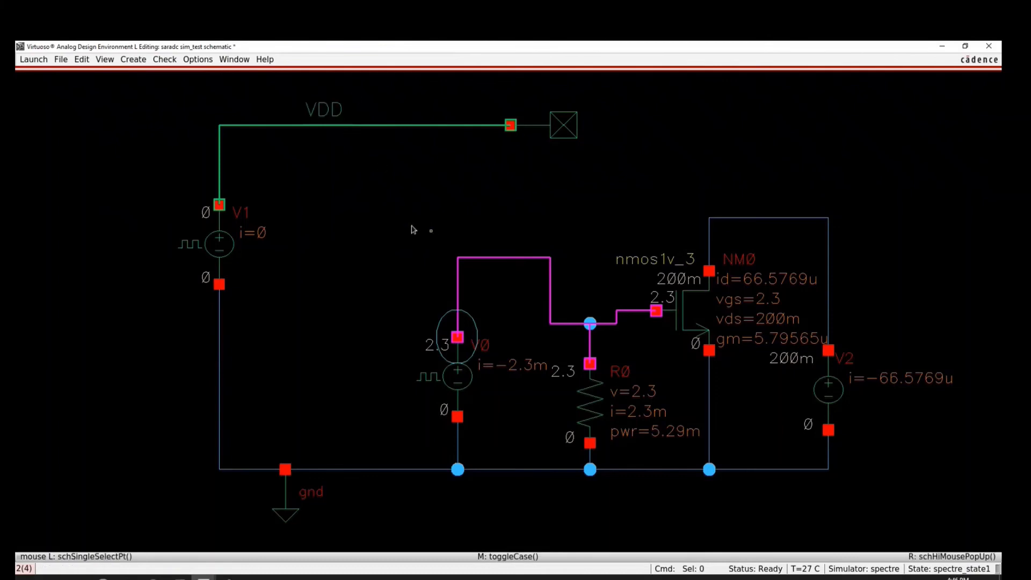
- Place a "schematic" note text below the VDD wire, try toggling its case, and delete the note
key(shift+l)
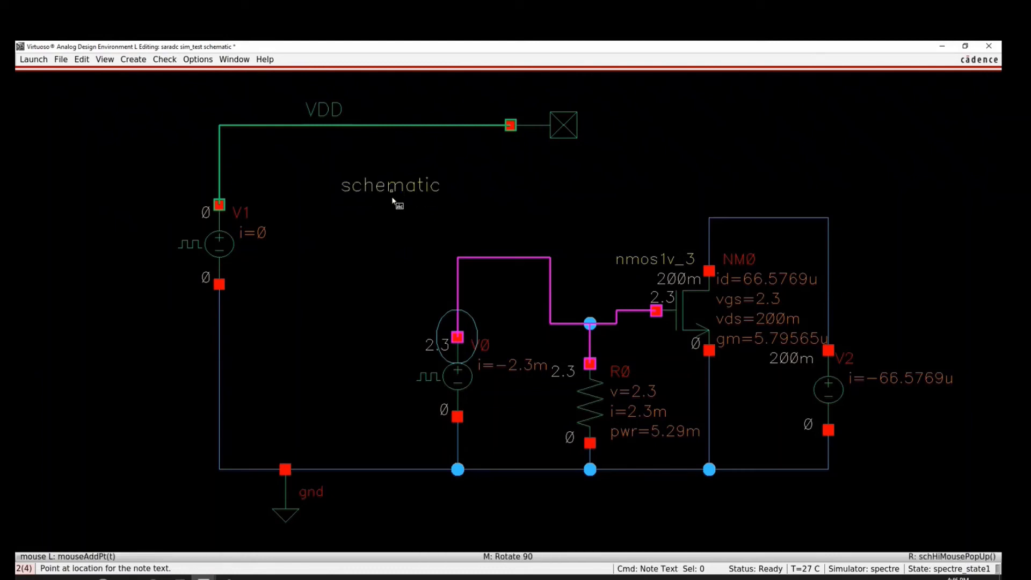
click(392, 196)
click(392, 197)
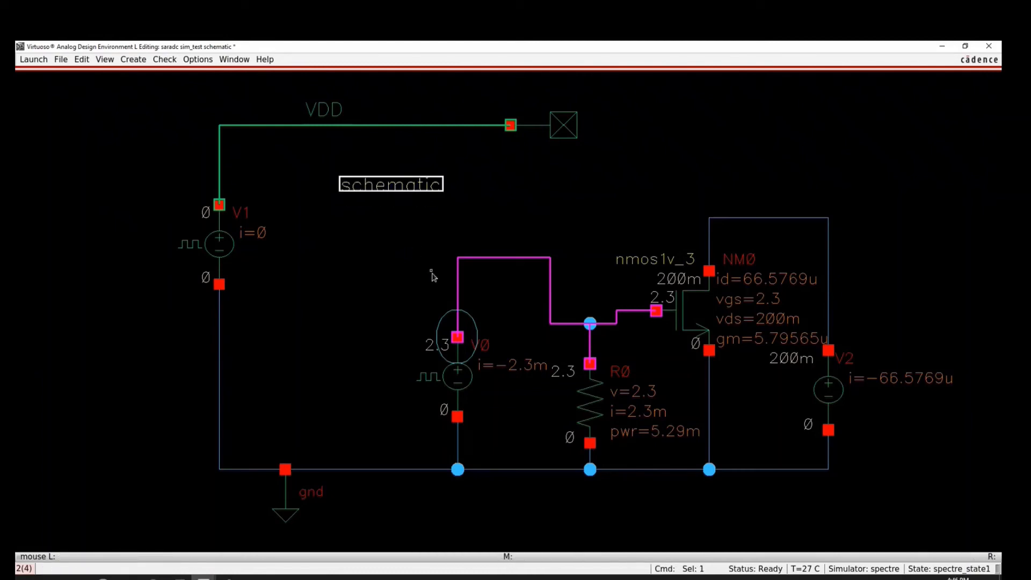
key(alt+c)
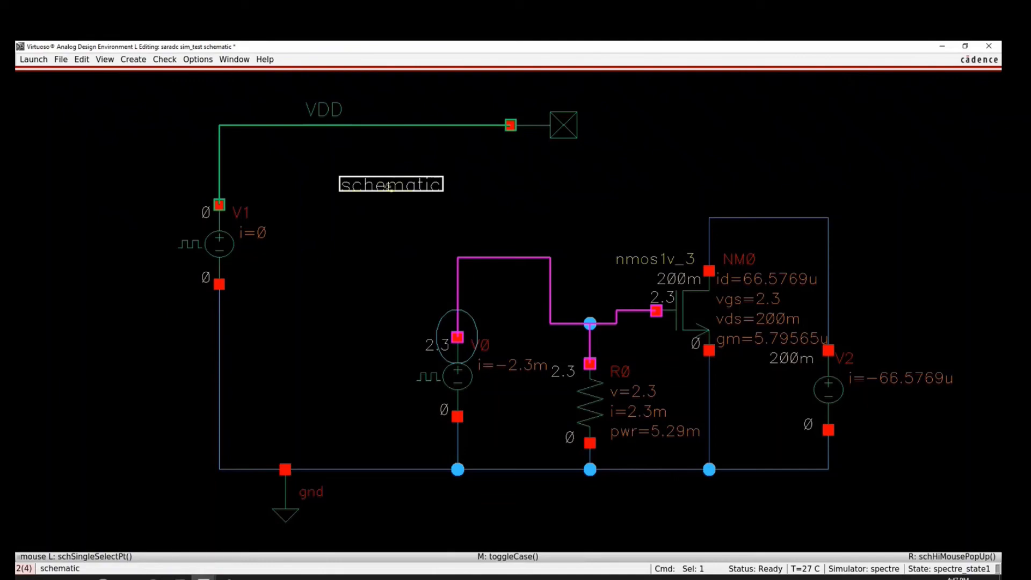
key(Delete)
- Switch to the Excel shortcut list and mark the Toggle case and ALT + SHIFT + P rows yellow in the Demo? column
key(super+Down)
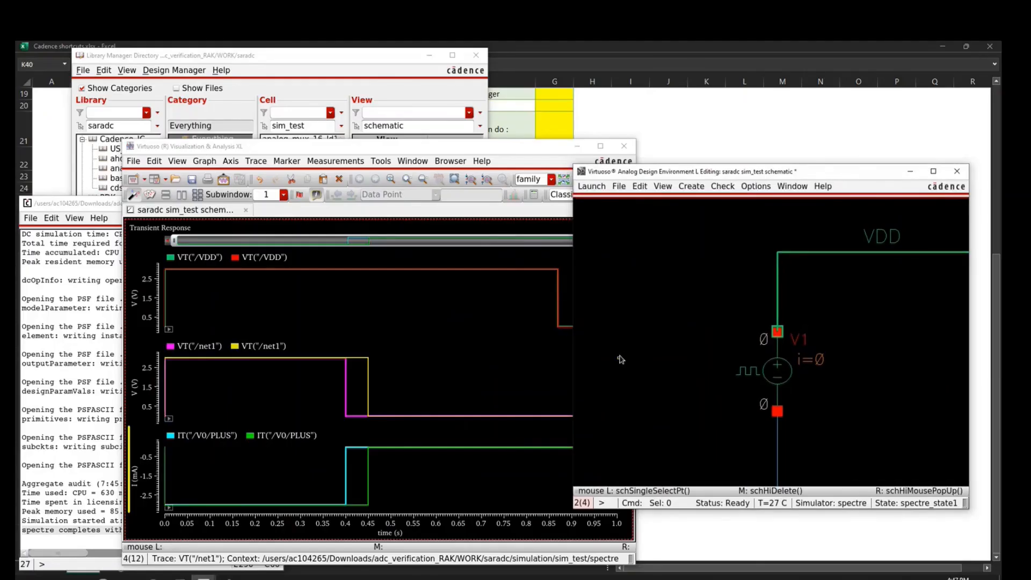
key(f)
key(alt+Tab)
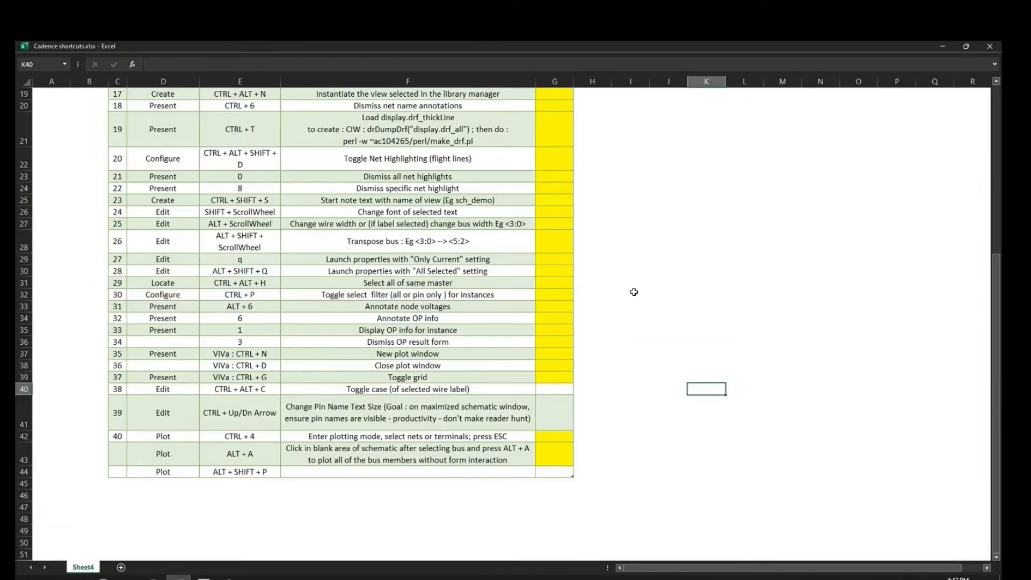
click(555, 389)
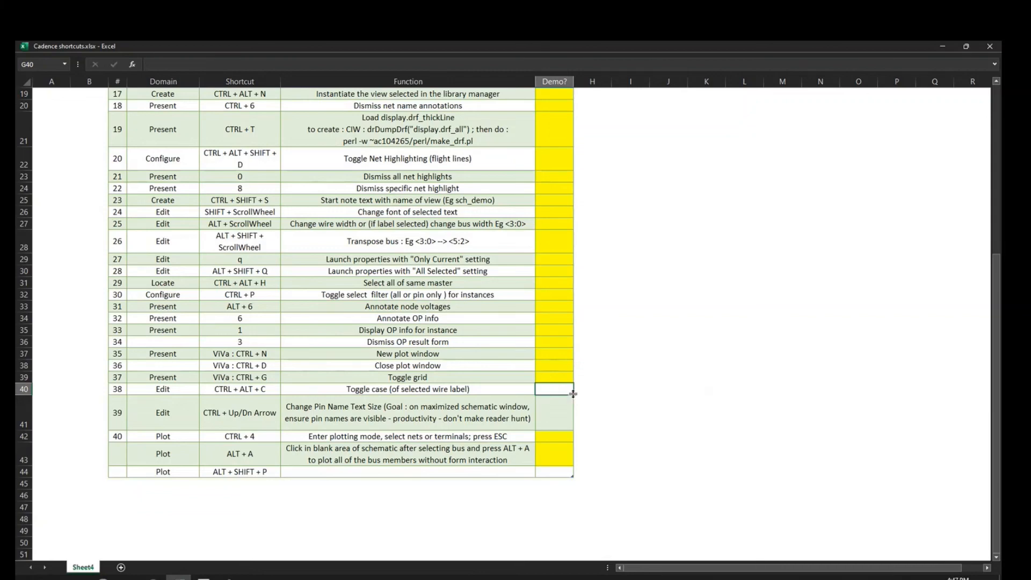
key(F4)
click(551, 417)
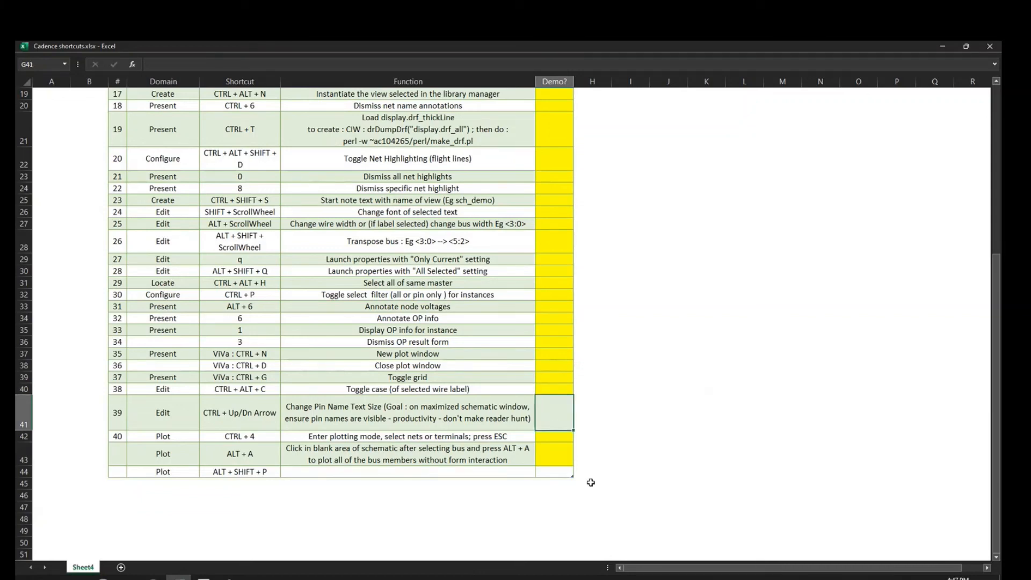
click(551, 471)
key(F4)
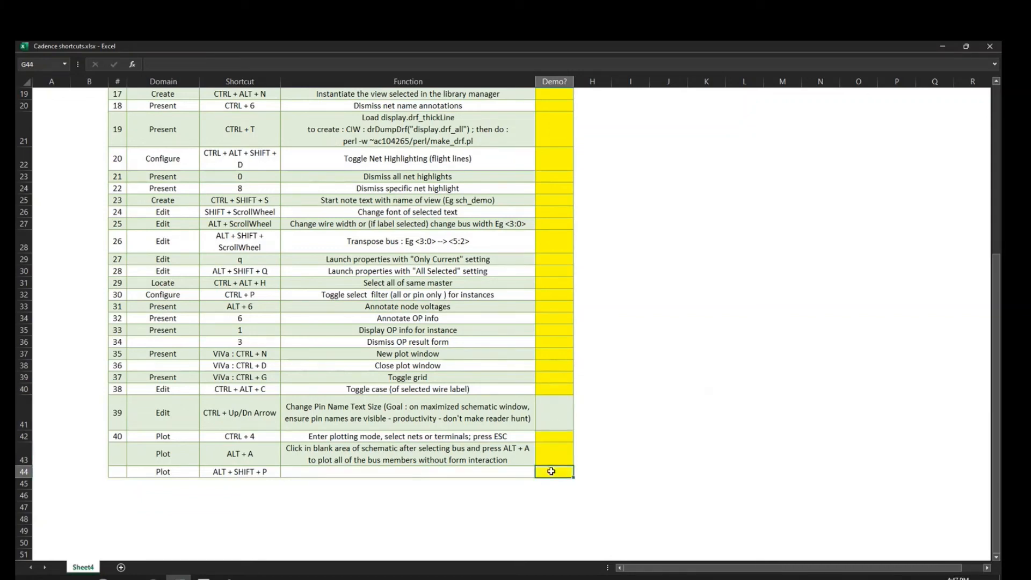
click(548, 424)
- Switch to Virtuoso and open the schematic of 10Bit_ADC_TB_new from the saradc Testbenches category in a maximized window
key(alt+Tab)
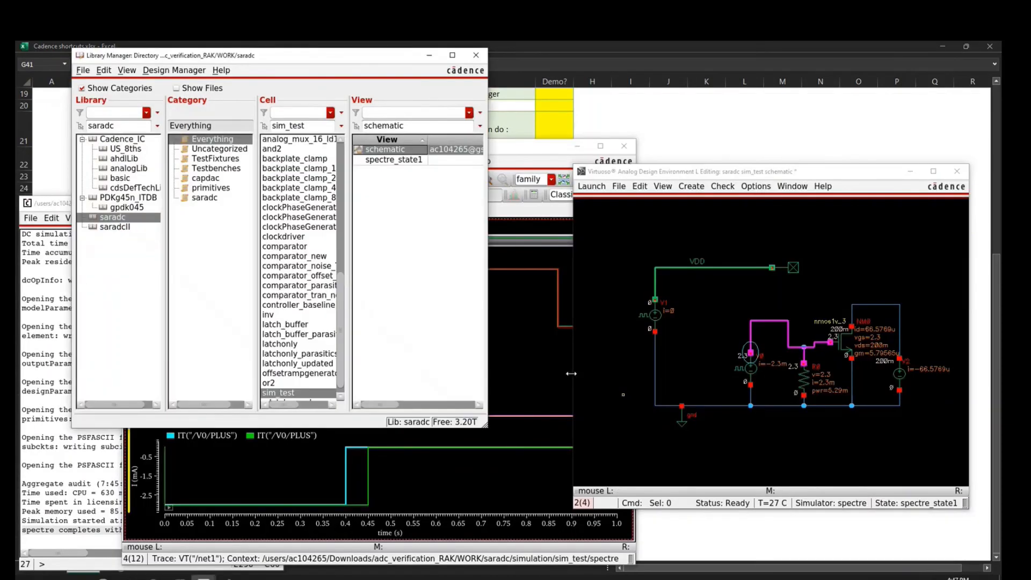
click(217, 169)
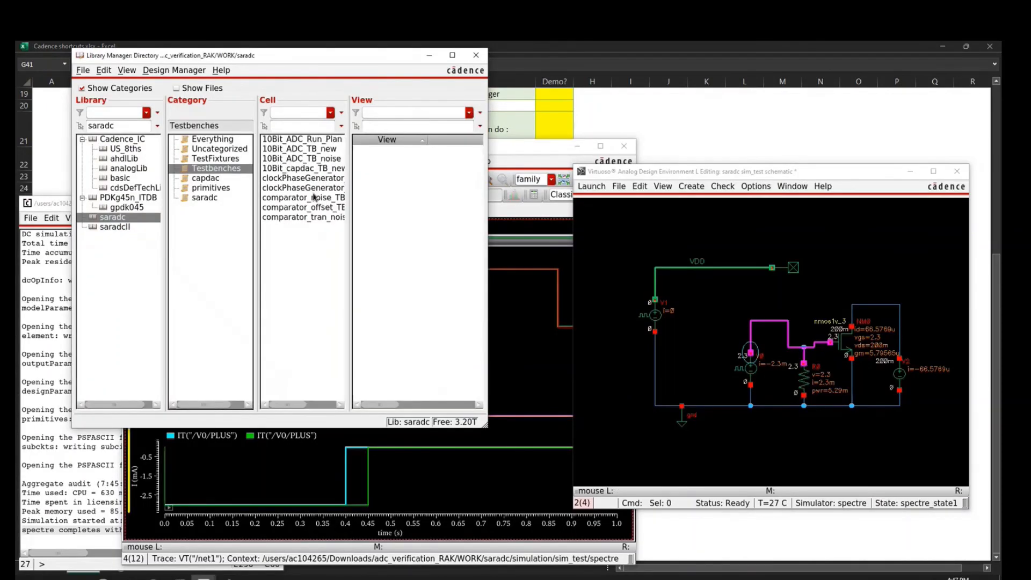
click(328, 150)
click(385, 170)
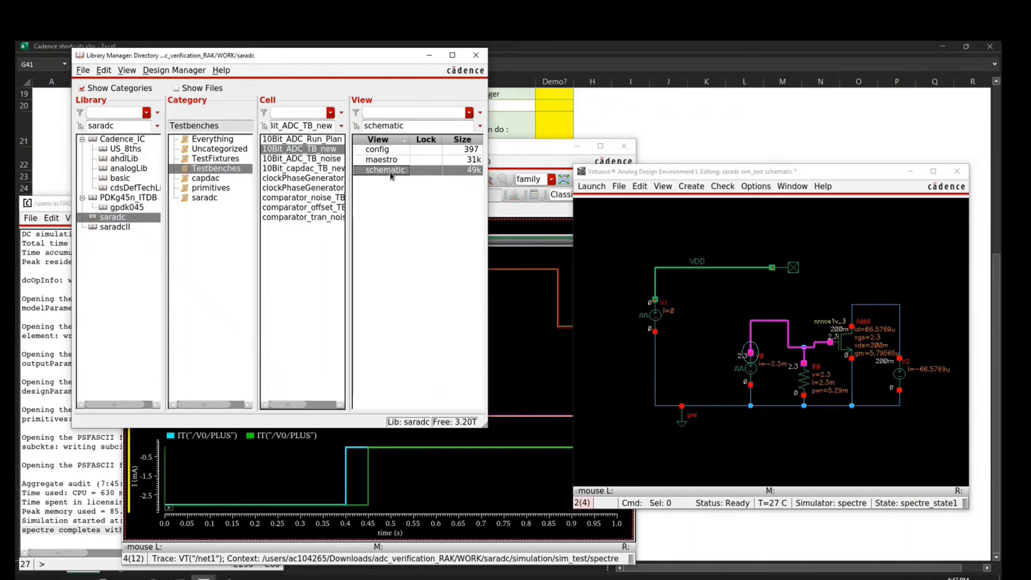
double_click(391, 173)
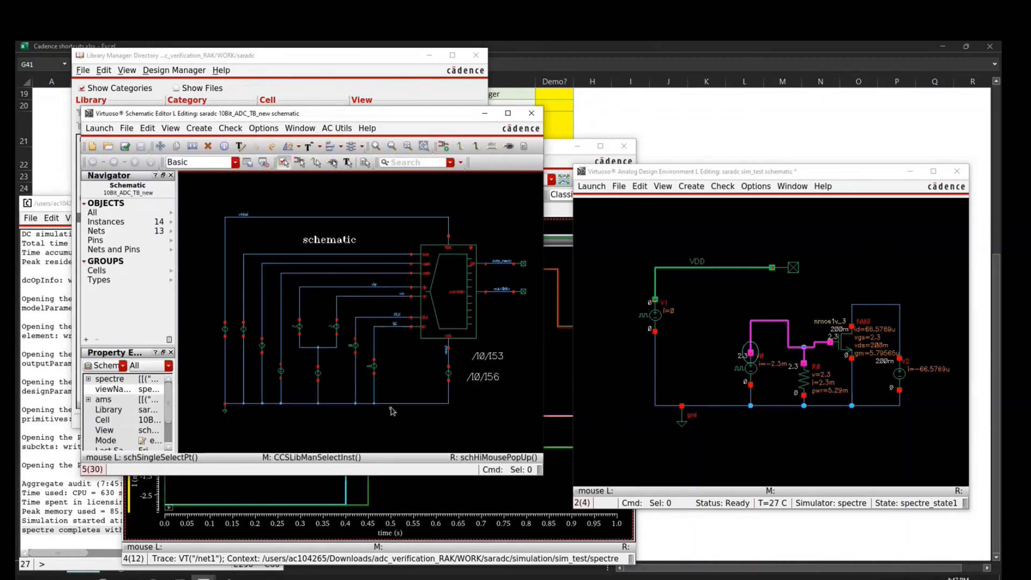
key(super+Up)
key(f)
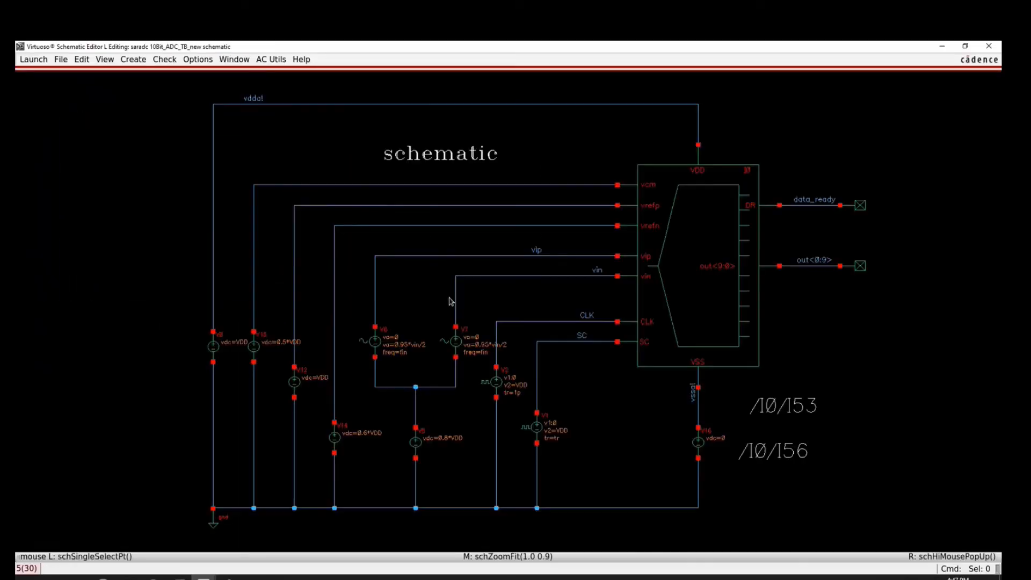
- Descend into the 10-bit ADC instance and make its core schematic editable
click(652, 293)
key(e)
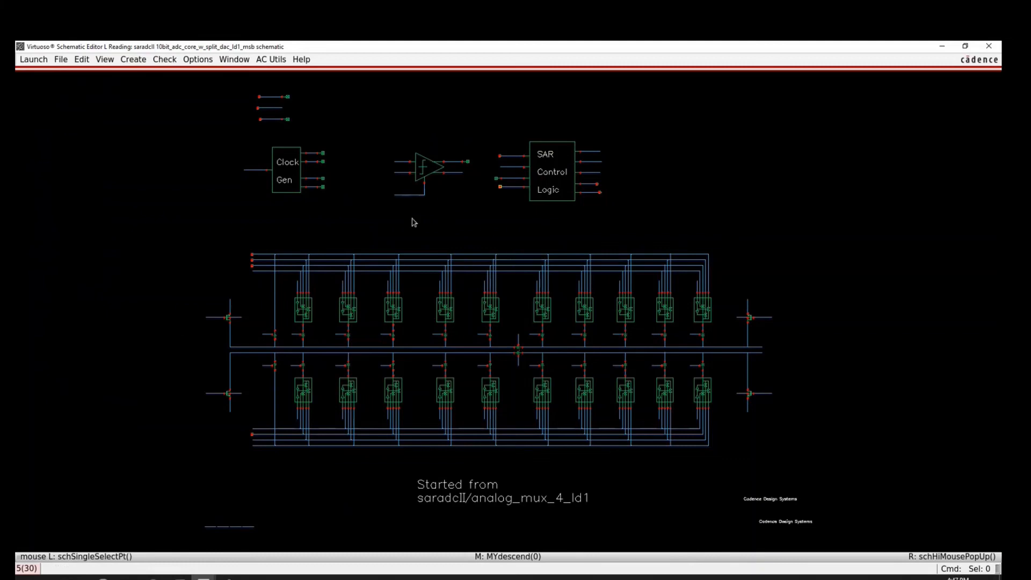
key(ctrl+e)
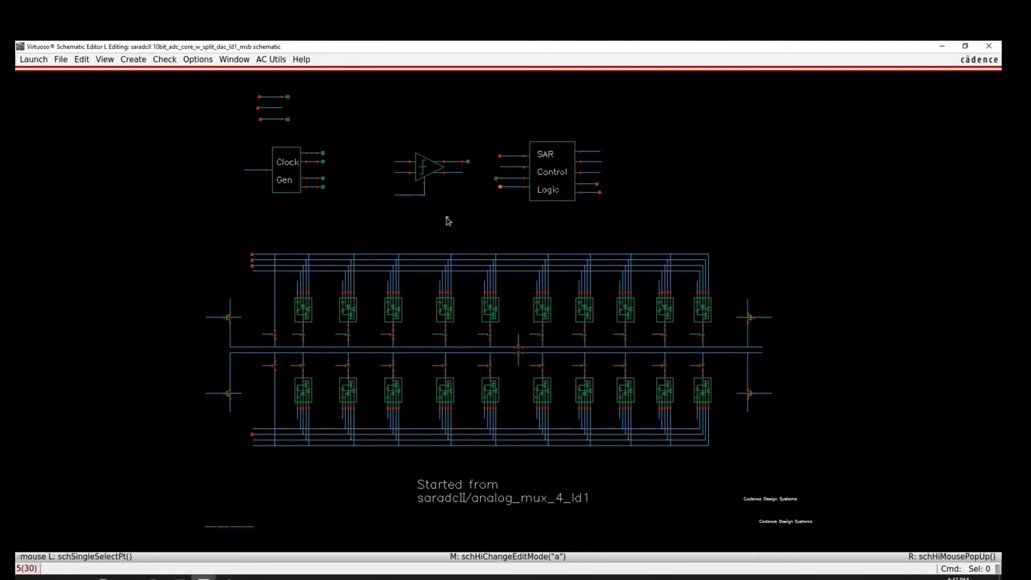
- Increase the text size of the pin names in the ADC core schematic until they are readable
key(ctrl)
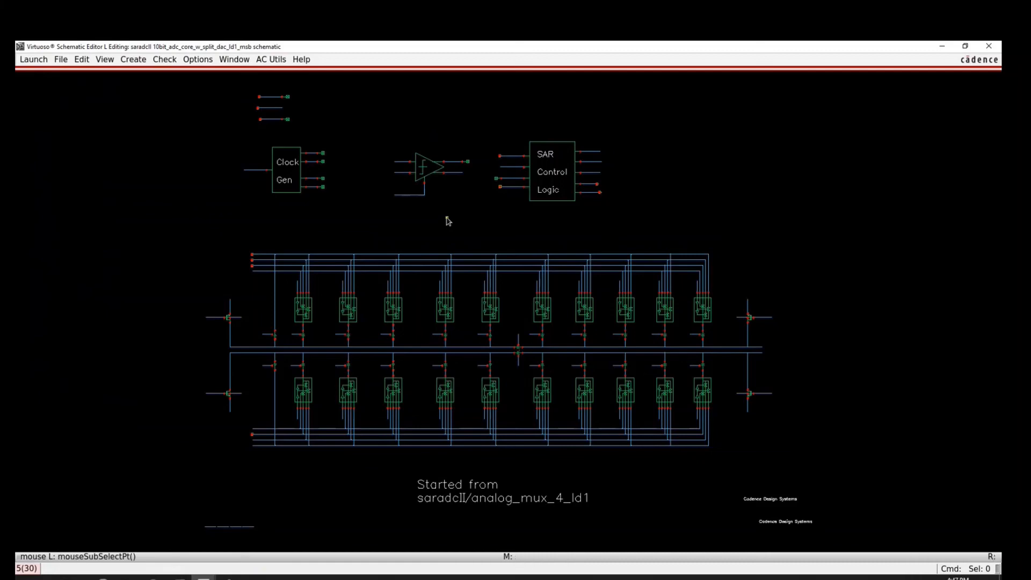
key(ctrl)
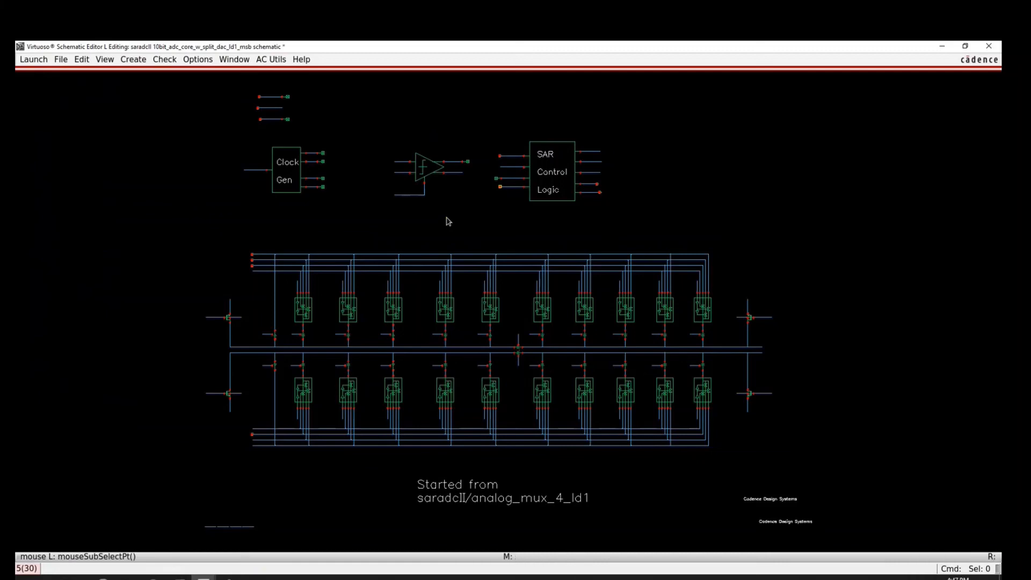
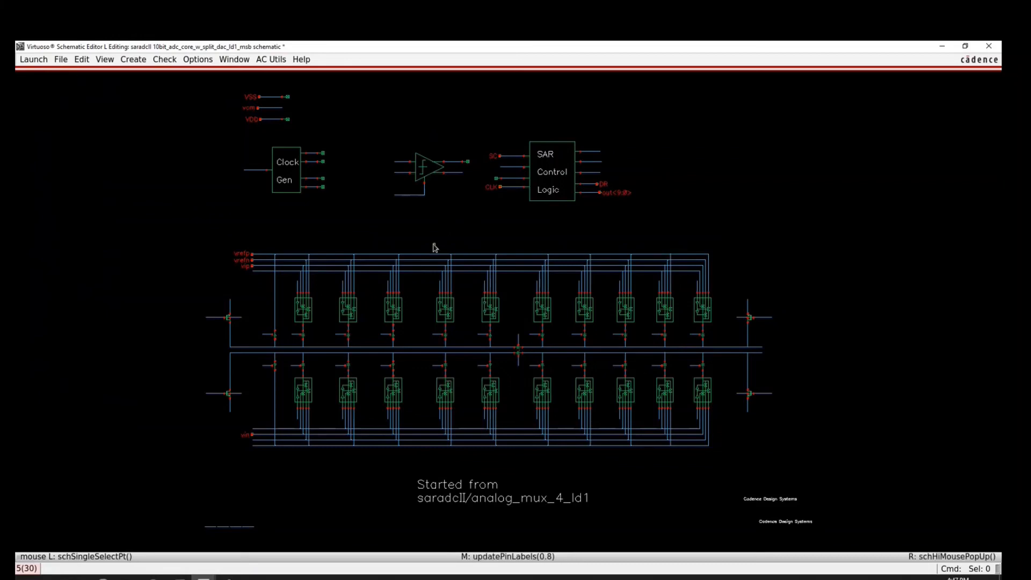
- Move the supply pins, Clock Gen, comparator and SAR Control Logic group closer to the array below, and check and save the schematic
drag(191, 85, 612, 213)
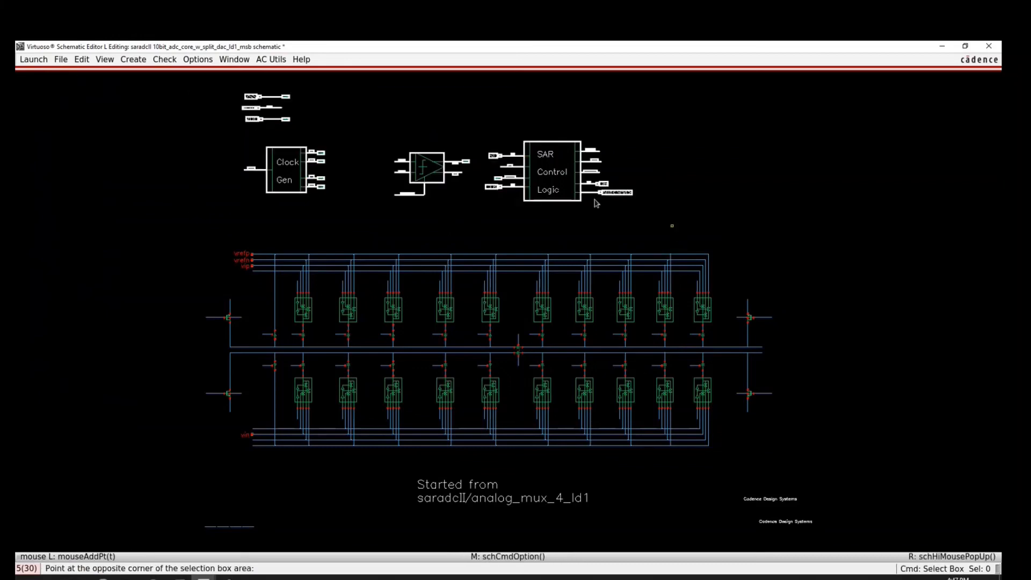
key(s)
click(555, 205)
click(720, 202)
key(f)
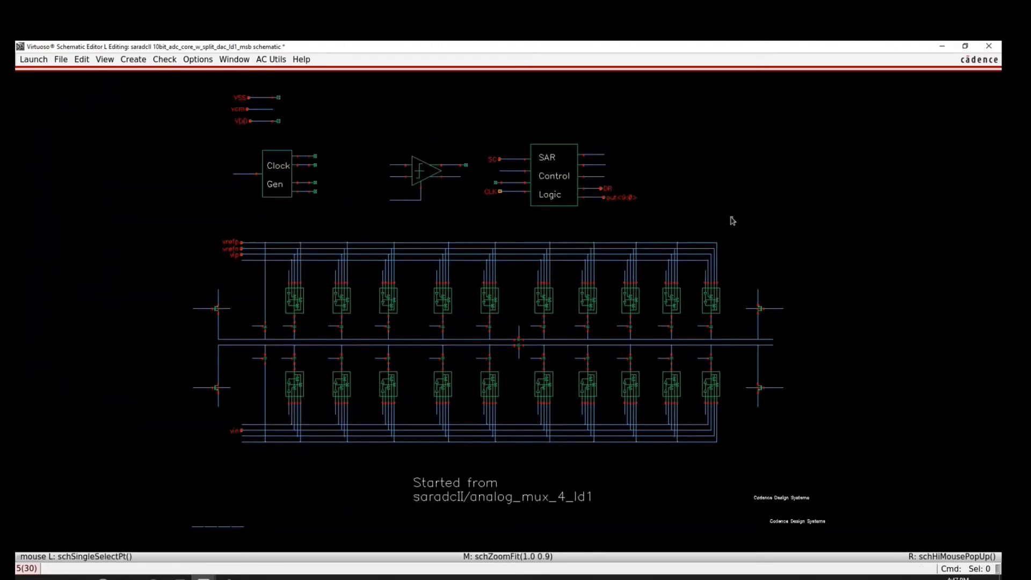
key(shift+x)
key(Return)
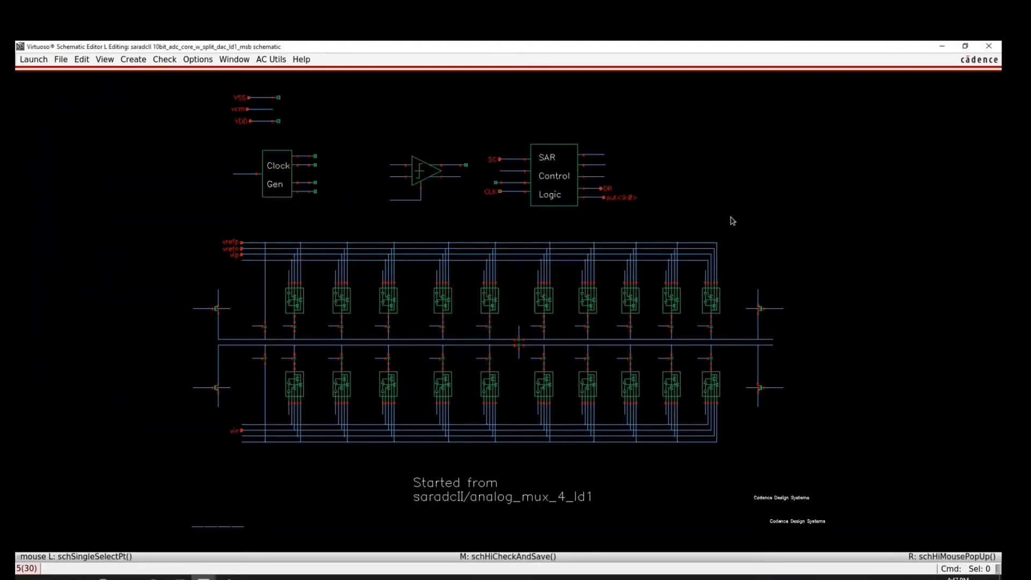
- Return to the testbench, descend into the ADC instance again and make its schematic editable
key(ctrl+e)
click(573, 465)
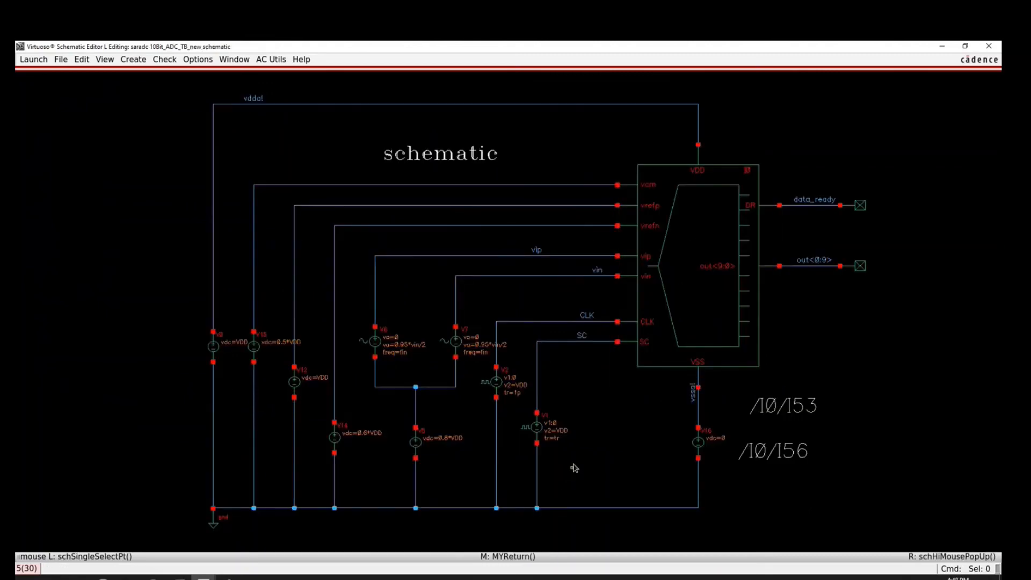
middle_click(654, 281)
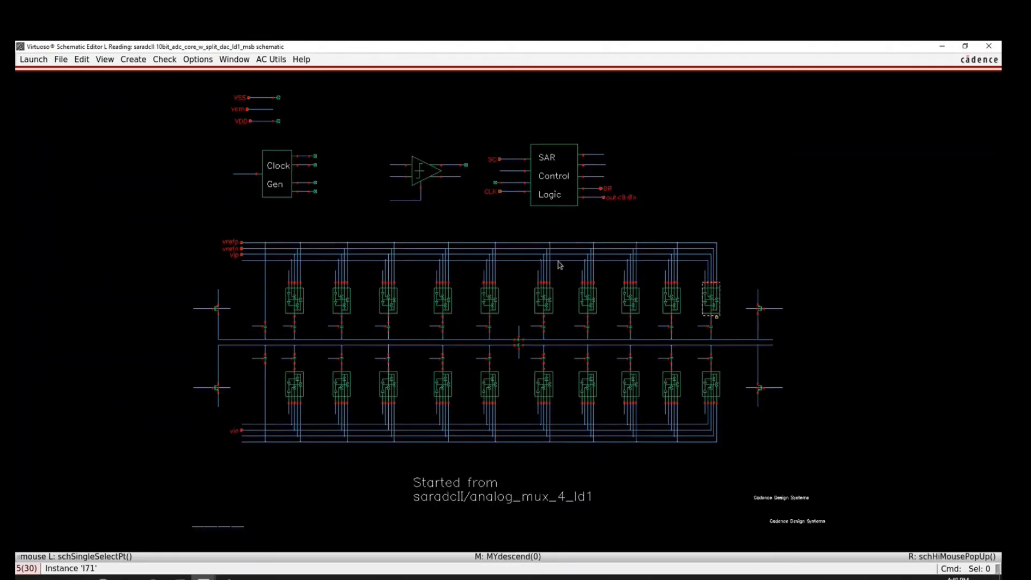
drag(216, 79, 255, 128)
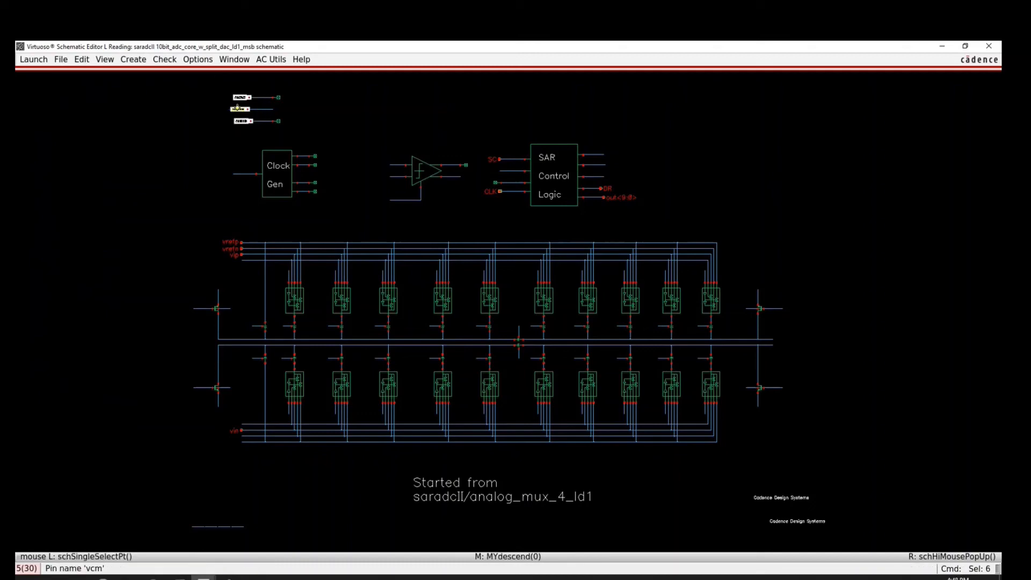
key(ctrl+e)
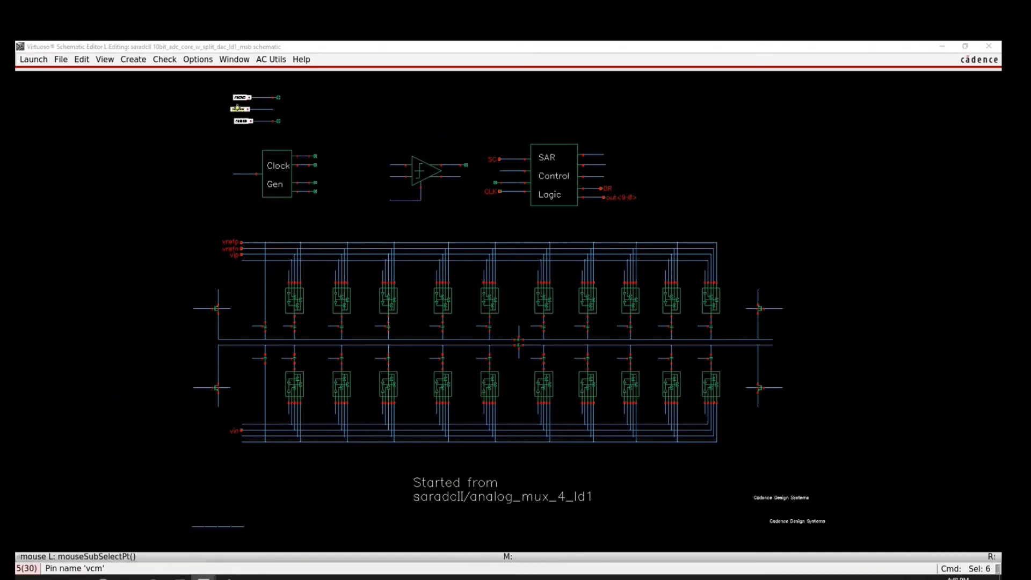
- Copy the VSS, vcm and VDD pins to the empty area beside SAR Control Logic and stack the copies at a tighter spacing
click(237, 109)
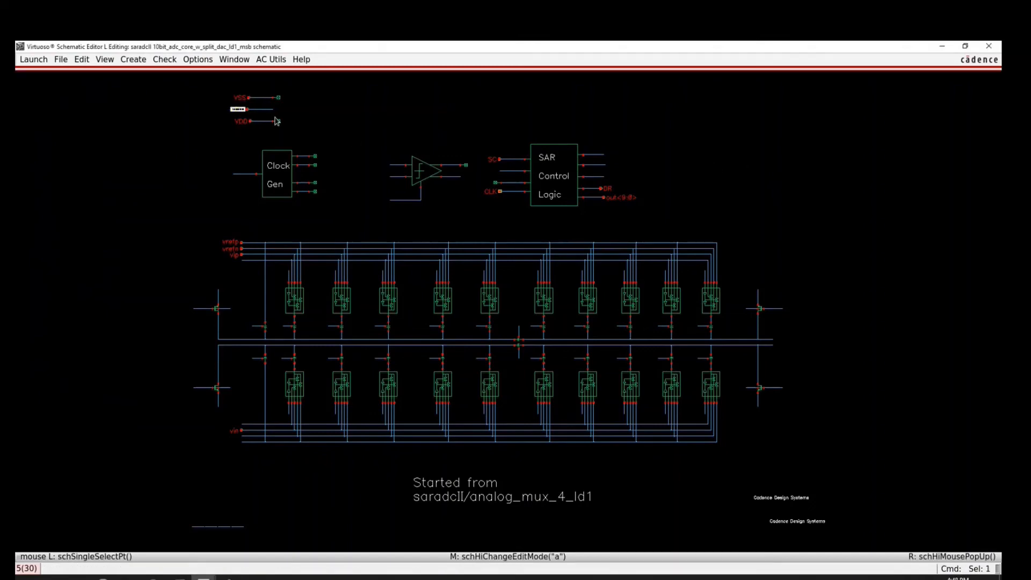
drag(220, 89, 280, 143)
drag(220, 85, 256, 137)
key(c)
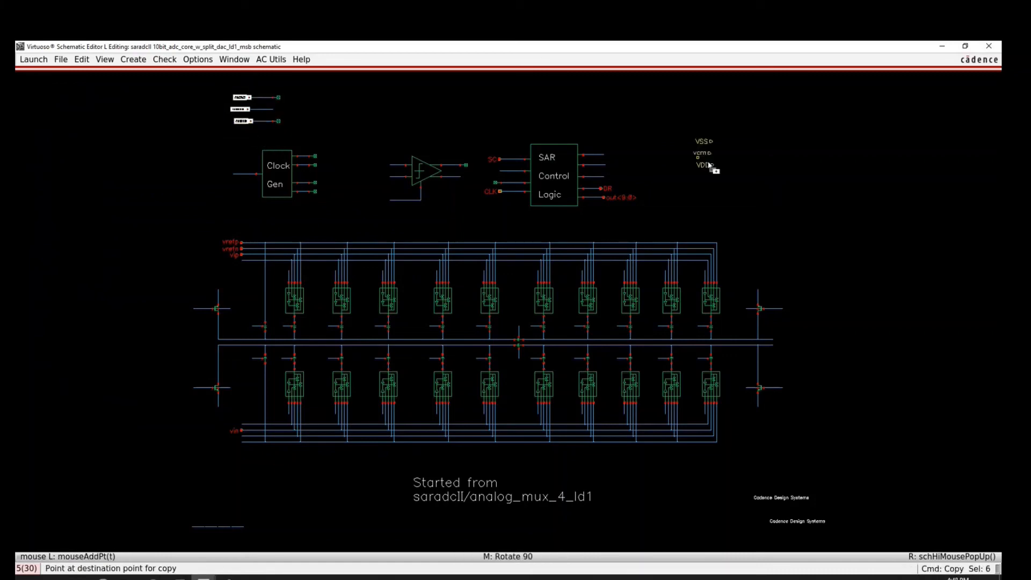
click(780, 200)
drag(783, 201, 737, 128)
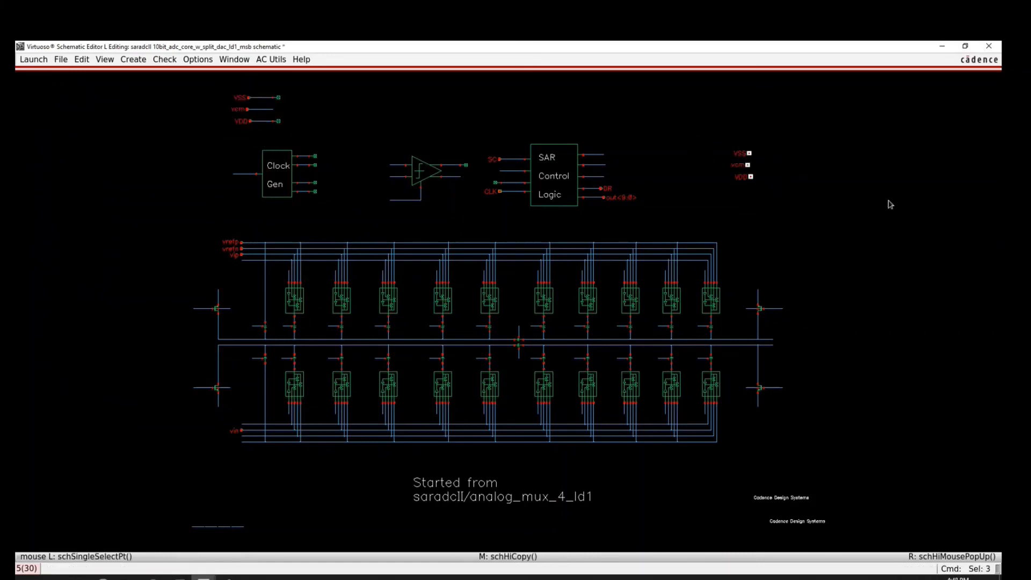
key(ctrl+a)
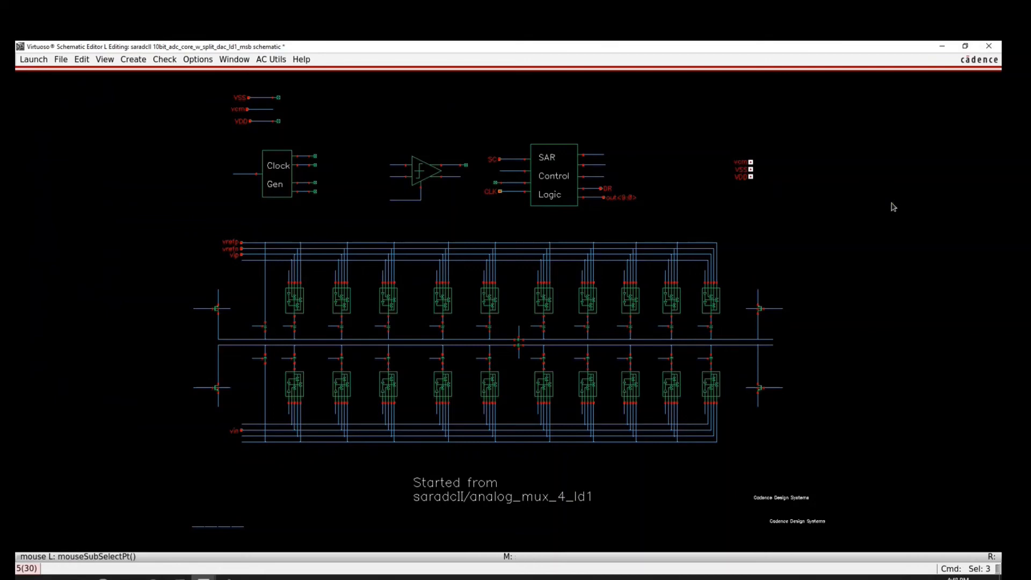
- Adjust the vertical spacing between the copied vcm, VSS and VDD pins, widening, narrowing and widening it again
key(ctrl+Up)
key(ctrl+Up)
key(ctrl+Up)
key(ctrl+Up)
key(ctrl+Up)
key(ctrl+Up)
key(ctrl+Up)
key(ctrl+Up)
key(ctrl+Up)
key(ctrl+Up)
key(ctrl+Up)
key(ctrl+Up)
key(ctrl+Up)
key(ctrl+Up)
key(ctrl+Up)
key(ctrl+Up)
key(ctrl+Down)
key(ctrl+Down)
key(ctrl+Down)
key(ctrl+Down)
key(ctrl+Down)
key(ctrl+Up)
key(ctrl+Up)
key(ctrl+Up)
key(ctrl+Up)
key(ctrl+Up)
key(ctrl+Up)
key(ctrl+Up)
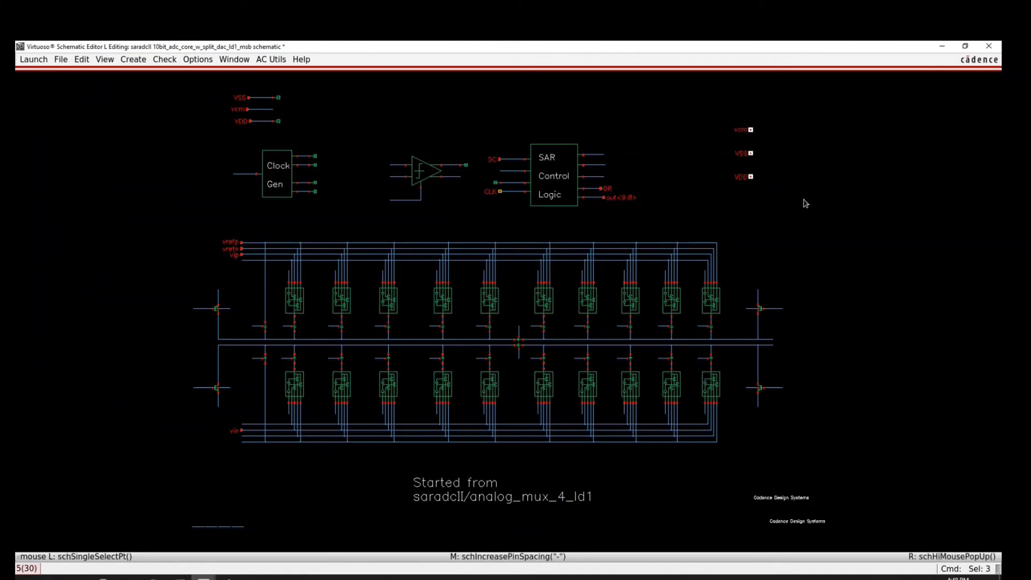
- Delete the copied vcm, VSS and VDD pins and close the ADC core schematic, saving its changes
drag(793, 200, 706, 96)
key(Delete)
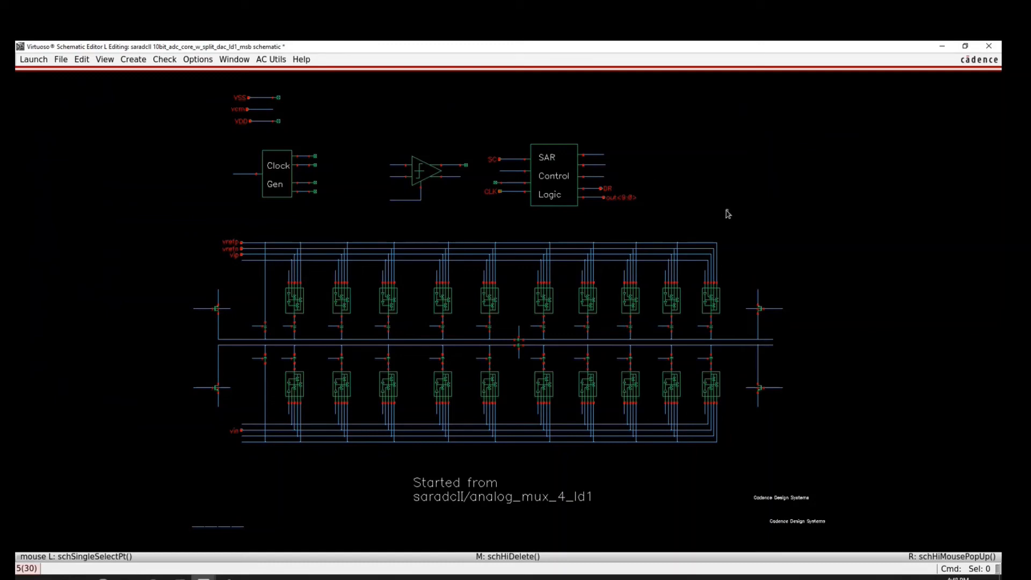
key(ctrl+w)
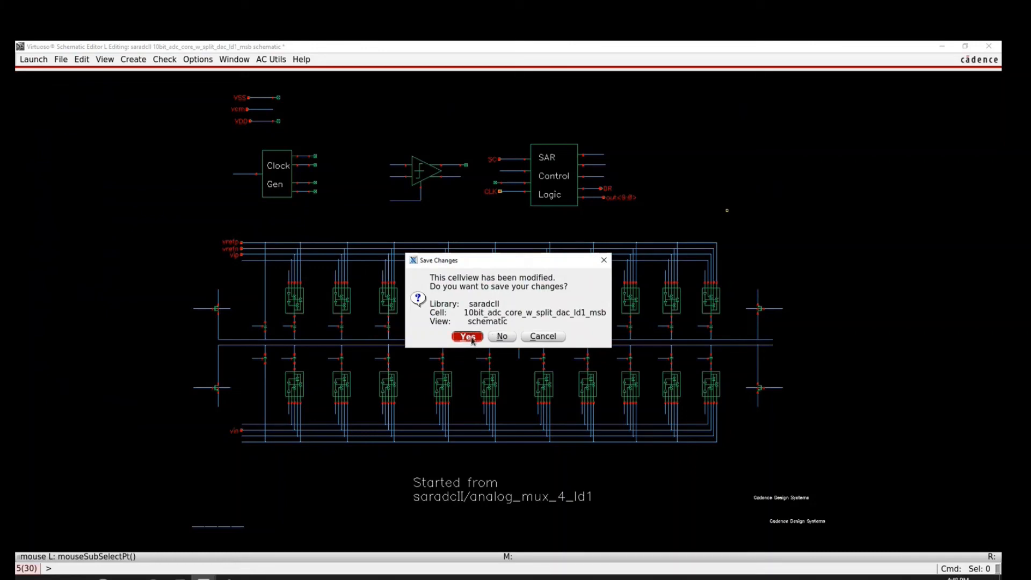
click(468, 337)
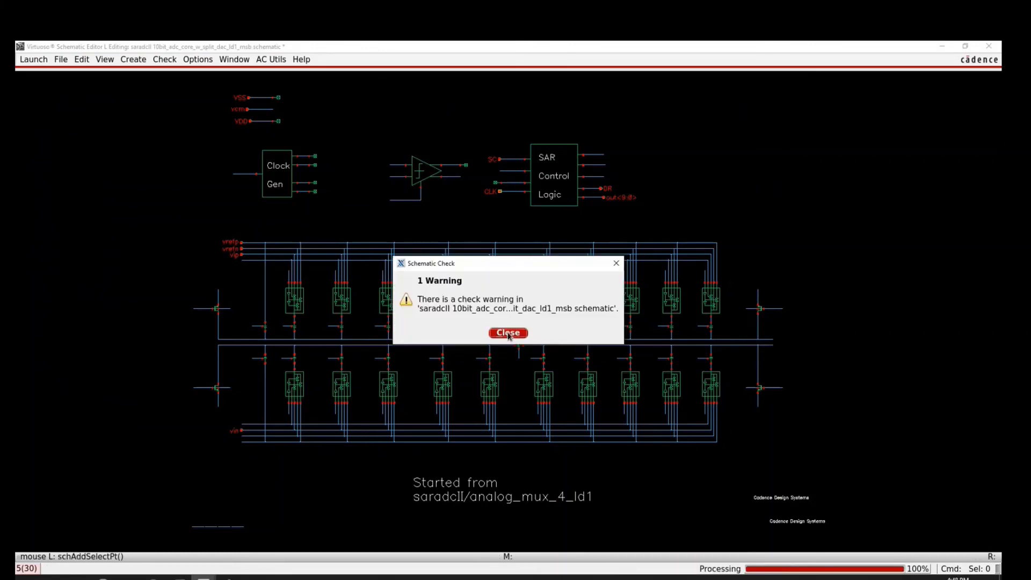
click(508, 333)
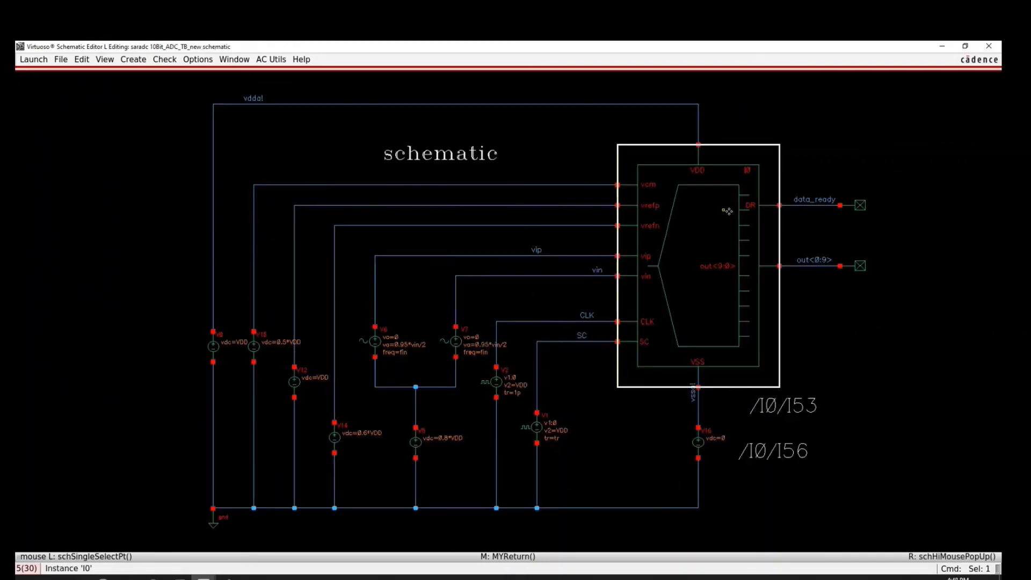
- Copy the ADC instance in the testbench to the empty area beyond the data_ready and out<0:9> outputs
key(ctrl+d)
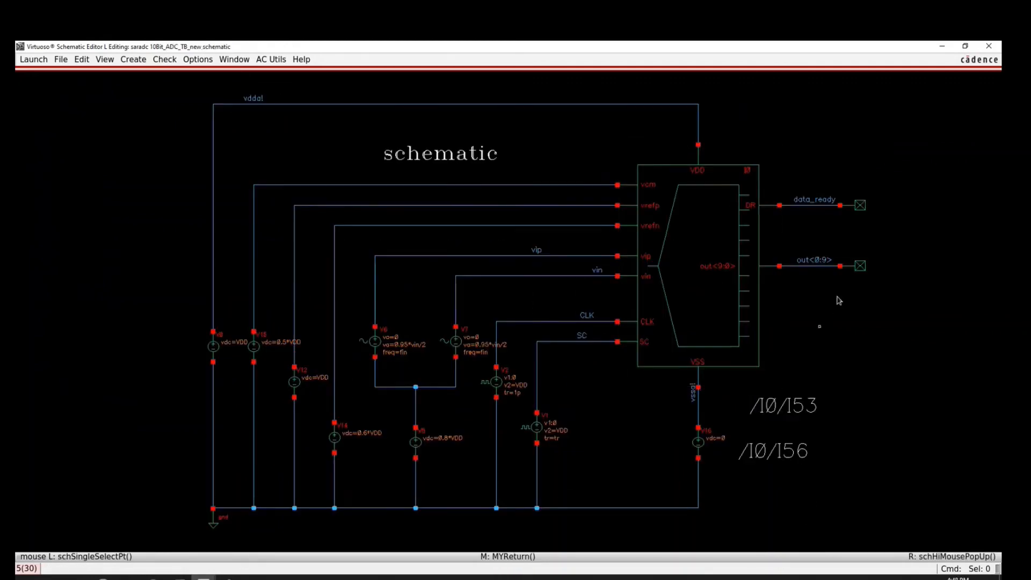
middle_drag(839, 299, 248, 295)
click(312, 255)
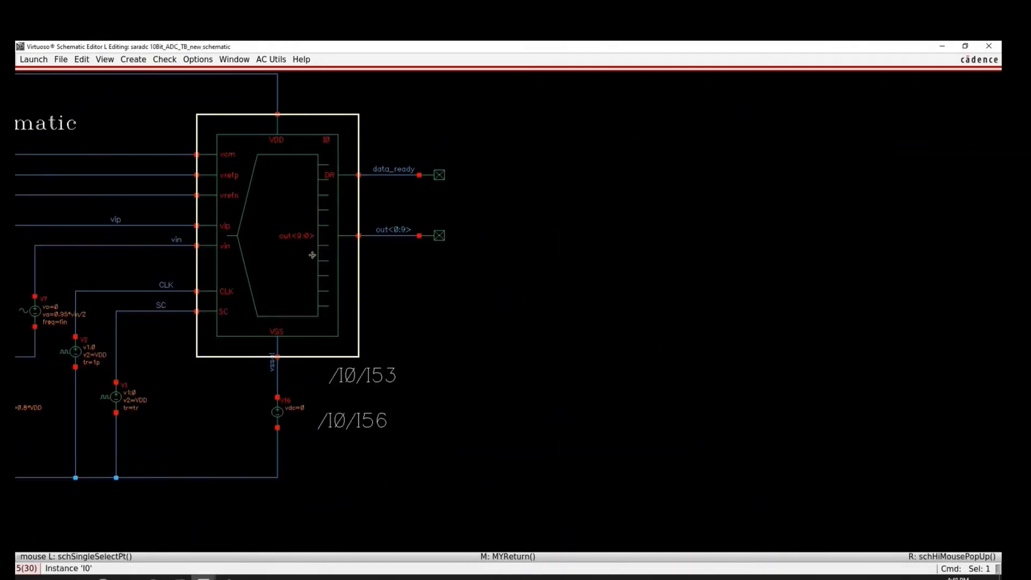
key(c)
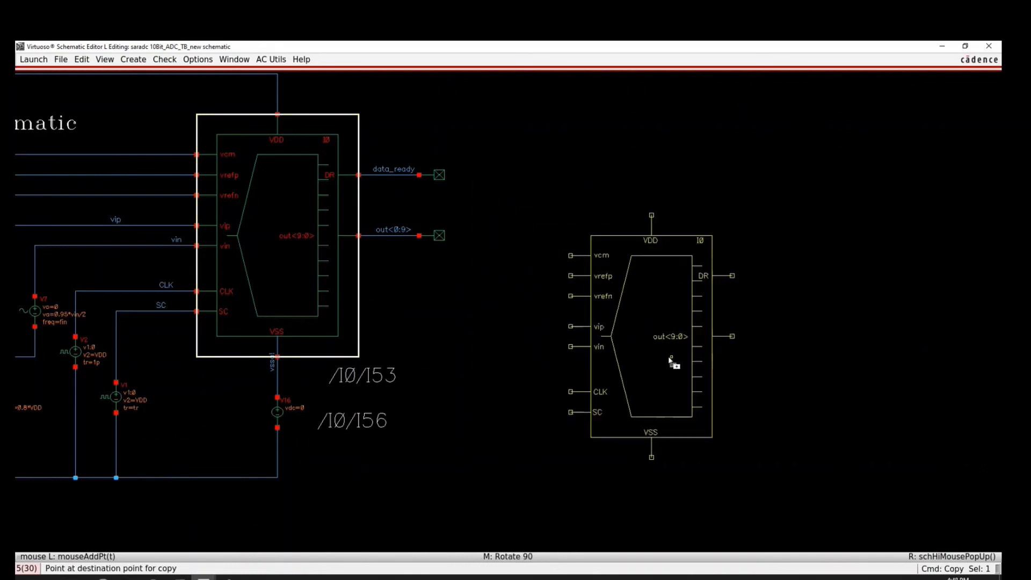
click(684, 357)
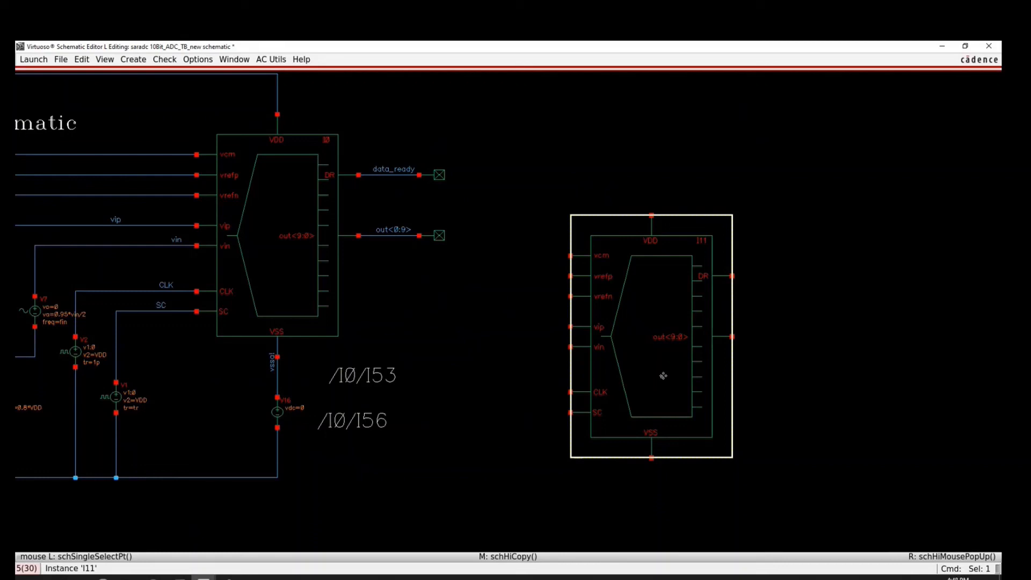
- Create labelled wire stubs on all pins of the copied ADC instance, look at them up close and undo them
key(space)
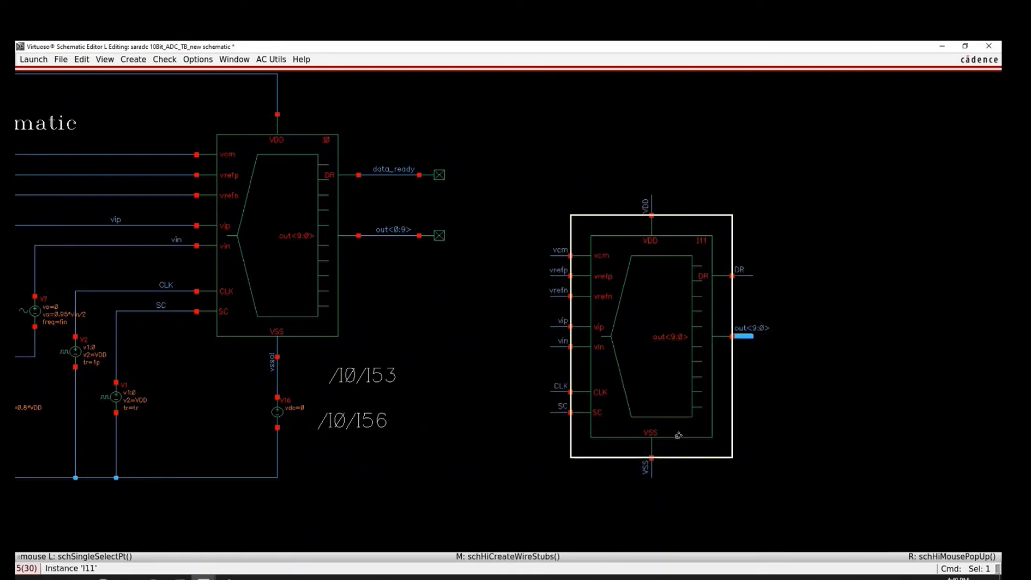
key(u)
key(space)
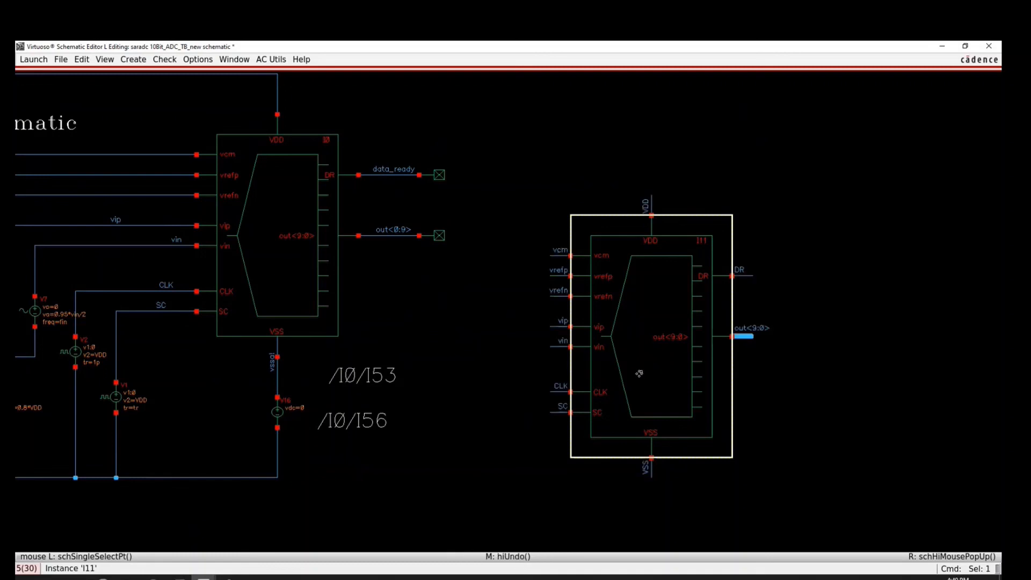
key(z)
click(509, 212)
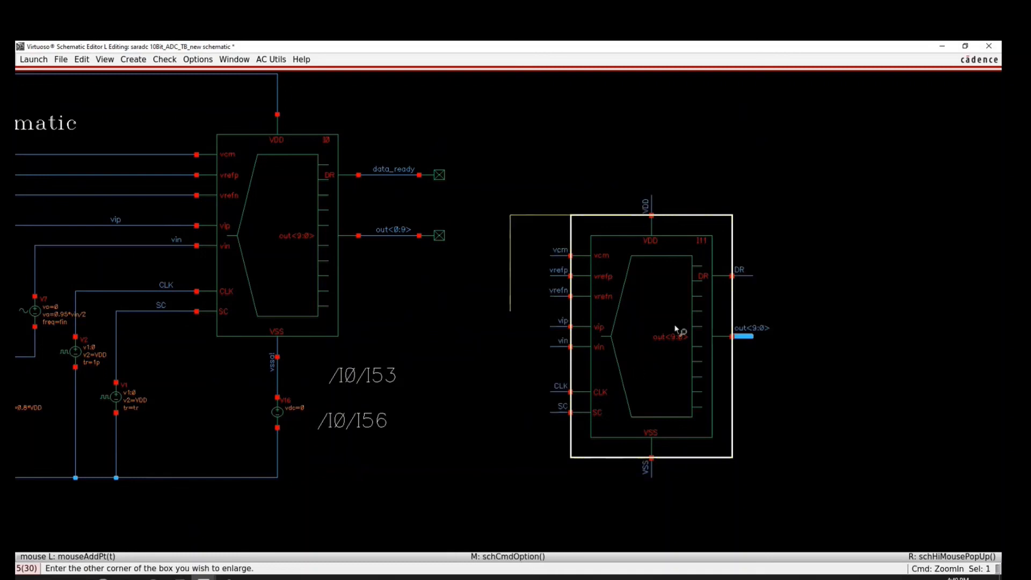
click(795, 352)
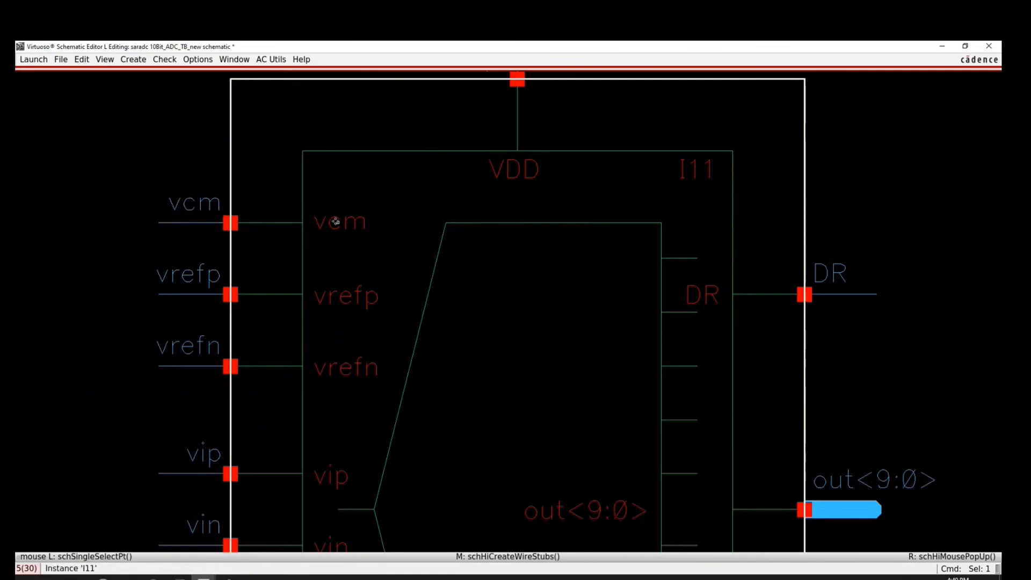
key(f)
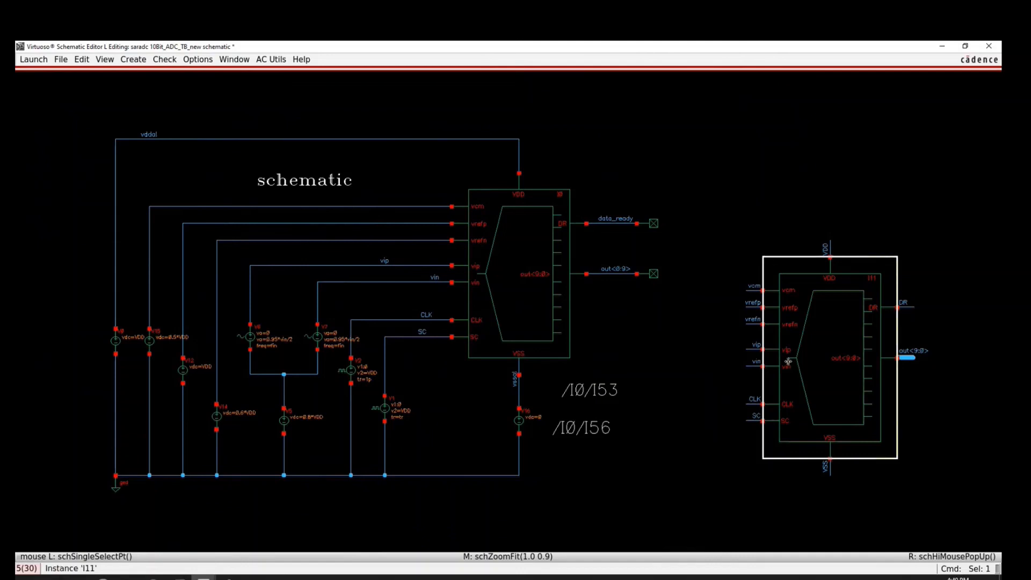
key(u)
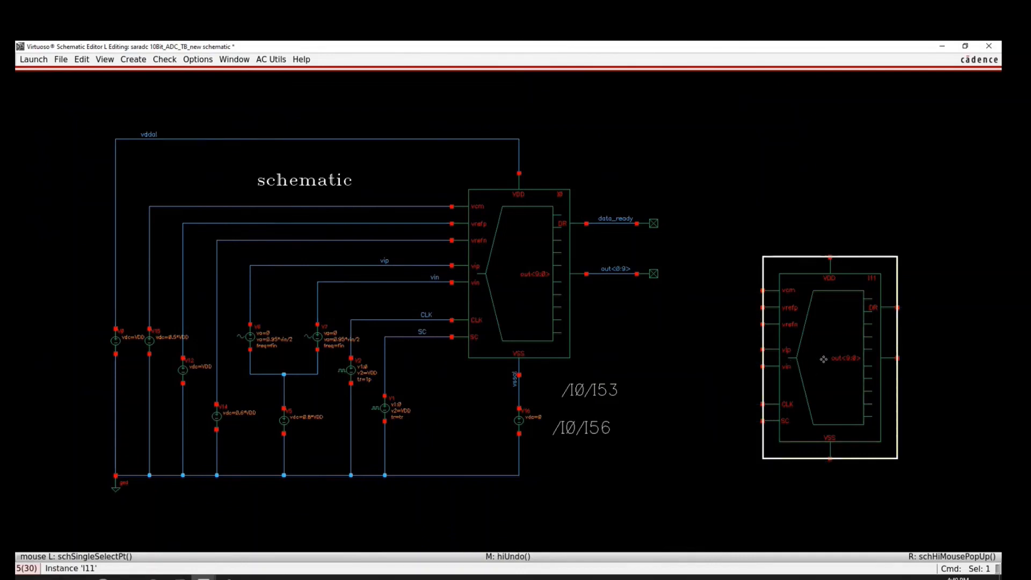
- Add labelled wire stubs to the copied ADC's vcm, vrefn and vin pins individually, and to its remaining pins all at once
click(764, 291)
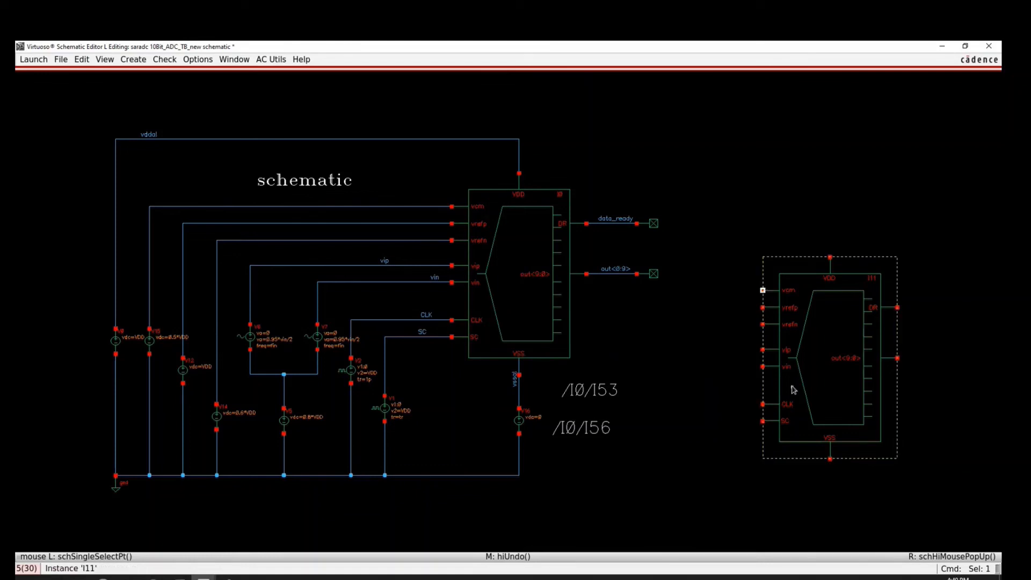
key(z)
click(692, 276)
click(935, 430)
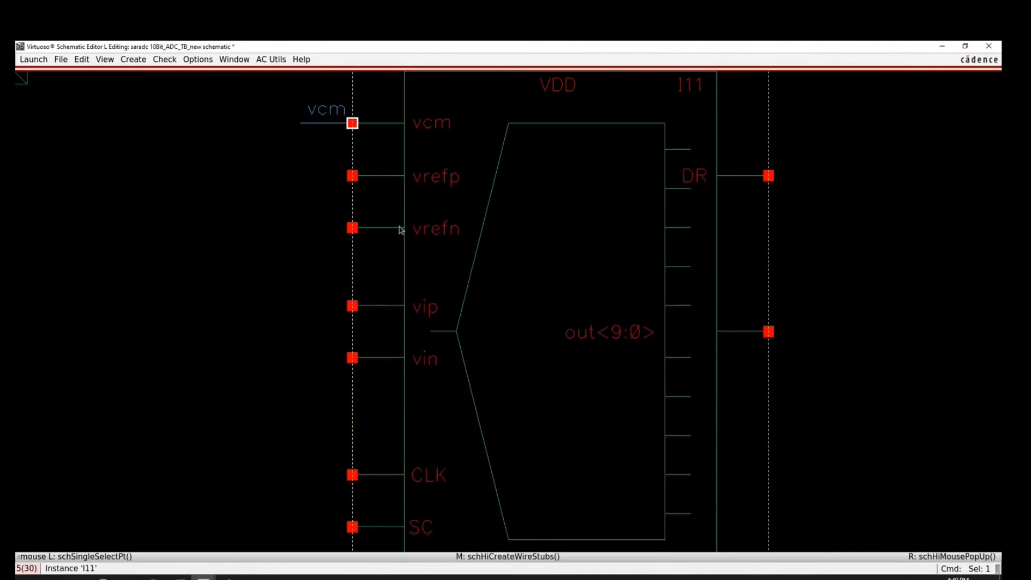
click(352, 228)
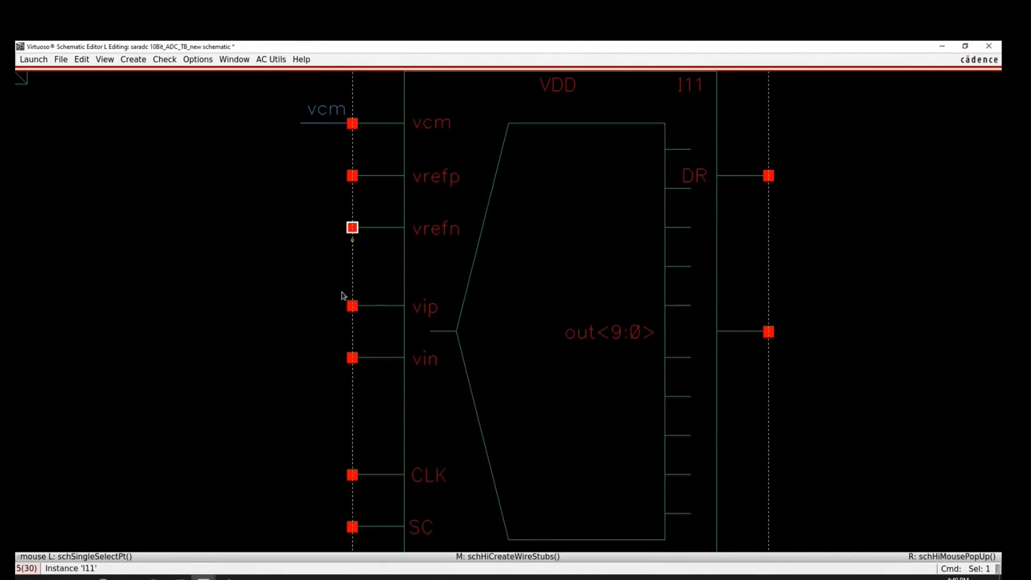
click(352, 358)
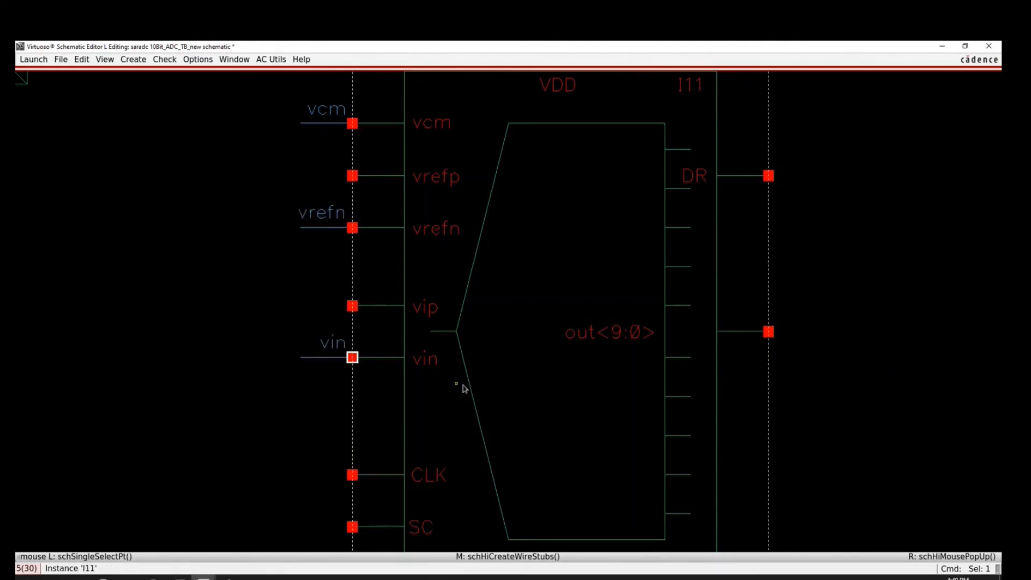
middle_click(571, 360)
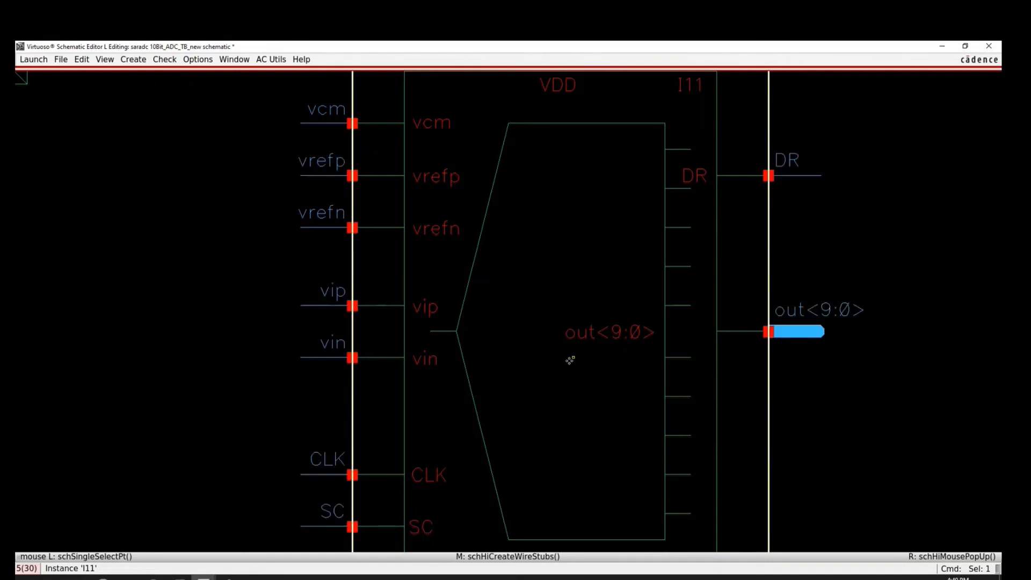
- Delete the copied ADC instance together with its wire stubs and labels
key(f)
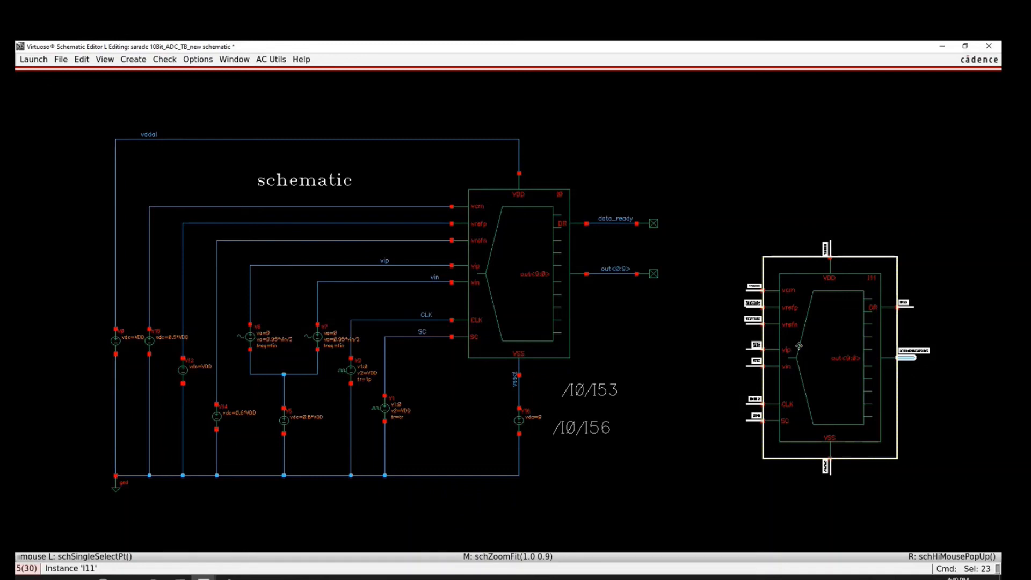
key(Delete)
key(f)
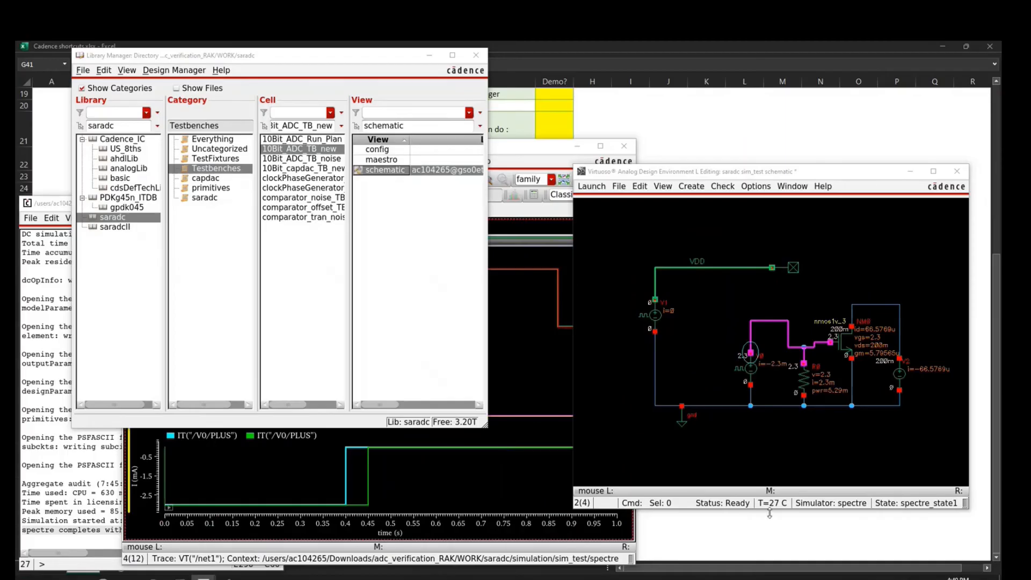
- Switch to the Cadence shortcuts workbook in Excel and add an entry in row 45 with domain Edit and shortcut SPACE
click(684, 530)
click(184, 483)
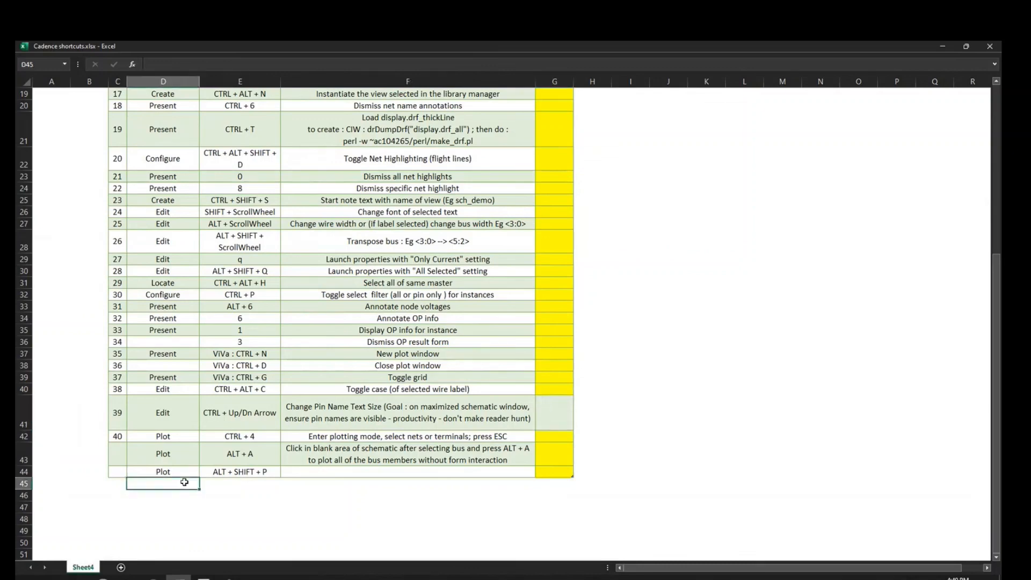
text(Edit)
key(Tab)
text(S)
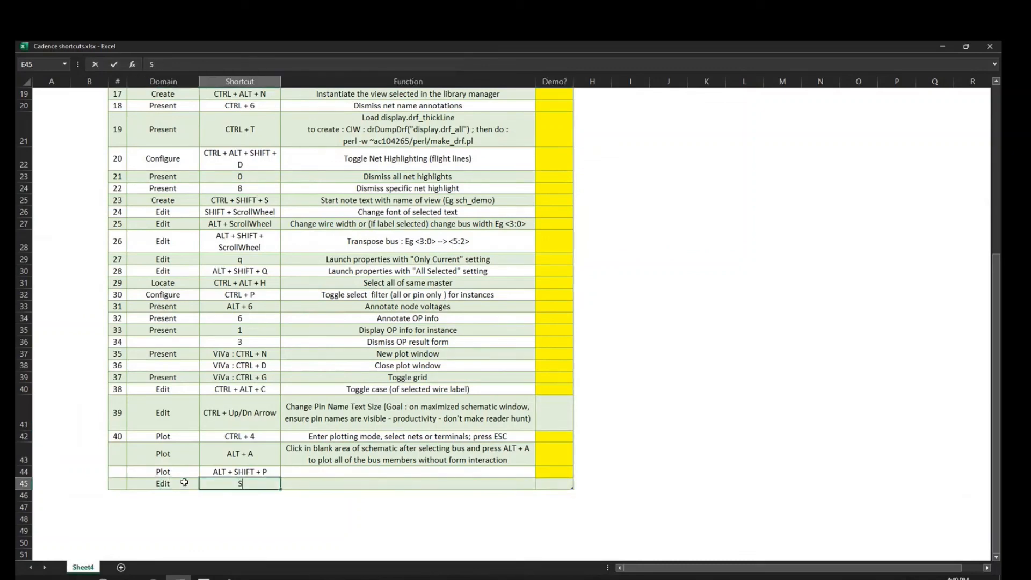
text(PACE)
key(Tab)
- Describe the SPACE shortcut's function in F45 as "Select instance and press SPC to get wire stubs with names = pin names"
text(Select)
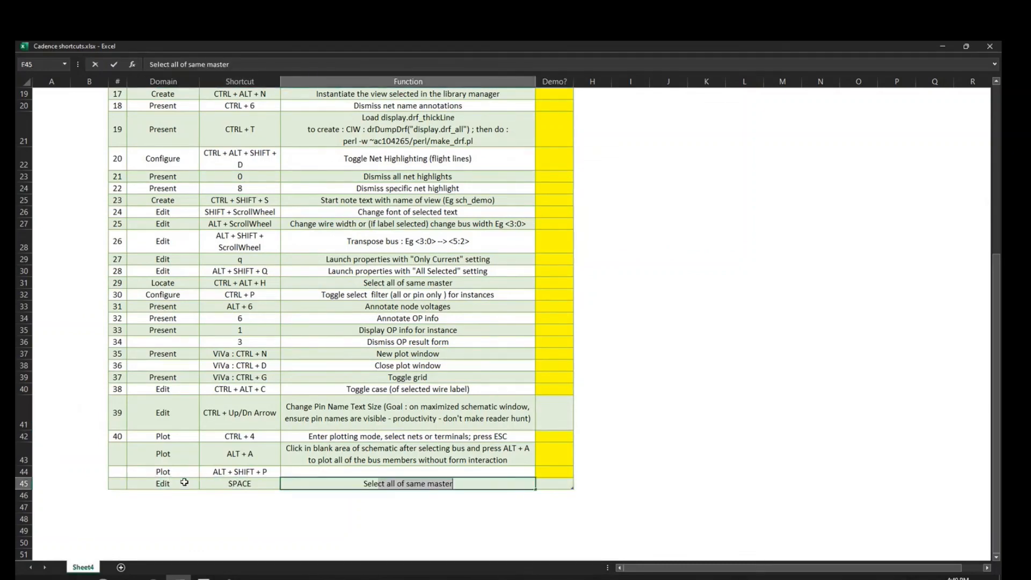
text( instance)
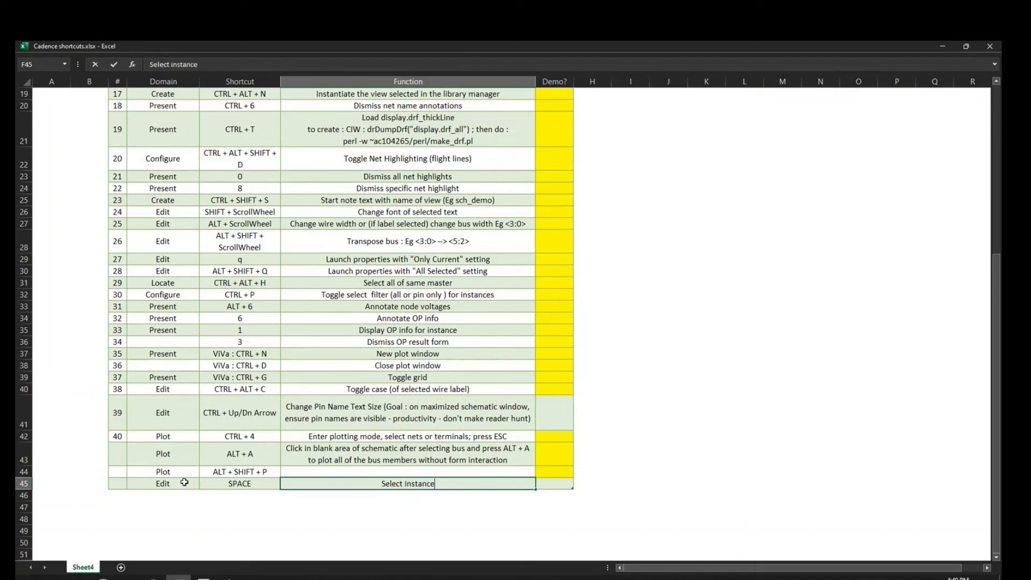
key(Tab)
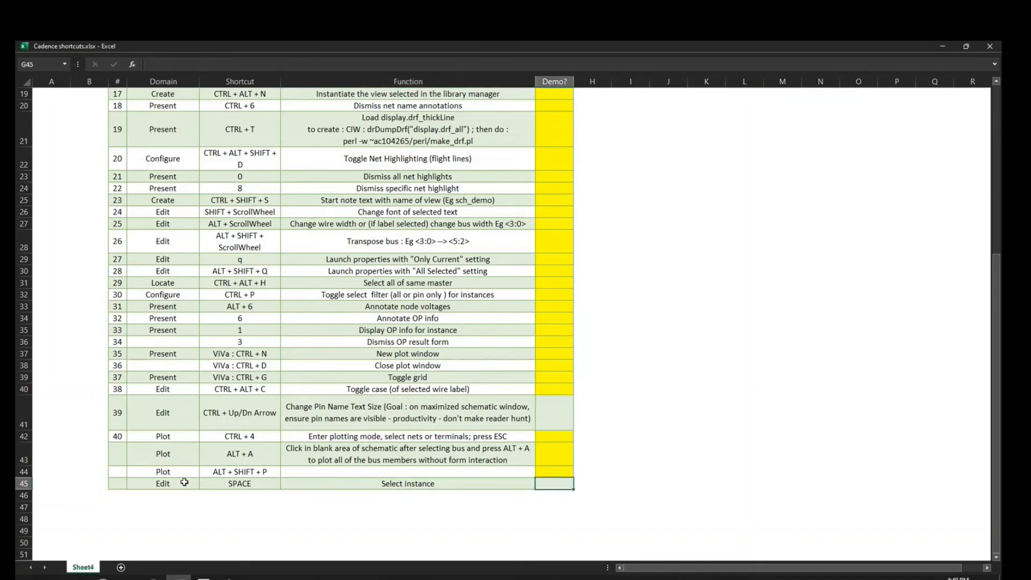
double_click(481, 483)
text(and press)
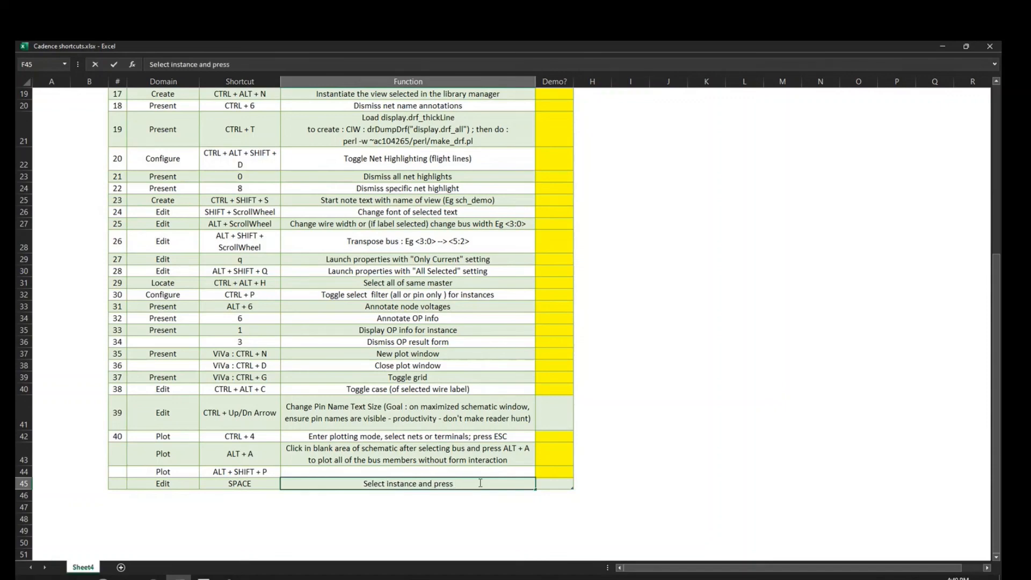
text( SPC to get )
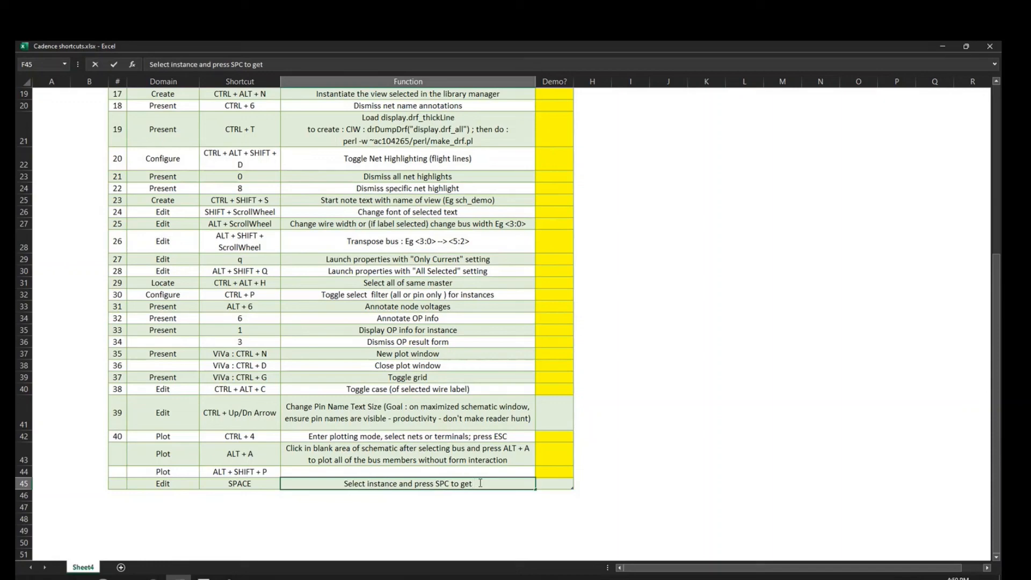
text(wirel)
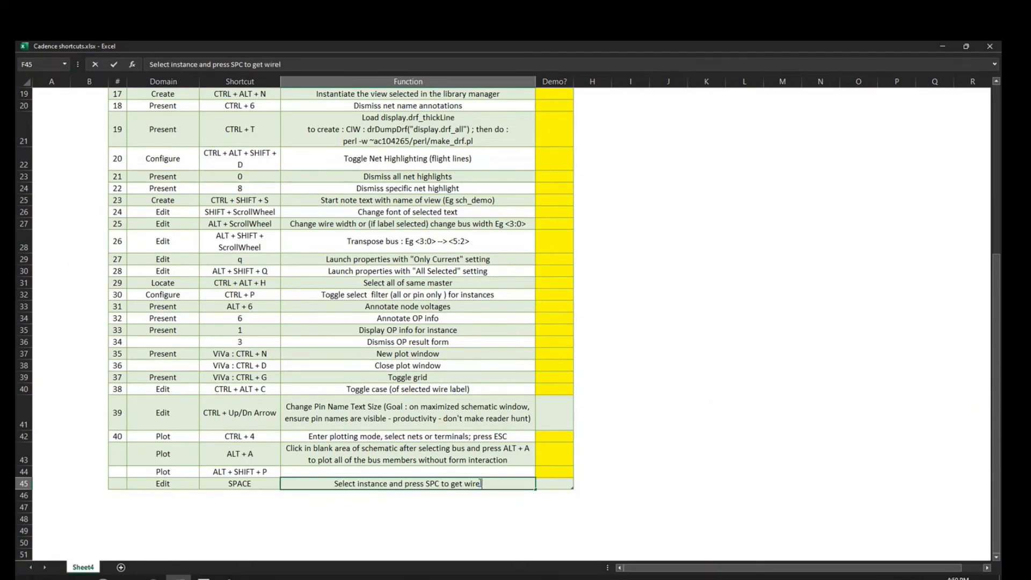
key(BackSpace)
text(stubs with )
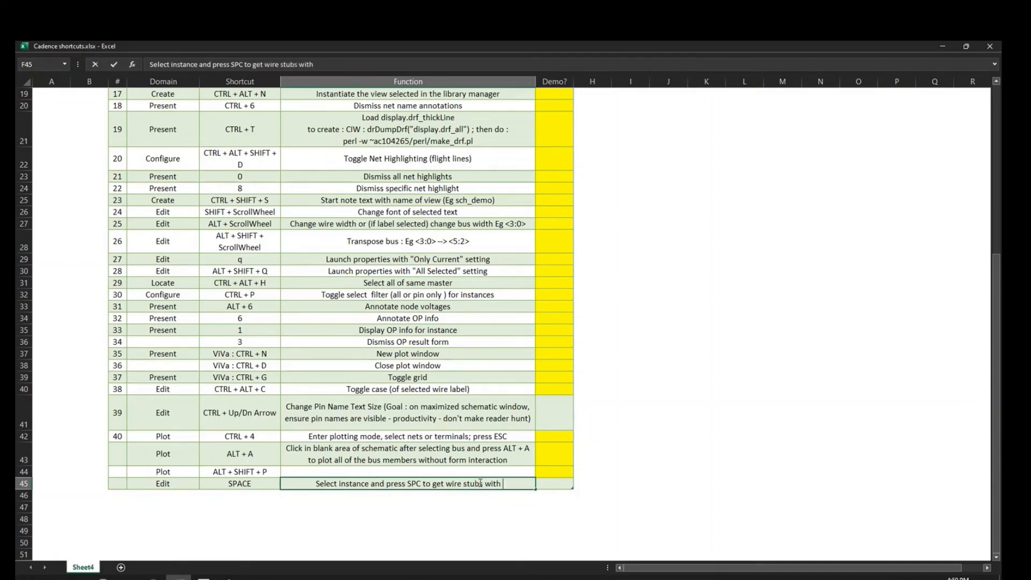
text(names )
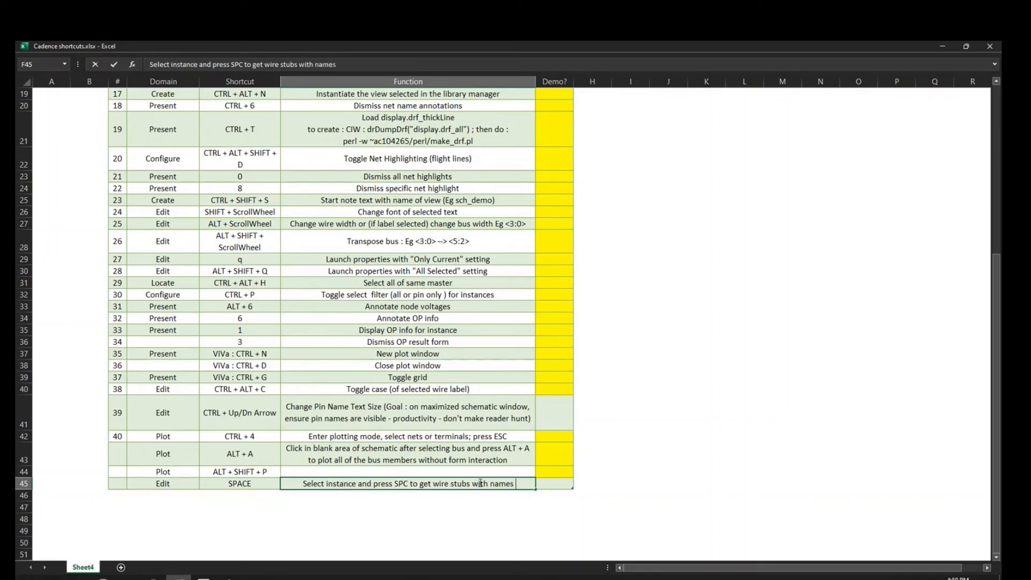
text(= pin names)
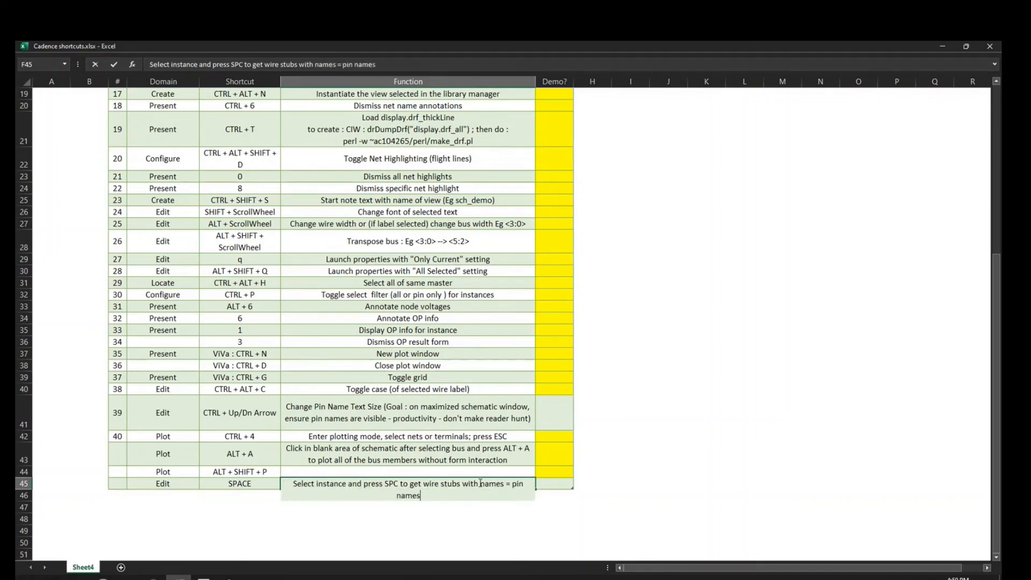
- Fill the SPACE entry's Demo? cell yellow, save the workbook and switch back to the sim_test schematic in Virtuoso
key(Tab)
key(ctrl+s)
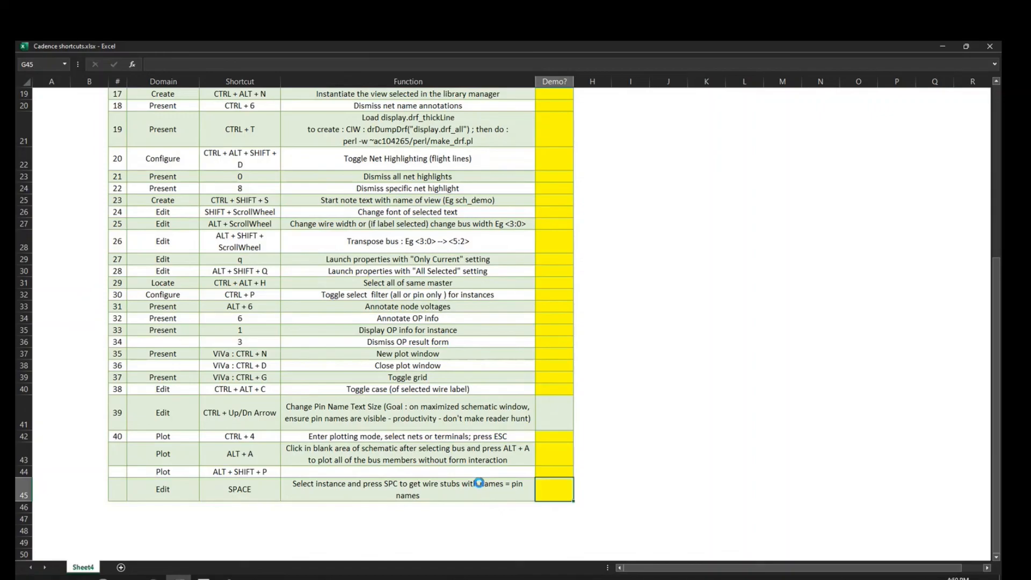
key(alt+Tab)
click(714, 446)
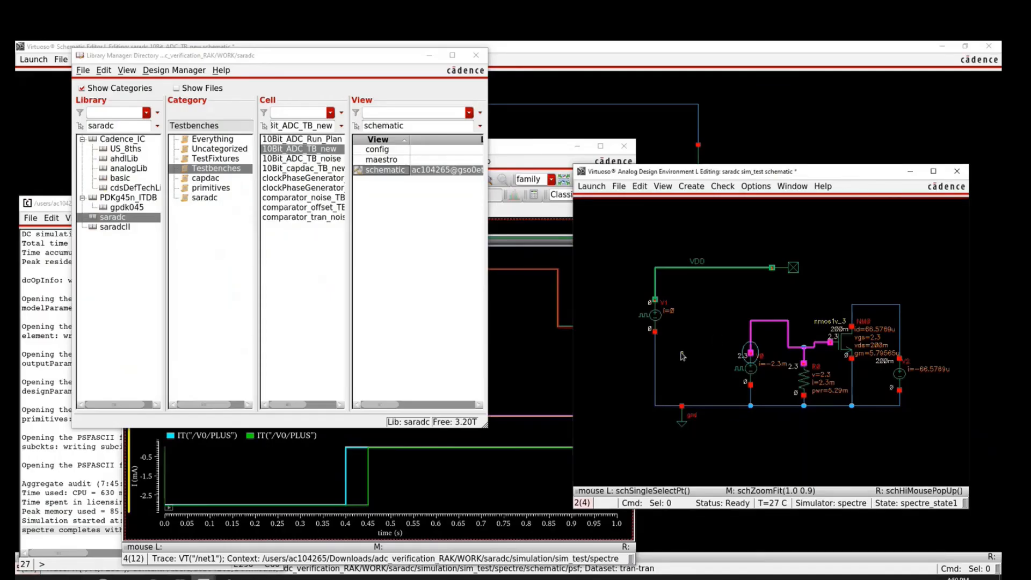
- In the 10Bit_ADC_TB_new schematic, delete the ADC's out<0:9> wire together with its label and no-connect terminator
key(super+Up)
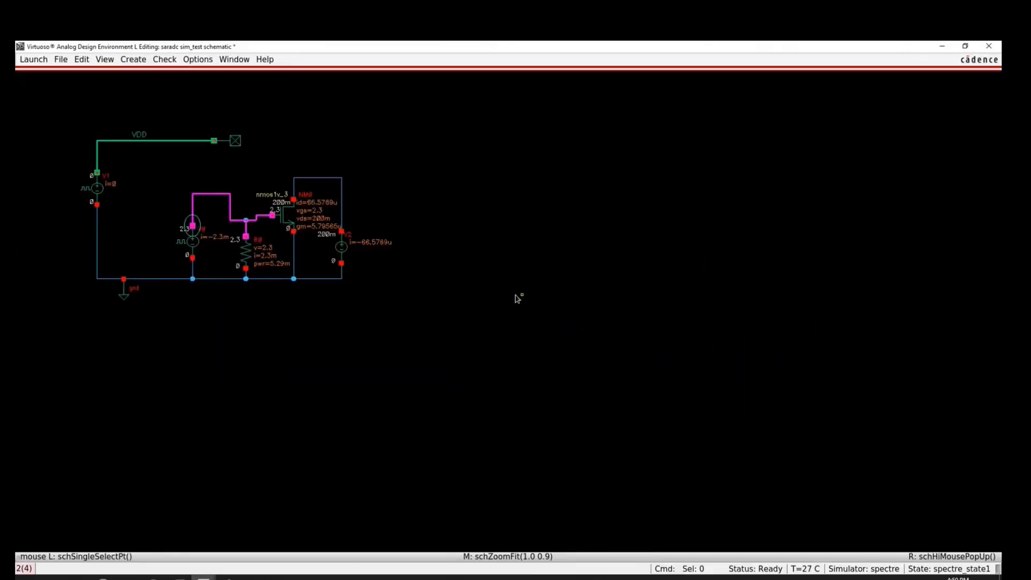
key(f)
key(super+Down)
click(725, 132)
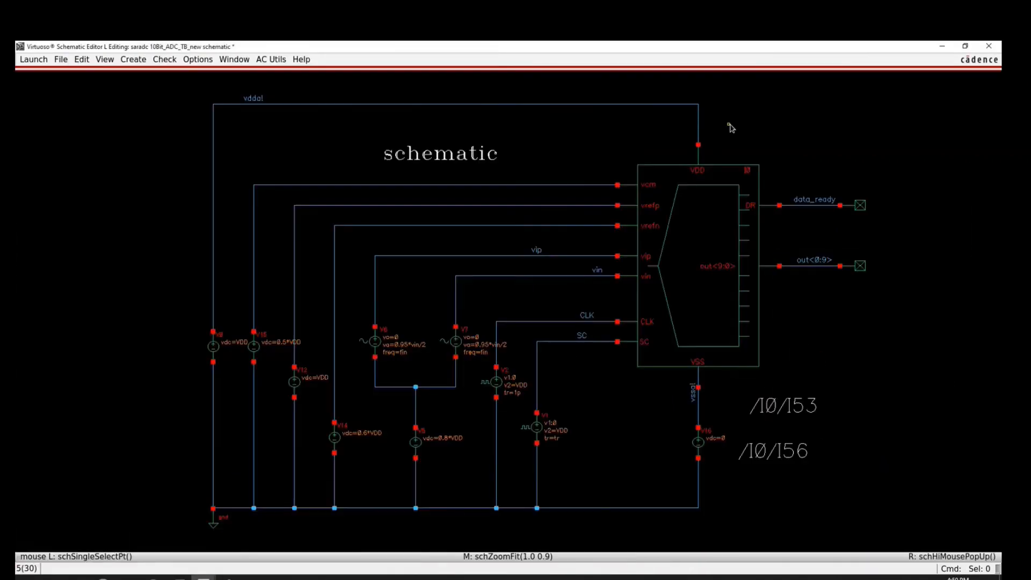
right_drag(647, 129, 970, 385)
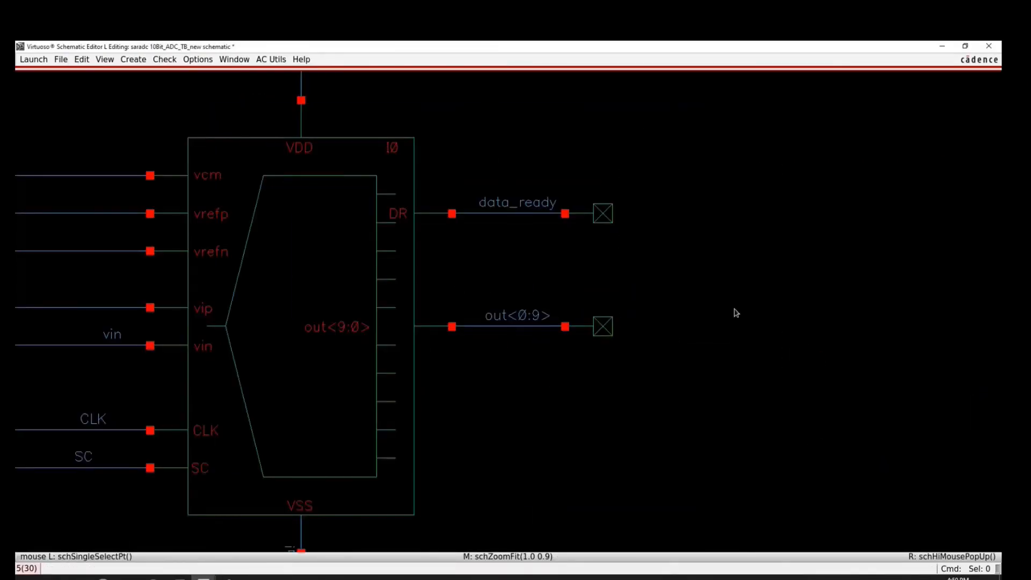
drag(735, 308, 378, 373)
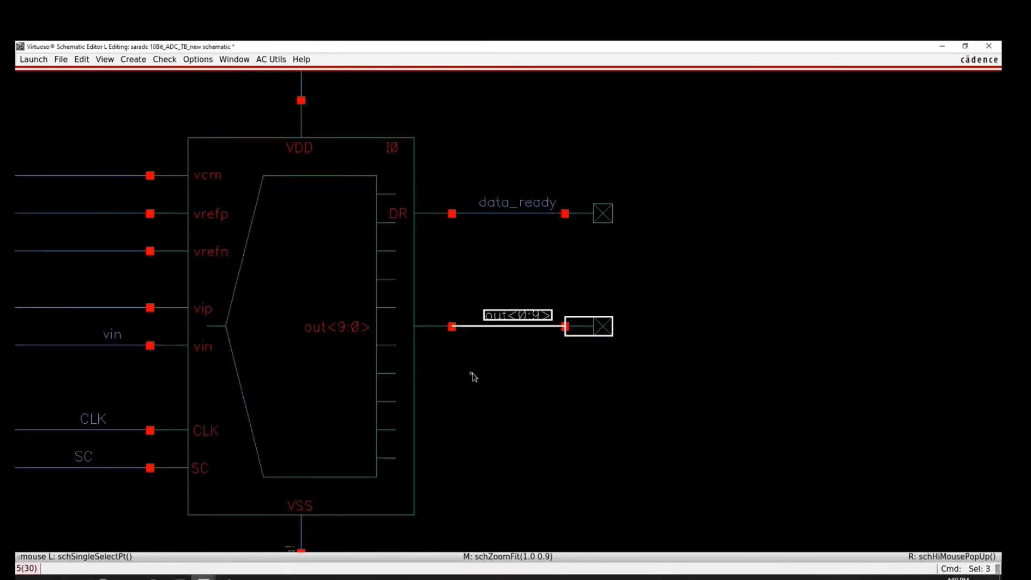
key(Delete)
- Create an automatic wire stub named out<9:0> on the ADC's bus output pin and terminate it with a noConn instance
click(452, 326)
key(space)
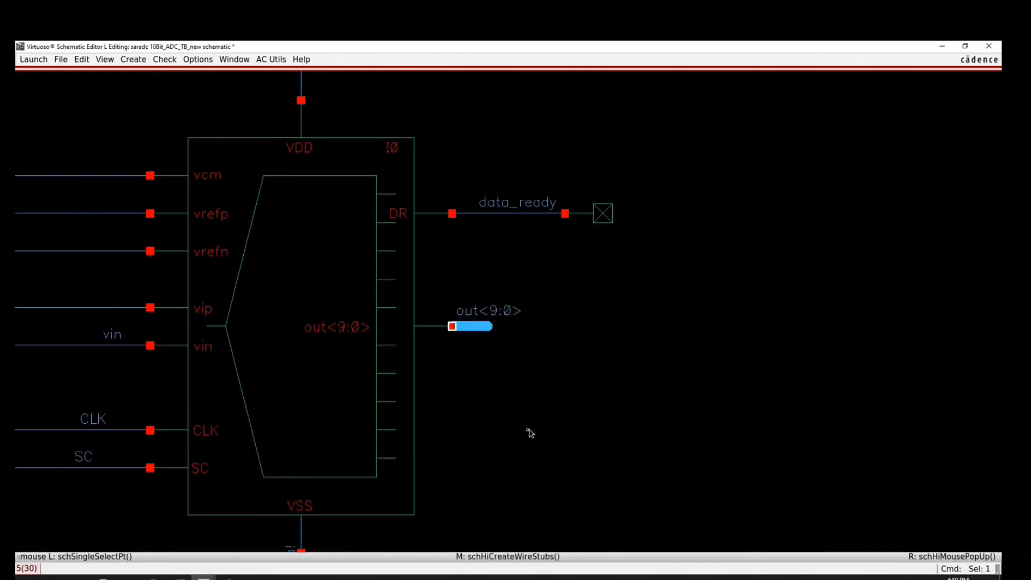
key(i)
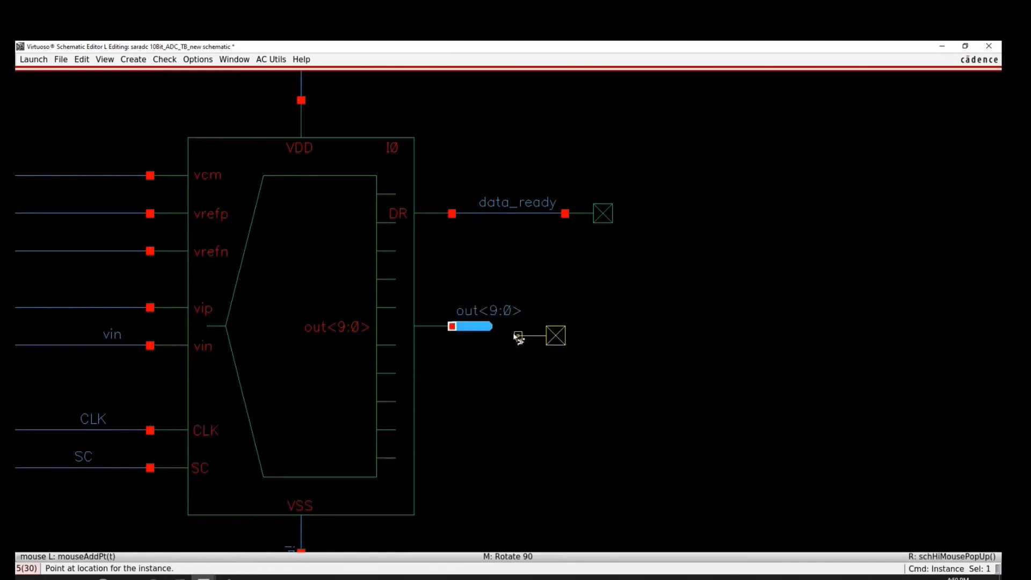
click(490, 327)
key(Escape)
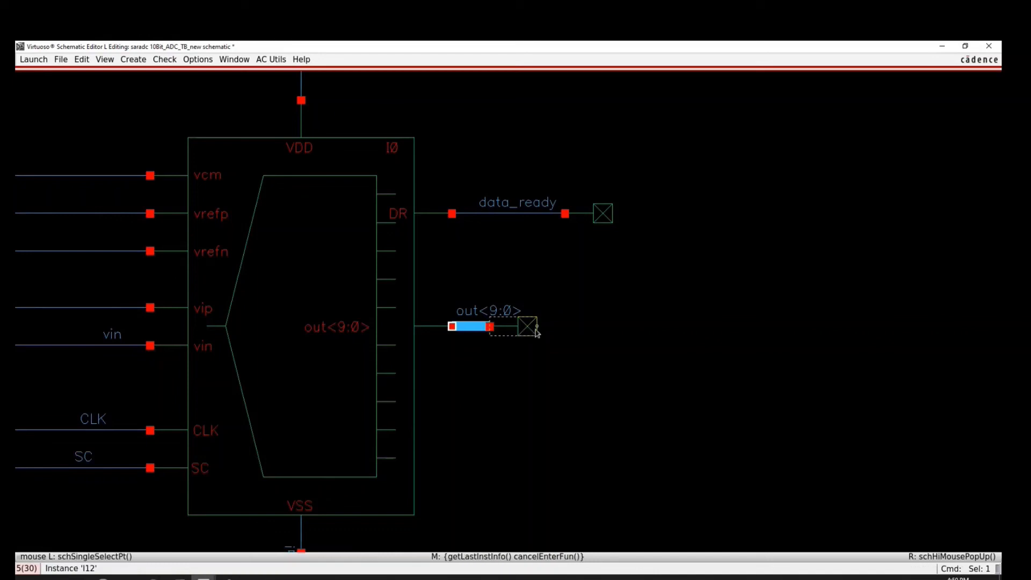
click(521, 328)
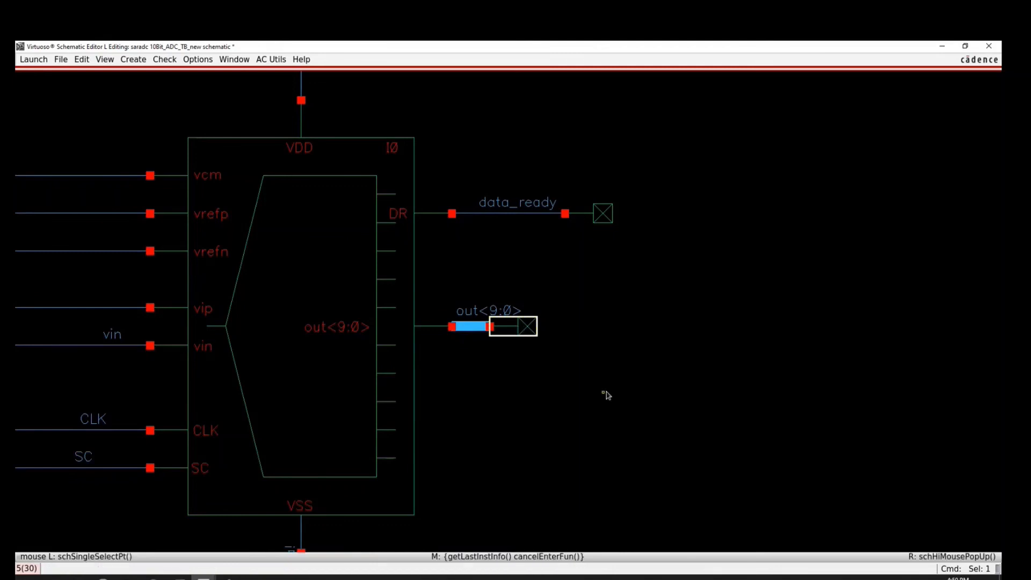
- Inspect the new out<9:0> stub, check and save the 10Bit_ADC_TB_new schematic, and restore its window to a smaller size
key(f)
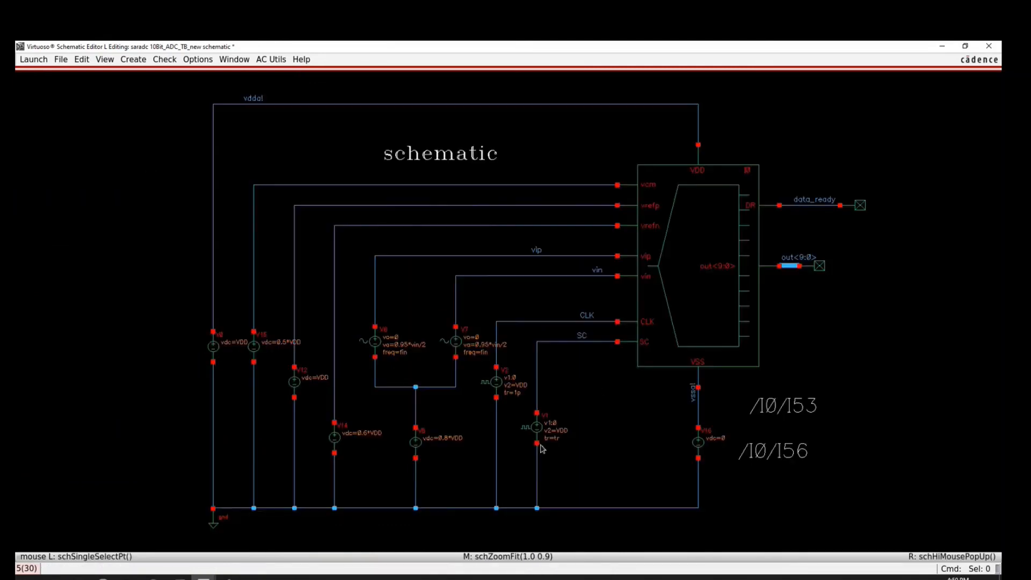
key(z)
click(639, 186)
click(927, 302)
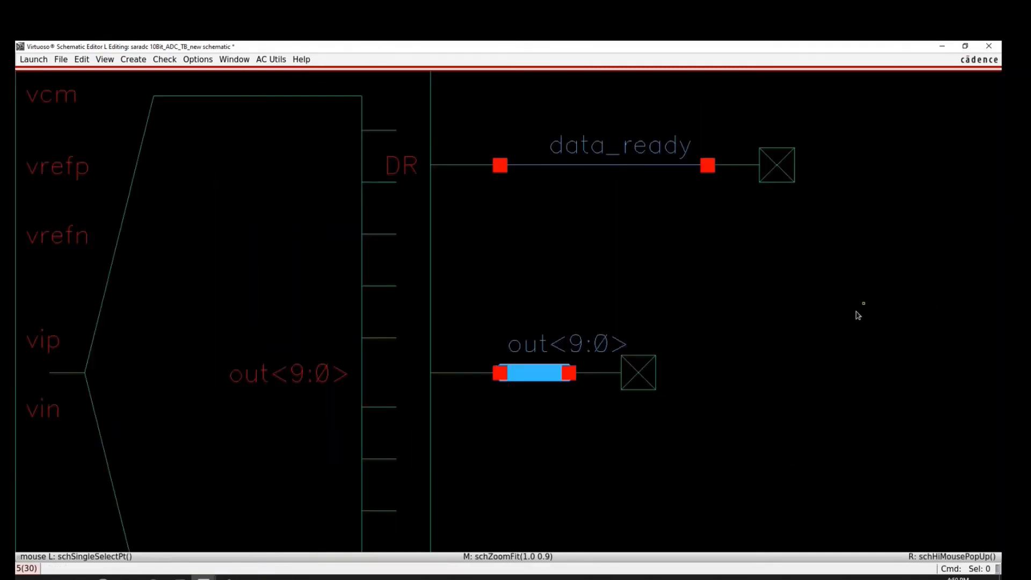
key(f)
key(shift+x)
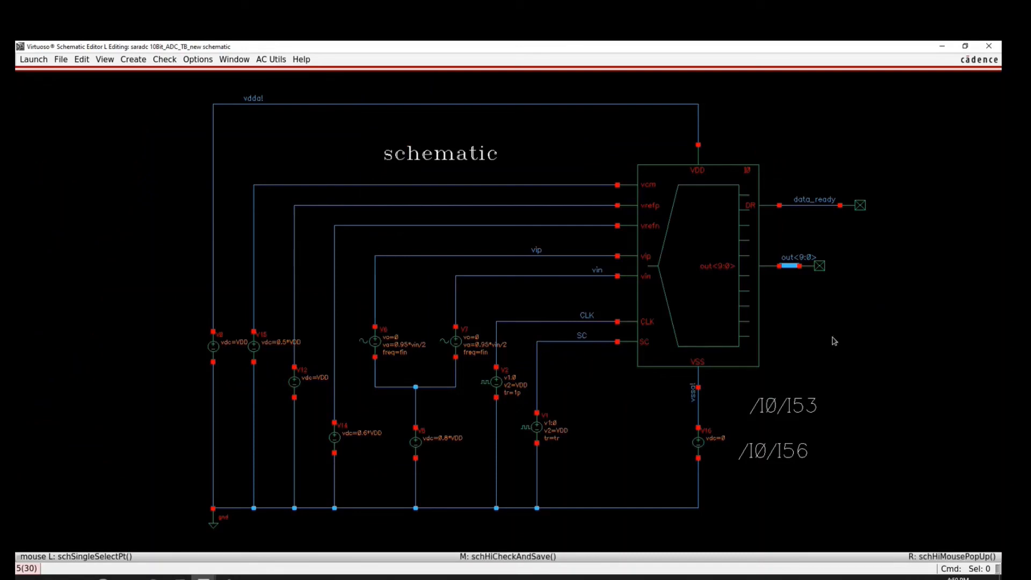
key(super+Down)
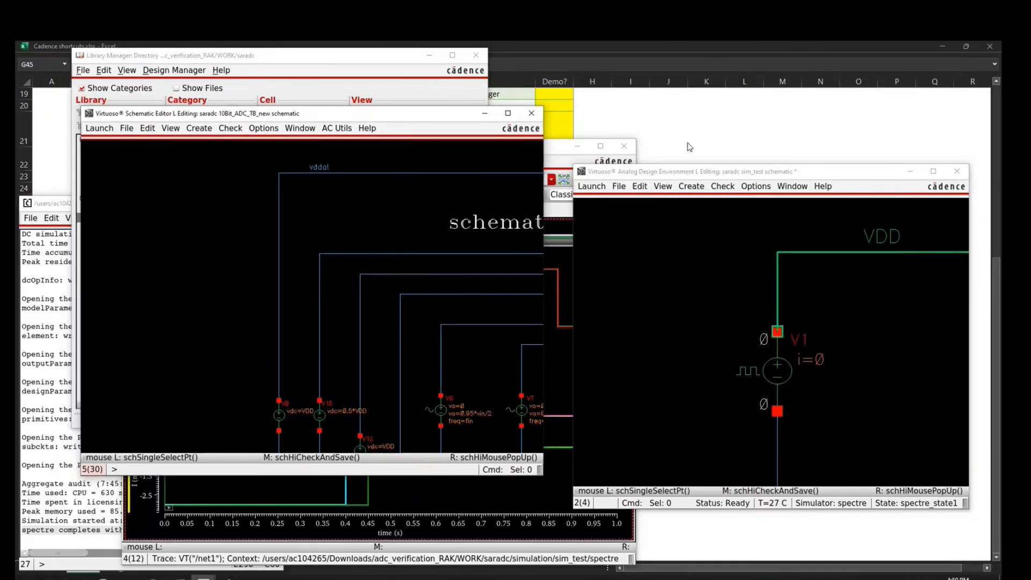
- Switch to the Cadence shortcuts workbook in Excel and review the shortcut list from its first entry
key(alt+Tab)
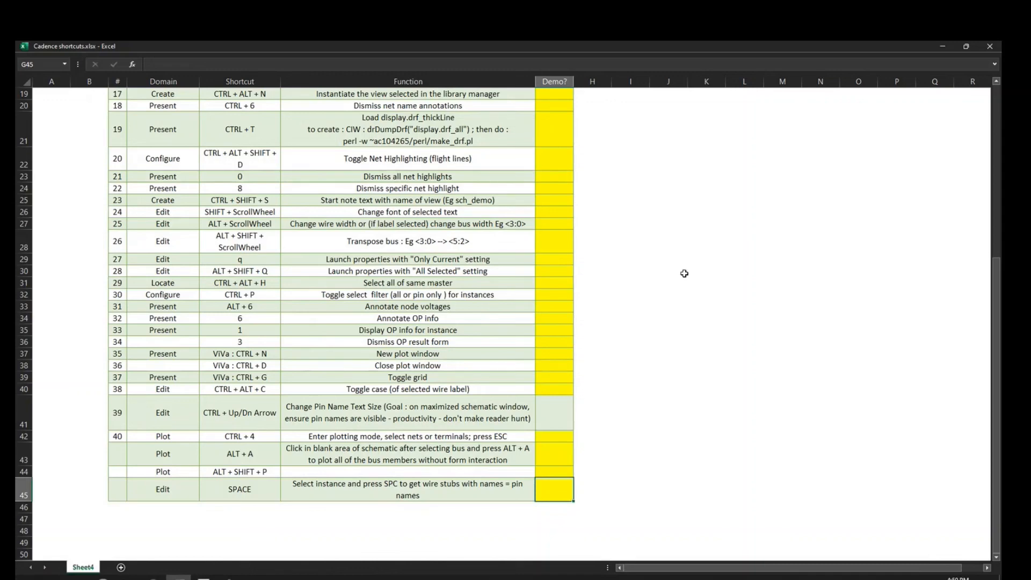
click(463, 310)
scroll(464, 309, up, 6)
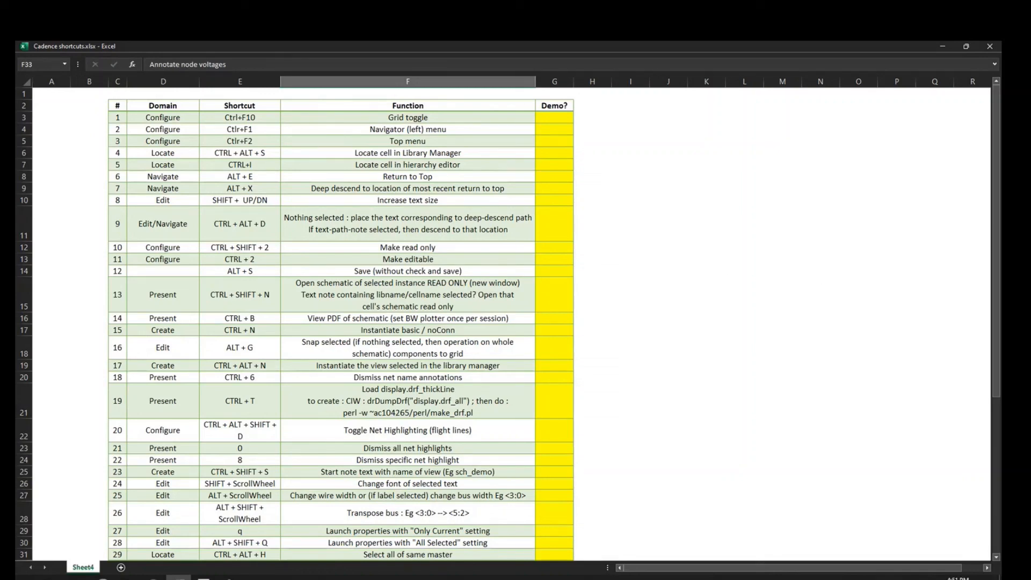
mouse_move(1001, 579)
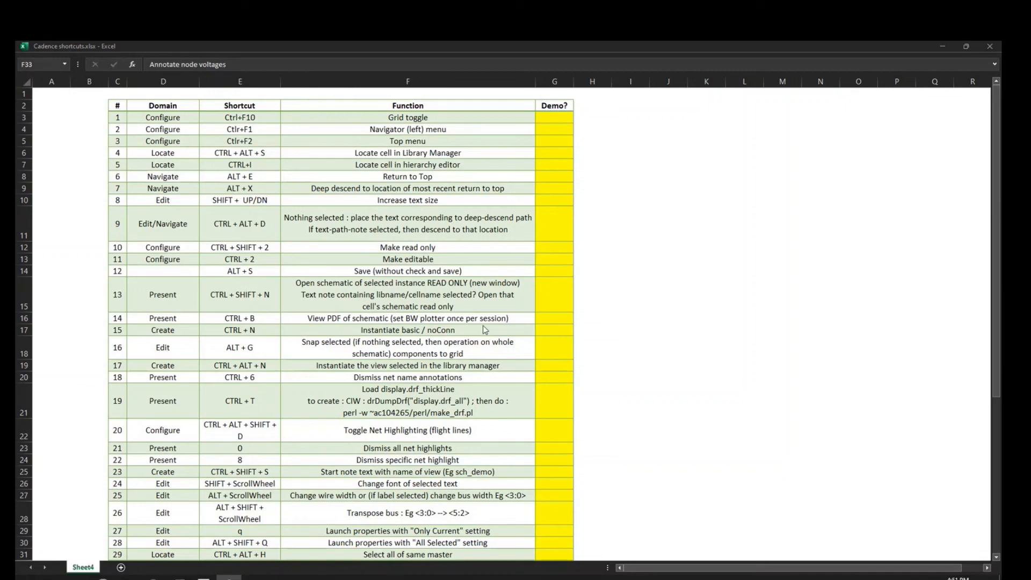
click(452, 299)
click(452, 298)
- Switch back to Virtuoso and bring the Library Manager and the sim_test waveform window to the front
key(alt+Tab)
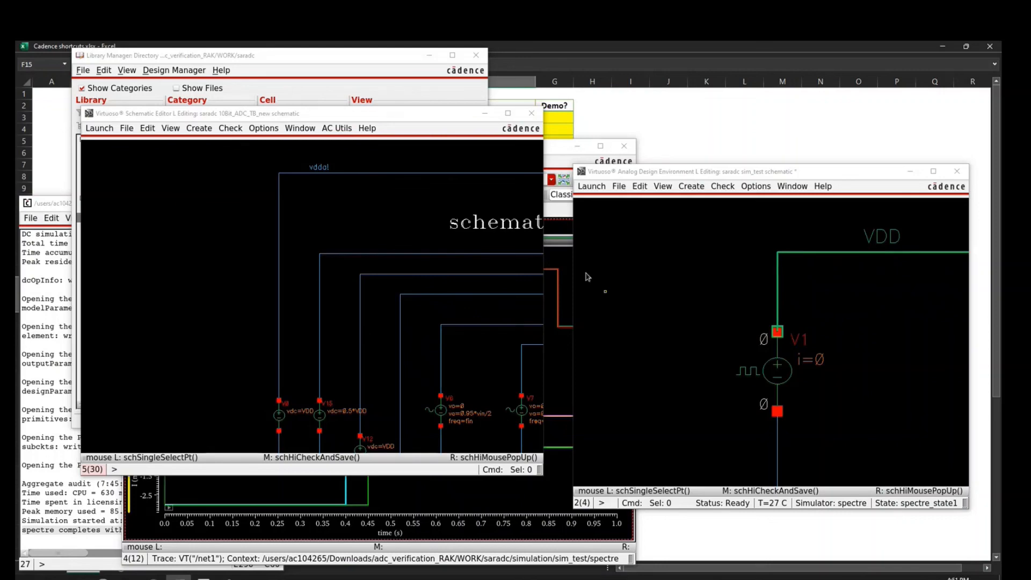
click(343, 81)
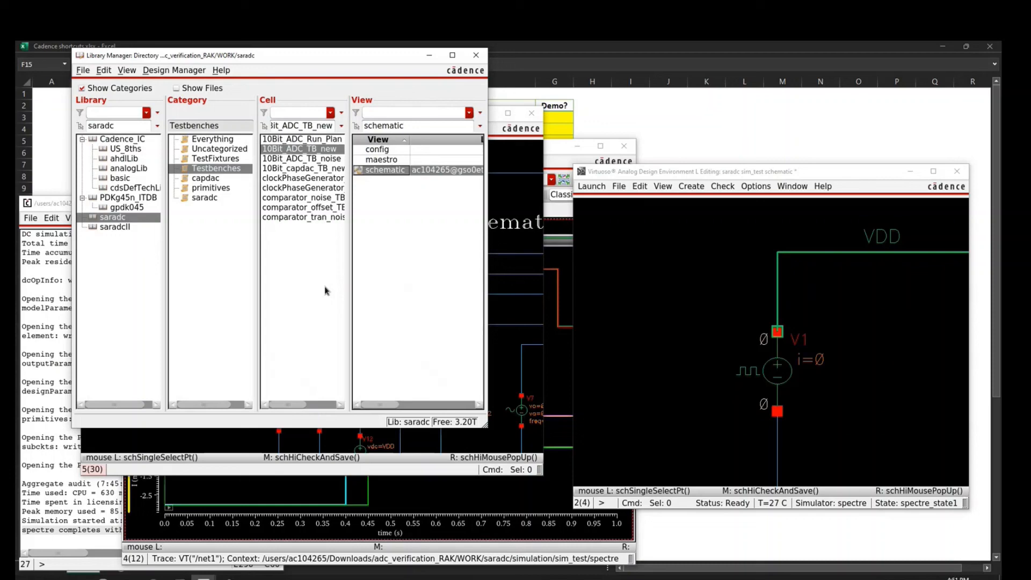
click(483, 493)
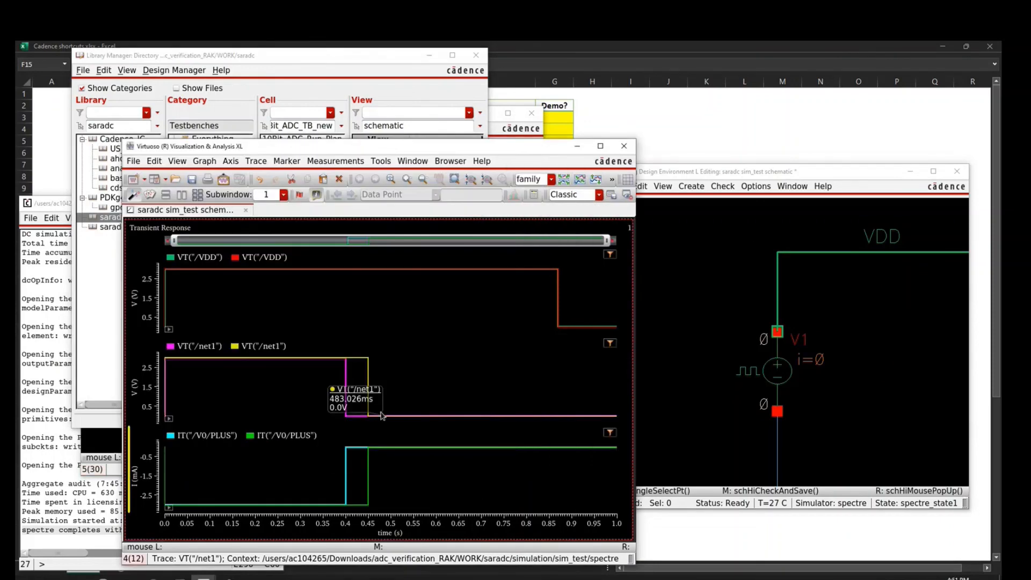